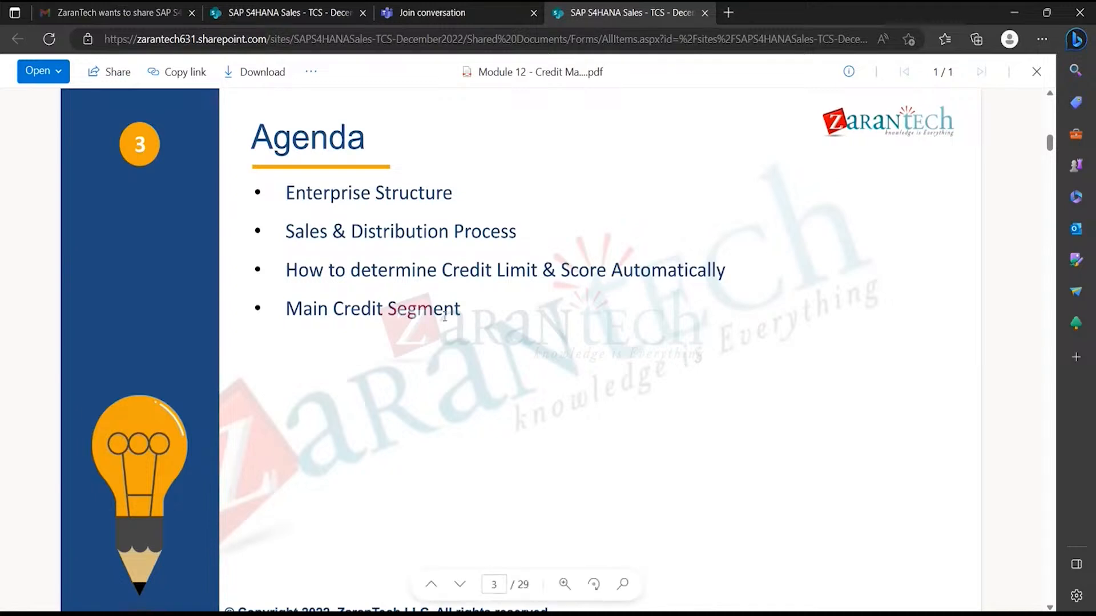
- Review the credit management PDF's agenda, enterprise structure slide and the UKM_BP item about providing credit limits to customers
{"action": "left_click_drag", "start_coordinate": [287, 309], "coordinate": [462, 310]}
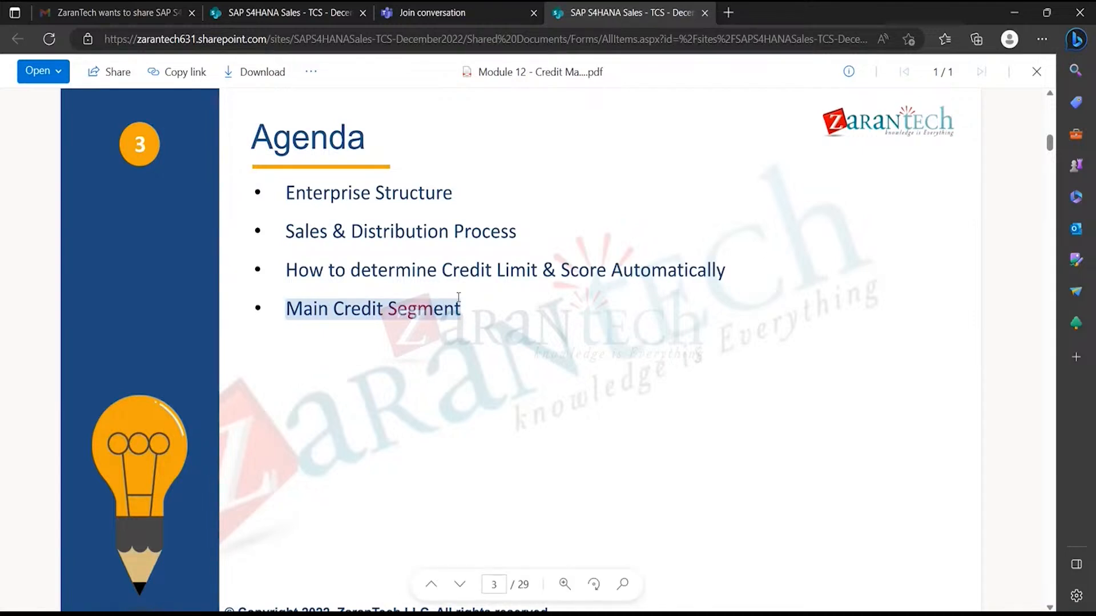
{"action": "left_click_drag", "start_coordinate": [287, 231], "coordinate": [571, 234]}
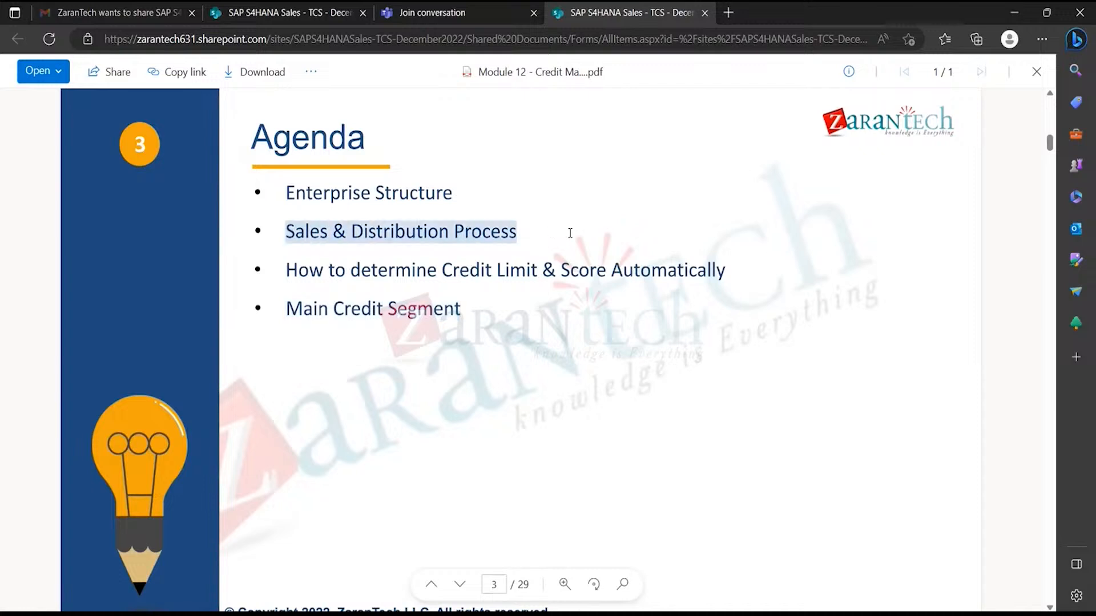
{"action": "left_click", "coordinate": [451, 313]}
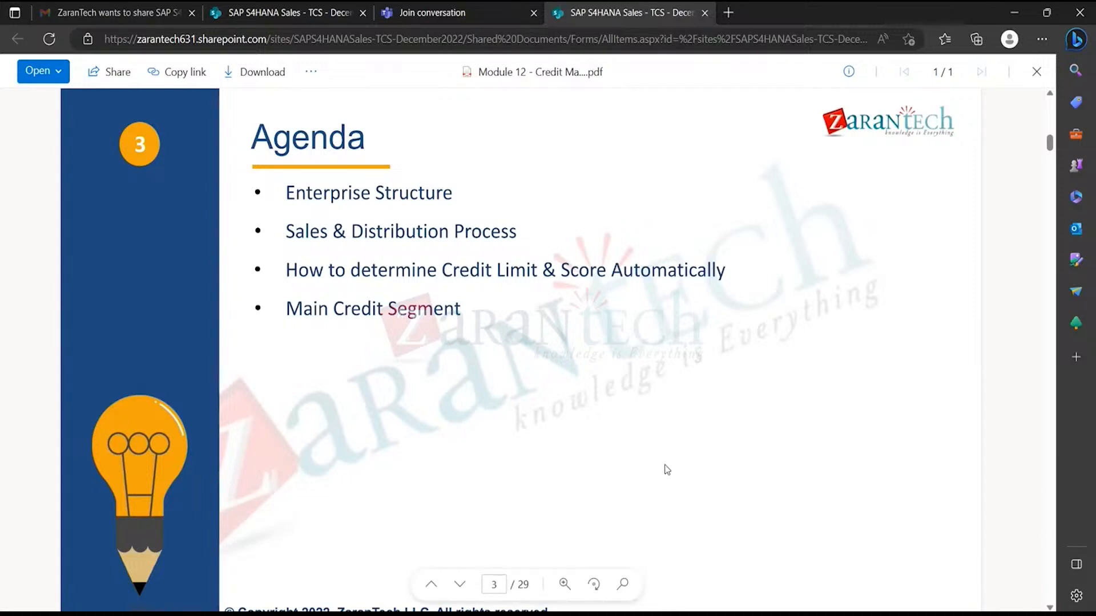
{"action": "scroll", "coordinate": [666, 470], "scroll_direction": "down", "scroll_amount": 8}
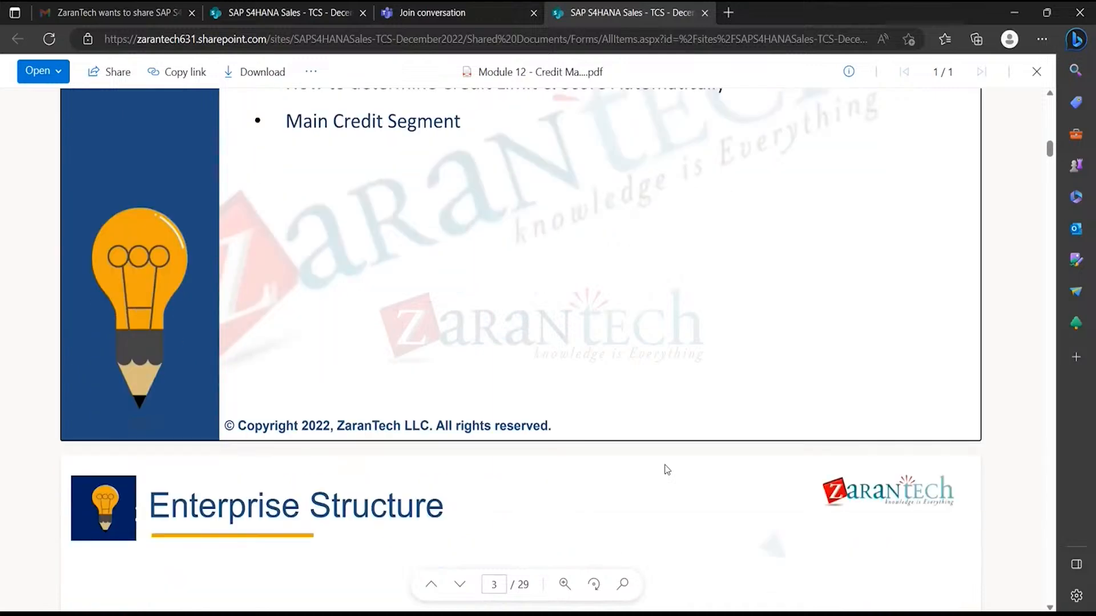
{"action": "scroll", "coordinate": [667, 469], "scroll_direction": "down", "scroll_amount": 1}
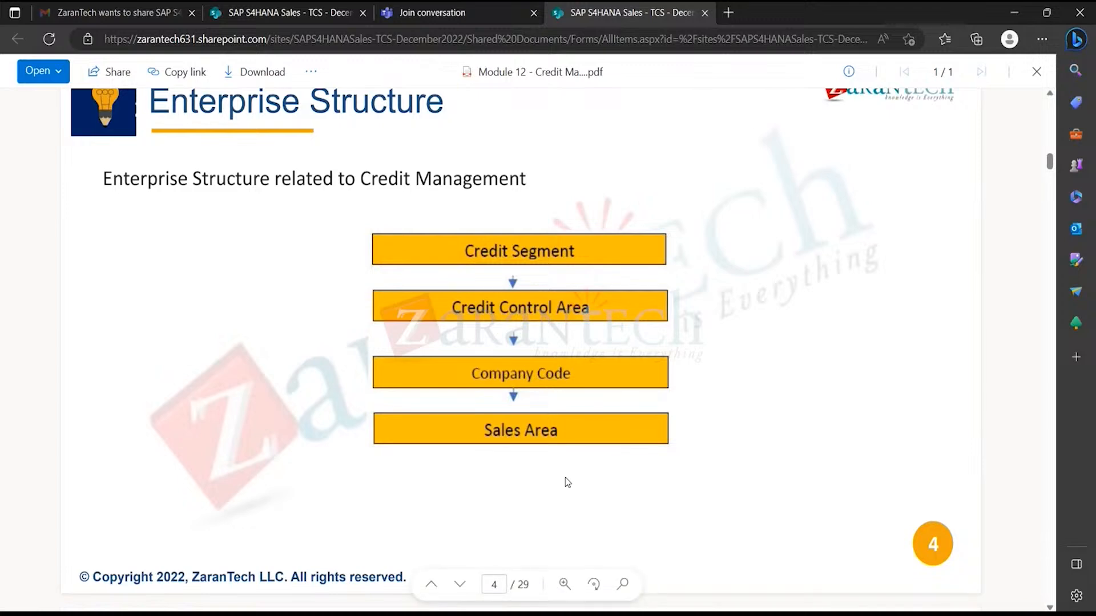
{"action": "scroll", "coordinate": [568, 483], "scroll_direction": "down", "scroll_amount": 2}
{"action": "scroll", "coordinate": [567, 483], "scroll_direction": "down", "scroll_amount": 7}
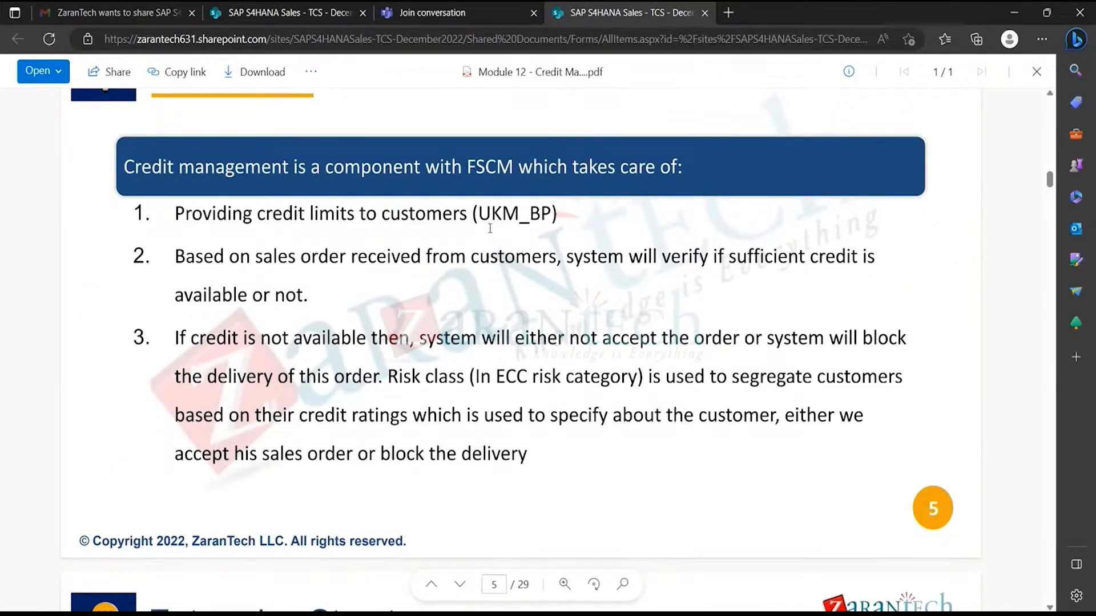
{"action": "left_click_drag", "start_coordinate": [479, 212], "coordinate": [550, 215]}
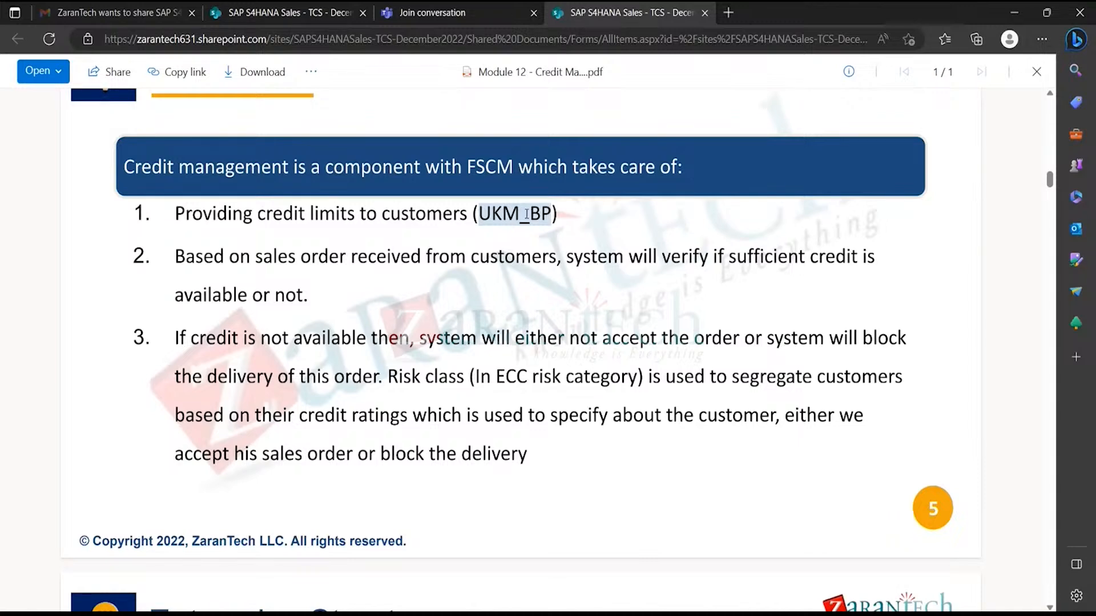
- Switch to the SAP Easy Access session and start the Maintain Business Partner transaction BP
{"action": "left_click", "coordinate": [763, 614]}
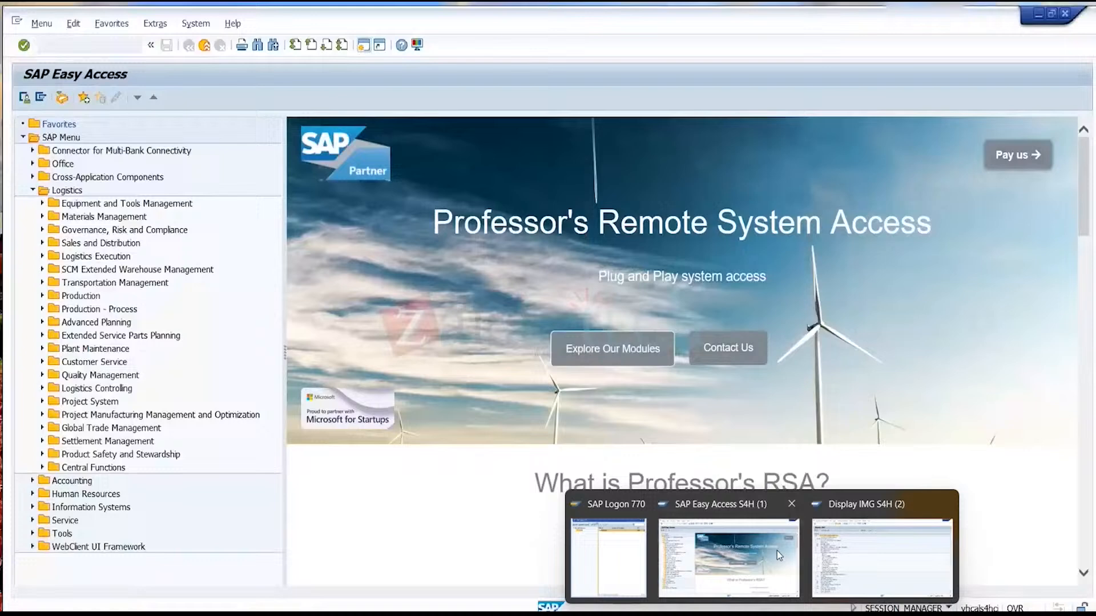
{"action": "left_click", "coordinate": [777, 550]}
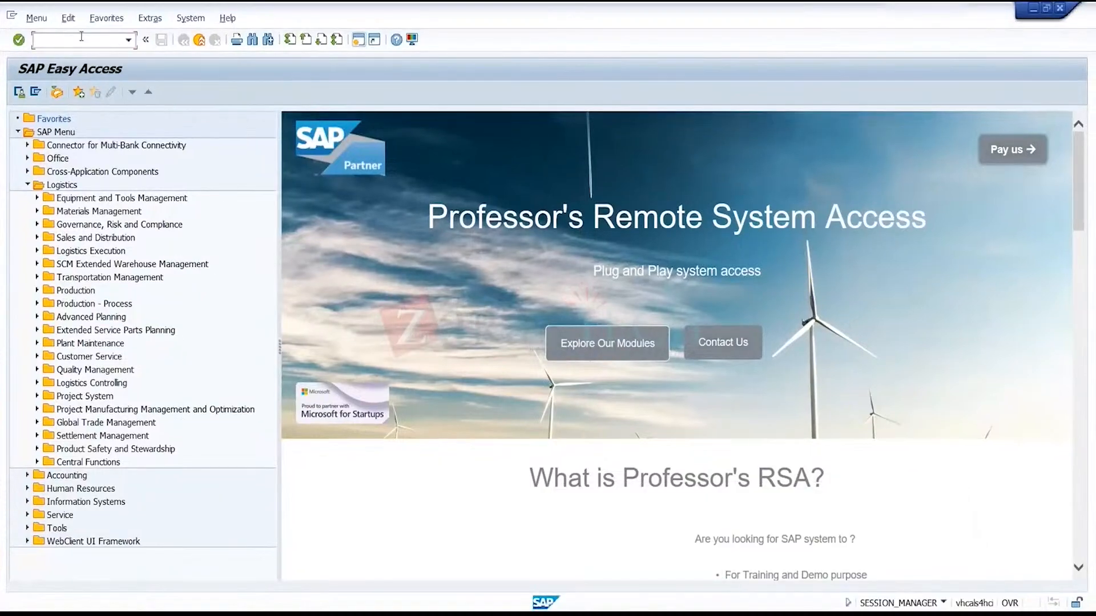
{"action": "left_click", "coordinate": [73, 39]}
{"action": "type", "text": "BP"}
{"action": "key", "text": "Return"}
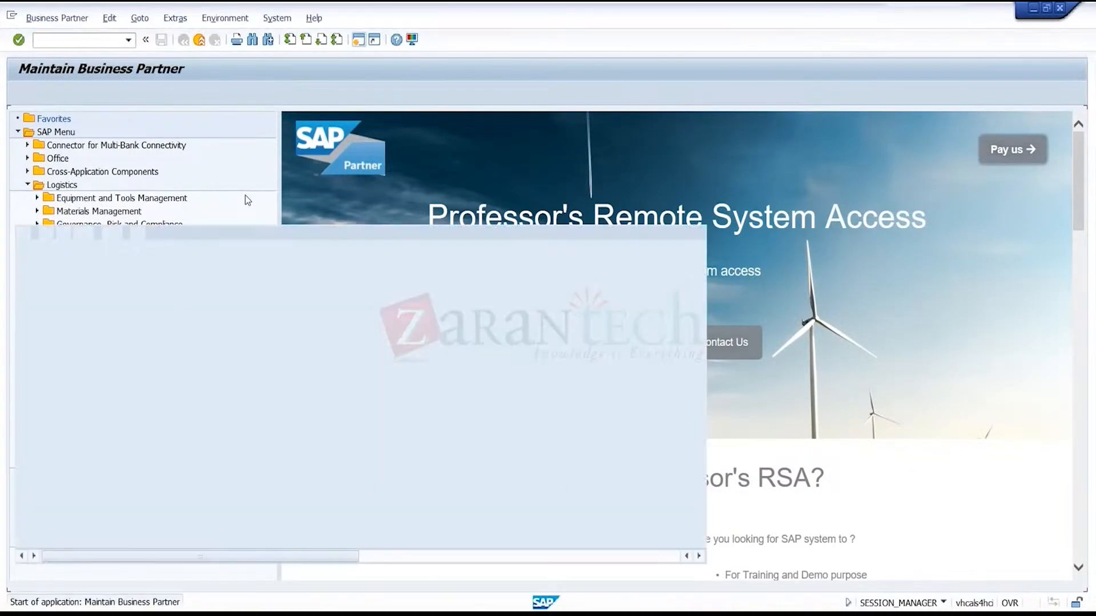
- Start a new organization business partner in the role UKM000 SAP Credit Management
{"action": "left_click", "coordinate": [137, 96]}
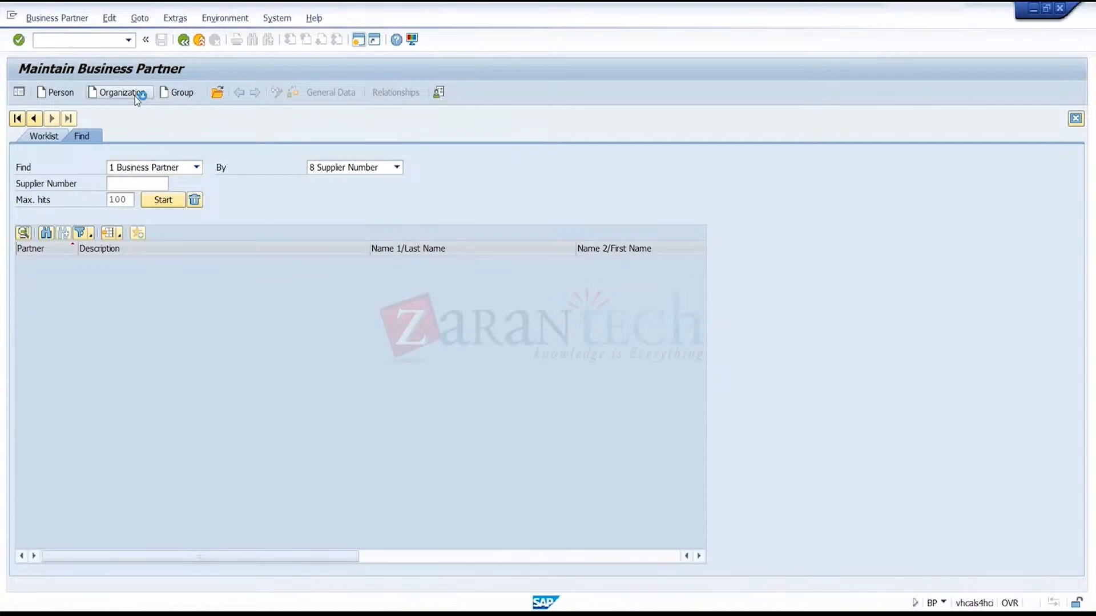
{"action": "left_click", "coordinate": [271, 136]}
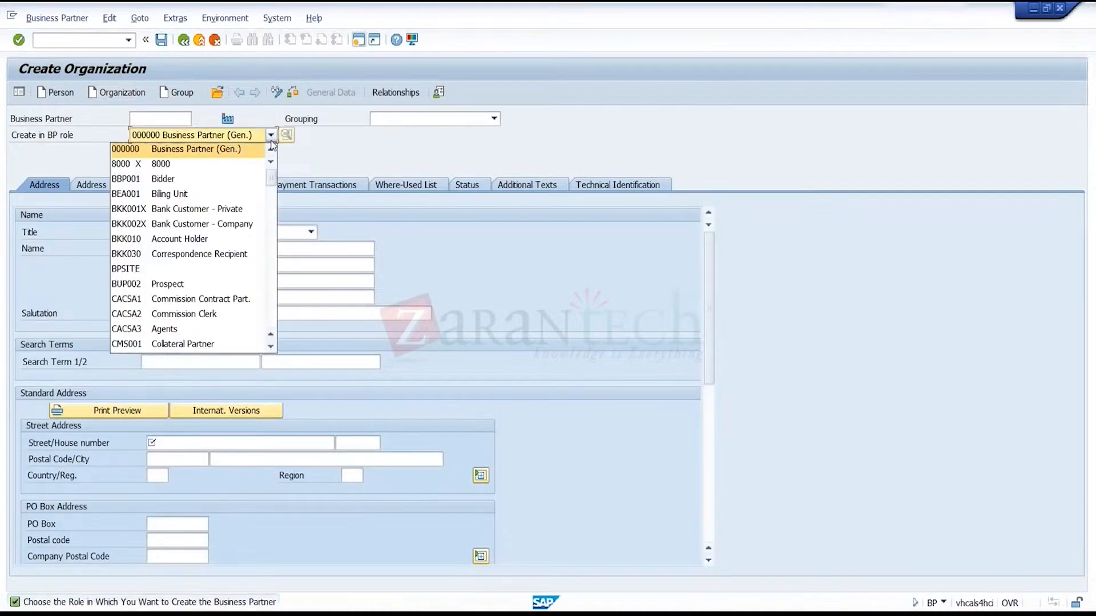
{"action": "key", "text": "u"}
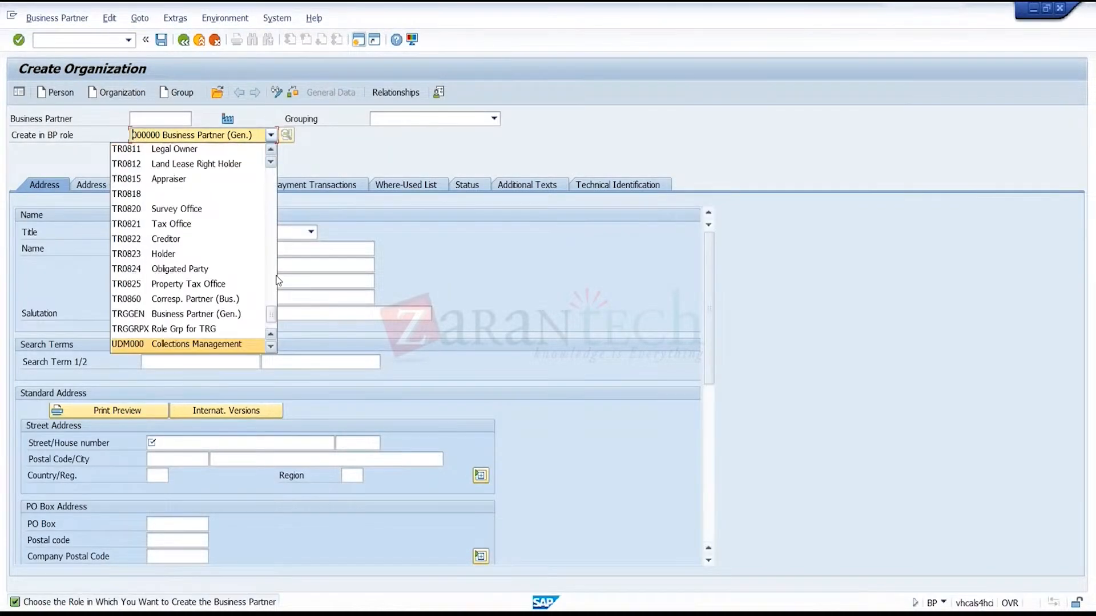
{"action": "key", "text": "m"}
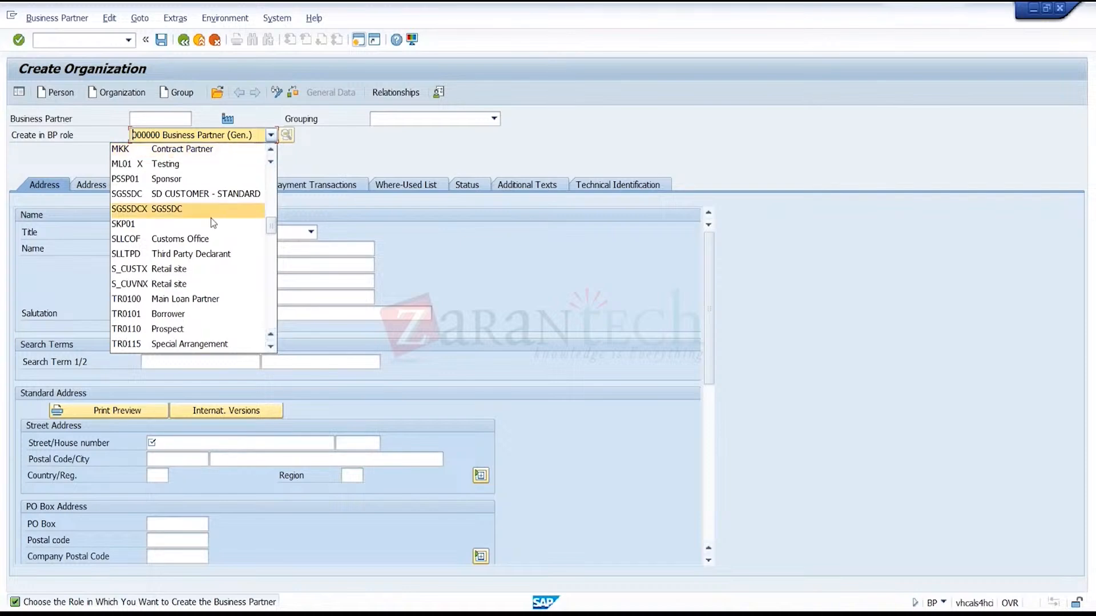
{"action": "left_click", "coordinate": [270, 322]}
{"action": "left_click", "coordinate": [270, 323]}
{"action": "left_click", "coordinate": [270, 323]}
{"action": "left_click", "coordinate": [269, 318]}
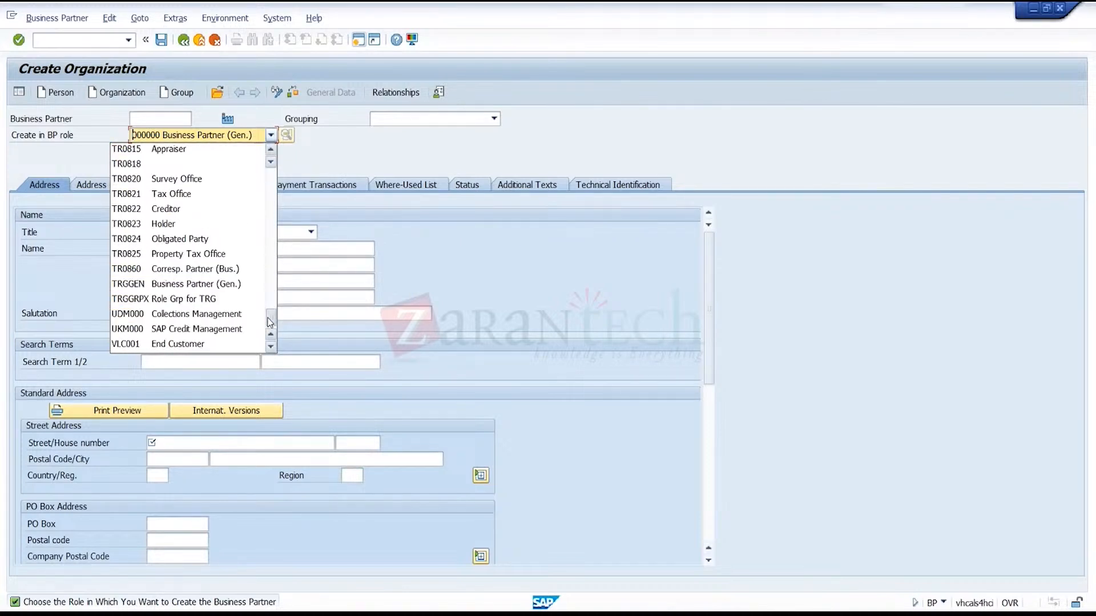
{"action": "left_click", "coordinate": [226, 335]}
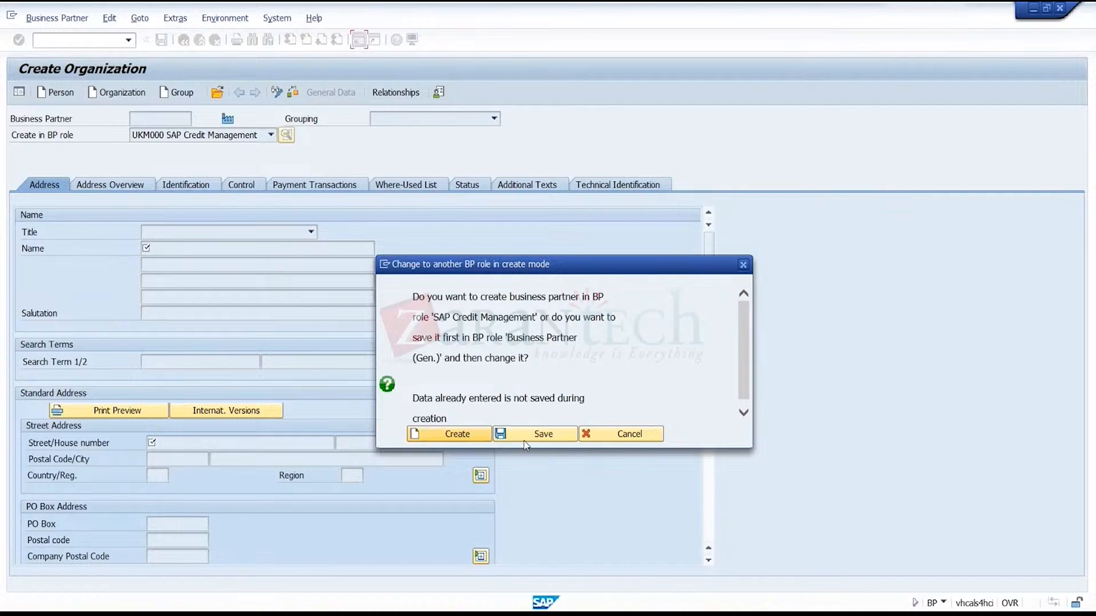
{"action": "left_click", "coordinate": [474, 437]}
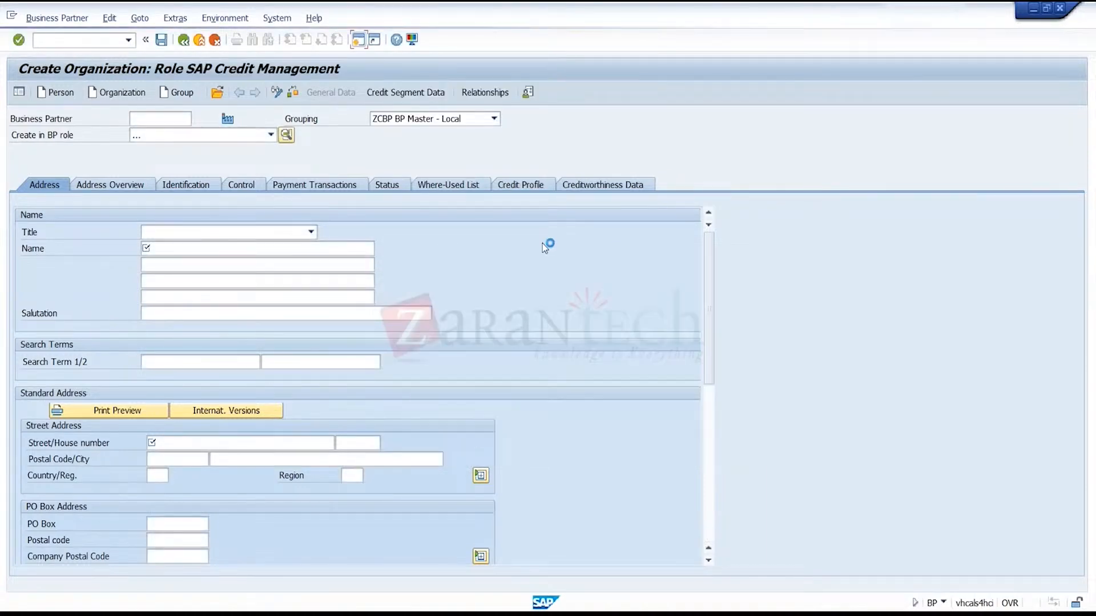
- Examine the new organization's credit profile, credit segment data and selected BP role
{"action": "left_click", "coordinate": [526, 188]}
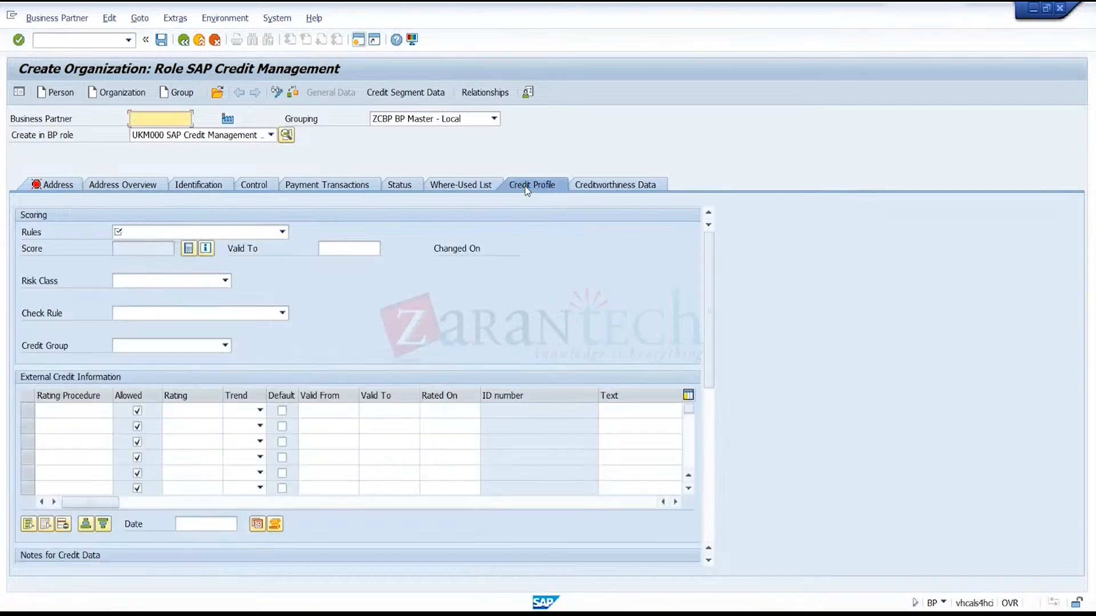
{"action": "left_click", "coordinate": [419, 95]}
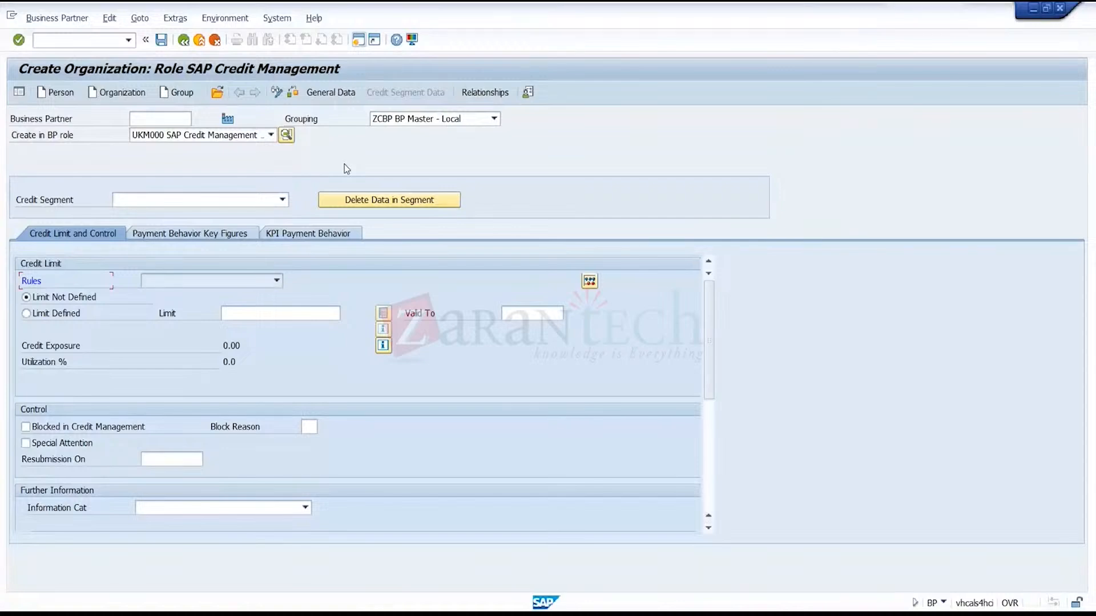
{"action": "left_click", "coordinate": [252, 140]}
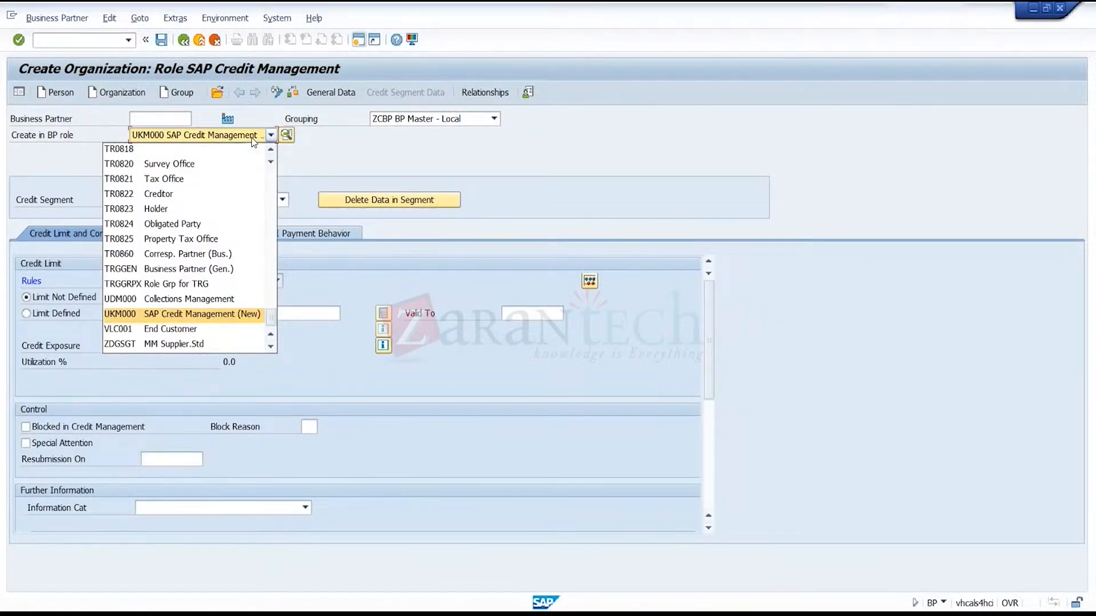
{"action": "left_click", "coordinate": [234, 314]}
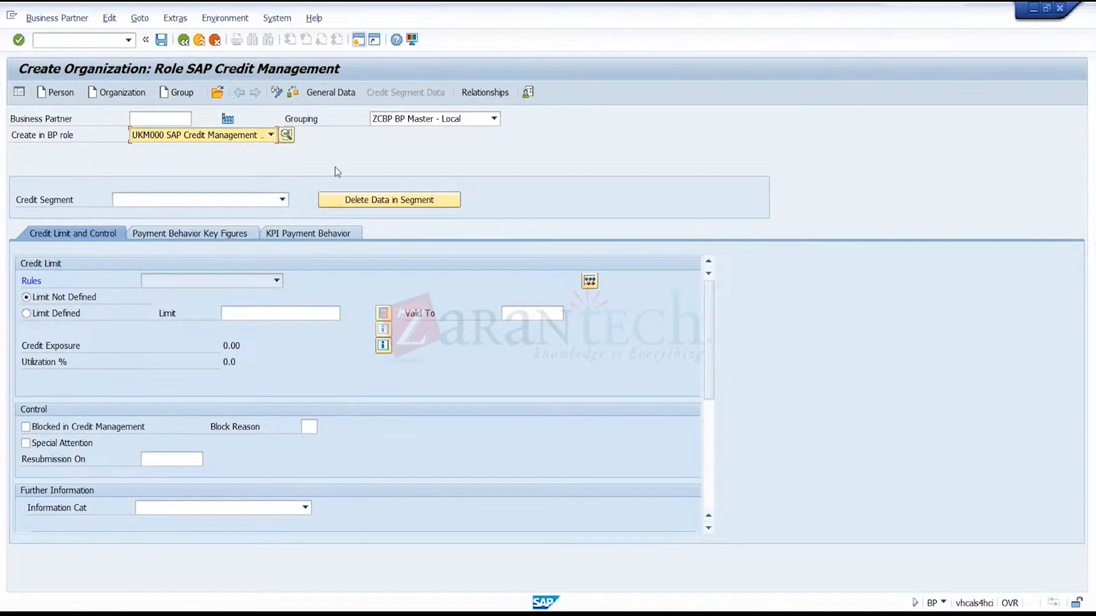
{"action": "left_click", "coordinate": [270, 135]}
{"action": "left_click", "coordinate": [353, 172]}
- Try switching the new organization to role 000000 Business Partner (Gen.), and discard it to return to SAP Easy Access
{"action": "left_click", "coordinate": [271, 136]}
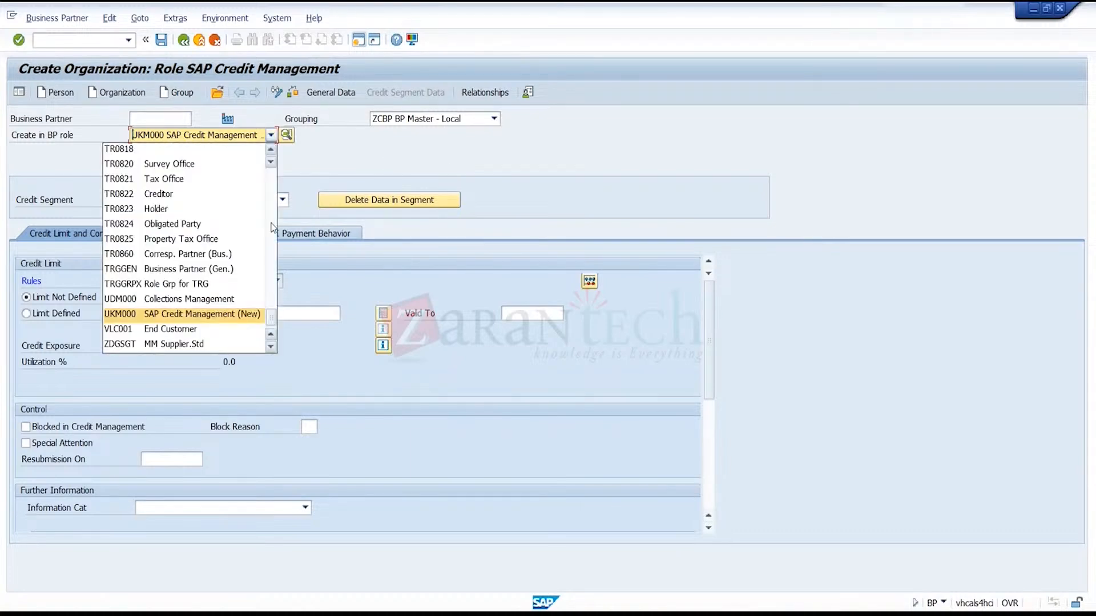
{"action": "left_click_drag", "start_coordinate": [272, 319], "coordinate": [223, 151]}
{"action": "left_click", "coordinate": [223, 152]}
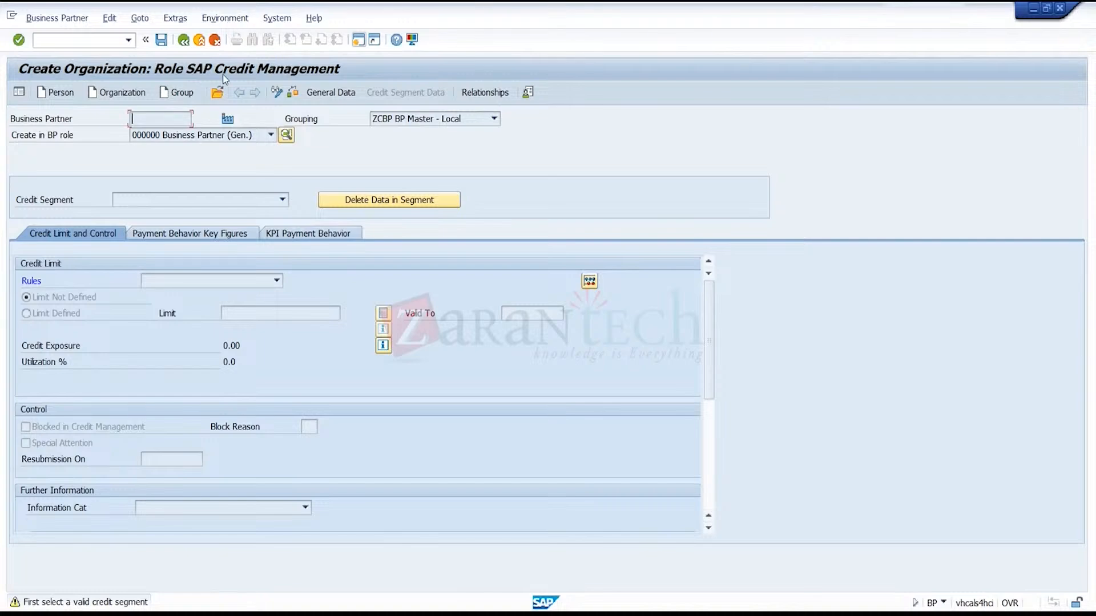
{"action": "left_click", "coordinate": [214, 39]}
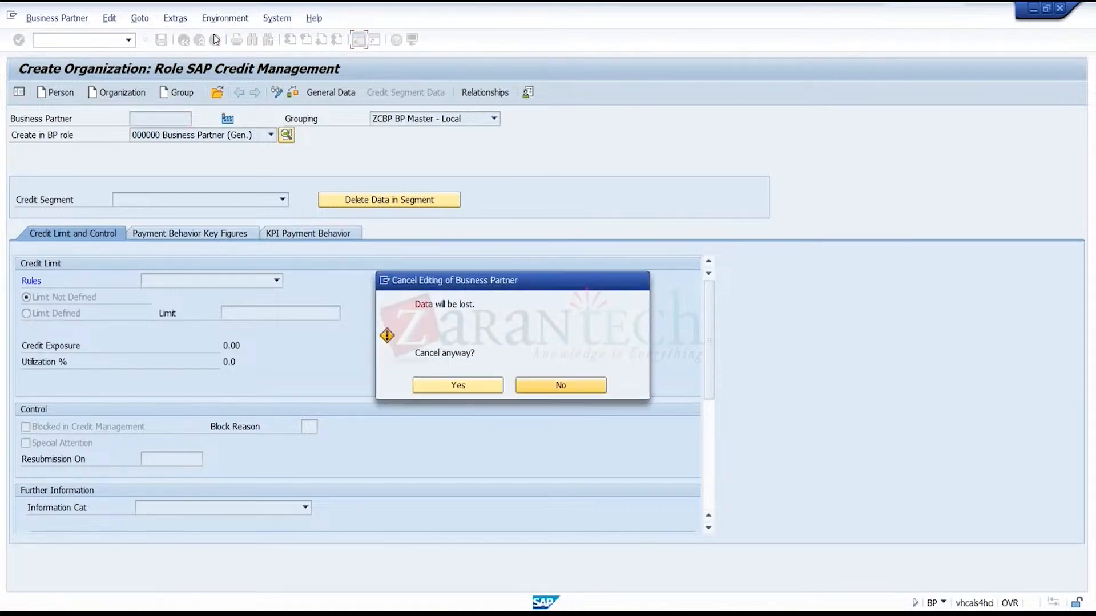
{"action": "left_click", "coordinate": [470, 388]}
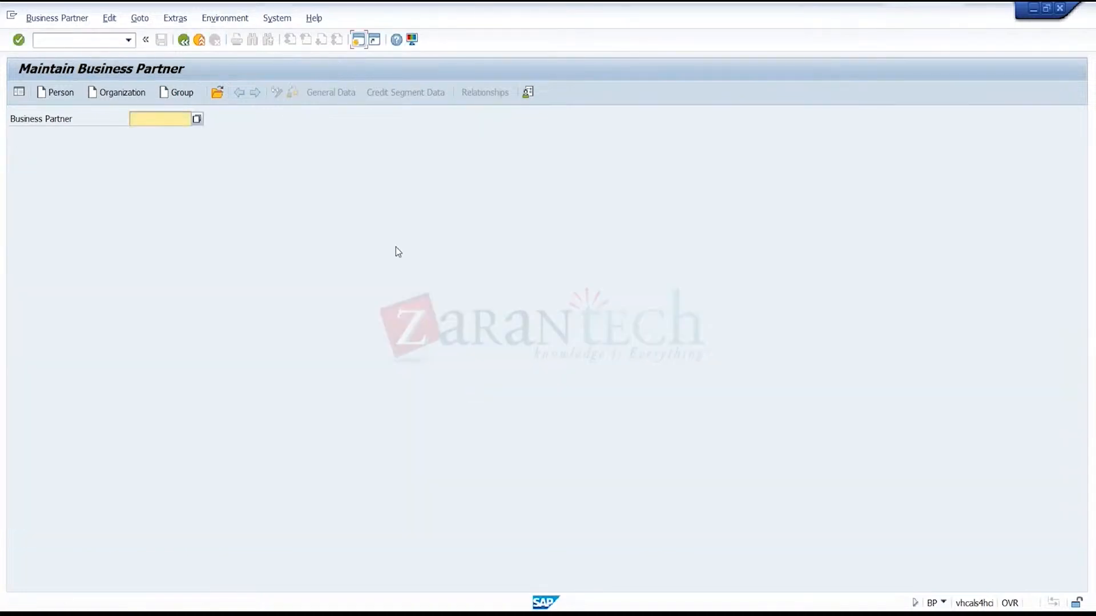
{"action": "left_click", "coordinate": [199, 40]}
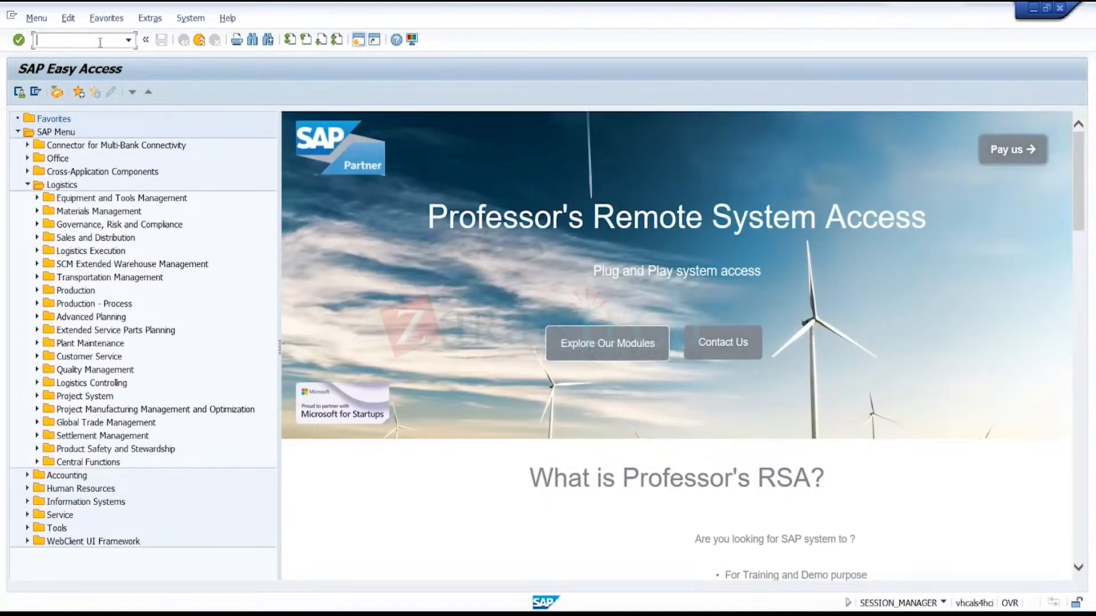
- Start transaction BP, find the business partner 3333 Vender 1 by its supplier number and display its record
{"action": "type", "text": "bp"}
{"action": "key", "text": "Return"}
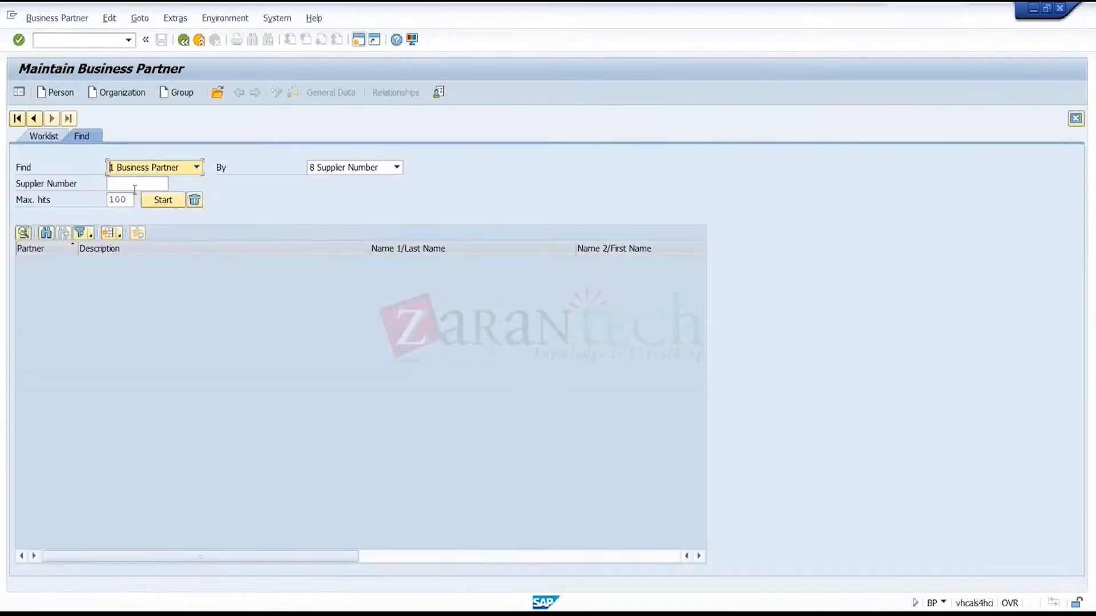
{"action": "left_click", "coordinate": [134, 187]}
{"action": "type", "text": "400"}
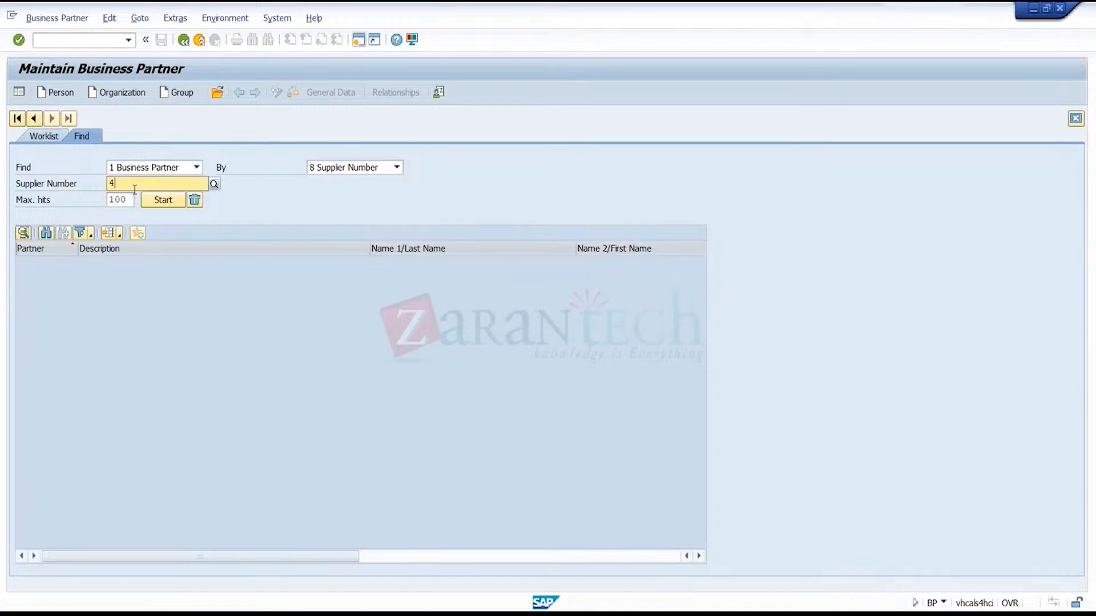
{"action": "left_click", "coordinate": [244, 167]}
{"action": "left_click", "coordinate": [163, 200]}
{"action": "double_click", "coordinate": [182, 264]}
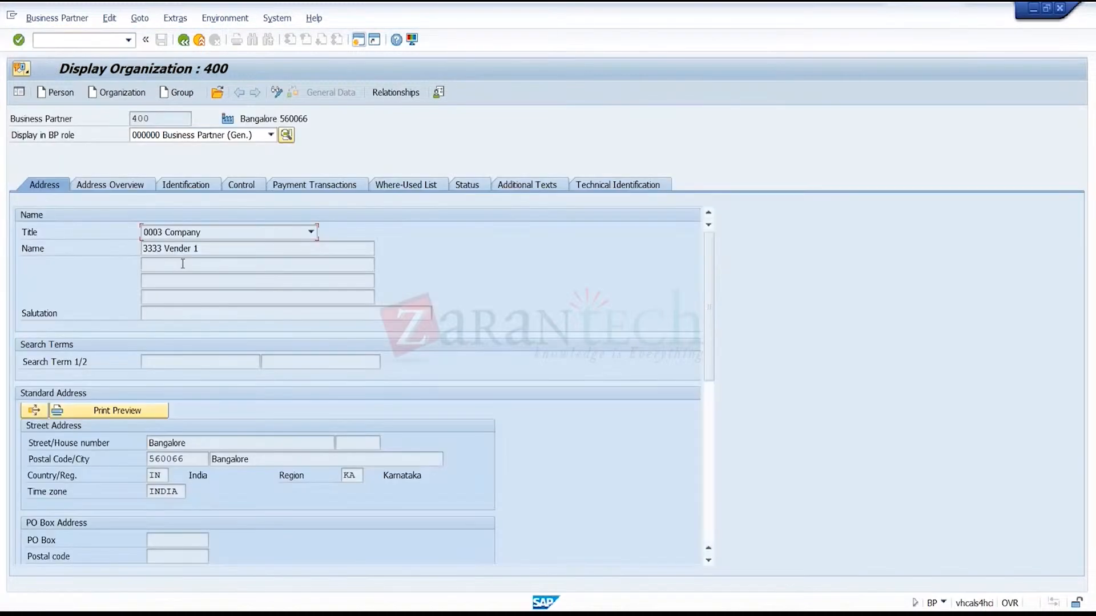
- Put the displayed organization into change mode and add the new role FLCU00 FI CUSTOMER - STANDARD
{"action": "left_click", "coordinate": [277, 94]}
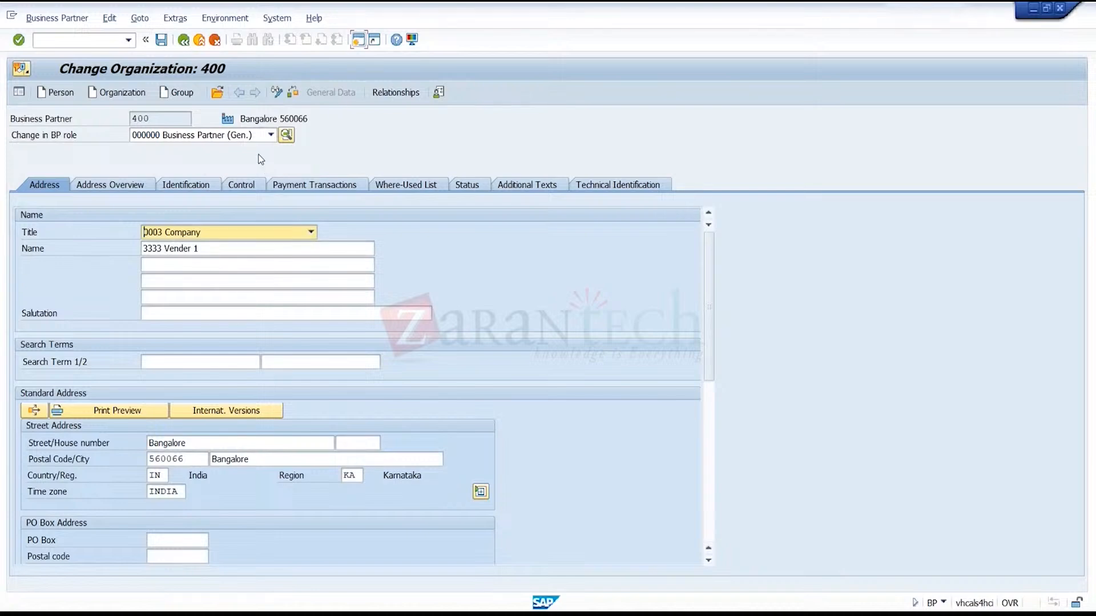
{"action": "left_click", "coordinate": [271, 135]}
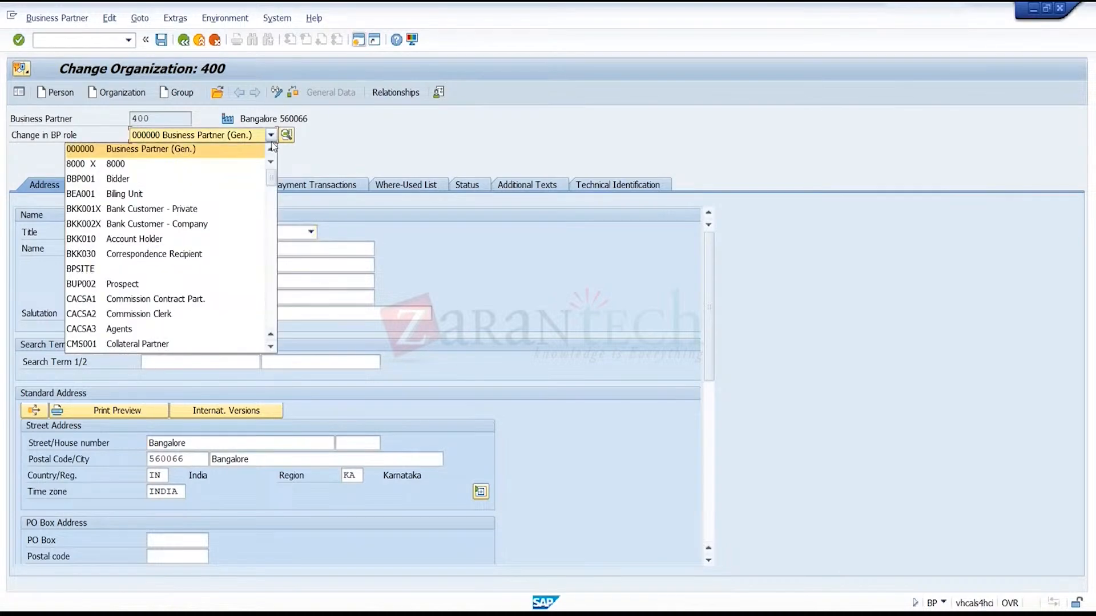
{"action": "key", "text": "f"}
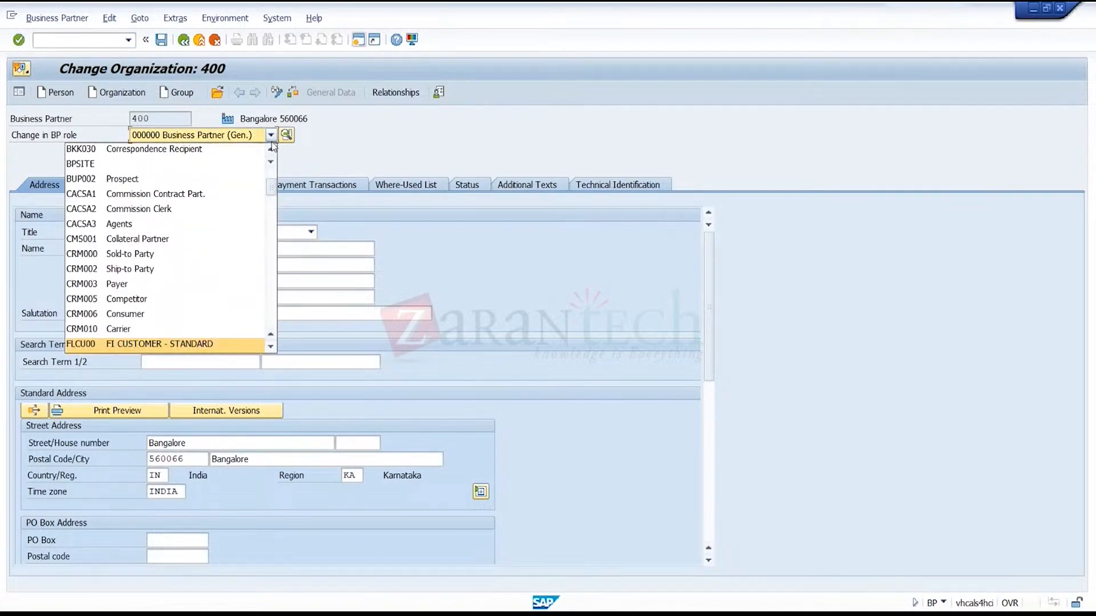
{"action": "left_click", "coordinate": [271, 347]}
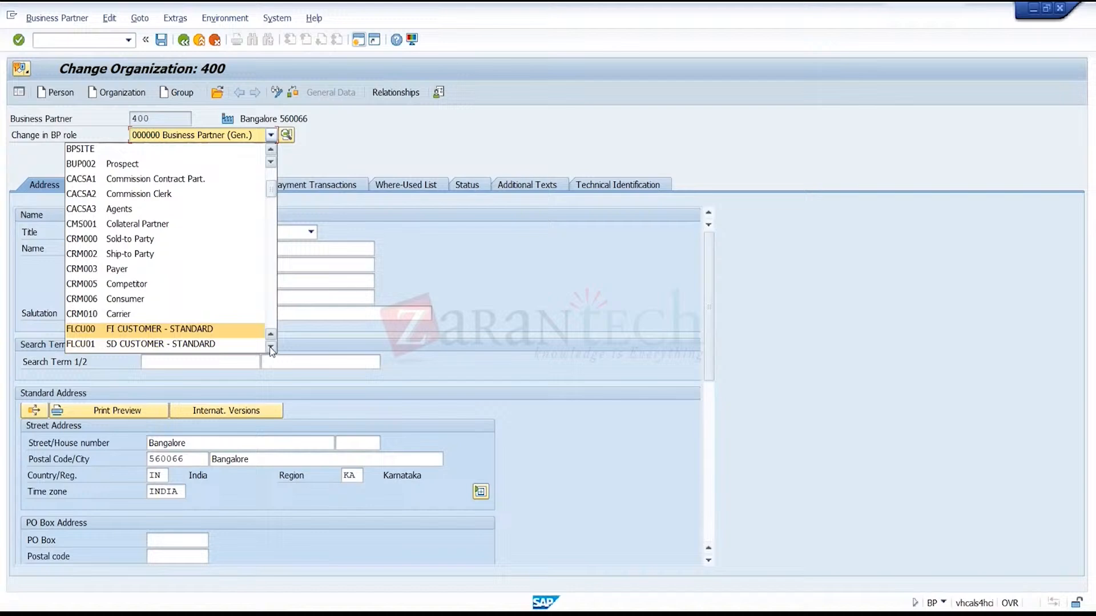
{"action": "left_click", "coordinate": [217, 328]}
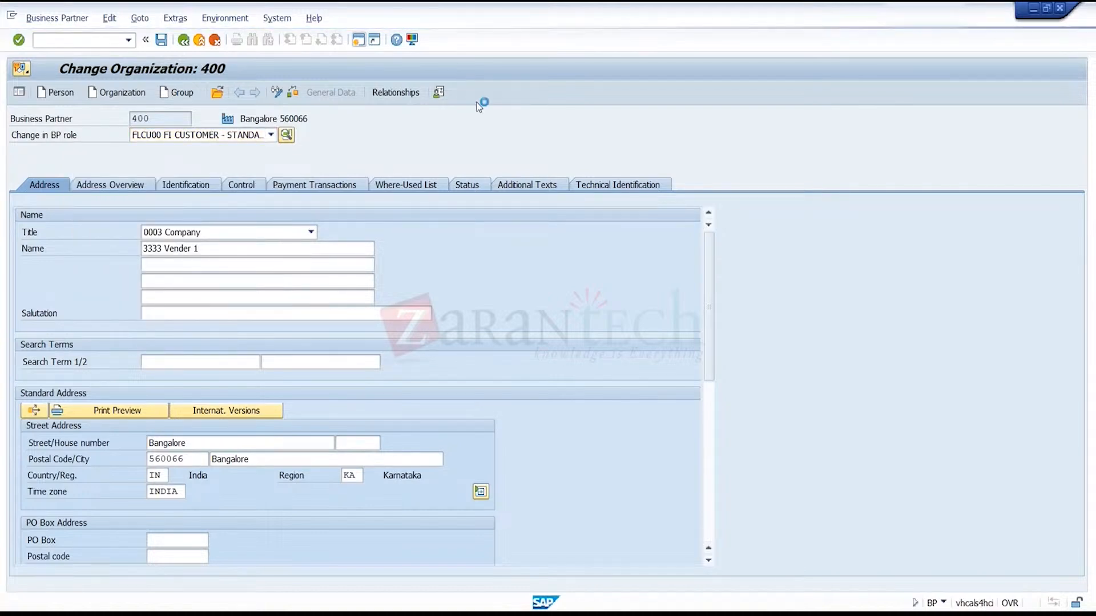
{"action": "left_click", "coordinate": [472, 454]}
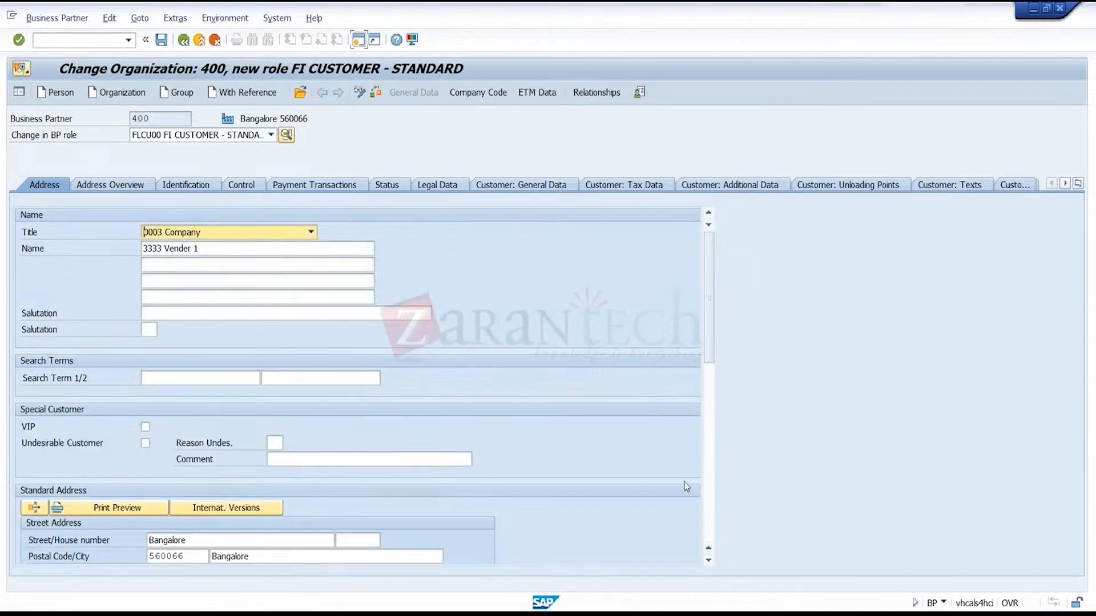
- Enter a fax number in the organization's communication data and open its company code data
{"action": "scroll", "coordinate": [461, 440], "scroll_direction": "down", "scroll_amount": 5}
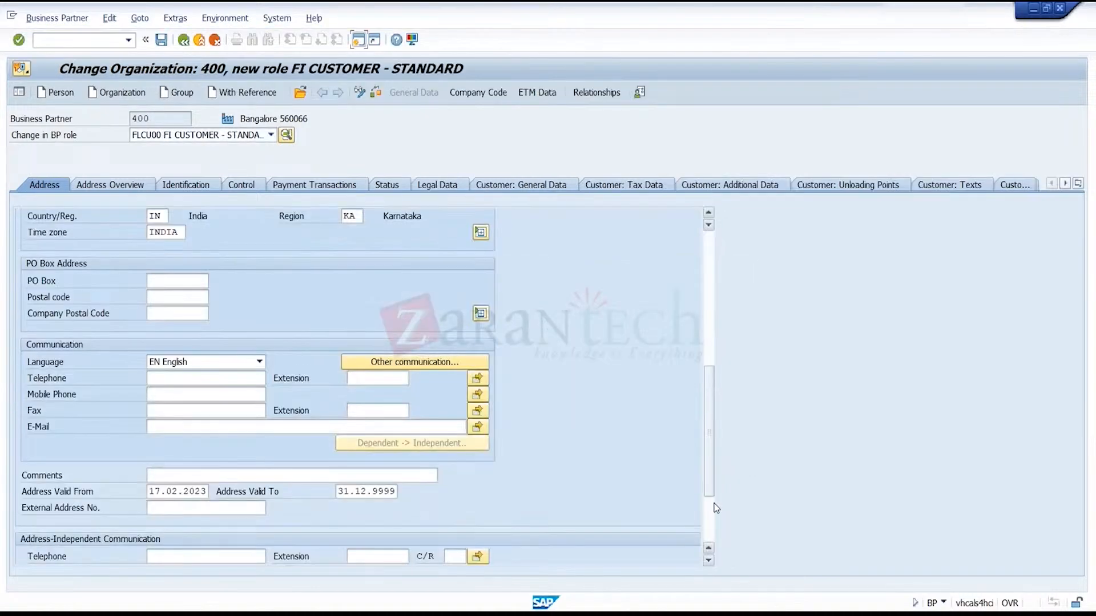
{"action": "left_click", "coordinate": [215, 410]}
{"action": "left_click", "coordinate": [200, 425]}
{"action": "left_click", "coordinate": [489, 100]}
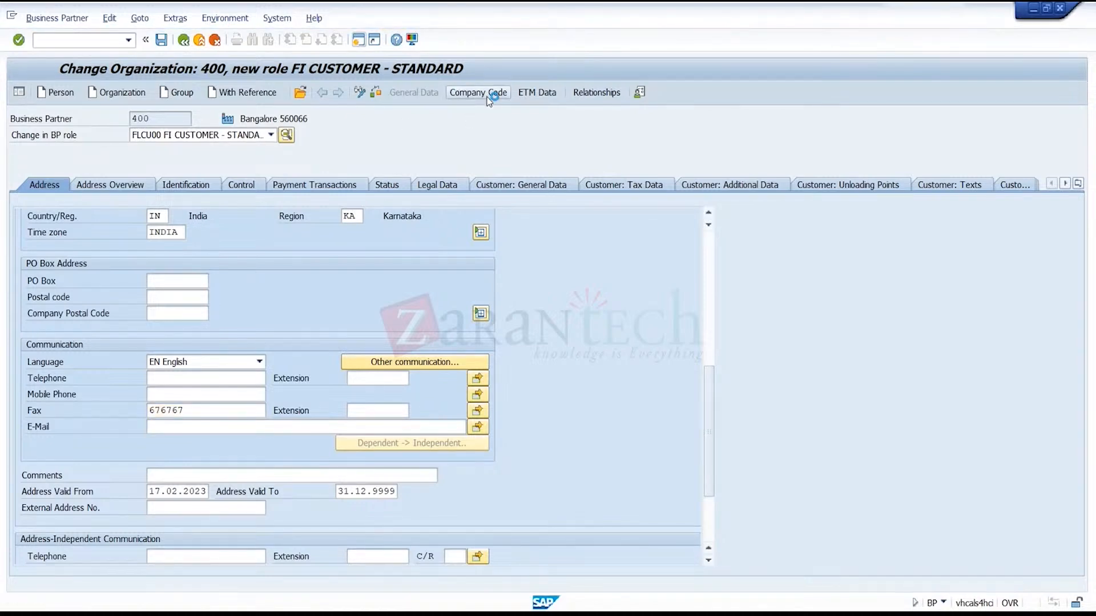
- Switch the organization to the new role FLCU01 SD CUSTOMER - STANDARD without saving the FI customer data
{"action": "left_click", "coordinate": [272, 136]}
{"action": "left_click", "coordinate": [215, 165]}
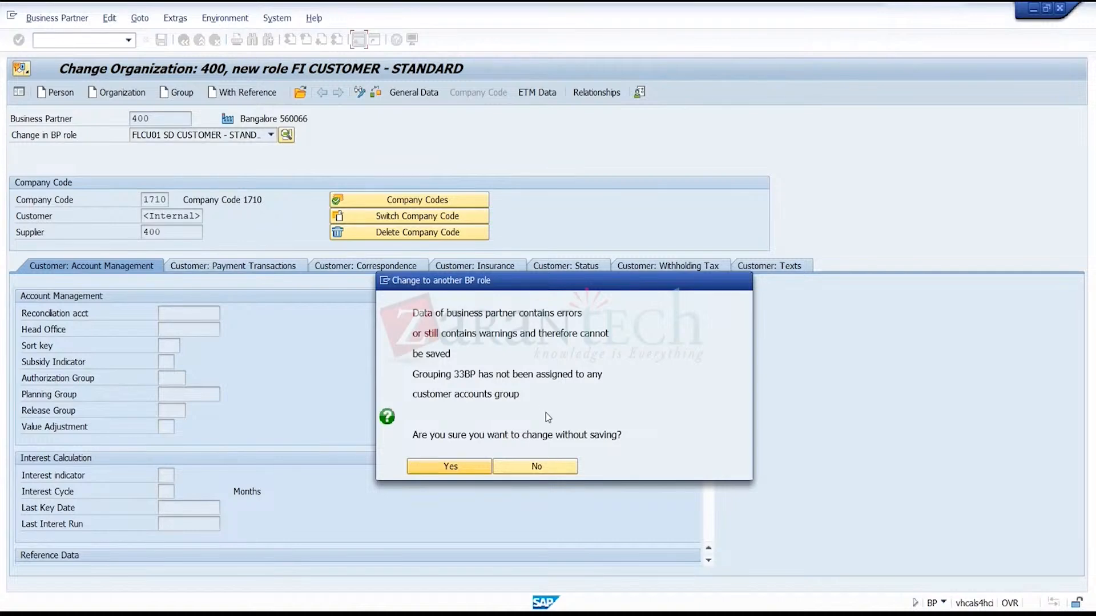
{"action": "left_click", "coordinate": [450, 467]}
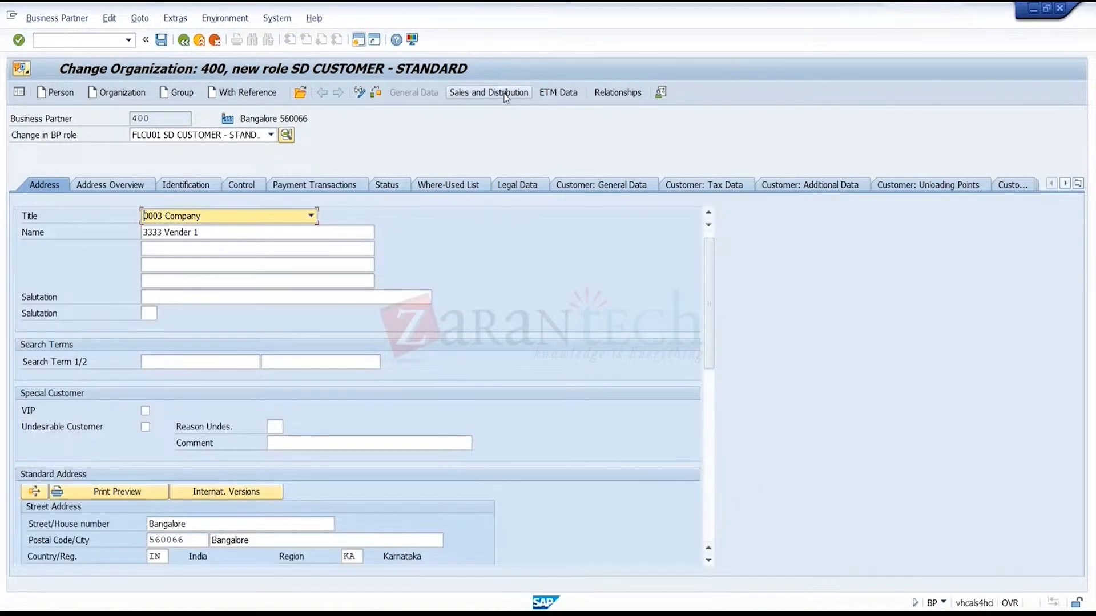
- Switch the organization to the new role UKM000 SAP Credit Management without saving the SD customer data
{"action": "left_click", "coordinate": [272, 135]}
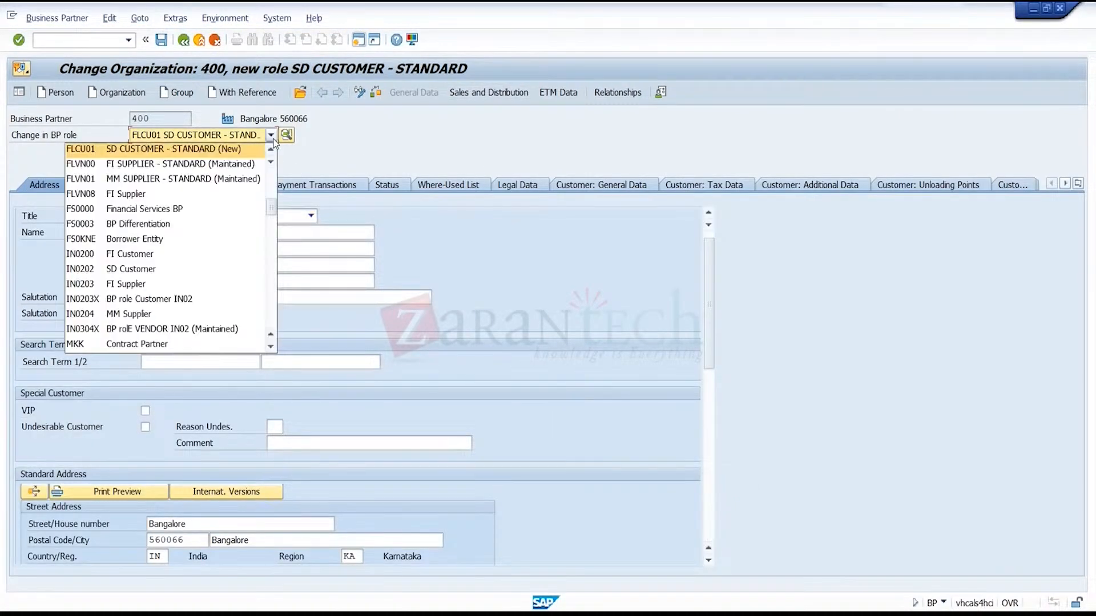
{"action": "key", "text": "u"}
{"action": "key", "text": "u"}
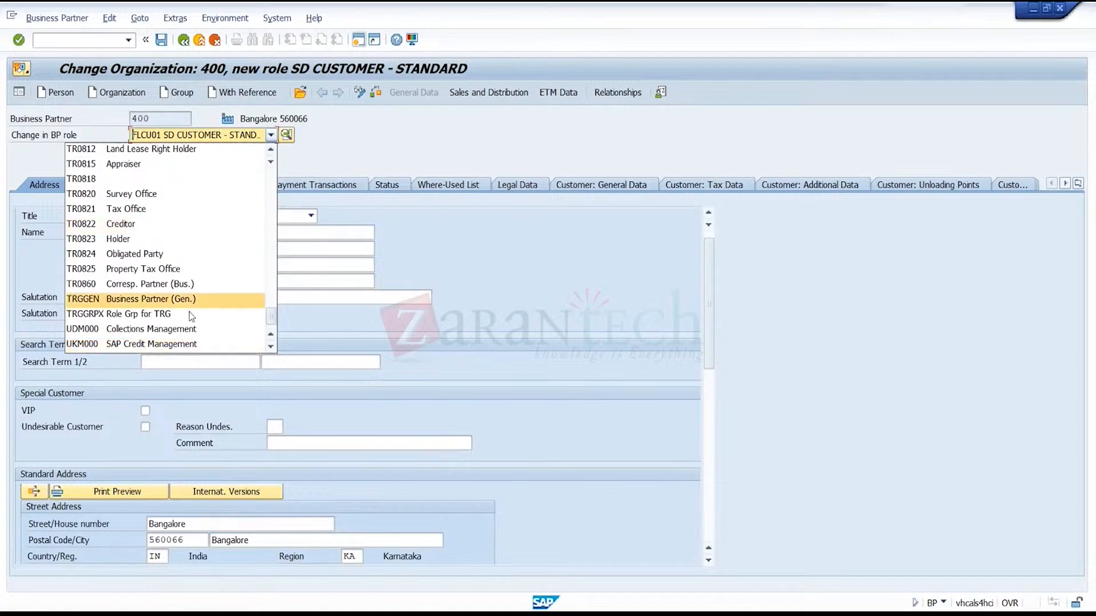
{"action": "left_click", "coordinate": [180, 344]}
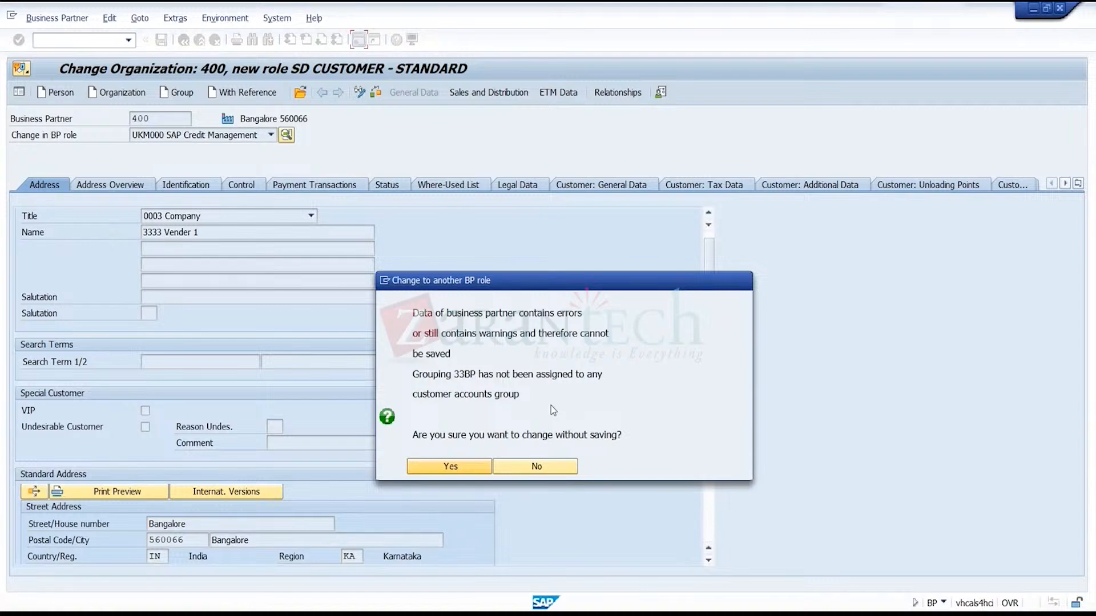
{"action": "left_click", "coordinate": [478, 471]}
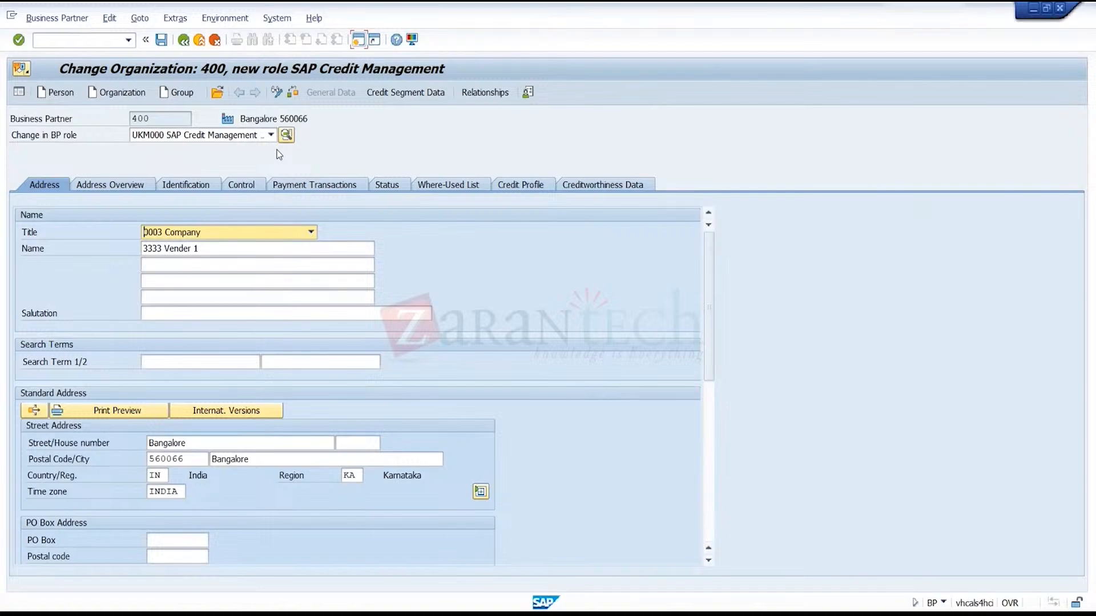
- Examine the organization's credit profile, credit segment data and selected BP role under SAP Credit Management
{"action": "left_click", "coordinate": [526, 188]}
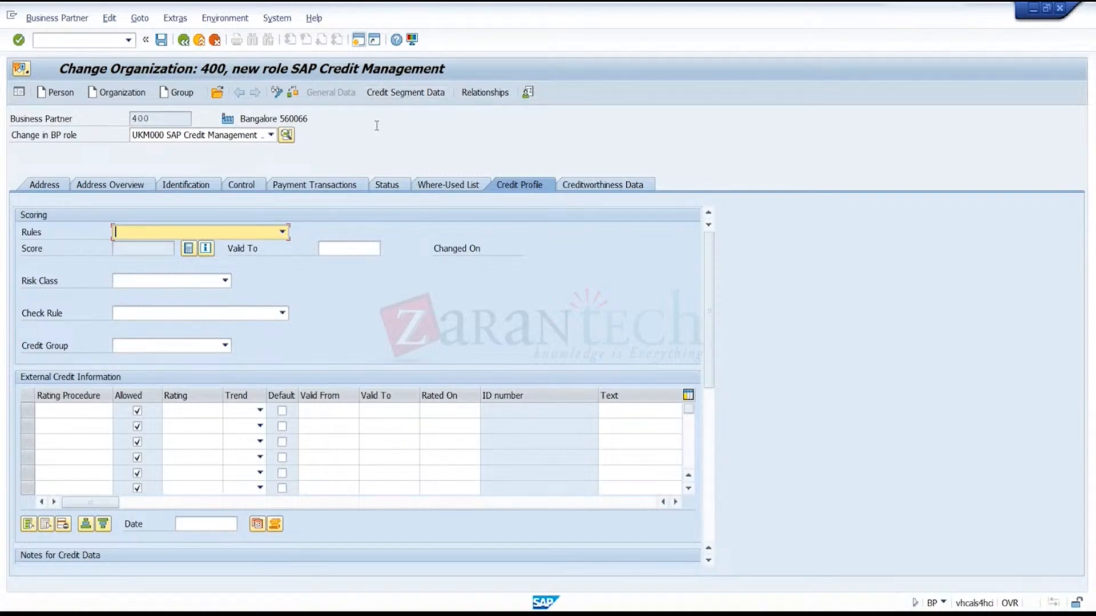
{"action": "left_click", "coordinate": [426, 95]}
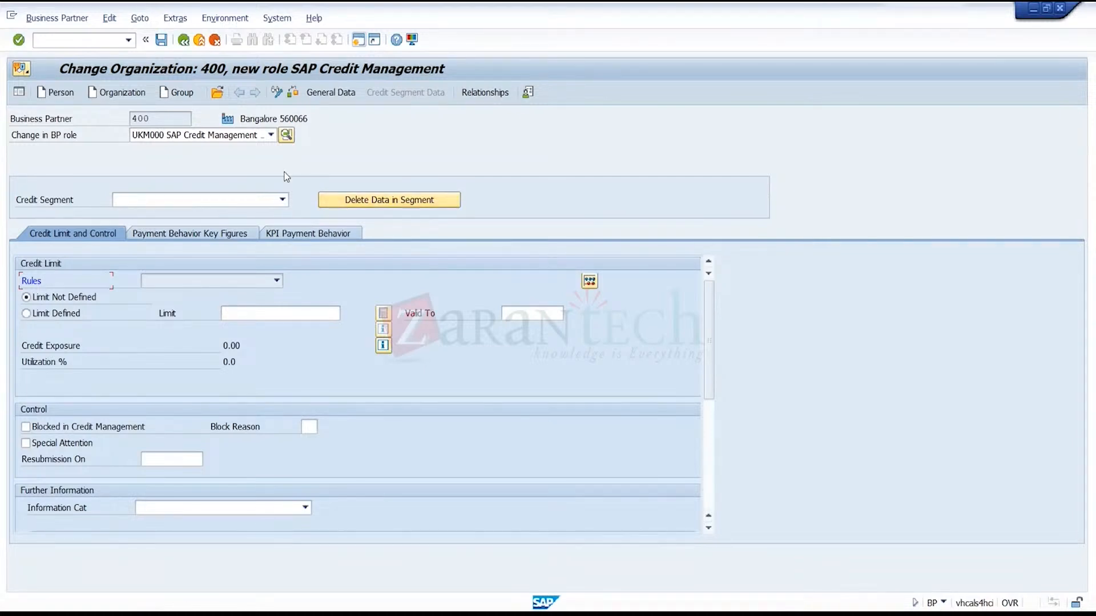
{"action": "left_click", "coordinate": [270, 135]}
{"action": "left_click", "coordinate": [236, 313]}
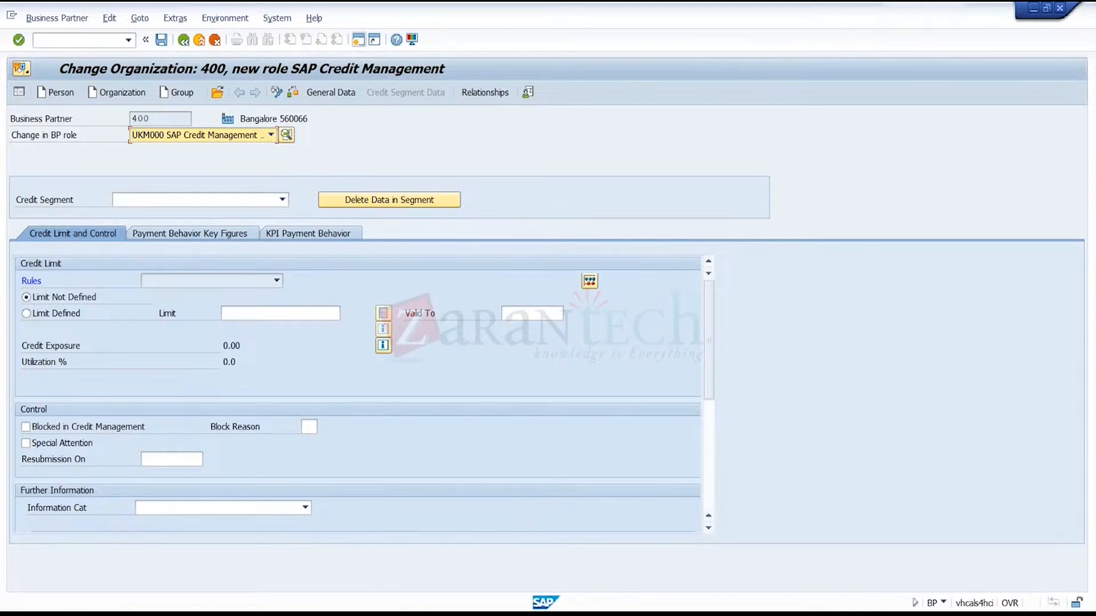
- Switch to the Module 12 credit management PDF in the browser and review the slides on automatic credit limit determination and main credit segments
{"action": "key", "text": "alt+Tab"}
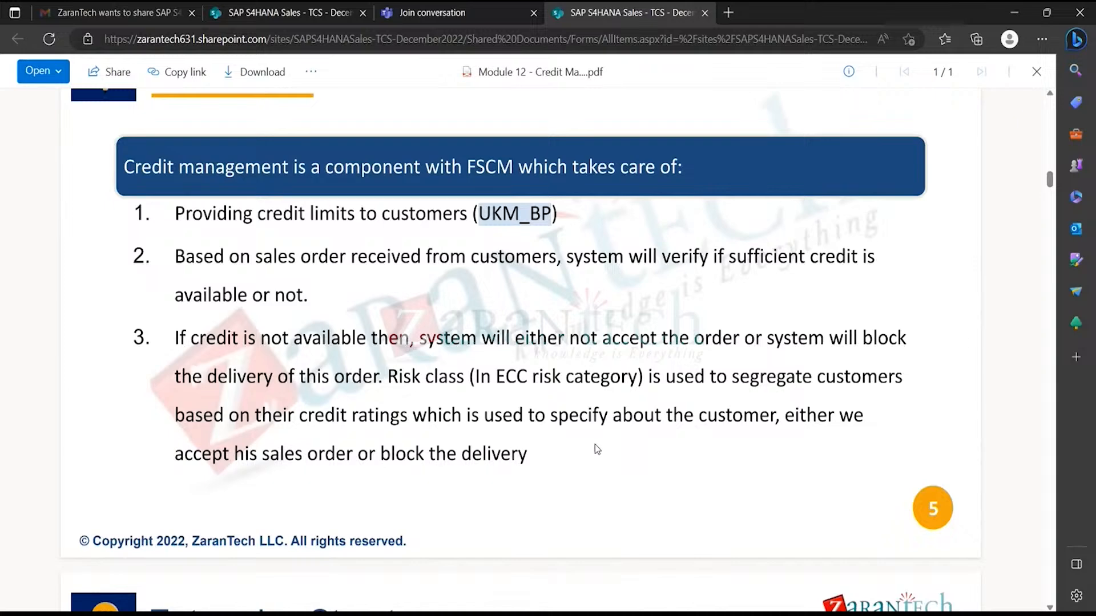
{"action": "left_click", "coordinate": [622, 453]}
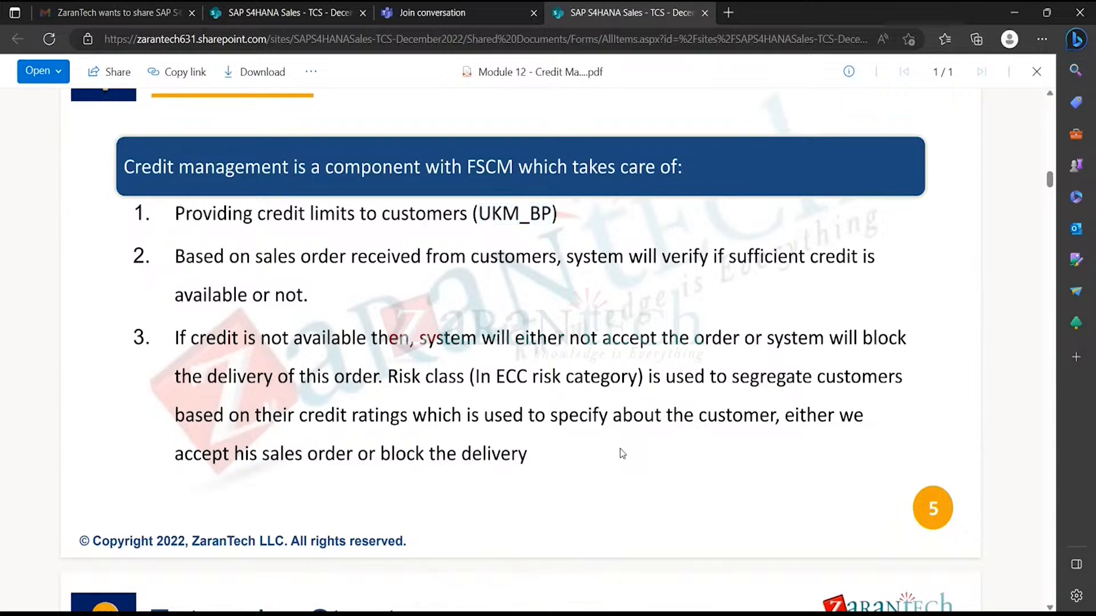
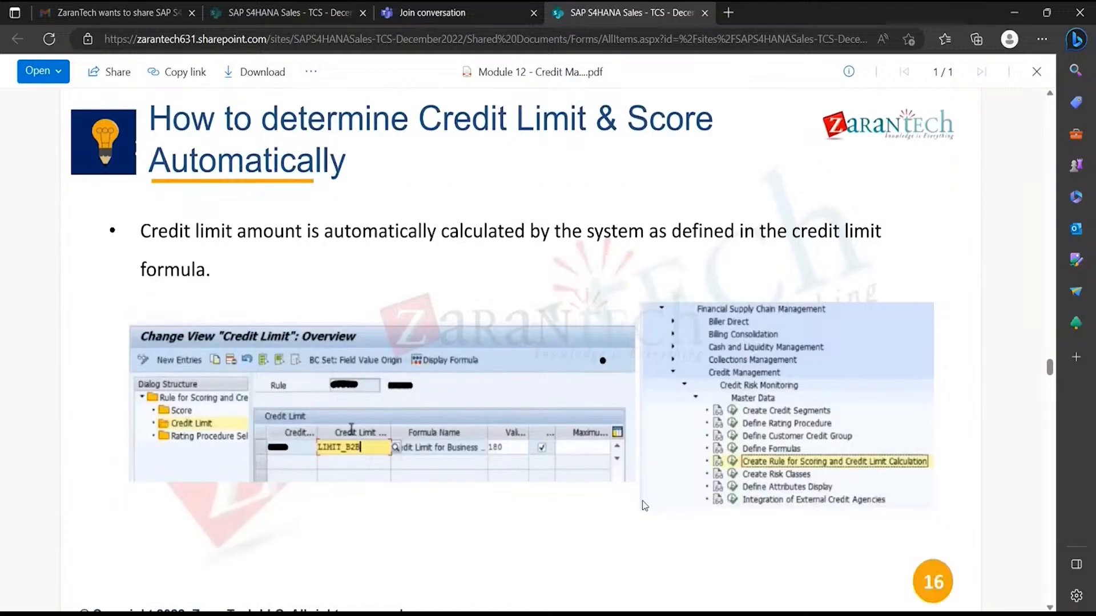
{"action": "scroll", "coordinate": [642, 501], "scroll_direction": "down", "scroll_amount": 6}
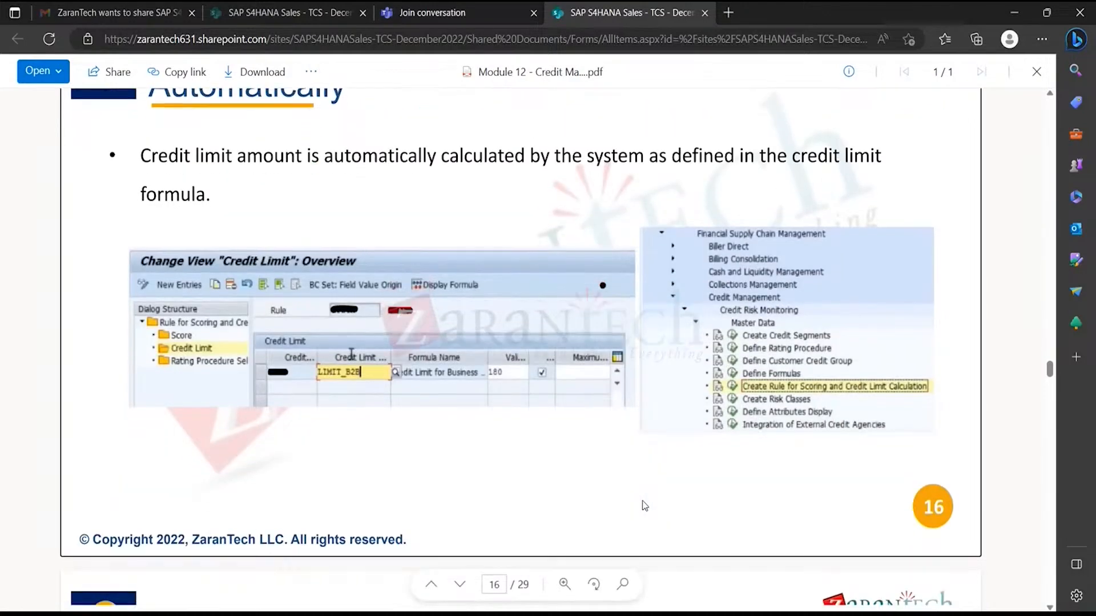
{"action": "scroll", "coordinate": [642, 501], "scroll_direction": "down", "scroll_amount": 4}
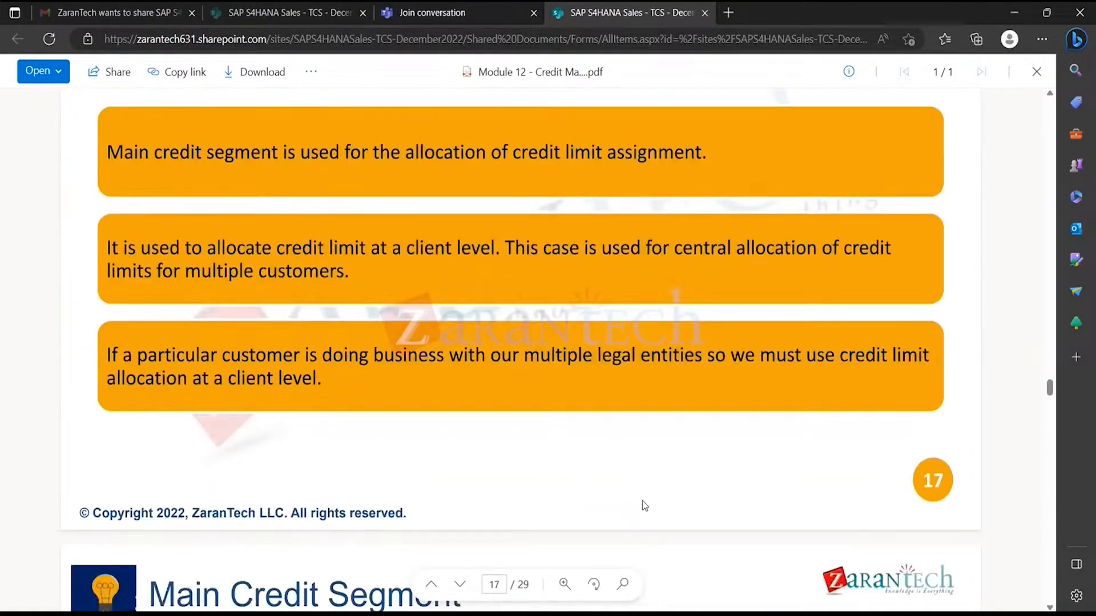
{"action": "scroll", "coordinate": [642, 501], "scroll_direction": "up", "scroll_amount": 1}
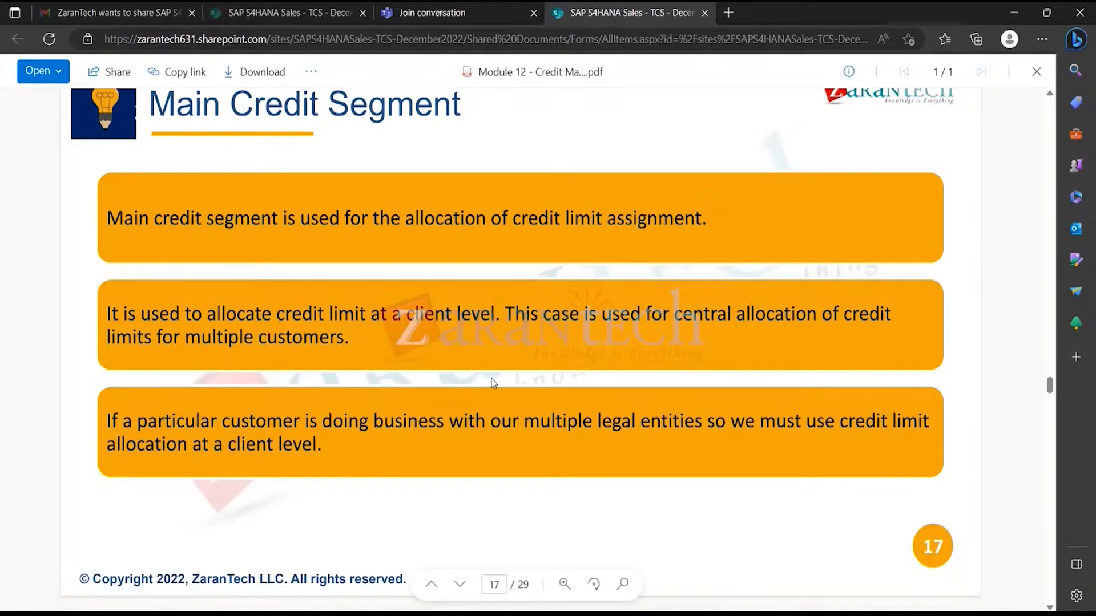
{"action": "scroll", "coordinate": [494, 383], "scroll_direction": "down", "scroll_amount": 1}
{"action": "scroll", "coordinate": [494, 383], "scroll_direction": "down", "scroll_amount": 10}
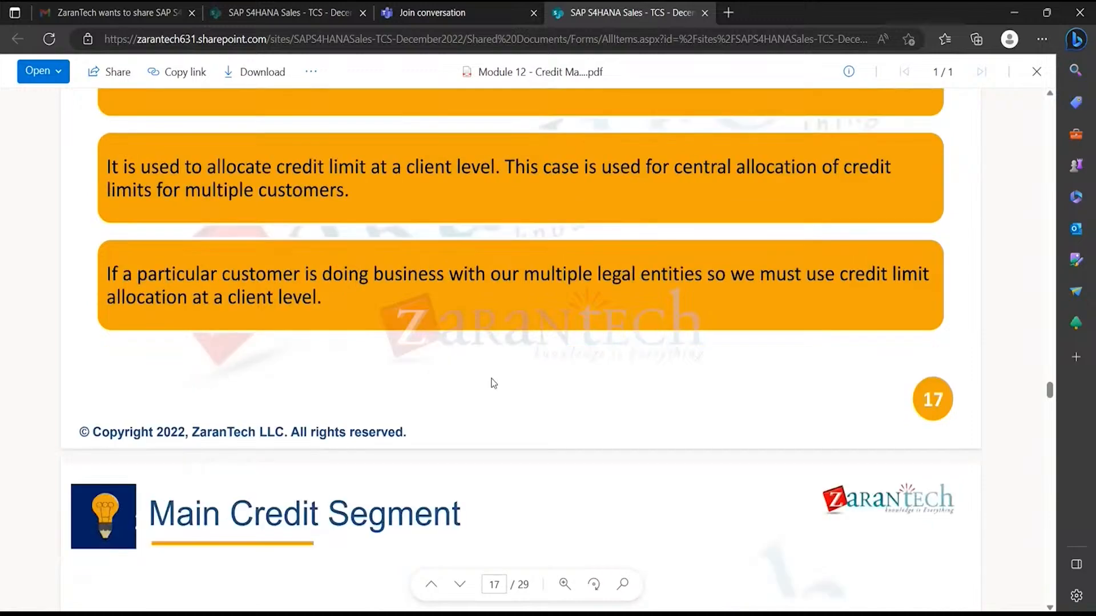
{"action": "scroll", "coordinate": [493, 382], "scroll_direction": "down", "scroll_amount": 15}
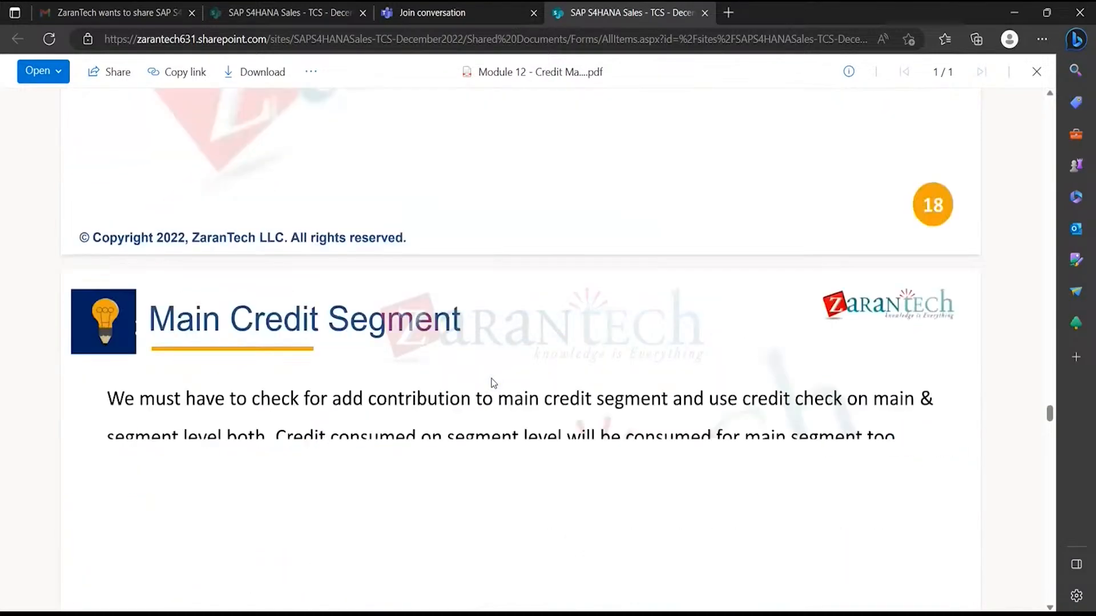
{"action": "scroll", "coordinate": [493, 382], "scroll_direction": "down", "scroll_amount": 4}
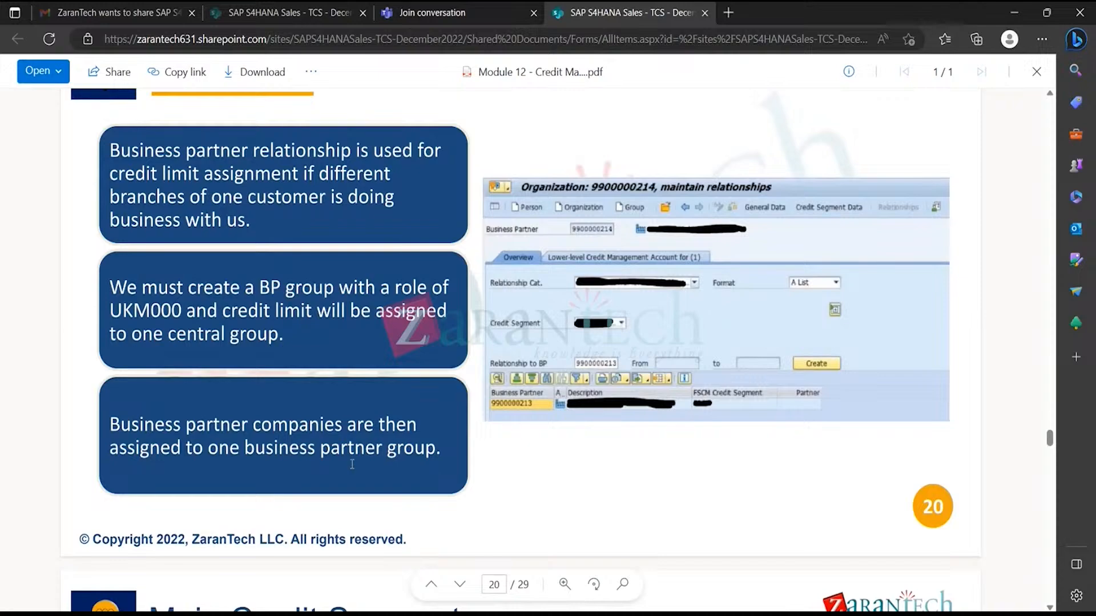
{"action": "scroll", "coordinate": [572, 489], "scroll_direction": "down", "scroll_amount": 5}
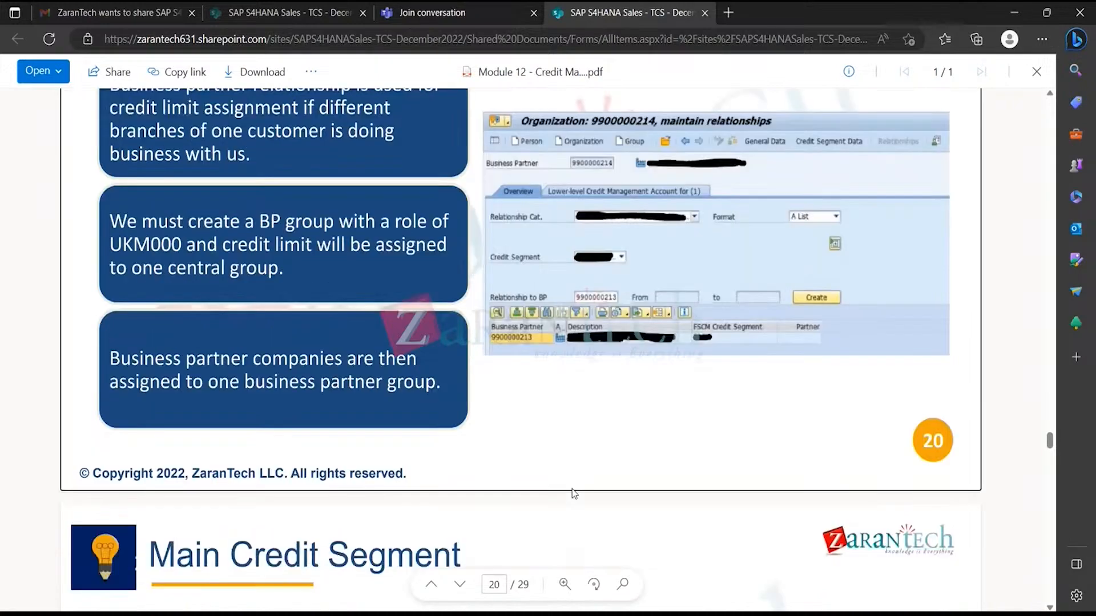
{"action": "scroll", "coordinate": [572, 491], "scroll_direction": "down", "scroll_amount": 7}
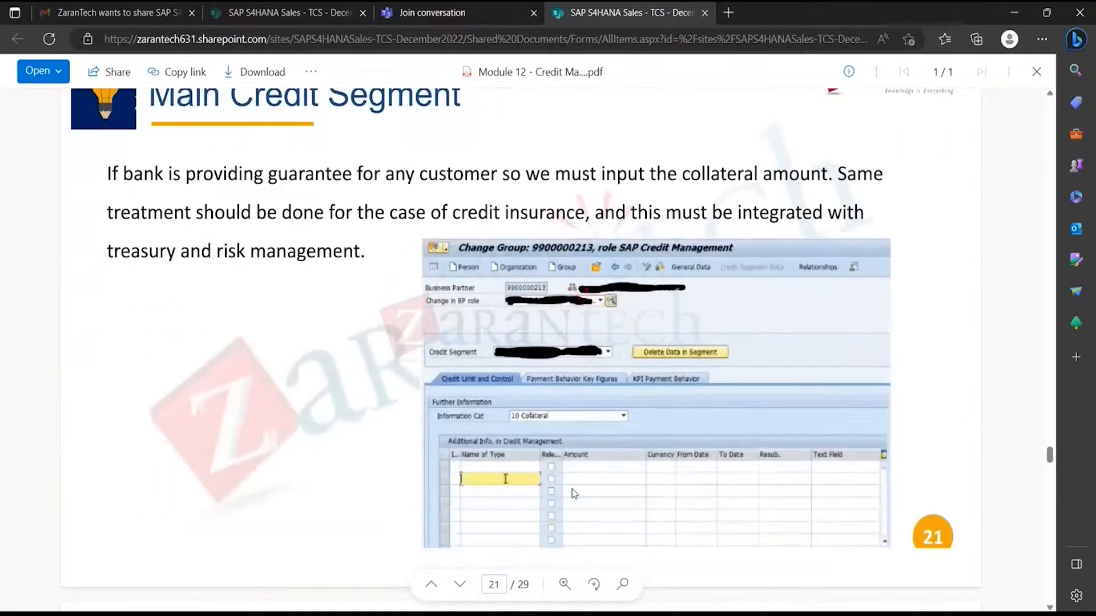
{"action": "scroll", "coordinate": [573, 492], "scroll_direction": "down", "scroll_amount": 3}
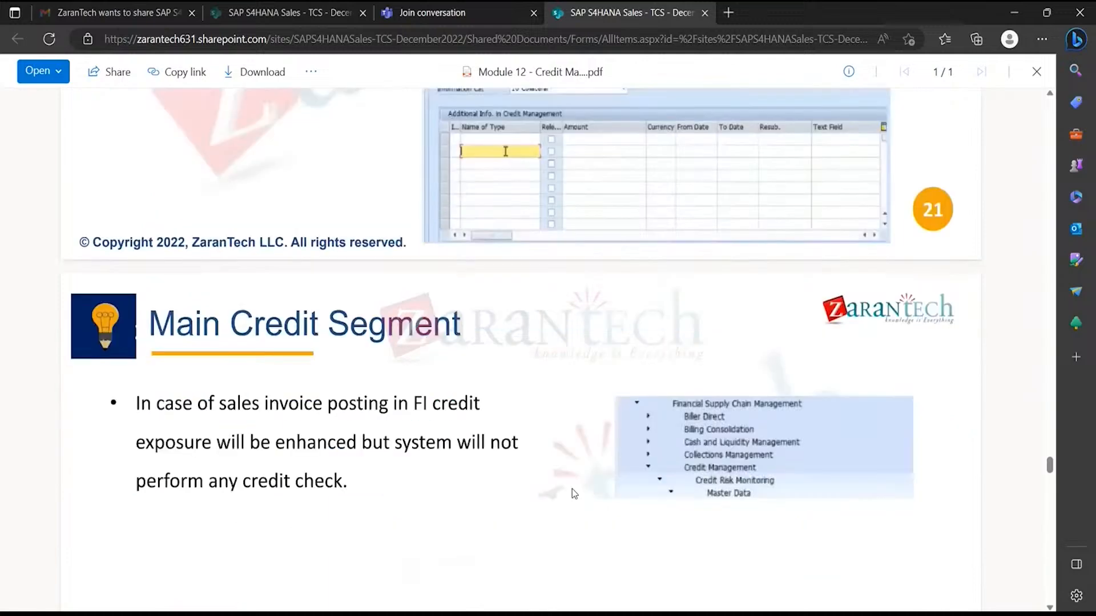
- Return to the Enterprise Structure slide on page 4 and review the slides through the Sales & Distribution Process pages up to the availability check
{"action": "scroll", "coordinate": [573, 492], "scroll_direction": "up", "scroll_amount": 5}
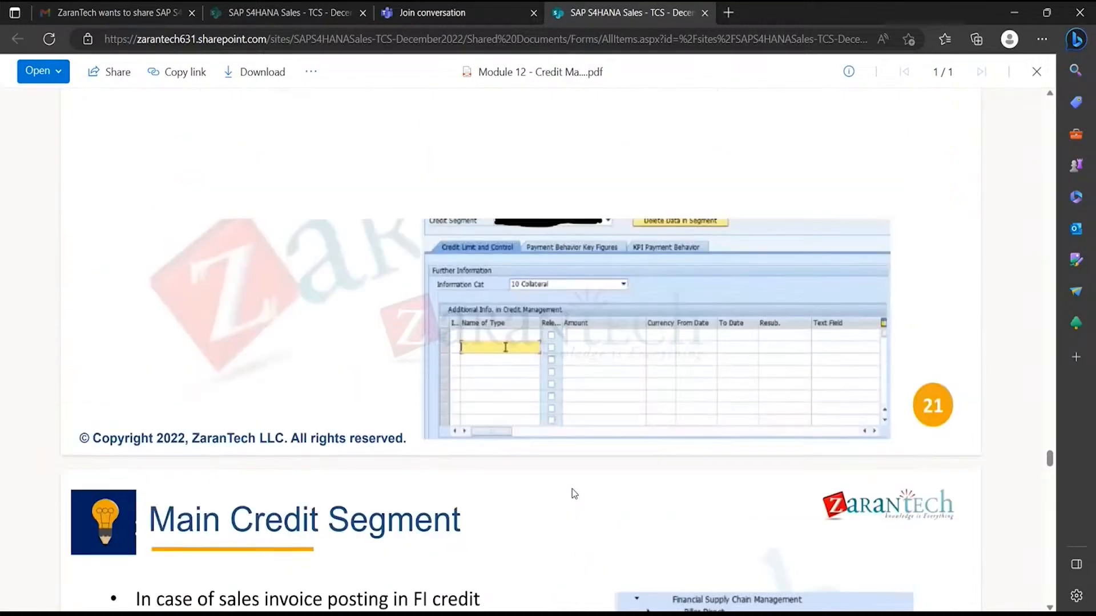
{"action": "scroll", "coordinate": [573, 493], "scroll_direction": "up", "scroll_amount": 5}
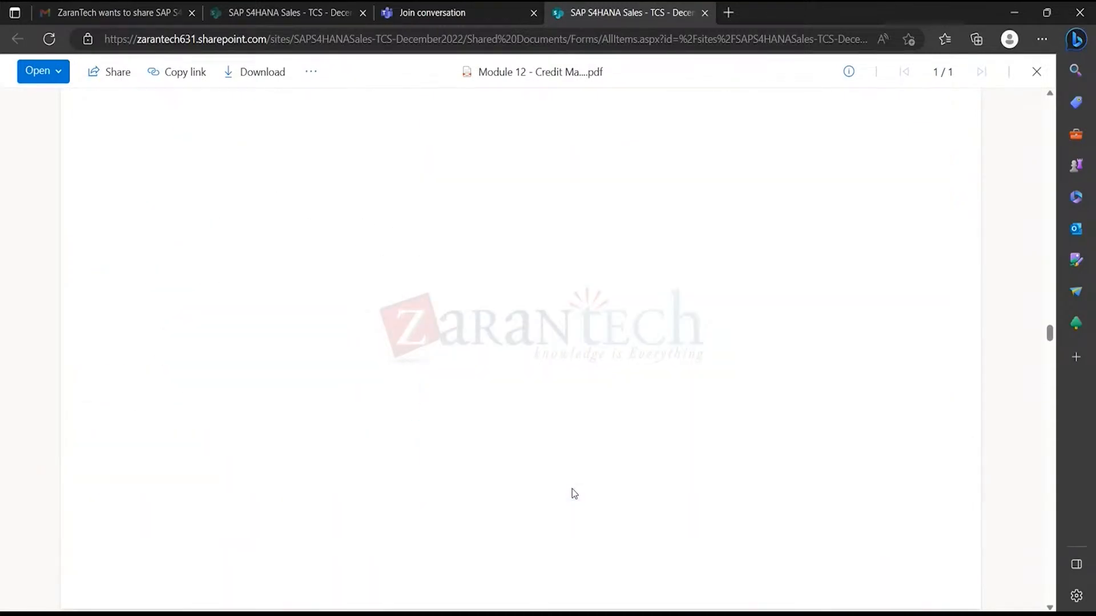
{"action": "scroll", "coordinate": [573, 493], "scroll_direction": "up", "scroll_amount": 3}
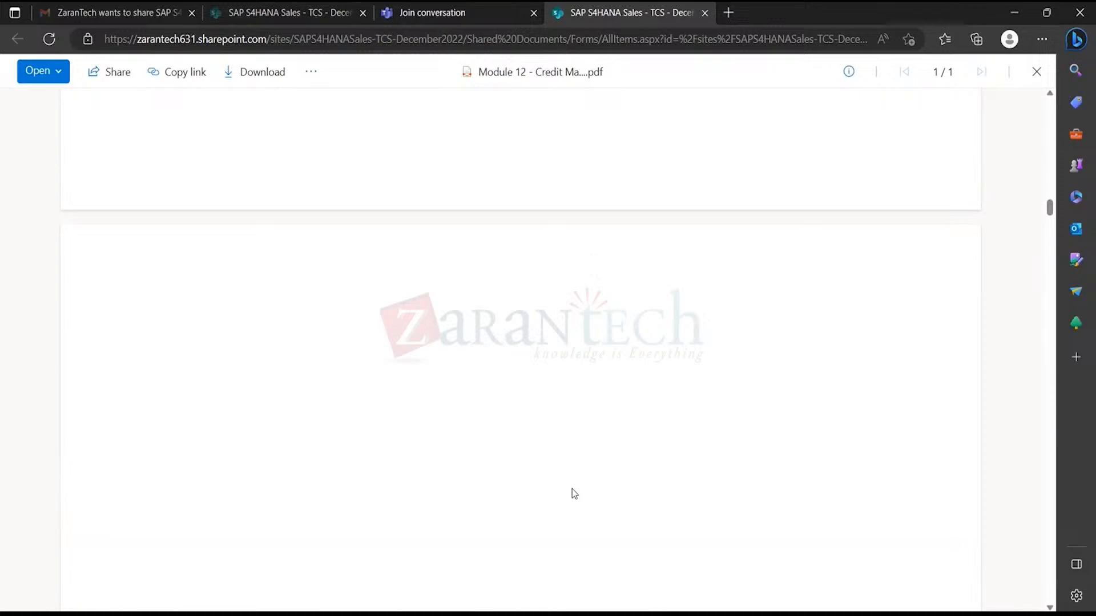
{"action": "scroll", "coordinate": [862, 383], "scroll_direction": "up", "scroll_amount": 10}
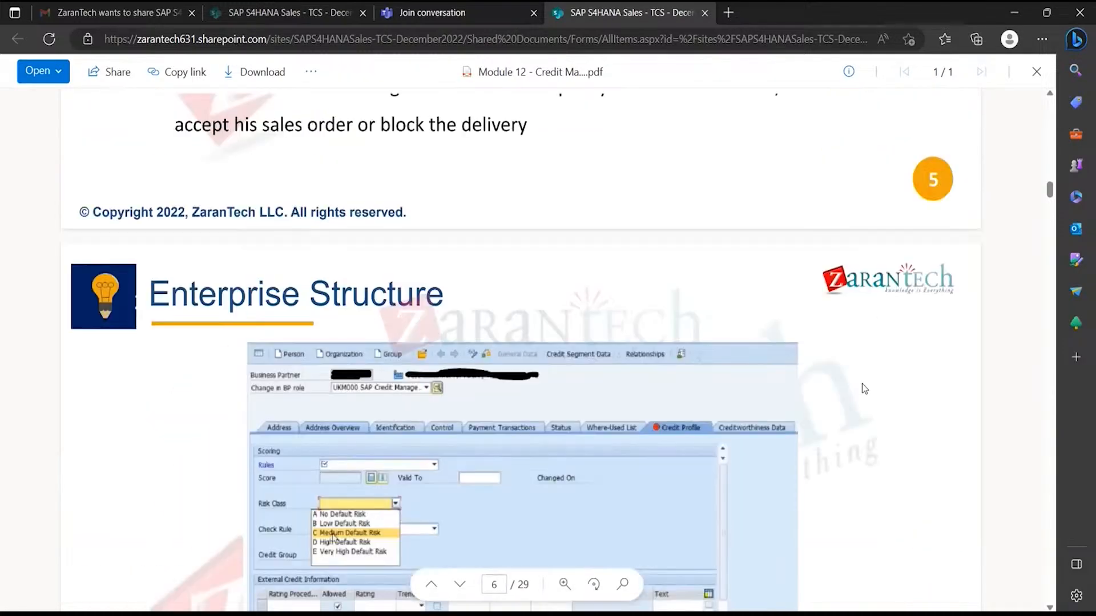
{"action": "scroll", "coordinate": [862, 383], "scroll_direction": "up", "scroll_amount": 5}
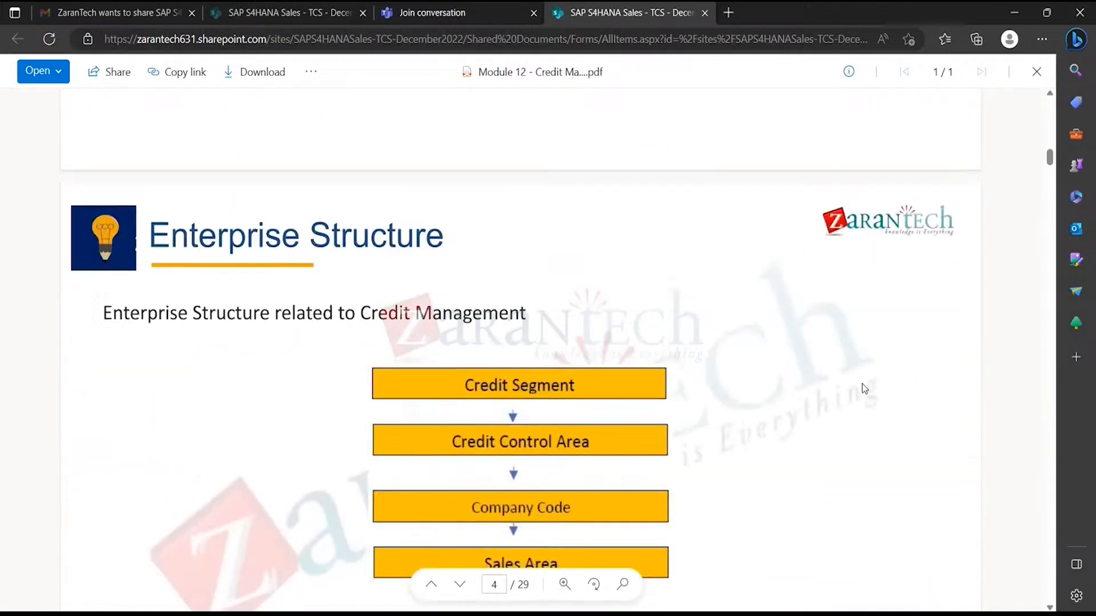
{"action": "scroll", "coordinate": [862, 384], "scroll_direction": "down", "scroll_amount": 6}
{"action": "scroll", "coordinate": [862, 383], "scroll_direction": "down", "scroll_amount": 10}
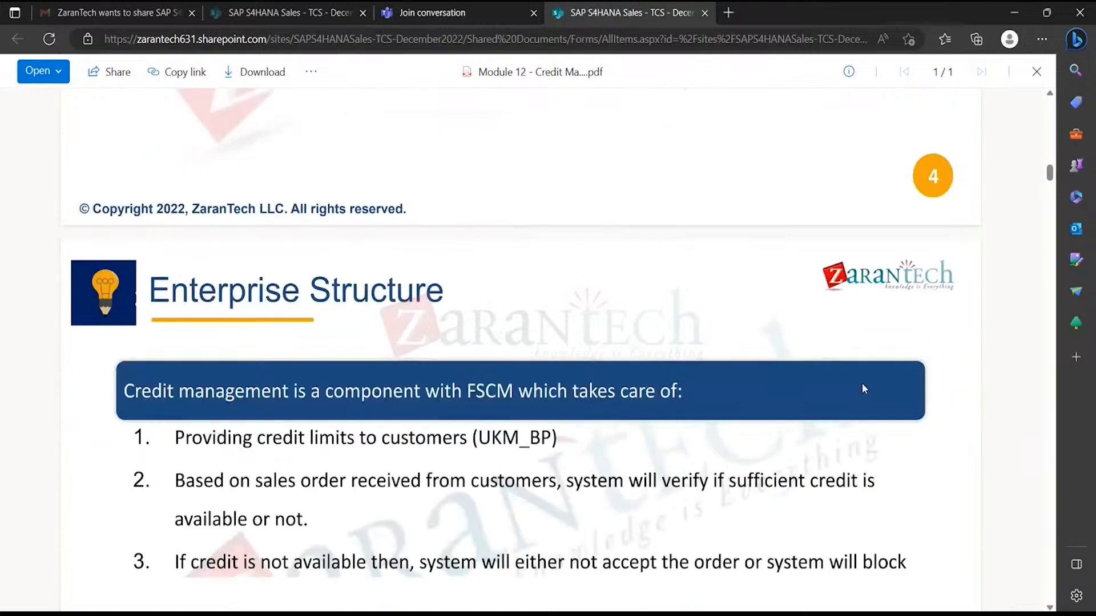
{"action": "scroll", "coordinate": [863, 388], "scroll_direction": "down", "scroll_amount": 8}
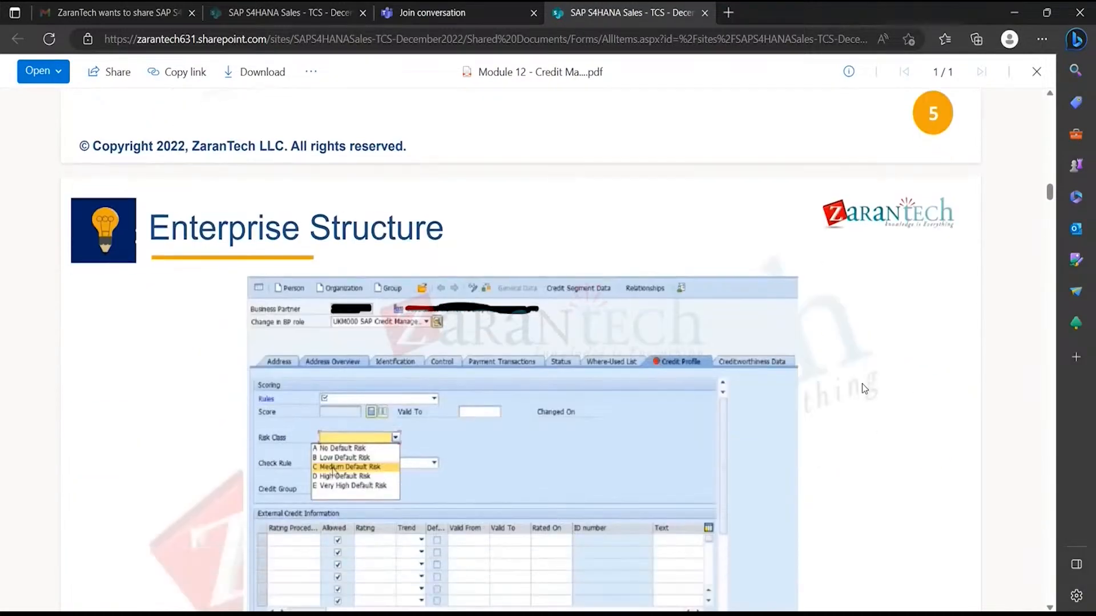
{"action": "scroll", "coordinate": [864, 390], "scroll_direction": "down", "scroll_amount": 14}
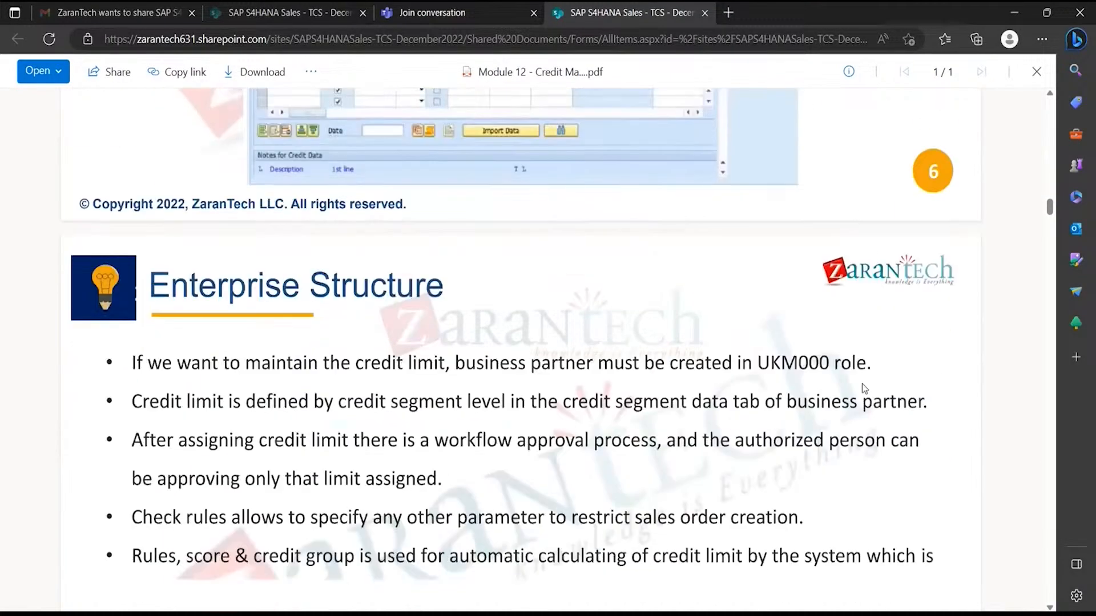
{"action": "scroll", "coordinate": [864, 389], "scroll_direction": "down", "scroll_amount": 15}
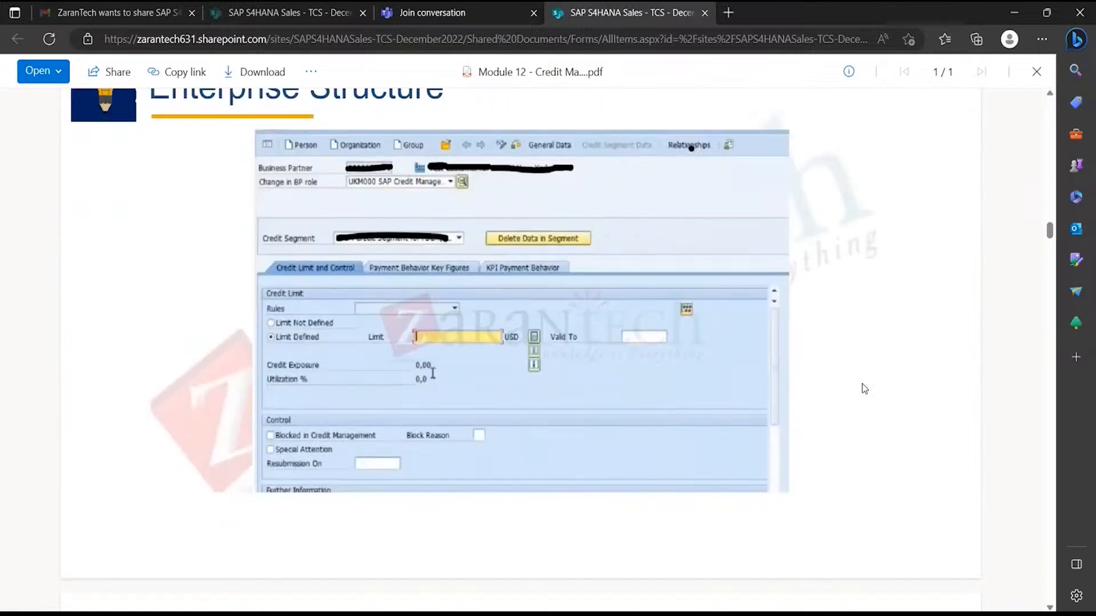
{"action": "scroll", "coordinate": [864, 389], "scroll_direction": "down", "scroll_amount": 14}
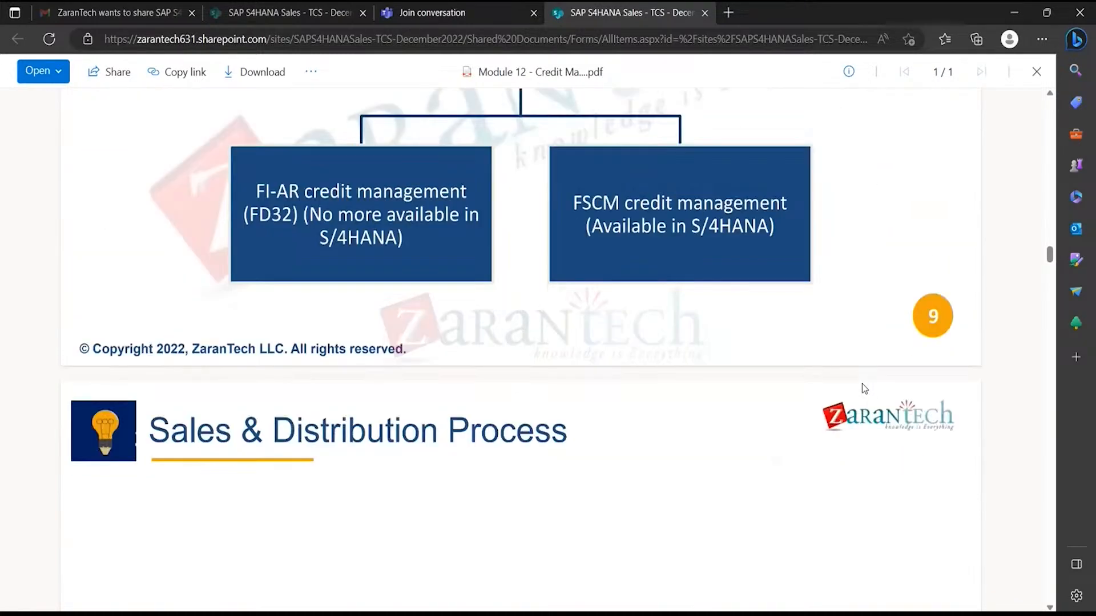
{"action": "scroll", "coordinate": [861, 383], "scroll_direction": "up", "scroll_amount": 5}
{"action": "scroll", "coordinate": [862, 383], "scroll_direction": "down", "scroll_amount": 15}
{"action": "scroll", "coordinate": [863, 389], "scroll_direction": "down", "scroll_amount": 13}
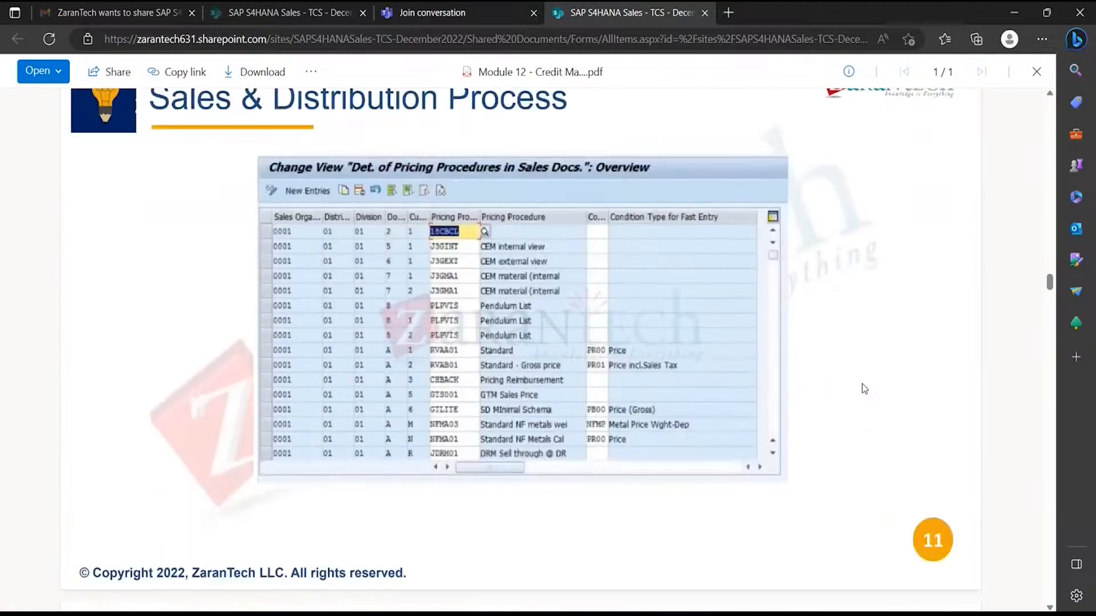
{"action": "scroll", "coordinate": [862, 383], "scroll_direction": "down", "scroll_amount": 3}
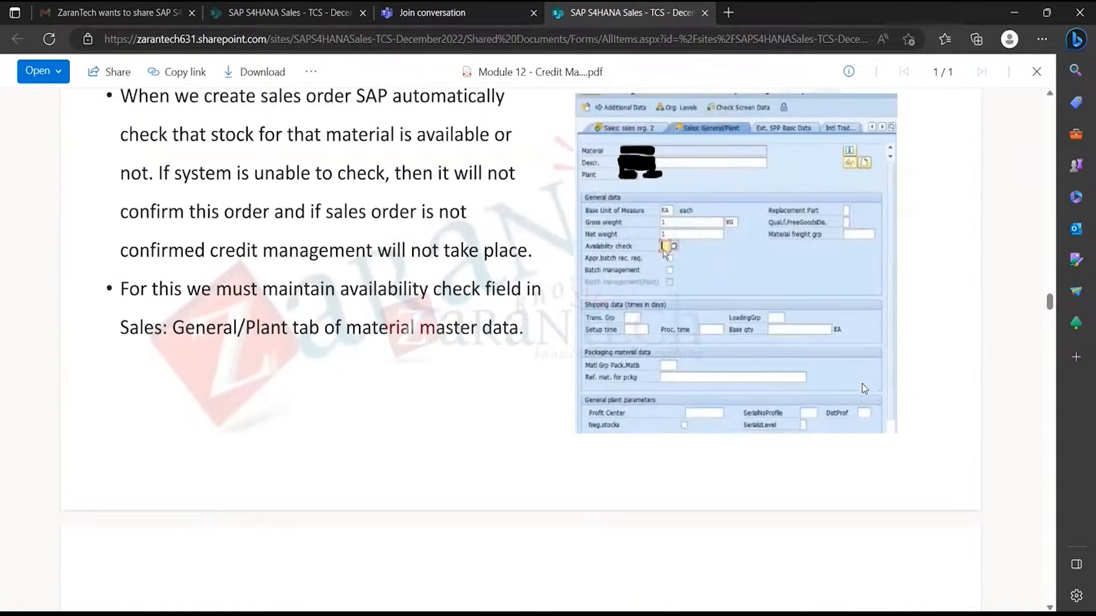
- Review the slides from the availability check on page 12 to the automatic credit limit and score determination on page 14
{"action": "scroll", "coordinate": [861, 383], "scroll_direction": "up", "scroll_amount": 2}
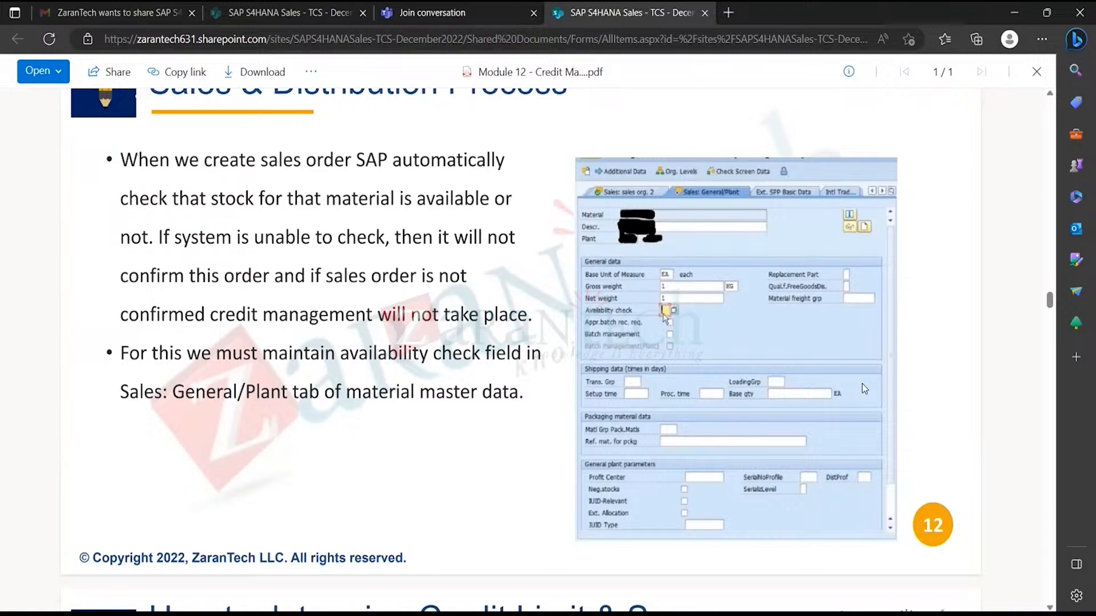
{"action": "scroll", "coordinate": [864, 388], "scroll_direction": "down", "scroll_amount": 12}
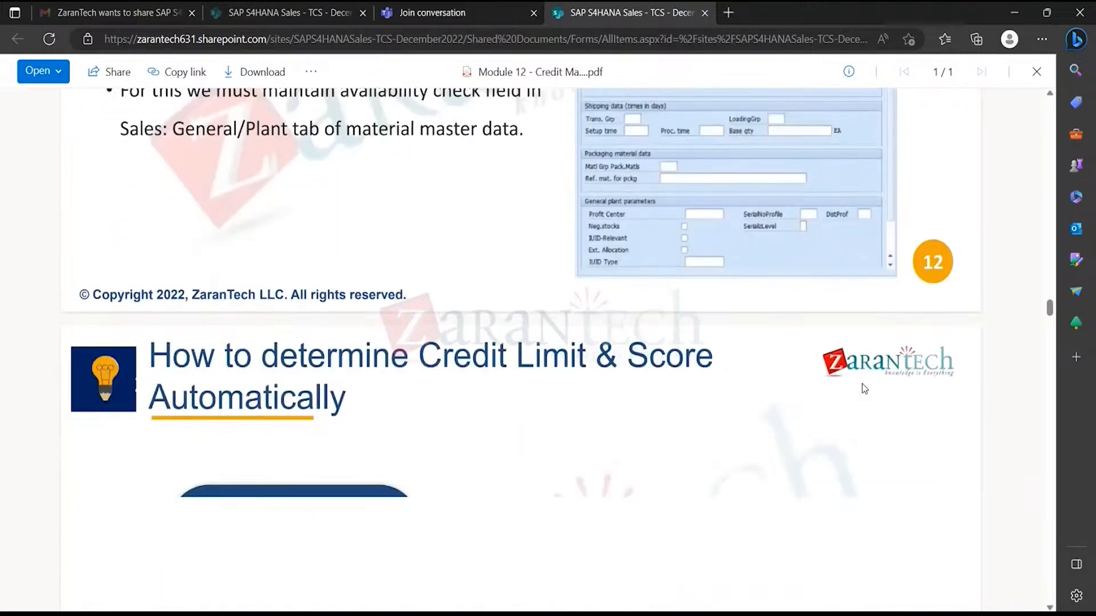
{"action": "scroll", "coordinate": [862, 383], "scroll_direction": "down", "scroll_amount": 17}
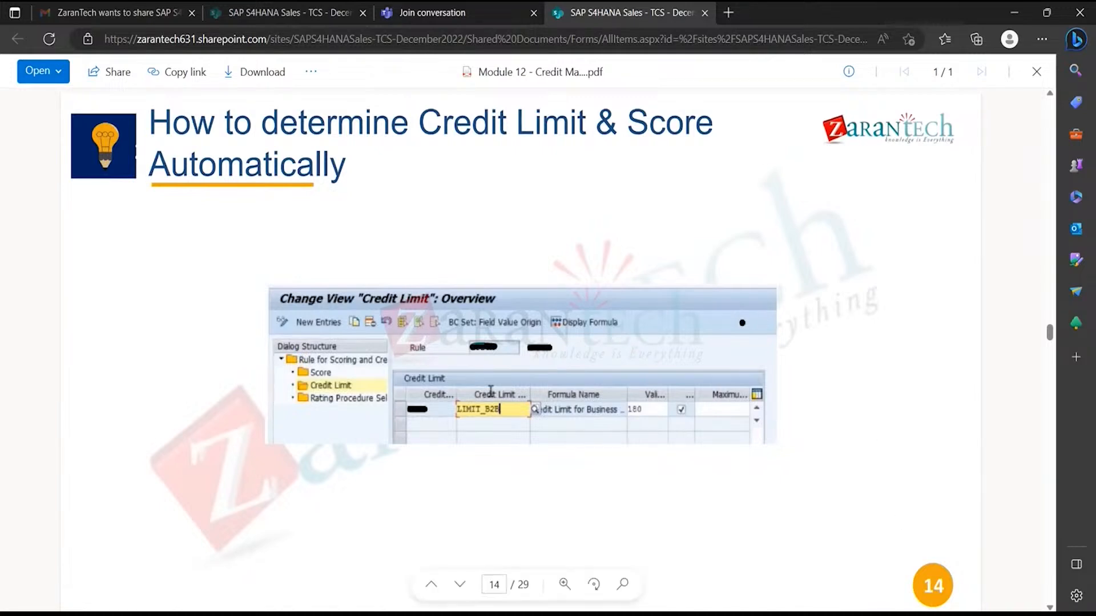
- Switch to the SAP IMG and expand Sales and Distribution > Basic Functions > Credit Management/Risk Management, with Financial Supply Chain Management collapsed
{"action": "left_click", "coordinate": [762, 615]}
{"action": "left_click", "coordinate": [862, 567]}
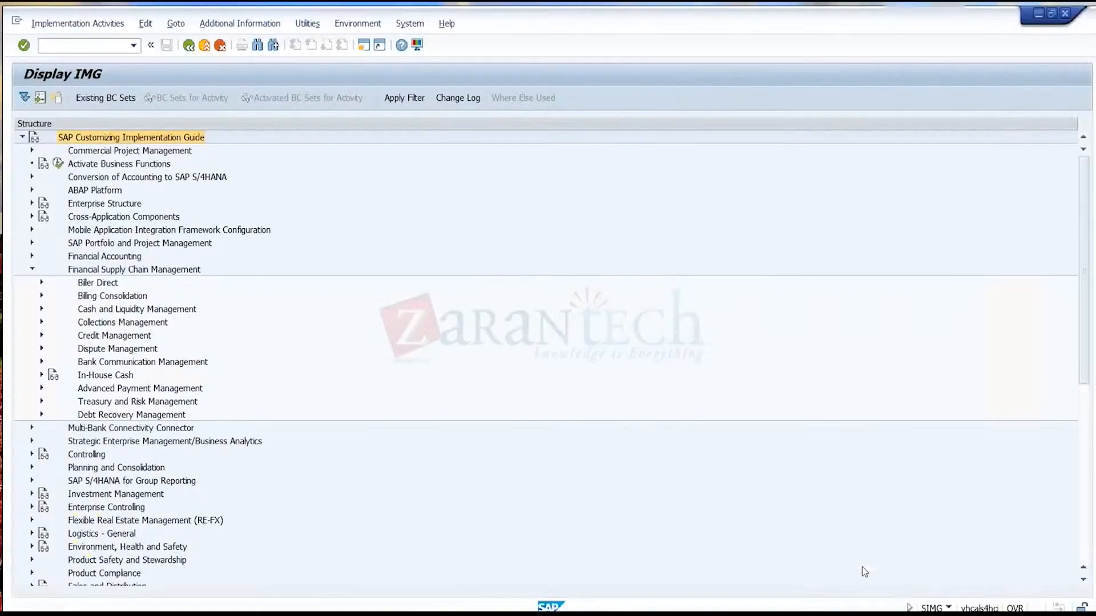
{"action": "left_click", "coordinate": [27, 264]}
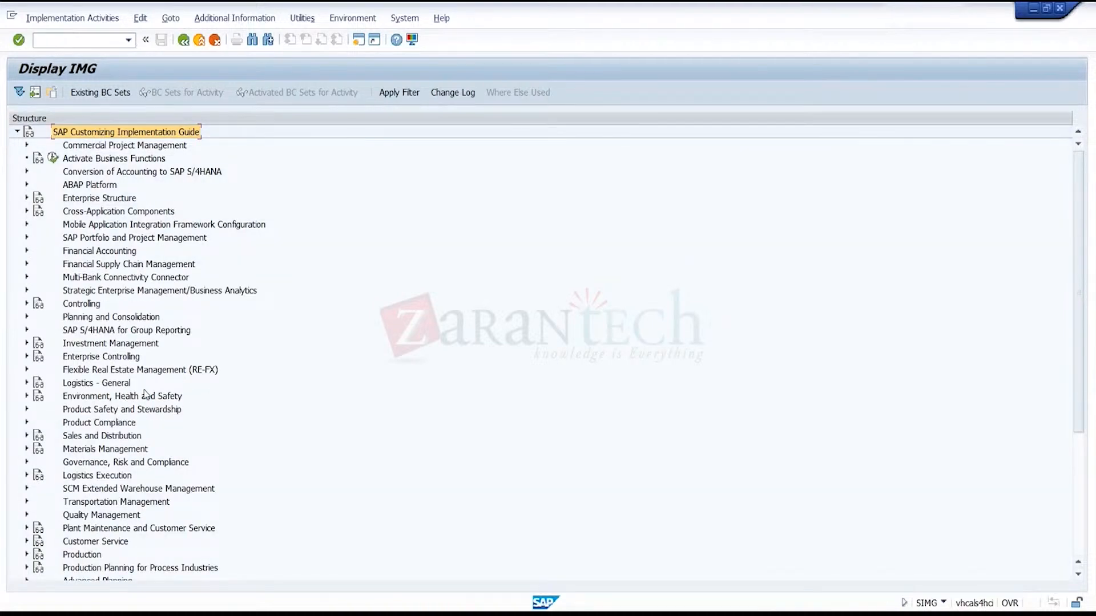
{"action": "left_click", "coordinate": [27, 436]}
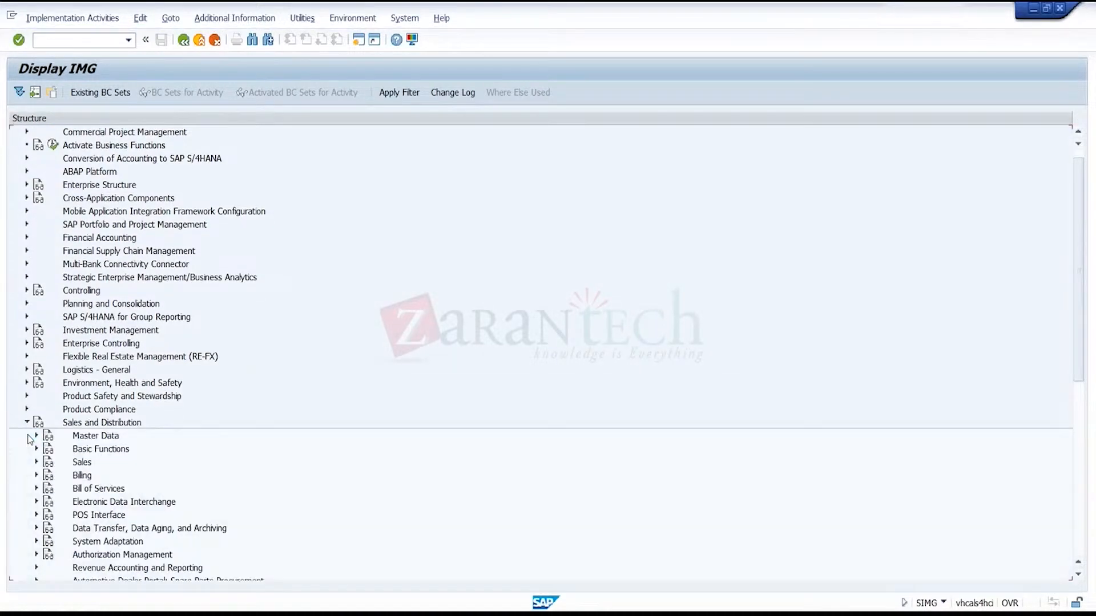
{"action": "left_click", "coordinate": [36, 450]}
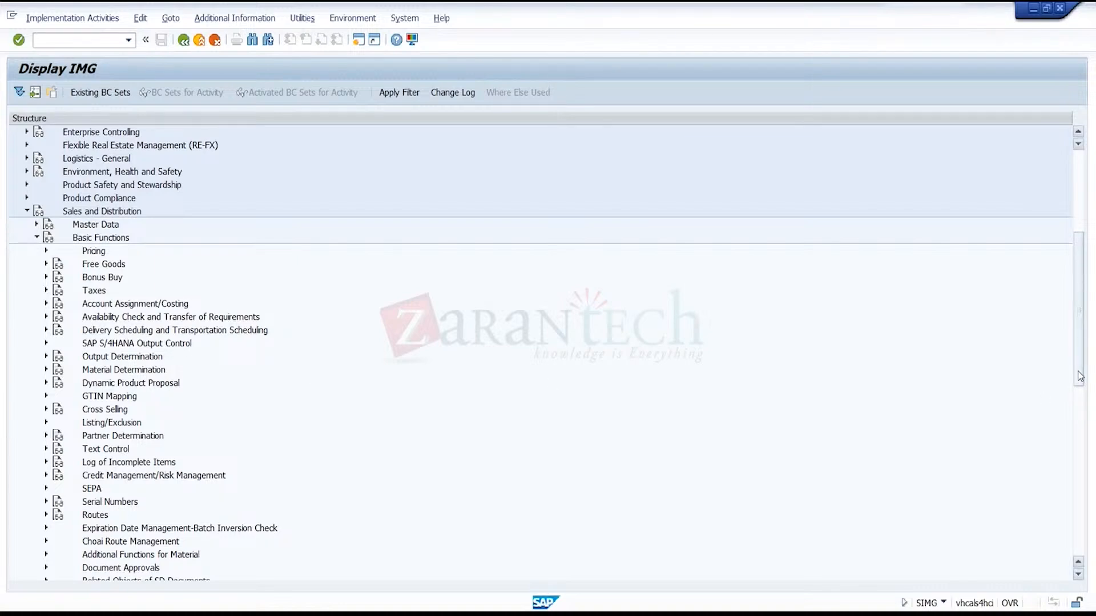
{"action": "scroll", "coordinate": [941, 441], "scroll_direction": "down", "scroll_amount": 4}
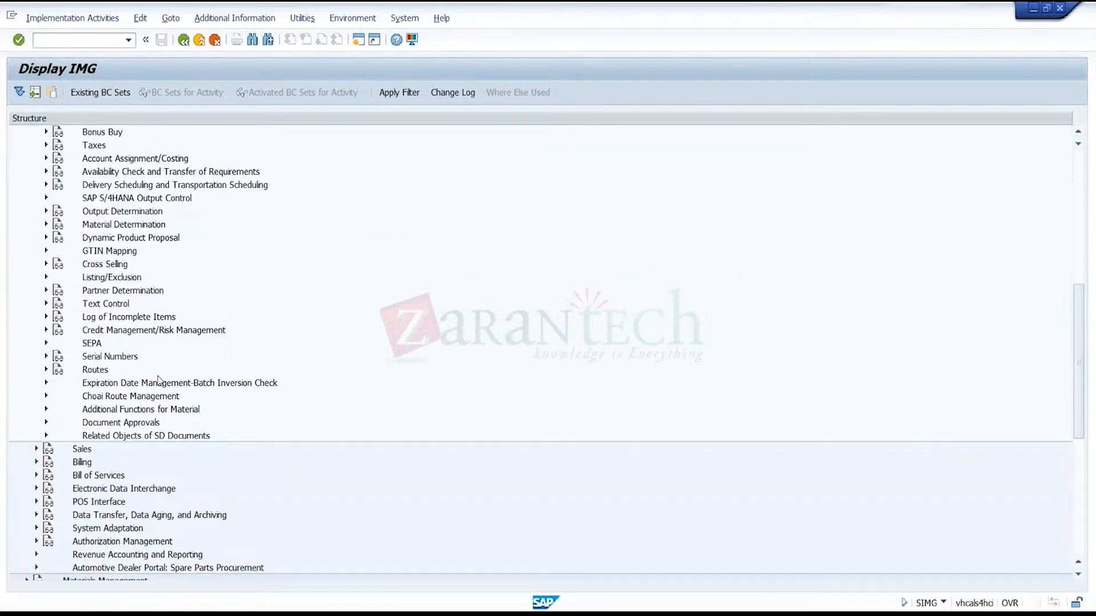
{"action": "left_click", "coordinate": [46, 331]}
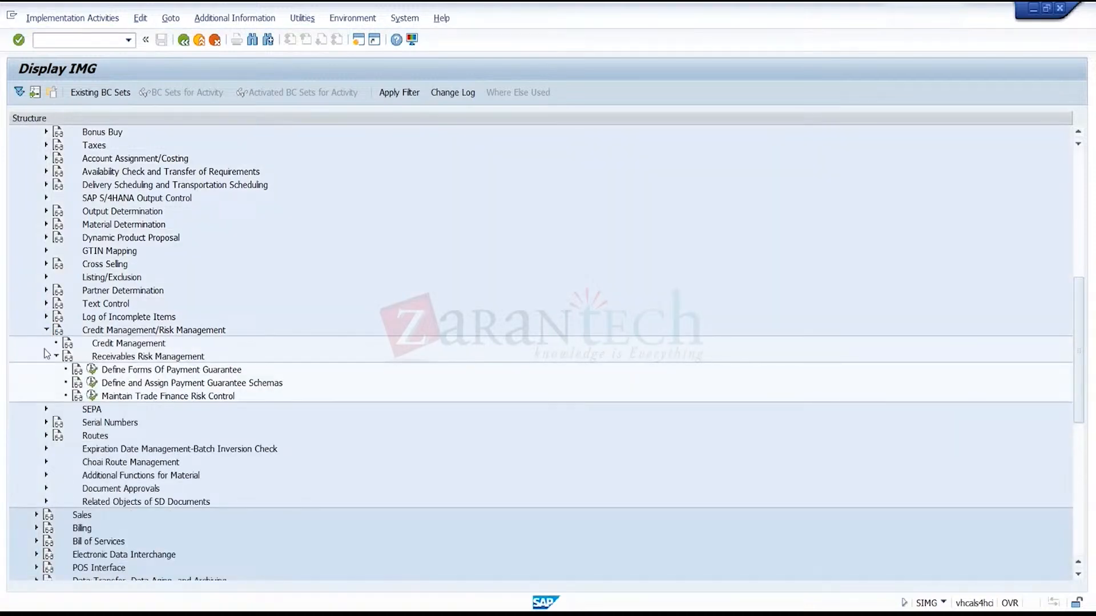
- Examine the Credit Management and Receivables Risk Management entries, and collapse the Sales and Distribution node
{"action": "left_click", "coordinate": [146, 344]}
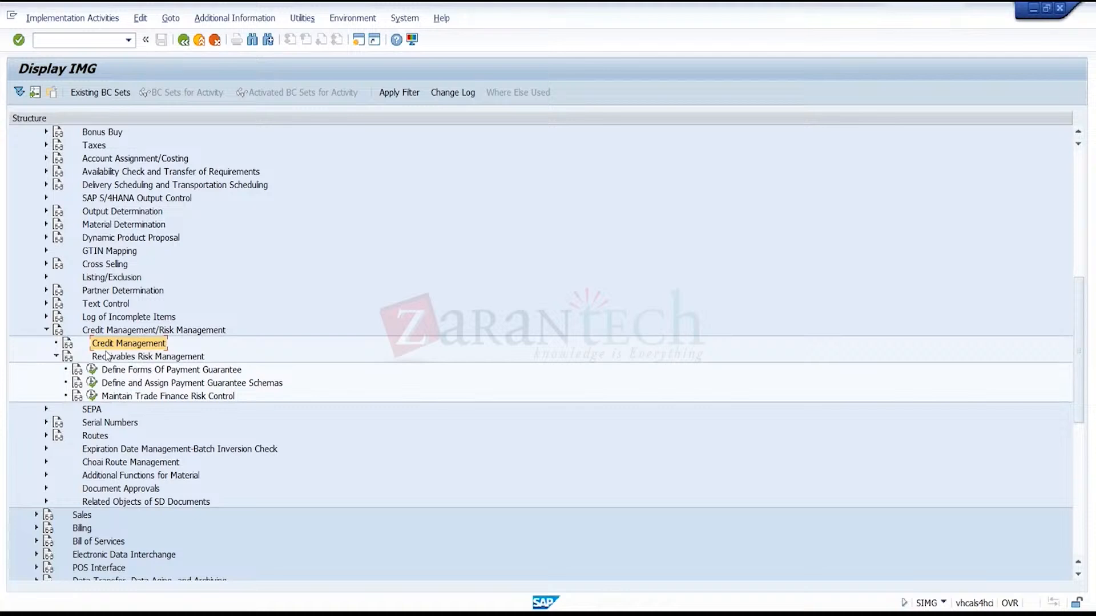
{"action": "left_click", "coordinate": [162, 395]}
{"action": "left_click", "coordinate": [195, 371]}
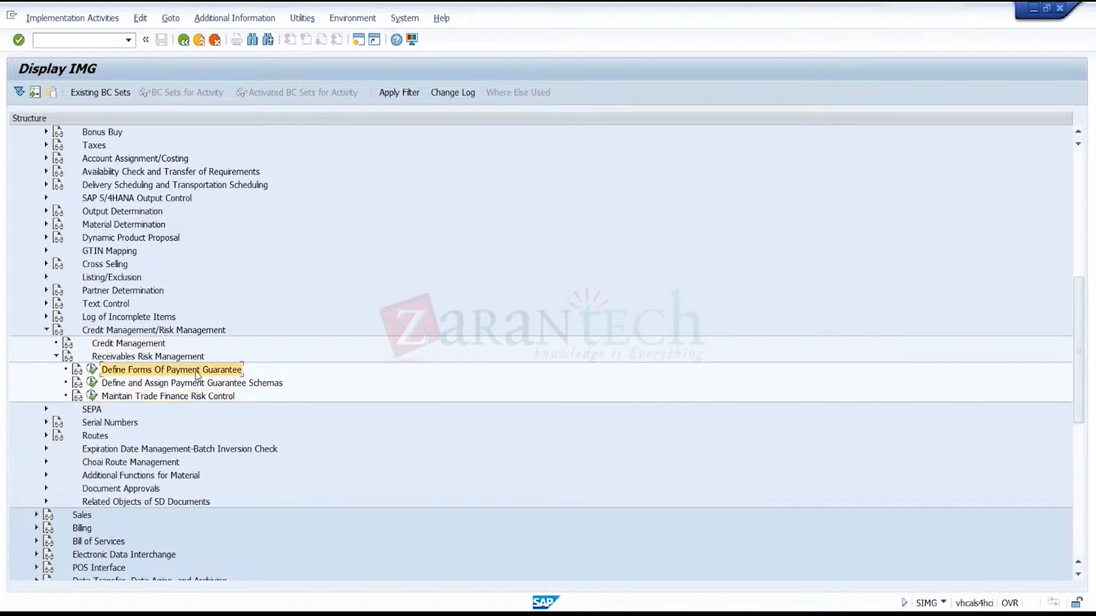
{"action": "left_click", "coordinate": [56, 358]}
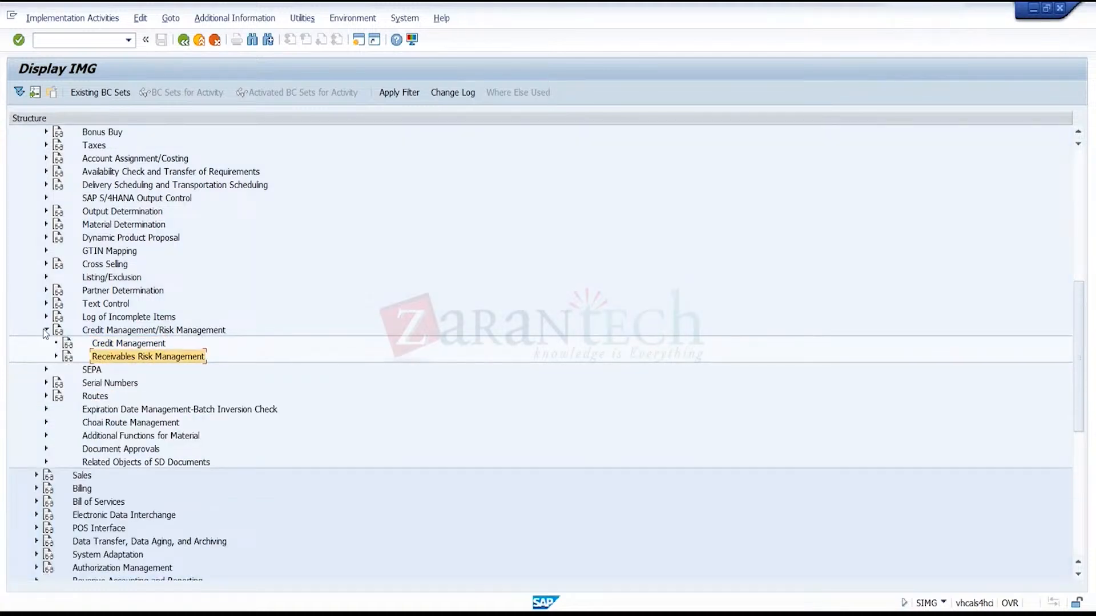
{"action": "left_click", "coordinate": [46, 330]}
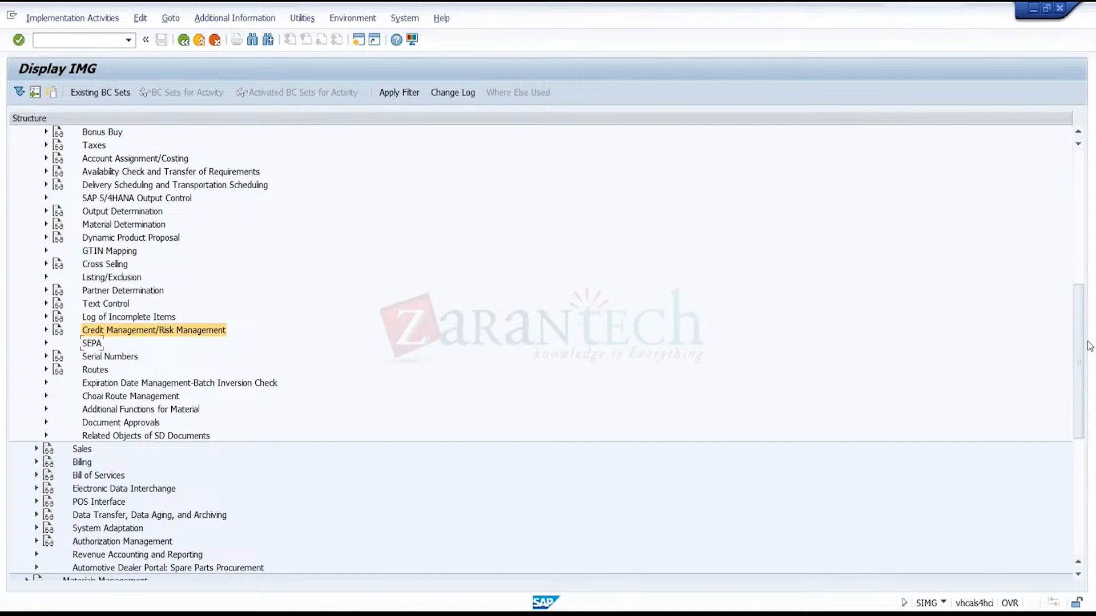
{"action": "scroll", "coordinate": [1086, 390], "scroll_direction": "up", "scroll_amount": 3}
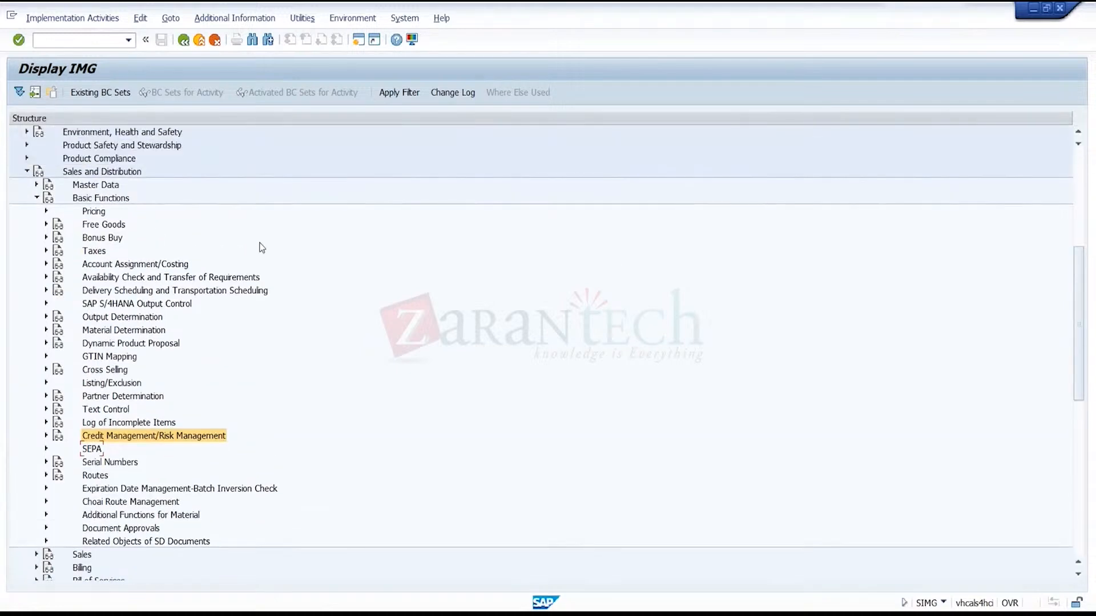
{"action": "left_click", "coordinate": [27, 171]}
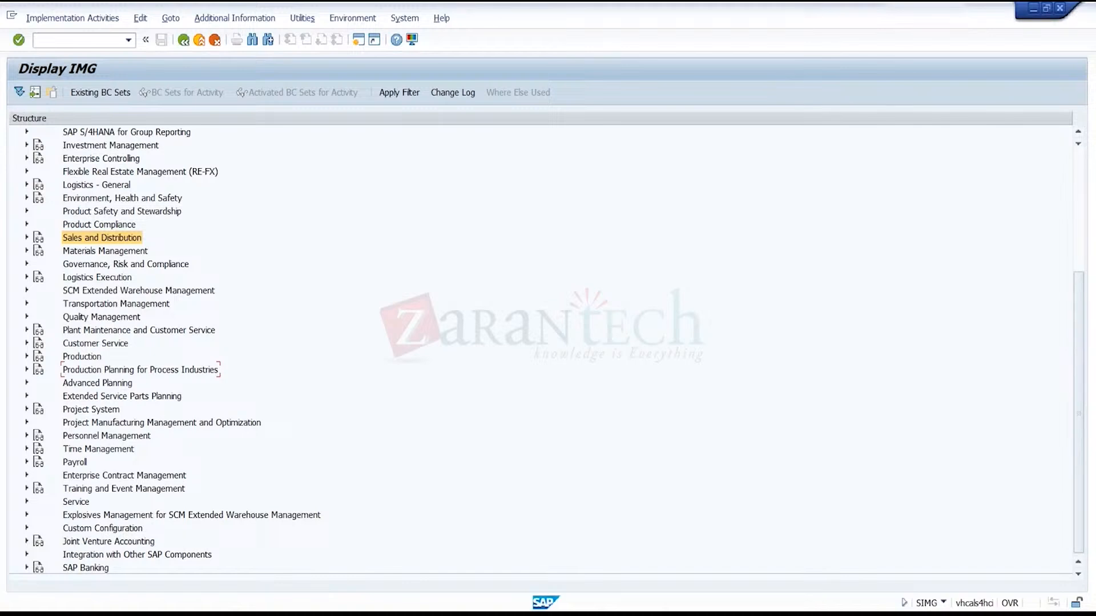
- Expand Financial Supply Chain Management > Credit Management > Credit Risk Monitoring > Master Data in the IMG structure
{"action": "scroll", "coordinate": [1073, 406], "scroll_direction": "up", "scroll_amount": 5}
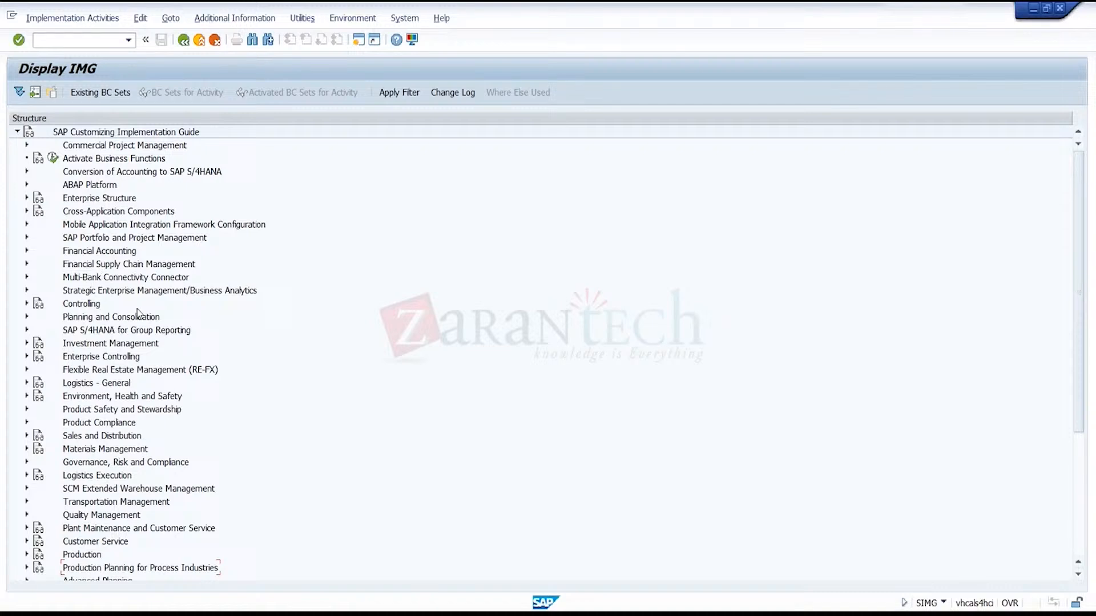
{"action": "left_click", "coordinate": [158, 266]}
{"action": "left_click", "coordinate": [27, 265]}
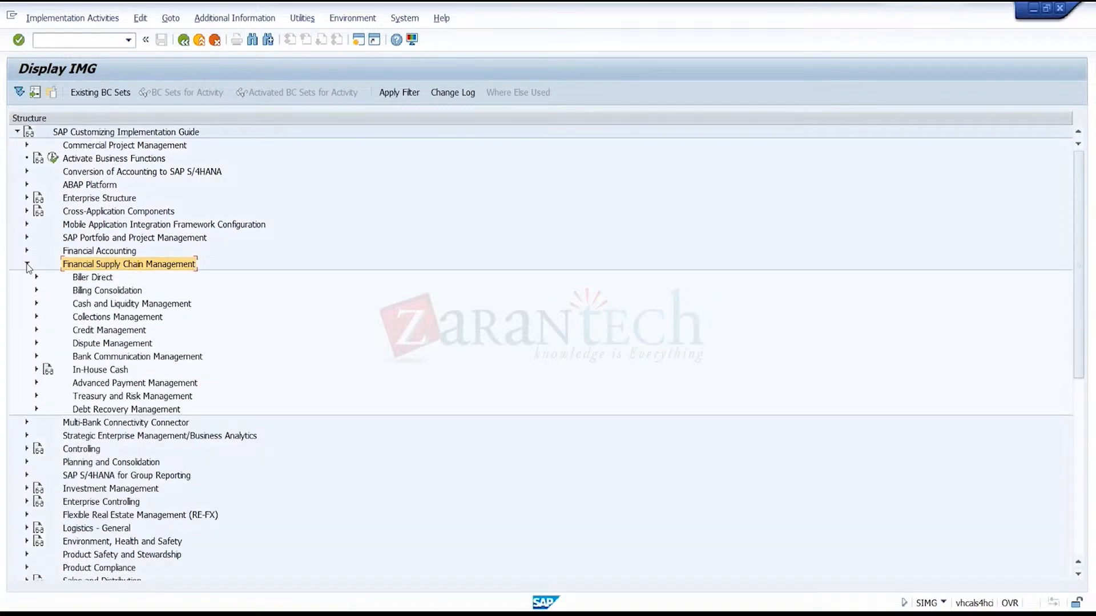
{"action": "left_click", "coordinate": [37, 317]}
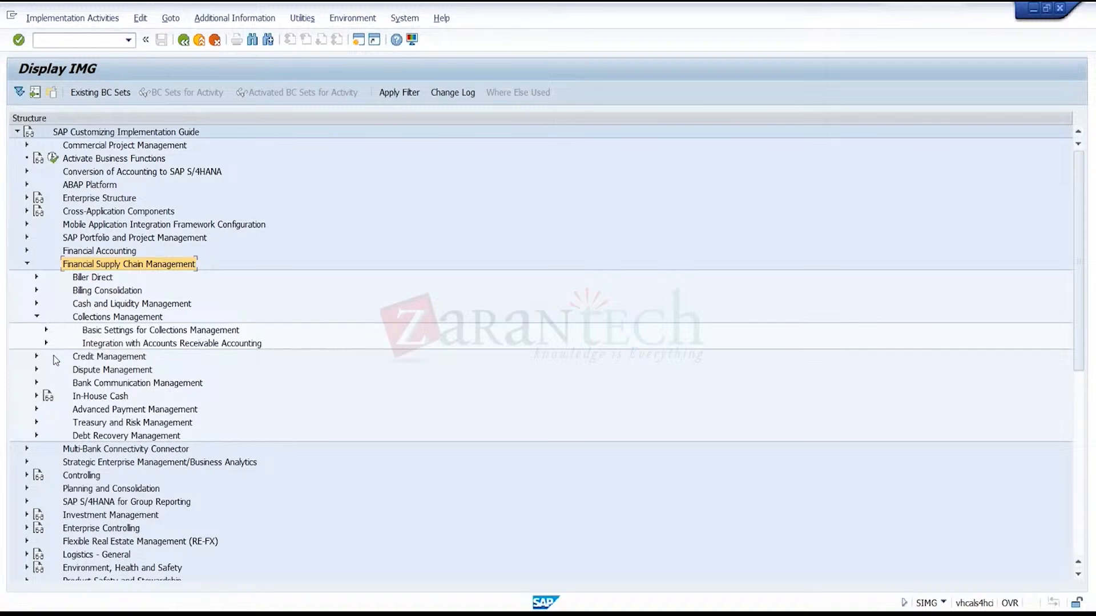
{"action": "left_click", "coordinate": [37, 317]}
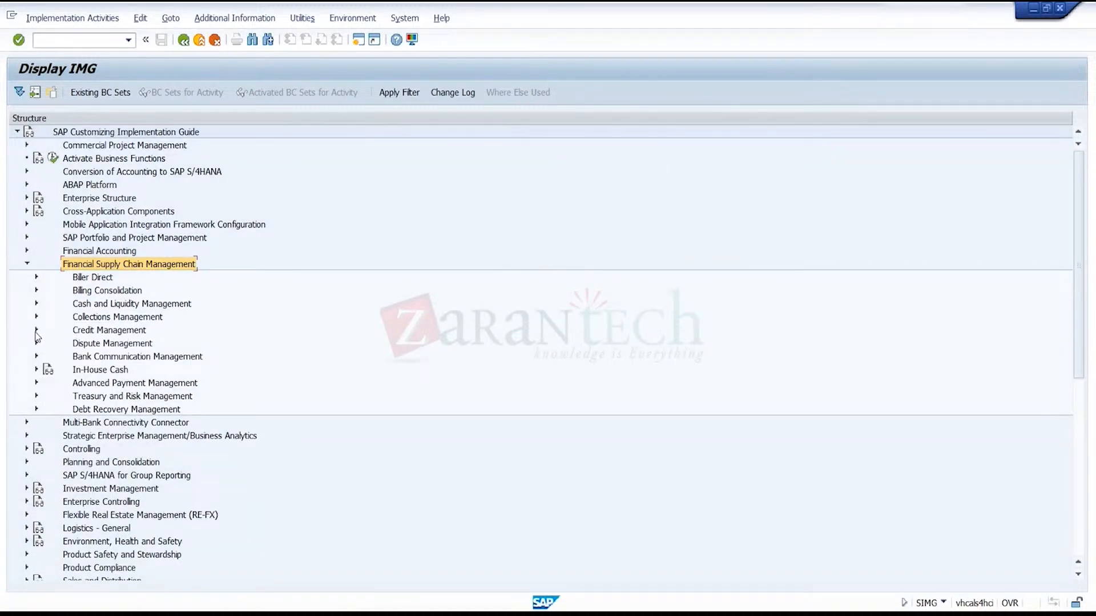
{"action": "left_click", "coordinate": [36, 331]}
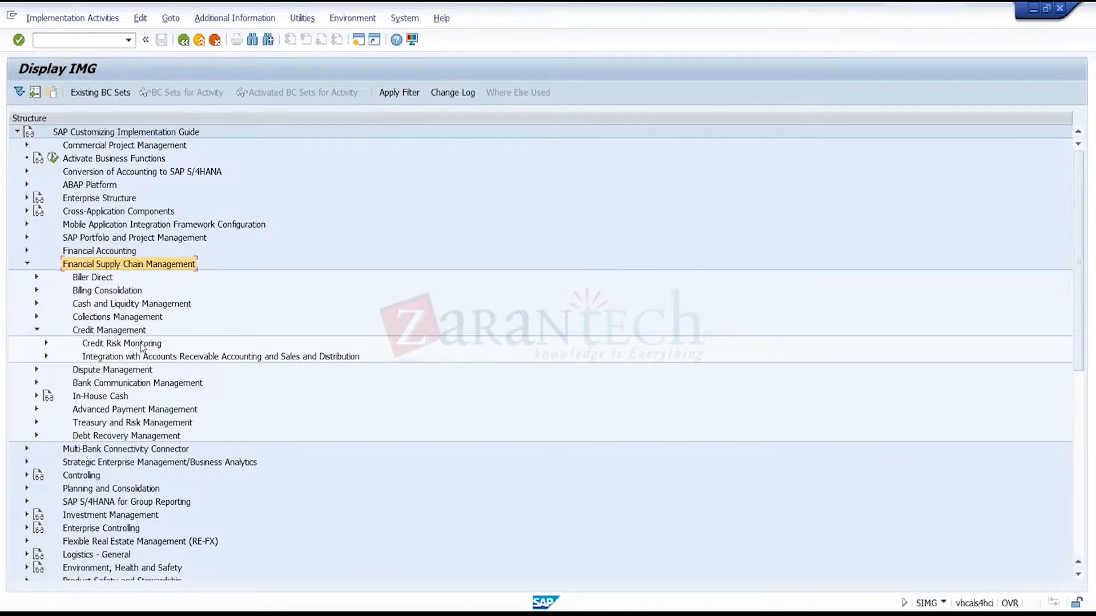
{"action": "left_click", "coordinate": [45, 344]}
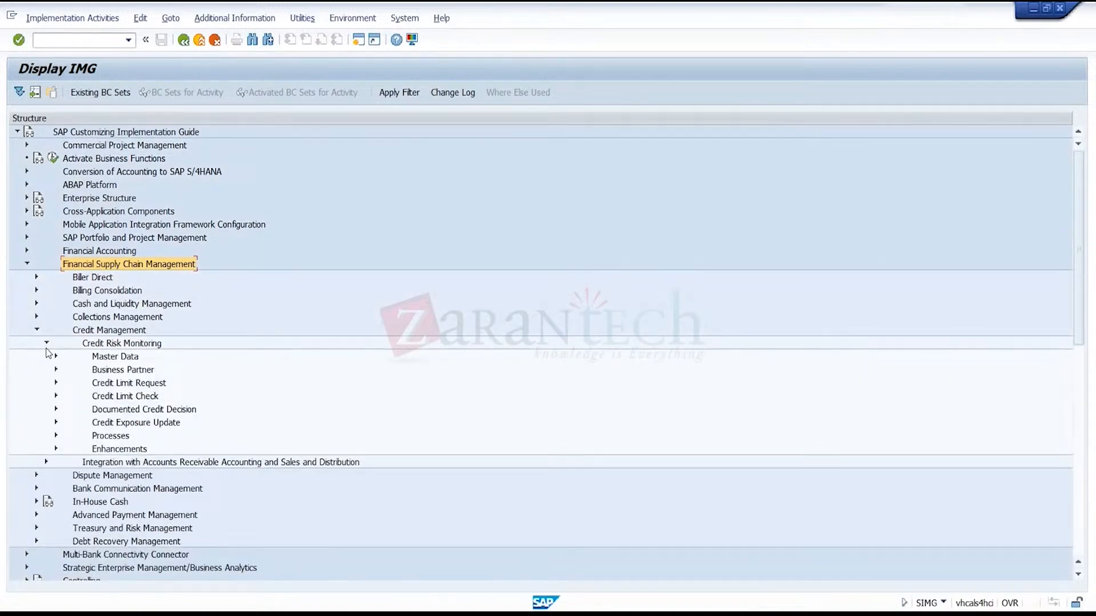
{"action": "left_click", "coordinate": [57, 357]}
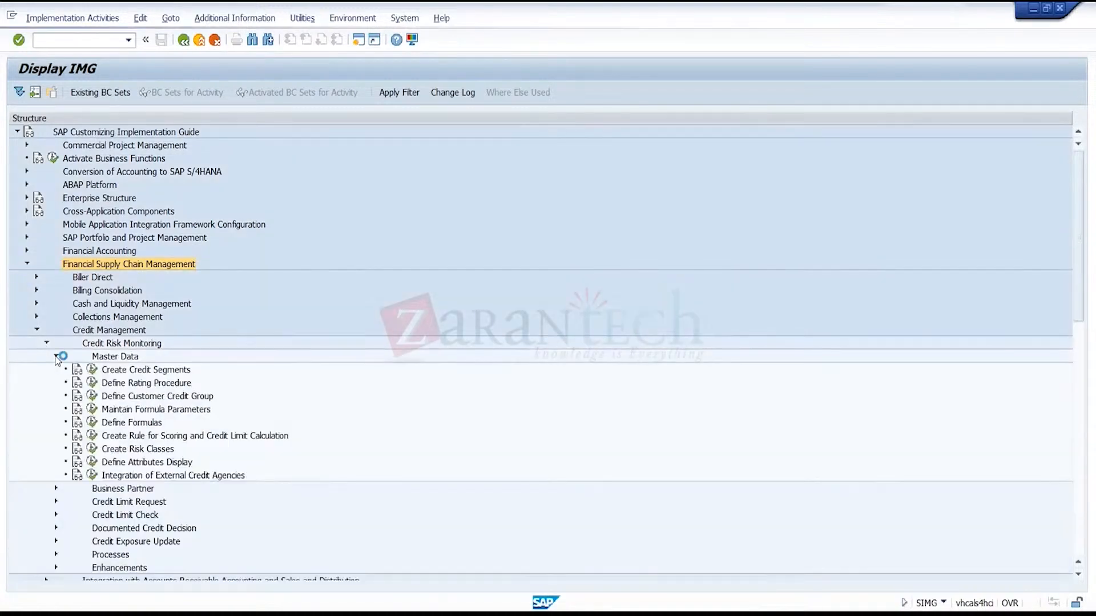
- Examine the Master Data activities from Create Credit Segments to Maintain Formula Parameters, briefly consulting the page 14 slide in the browser
{"action": "left_click", "coordinate": [171, 371]}
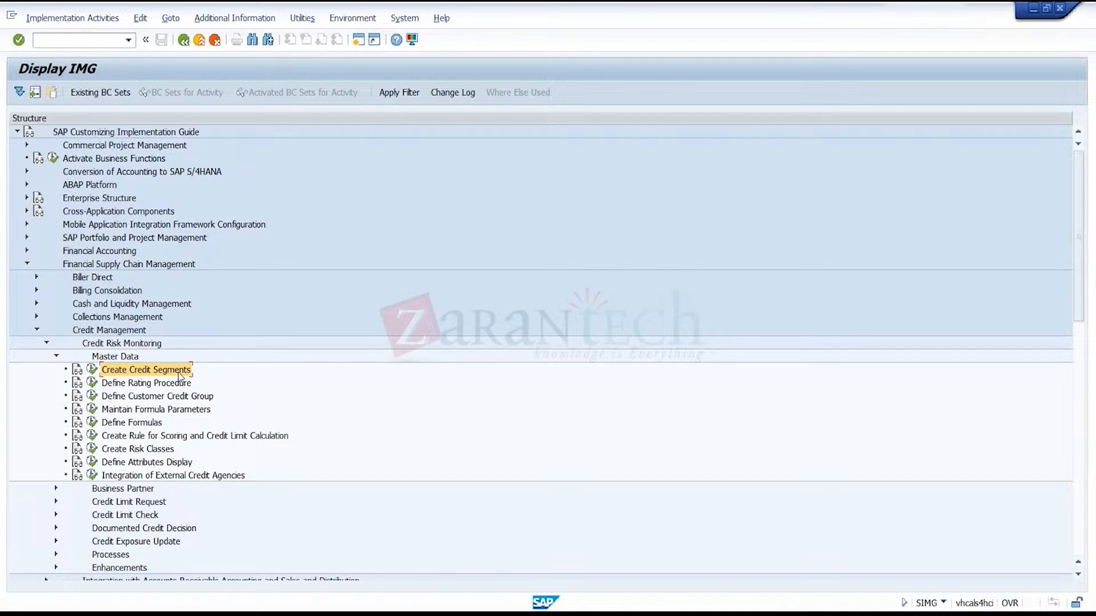
{"action": "left_click", "coordinate": [177, 386]}
{"action": "left_click", "coordinate": [188, 399]}
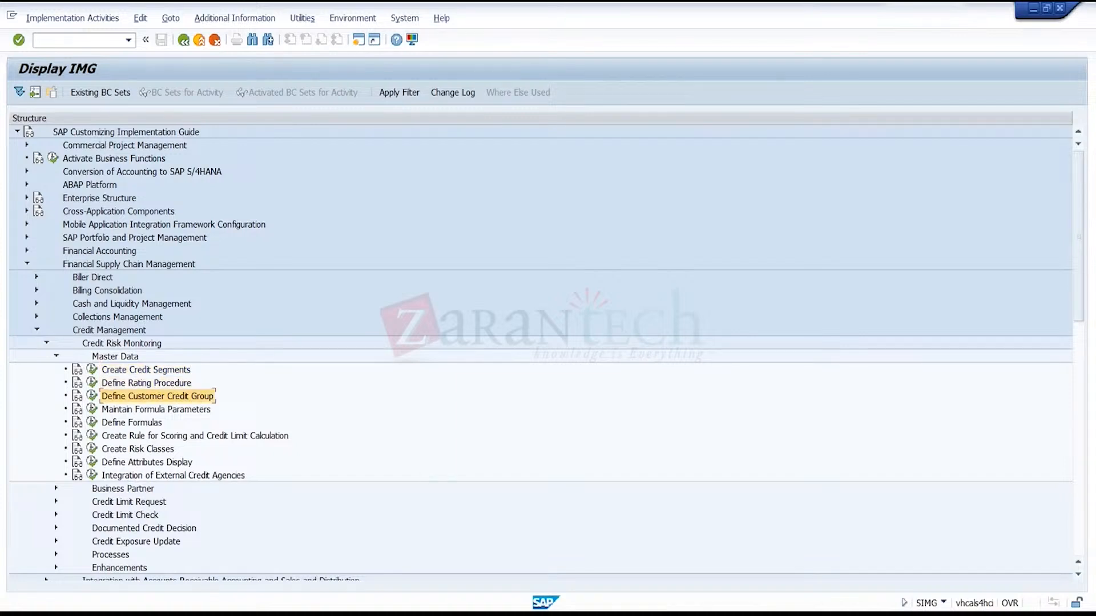
{"action": "mouse_move", "coordinate": [704, 606]}
{"action": "left_click", "coordinate": [571, 607]}
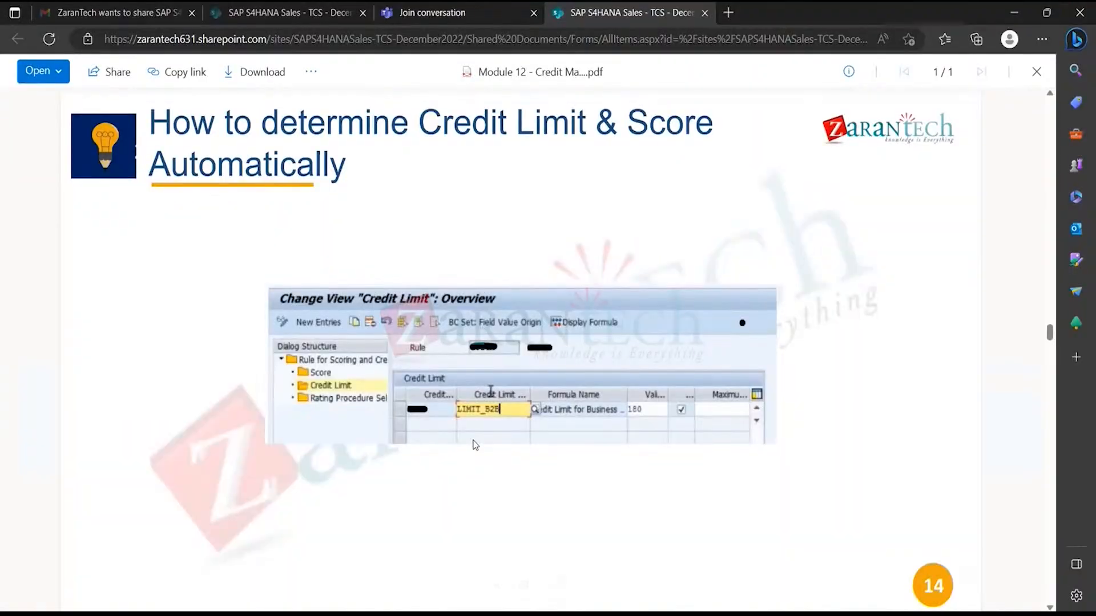
{"action": "key", "text": "alt+Tab"}
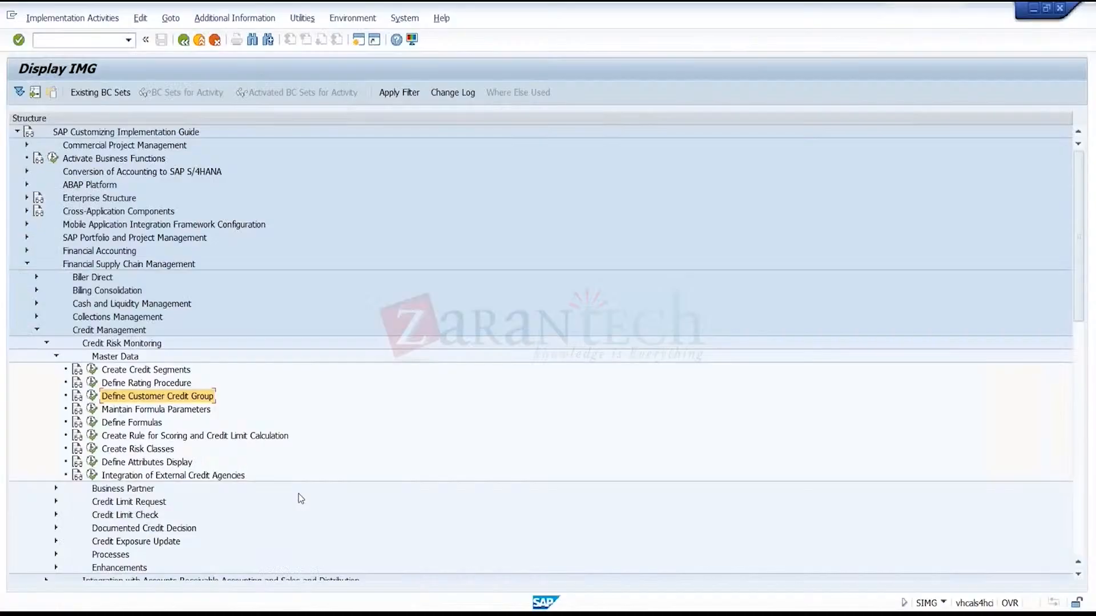
{"action": "left_click", "coordinate": [201, 412]}
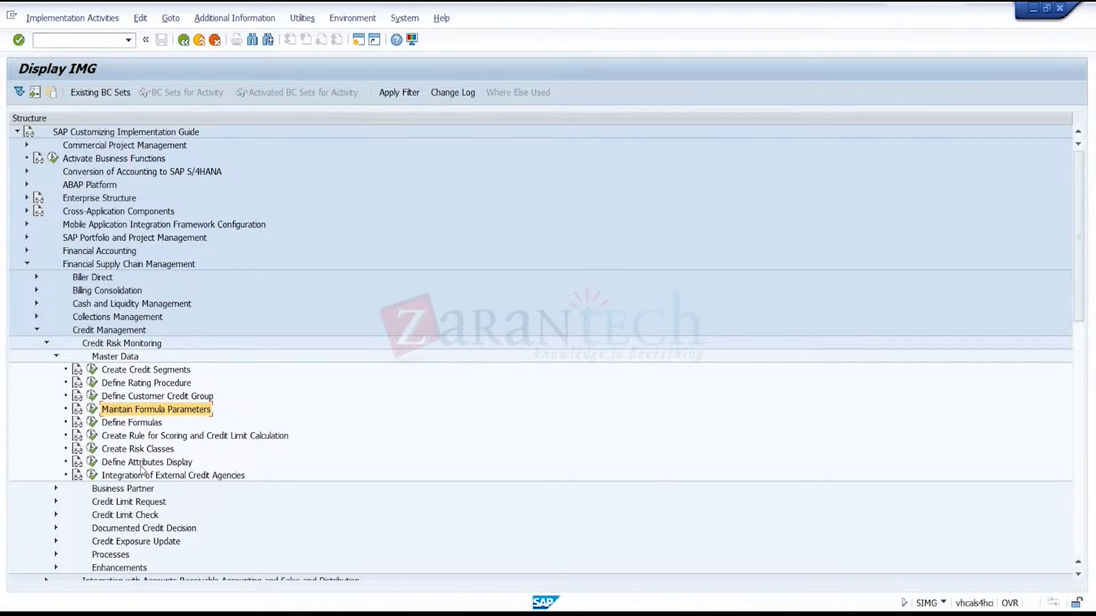
- Look through the Business Partner activities on master data distribution under Credit Risk Monitoring, and collapse the node
{"action": "left_click", "coordinate": [56, 490]}
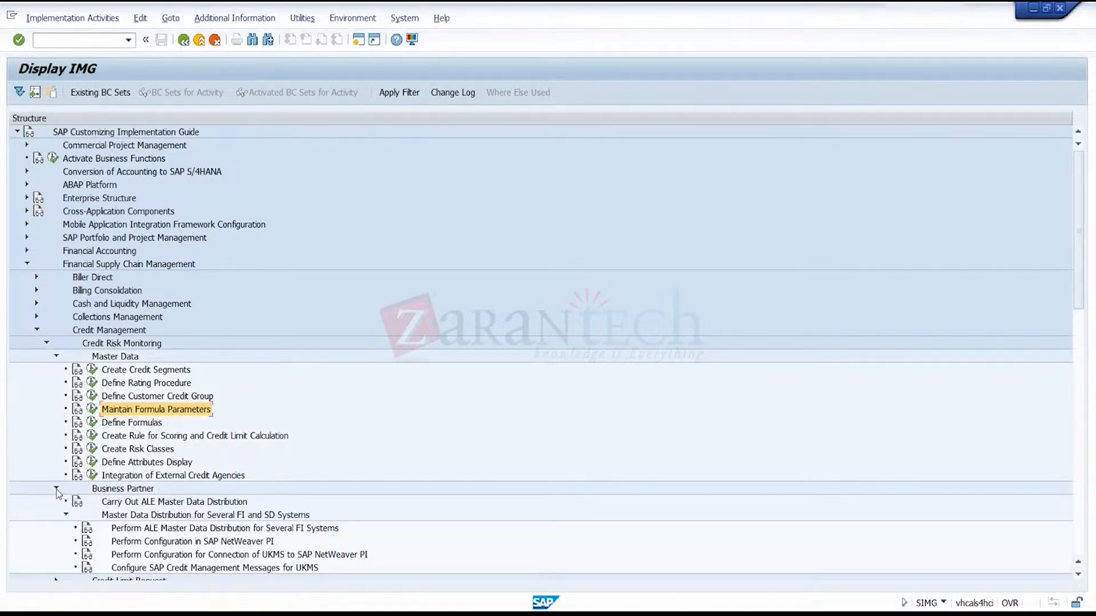
{"action": "left_click", "coordinate": [133, 533]}
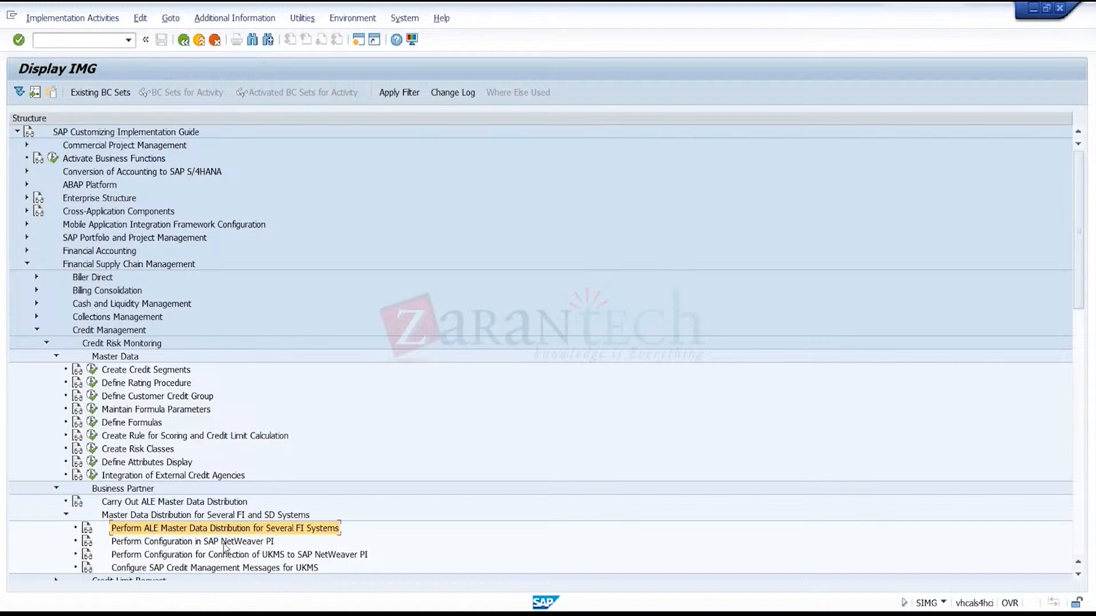
{"action": "left_click", "coordinate": [67, 514]}
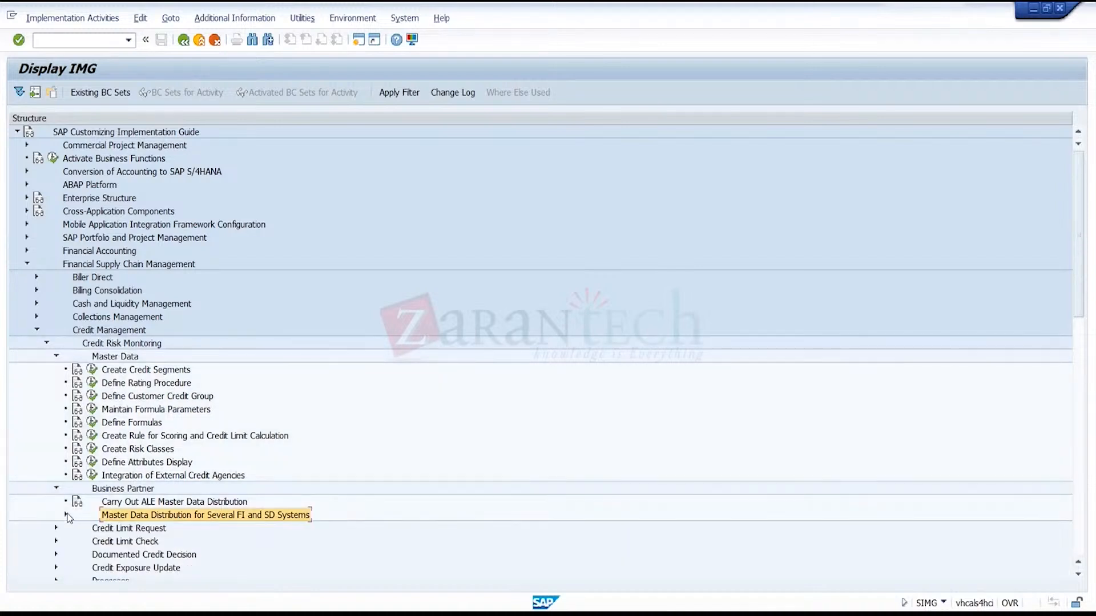
{"action": "left_click", "coordinate": [56, 489]}
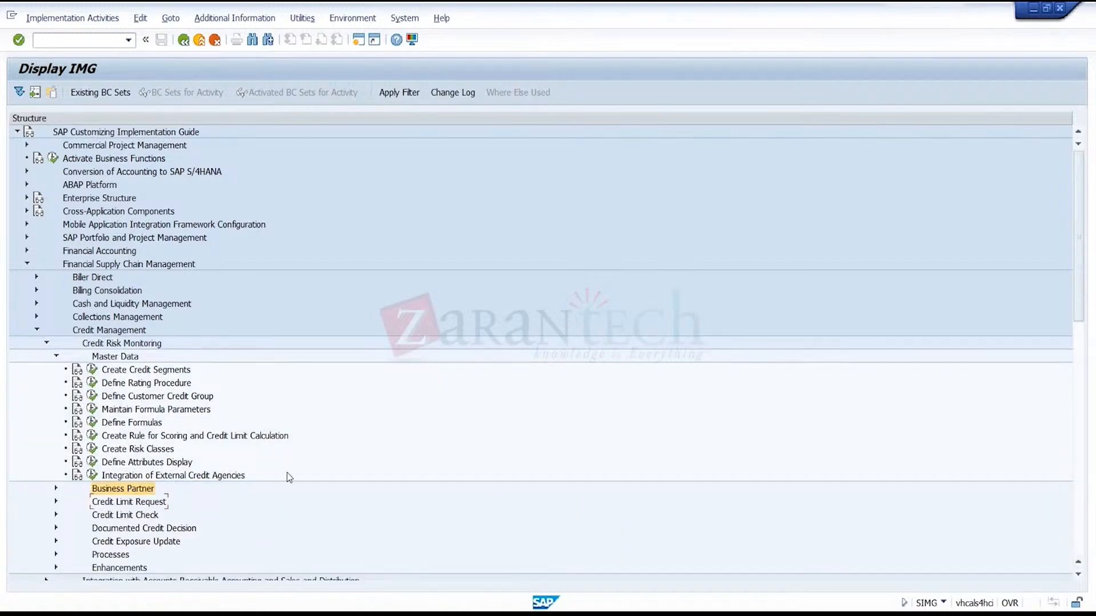
- Expand Enhancements under Credit Risk Monitoring to view its BAdIs, and select the Create Credit Segments activity under Master Data
{"action": "left_click_drag", "start_coordinate": [1079, 310], "coordinate": [1079, 326]}
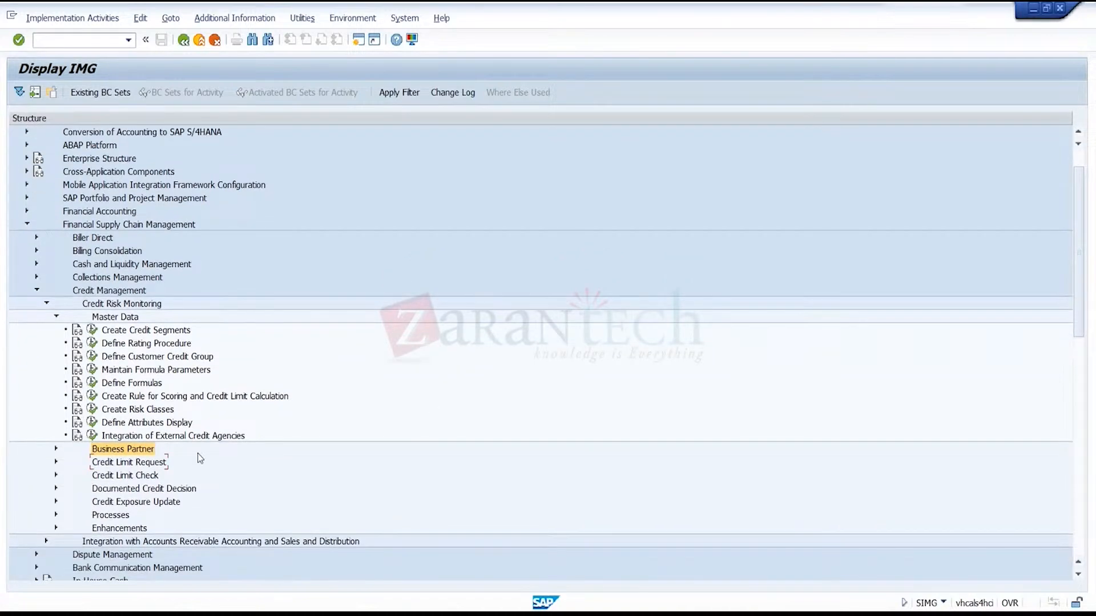
{"action": "left_click", "coordinate": [56, 529]}
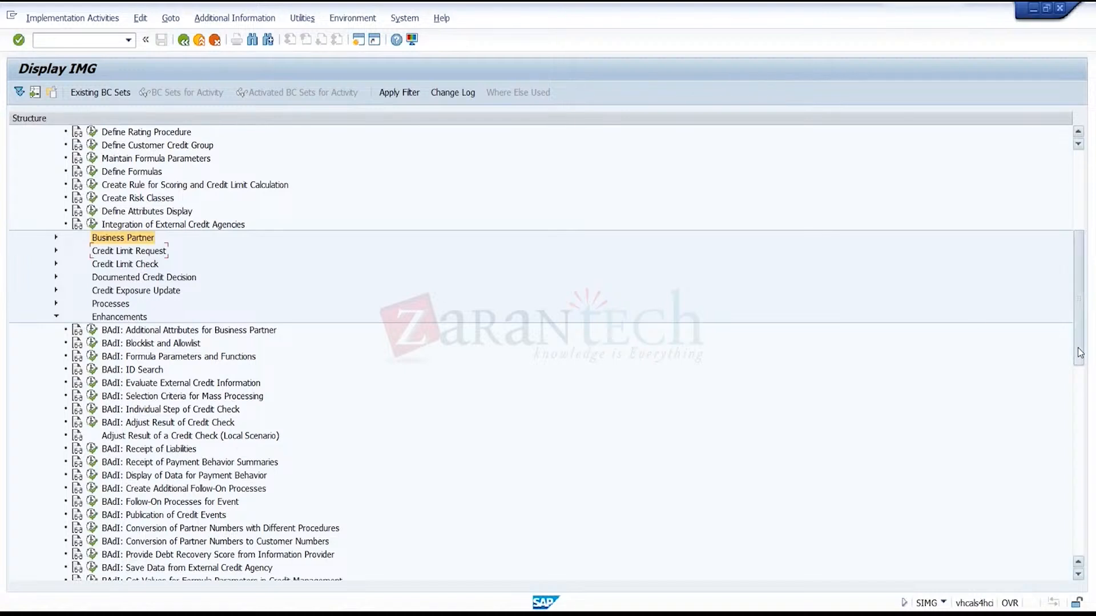
{"action": "scroll", "coordinate": [1080, 353], "scroll_direction": "up", "scroll_amount": 4}
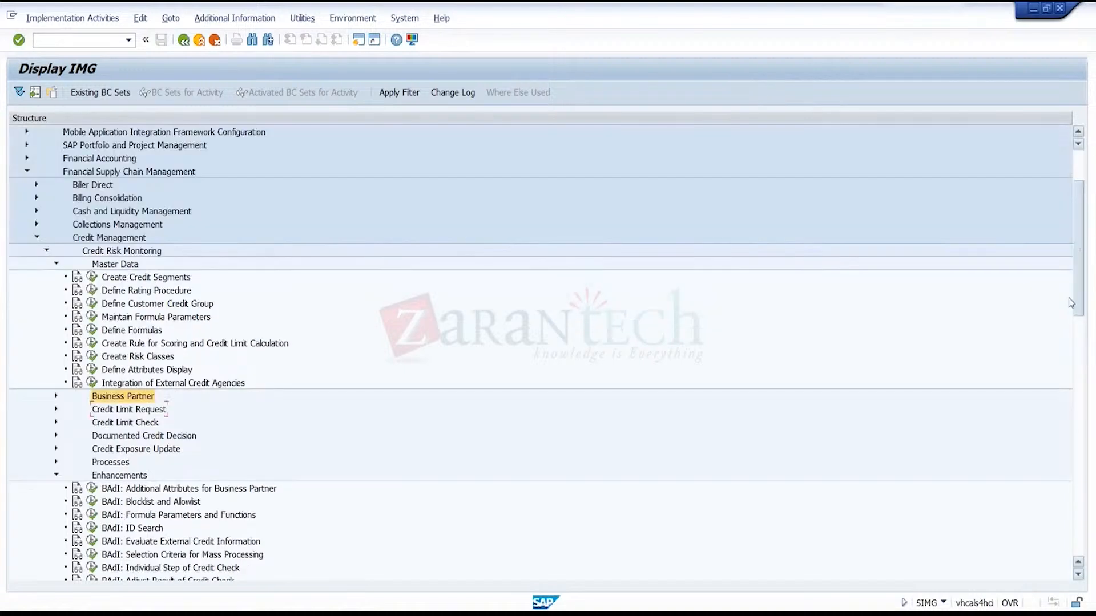
{"action": "left_click", "coordinate": [183, 282]}
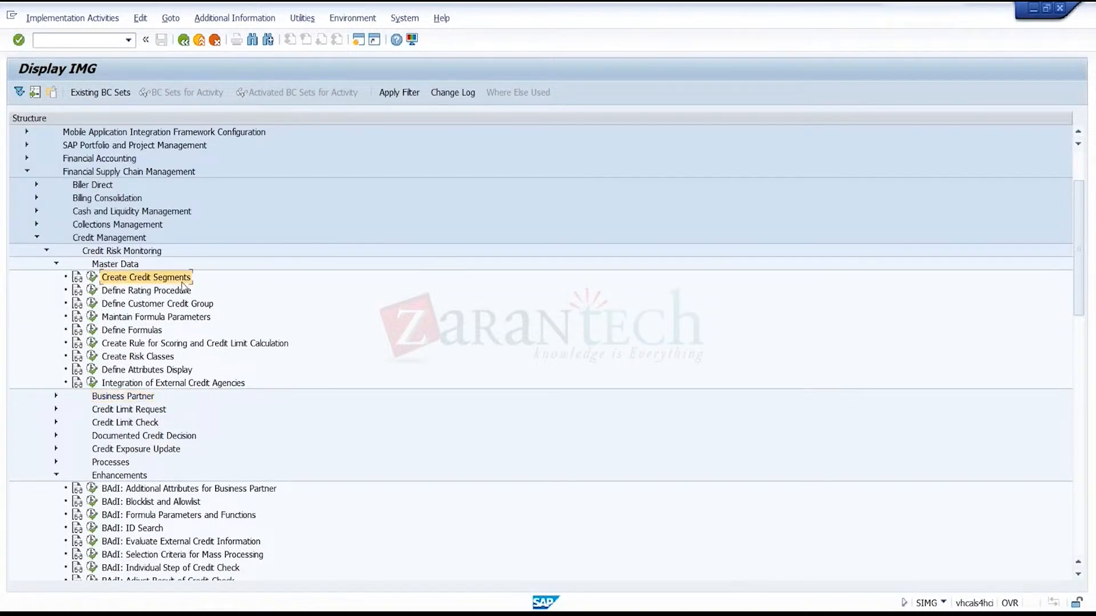
- Open the Create Credit Segments activity, view the blank new-entry form, and open the details of credit segment TRGCREDIT
{"action": "left_click", "coordinate": [93, 276]}
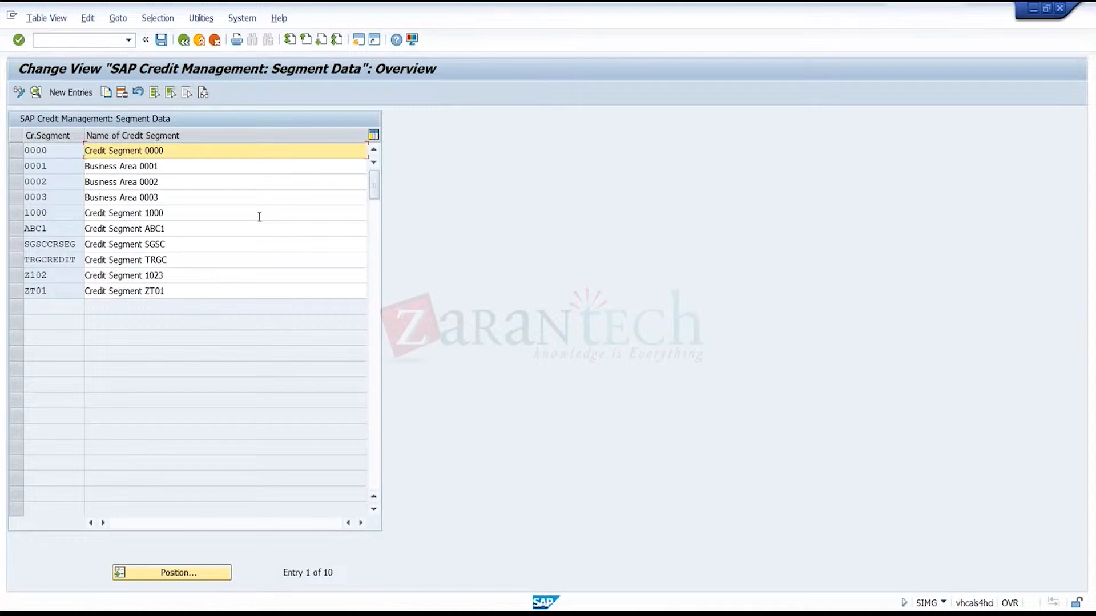
{"action": "left_click", "coordinate": [78, 96]}
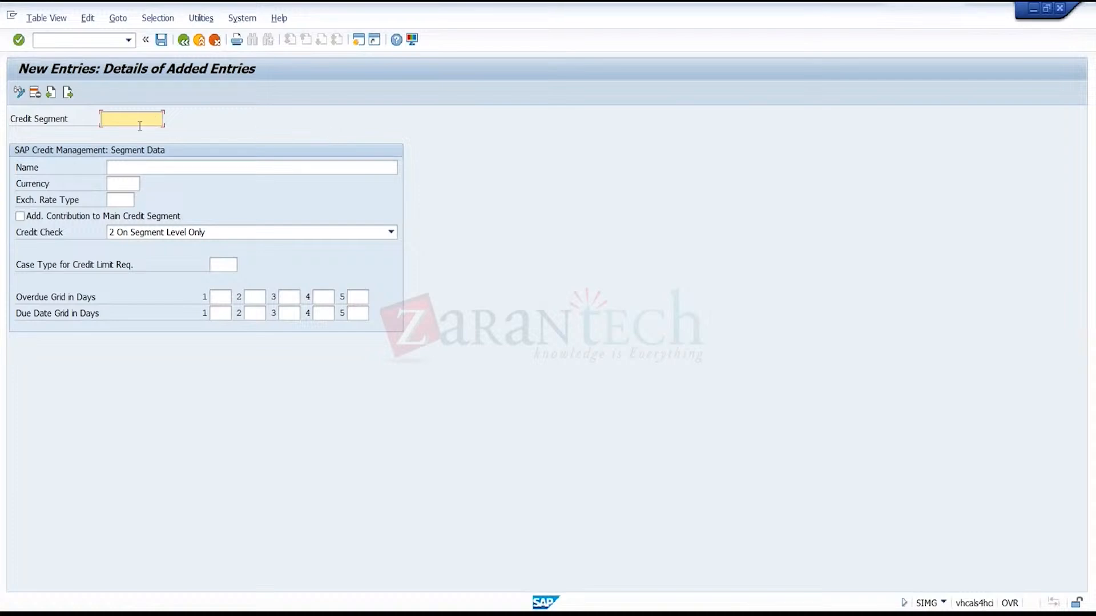
{"action": "left_click", "coordinate": [184, 39]}
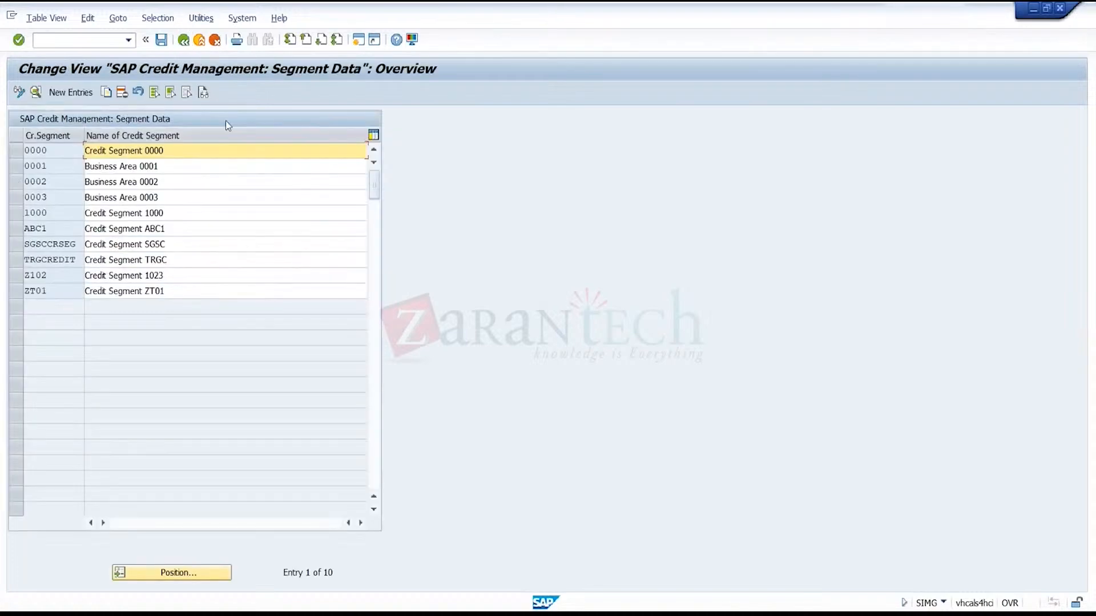
{"action": "double_click", "coordinate": [147, 262]}
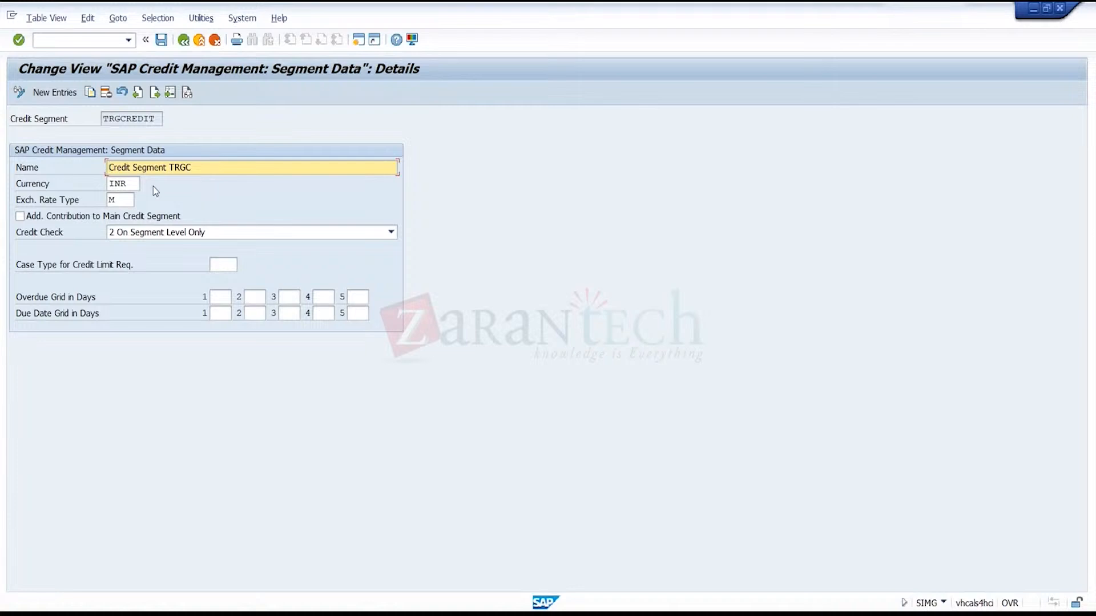
- Examine the exchange rate type, credit check options and due date grid of credit segment TRGCREDIT
{"action": "left_click", "coordinate": [126, 200]}
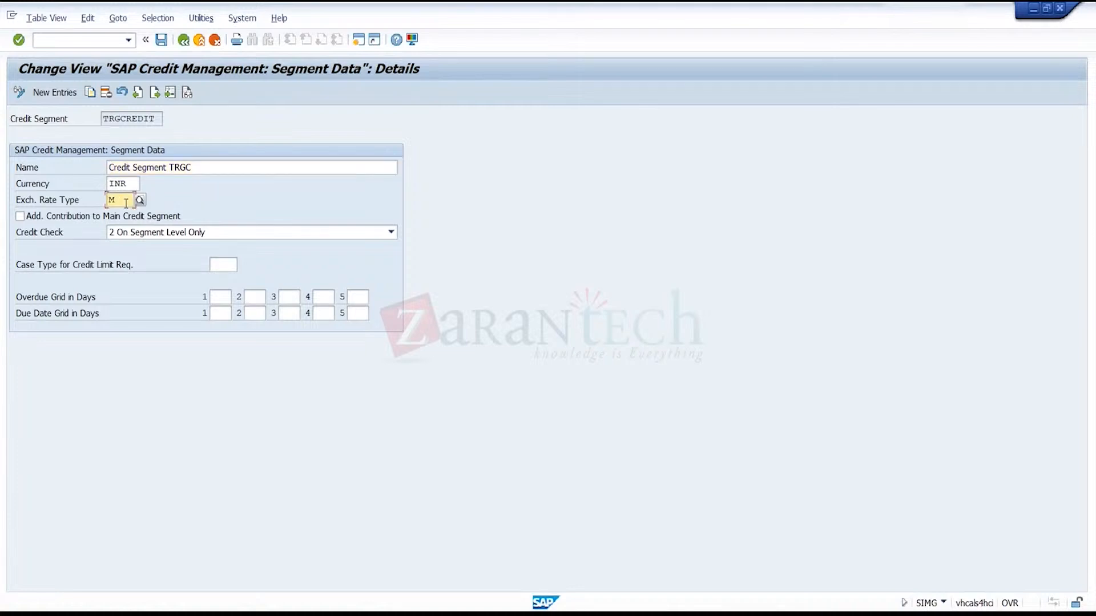
{"action": "left_click", "coordinate": [178, 234]}
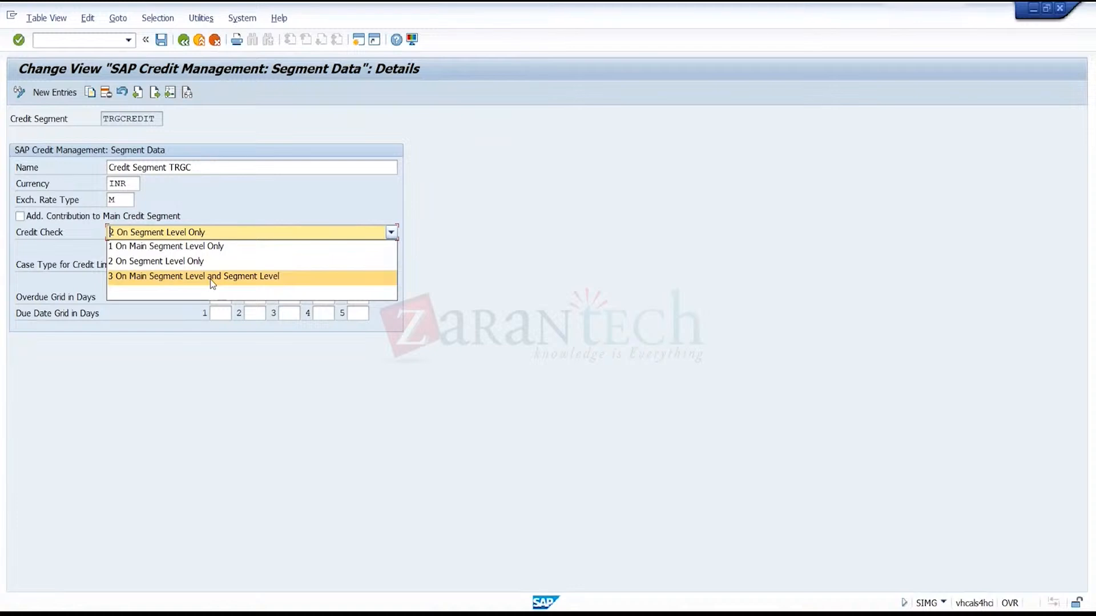
{"action": "left_click", "coordinate": [240, 213]}
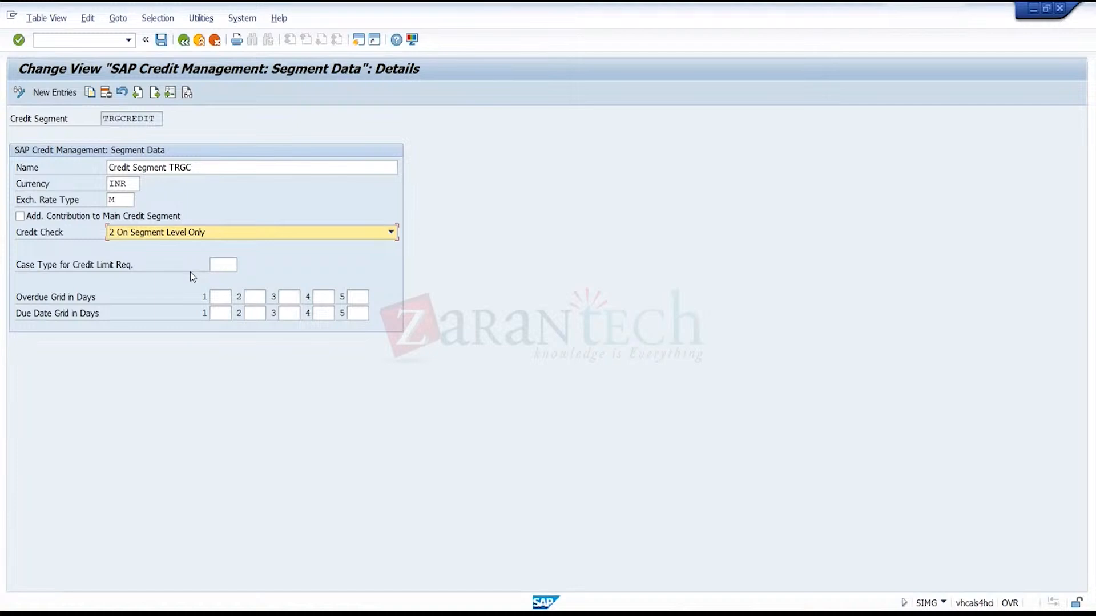
{"action": "left_click", "coordinate": [231, 312]}
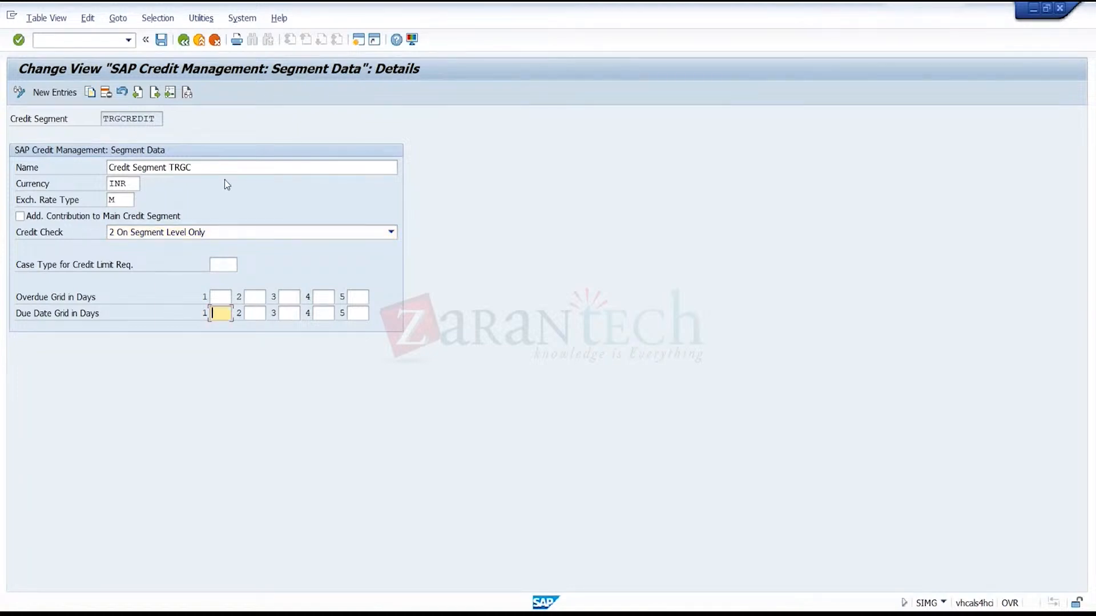
{"action": "left_click", "coordinate": [227, 232]}
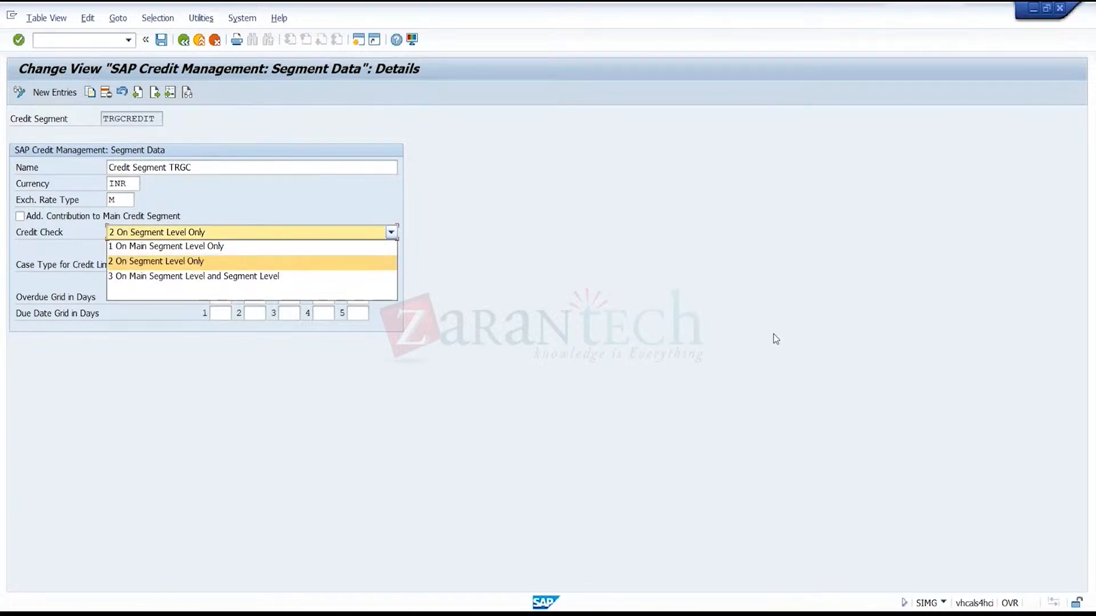
- Switch to the Tables Changes workbook in Excel, add a new sheet, and enter MAIN in G6 with 1000000 in H6
{"action": "left_click", "coordinate": [731, 609]}
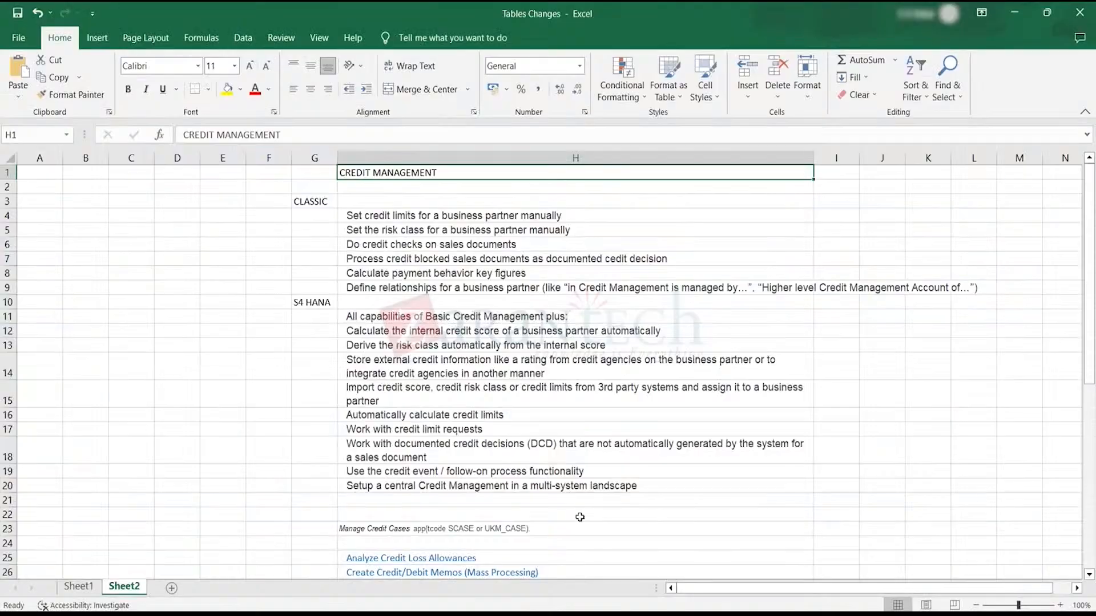
{"action": "left_click", "coordinate": [172, 589]}
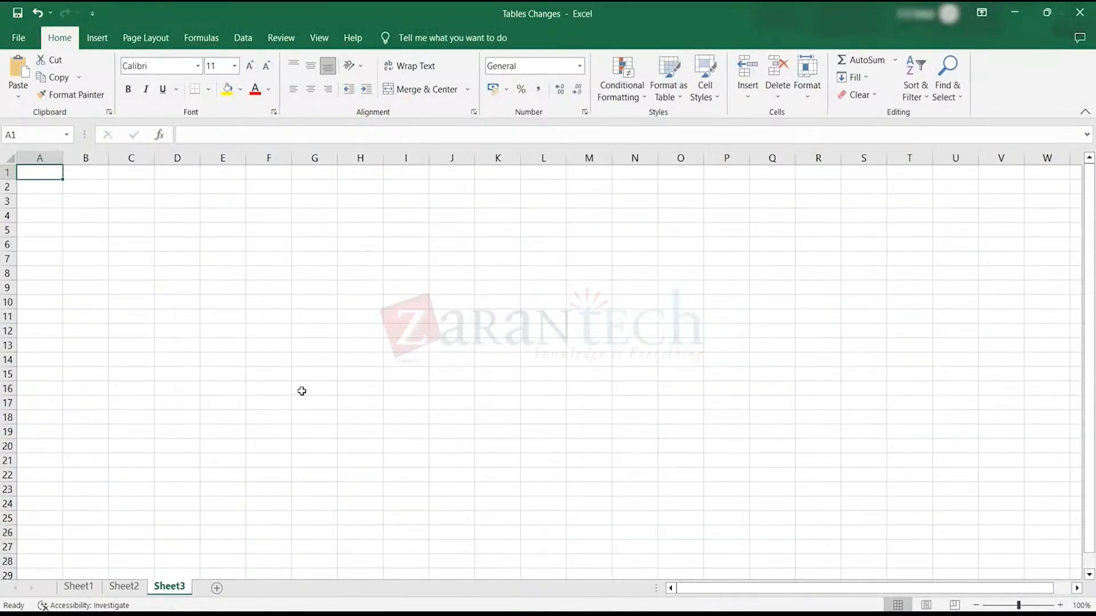
{"action": "left_click", "coordinate": [365, 245]}
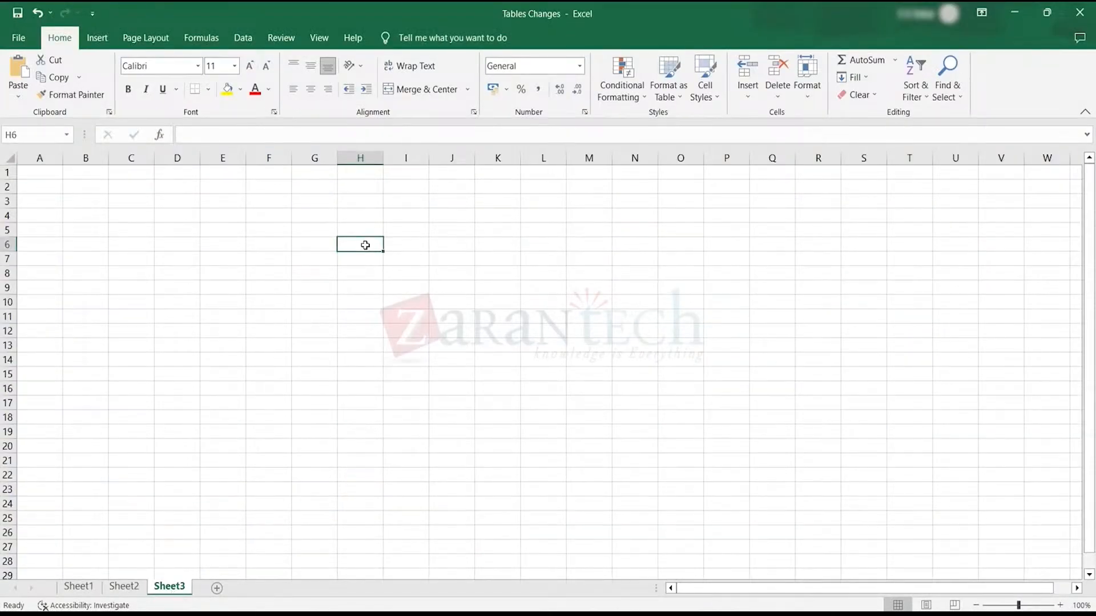
{"action": "type", "text": "1000000"}
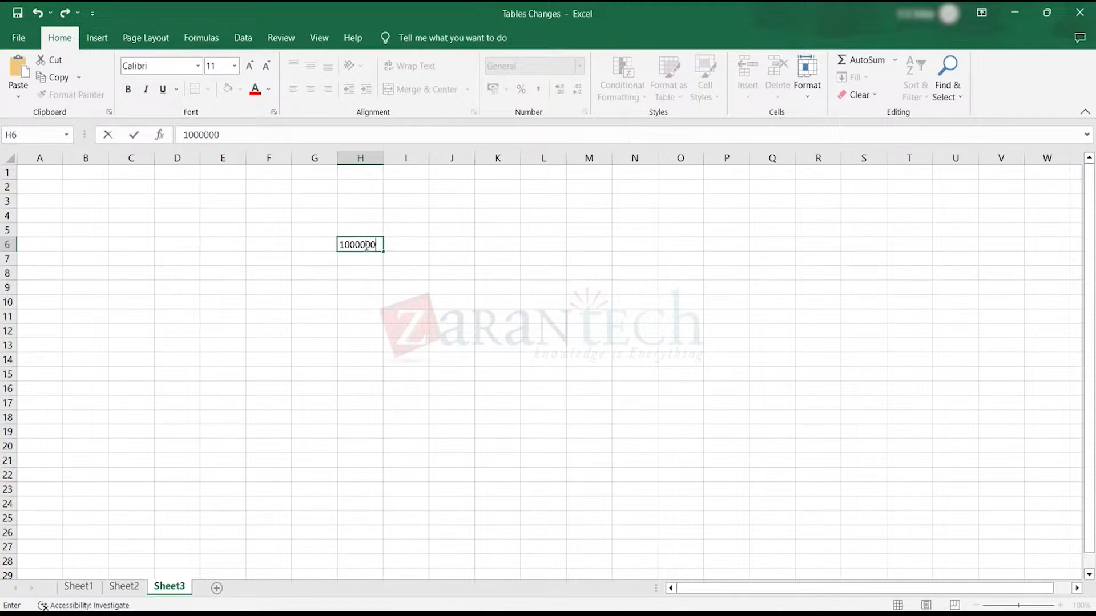
{"action": "key", "text": "Return"}
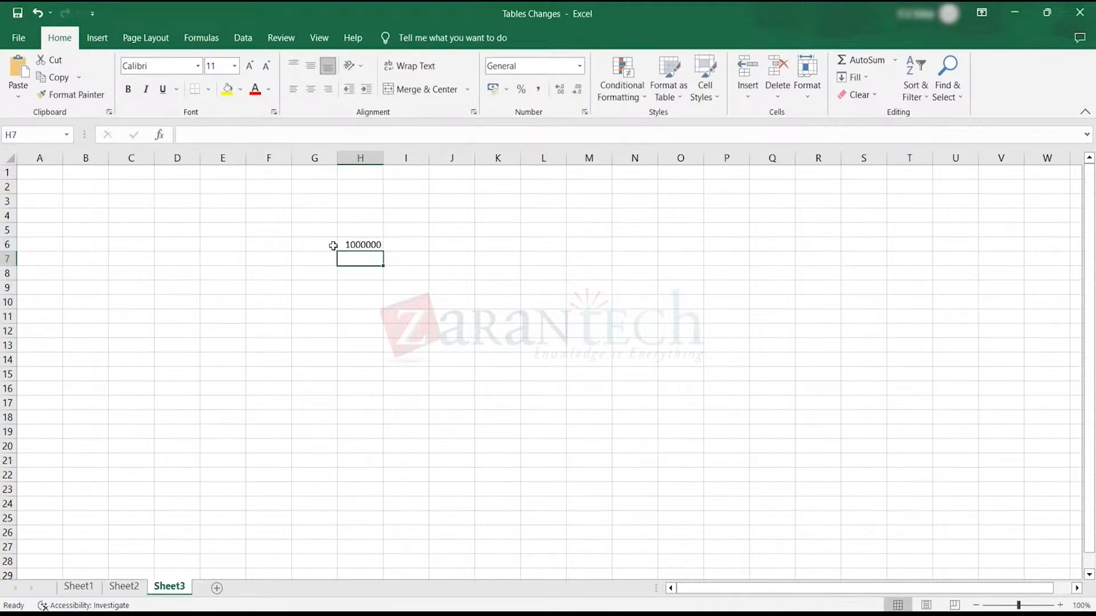
{"action": "left_click", "coordinate": [319, 246]}
{"action": "type", "text": "MAIN"}
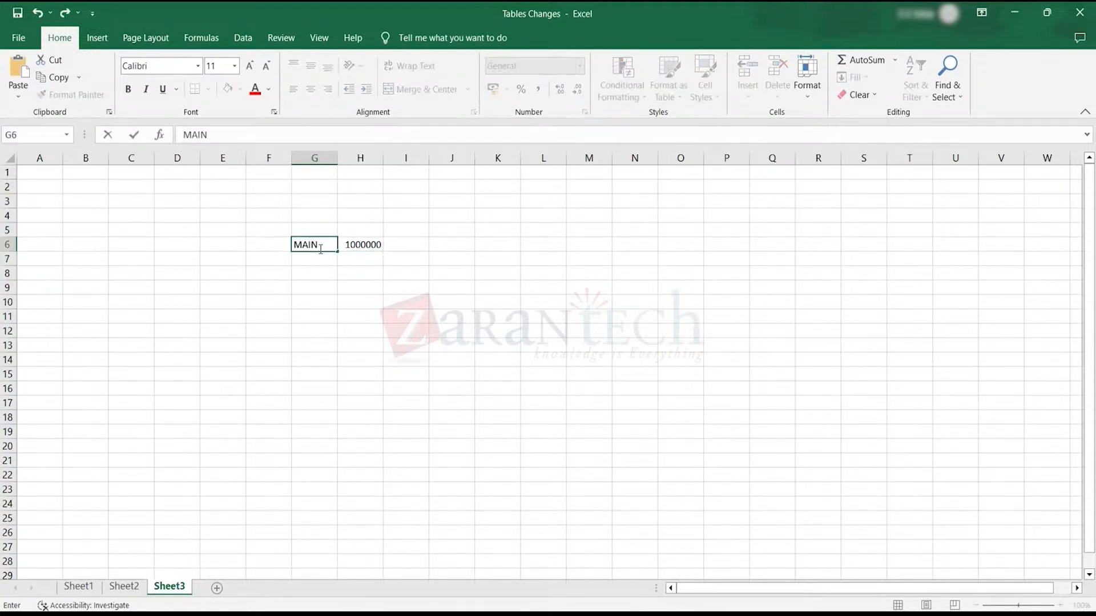
- Enter the segment labels SD1 in G8 and SD2 in G9
{"action": "left_click", "coordinate": [340, 299]}
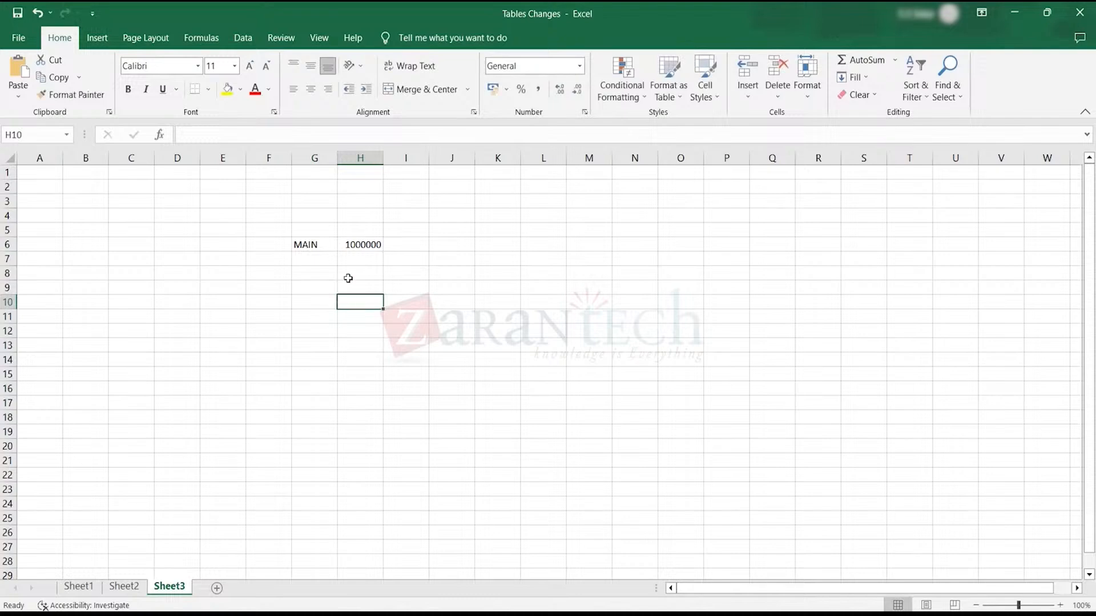
{"action": "left_click", "coordinate": [319, 271]}
{"action": "type", "text": "SD1"}
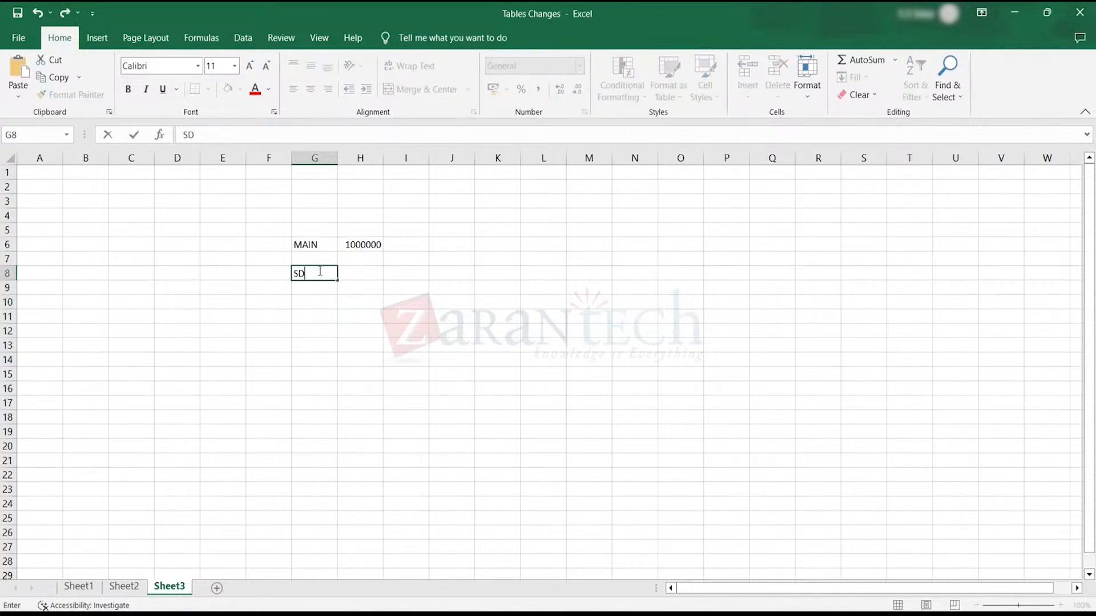
{"action": "left_click", "coordinate": [319, 291]}
{"action": "type", "text": "SD2"}
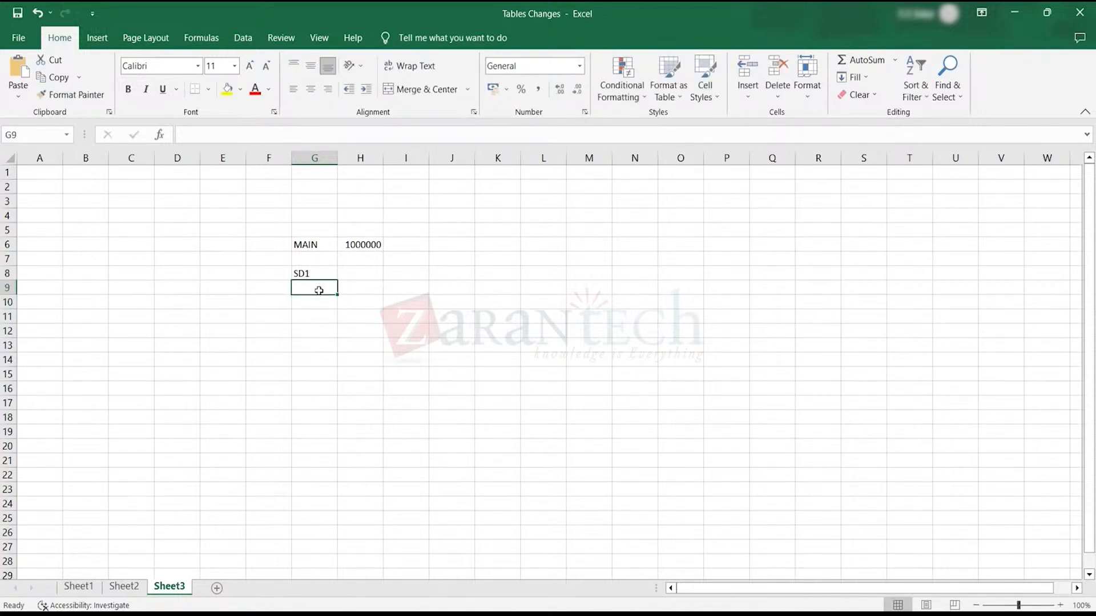
{"action": "left_click", "coordinate": [320, 316]}
- Enter an amount of 500000 for both SD1 and SD2 in H8 and H9
{"action": "left_click_drag", "start_coordinate": [367, 245], "coordinate": [366, 274]}
{"action": "left_click", "coordinate": [366, 273]}
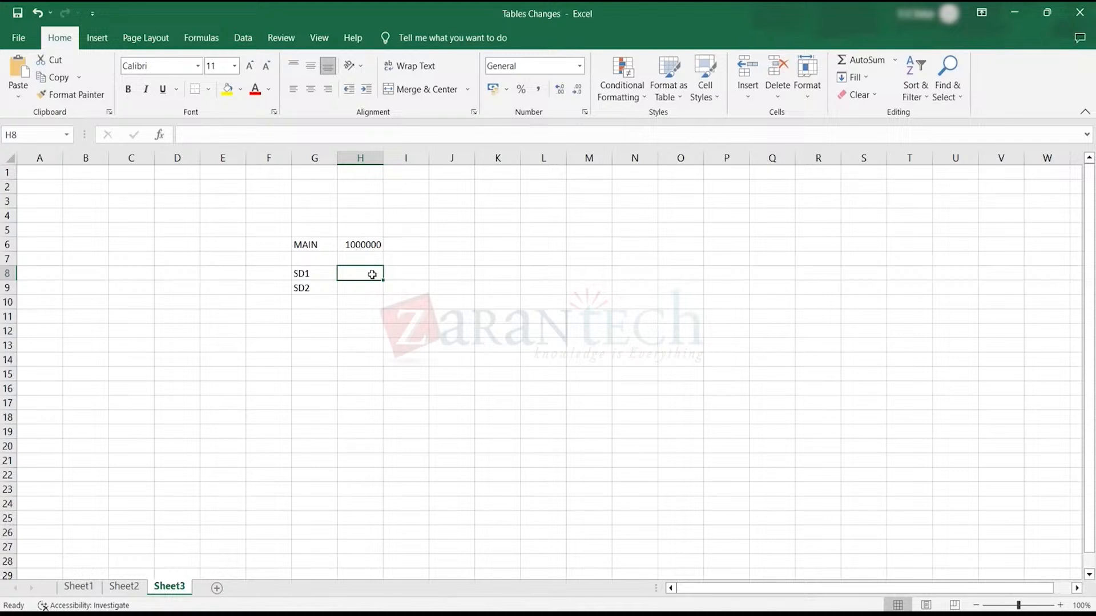
{"action": "type", "text": "50"}
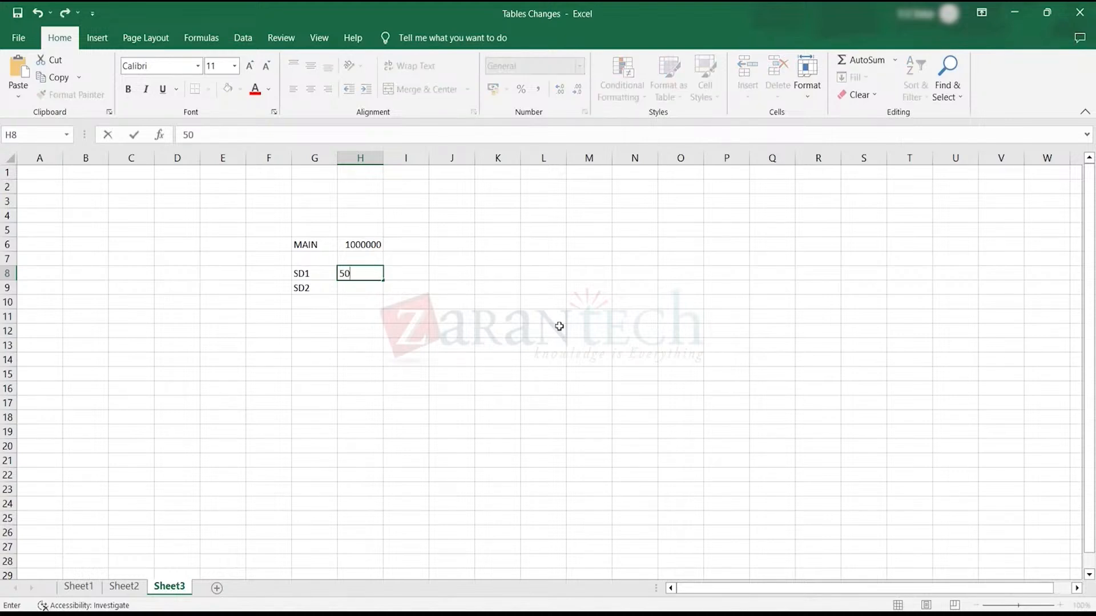
{"action": "type", "text": "0000"}
{"action": "left_click", "coordinate": [365, 291]}
{"action": "type", "text": "5000"}
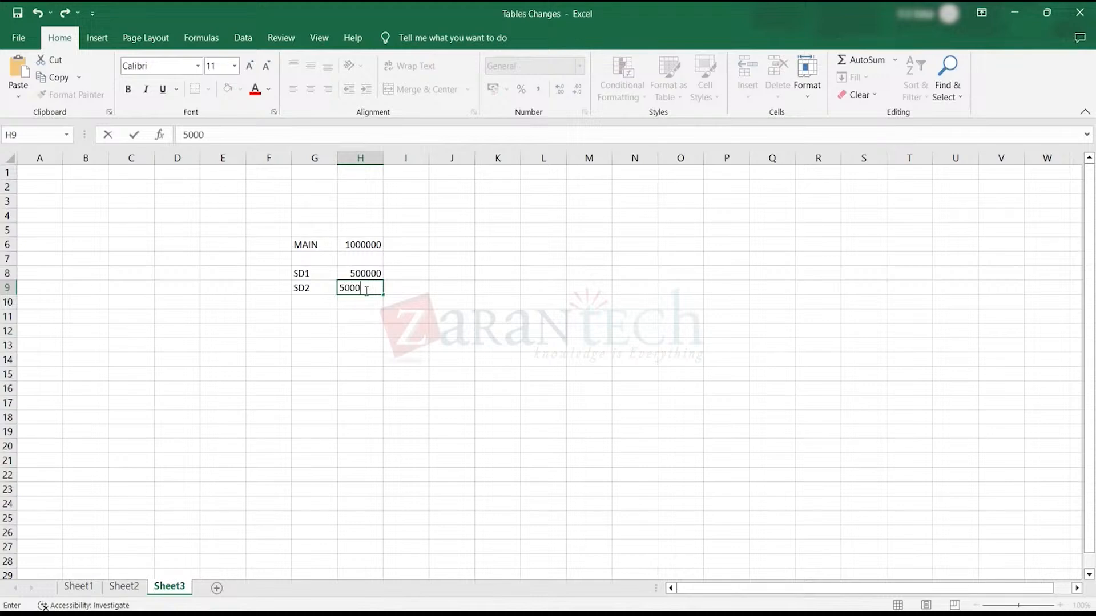
{"action": "type", "text": "00"}
- Compare the MAIN amount with the SD1 and SD2 amounts, and switch back to the segment details in SAP
{"action": "left_click_drag", "start_coordinate": [367, 374], "coordinate": [368, 242]}
{"action": "left_click", "coordinate": [361, 244]}
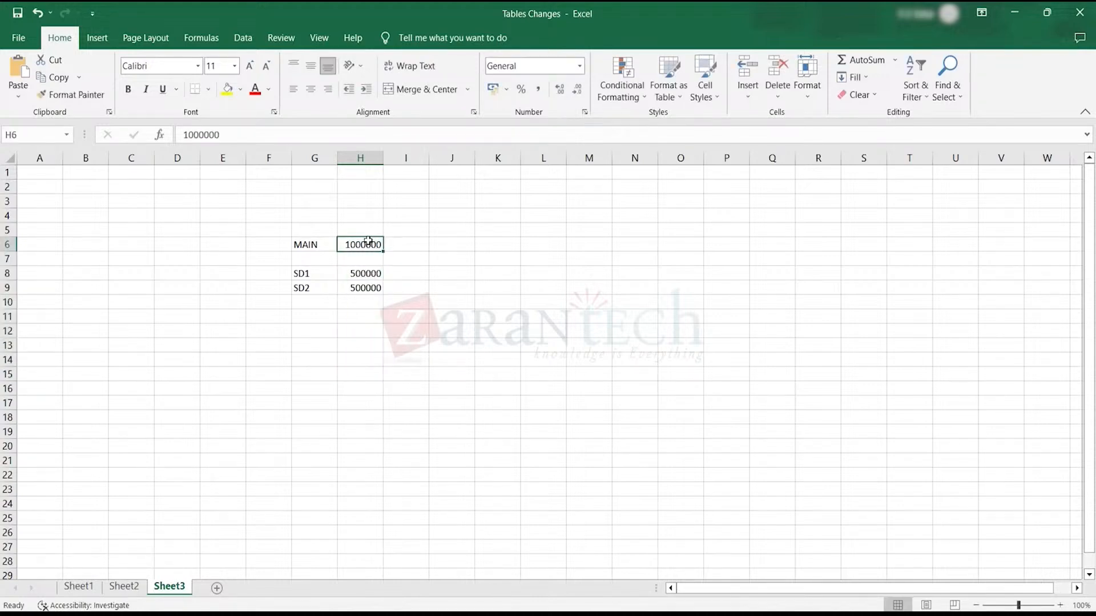
{"action": "left_click_drag", "start_coordinate": [373, 275], "coordinate": [367, 296]}
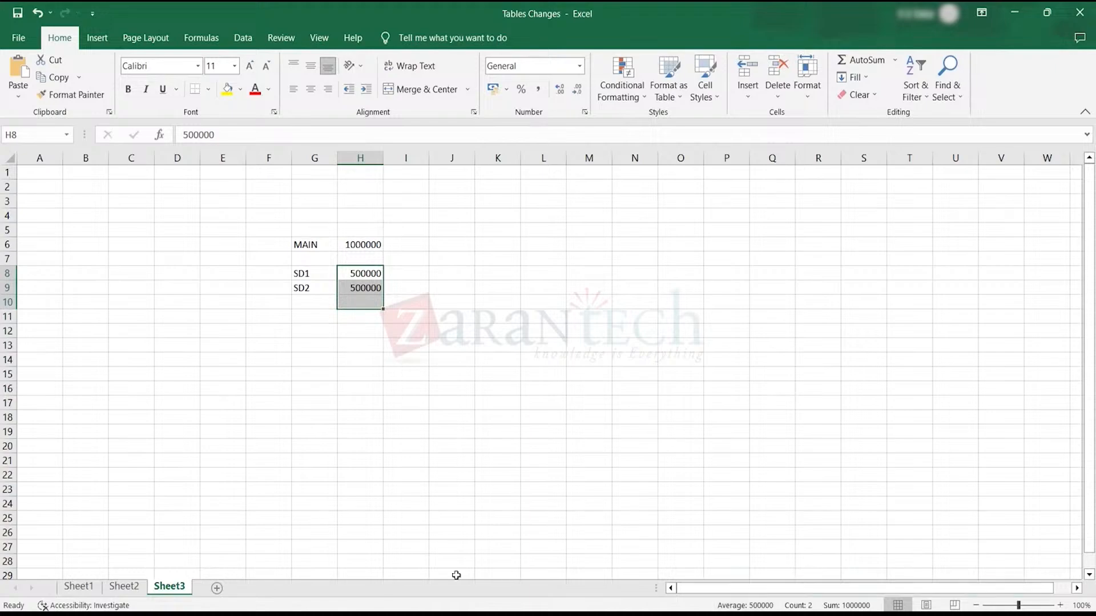
{"action": "key", "text": "alt+Tab"}
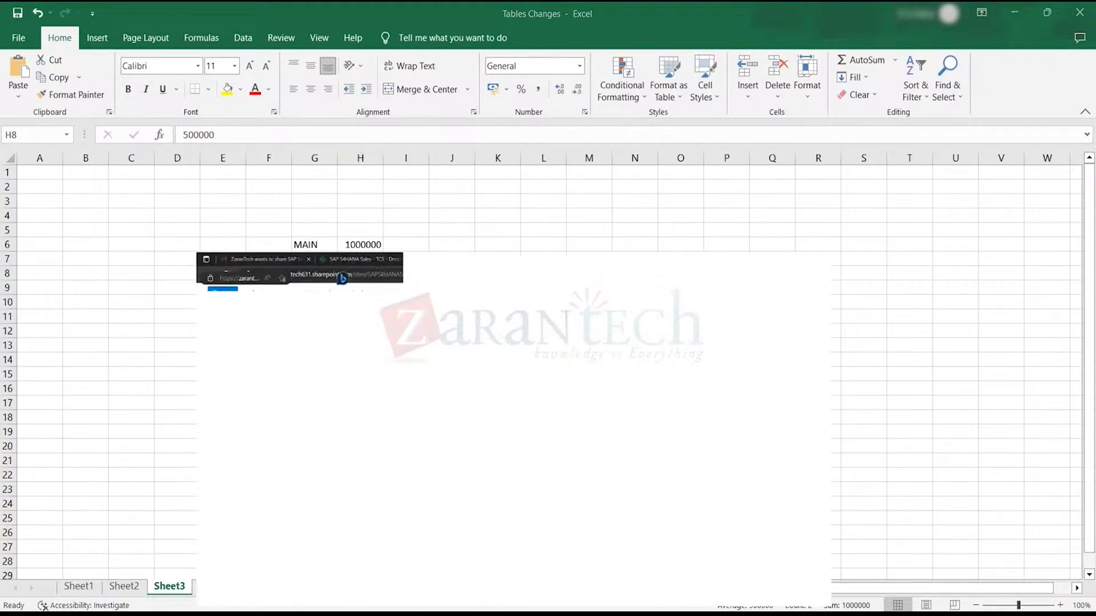
{"action": "key", "text": "alt+Tab"}
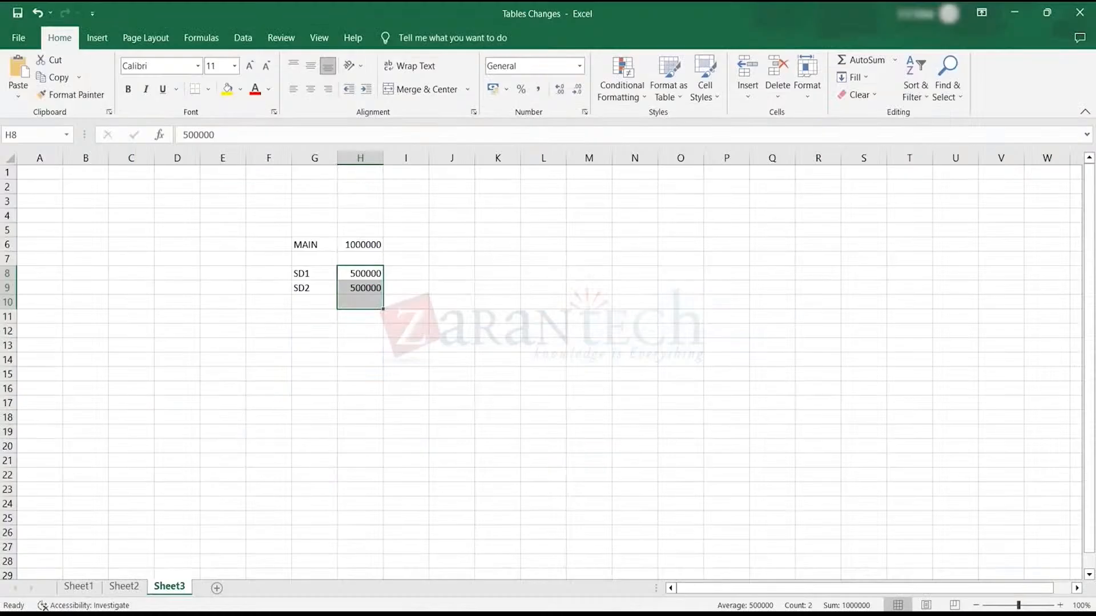
{"action": "mouse_move", "coordinate": [762, 613]}
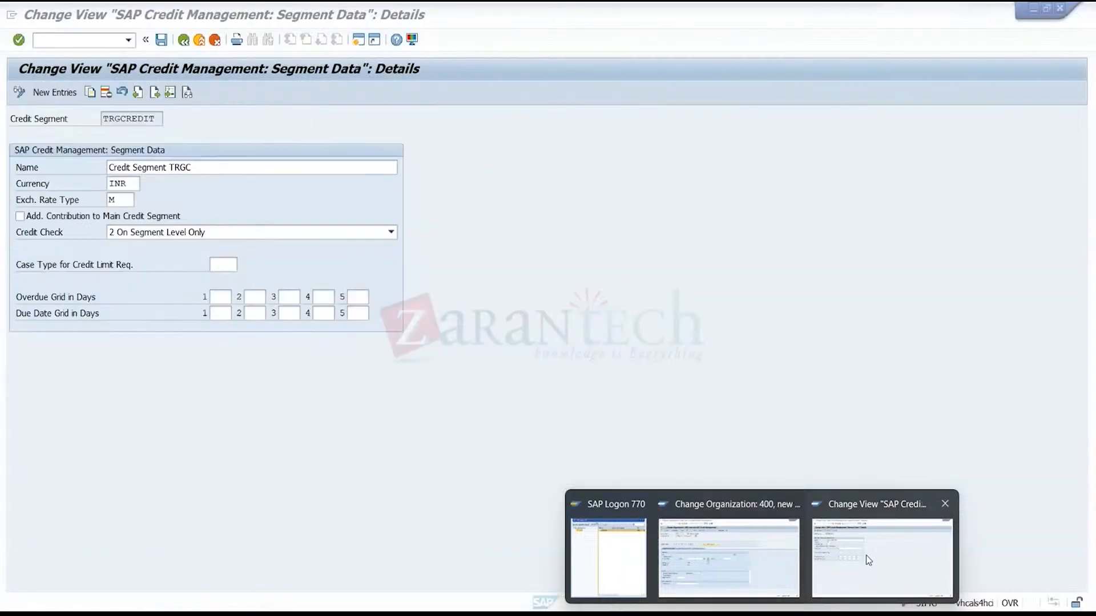
{"action": "left_click", "coordinate": [866, 556]}
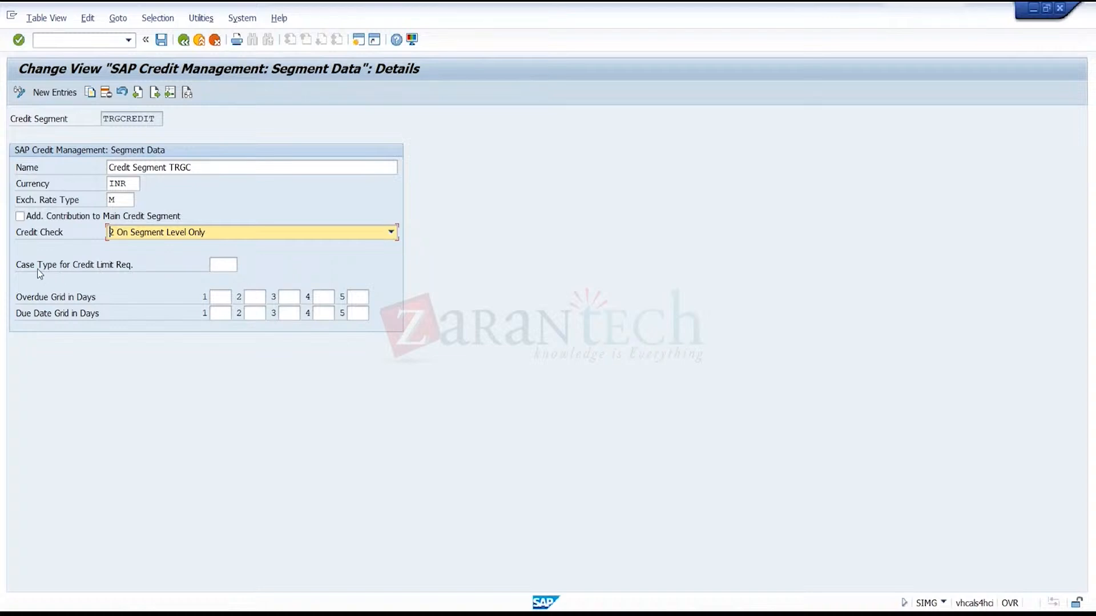
- Look through the possible case types for credit limit requests and close the list without choosing one
{"action": "left_click", "coordinate": [221, 265]}
{"action": "left_click", "coordinate": [240, 264]}
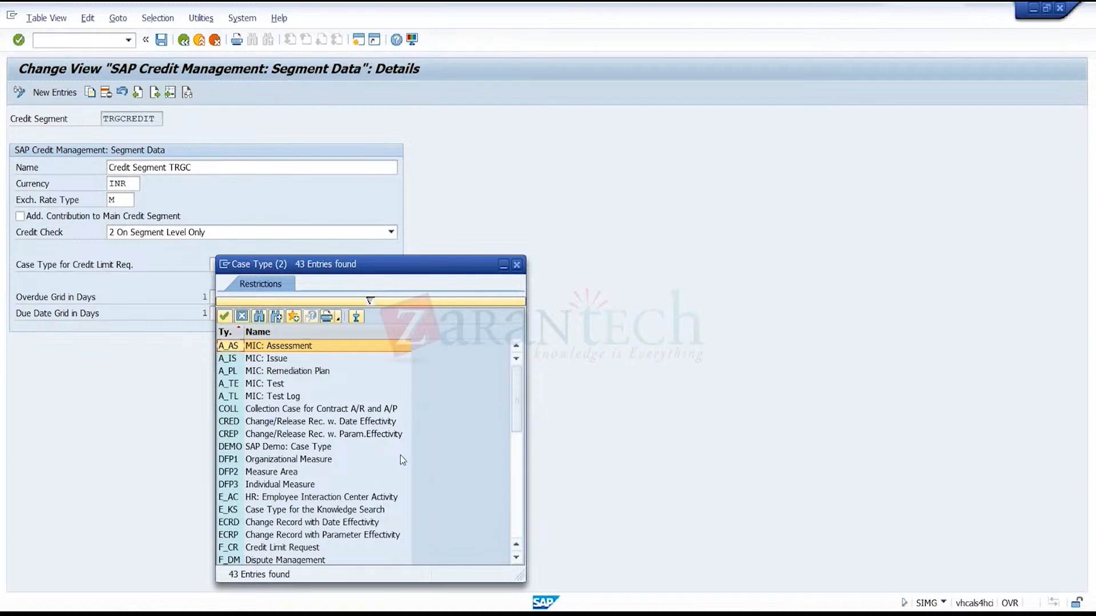
{"action": "left_click", "coordinate": [348, 348]}
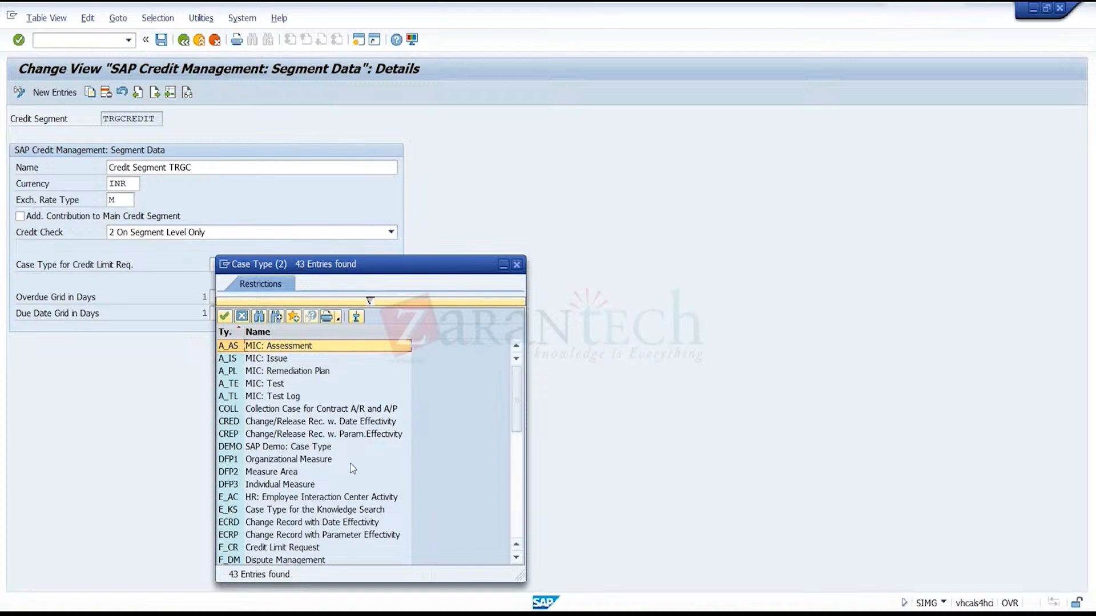
{"action": "left_click", "coordinate": [517, 524]}
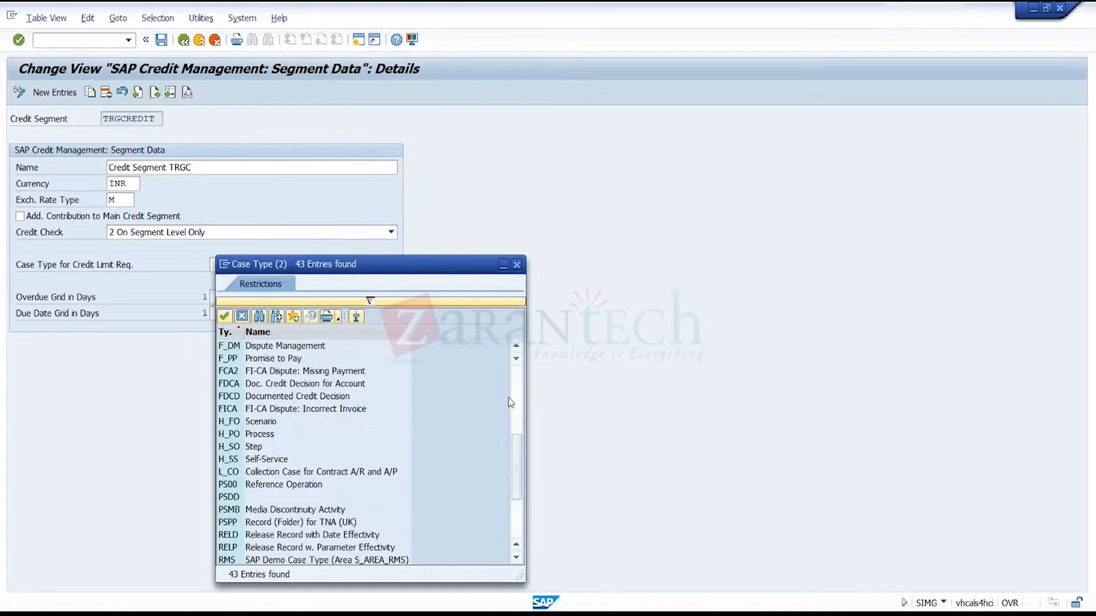
{"action": "left_click", "coordinate": [517, 265]}
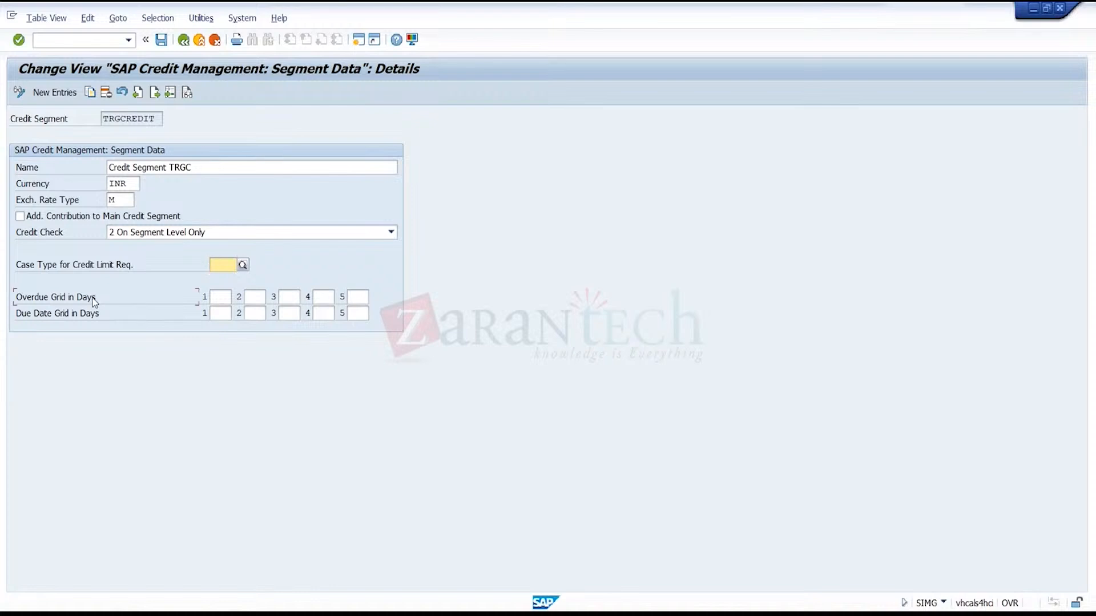
- Inspect the first two Overdue Grid in Days fields and return to the IMG structure
{"action": "left_click", "coordinate": [214, 297]}
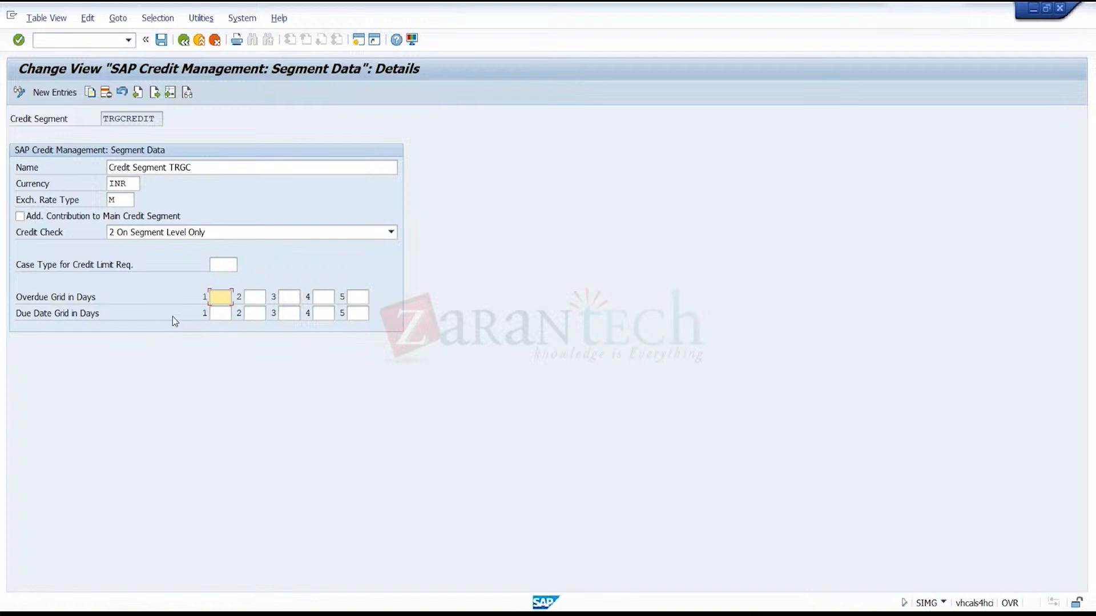
{"action": "left_click", "coordinate": [262, 297]}
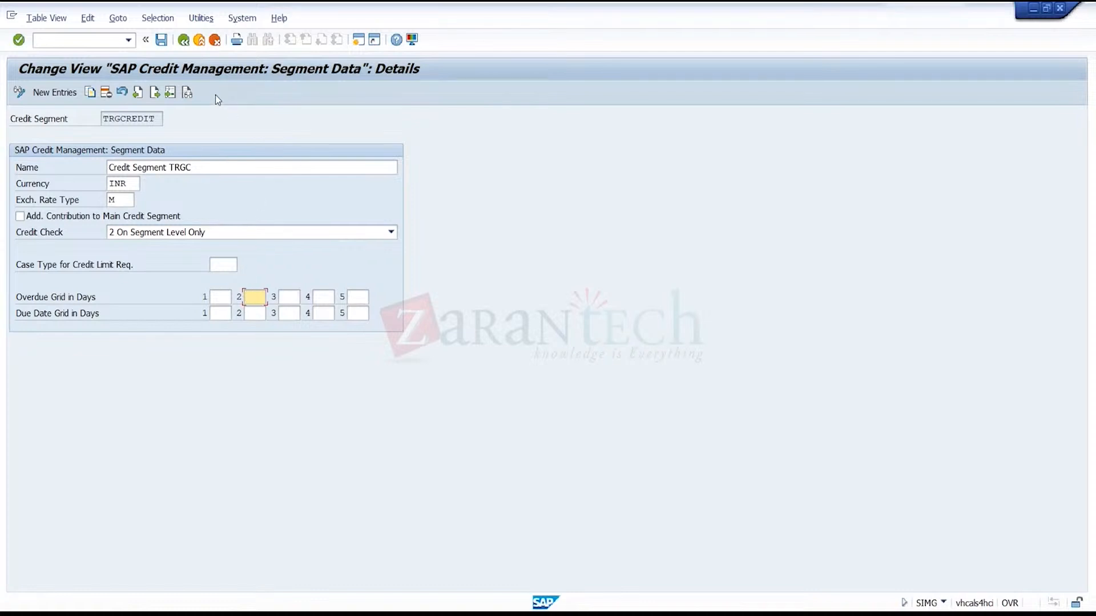
{"action": "left_click", "coordinate": [184, 41]}
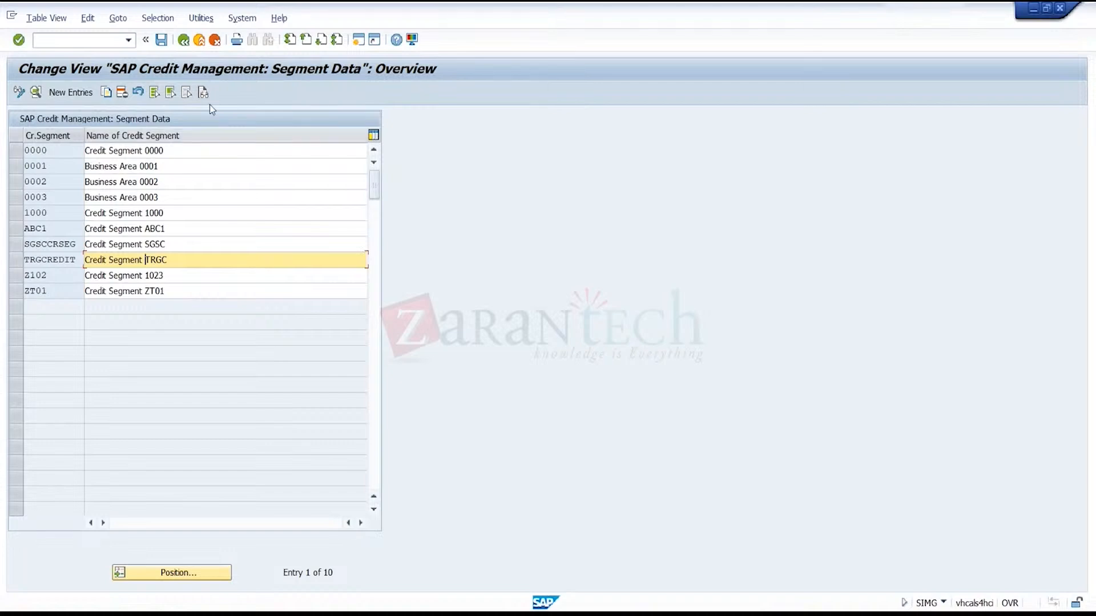
{"action": "left_click", "coordinate": [183, 41]}
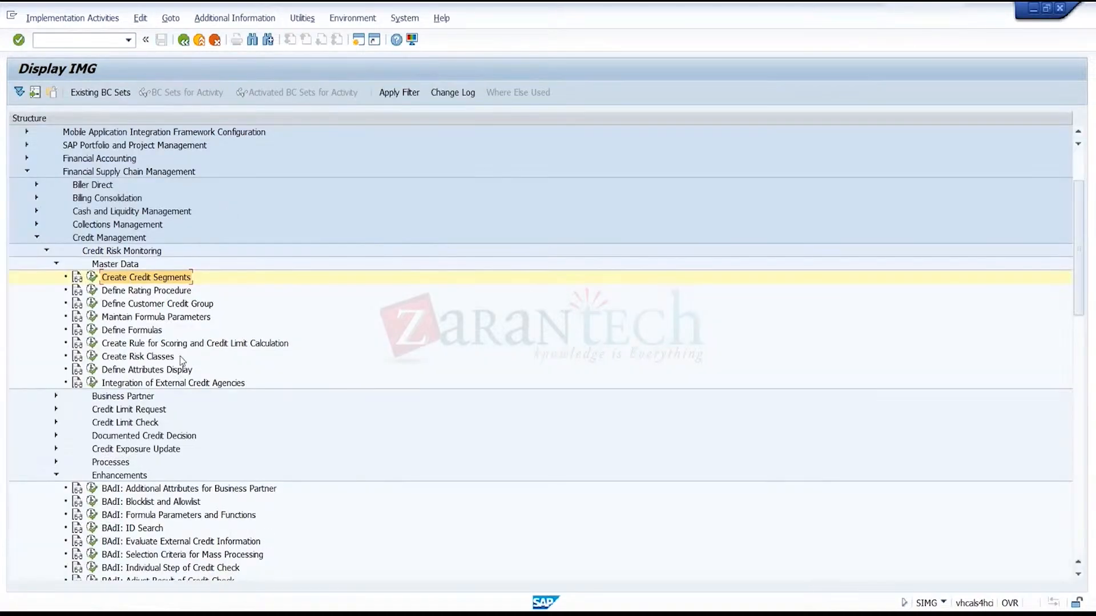
- Inspect the blank entry form for credit segments, highlight the TRGCREDIT segment in the overview, and return to the IMG structure
{"action": "left_click", "coordinate": [92, 277]}
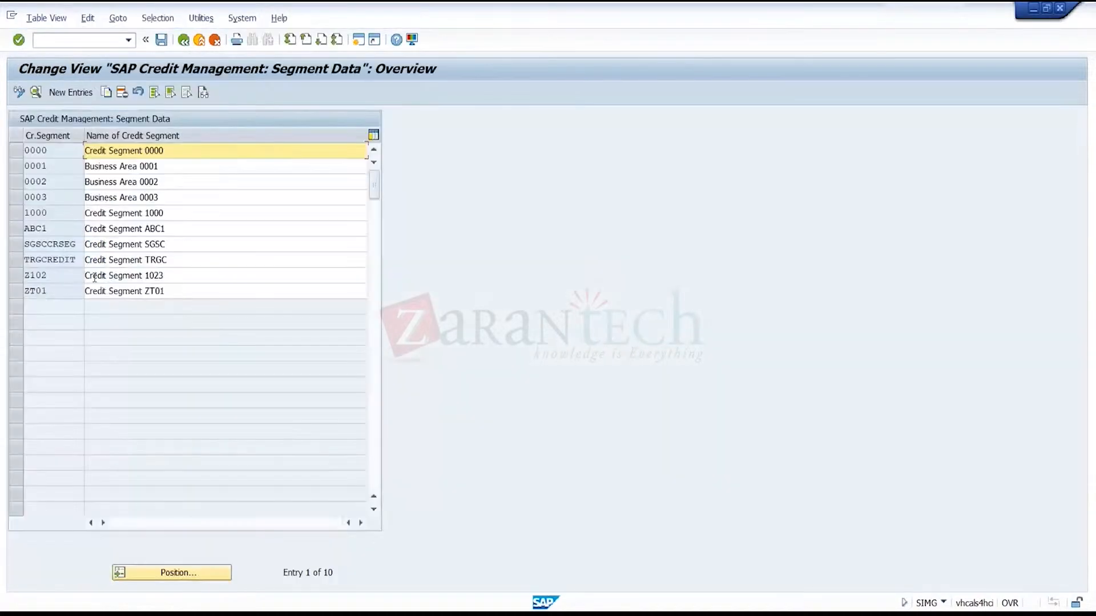
{"action": "left_click", "coordinate": [70, 92]}
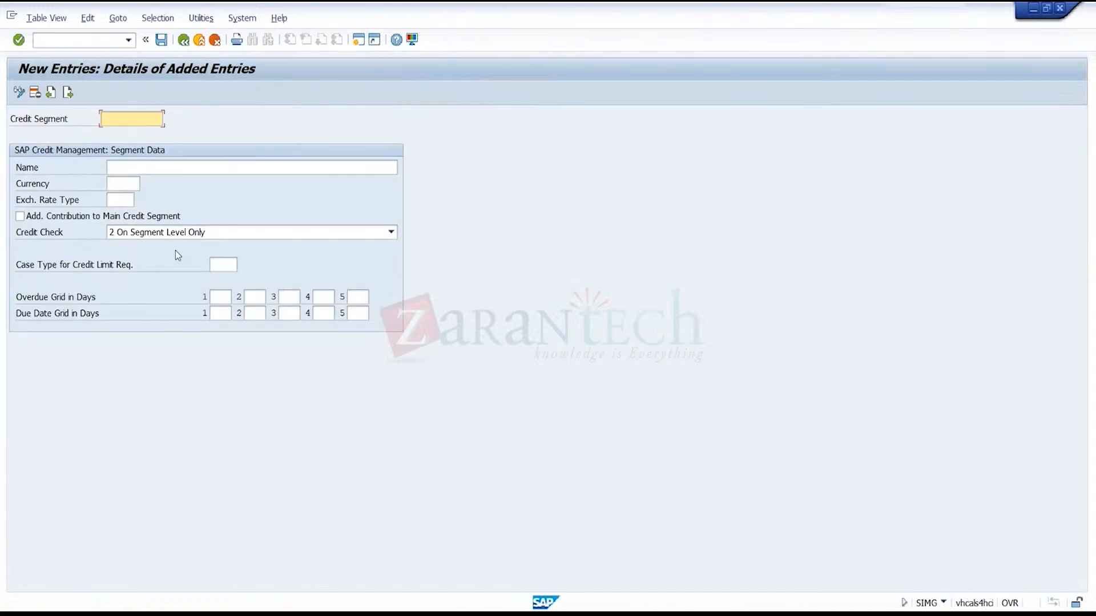
{"action": "left_click", "coordinate": [183, 42]}
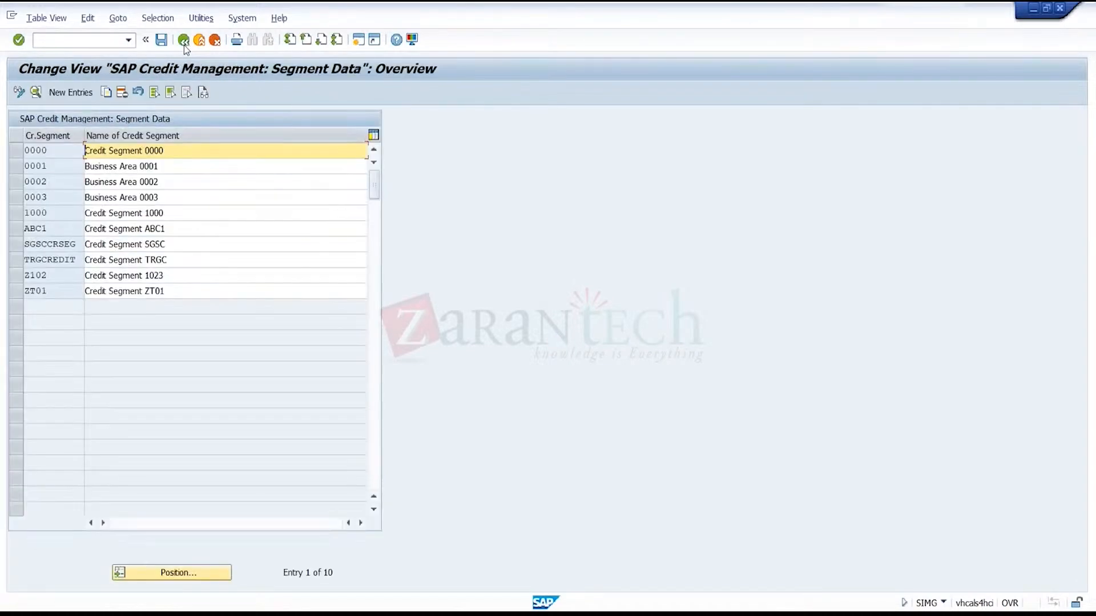
{"action": "left_click", "coordinate": [95, 257]}
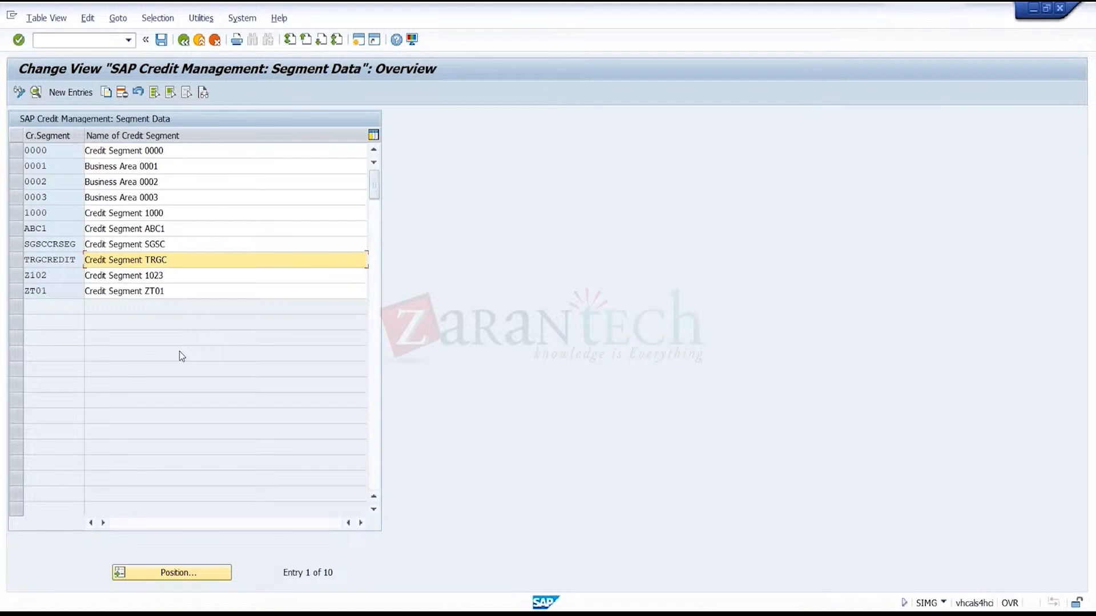
{"action": "left_click", "coordinate": [18, 261]}
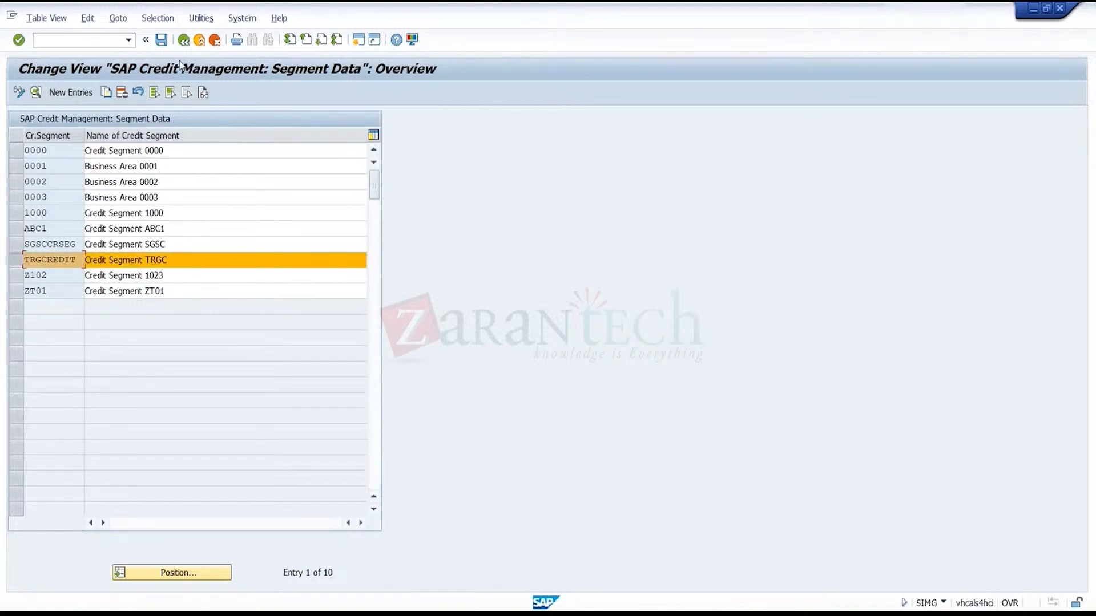
{"action": "left_click", "coordinate": [183, 40]}
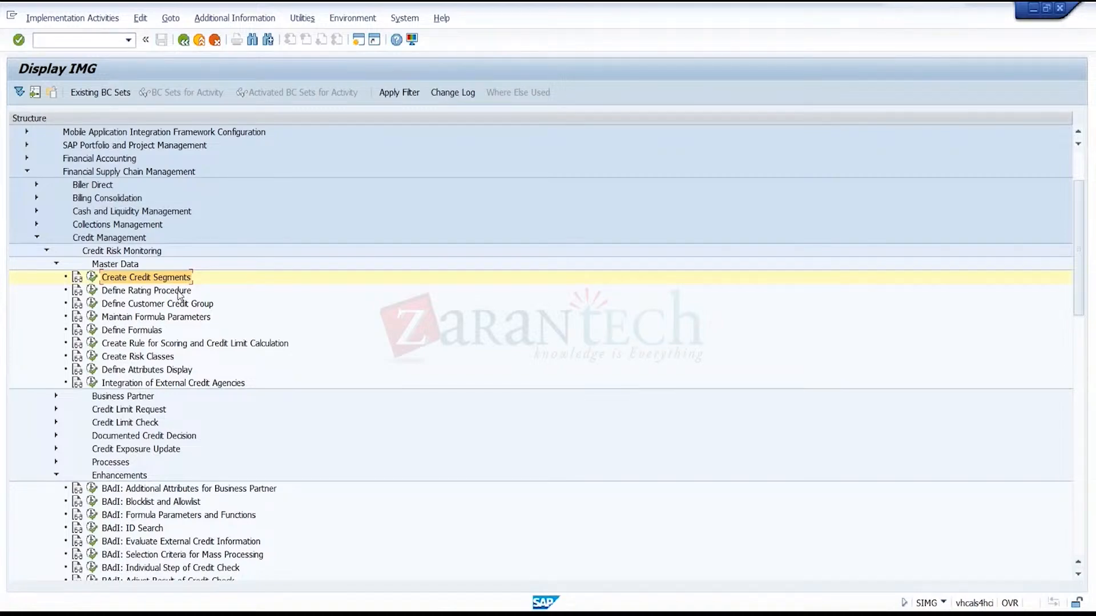
- Open the Define Rating Procedure activity and display the rating results of internal procedure SAP_0INT
{"action": "left_click", "coordinate": [94, 291]}
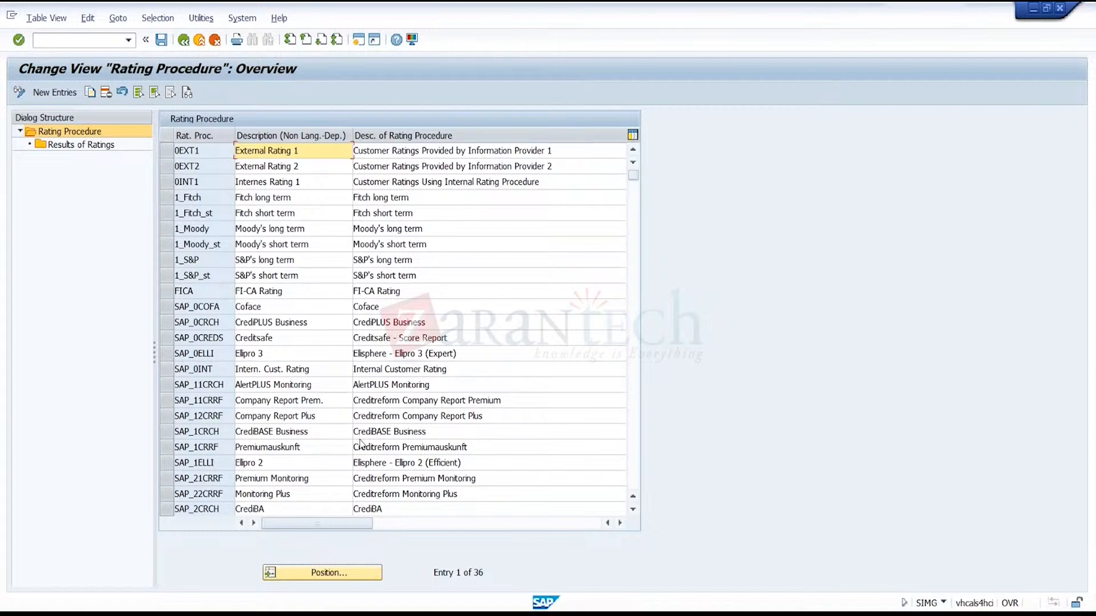
{"action": "left_click", "coordinate": [436, 446]}
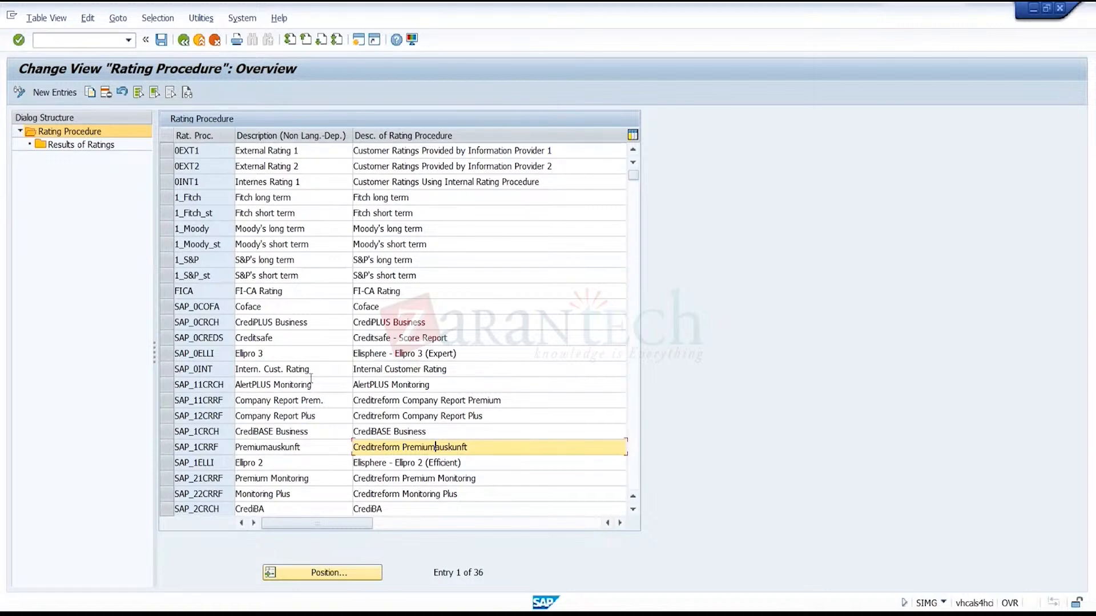
{"action": "left_click", "coordinate": [169, 369]}
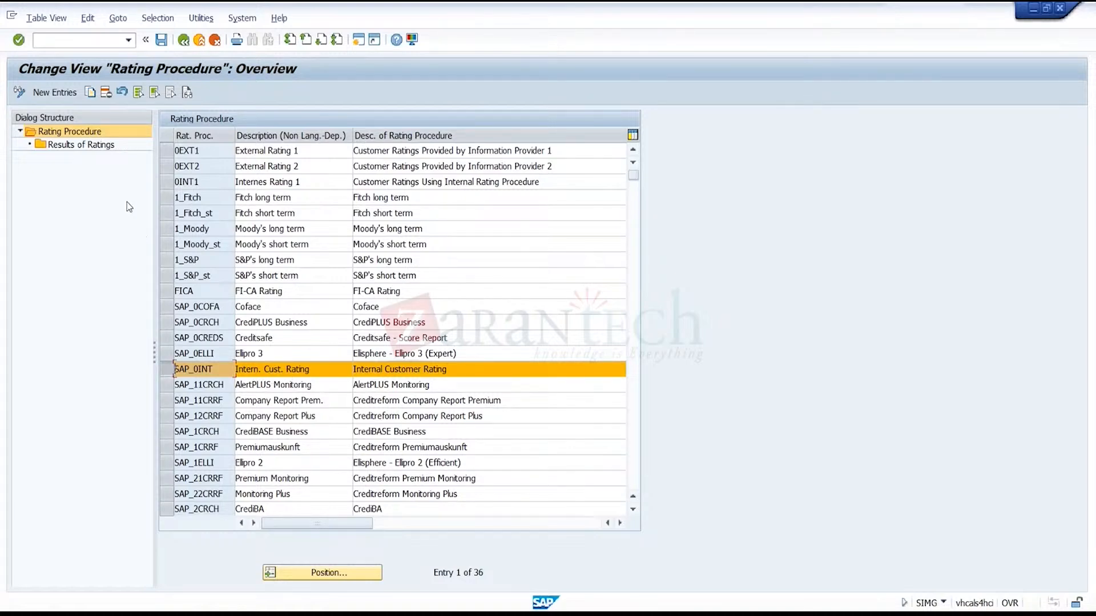
{"action": "double_click", "coordinate": [110, 145]}
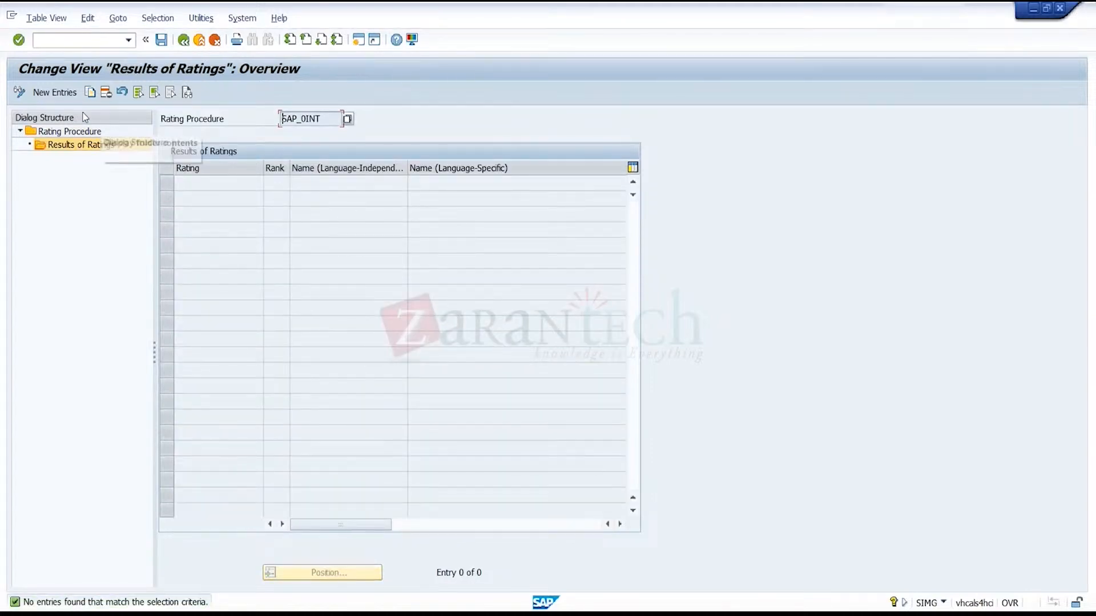
- Inspect the Rating and Rank fields for new SAP_0INT rating results, and return to the rating procedure overview without entering anything
{"action": "left_click", "coordinate": [55, 92]}
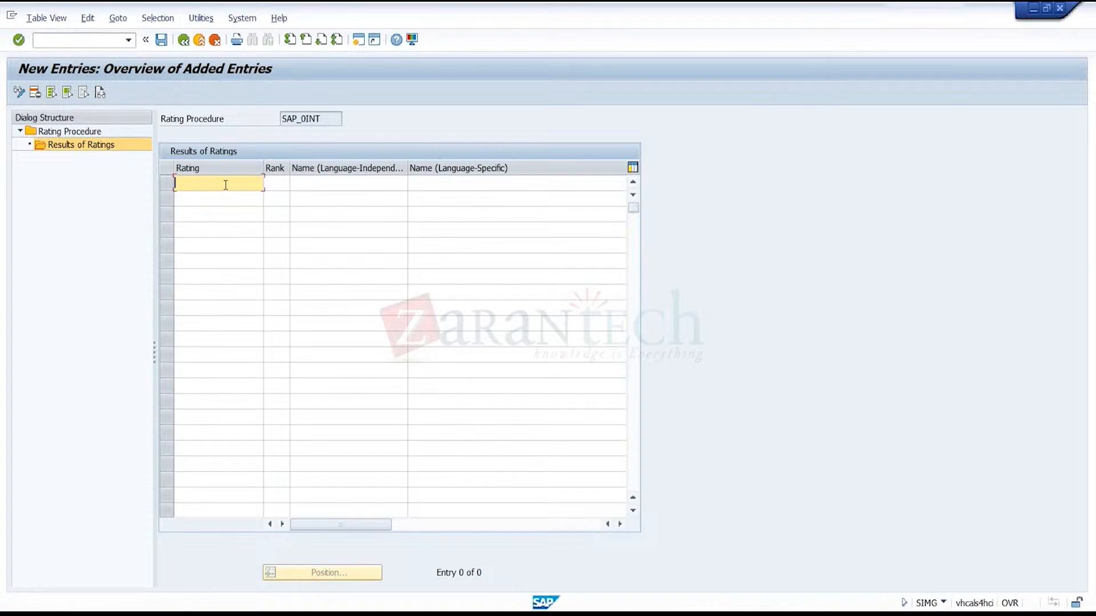
{"action": "left_click", "coordinate": [279, 184]}
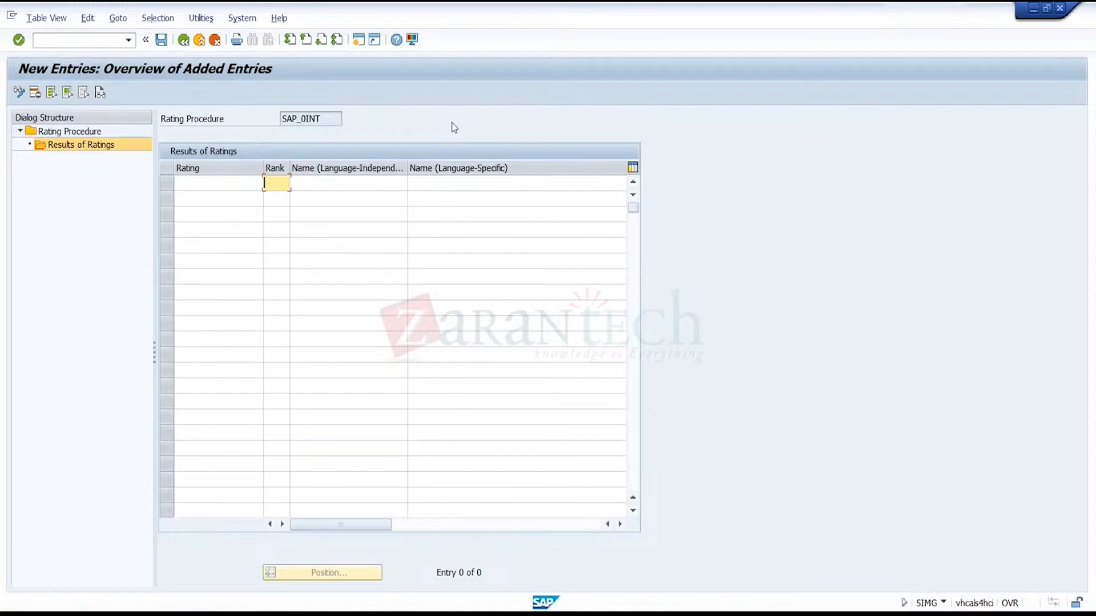
{"action": "left_click", "coordinate": [211, 185]}
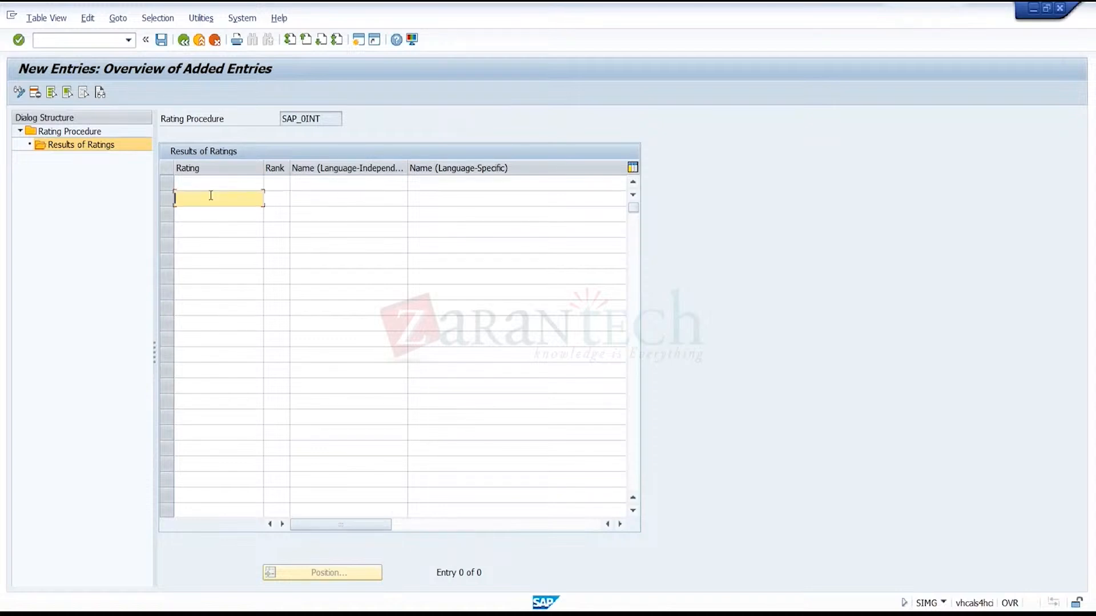
{"action": "left_click", "coordinate": [183, 41]}
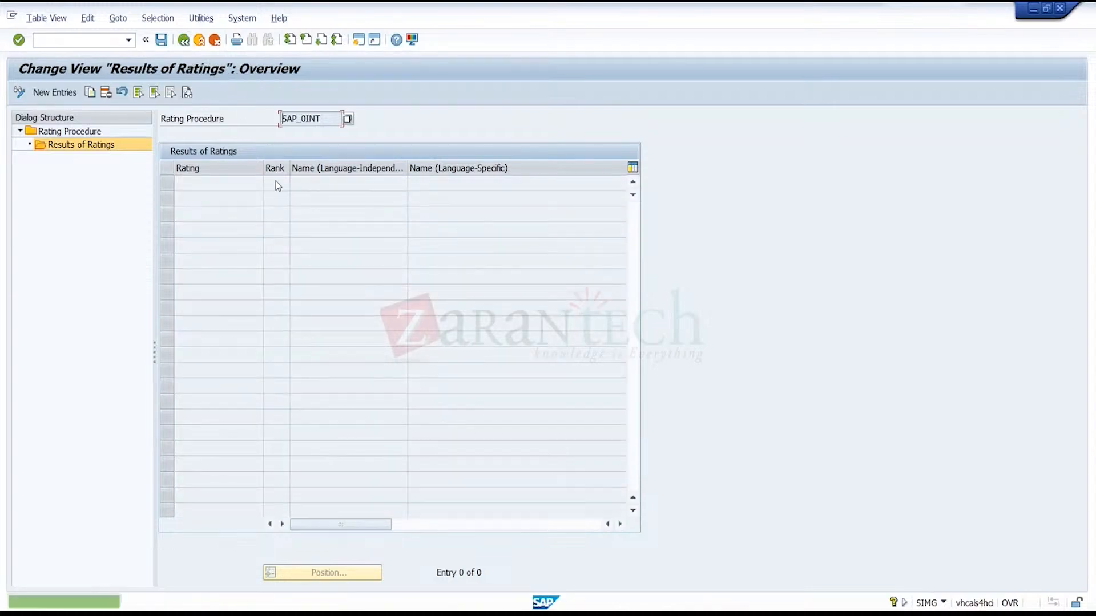
{"action": "left_click", "coordinate": [185, 40]}
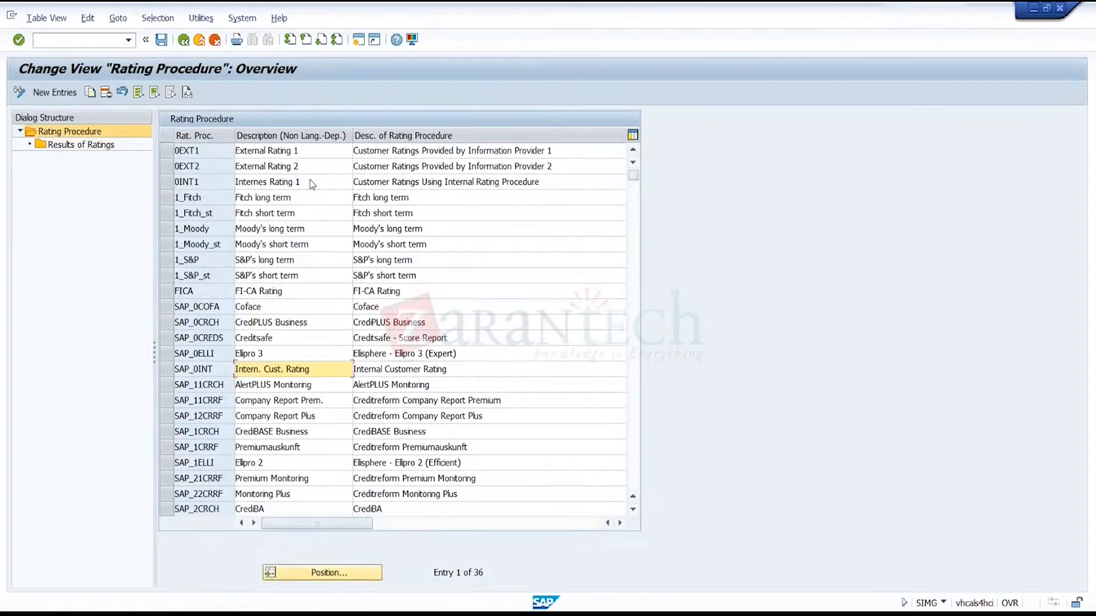
- Examine the rating results of external procedure 0EXT1, including the Very Good and Bad entries, and return to the IMG structure
{"action": "left_click", "coordinate": [171, 151]}
{"action": "double_click", "coordinate": [80, 145]}
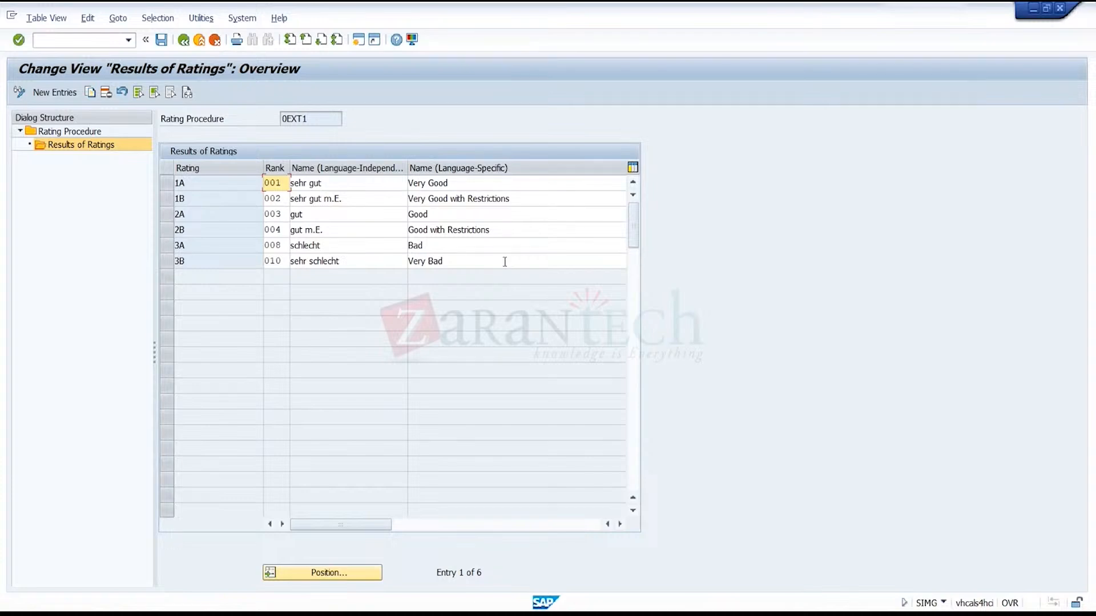
{"action": "left_click", "coordinate": [456, 182]}
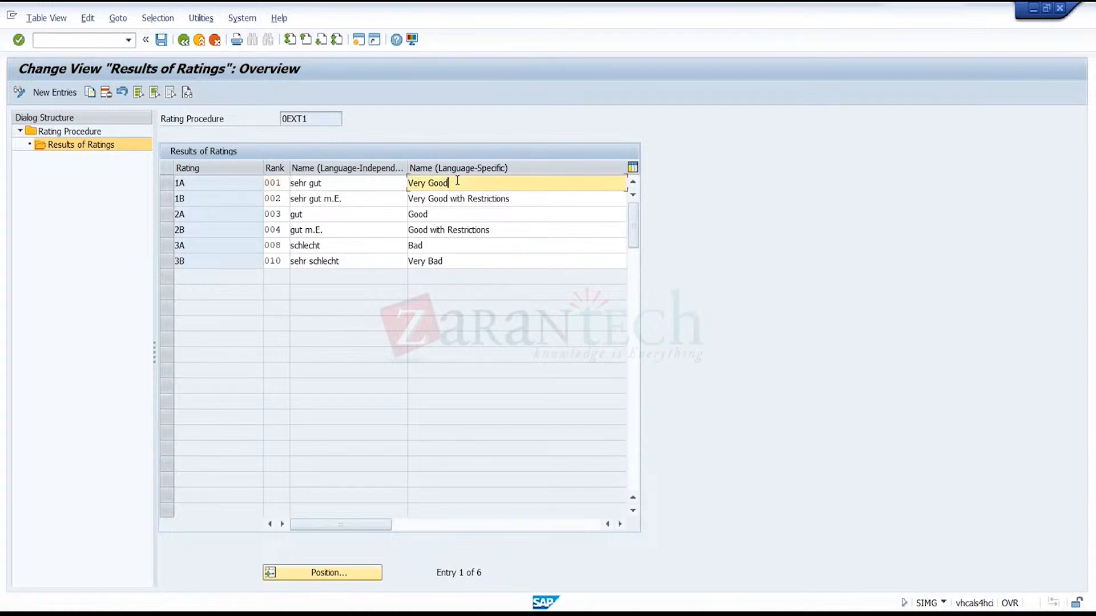
{"action": "left_click", "coordinate": [471, 243]}
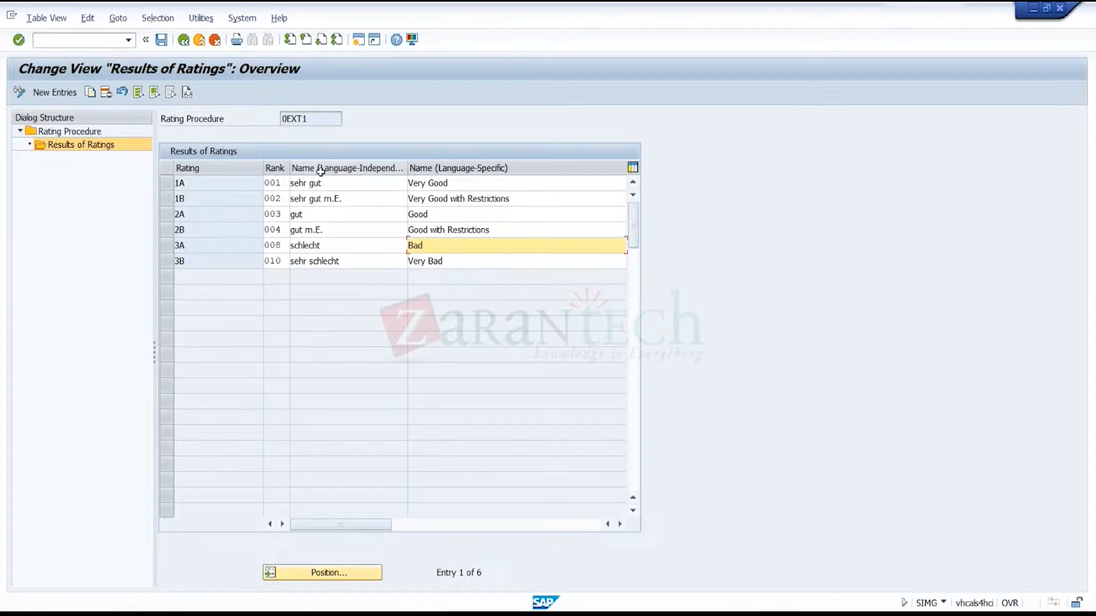
{"action": "left_click", "coordinate": [183, 41]}
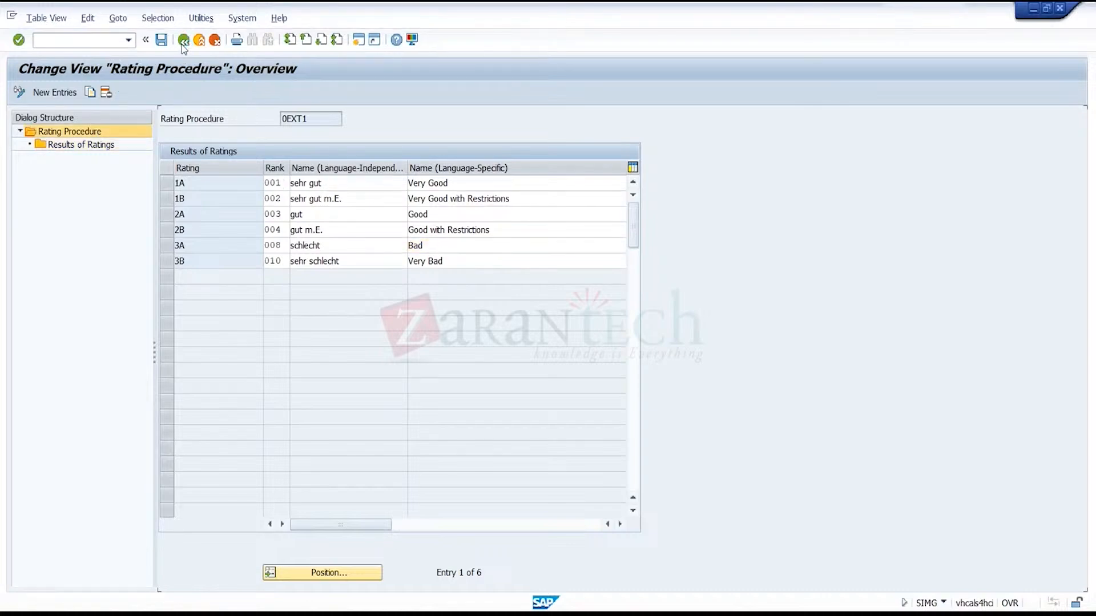
{"action": "left_click", "coordinate": [183, 40]}
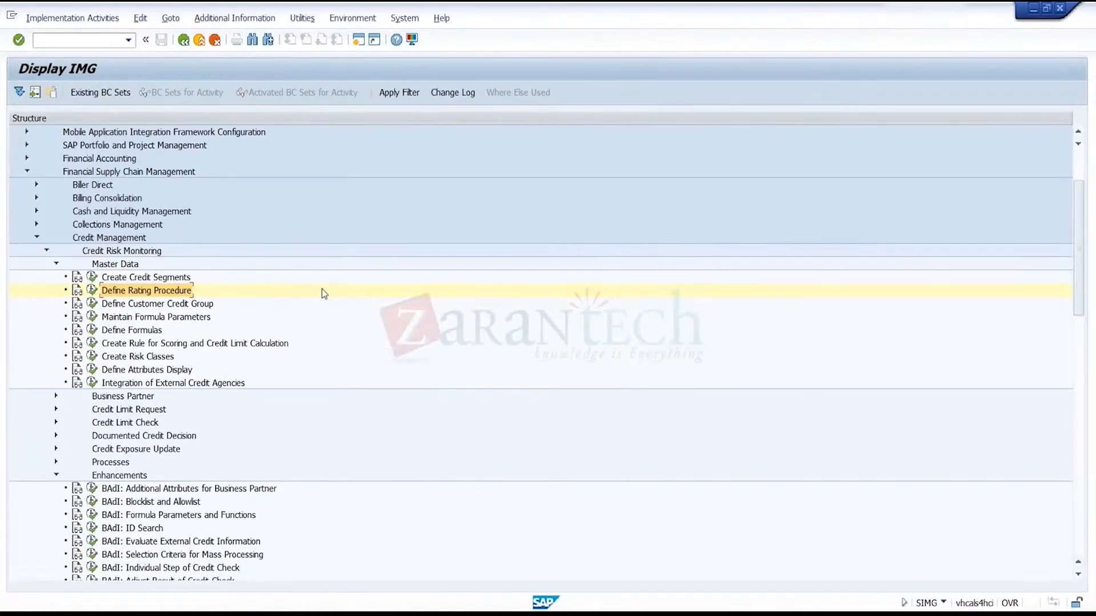
- View the credit groups in the Define Customer Credit Group activity and return to the IMG structure
{"action": "left_click", "coordinate": [194, 308]}
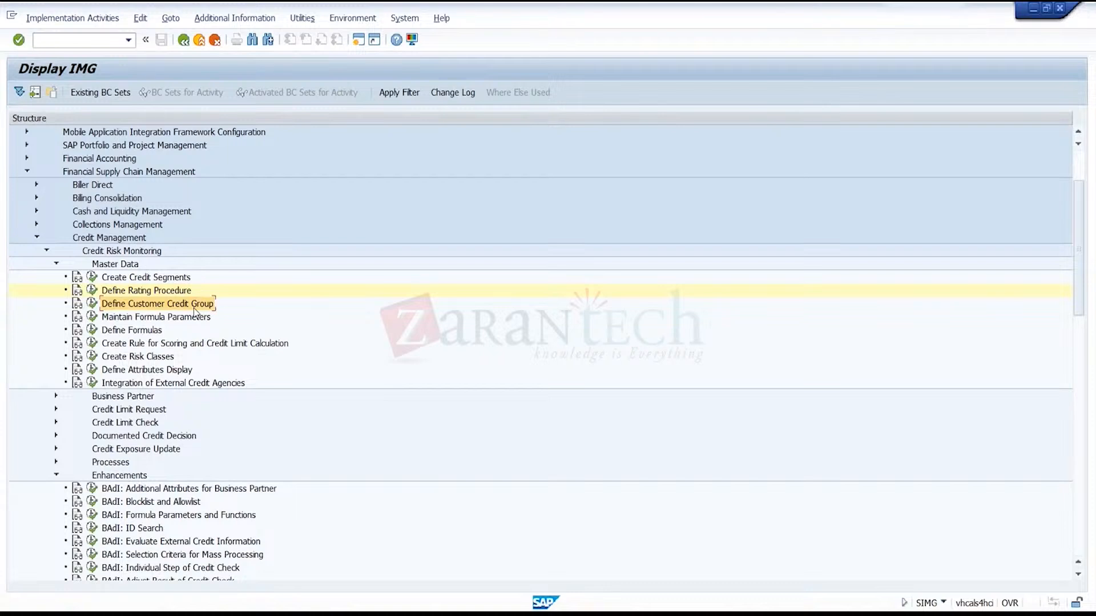
{"action": "left_click", "coordinate": [93, 304]}
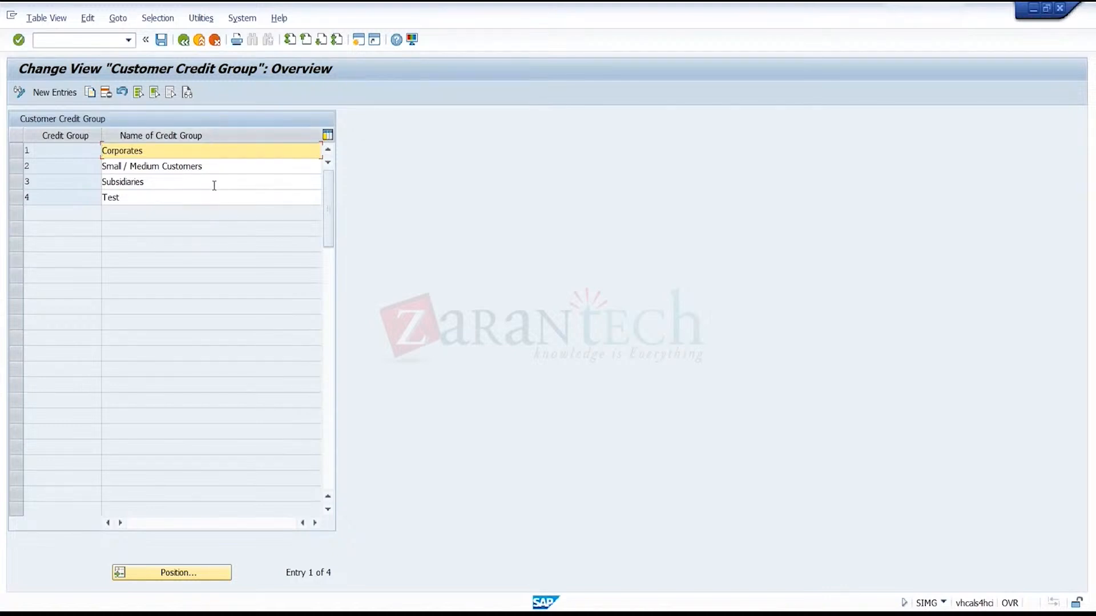
{"action": "left_click", "coordinate": [184, 42]}
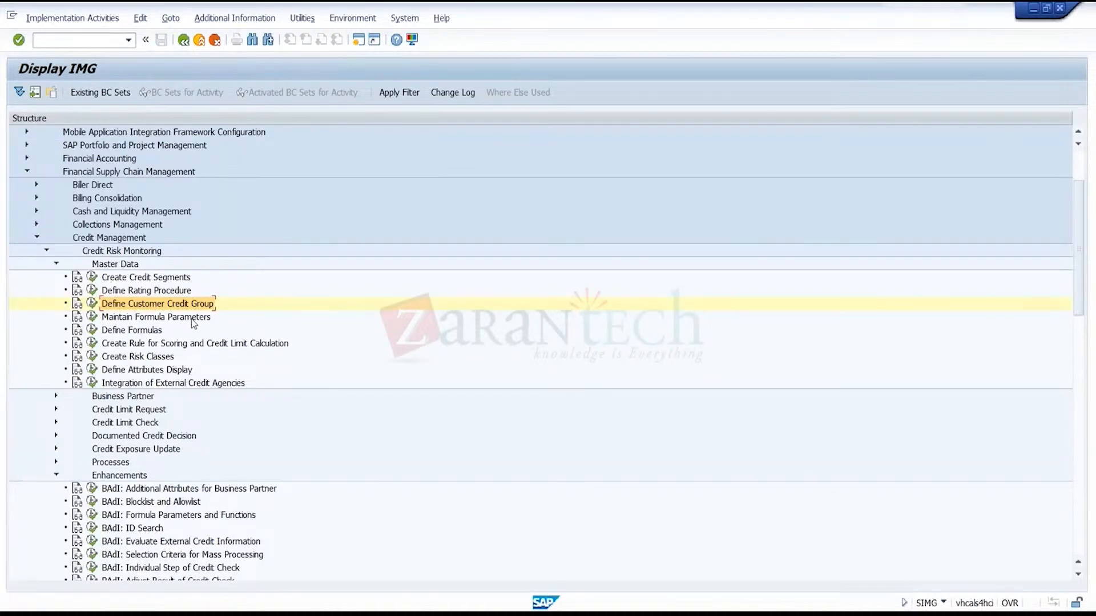
- Point out the formula and scoring rule activities, open Maintain Formula Parameters, and highlight the ADDITIONAL_CREDIT_LIMIT parameter
{"action": "left_click", "coordinate": [193, 322]}
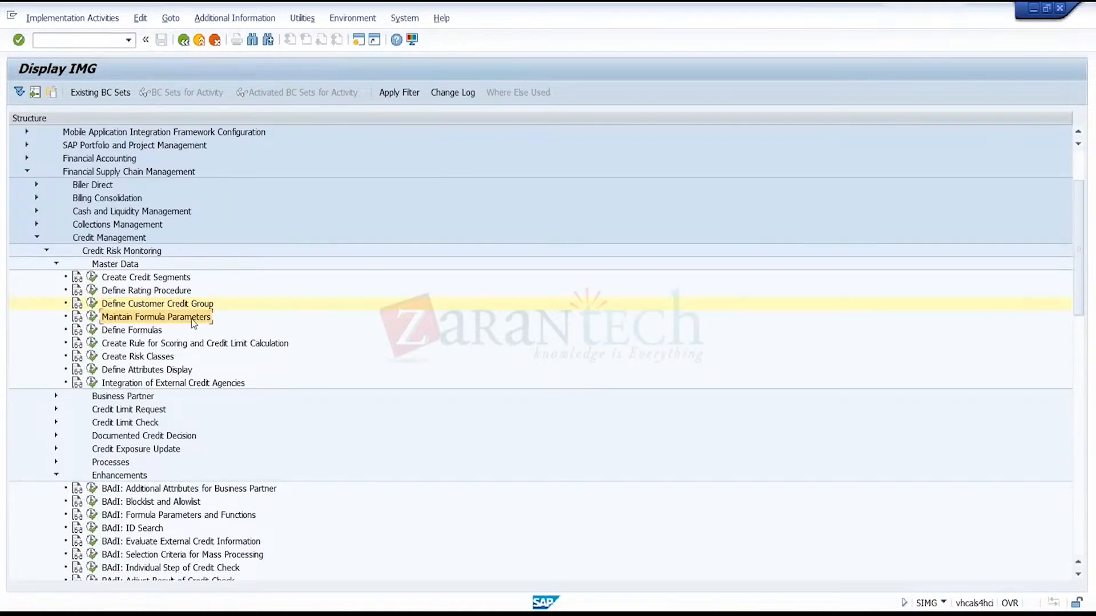
{"action": "left_click", "coordinate": [151, 336]}
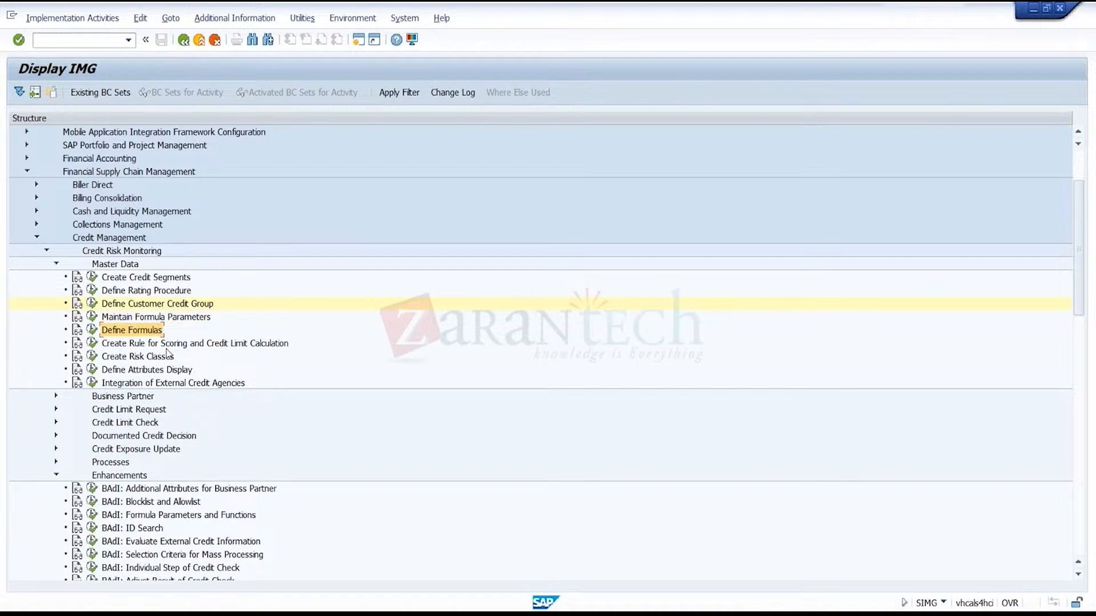
{"action": "left_click", "coordinate": [168, 347]}
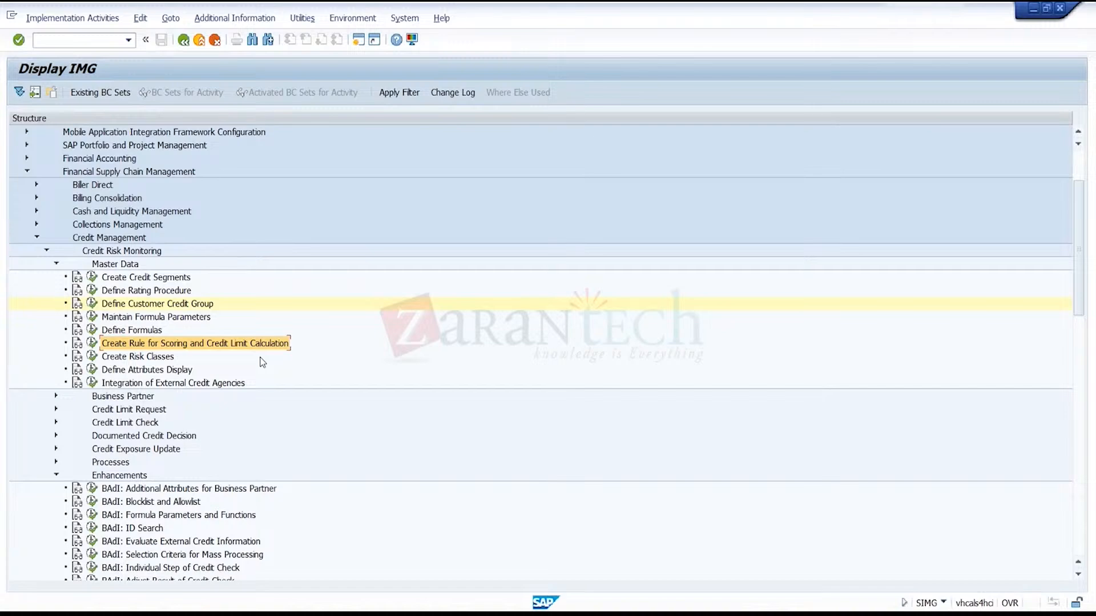
{"action": "left_click", "coordinate": [93, 318]}
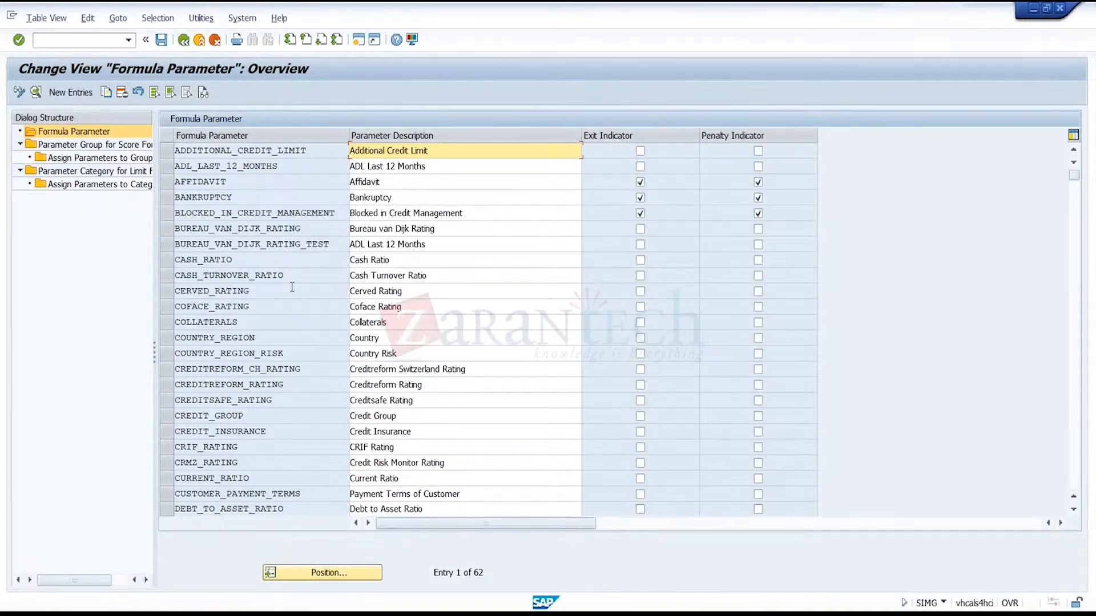
{"action": "left_click", "coordinate": [166, 151]}
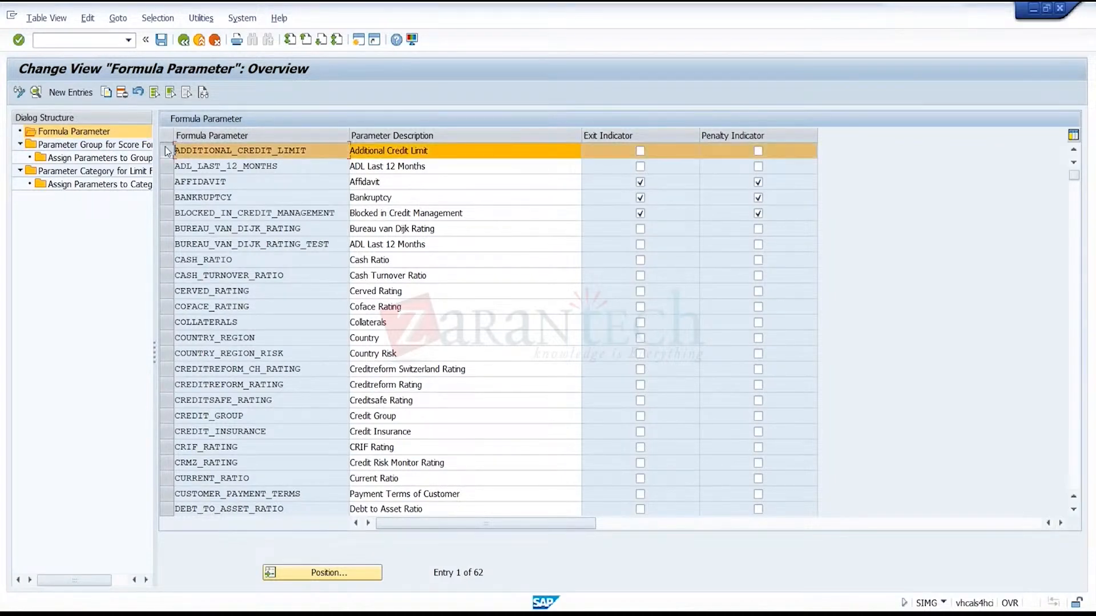
- View the parameter groups for the score formula and the formula parameters assigned to the General group
{"action": "double_click", "coordinate": [119, 150]}
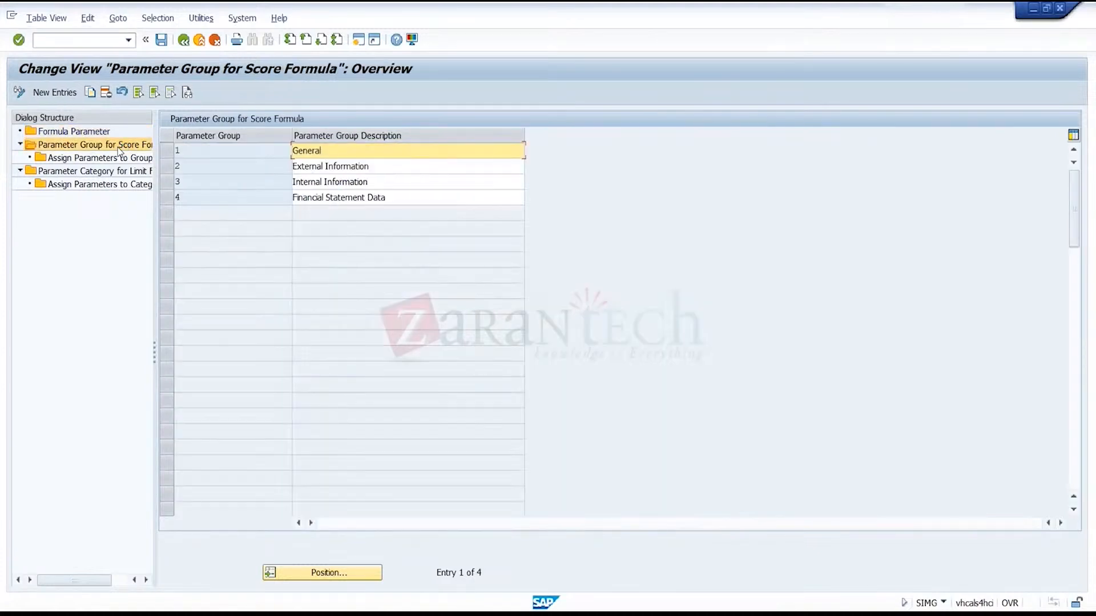
{"action": "left_click", "coordinate": [165, 153]}
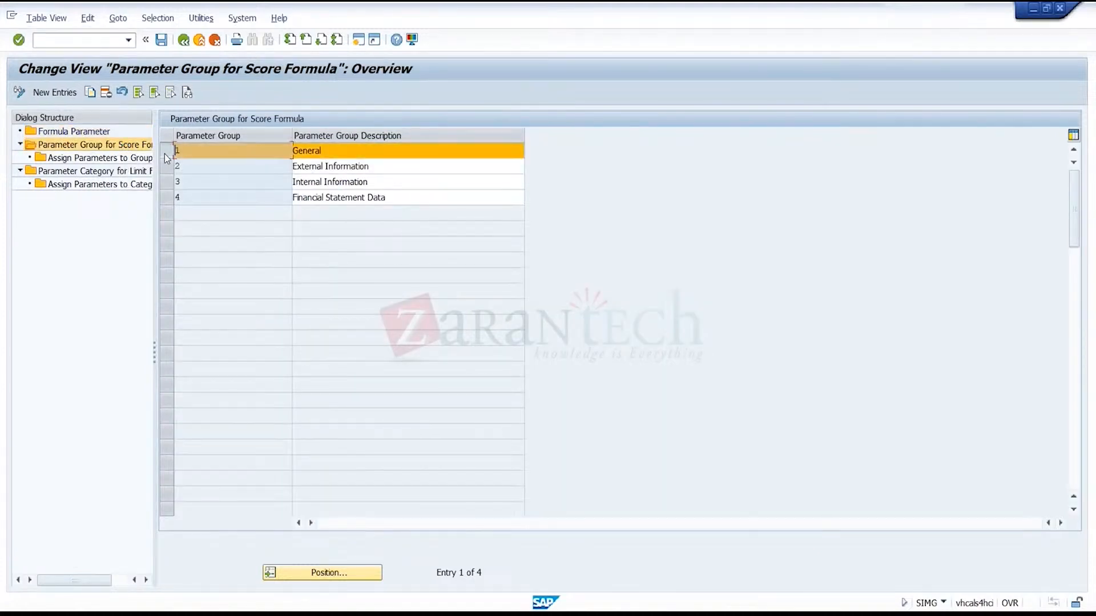
{"action": "double_click", "coordinate": [119, 162]}
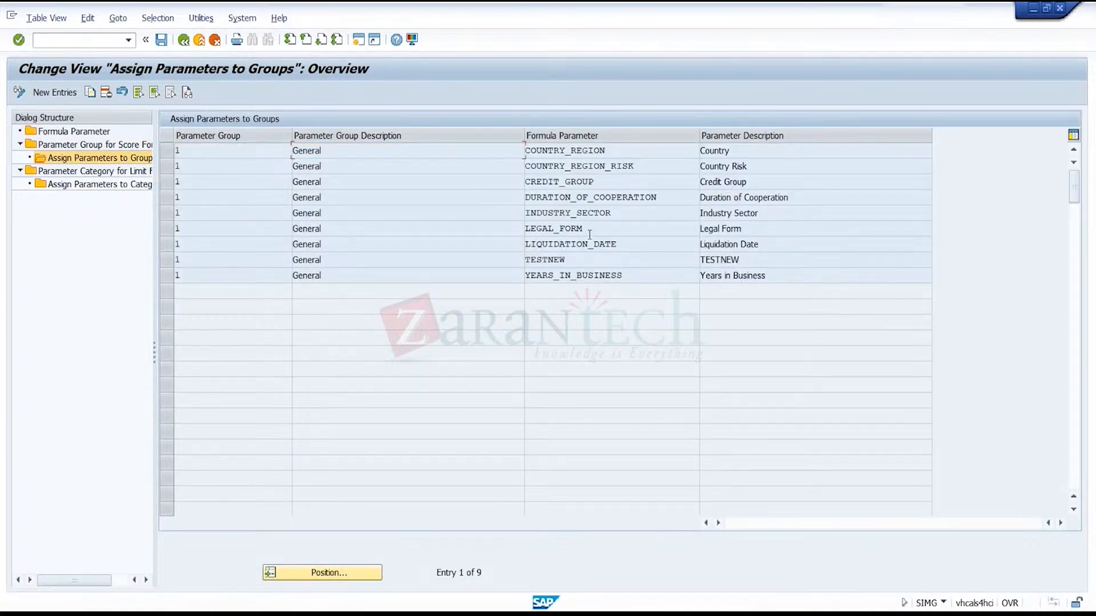
{"action": "left_click", "coordinate": [165, 157]}
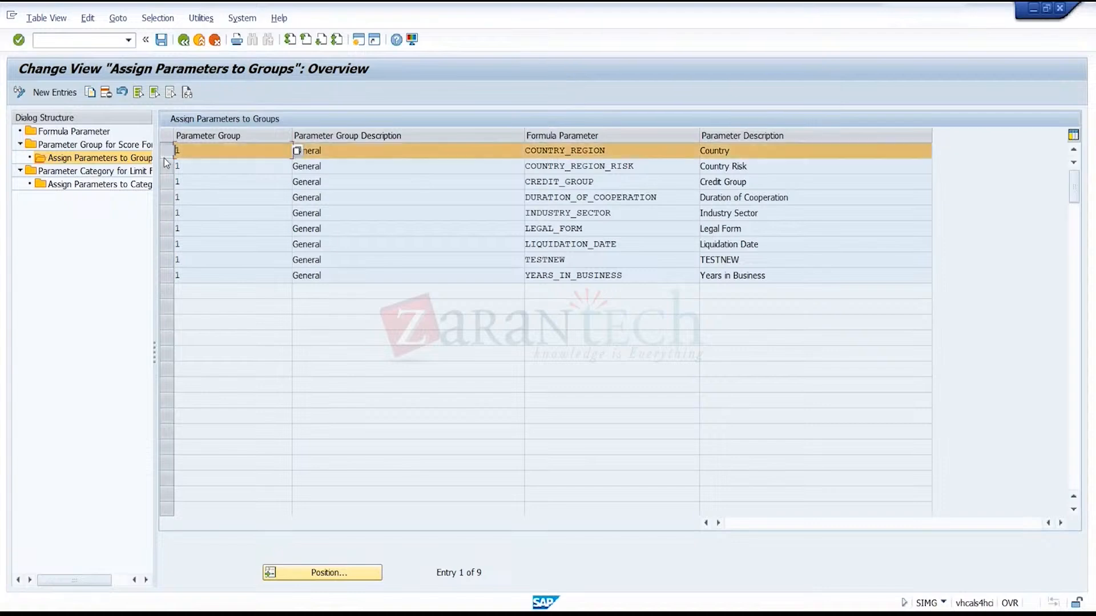
- View the parameter categories for the limit formula and the parameters assigned to Limit Demand, and return to the IMG structure
{"action": "double_click", "coordinate": [123, 171]}
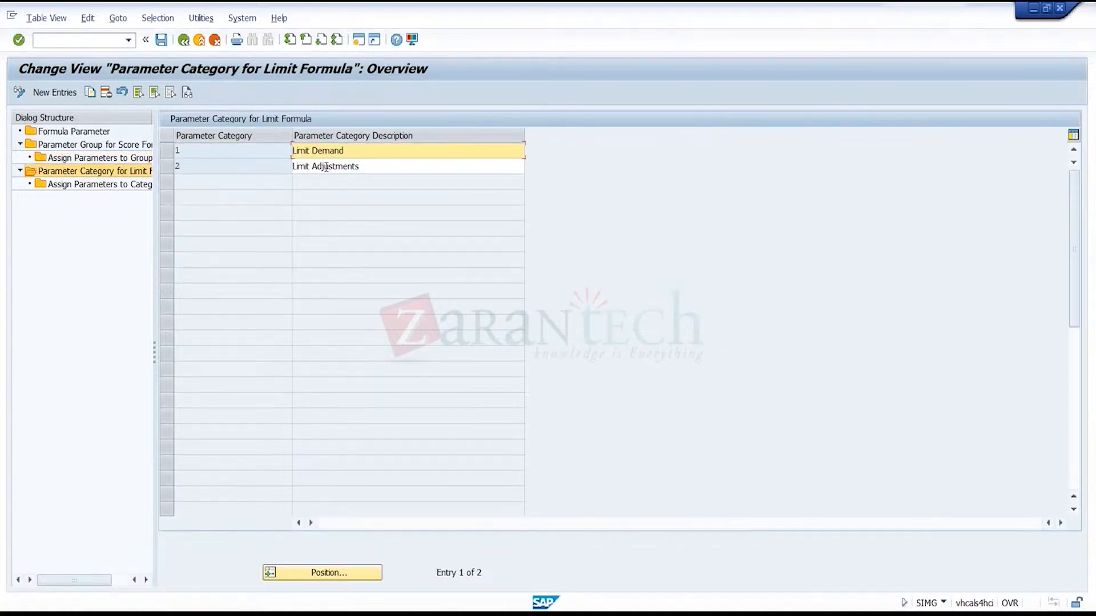
{"action": "double_click", "coordinate": [326, 167]}
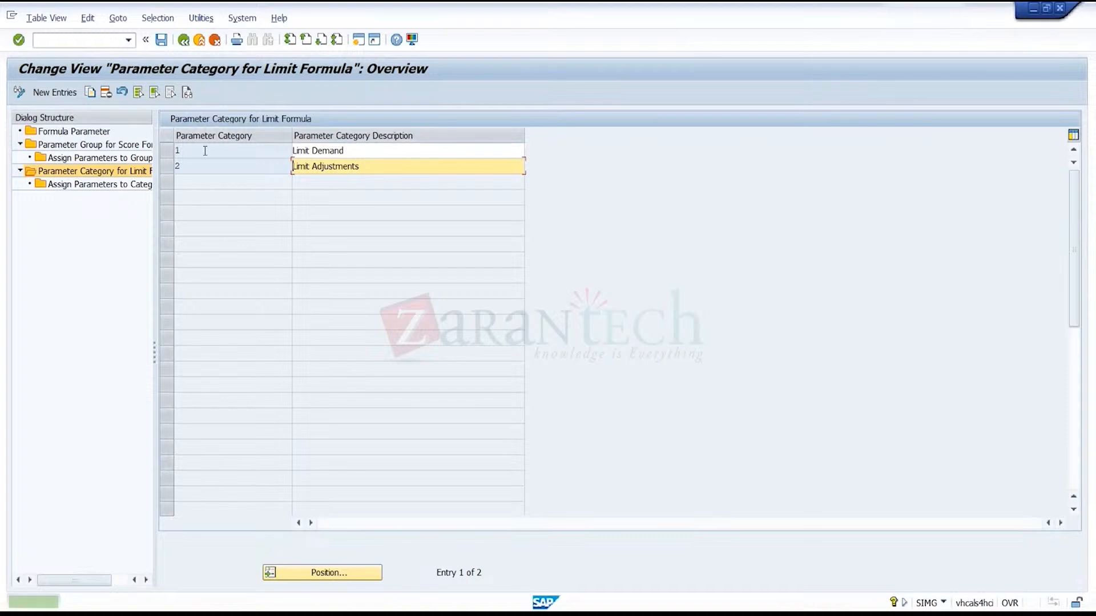
{"action": "left_click", "coordinate": [176, 150]}
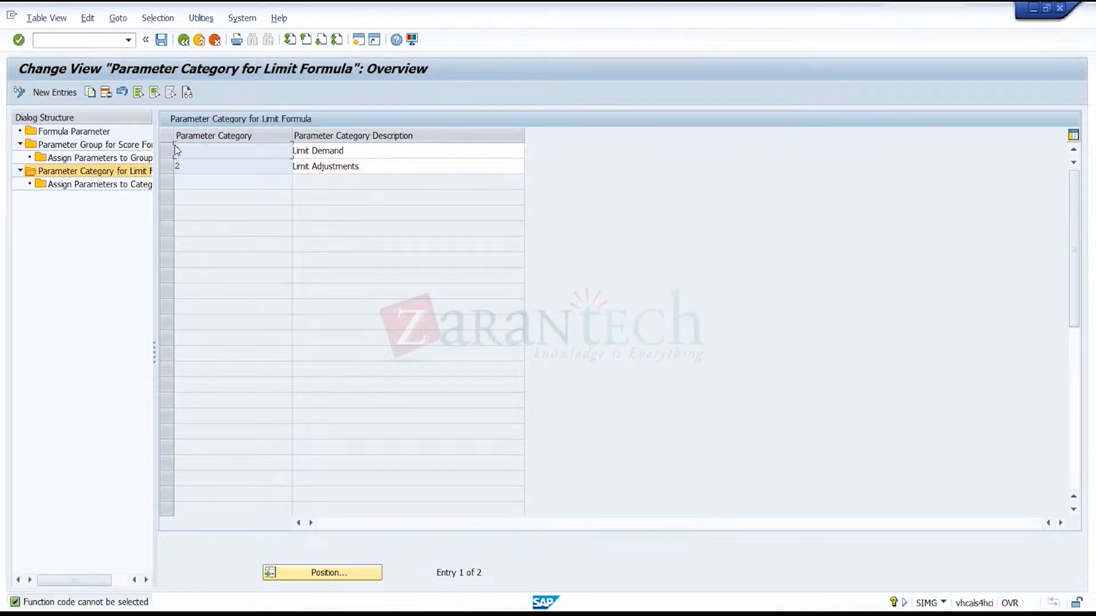
{"action": "left_click_drag", "start_coordinate": [153, 158], "coordinate": [173, 159]}
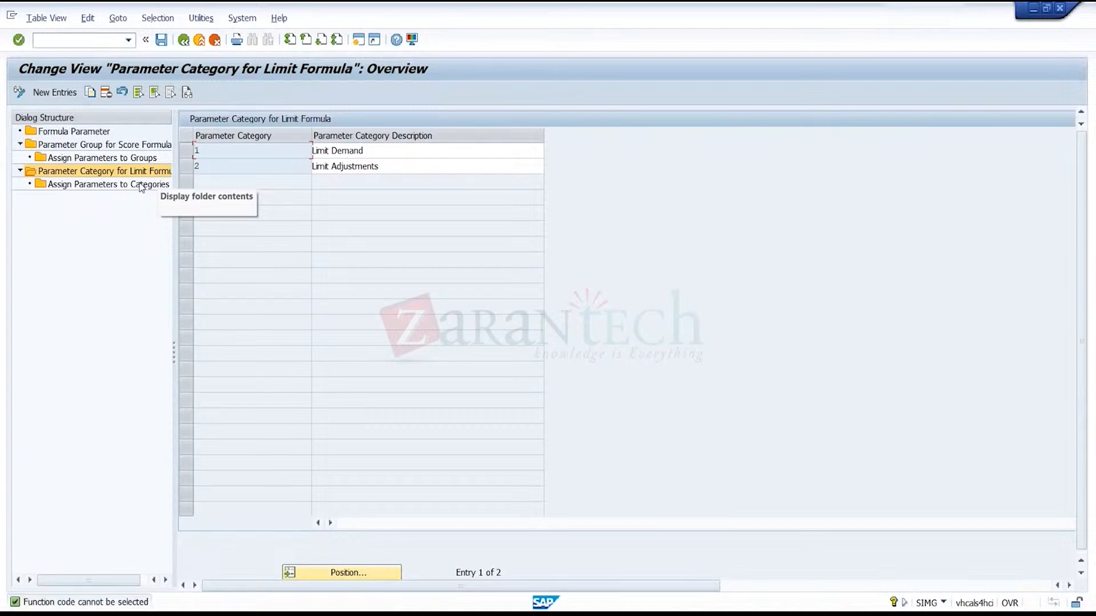
{"action": "left_click", "coordinate": [188, 152]}
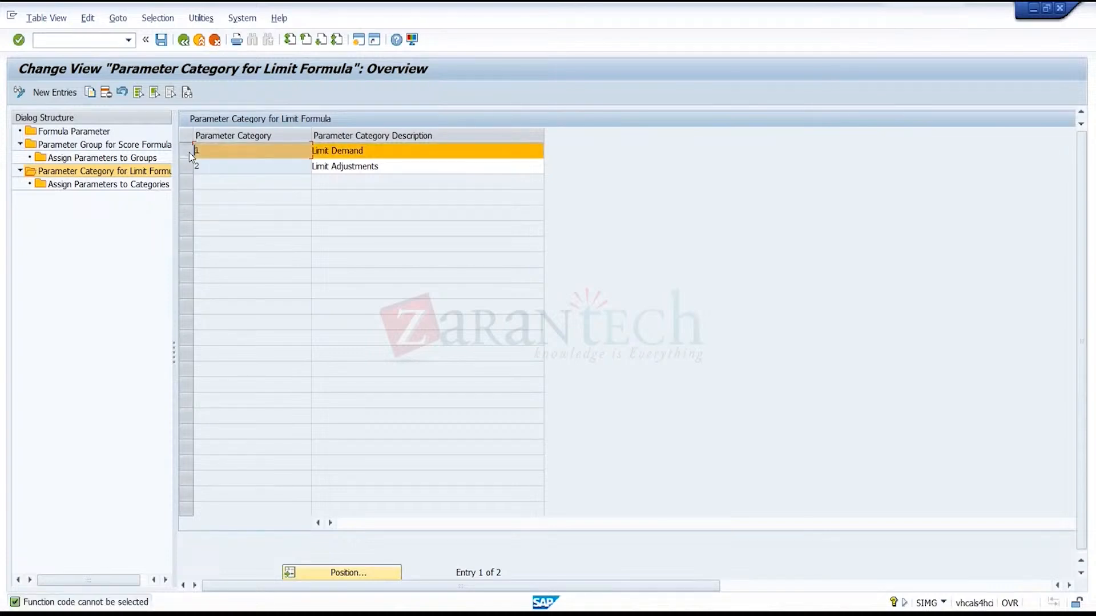
{"action": "double_click", "coordinate": [145, 185]}
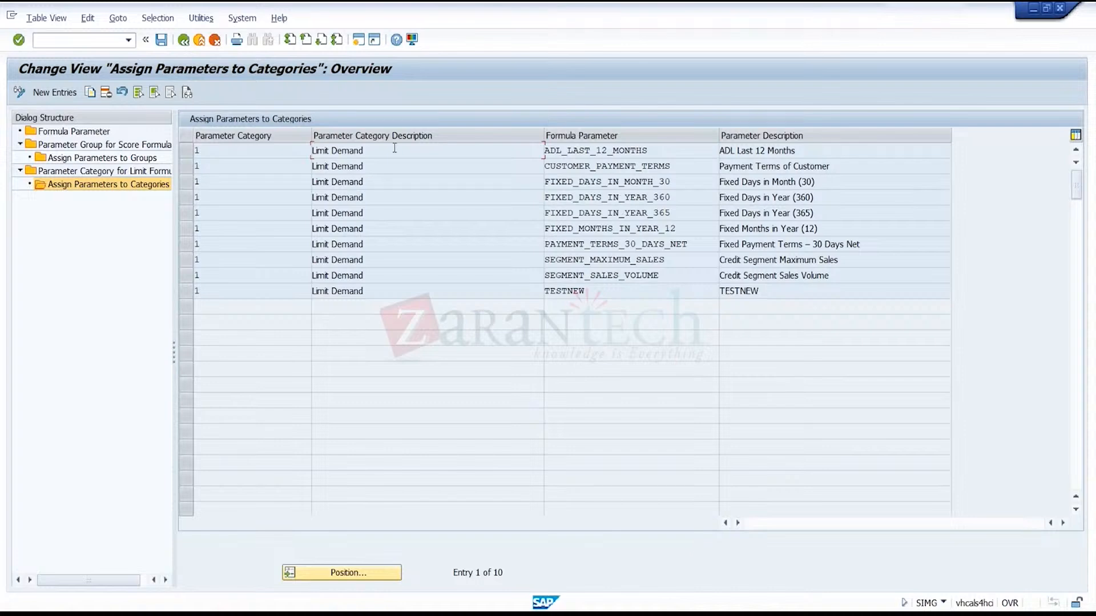
{"action": "left_click", "coordinate": [184, 41]}
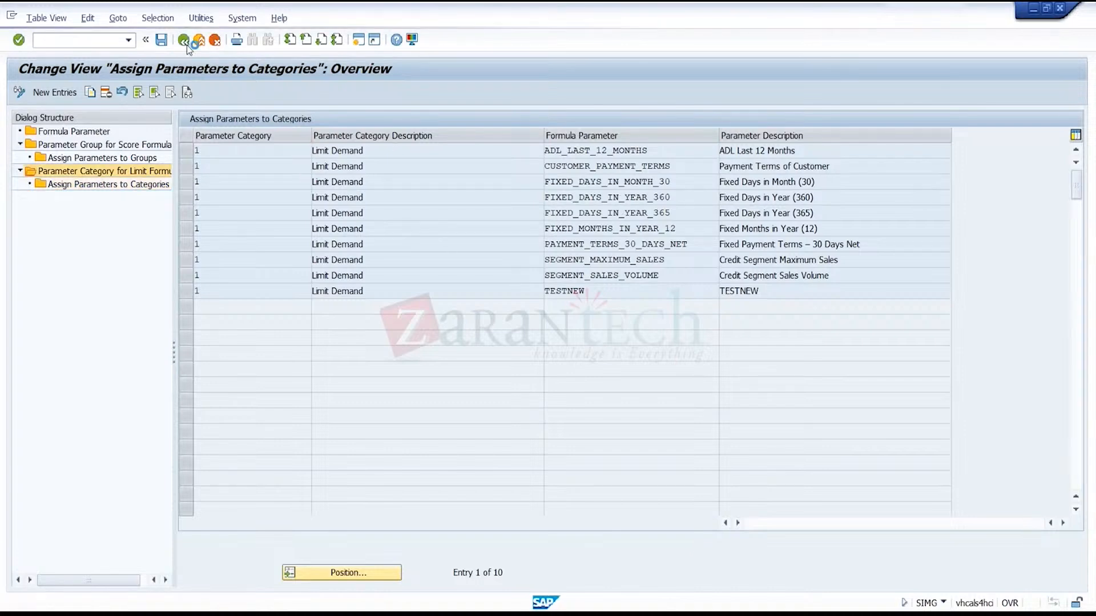
{"action": "left_click", "coordinate": [184, 41]}
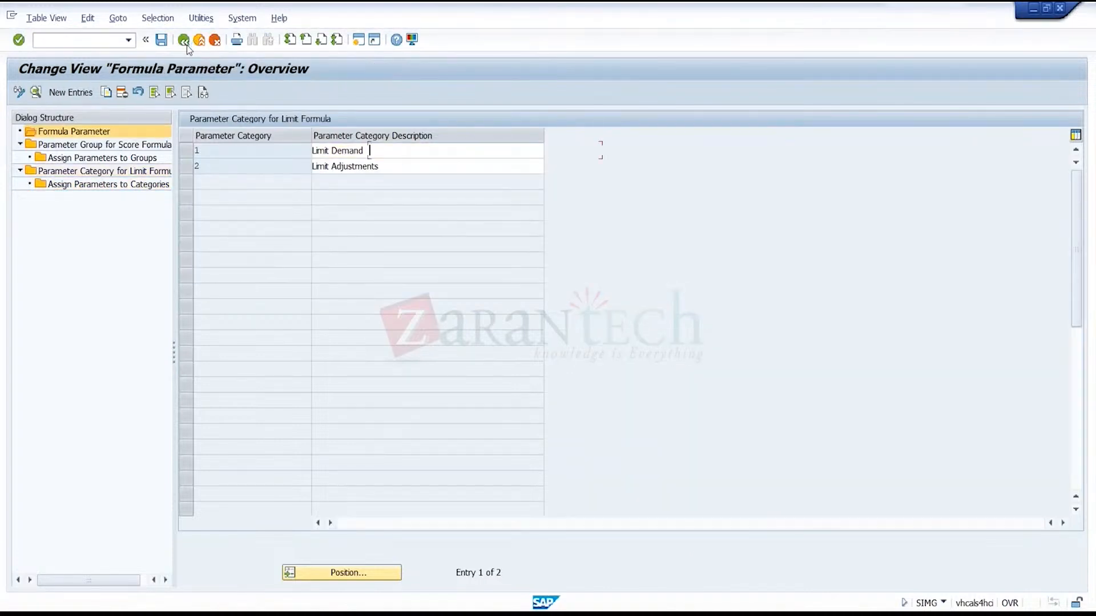
{"action": "left_click", "coordinate": [184, 41]}
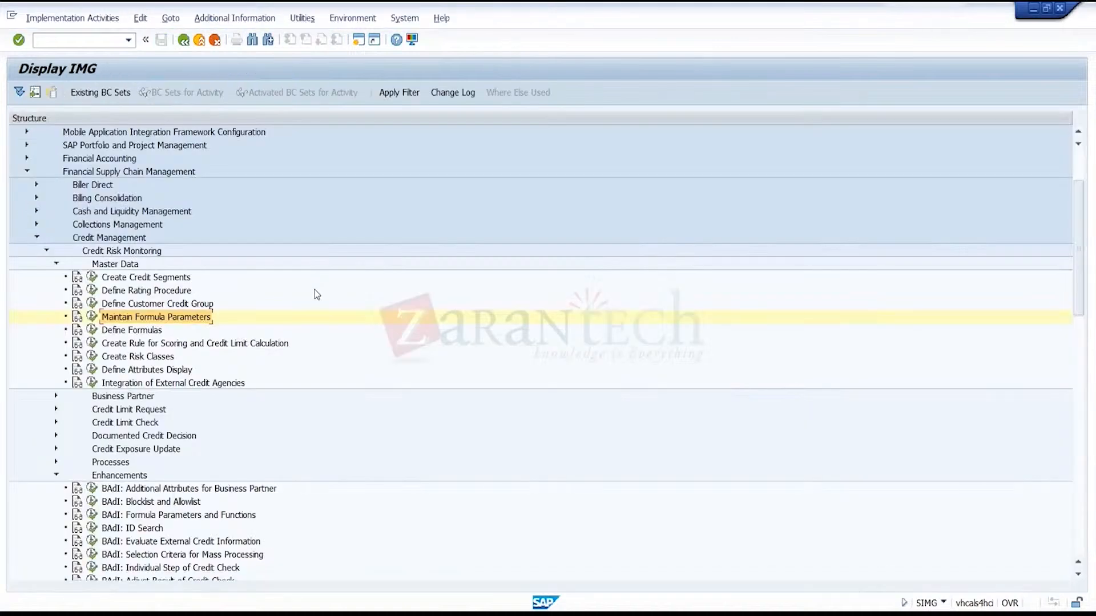
- View the SCORE_B2B formula from Define Formulas in the formula editor, and return to the IMG structure without saving
{"action": "left_click", "coordinate": [92, 330]}
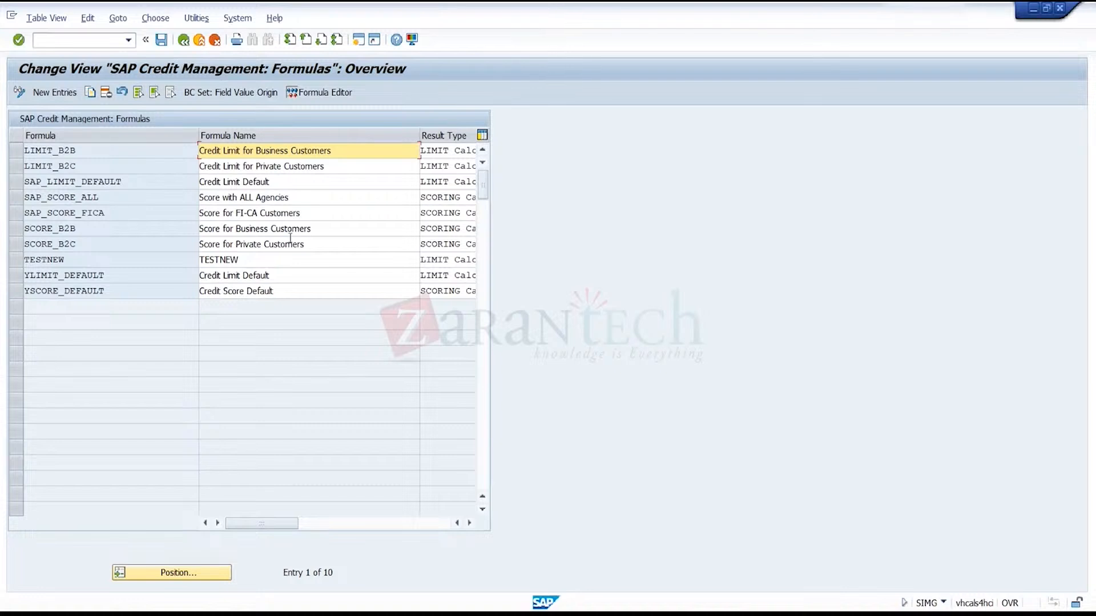
{"action": "left_click", "coordinate": [21, 231]}
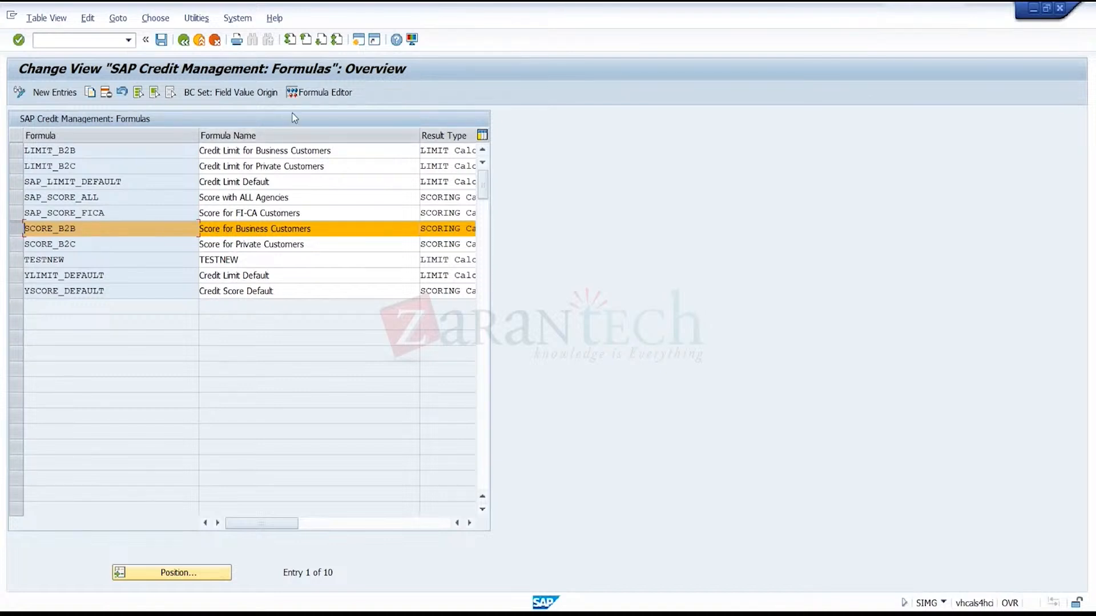
{"action": "left_click", "coordinate": [338, 94]}
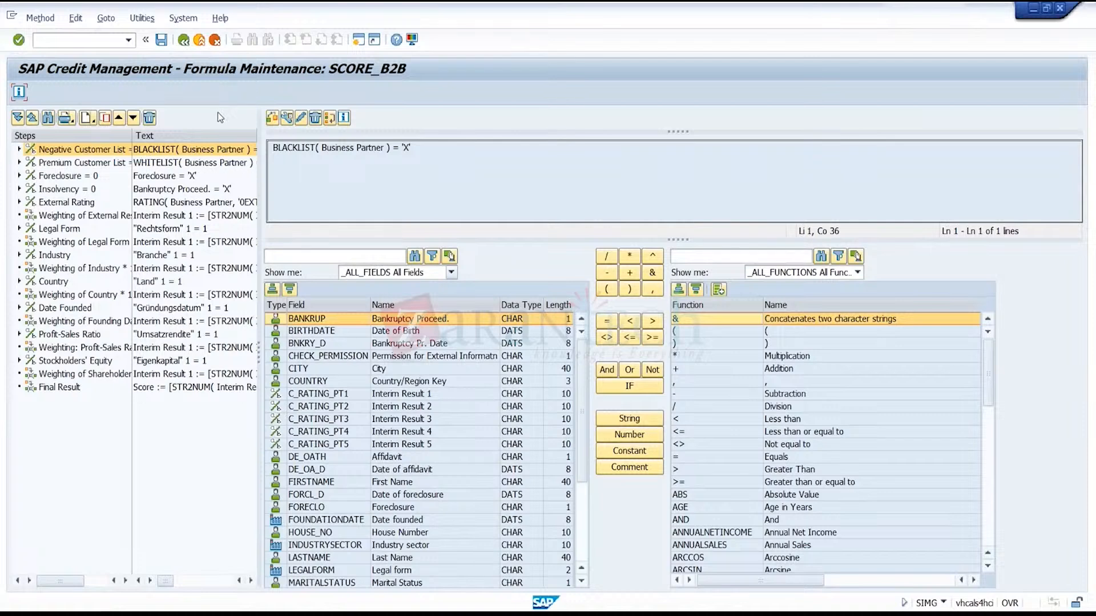
{"action": "left_click", "coordinate": [184, 41]}
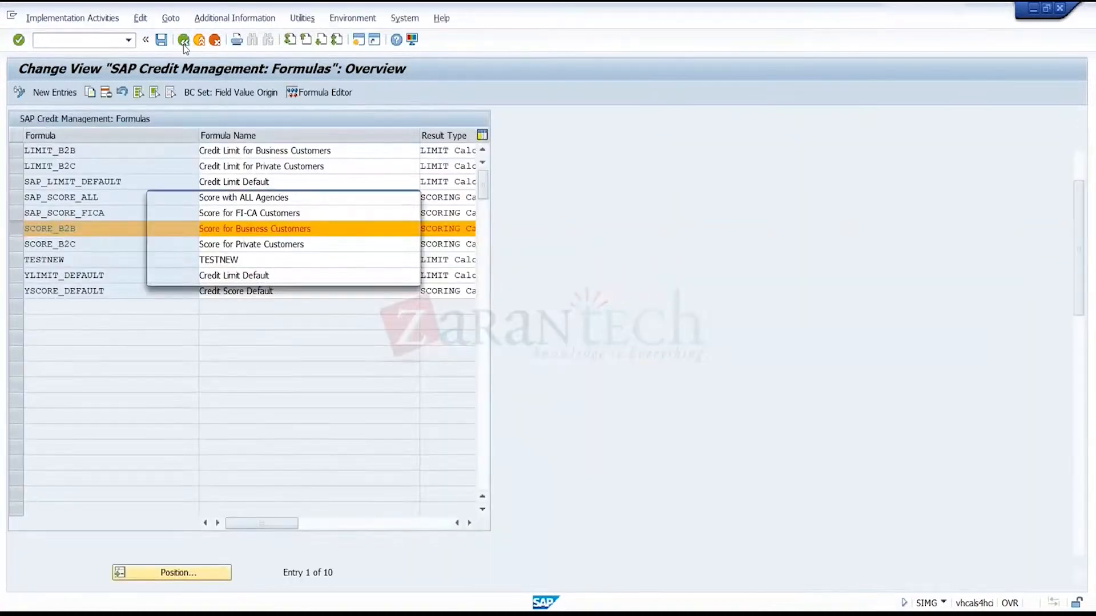
{"action": "left_click", "coordinate": [183, 41]}
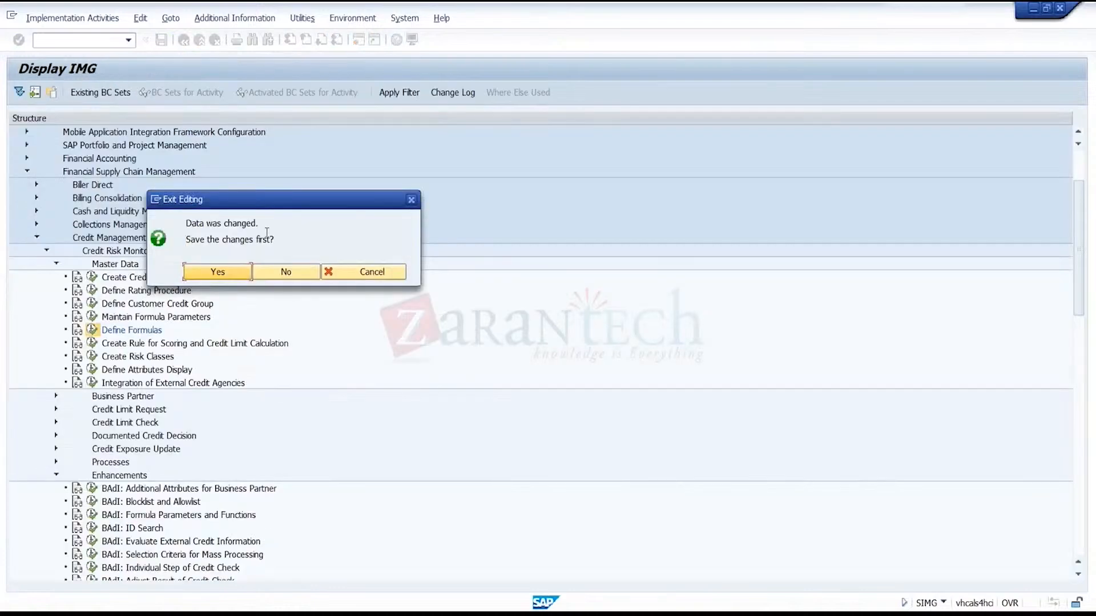
{"action": "left_click", "coordinate": [287, 271]}
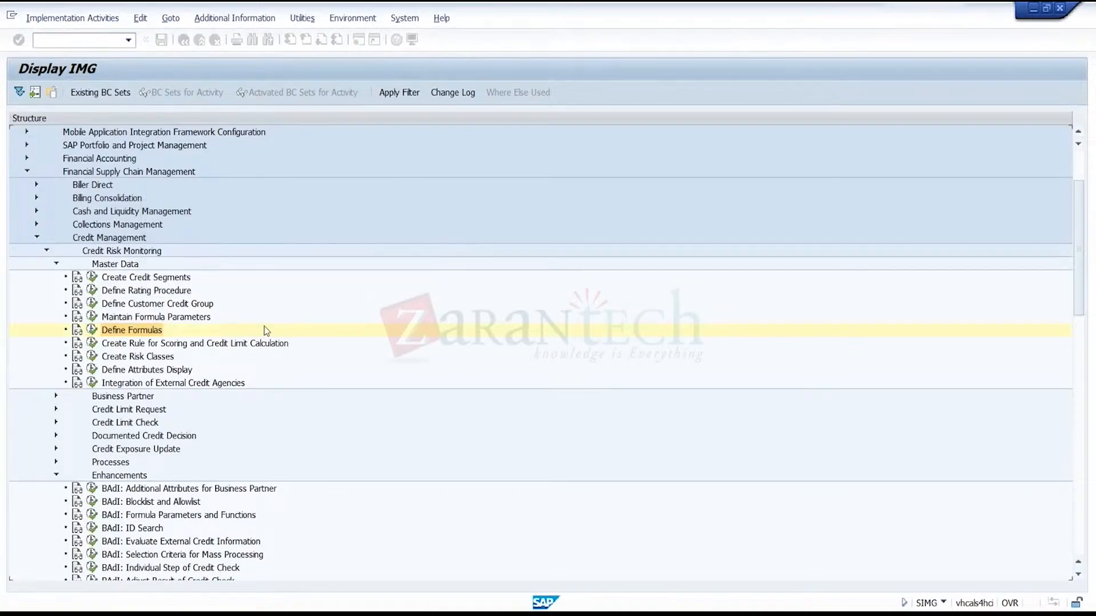
- View the score and credit limit settings of rule B2B-EXIST in Create Rule for Scoring and Credit Limit Calculation, and return to the IMG structure
{"action": "left_click", "coordinate": [94, 345]}
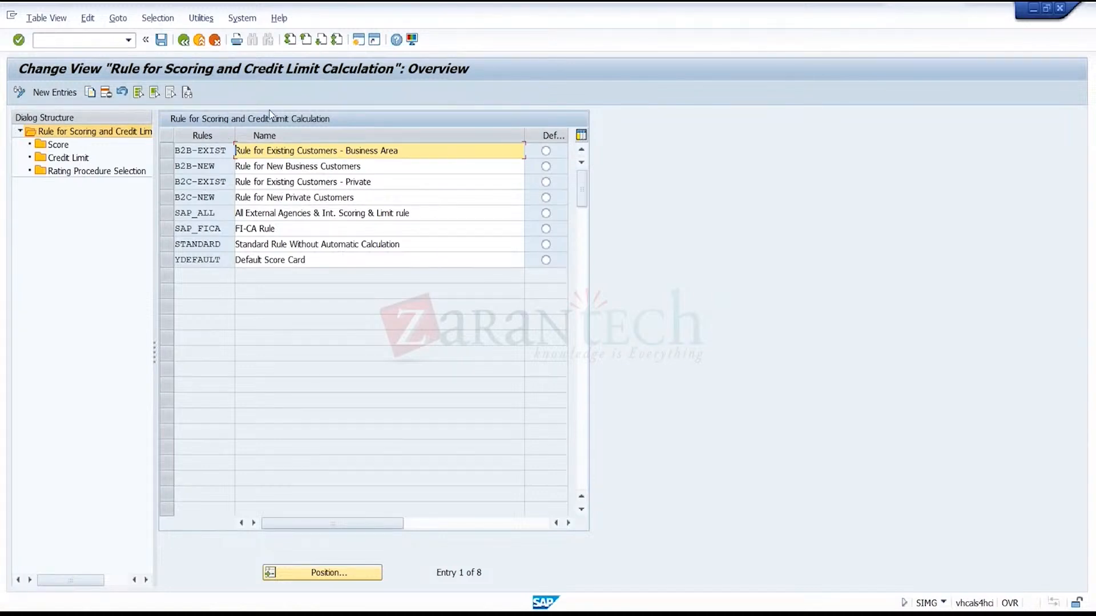
{"action": "left_click", "coordinate": [165, 151]}
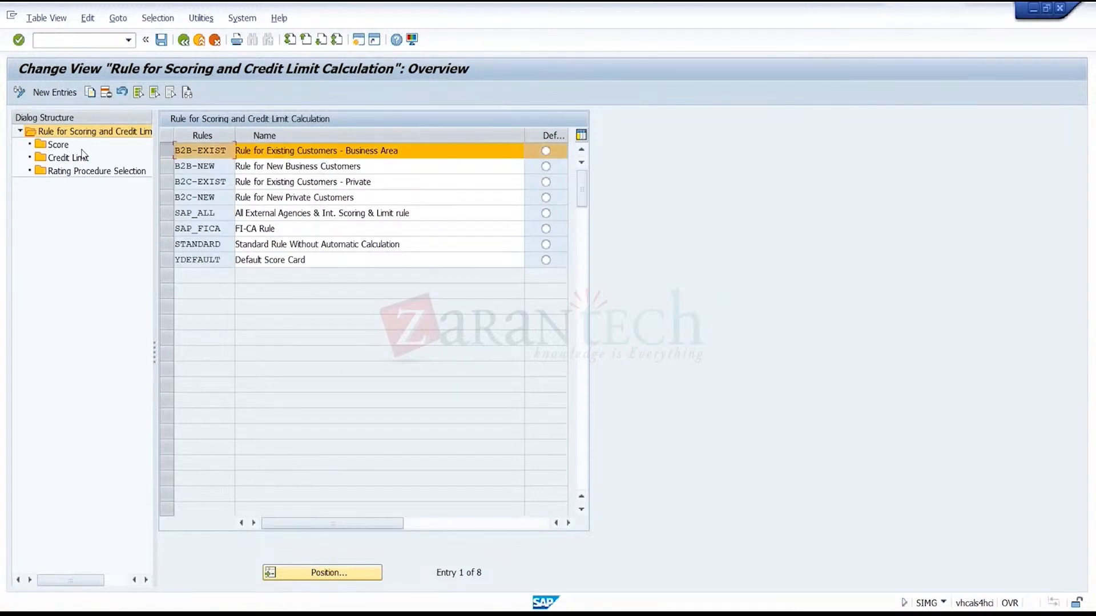
{"action": "double_click", "coordinate": [58, 145]}
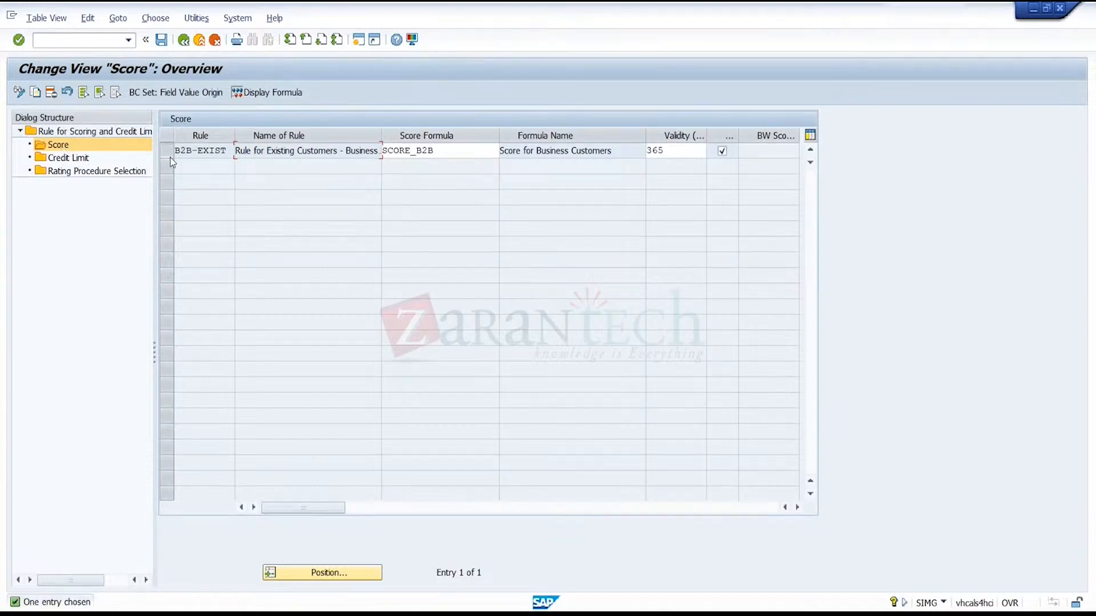
{"action": "left_click", "coordinate": [169, 154]}
{"action": "double_click", "coordinate": [67, 158]}
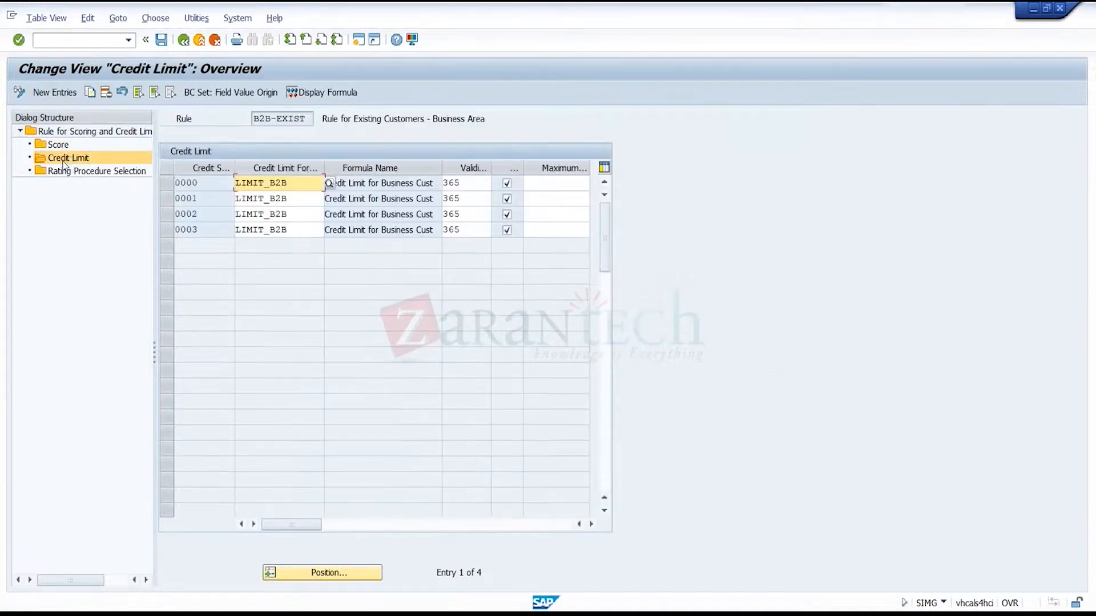
{"action": "left_click", "coordinate": [183, 40]}
{"action": "left_click", "coordinate": [183, 42]}
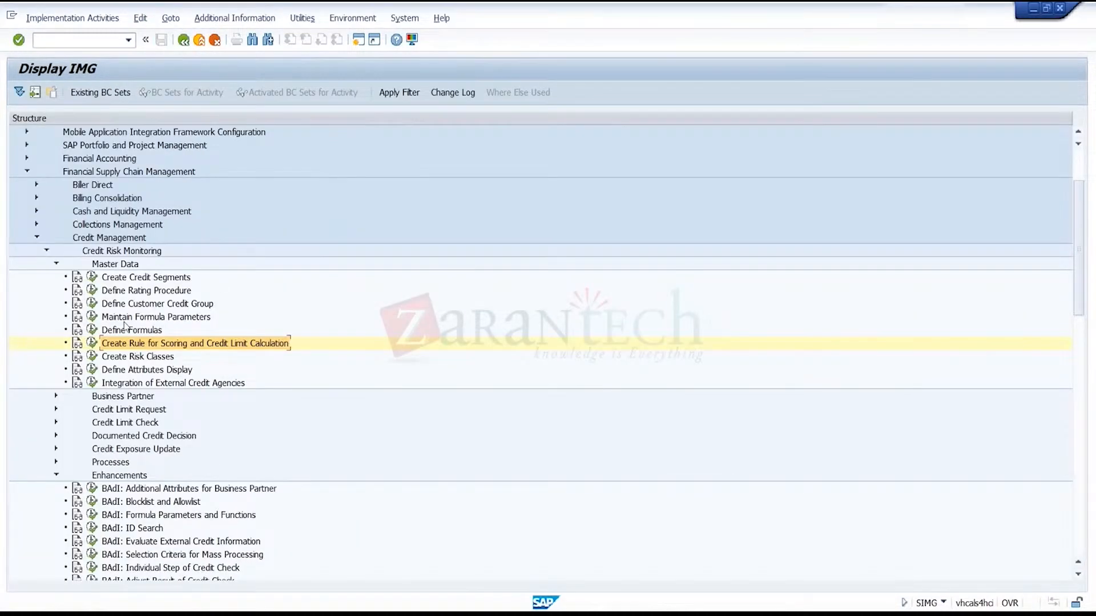
- Open the SCORE_B2B formula from Define Formulas in the formula editor and look through its available fields
{"action": "left_click", "coordinate": [93, 330]}
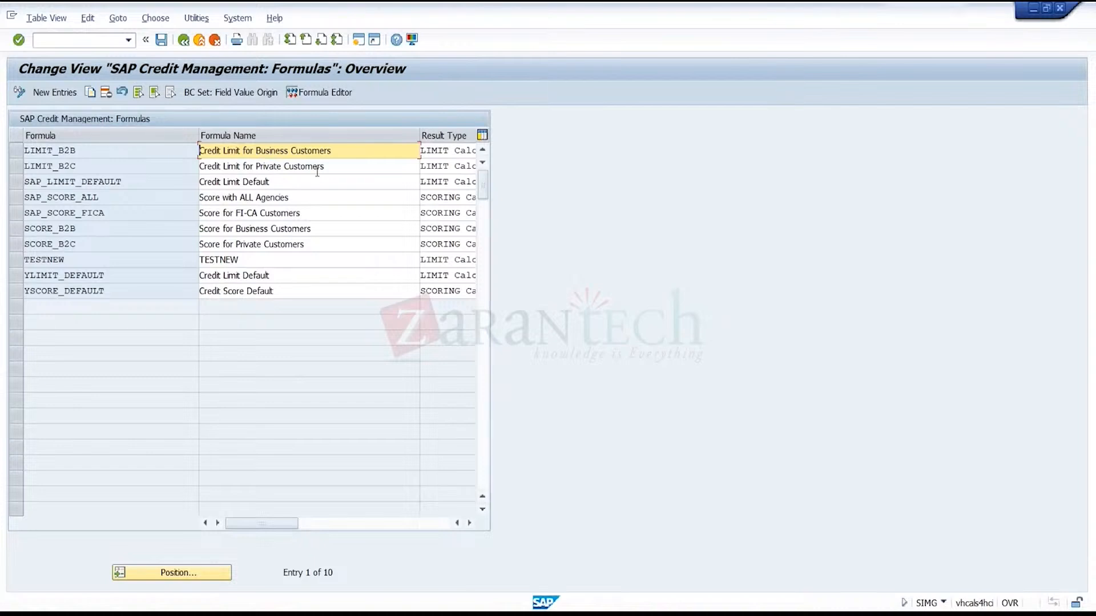
{"action": "left_click", "coordinate": [18, 229]}
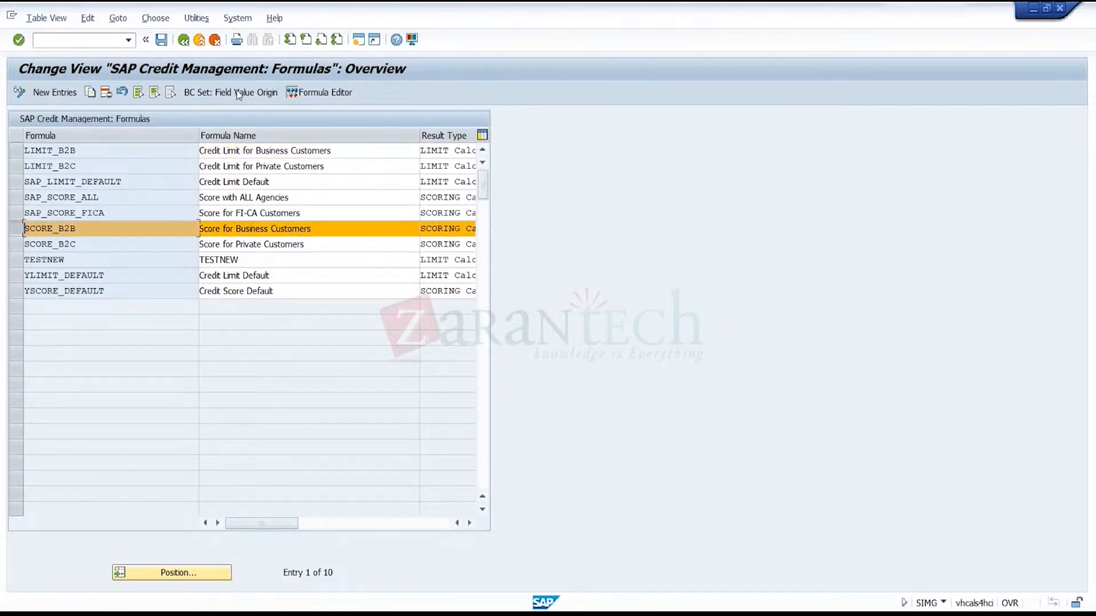
{"action": "left_click", "coordinate": [312, 97]}
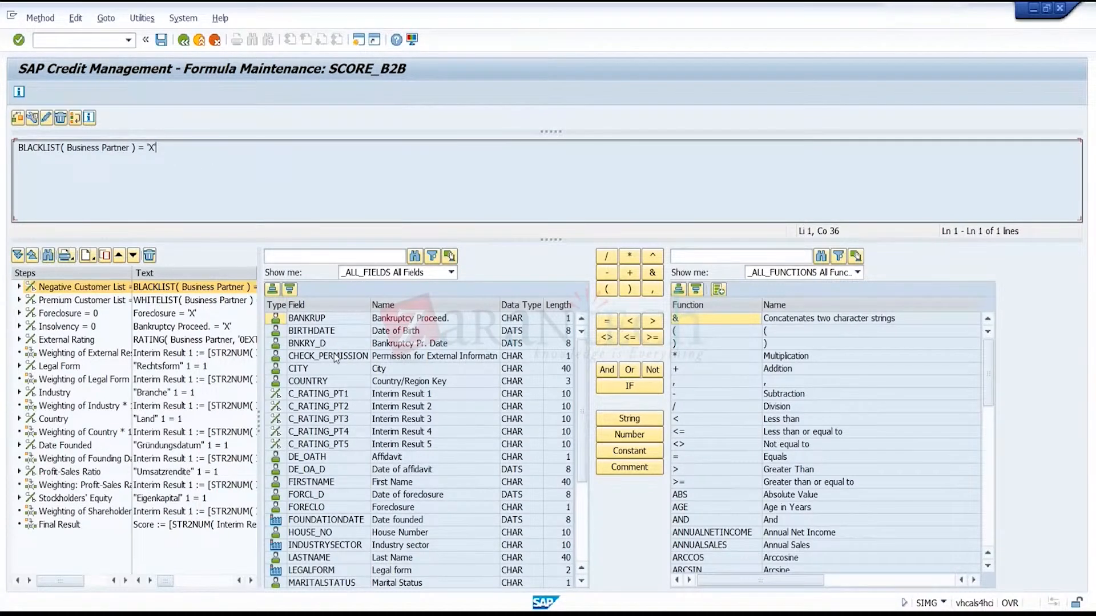
{"action": "left_click", "coordinate": [578, 544]}
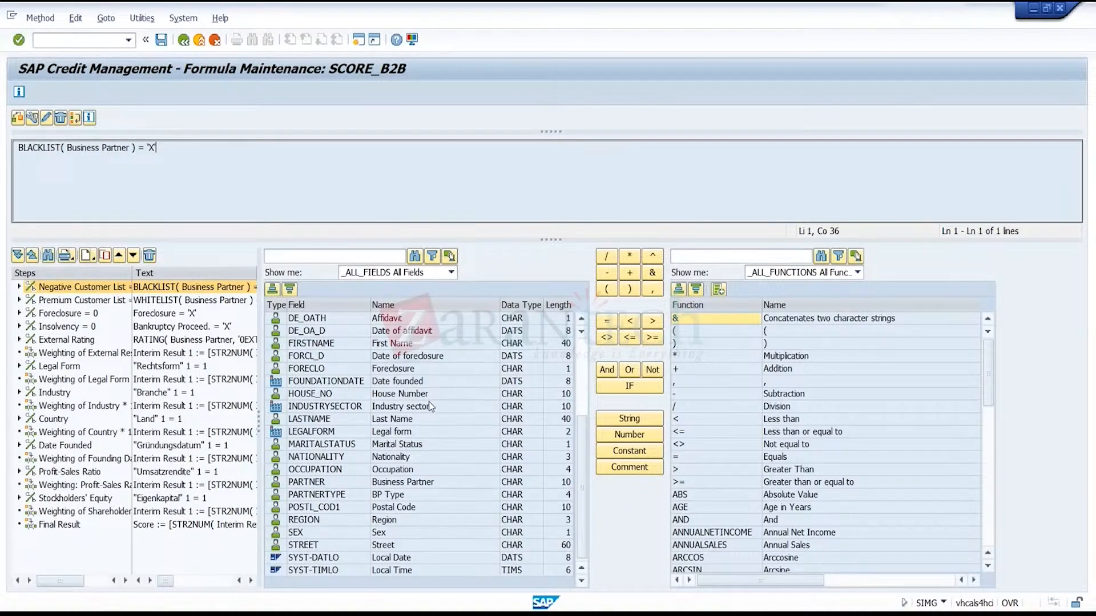
- Try adding the Affidavit field to the BLACKLIST expression of SCORE_B2B, and leave the formula editor without saving
{"action": "left_click", "coordinate": [308, 323]}
{"action": "left_click", "coordinate": [272, 290]}
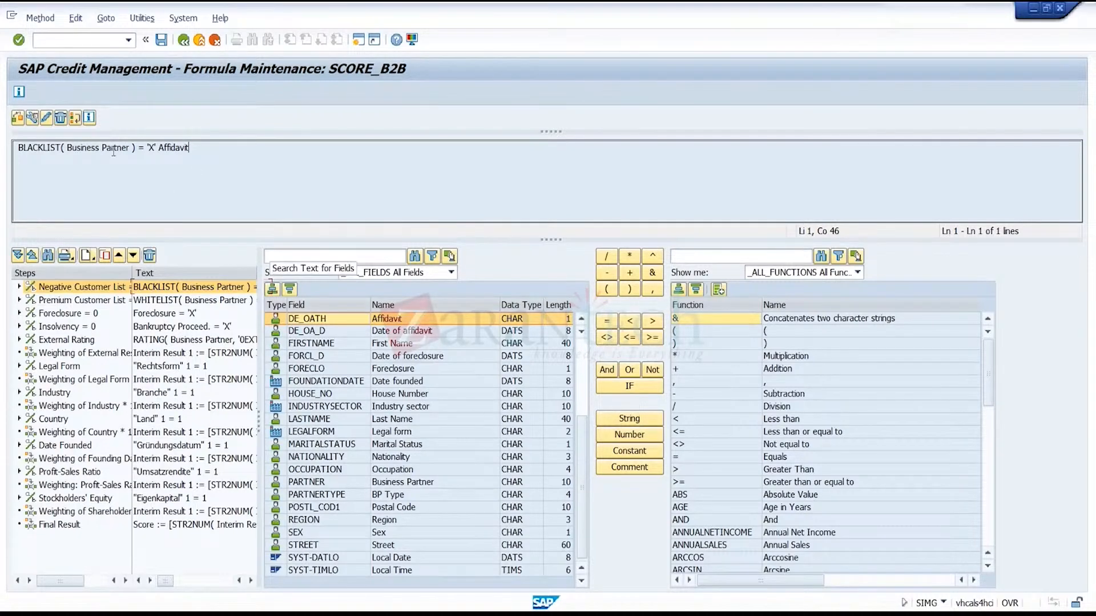
{"action": "left_click", "coordinate": [184, 41]}
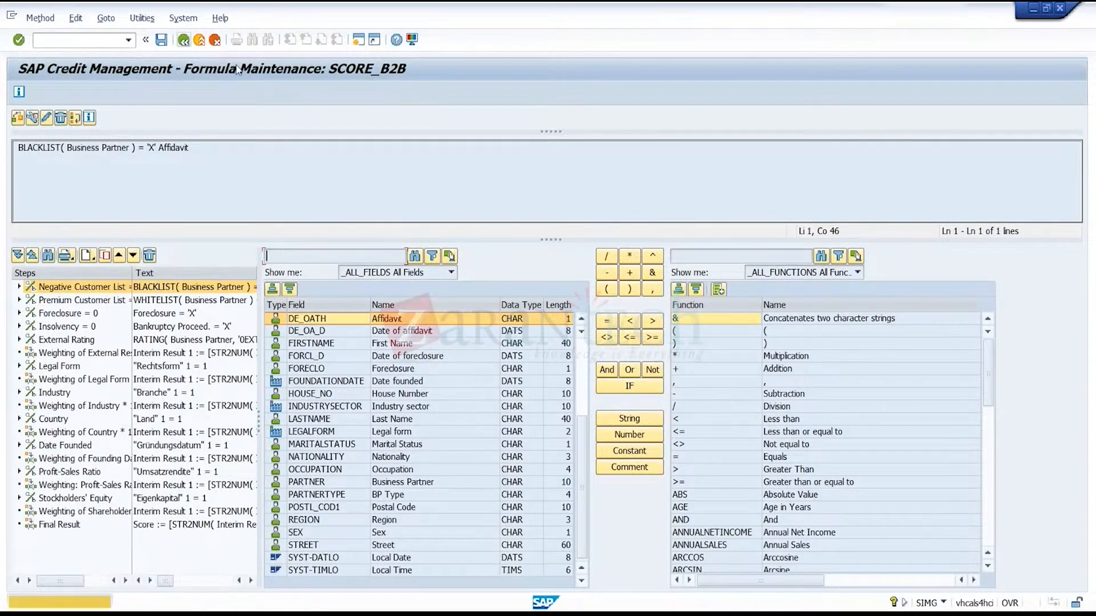
{"action": "left_click", "coordinate": [207, 47]}
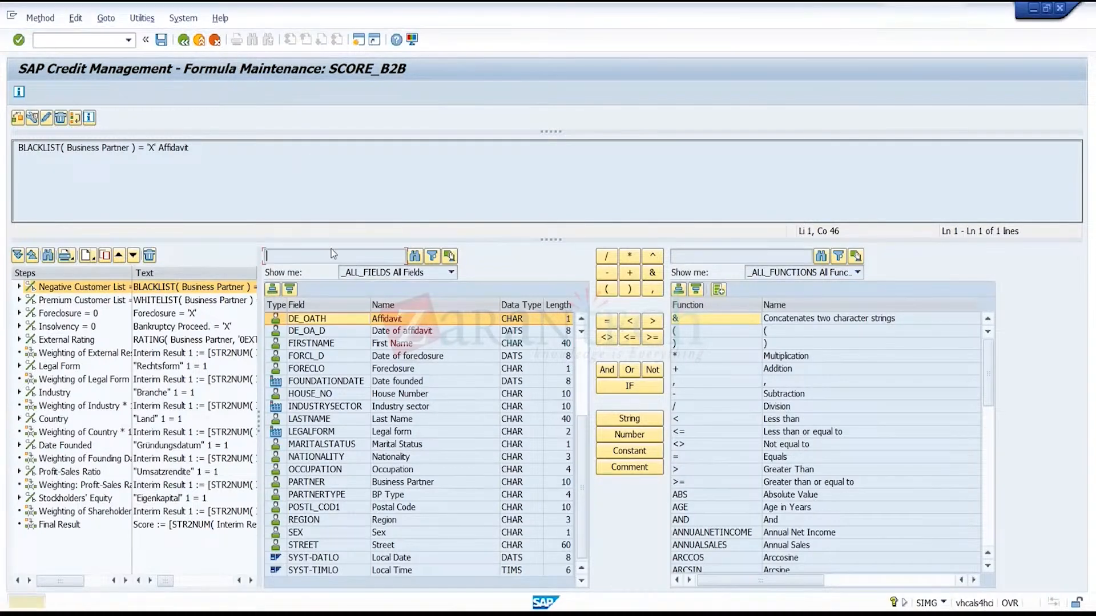
{"action": "key", "text": "F3"}
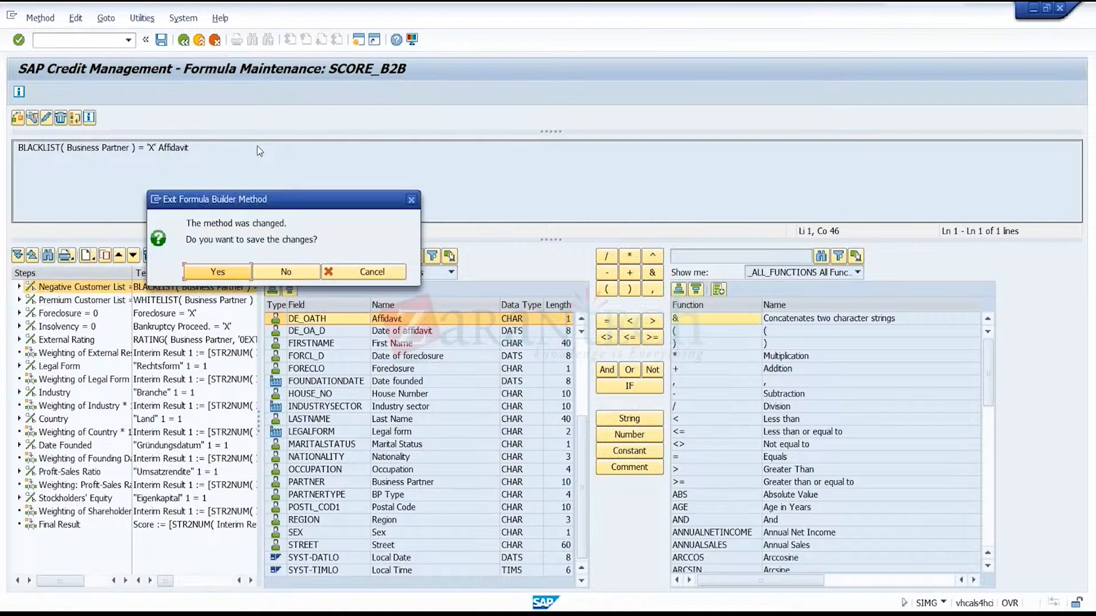
{"action": "left_click", "coordinate": [287, 273]}
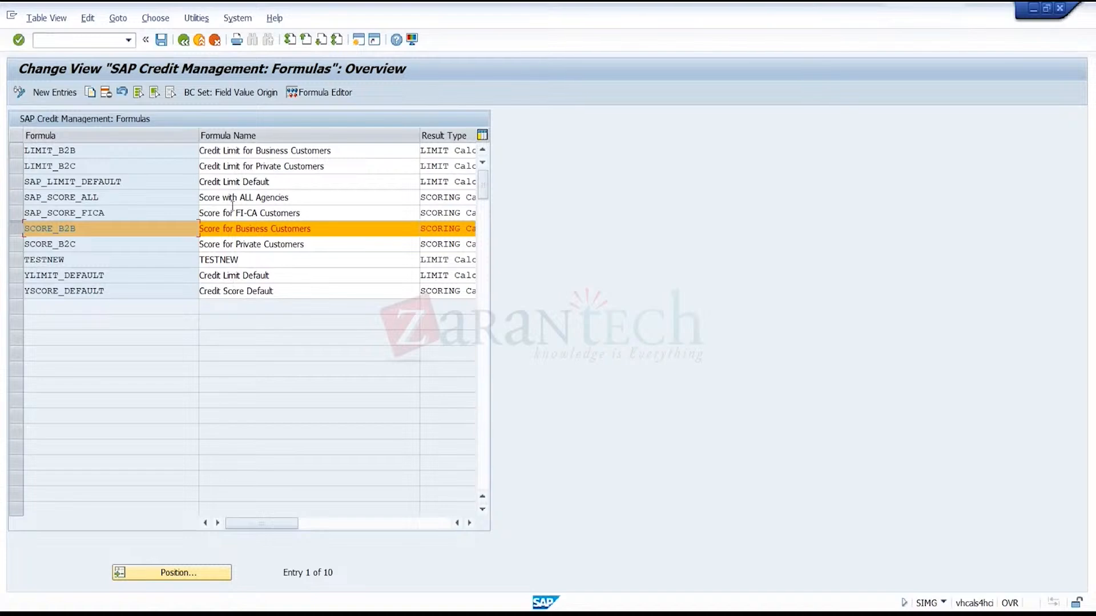
- Reopen SCORE_B2B in the formula editor, switch to the business partner window, and examine the Credit Profile in its general data
{"action": "left_click", "coordinate": [329, 94]}
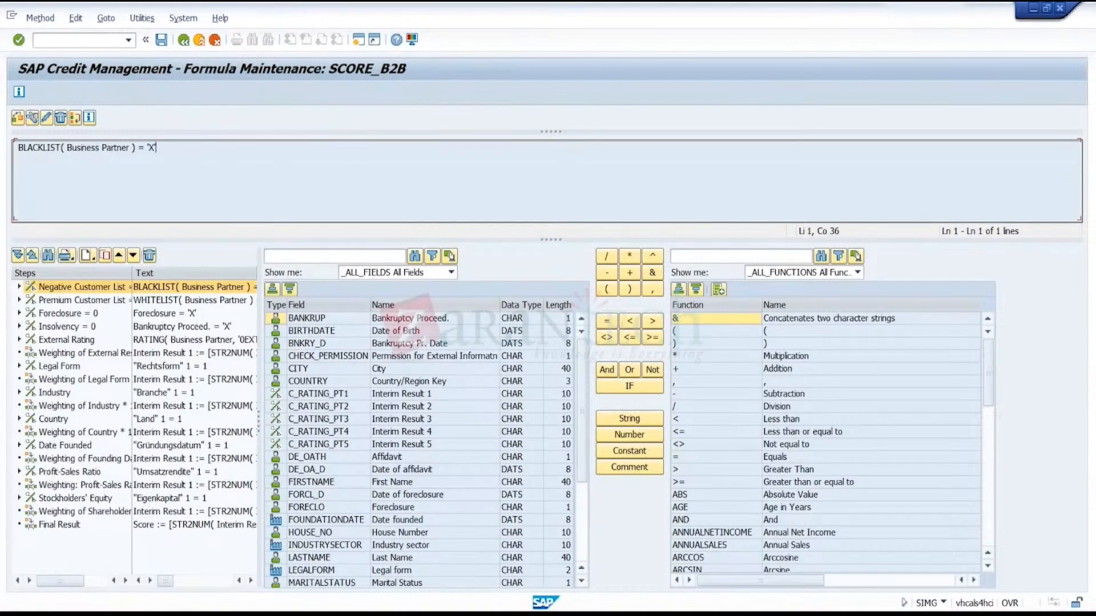
{"action": "mouse_move", "coordinate": [762, 614]}
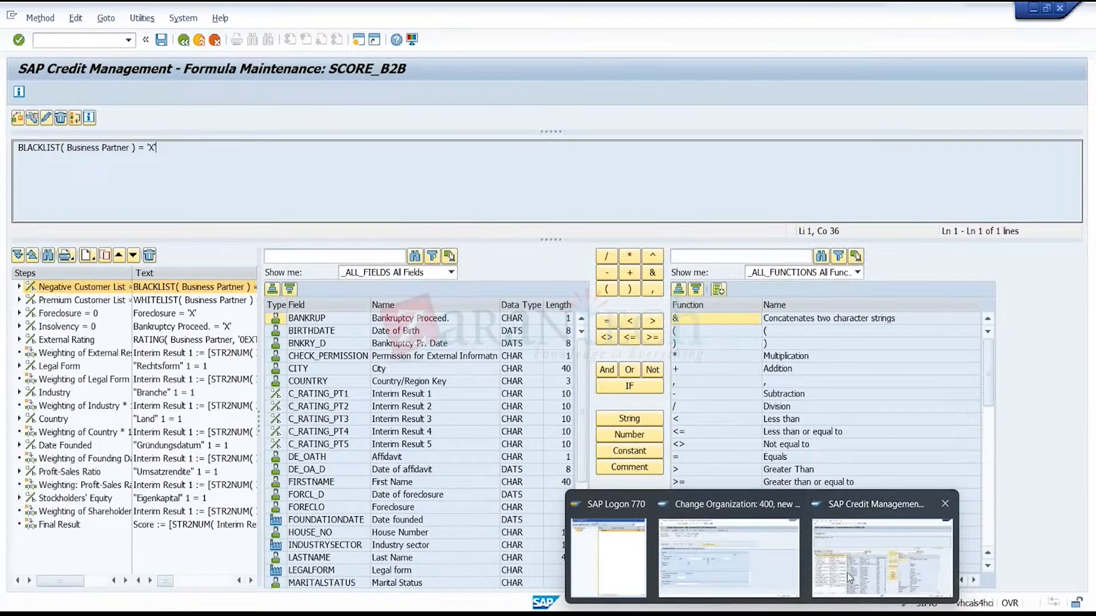
{"action": "left_click", "coordinate": [733, 551]}
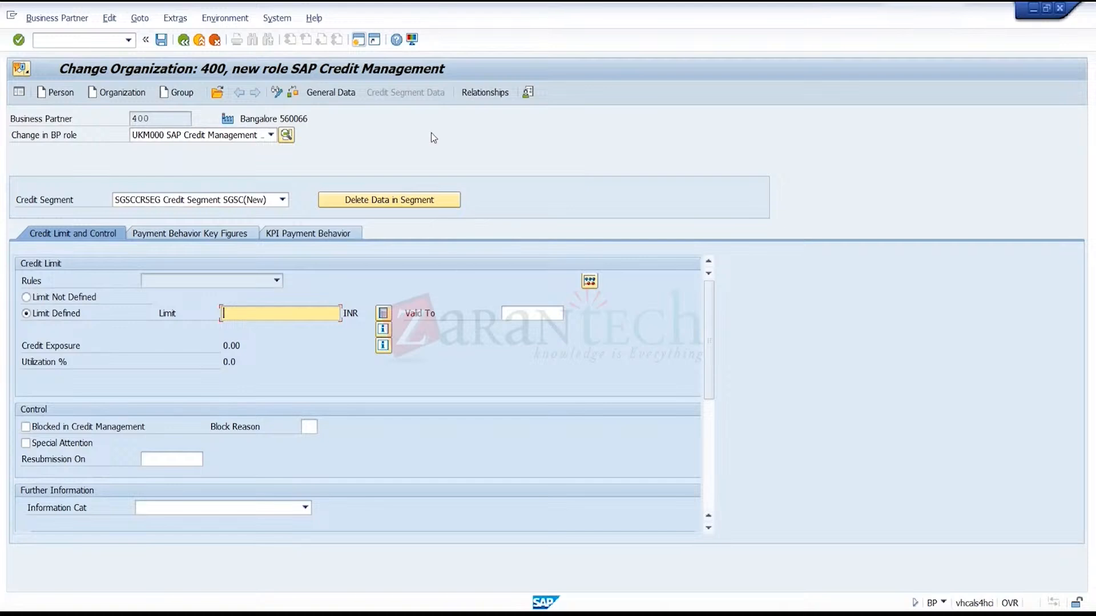
{"action": "left_click", "coordinate": [335, 95]}
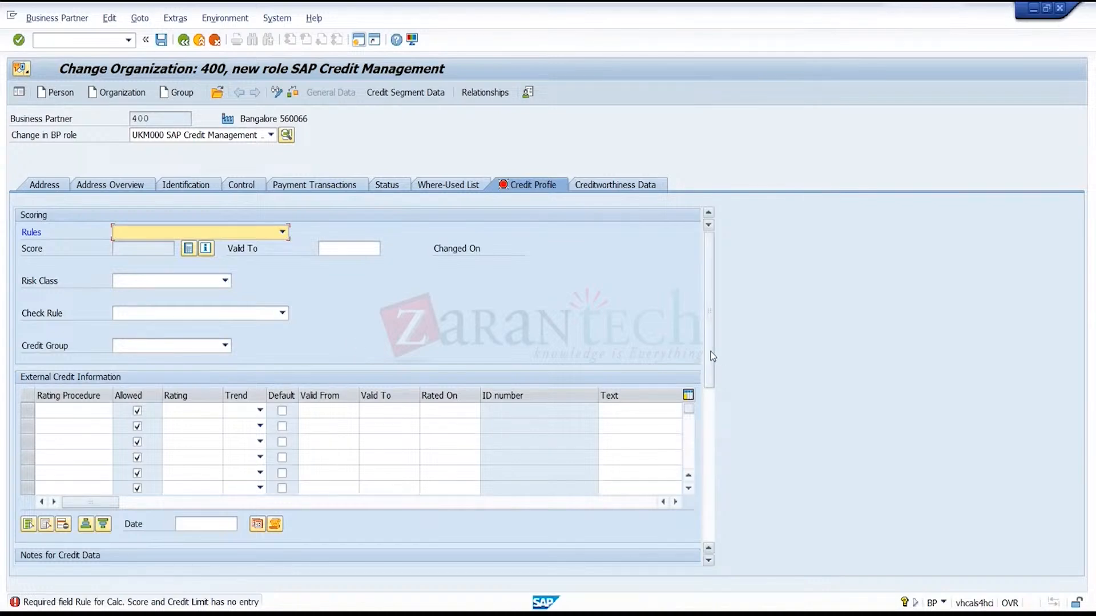
{"action": "left_click_drag", "start_coordinate": [712, 357], "coordinate": [716, 509]}
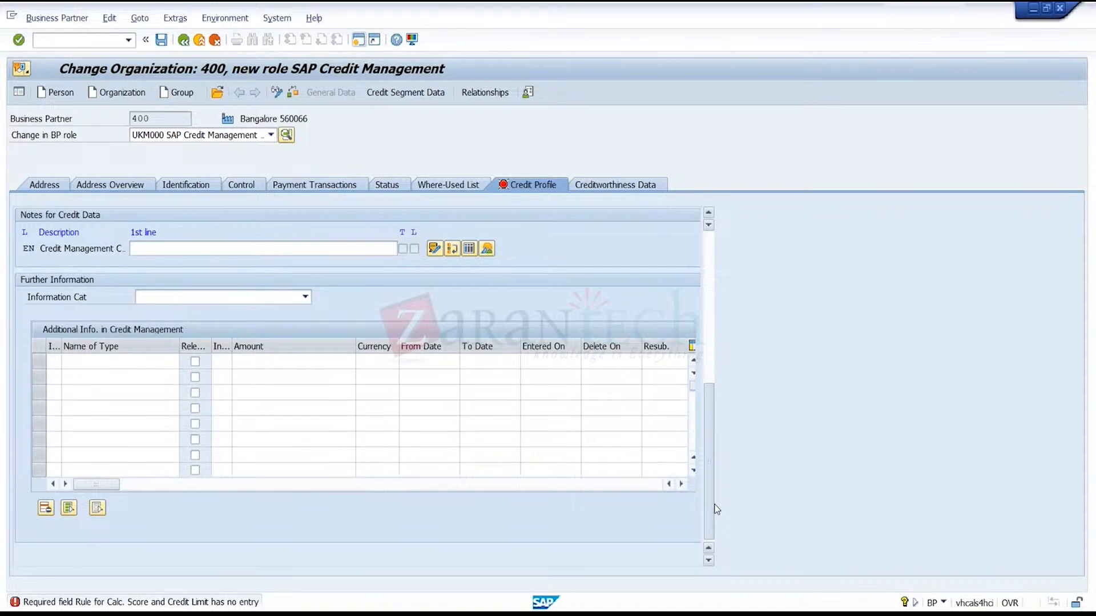
{"action": "mouse_move", "coordinate": [730, 613]}
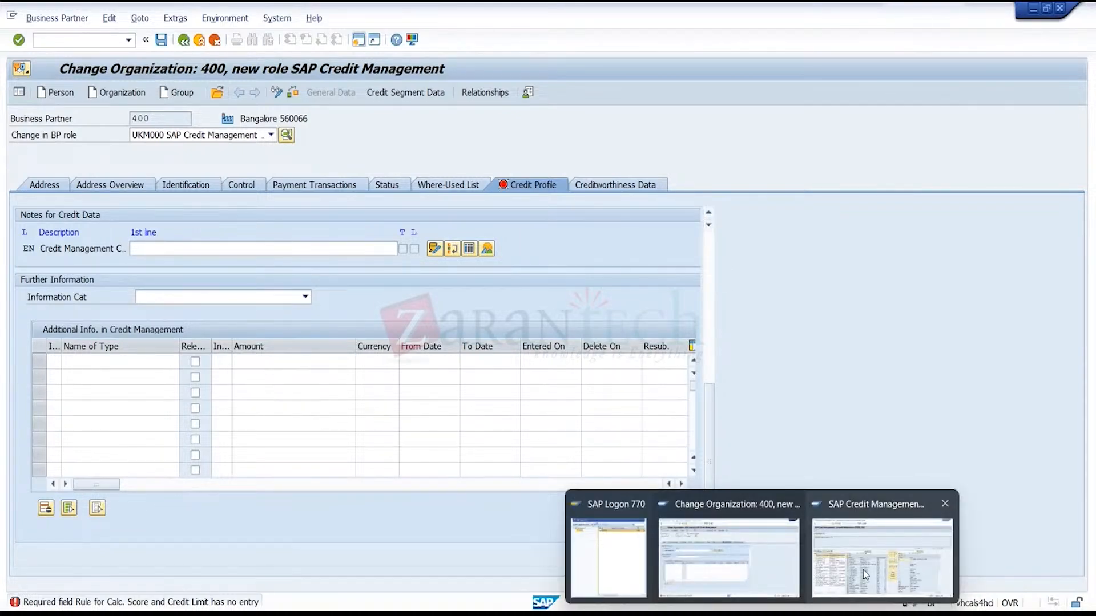
- Switch back to the SCORE_B2B formula editor, look at its Bankruptcy Proceed. field, and return to the formulas list
{"action": "left_click", "coordinate": [863, 569]}
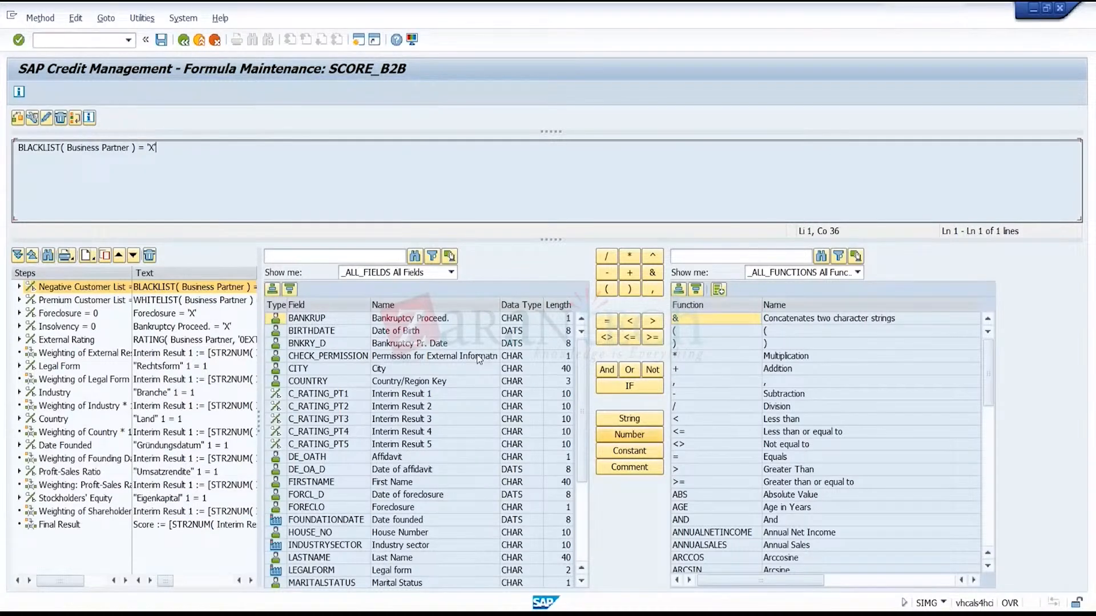
{"action": "left_click", "coordinate": [410, 321]}
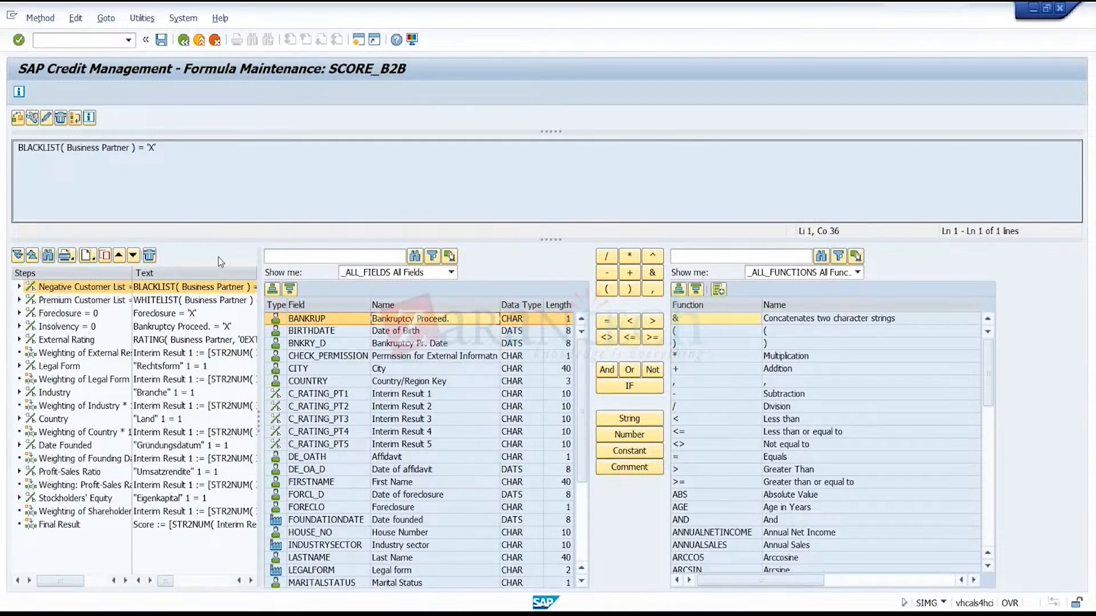
{"action": "left_click", "coordinate": [182, 43]}
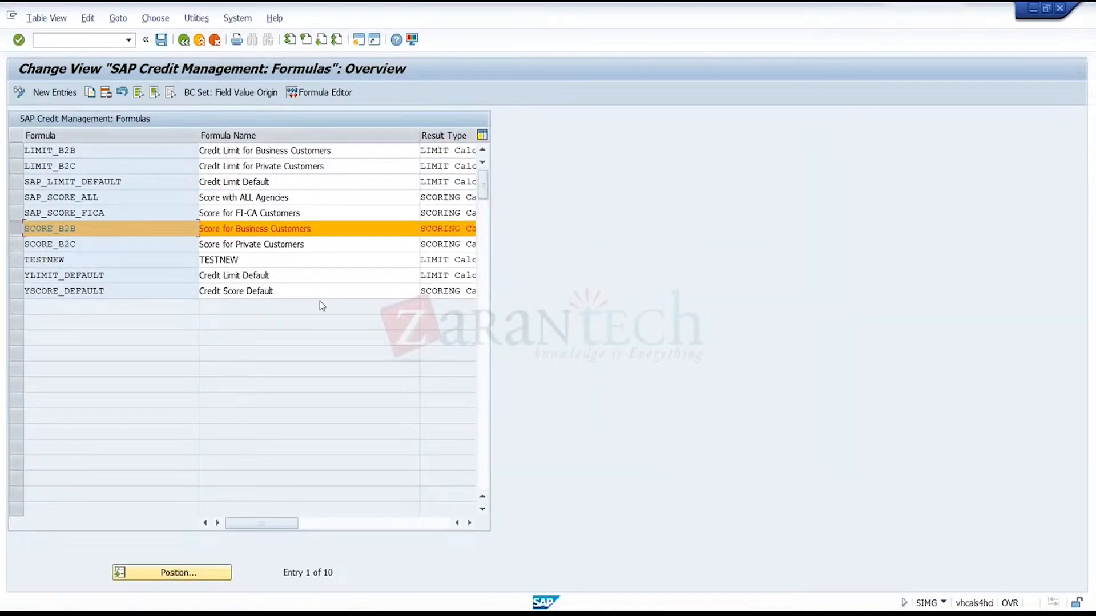
- View the steps of formula SCORE_B2C for private customers in the formula editor, and return to the IMG structure
{"action": "left_click", "coordinate": [16, 228]}
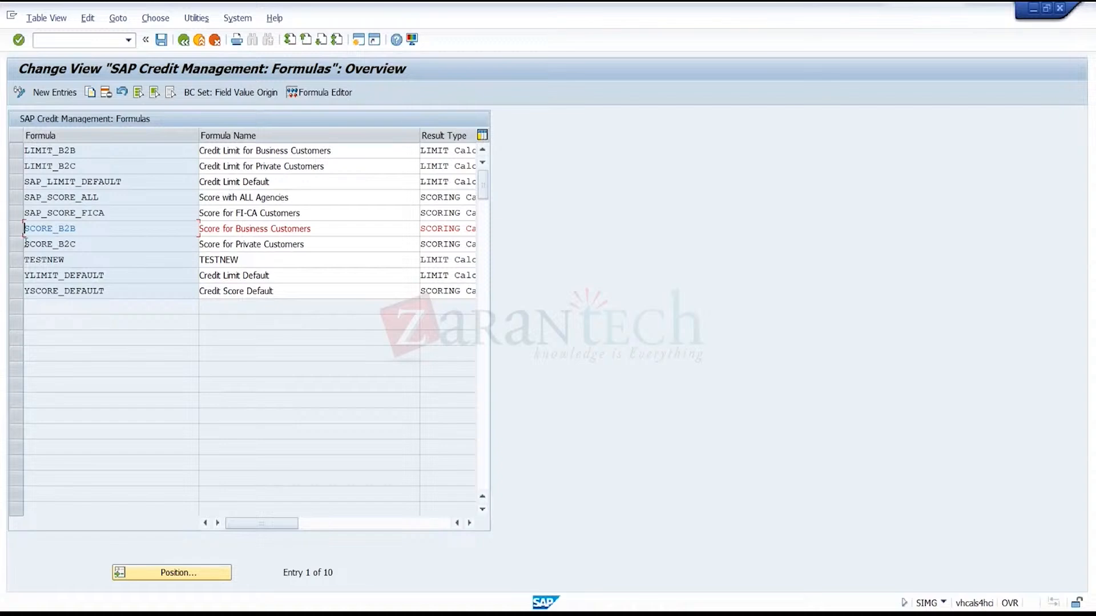
{"action": "left_click", "coordinate": [12, 244]}
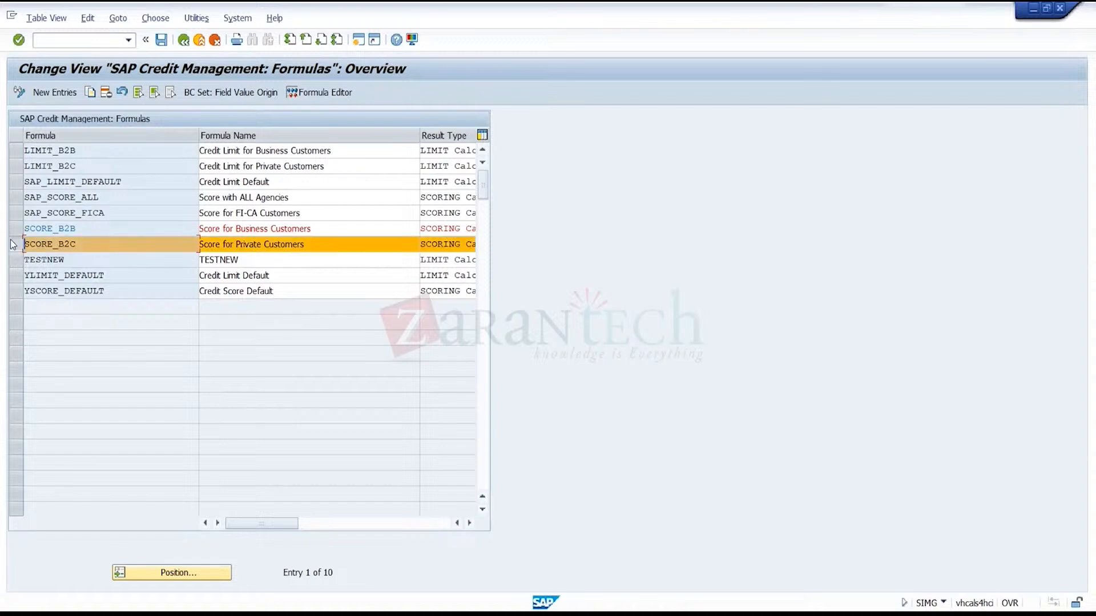
{"action": "left_click", "coordinate": [322, 93]}
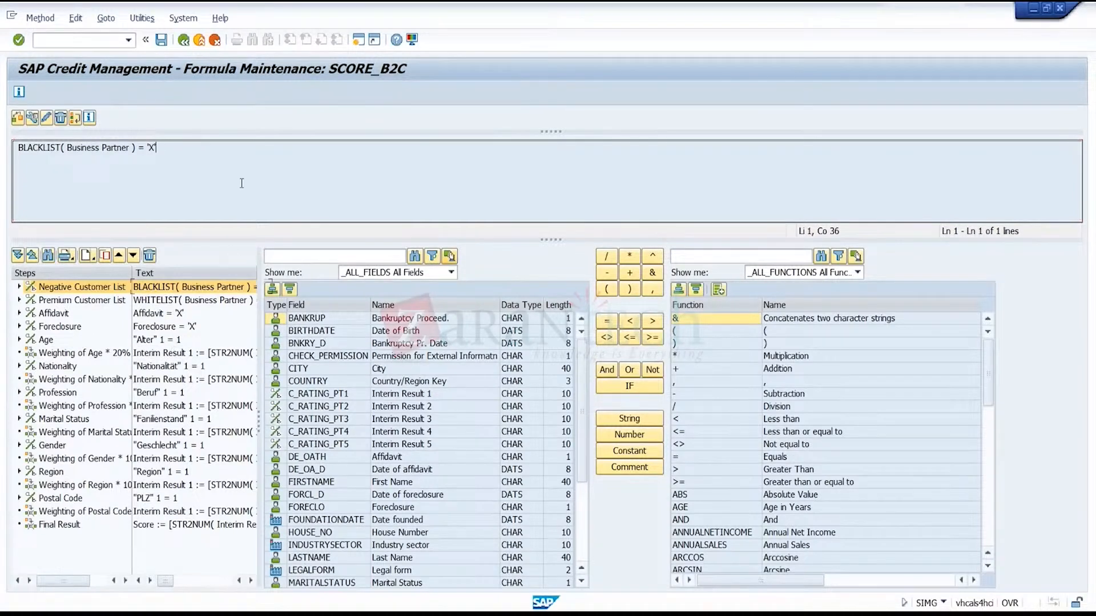
{"action": "left_click", "coordinate": [197, 40]}
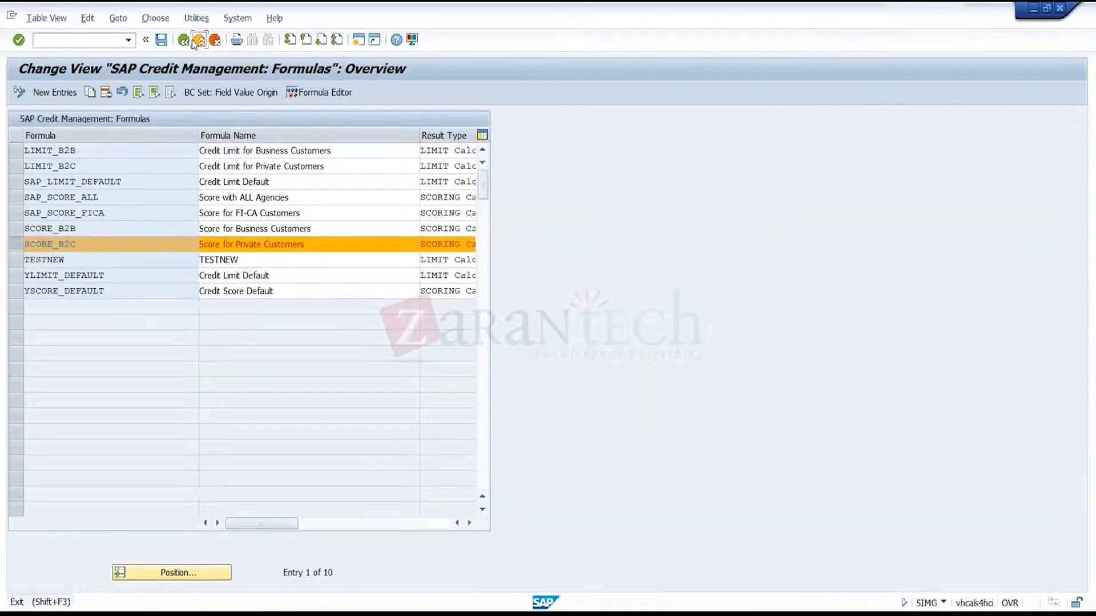
{"action": "left_click", "coordinate": [197, 42]}
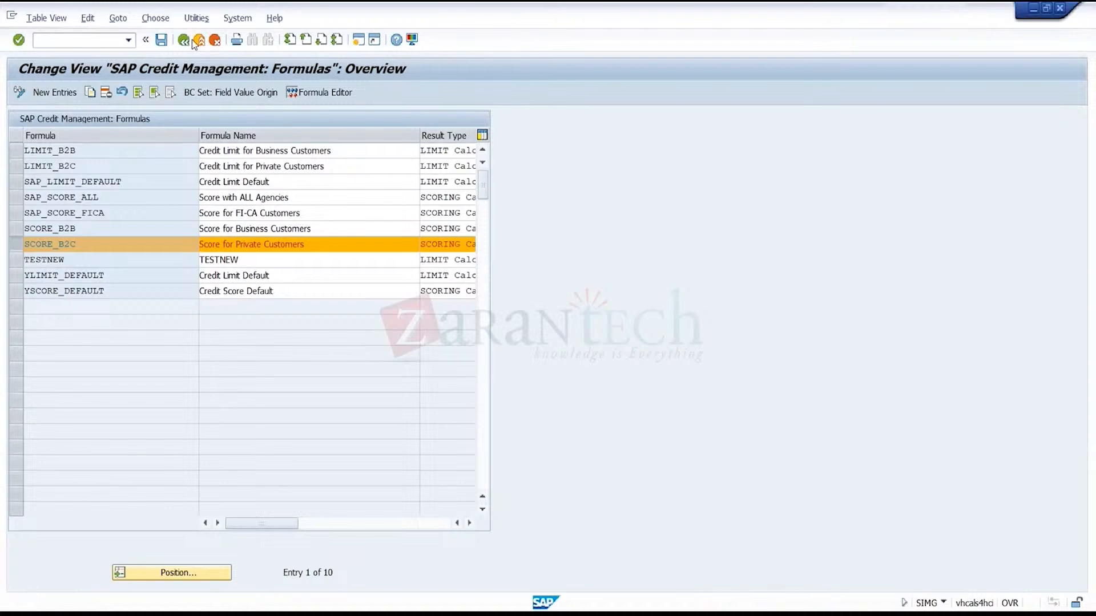
{"action": "left_click", "coordinate": [286, 272]}
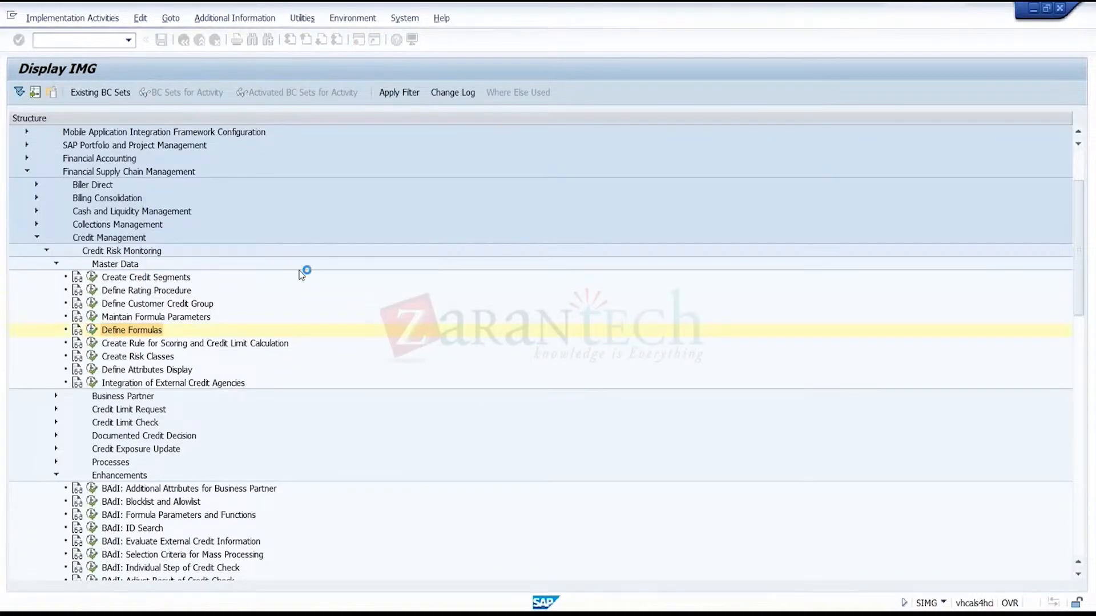
- Open Create Rule for Scoring and Credit Limit Calculation from the Credit Risk Monitoring master data
{"action": "left_click", "coordinate": [259, 345]}
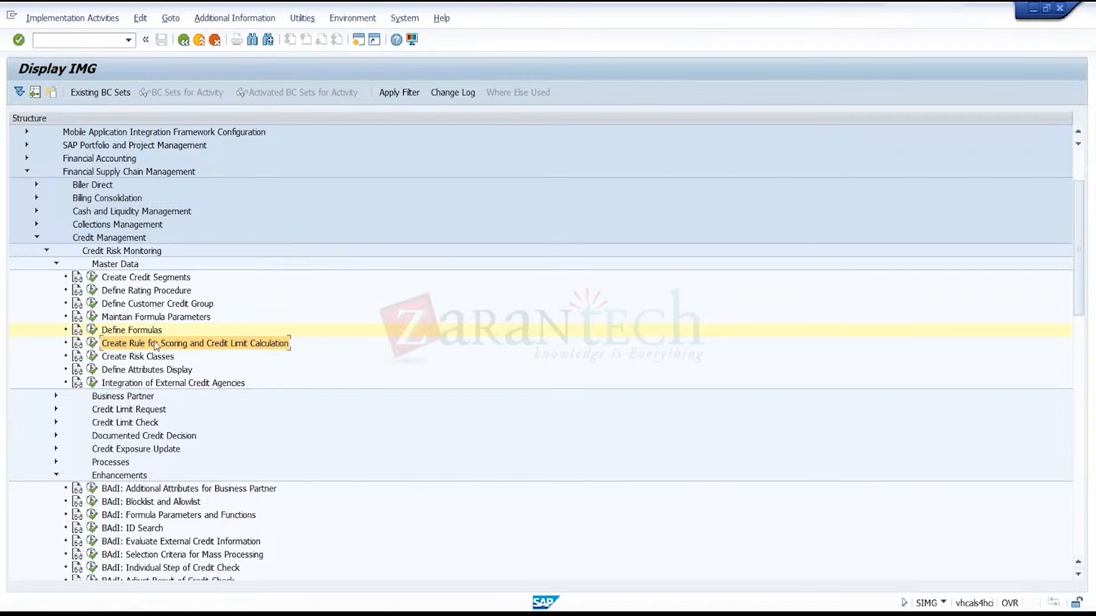
{"action": "left_click", "coordinate": [90, 344]}
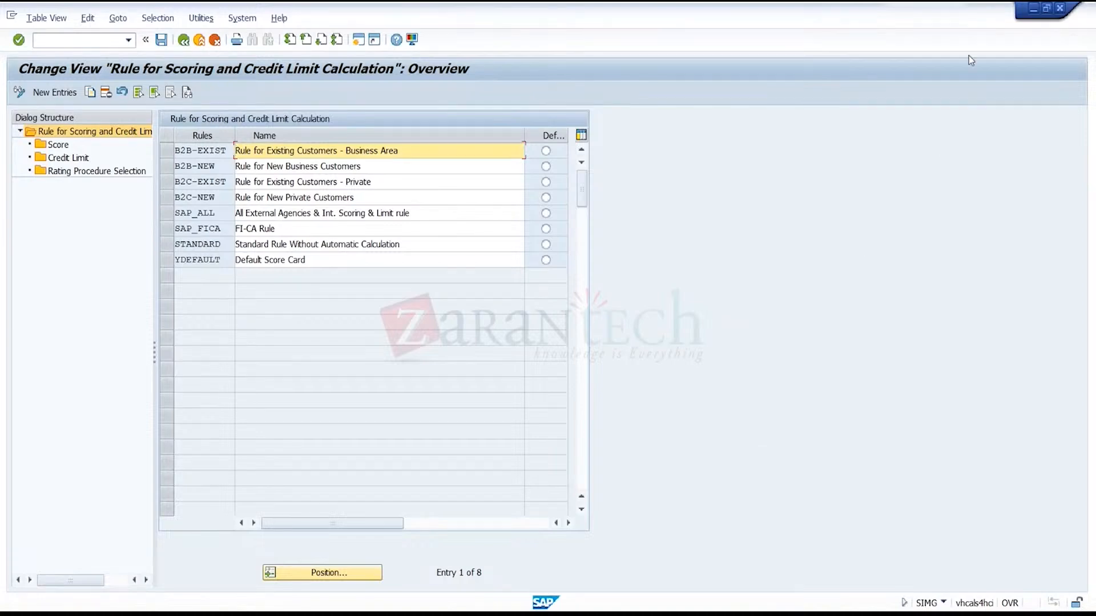
{"action": "left_click", "coordinate": [1035, 11]}
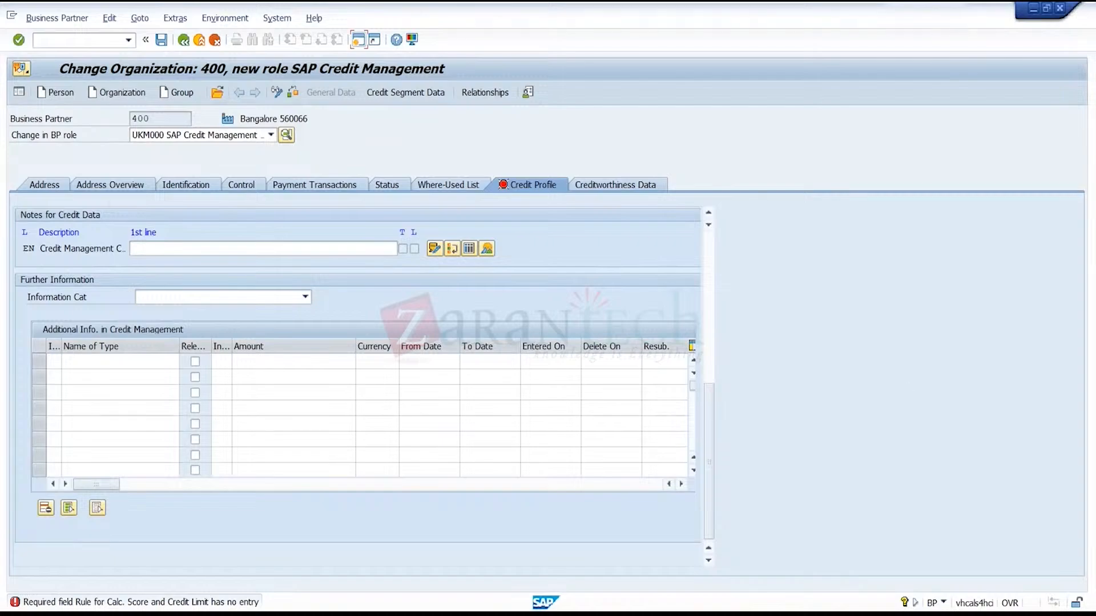
{"action": "mouse_move", "coordinate": [856, 615]}
{"action": "left_click", "coordinate": [854, 548]}
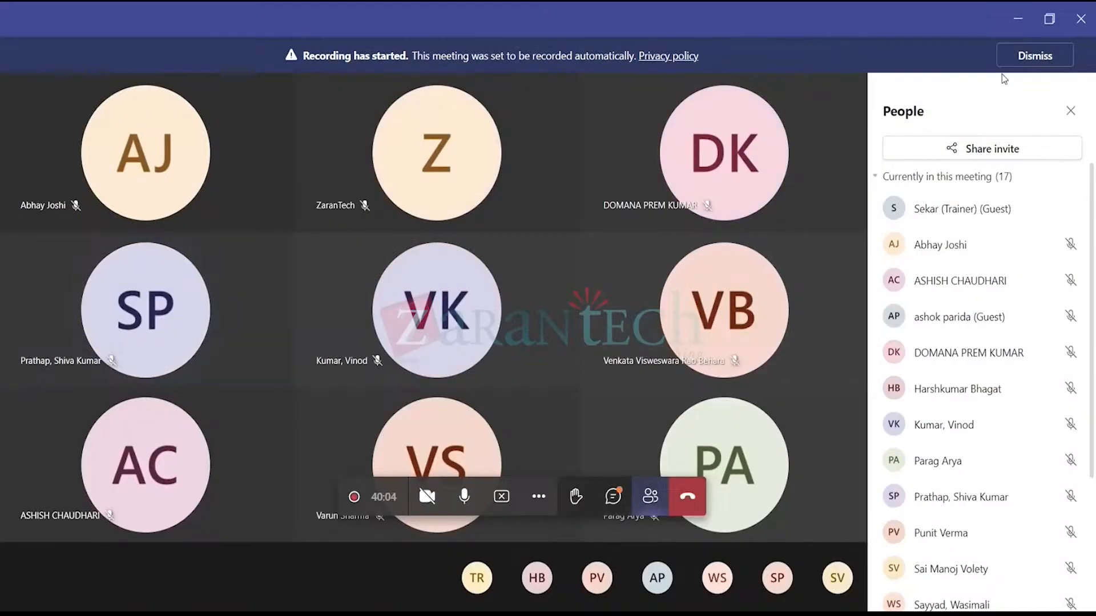
{"action": "left_click", "coordinate": [1019, 20]}
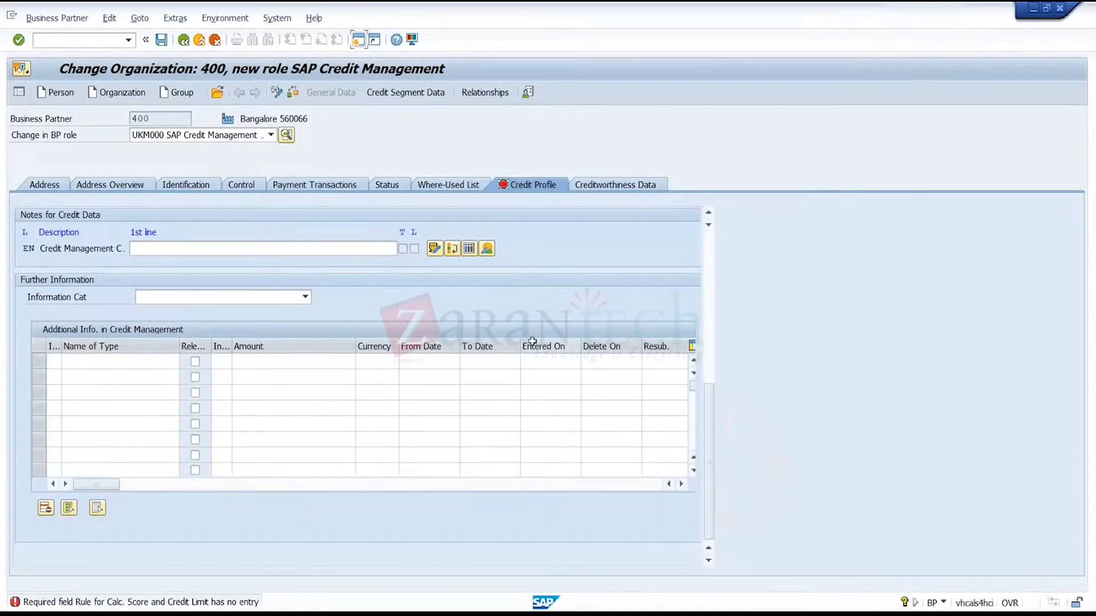
{"action": "mouse_move", "coordinate": [765, 615]}
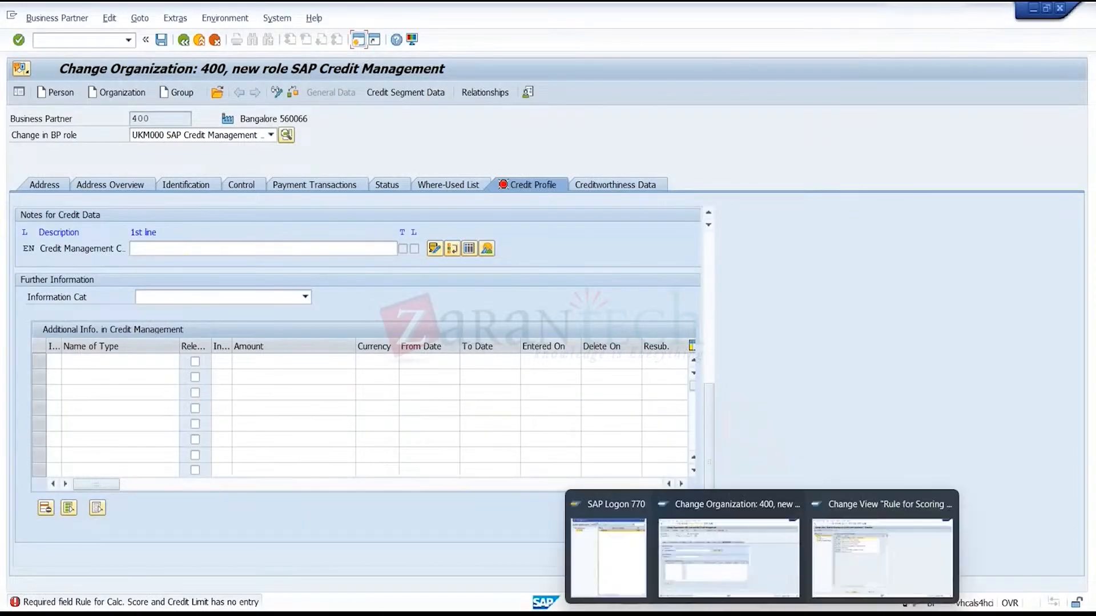
{"action": "left_click", "coordinate": [858, 573]}
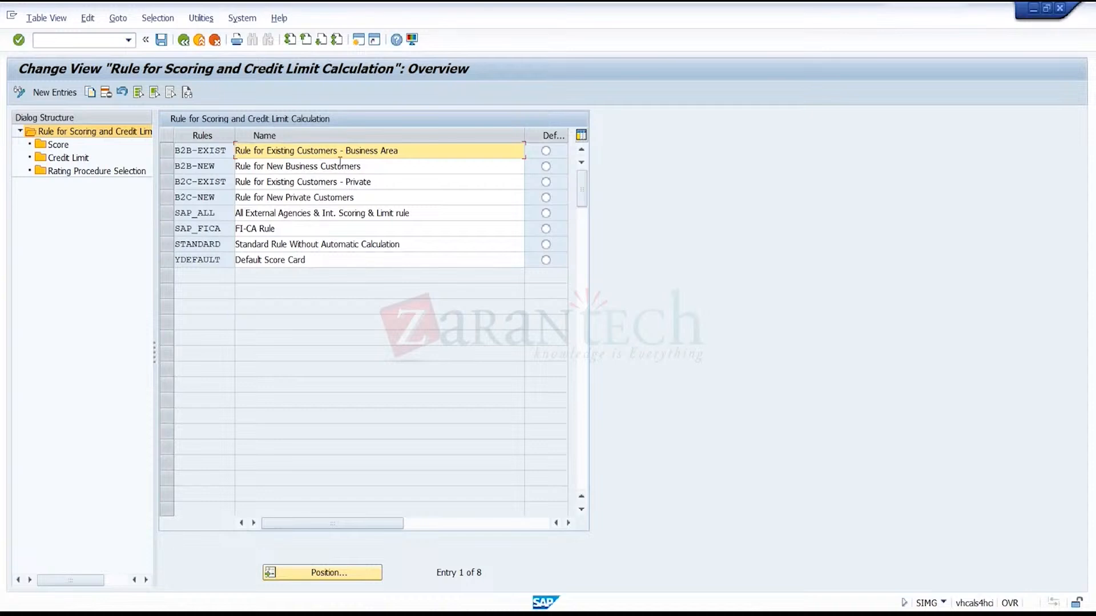
- Open the Score settings of rule B2B-NEW and examine its score formula and validity period
{"action": "left_click", "coordinate": [317, 166]}
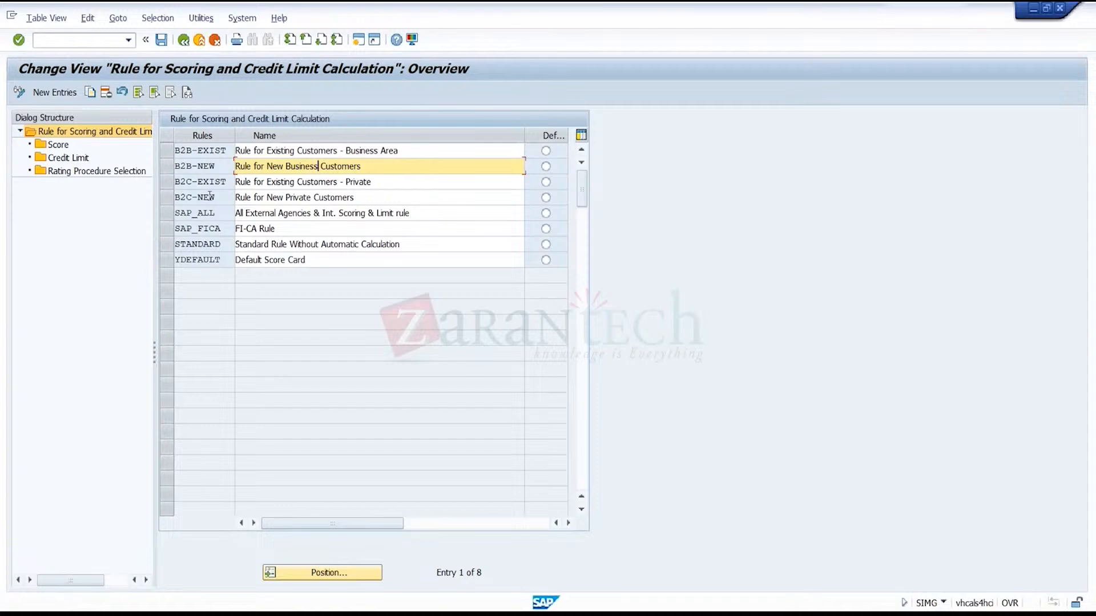
{"action": "left_click", "coordinate": [166, 167]}
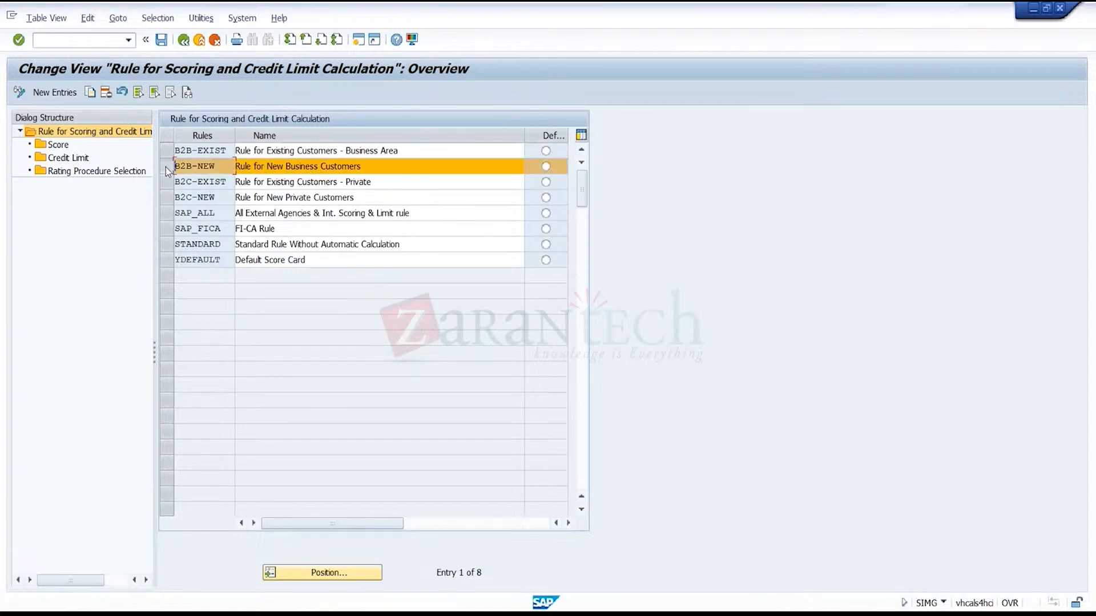
{"action": "double_click", "coordinate": [59, 146]}
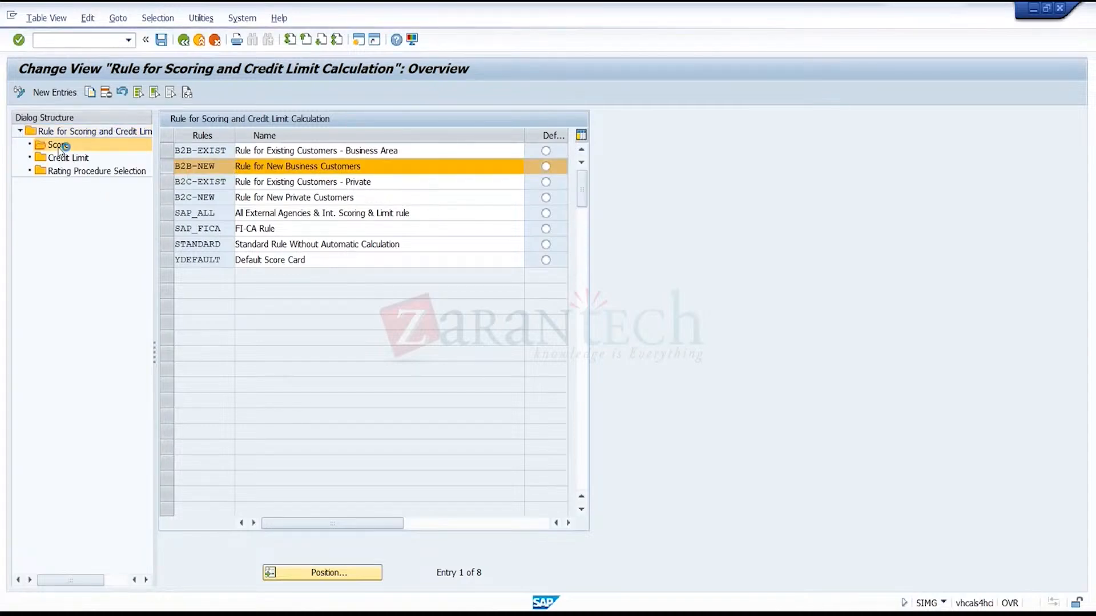
{"action": "left_click", "coordinate": [454, 152]}
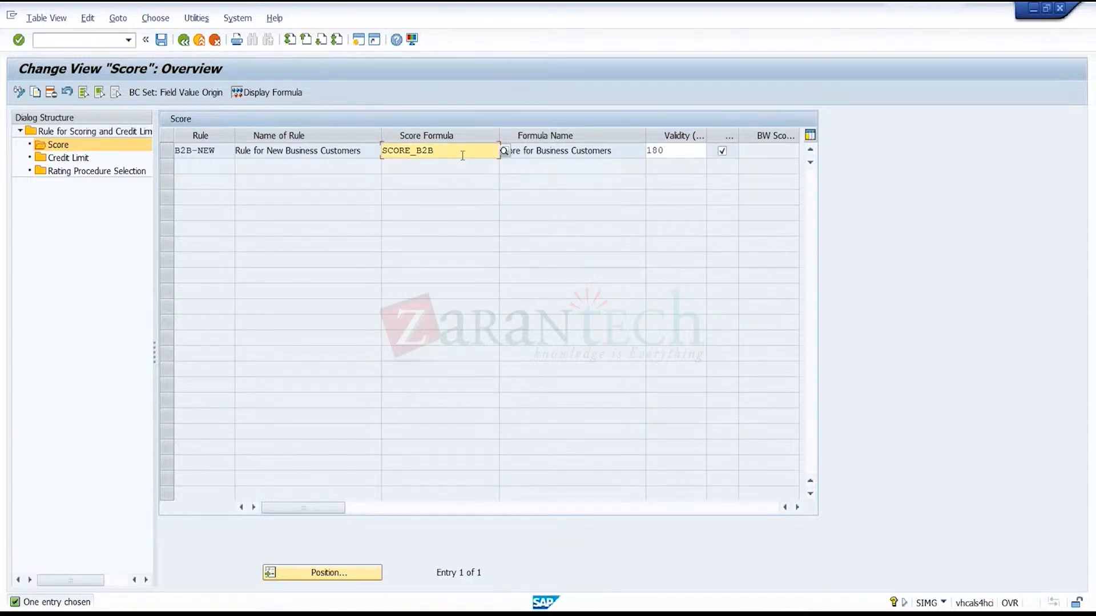
{"action": "left_click", "coordinate": [686, 151]}
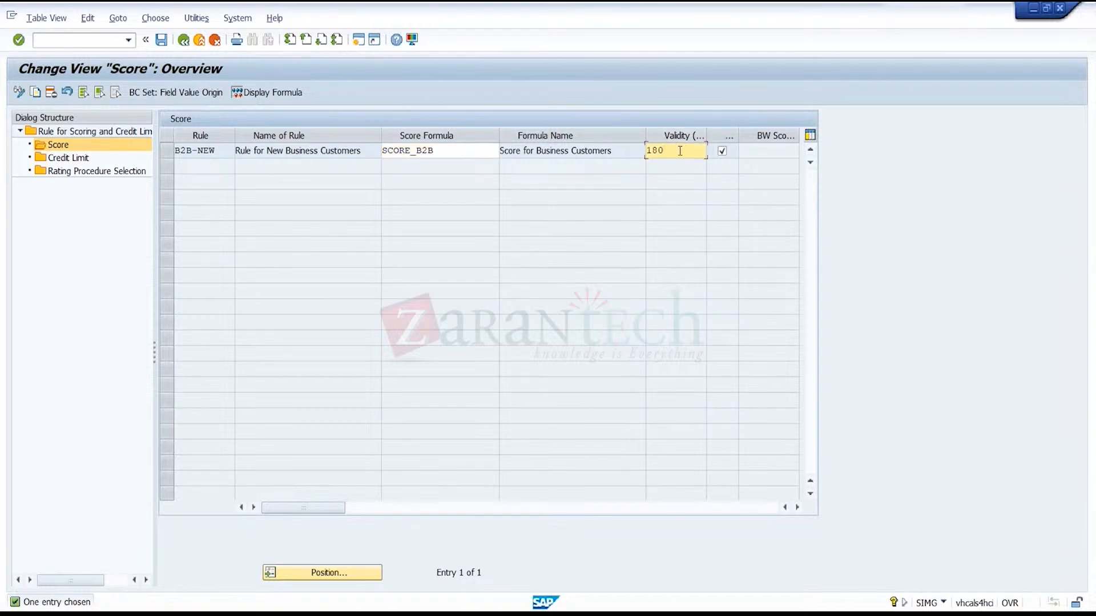
{"action": "left_click", "coordinate": [165, 152]}
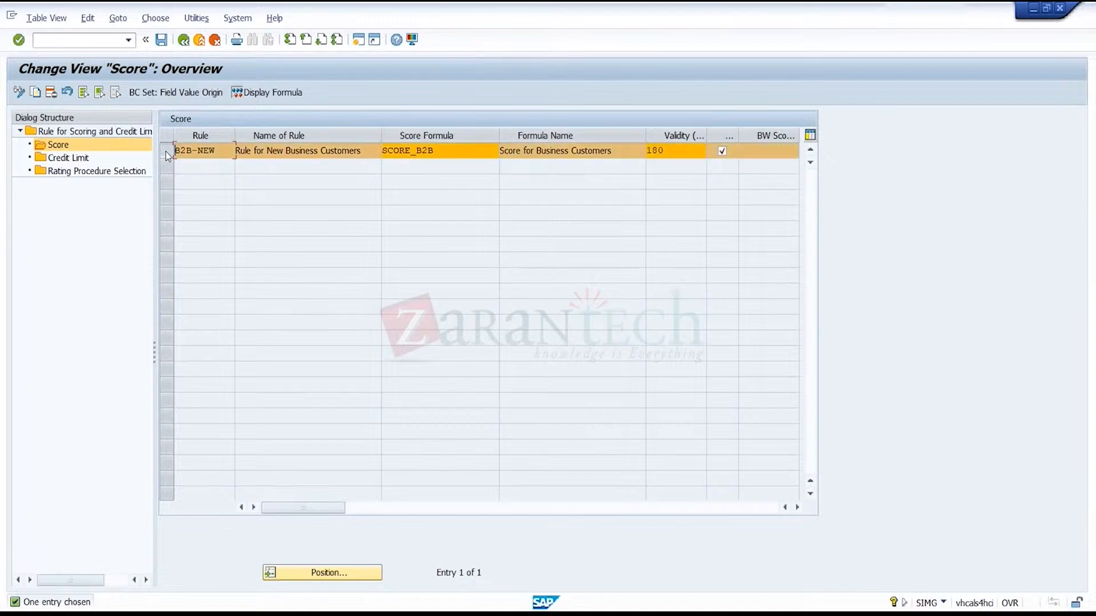
- View the Credit Limit and Rating Procedure Selection settings of rule B2B-NEW, and return to the IMG structure
{"action": "left_click", "coordinate": [67, 159]}
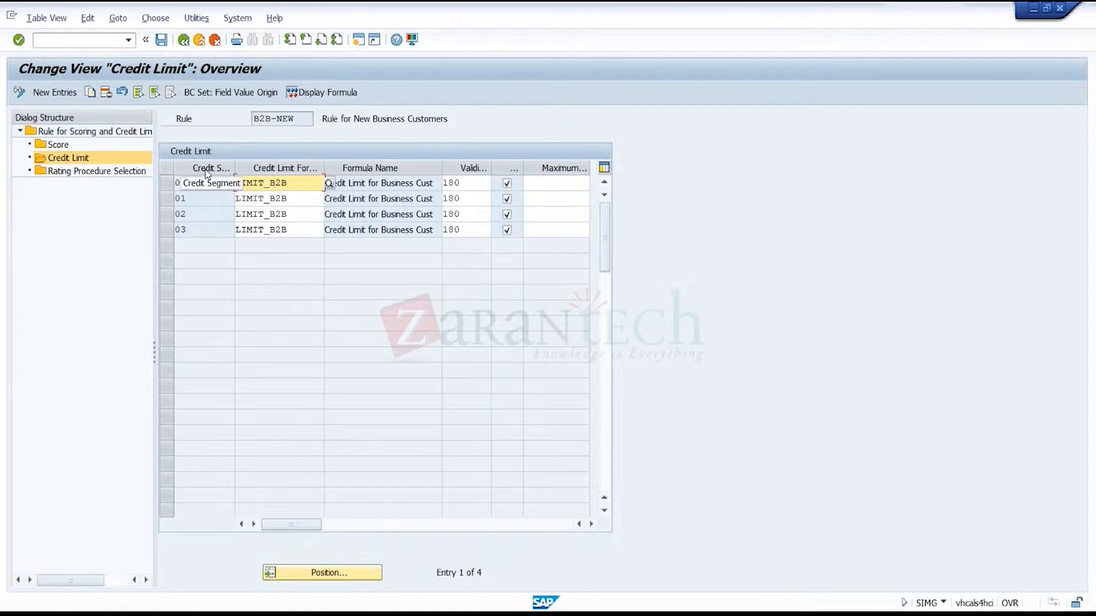
{"action": "left_click", "coordinate": [482, 198]}
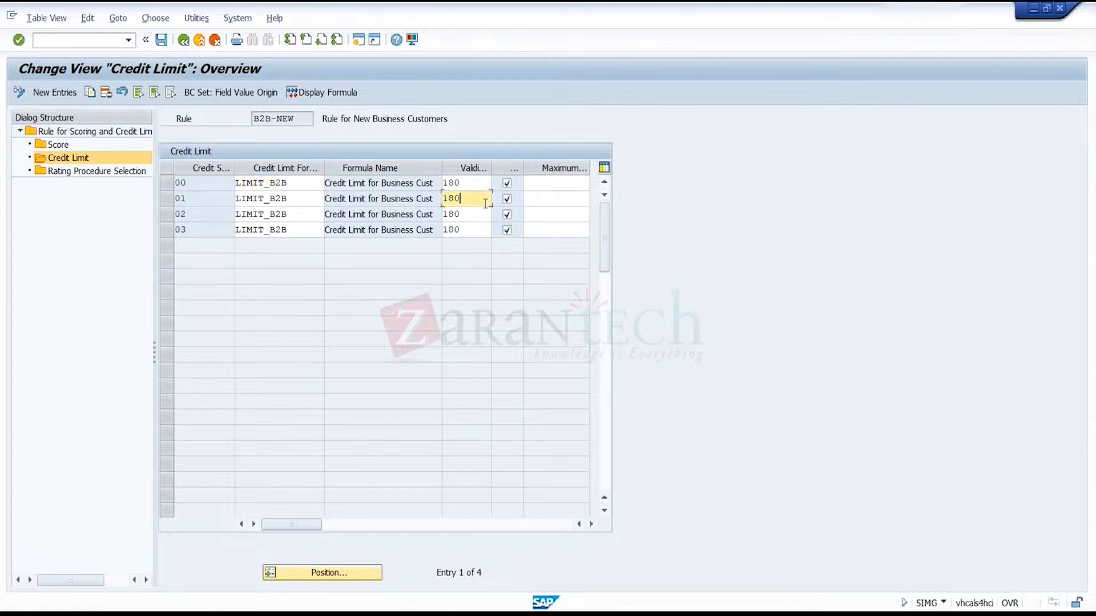
{"action": "left_click", "coordinate": [167, 187]}
{"action": "double_click", "coordinate": [92, 171]}
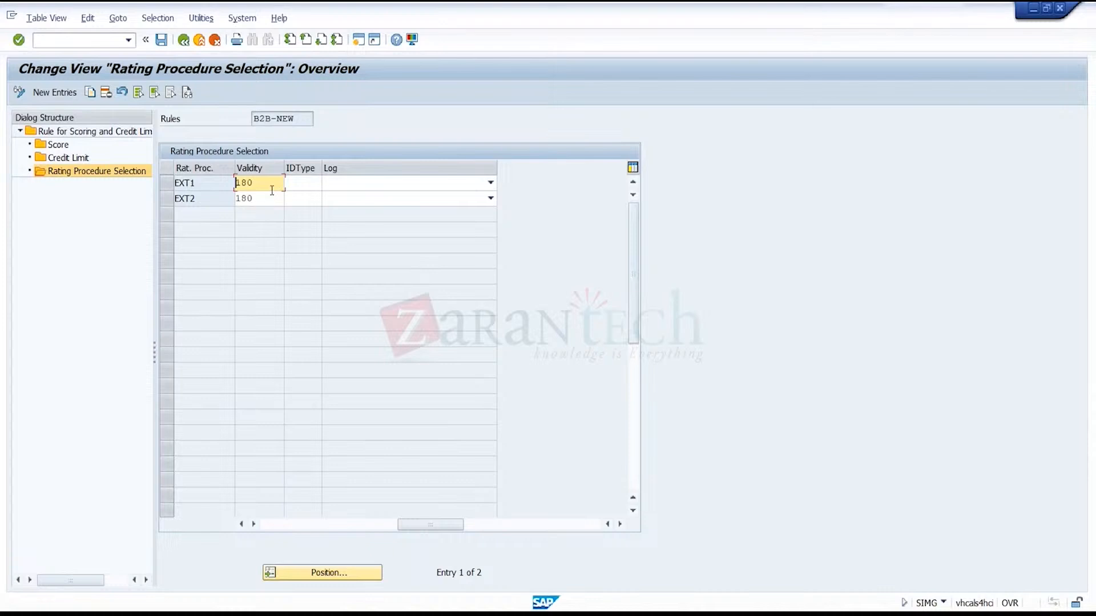
{"action": "left_click", "coordinate": [232, 188]}
{"action": "left_click", "coordinate": [184, 41]}
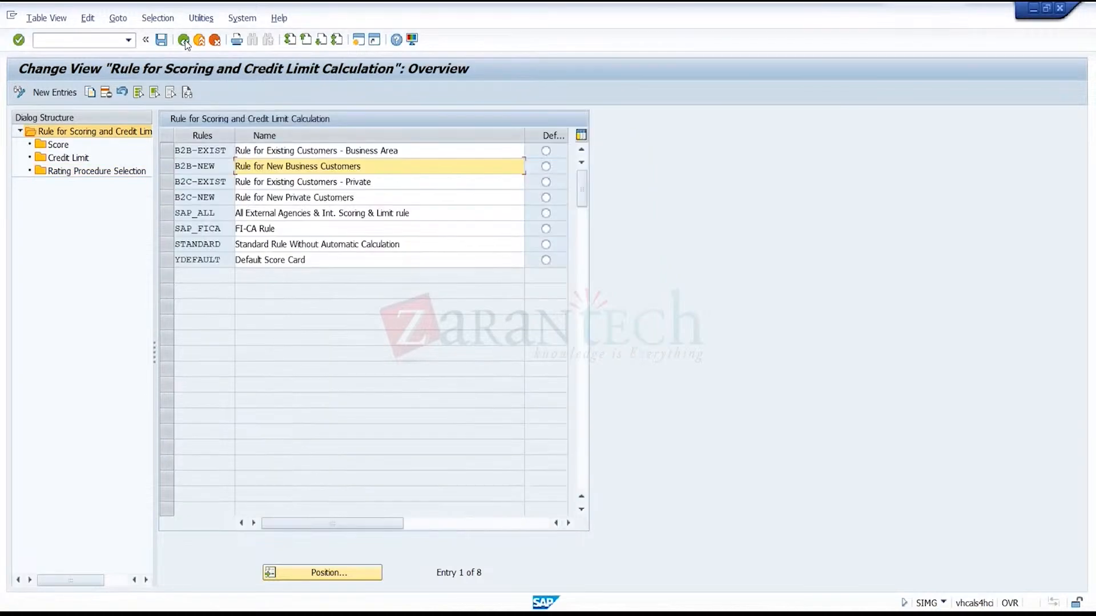
{"action": "left_click", "coordinate": [184, 40]}
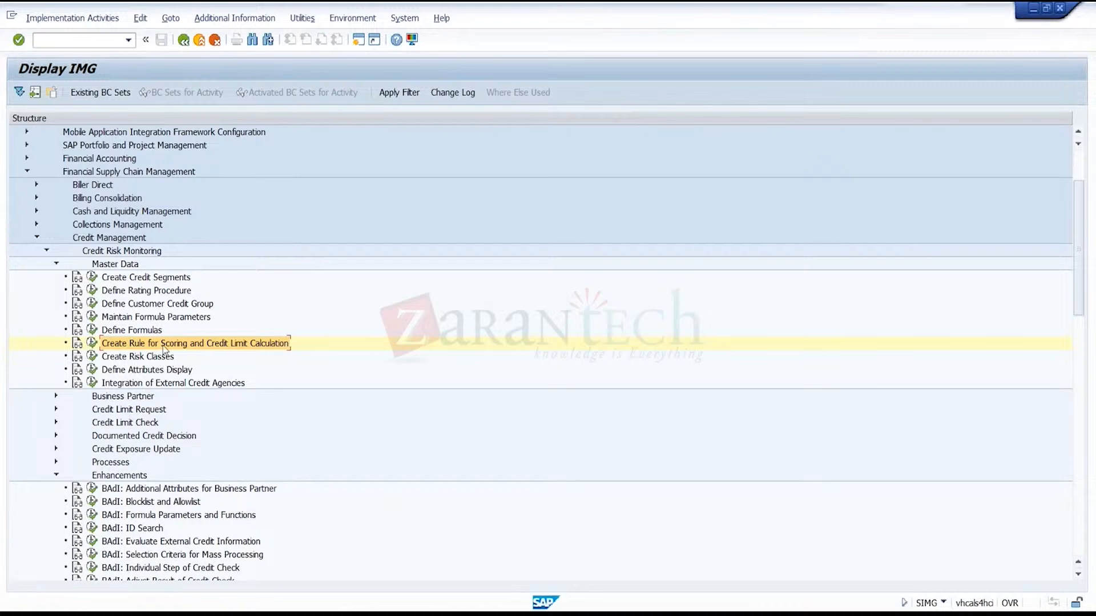
- Open Define Rating Procedure to view the available rating procedures, and return to the IMG structure
{"action": "left_click", "coordinate": [89, 291]}
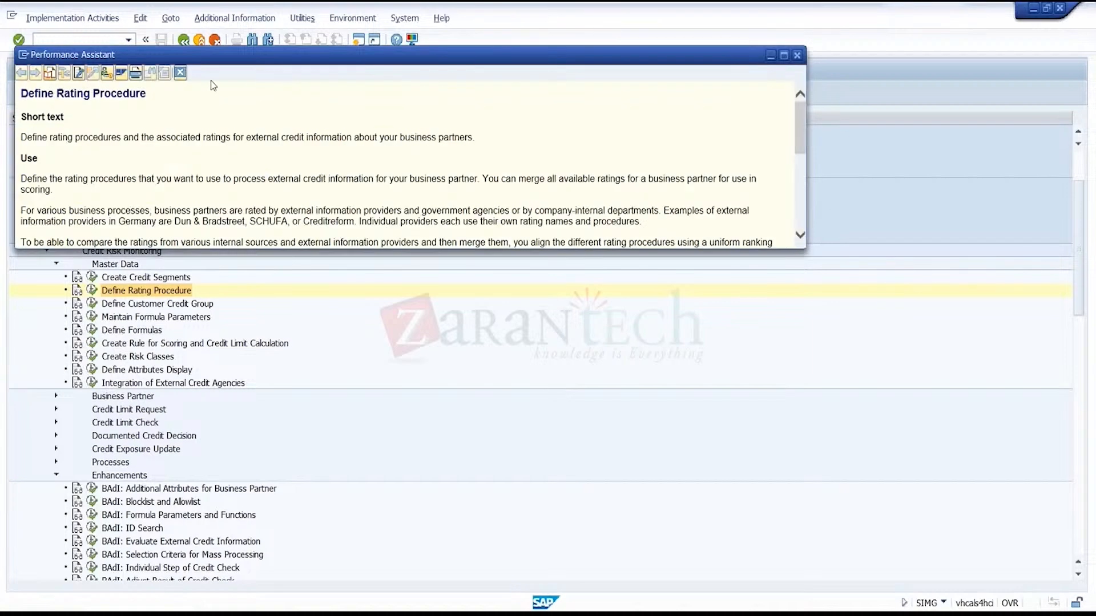
{"action": "left_click", "coordinate": [797, 56]}
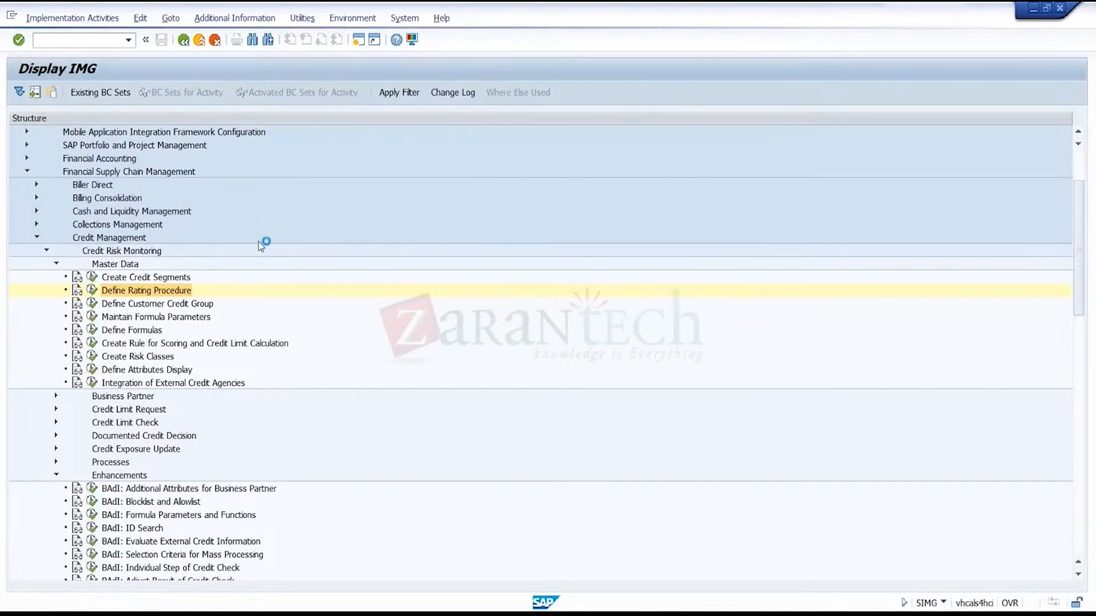
{"action": "left_click", "coordinate": [92, 291]}
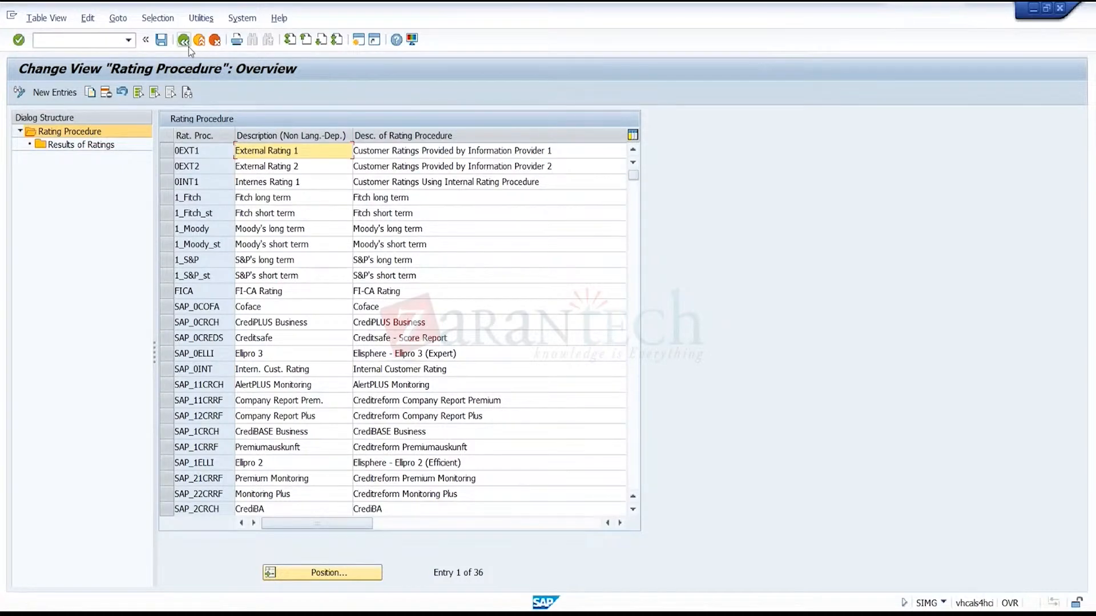
{"action": "left_click", "coordinate": [188, 47]}
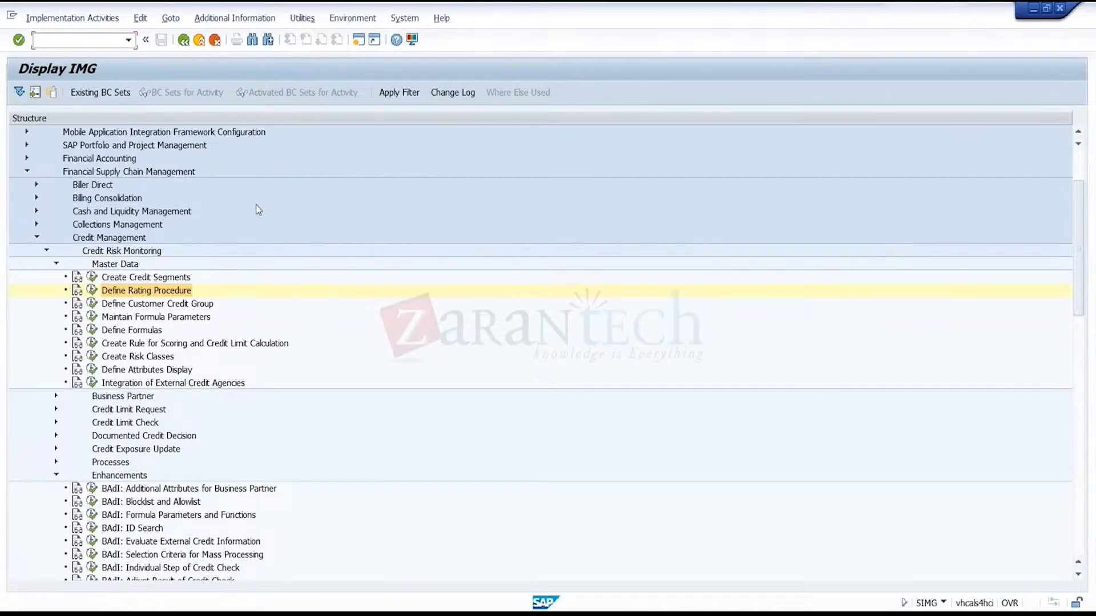
- Reopen Create Rule for Scoring and Credit Limit Calculation and review the Score and Credit Limit settings of rule B2B-NEW
{"action": "left_click", "coordinate": [91, 343]}
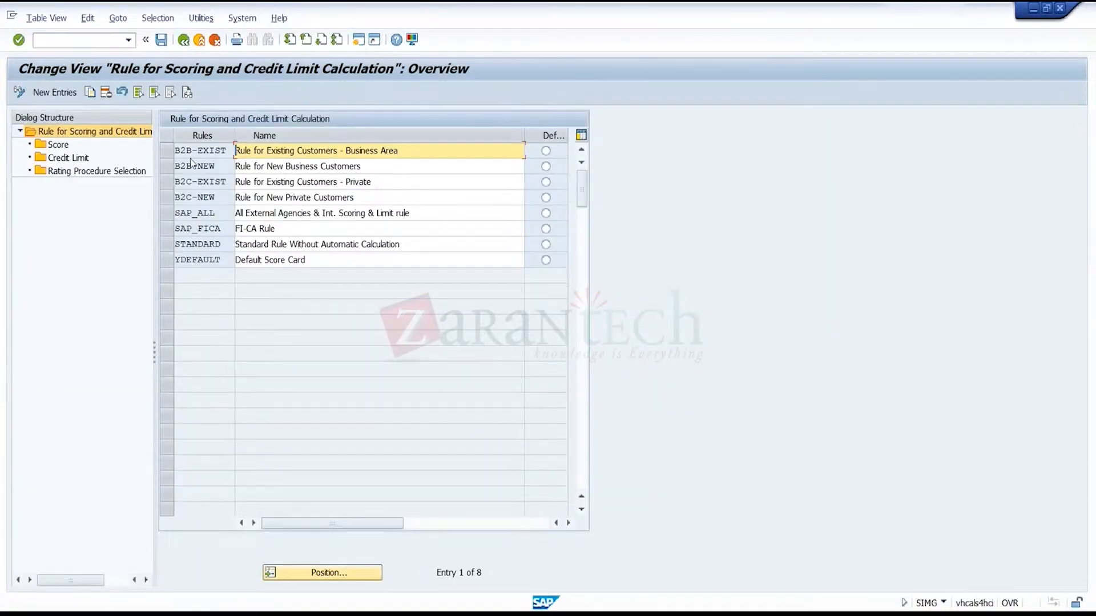
{"action": "left_click", "coordinate": [165, 166]}
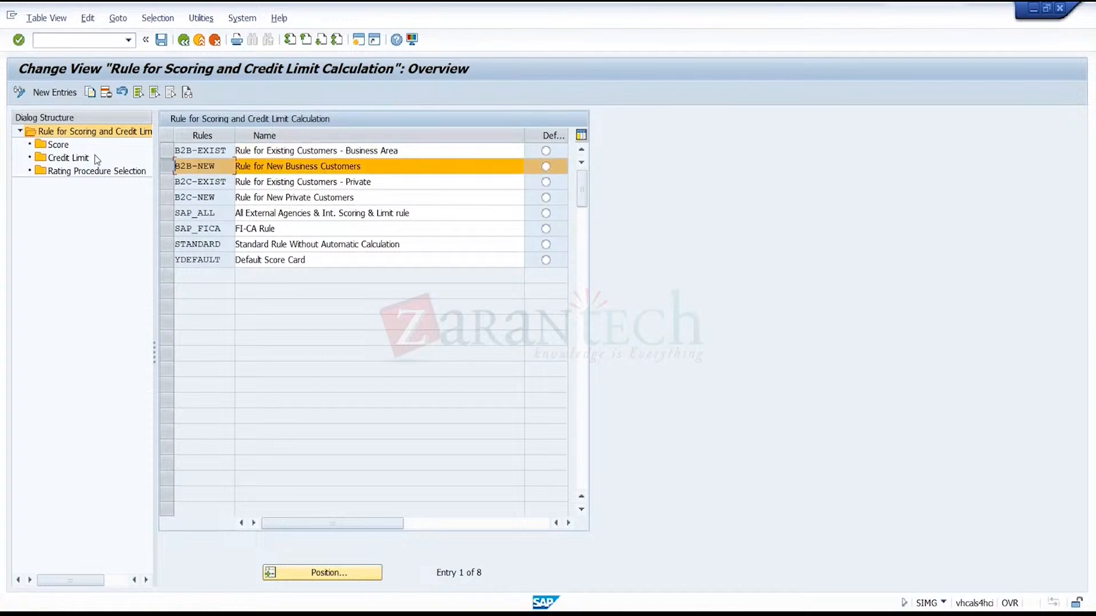
{"action": "double_click", "coordinate": [58, 145]}
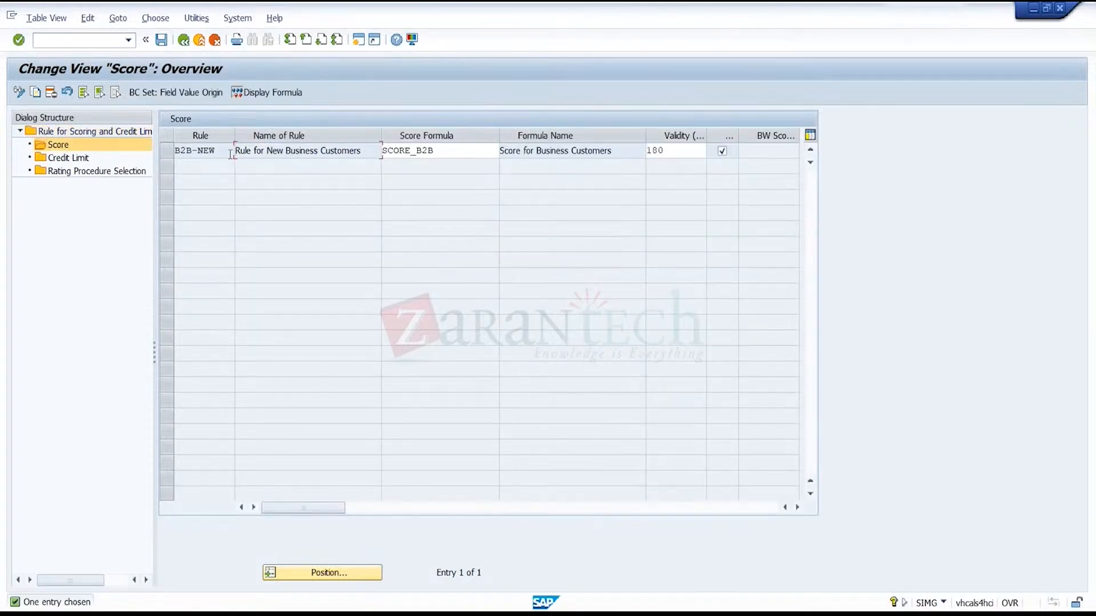
{"action": "left_click", "coordinate": [173, 152]}
{"action": "double_click", "coordinate": [77, 159]}
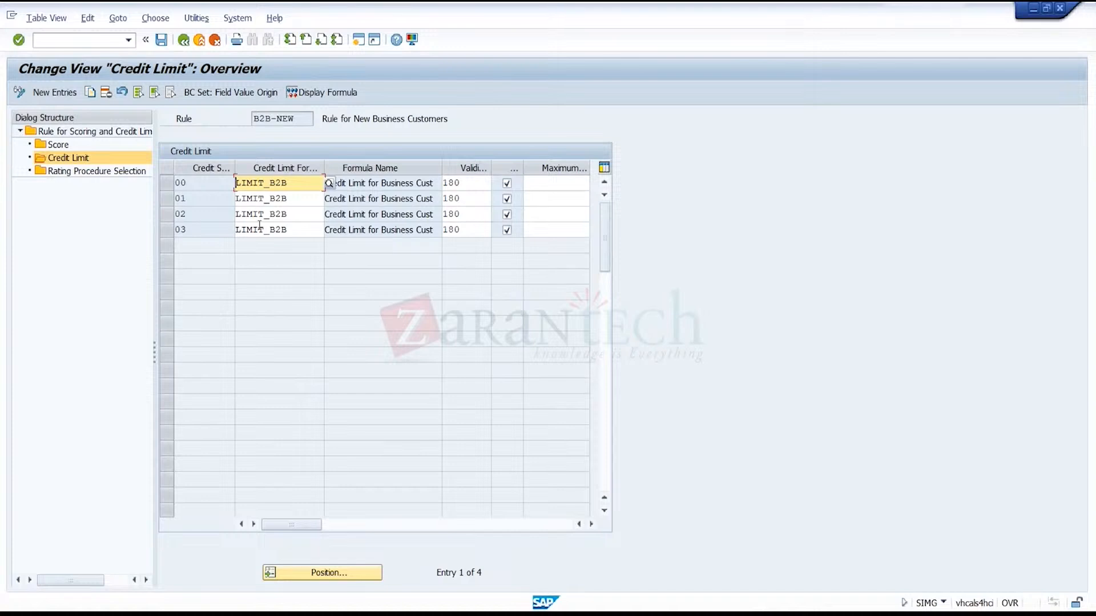
- View the Rating Procedure Selection of rule B2B-NEW and the identification types available for EXT1, and return to the IMG structure
{"action": "left_click", "coordinate": [166, 180]}
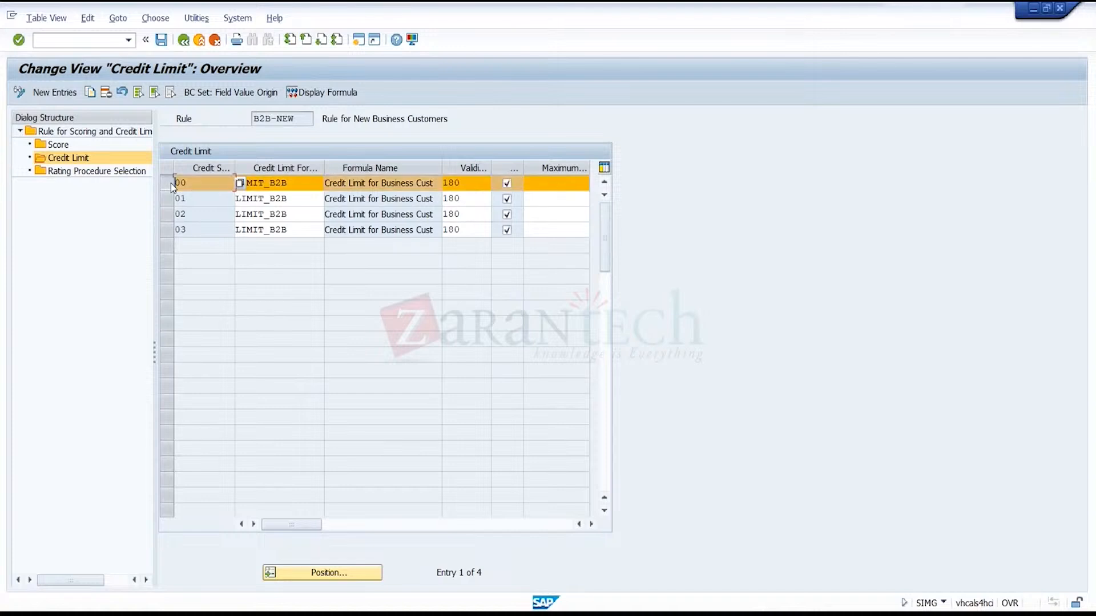
{"action": "double_click", "coordinate": [123, 176]}
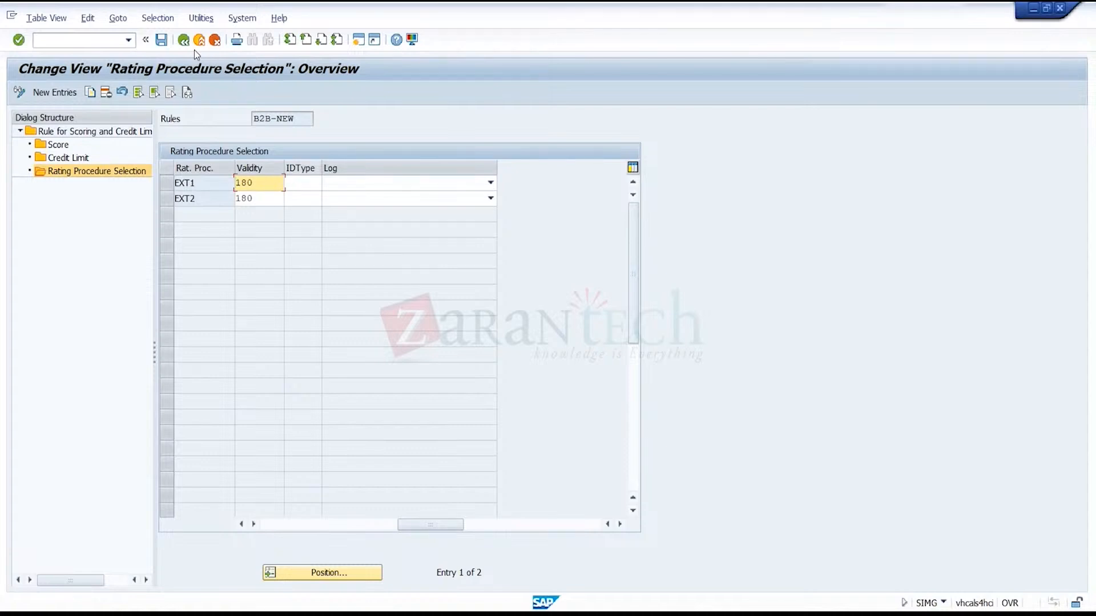
{"action": "left_click", "coordinate": [308, 182]}
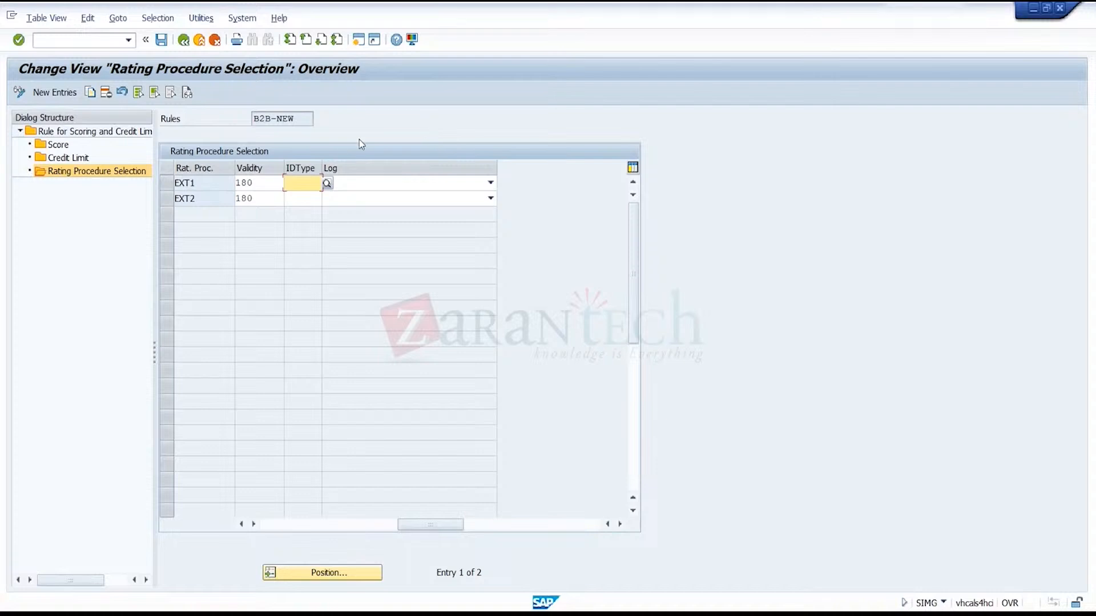
{"action": "left_click", "coordinate": [325, 183]}
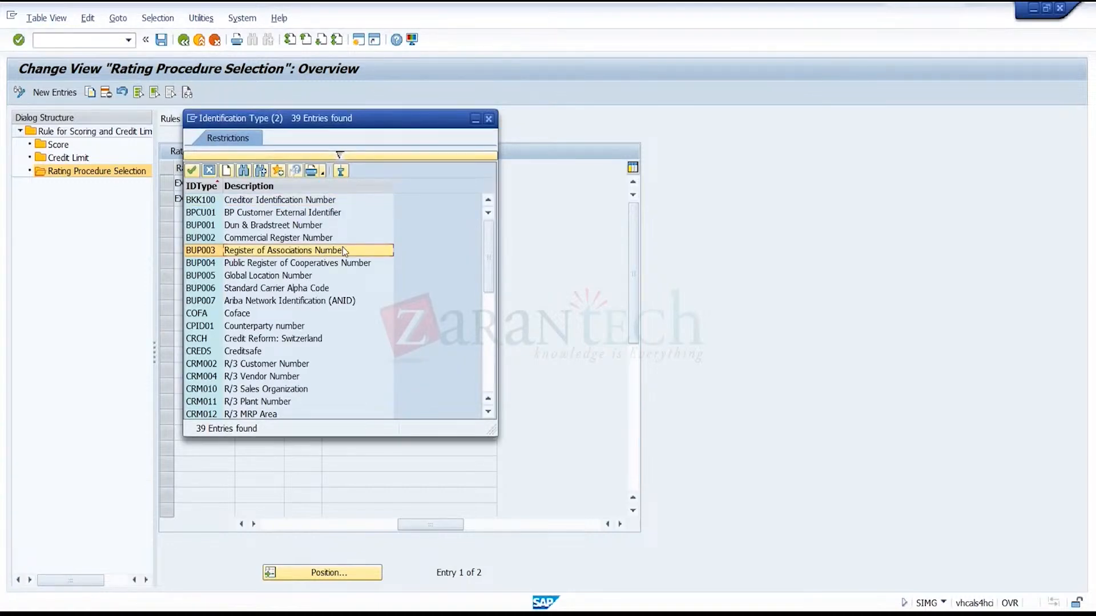
{"action": "left_click", "coordinate": [488, 120]}
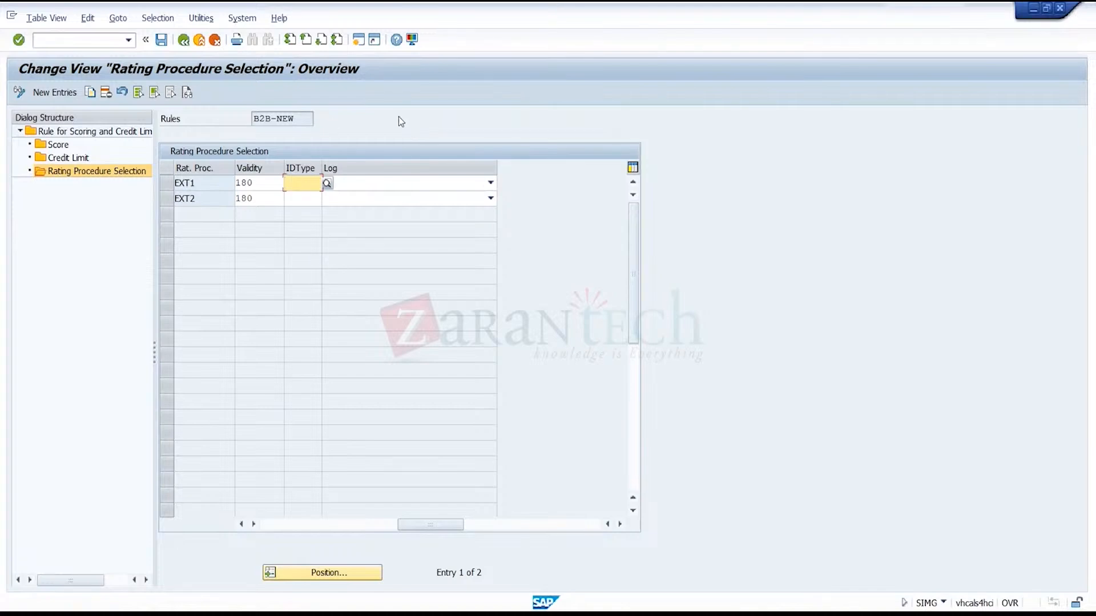
{"action": "left_click", "coordinate": [183, 42]}
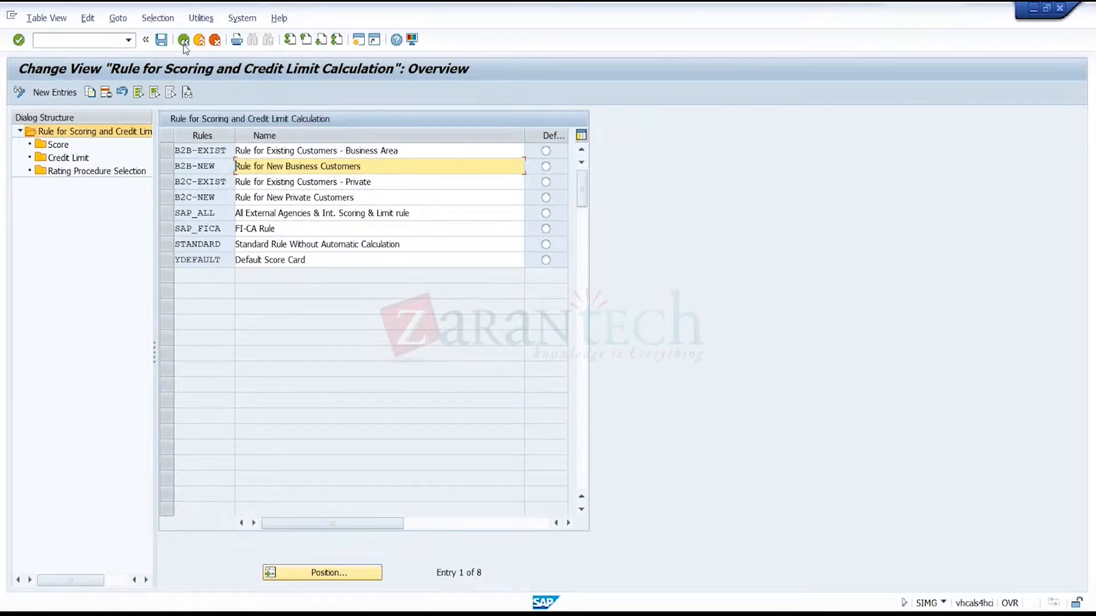
{"action": "left_click", "coordinate": [183, 41]}
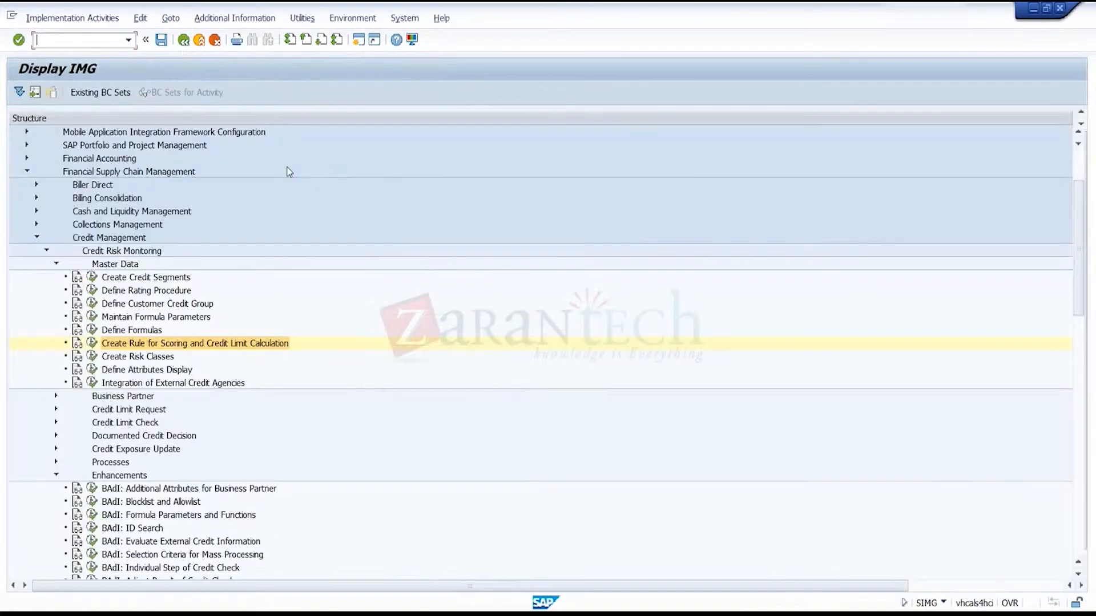
- Open Create Risk Classes and review the risk classes from No Default Risk to Very High Default Risk
{"action": "left_click", "coordinate": [168, 358]}
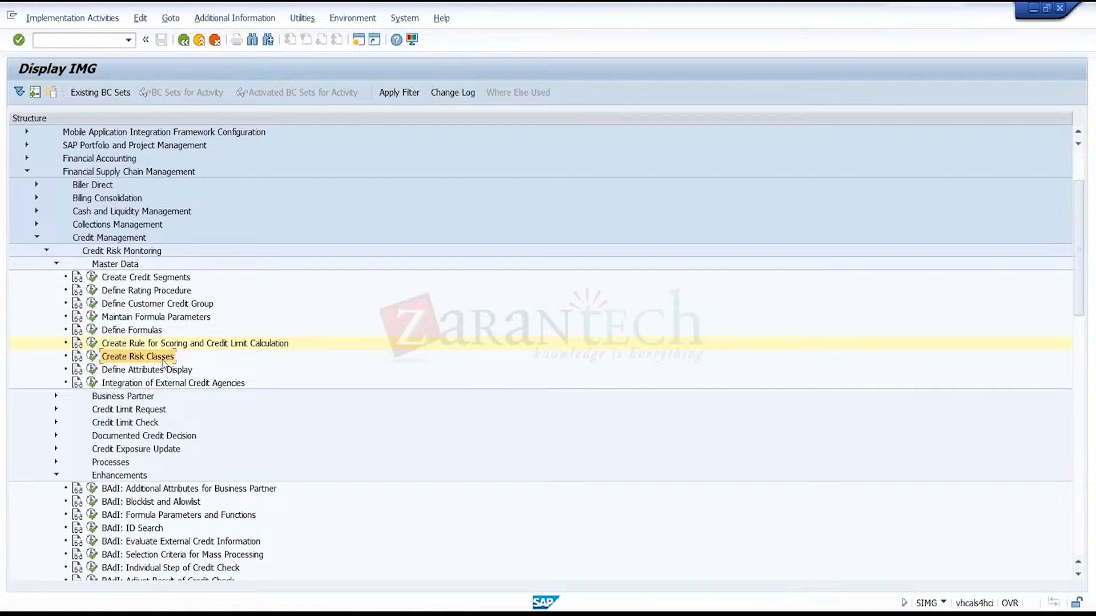
{"action": "left_click", "coordinate": [91, 356]}
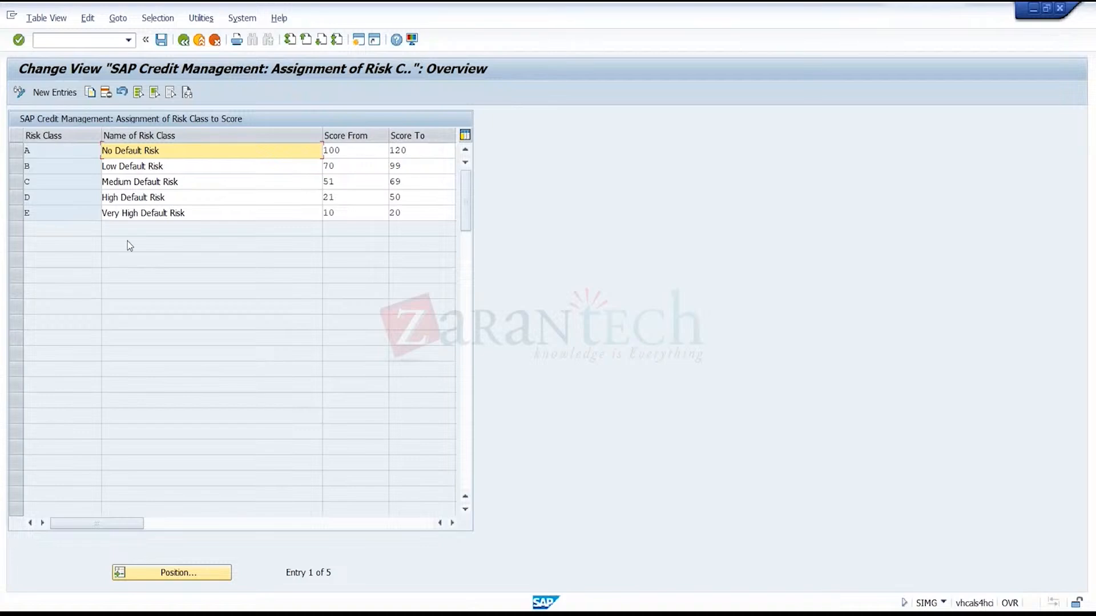
{"action": "left_click", "coordinate": [367, 150]}
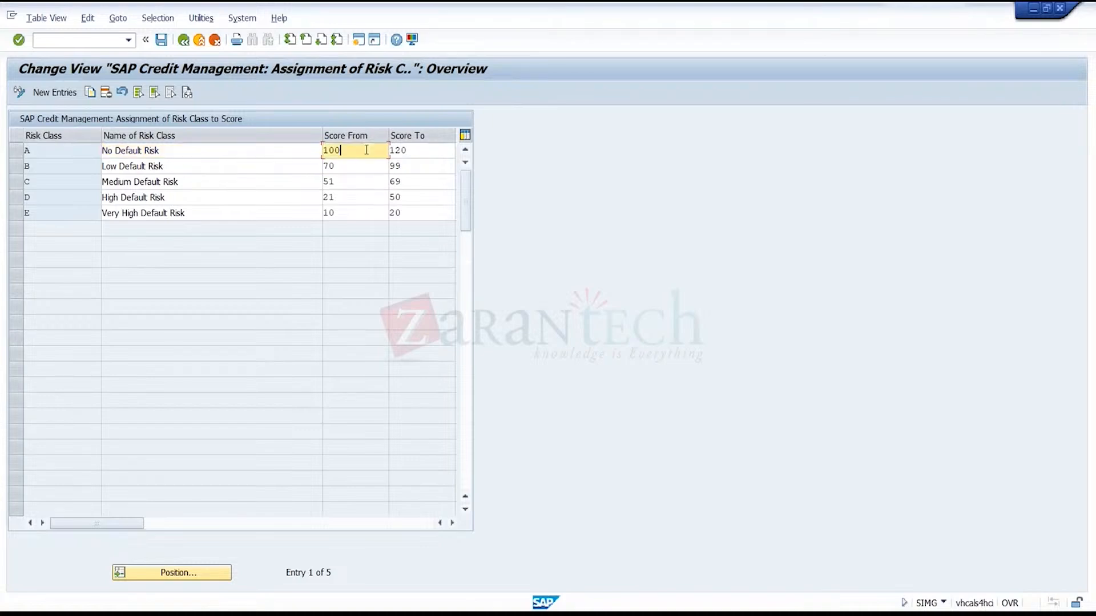
{"action": "left_click", "coordinate": [255, 168]}
{"action": "left_click", "coordinate": [254, 192]}
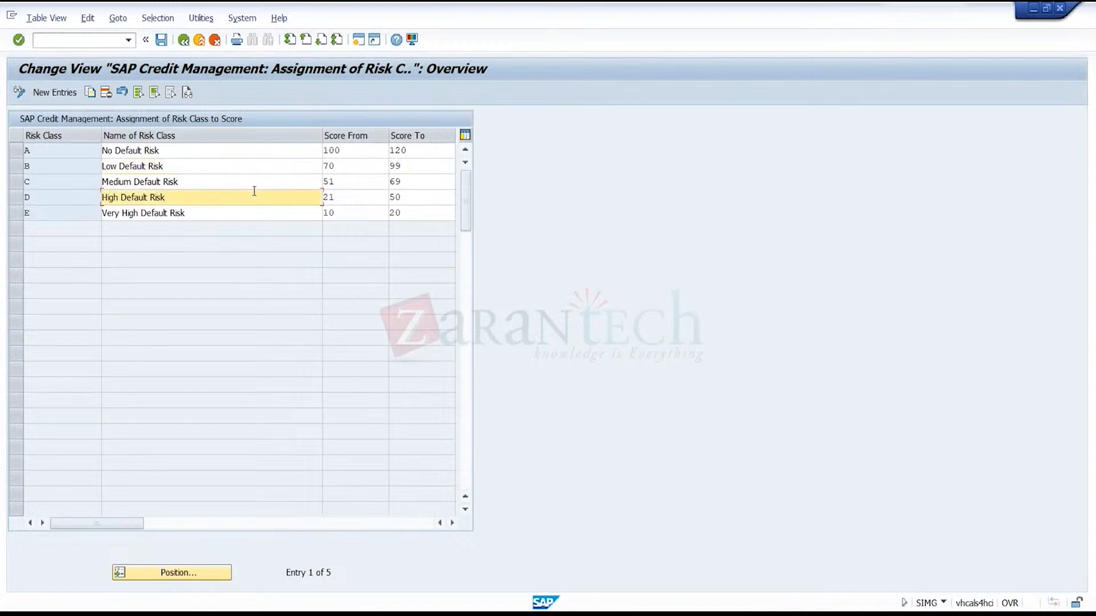
{"action": "left_click", "coordinate": [254, 211]}
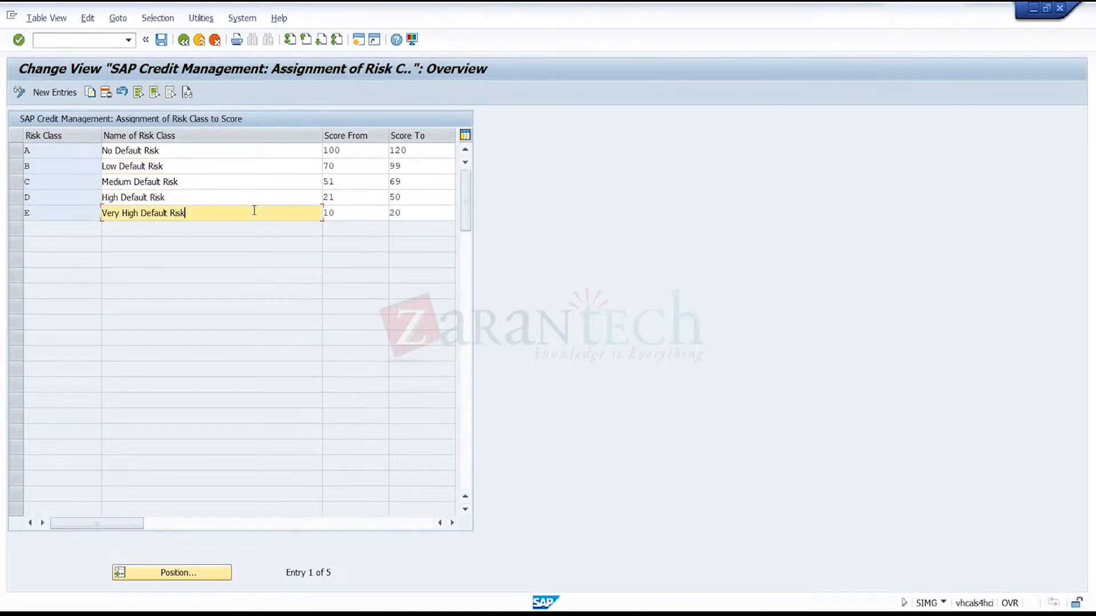
- Examine the Score From and Score To ranges assigned to the risk classes, and return to the IMG structure
{"action": "left_click", "coordinate": [358, 151]}
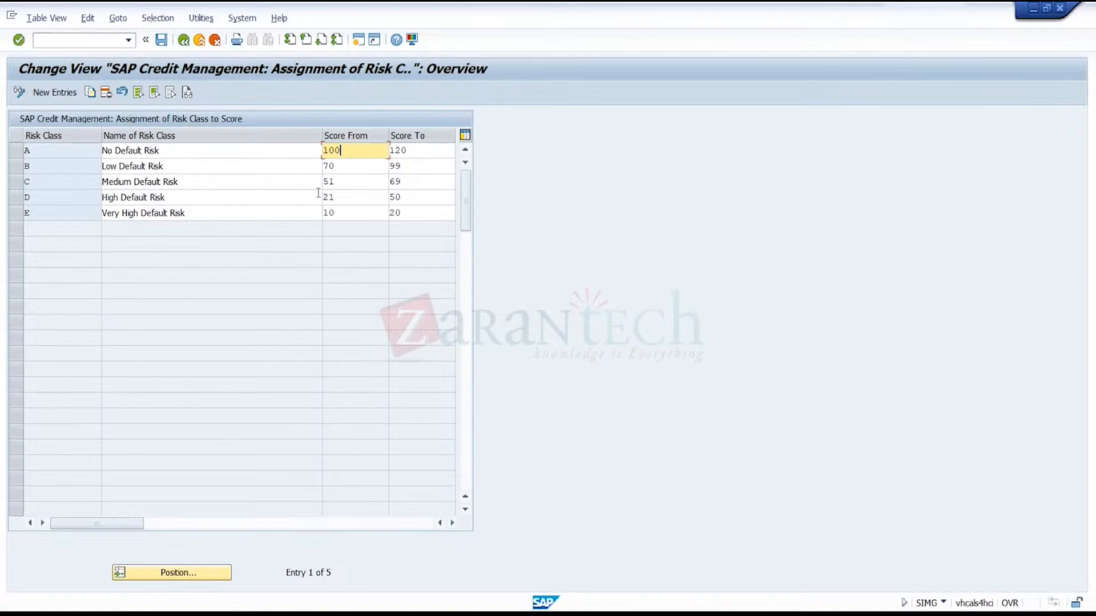
{"action": "left_click", "coordinate": [348, 213]}
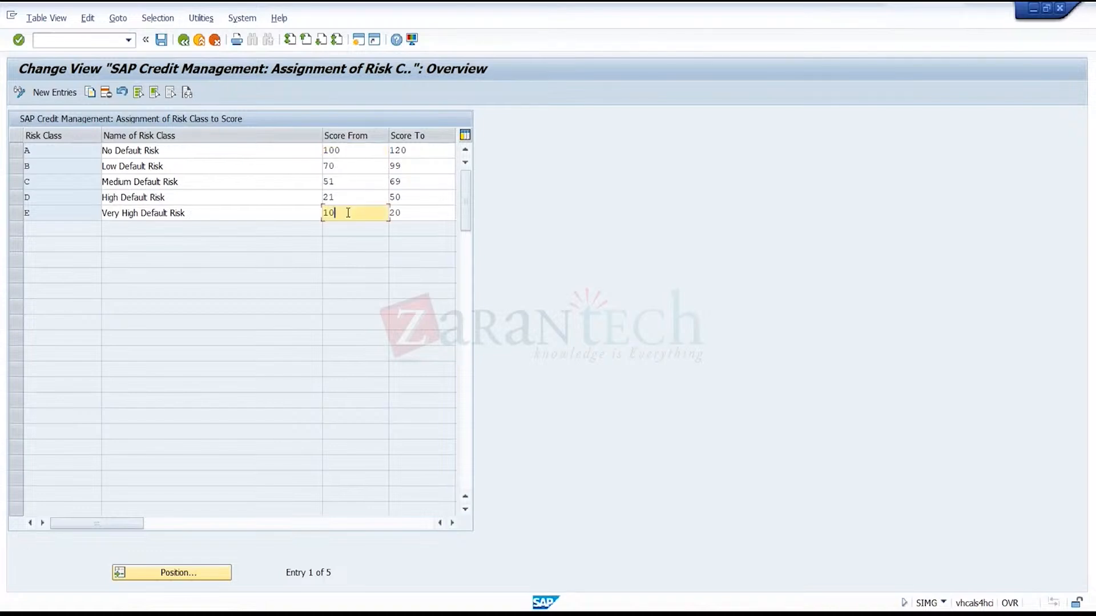
{"action": "left_click", "coordinate": [422, 212]}
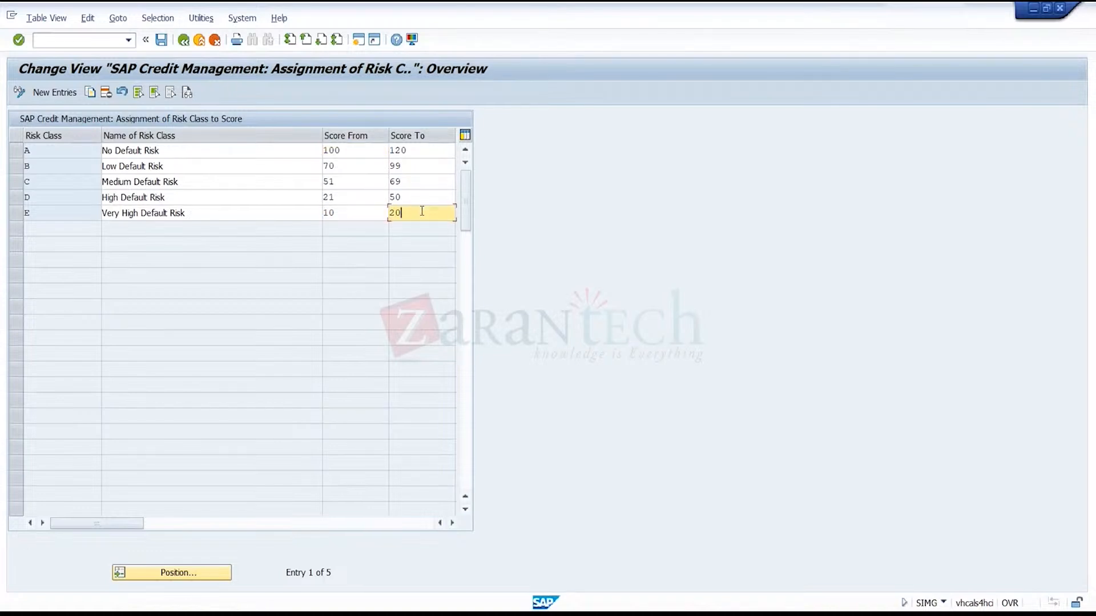
{"action": "left_click", "coordinate": [268, 211]}
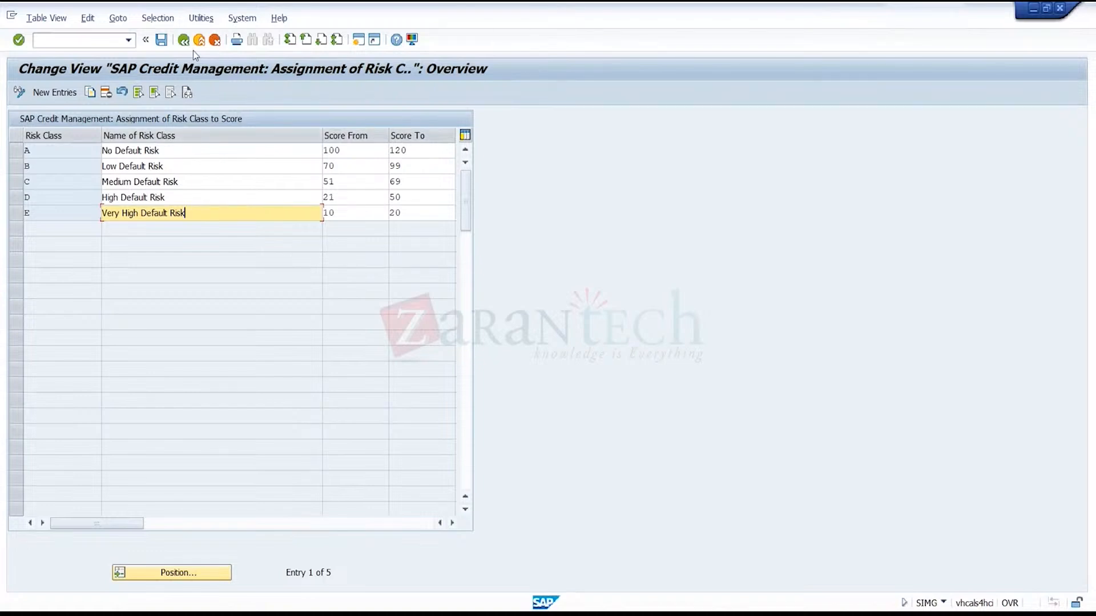
{"action": "double_click", "coordinate": [277, 178]}
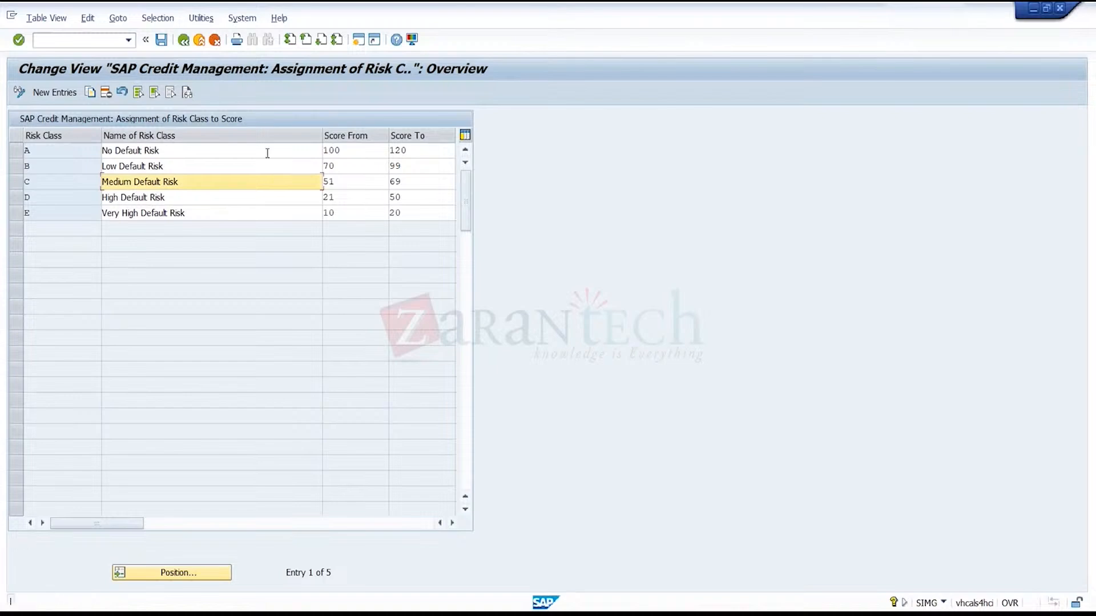
{"action": "left_click", "coordinate": [183, 41]}
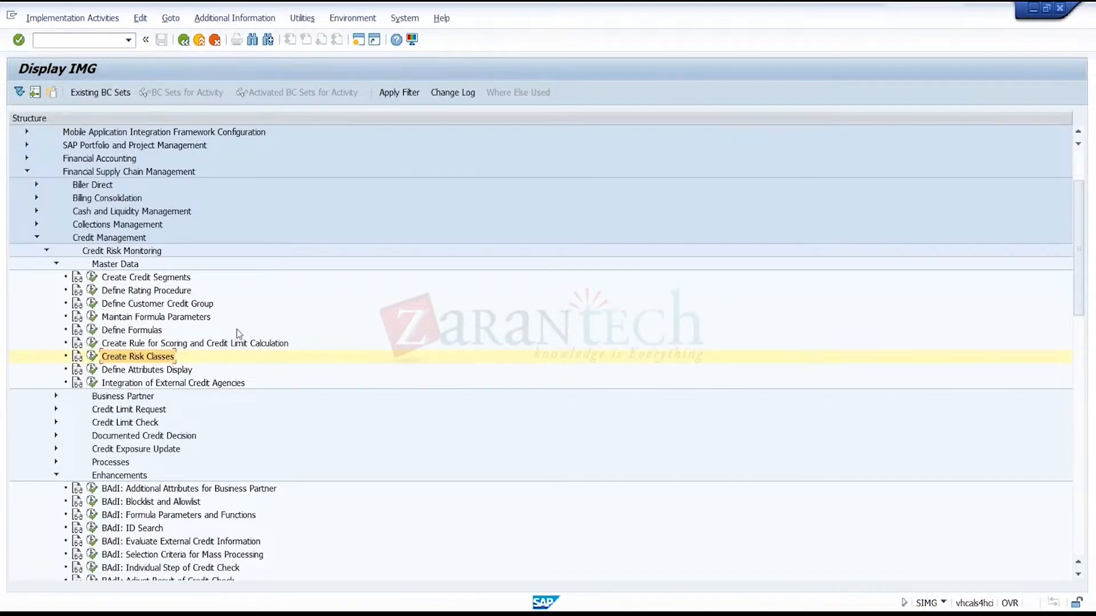
- Open Define Attributes Display to view the payment behavior attribute profile, and return to the IMG structure
{"action": "left_click", "coordinate": [97, 369]}
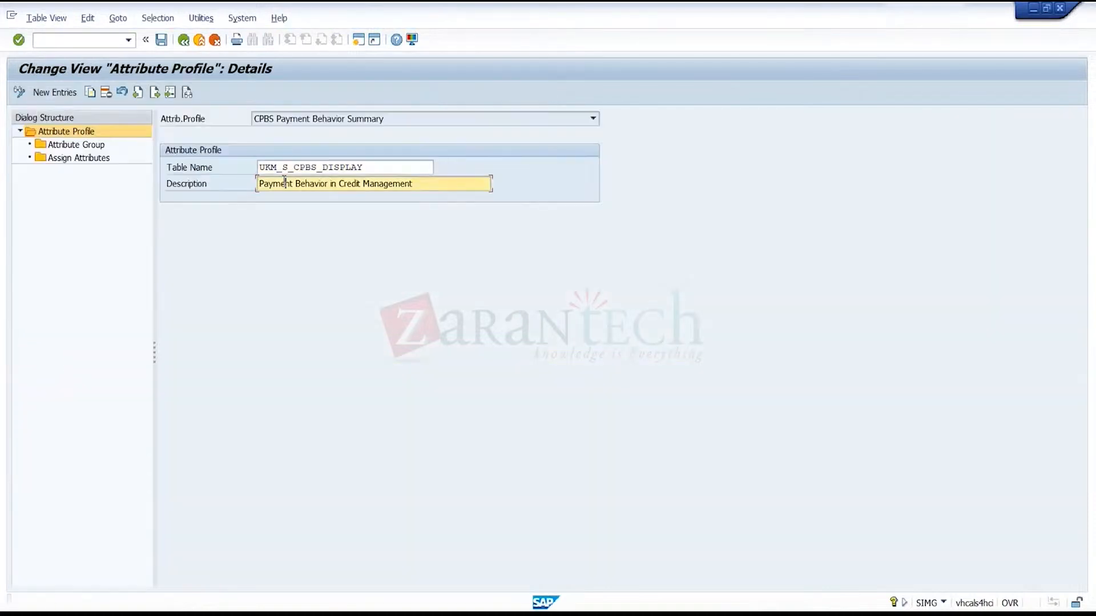
{"action": "left_click", "coordinate": [184, 39]}
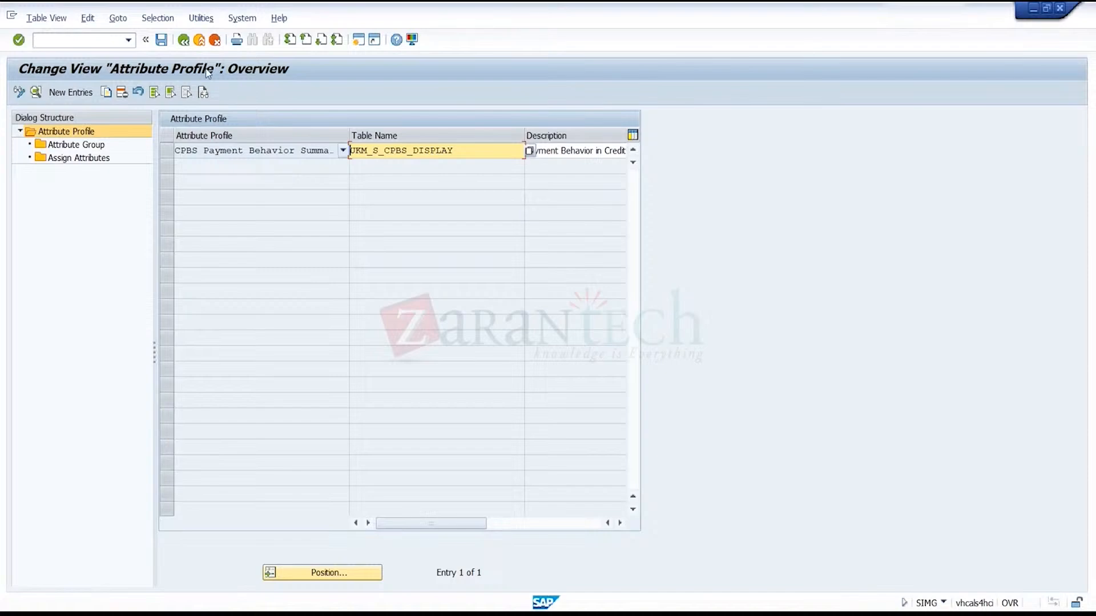
{"action": "left_click", "coordinate": [183, 40]}
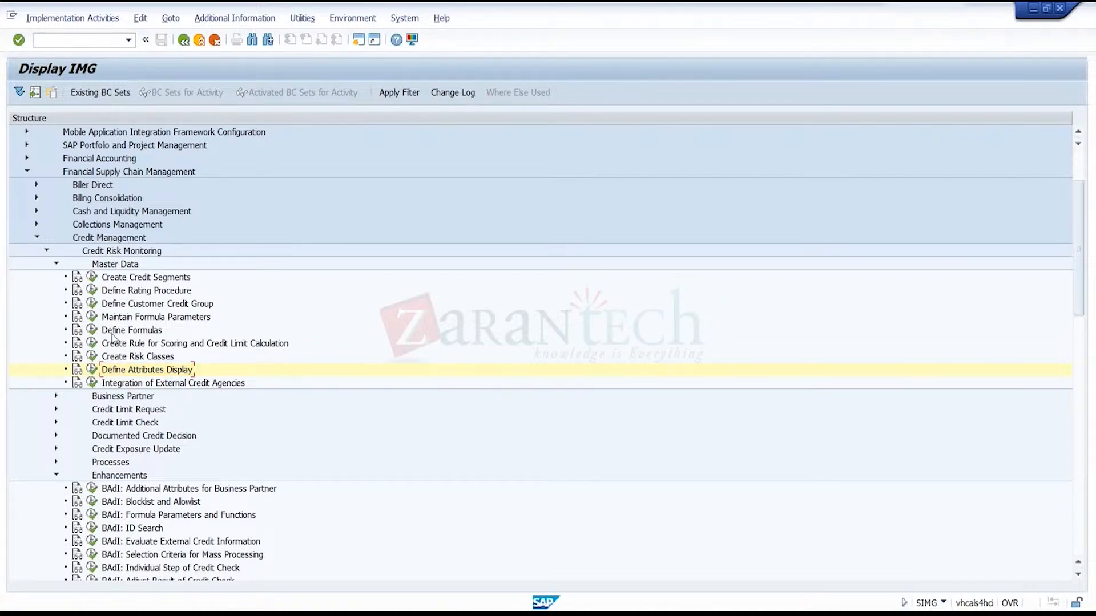
- Collapse Master Data, expand Business Partner and view the activities under Master Data Distribution for Several FI and SD Systems
{"action": "left_click", "coordinate": [55, 264]}
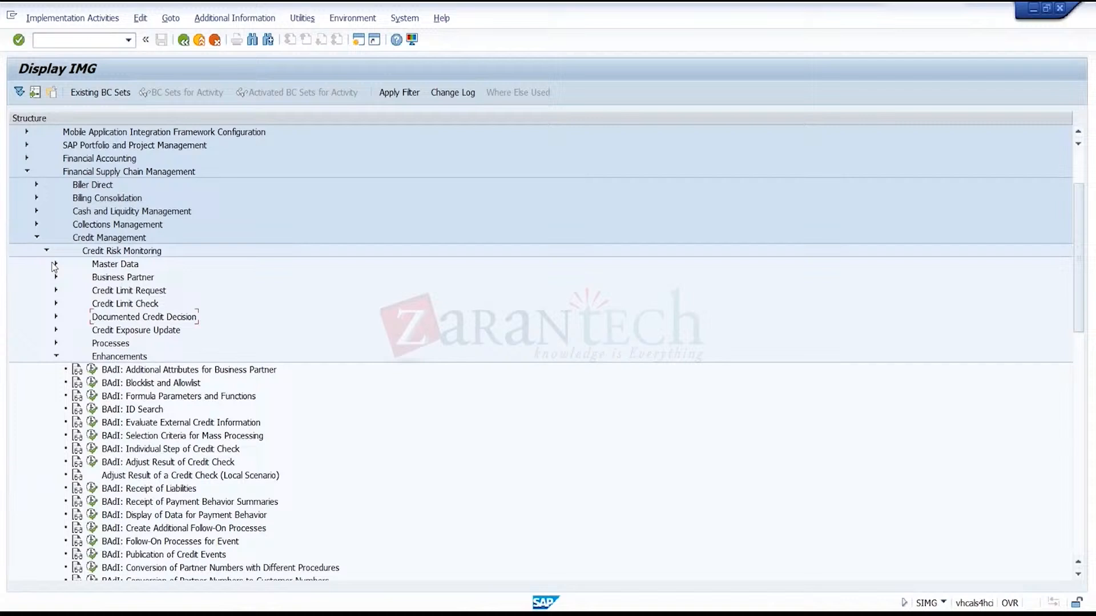
{"action": "left_click", "coordinate": [123, 280]}
{"action": "left_click", "coordinate": [55, 279]}
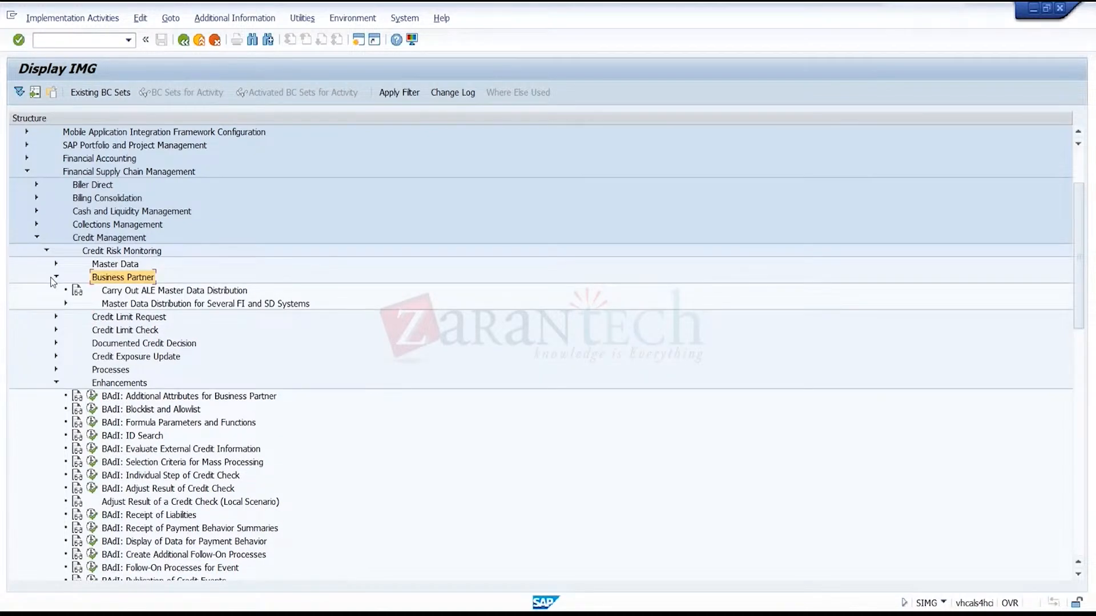
{"action": "left_click", "coordinate": [190, 304]}
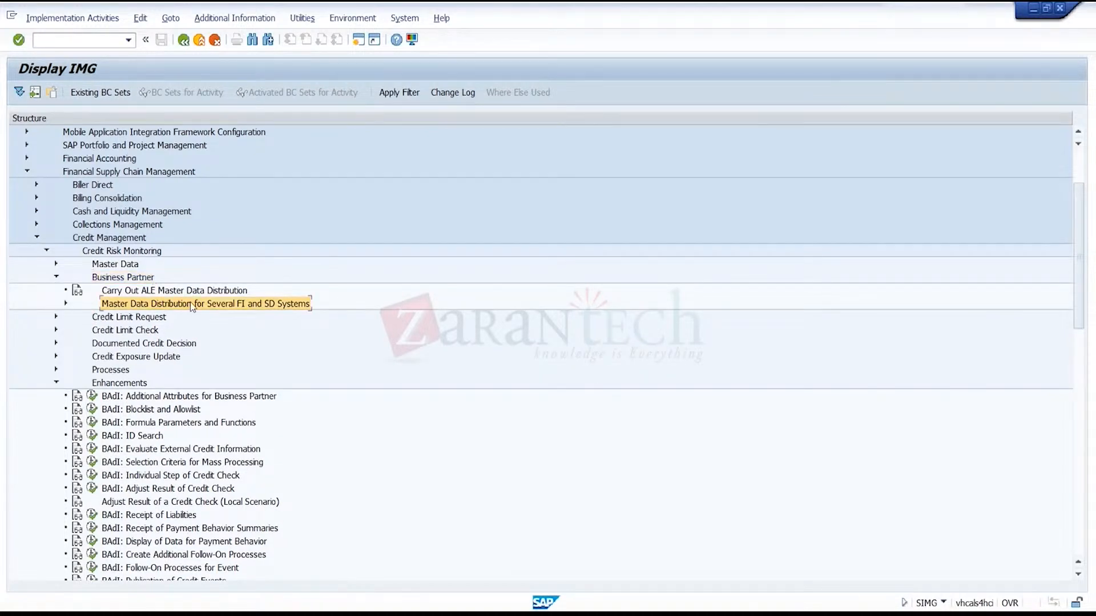
{"action": "left_click", "coordinate": [66, 305]}
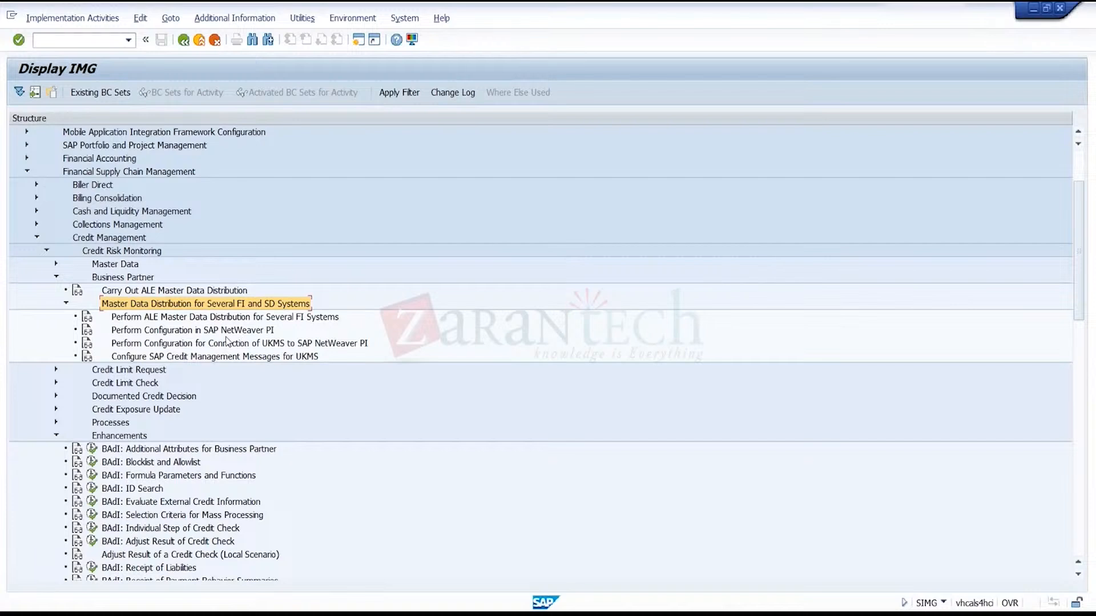
{"action": "left_click", "coordinate": [67, 305]}
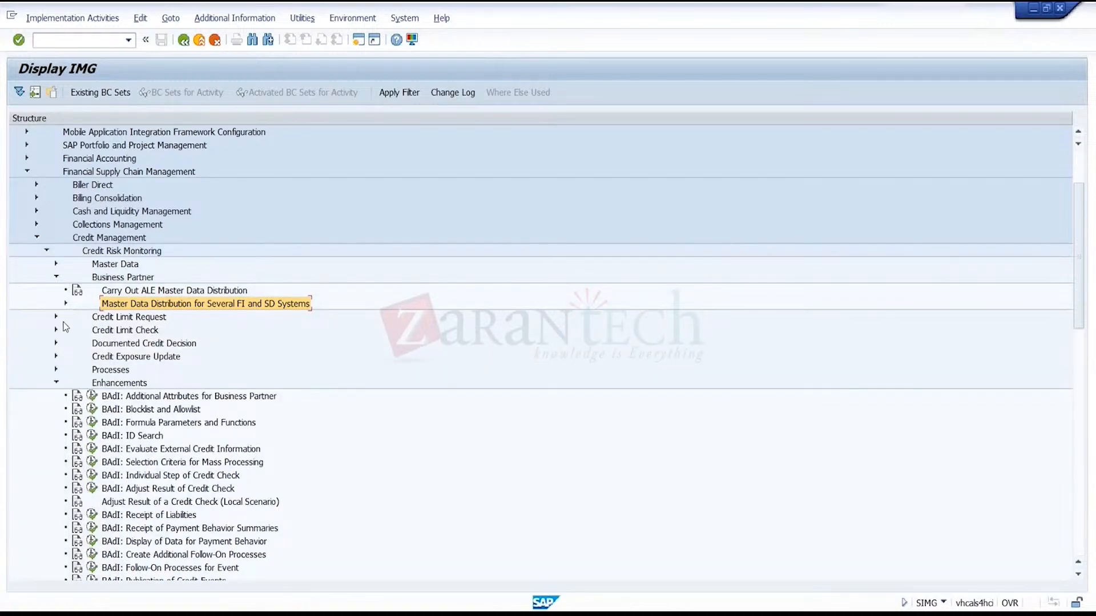
- Expand Credit Limit Request to view its activities, including Web Interface for Credit Limit Request, and collapse it again
{"action": "left_click", "coordinate": [55, 318]}
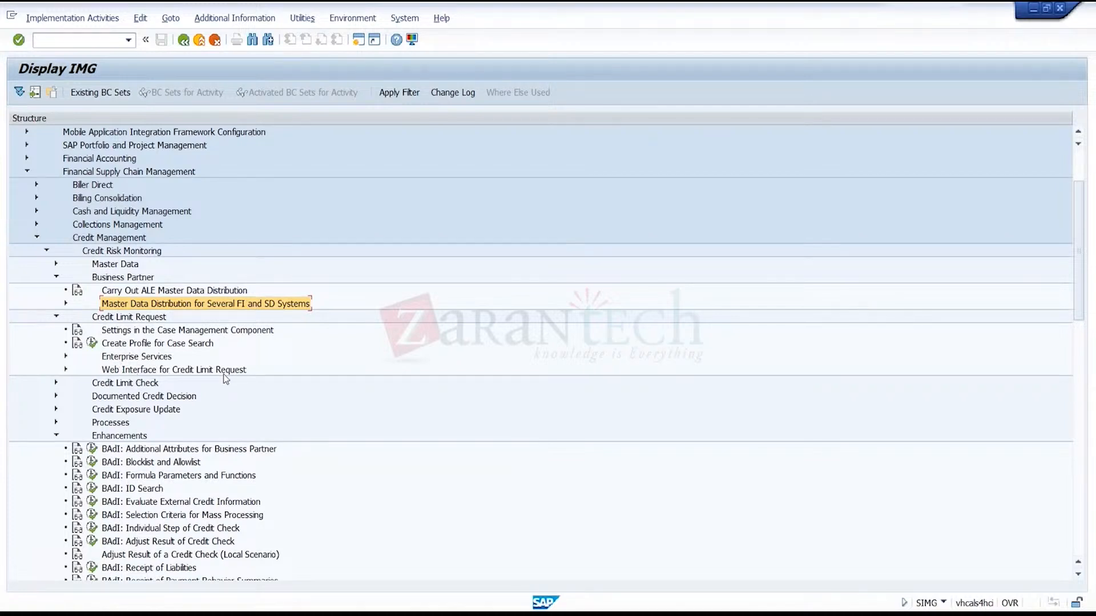
{"action": "left_click", "coordinate": [66, 371]}
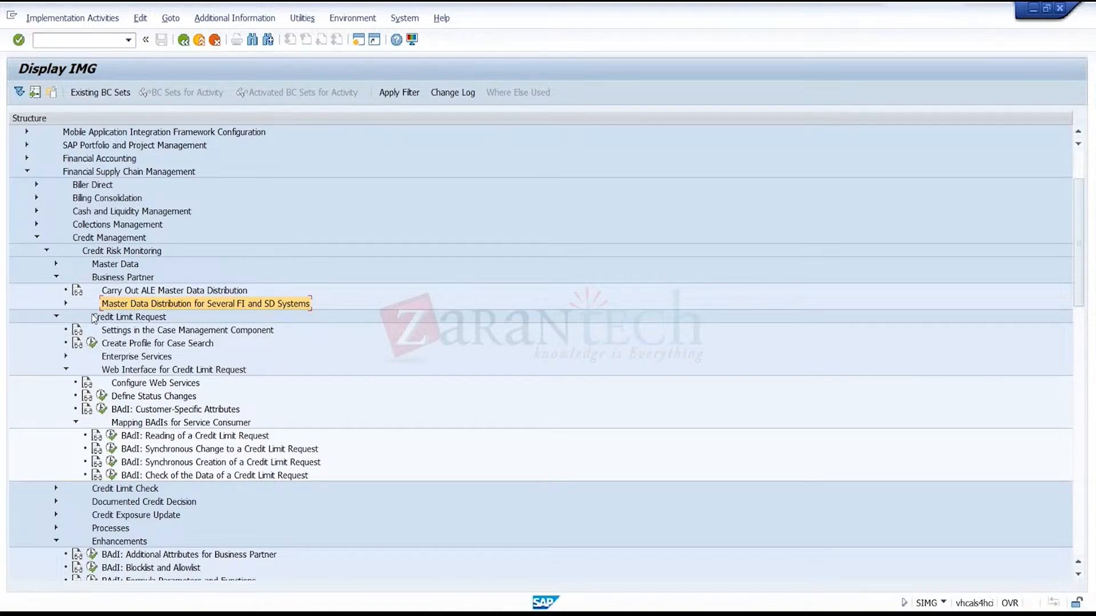
{"action": "left_click", "coordinate": [55, 317]}
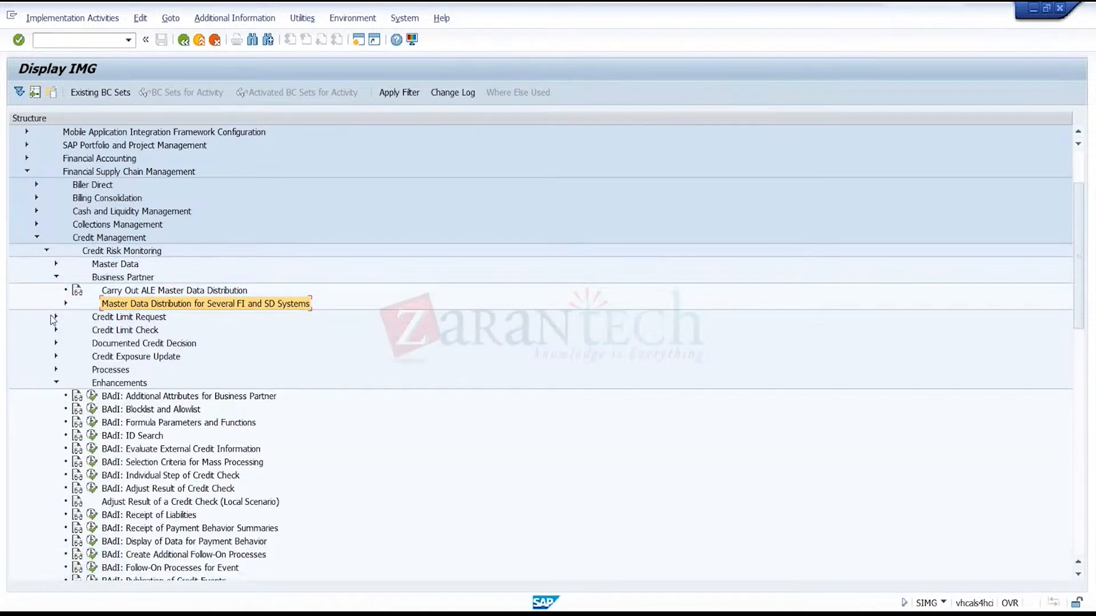
- Open Define Blocking Reasons under Credit Limit Check and view the event categories available for the Credit Limit Exceeded block reason
{"action": "left_click", "coordinate": [56, 330]}
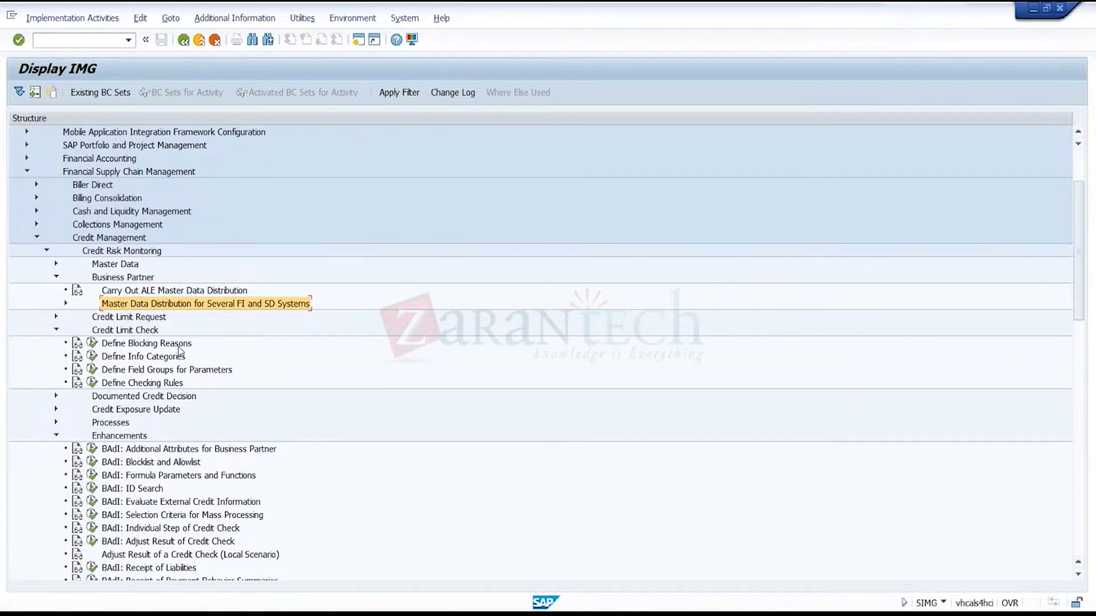
{"action": "left_click", "coordinate": [92, 343]}
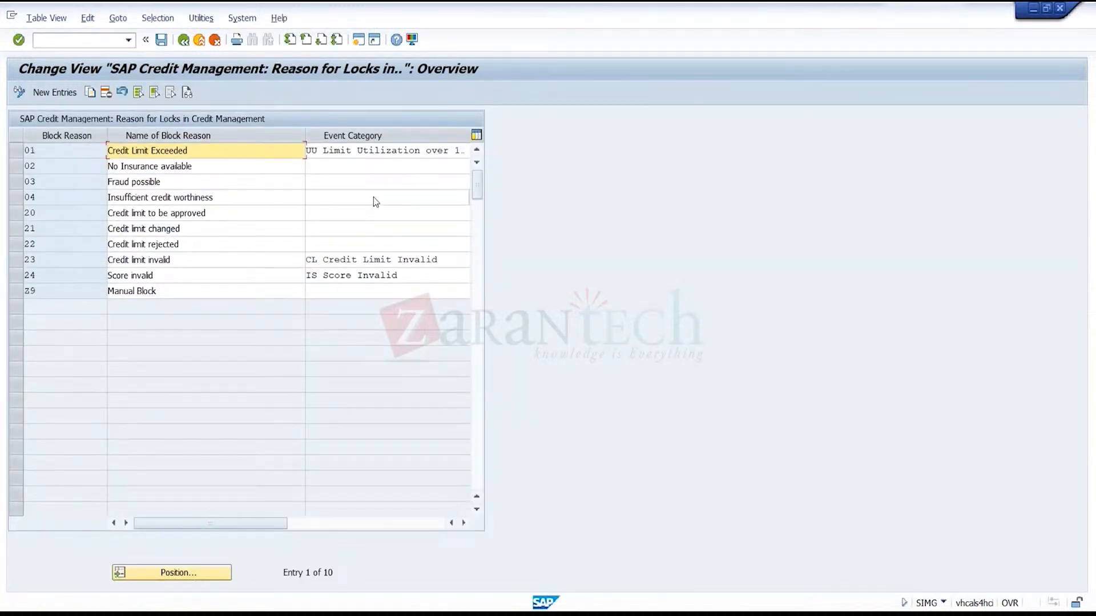
{"action": "left_click", "coordinate": [423, 151]}
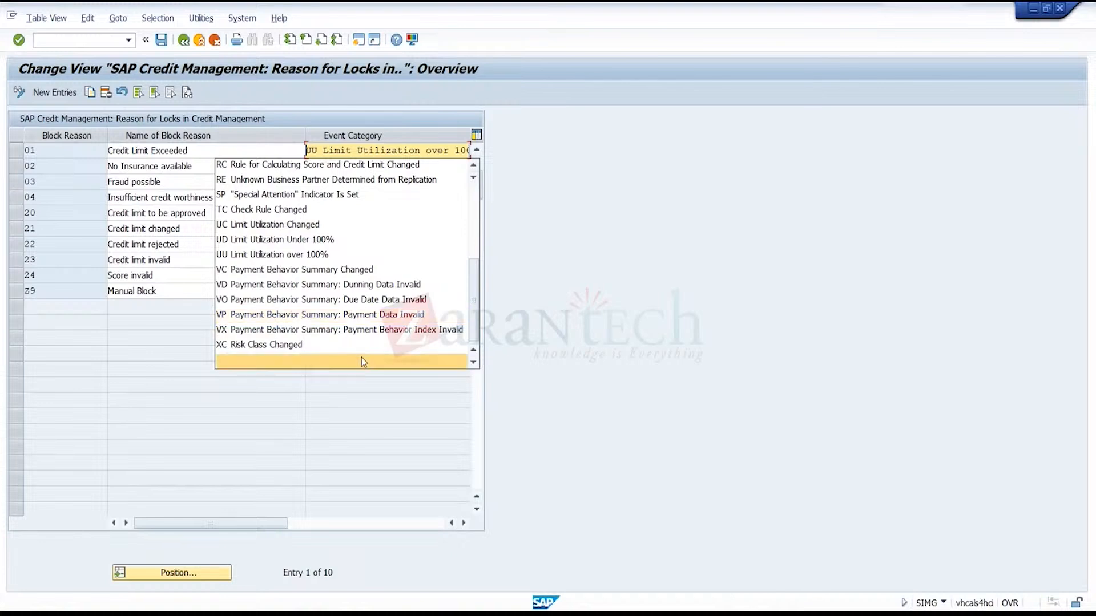
{"action": "left_click", "coordinate": [382, 402]}
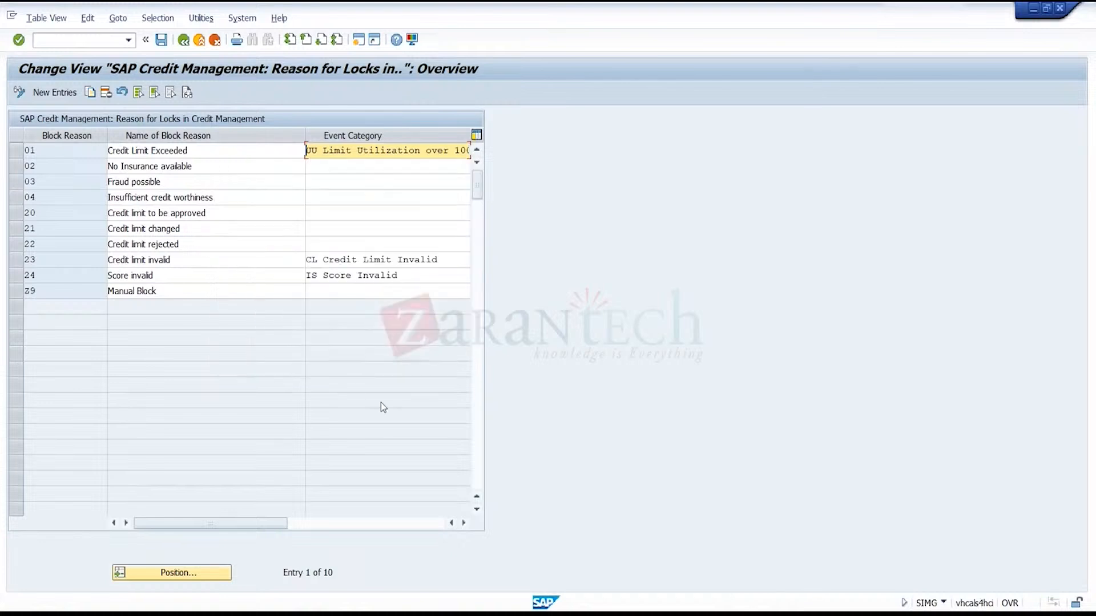
{"action": "right_click", "coordinate": [476, 249]}
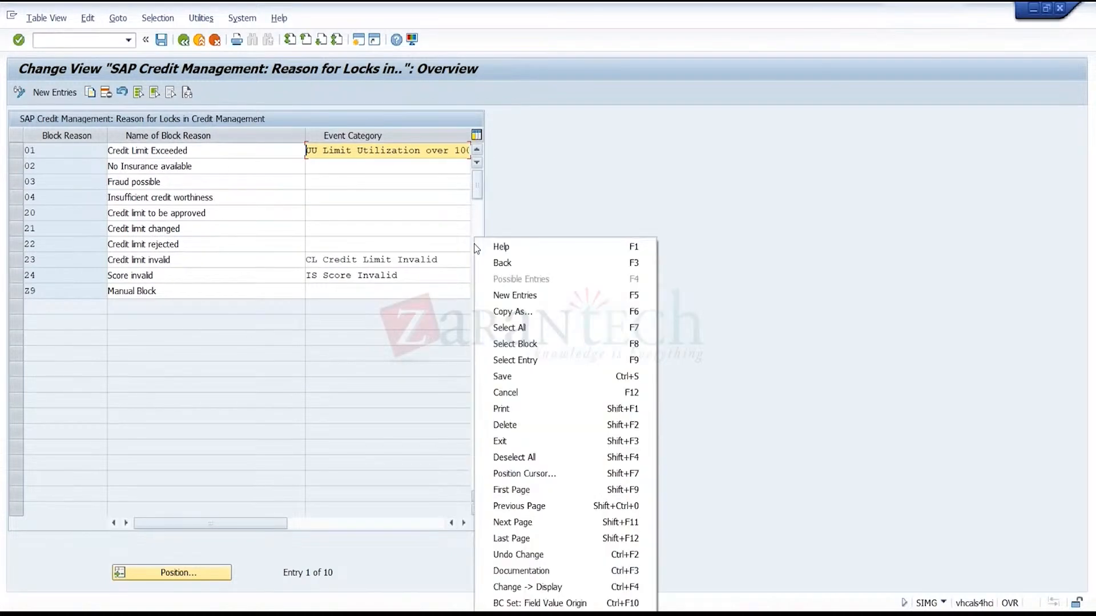
{"action": "left_click", "coordinate": [420, 152]}
{"action": "left_click", "coordinate": [420, 152]}
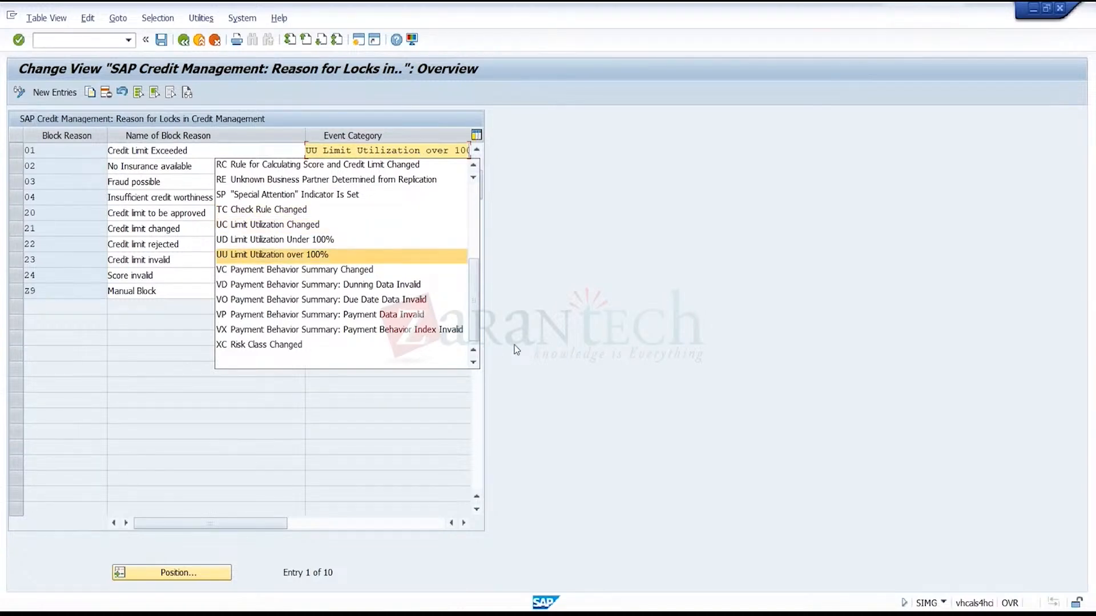
- Review the event categories for the Credit Limit Exceeded block reason again, and return to the IMG structure
{"action": "left_click", "coordinate": [402, 398]}
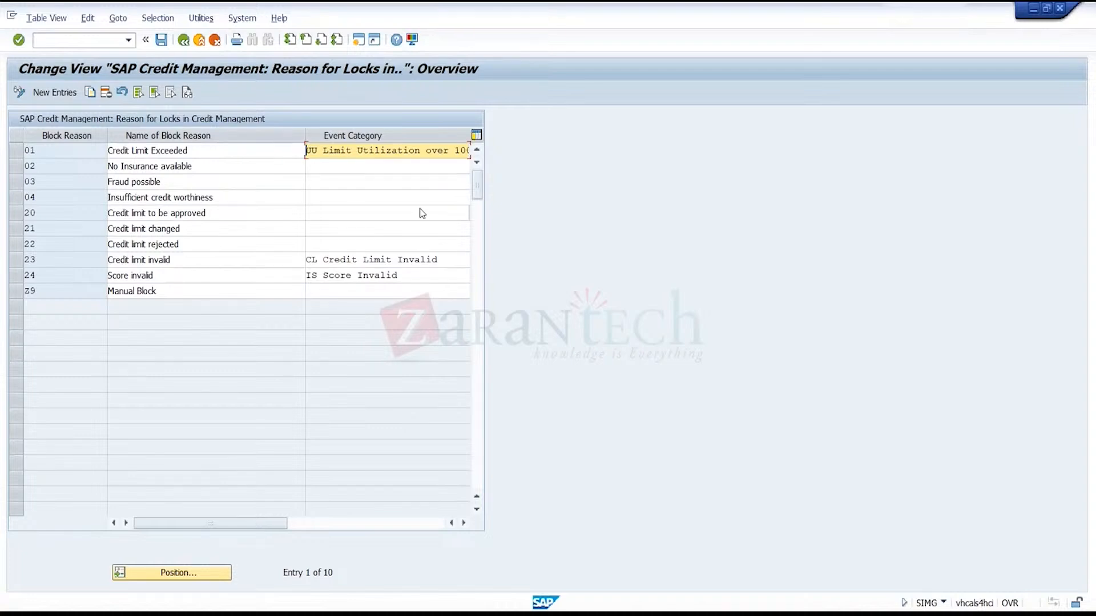
{"action": "left_click", "coordinate": [439, 156]}
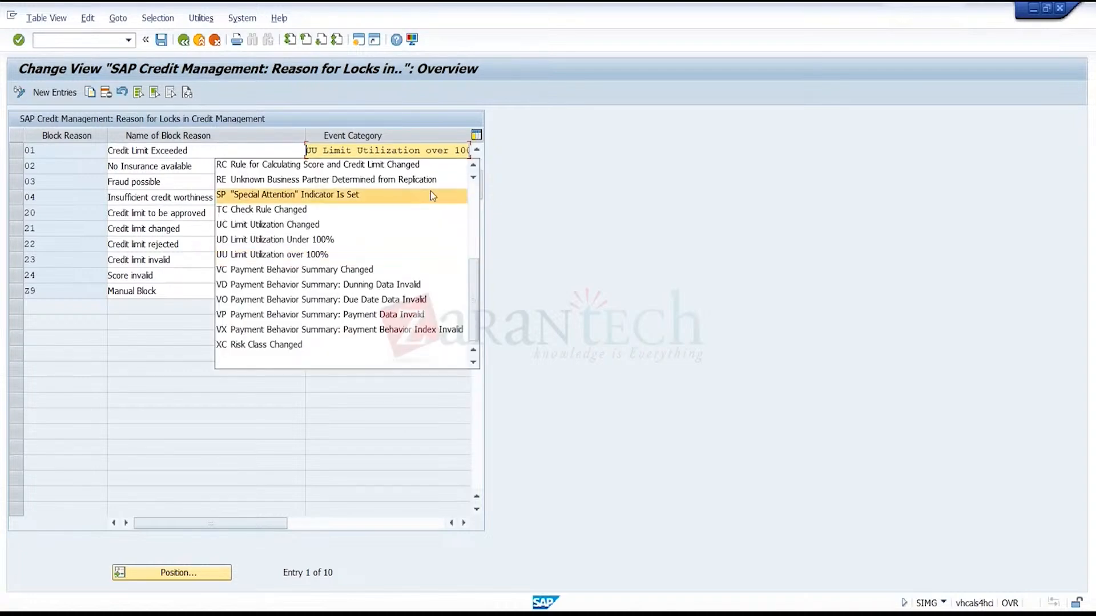
{"action": "left_click", "coordinate": [400, 382]}
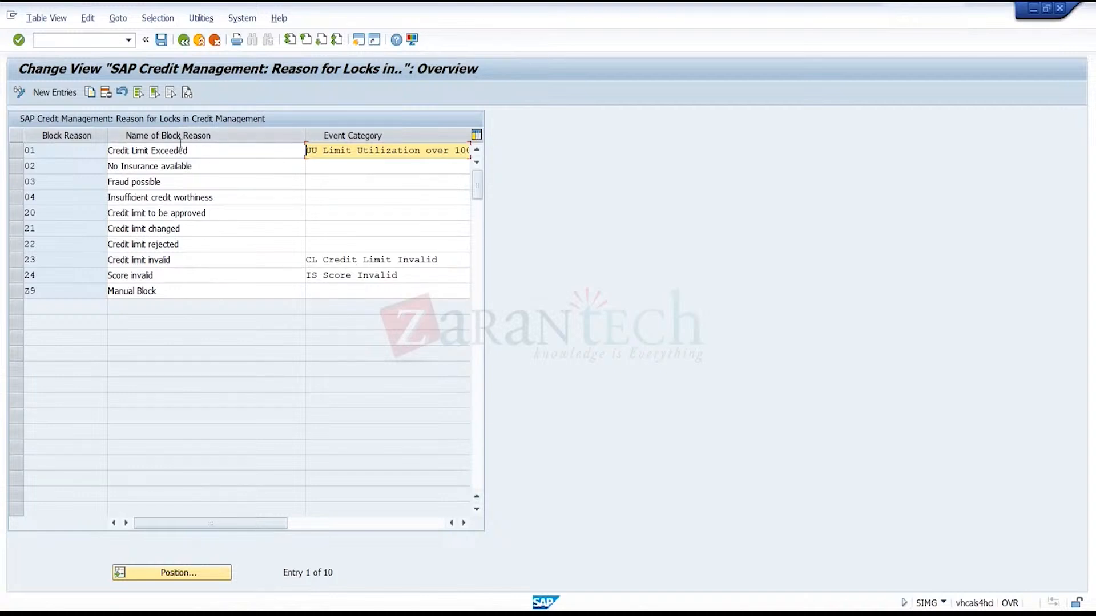
{"action": "left_click", "coordinate": [218, 198]}
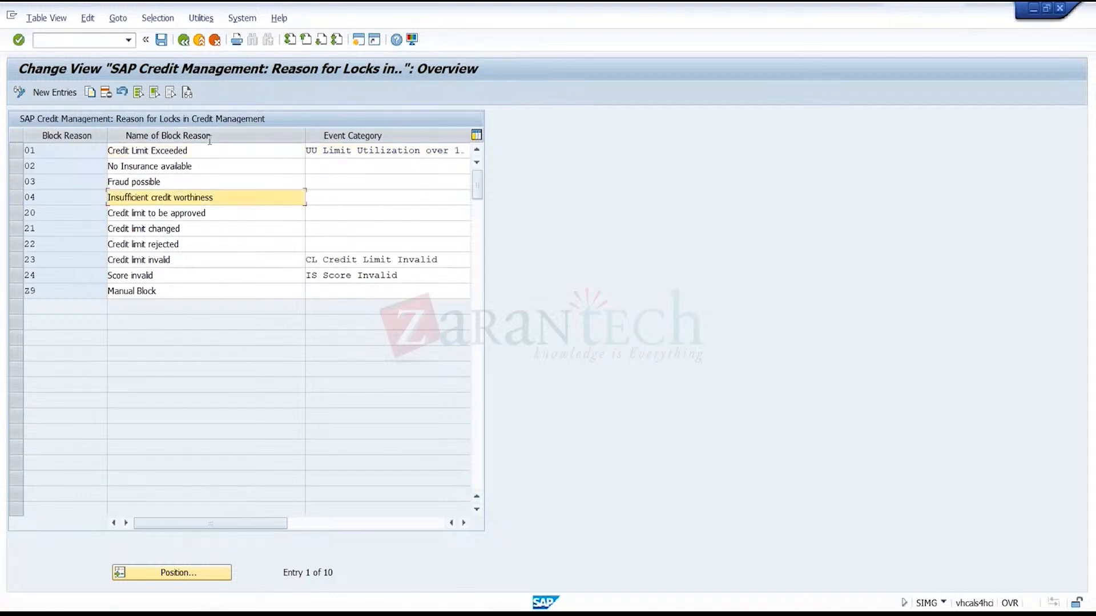
{"action": "left_click", "coordinate": [184, 40]}
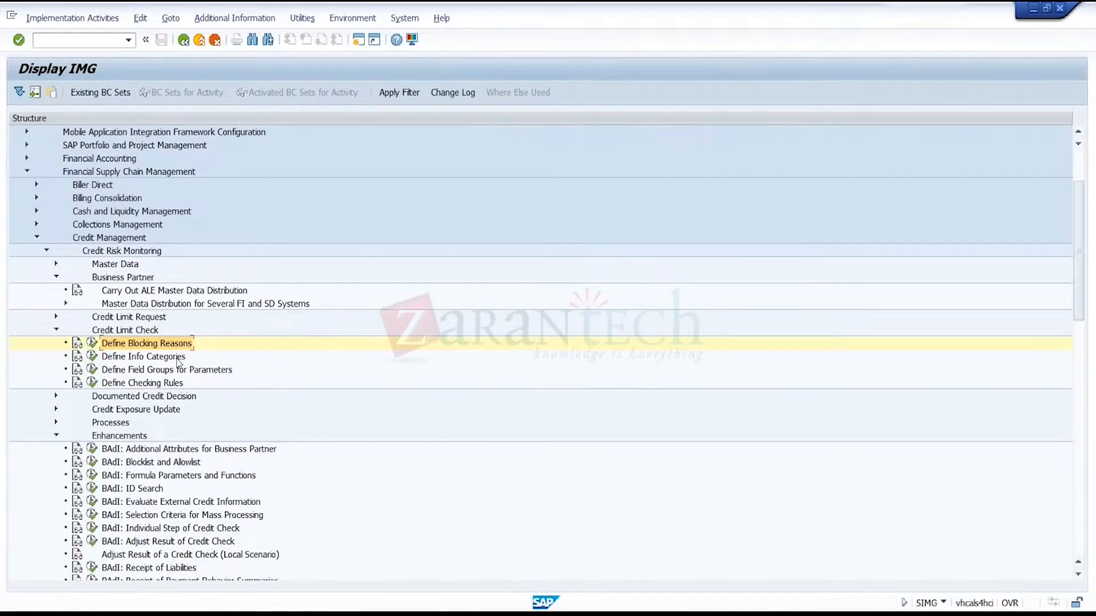
- Open Define Info Categories under Credit Limit Check to view the information categories, and return to the IMG structure
{"action": "left_click", "coordinate": [92, 357]}
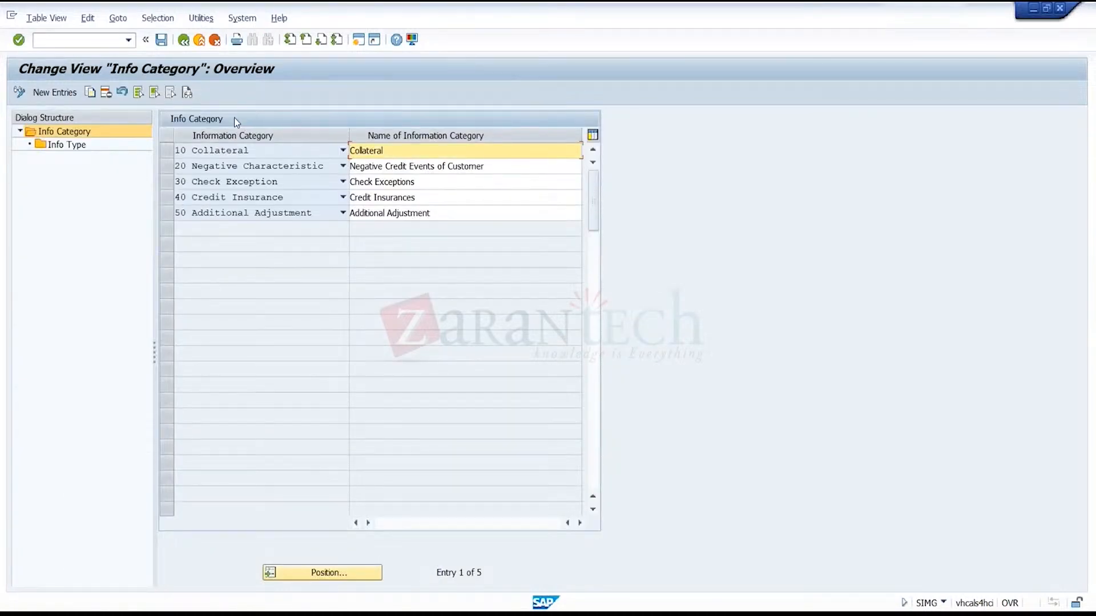
{"action": "left_click", "coordinate": [184, 41]}
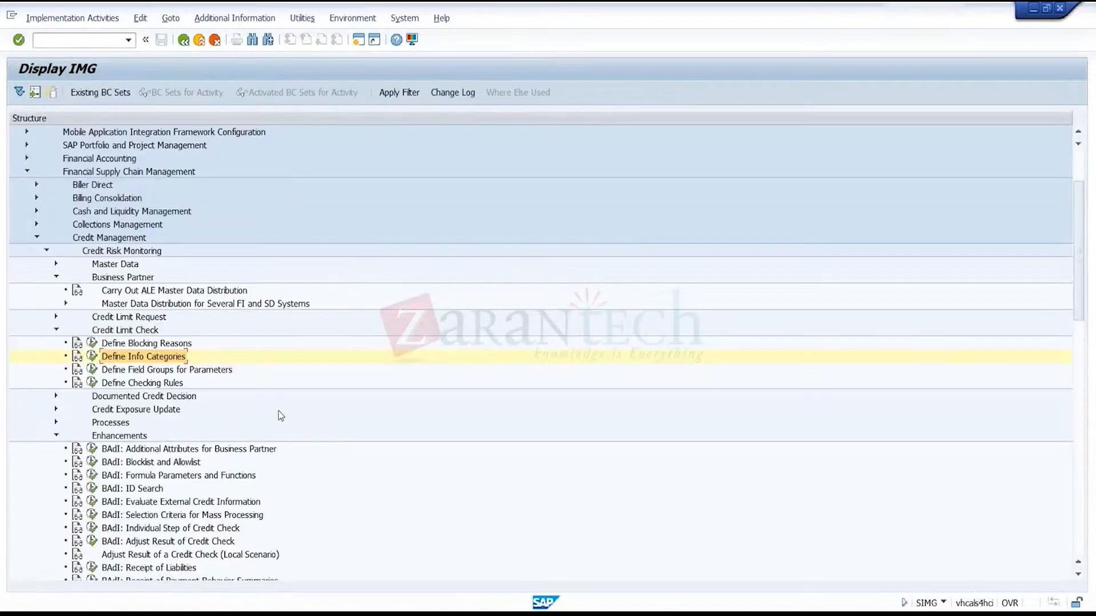
- Open Define Field Groups for Parameters, view the field names available for existing and new entries, and return to the IMG structure without adding any
{"action": "left_click", "coordinate": [91, 383]}
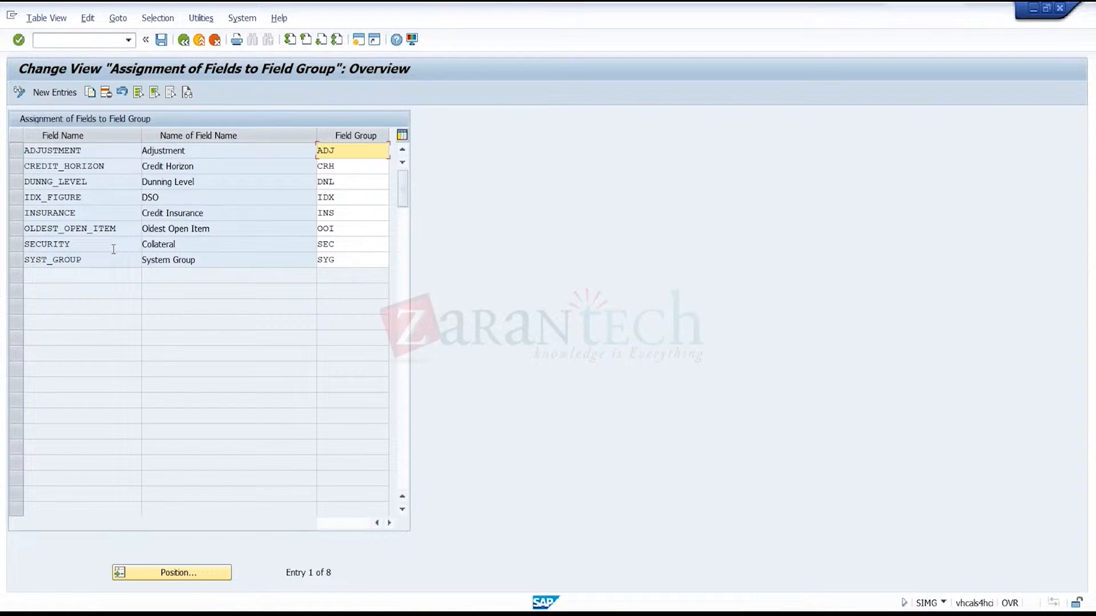
{"action": "left_click", "coordinate": [108, 167]}
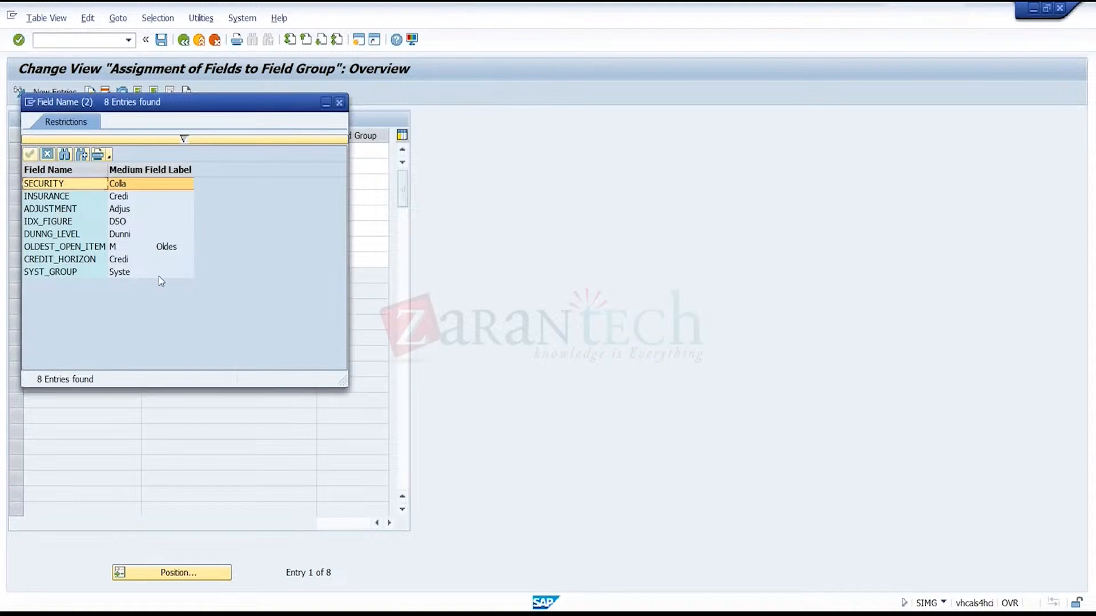
{"action": "left_click", "coordinate": [340, 102]}
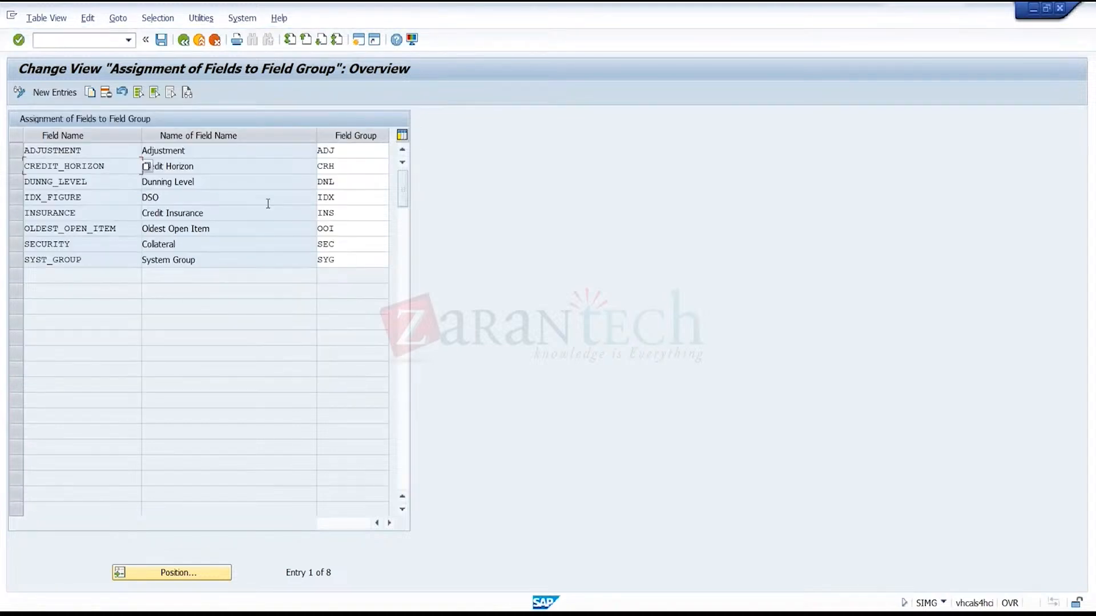
{"action": "left_click", "coordinate": [54, 93]}
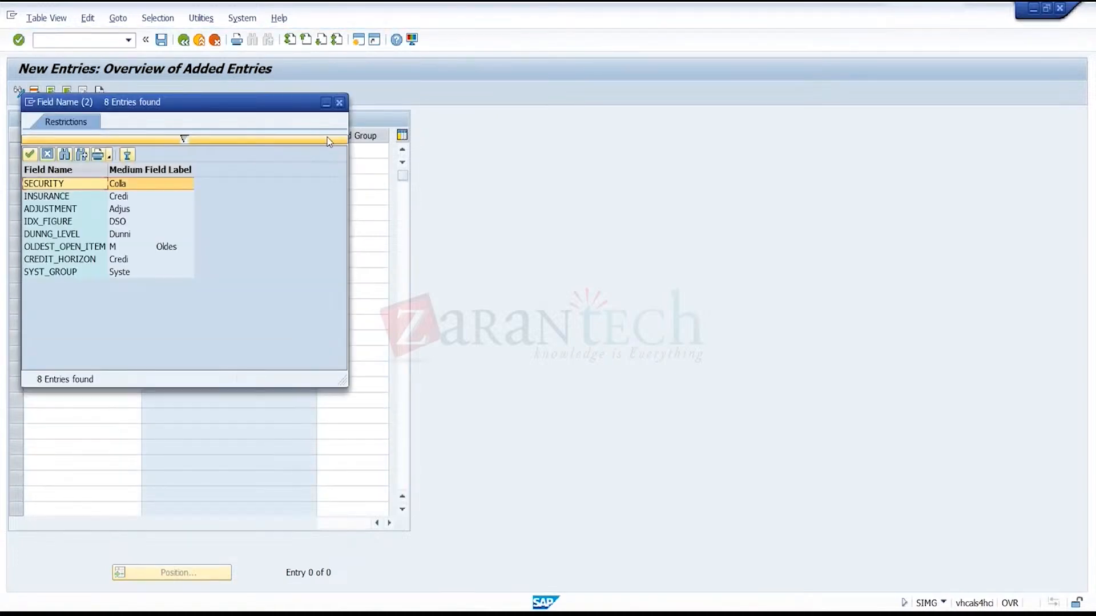
{"action": "left_click", "coordinate": [339, 102]}
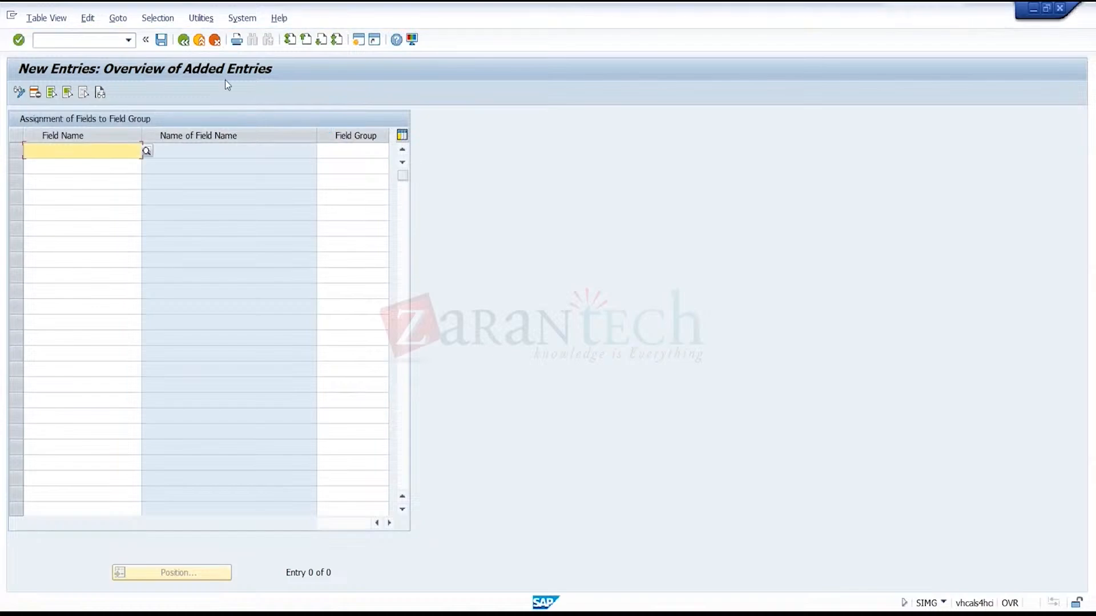
{"action": "left_click", "coordinate": [183, 42]}
{"action": "left_click", "coordinate": [184, 42]}
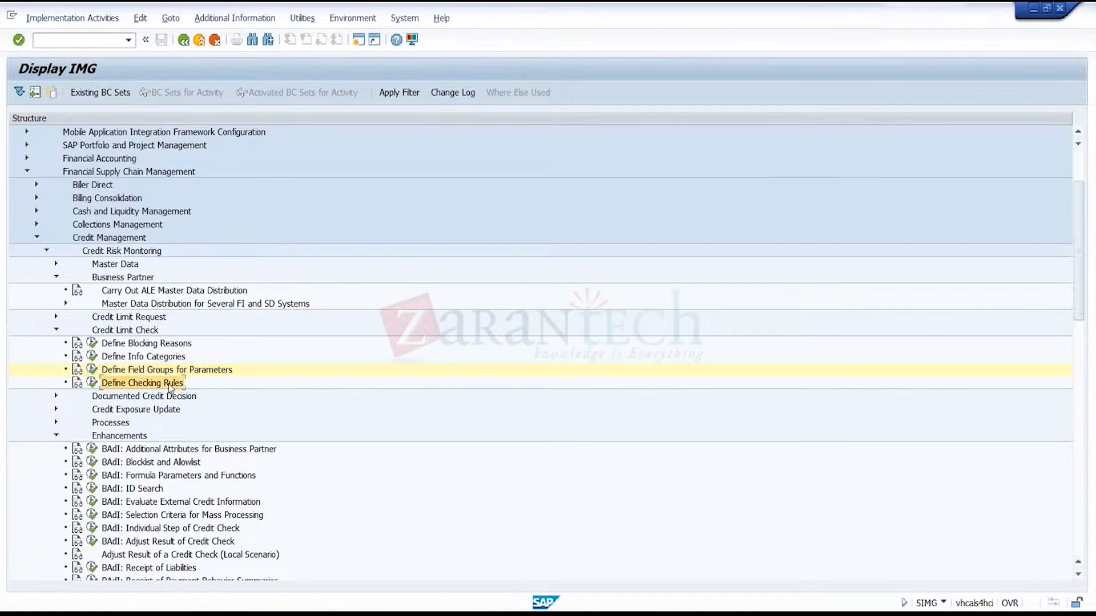
- Open Define Checking Rules and view the checks of rule 01 and the credit segment settings of individual step 010
{"action": "left_click", "coordinate": [89, 385]}
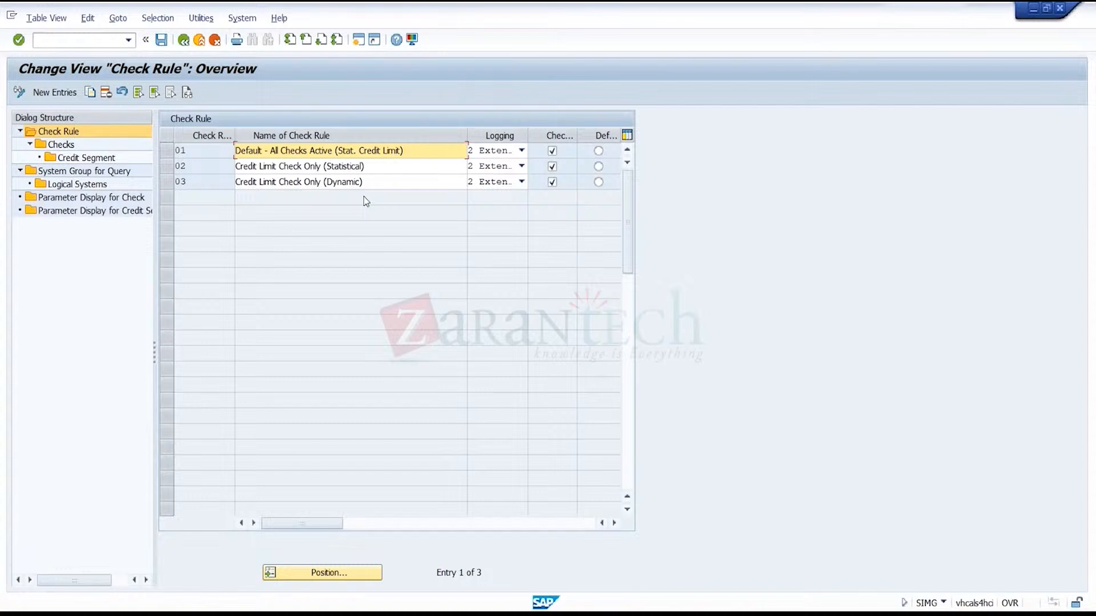
{"action": "left_click", "coordinate": [166, 152]}
{"action": "double_click", "coordinate": [61, 145]}
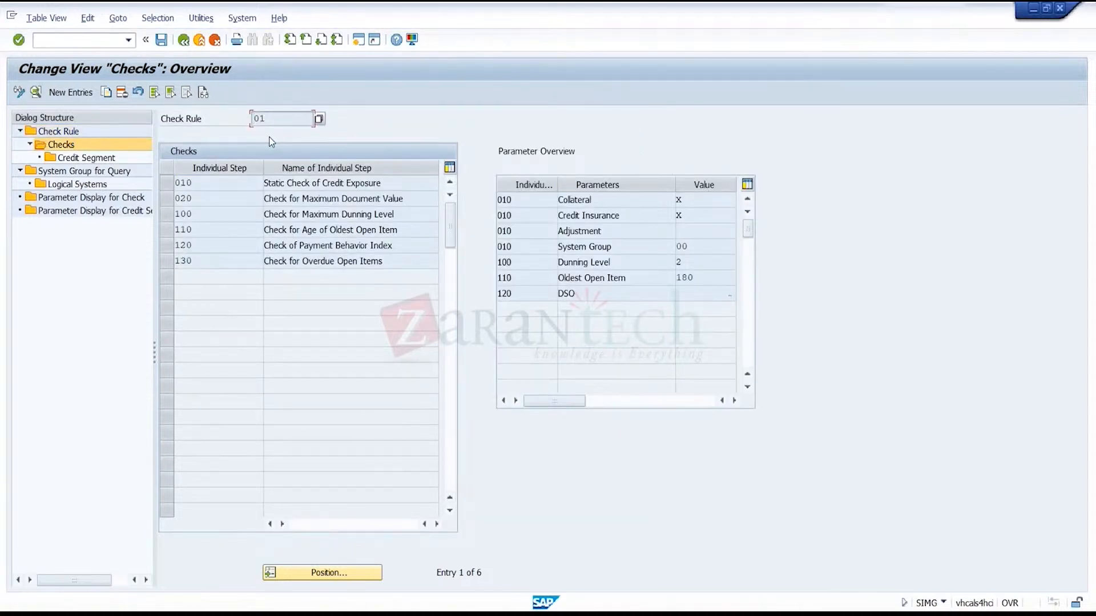
{"action": "left_click", "coordinate": [168, 189]}
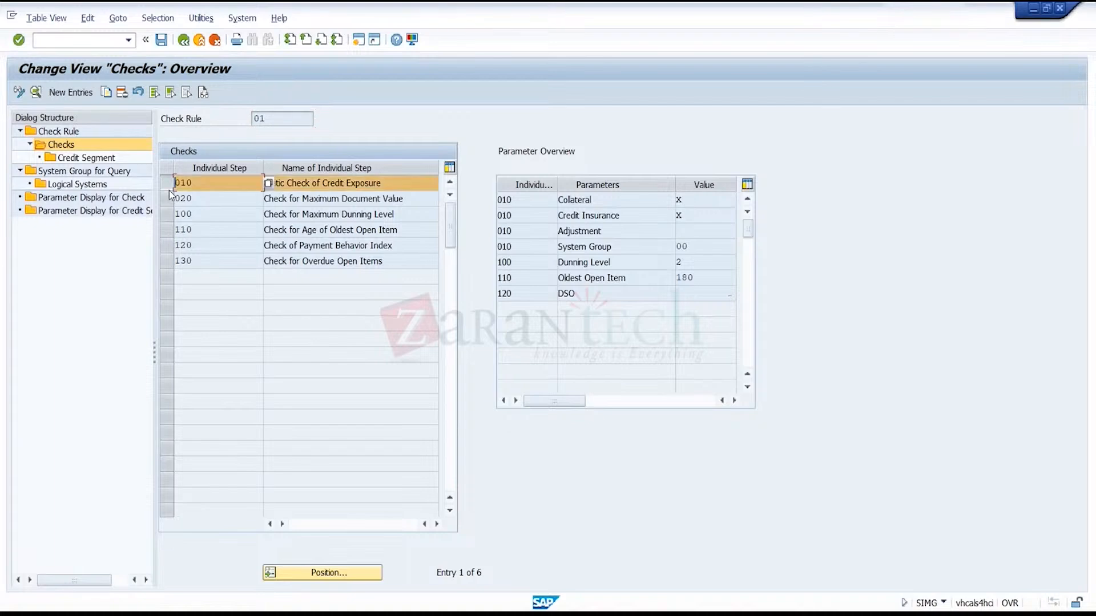
{"action": "double_click", "coordinate": [105, 158]}
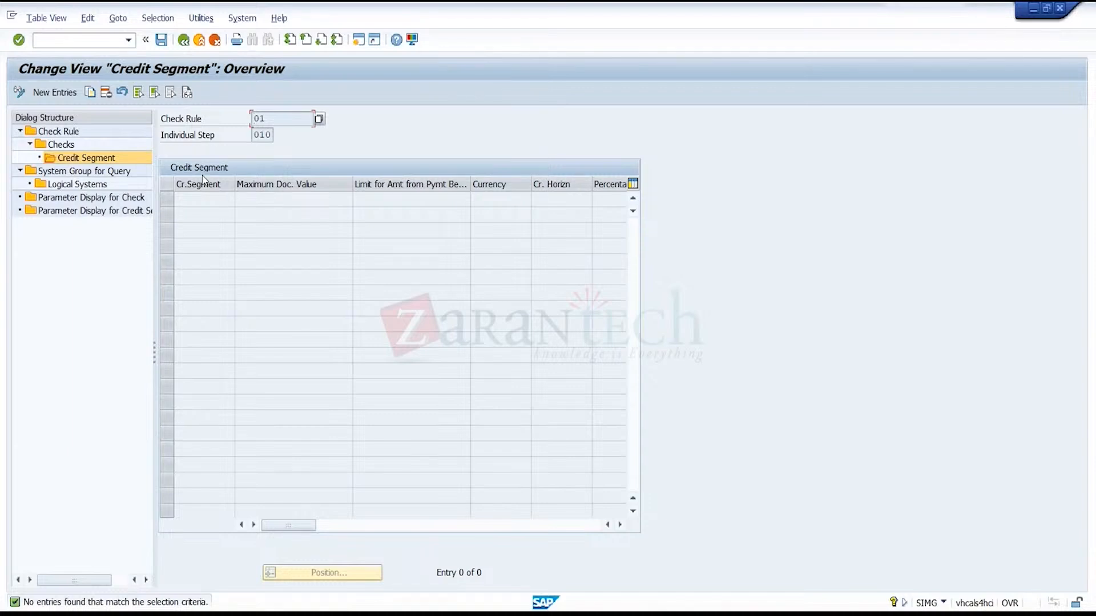
- Add credit segment TRGCREDIT as a new entry under check rule 01, individual step 010
{"action": "left_click", "coordinate": [66, 94]}
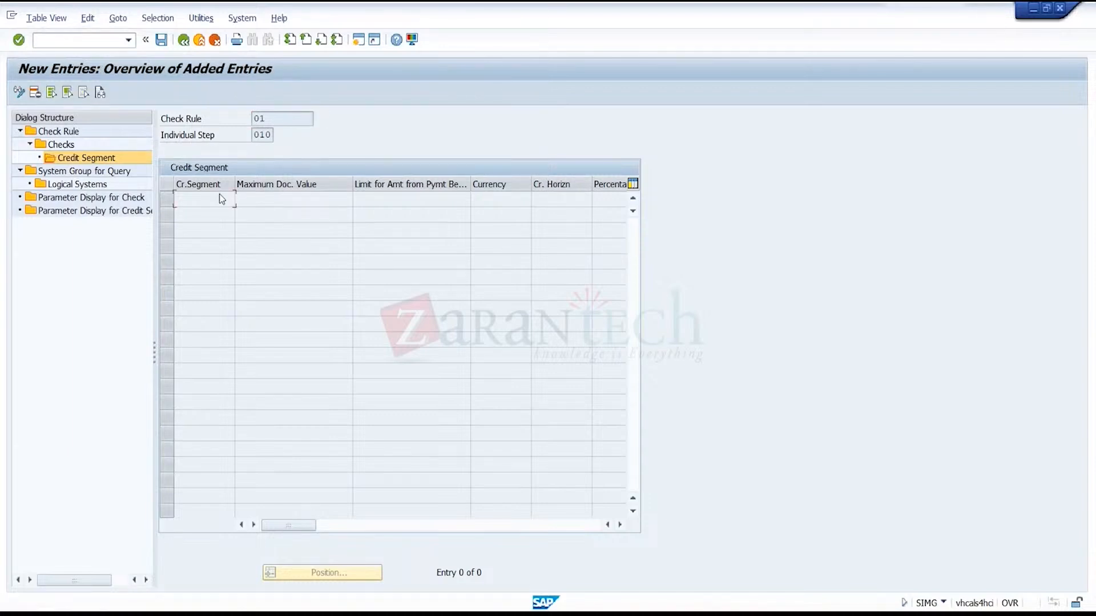
{"action": "left_click", "coordinate": [239, 199]}
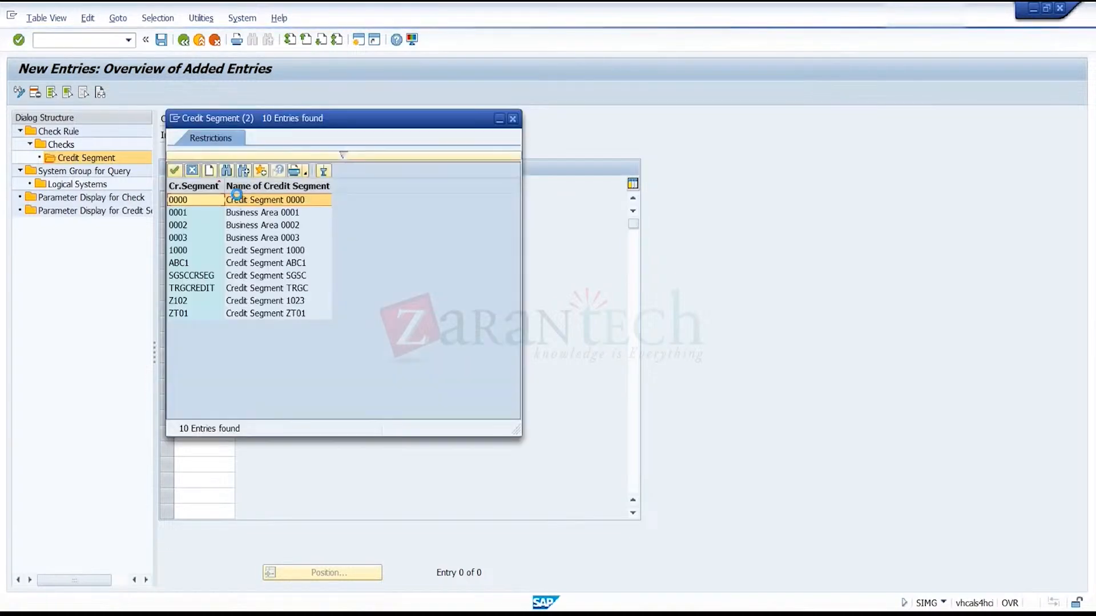
{"action": "left_click", "coordinate": [235, 288]}
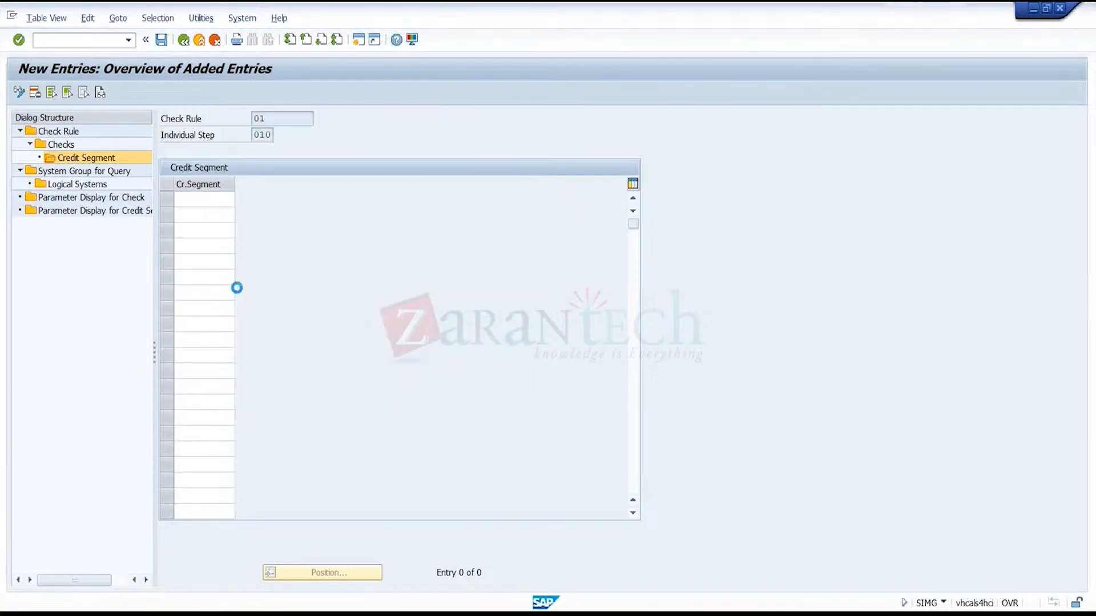
{"action": "key", "text": "Return"}
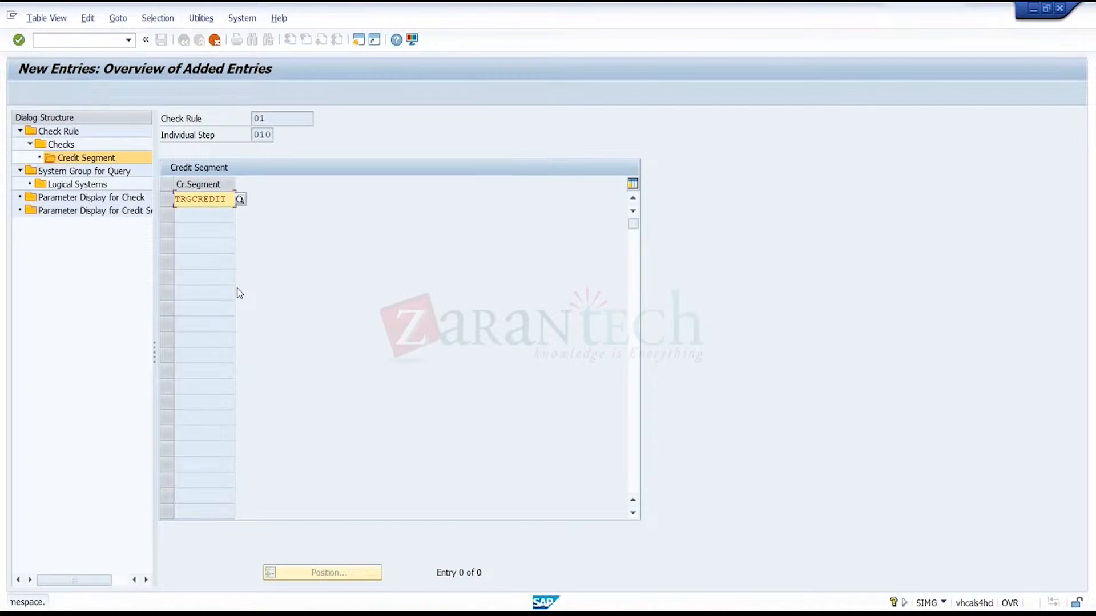
{"action": "key", "text": "Return"}
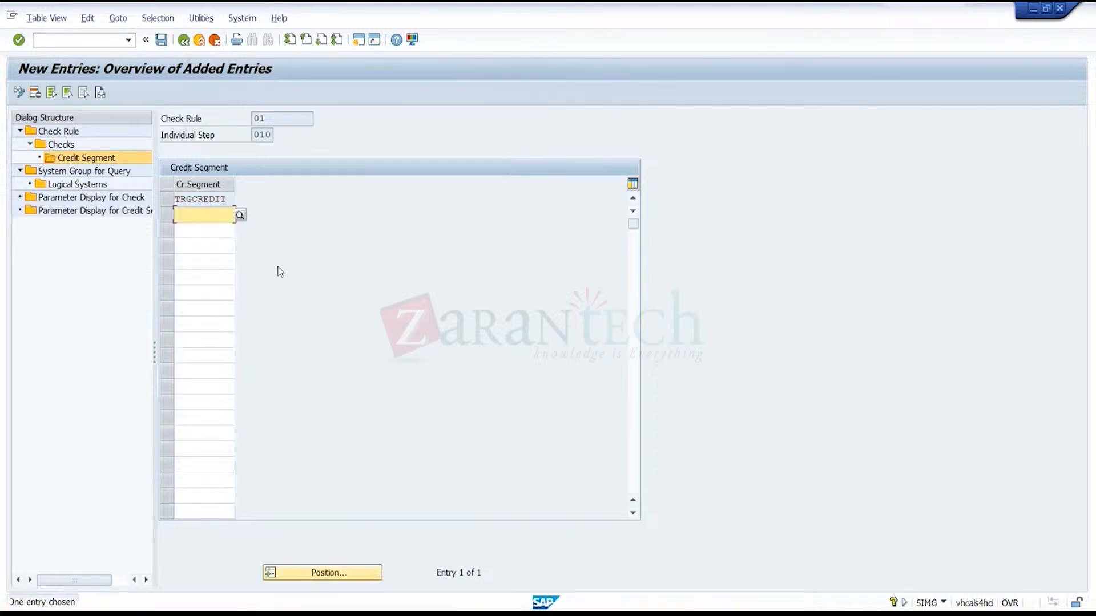
{"action": "left_click", "coordinate": [168, 199]}
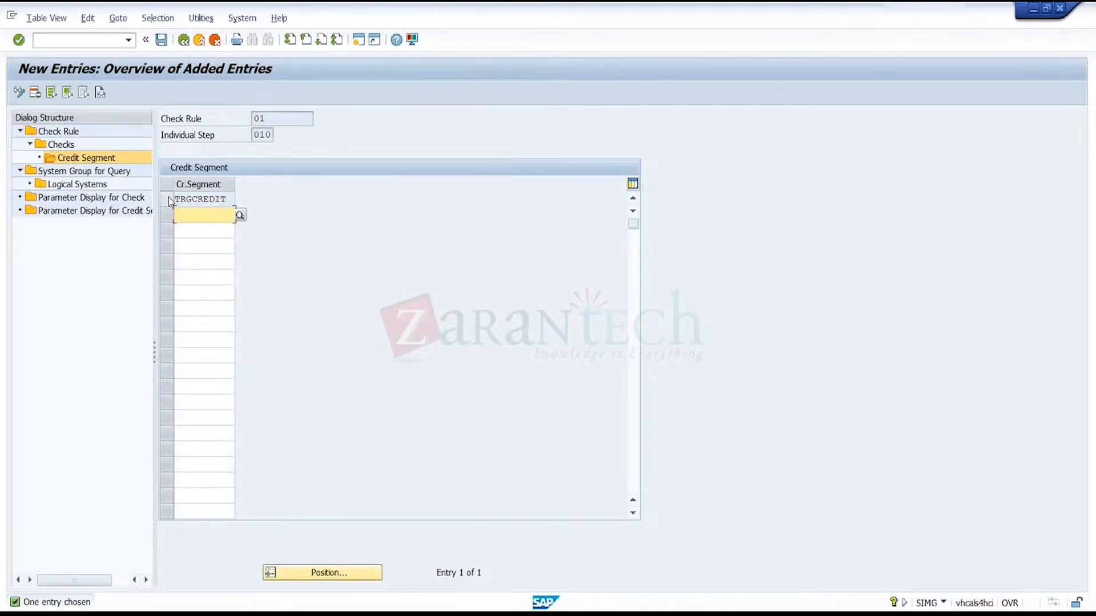
- View the blank new-entries table for System Group for Query, and return to the IMG structure
{"action": "double_click", "coordinate": [107, 171]}
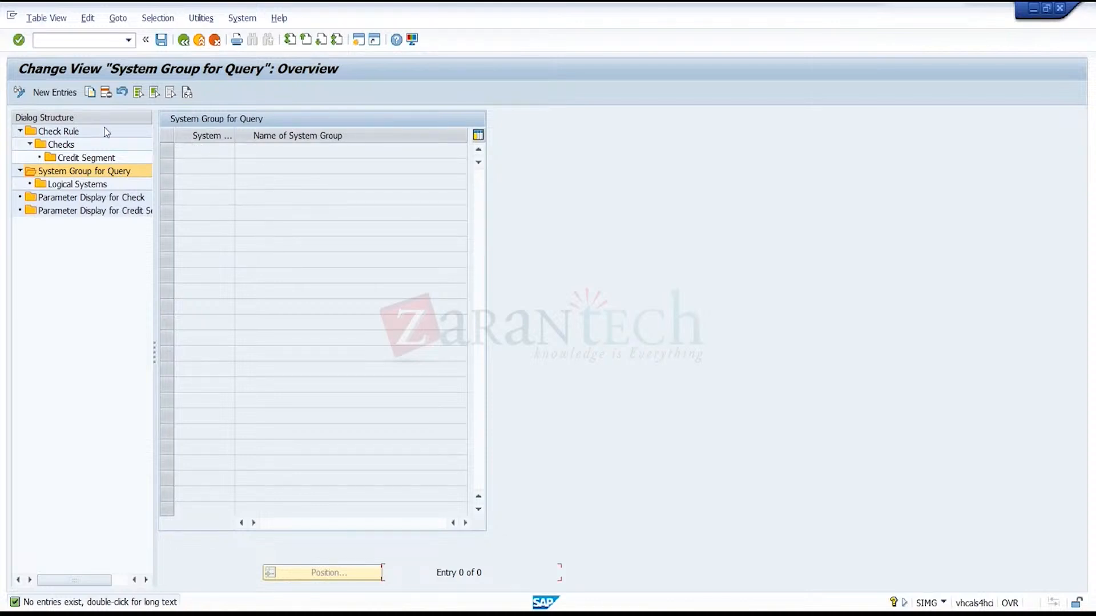
{"action": "left_click", "coordinate": [55, 92]}
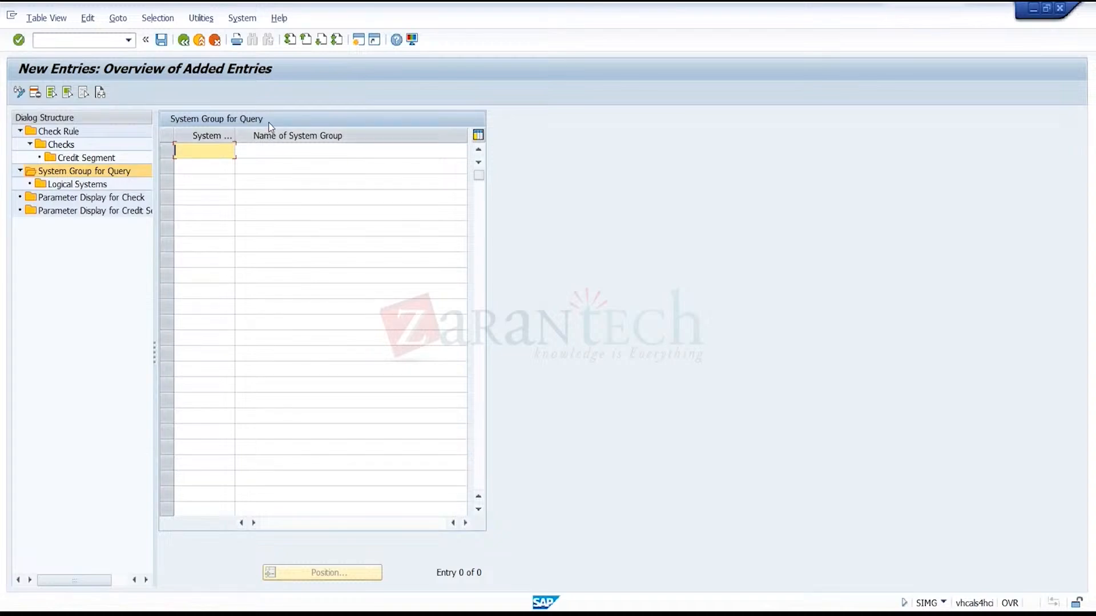
{"action": "left_click", "coordinate": [198, 41]}
{"action": "left_click", "coordinate": [287, 272]}
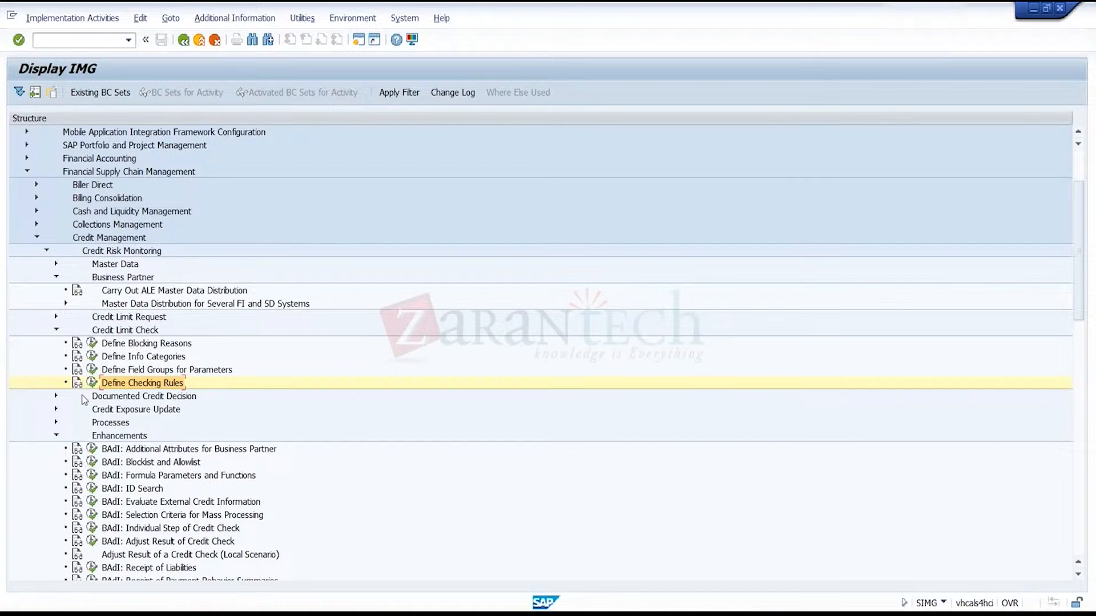
- Expand Documented Credit Decision under Credit Risk Monitoring and review its configuration activities
{"action": "left_click", "coordinate": [56, 396]}
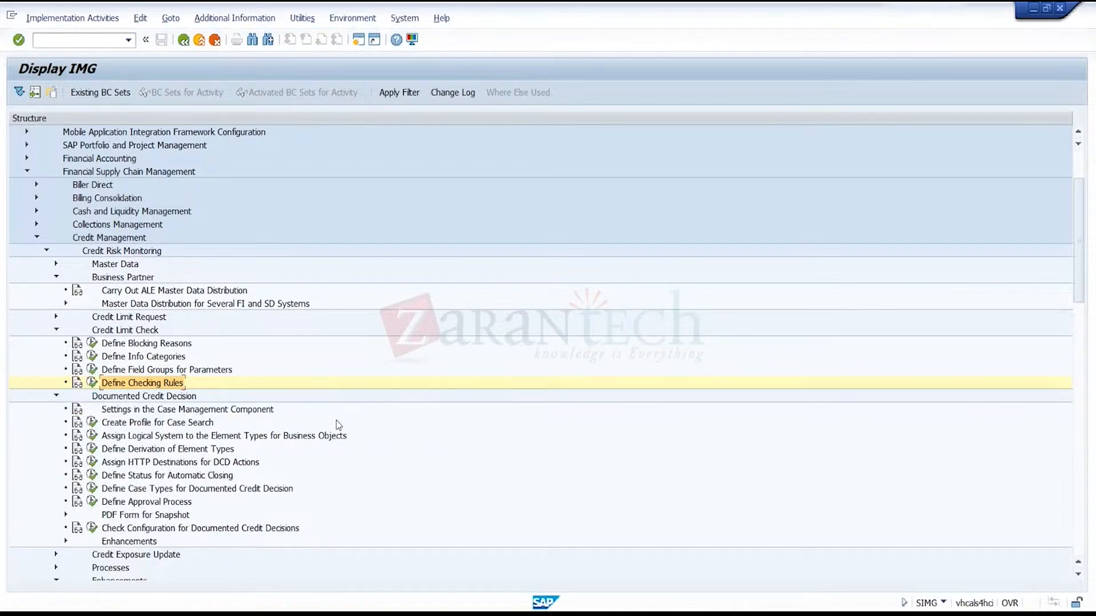
{"action": "left_click_drag", "start_coordinate": [1085, 291], "coordinate": [1084, 305]}
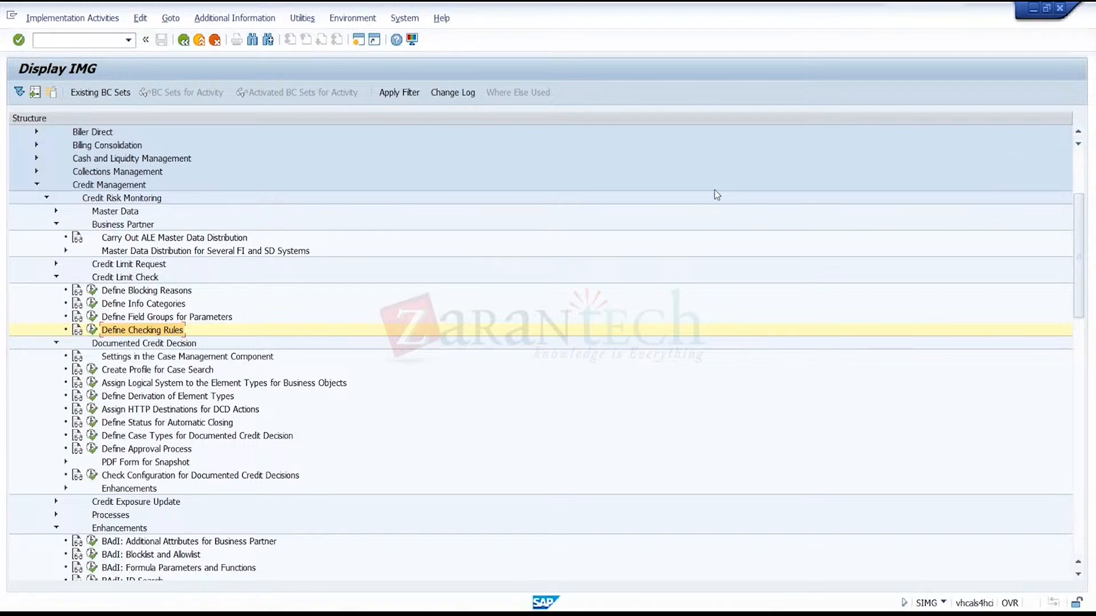
{"action": "left_click", "coordinate": [233, 397]}
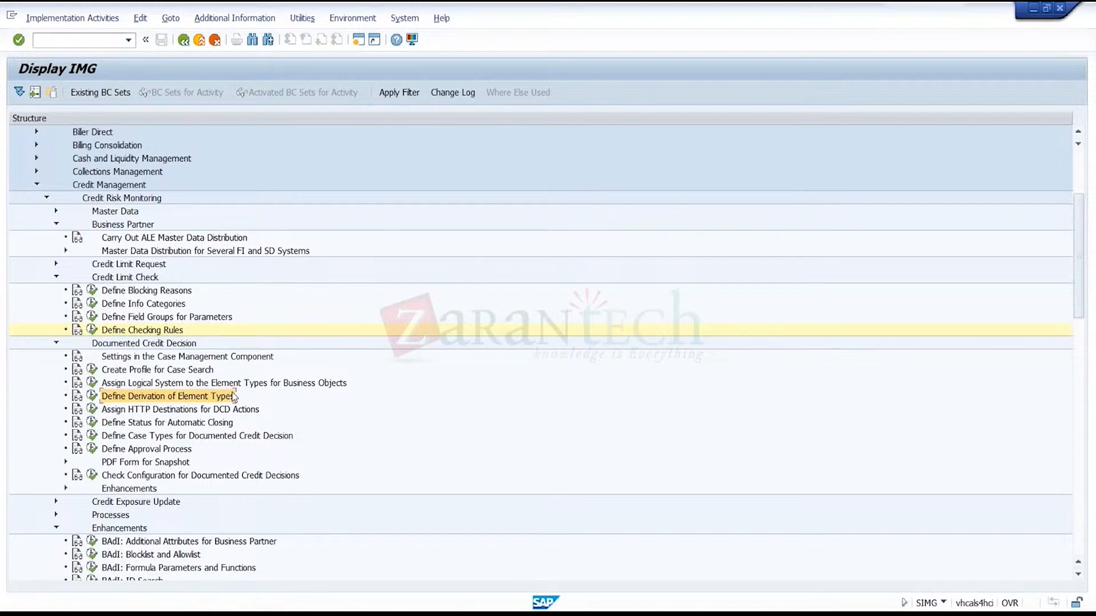
{"action": "left_click", "coordinate": [233, 395]}
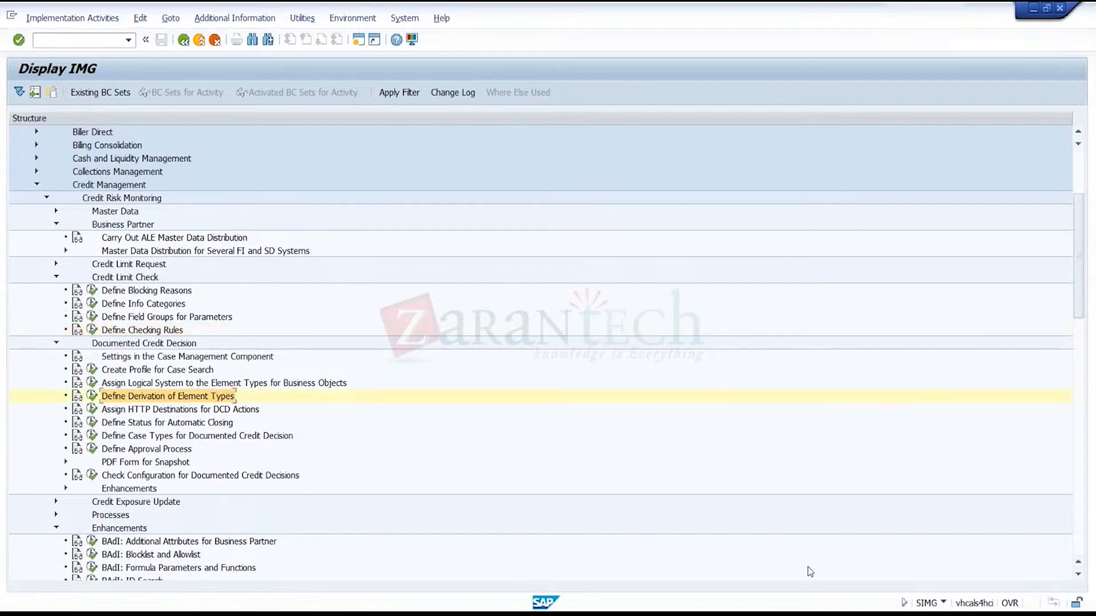
{"action": "mouse_move", "coordinate": [763, 613]}
{"action": "left_click", "coordinate": [192, 385]}
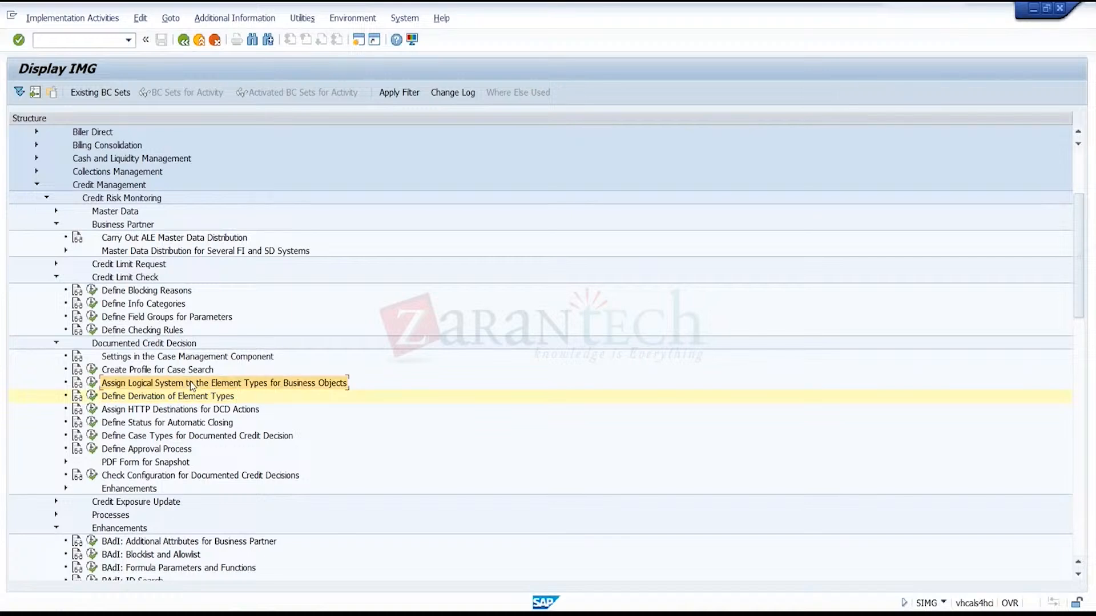
{"action": "left_click", "coordinate": [170, 370]}
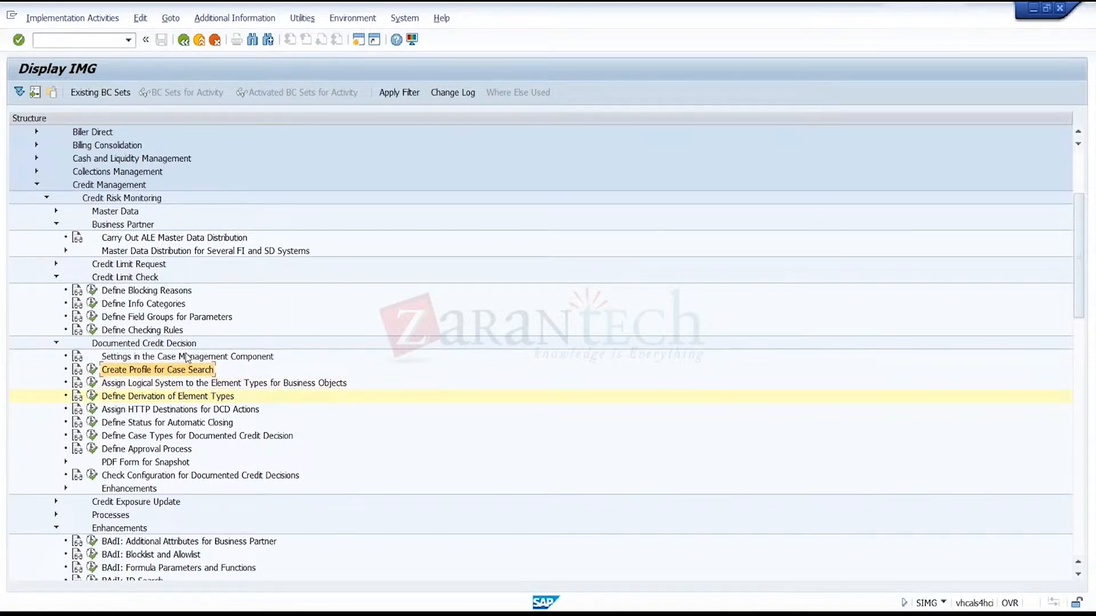
- Open Create Profile for Case Search, view the selection fields of profile FCL_COLL, and return to the IMG structure
{"action": "left_click", "coordinate": [92, 370]}
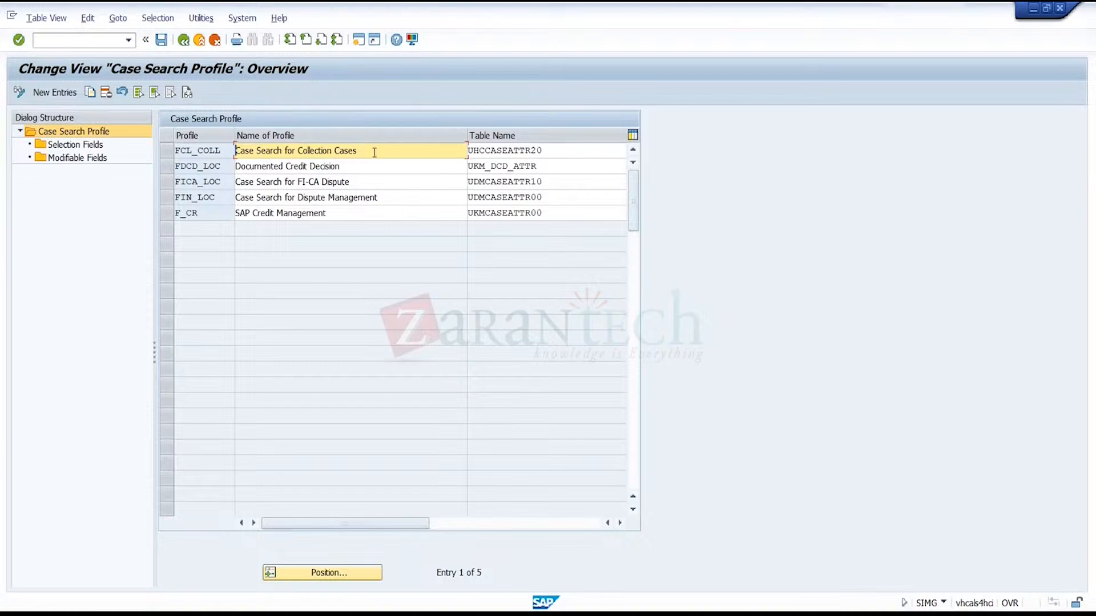
{"action": "left_click", "coordinate": [165, 173]}
{"action": "left_click", "coordinate": [167, 156]}
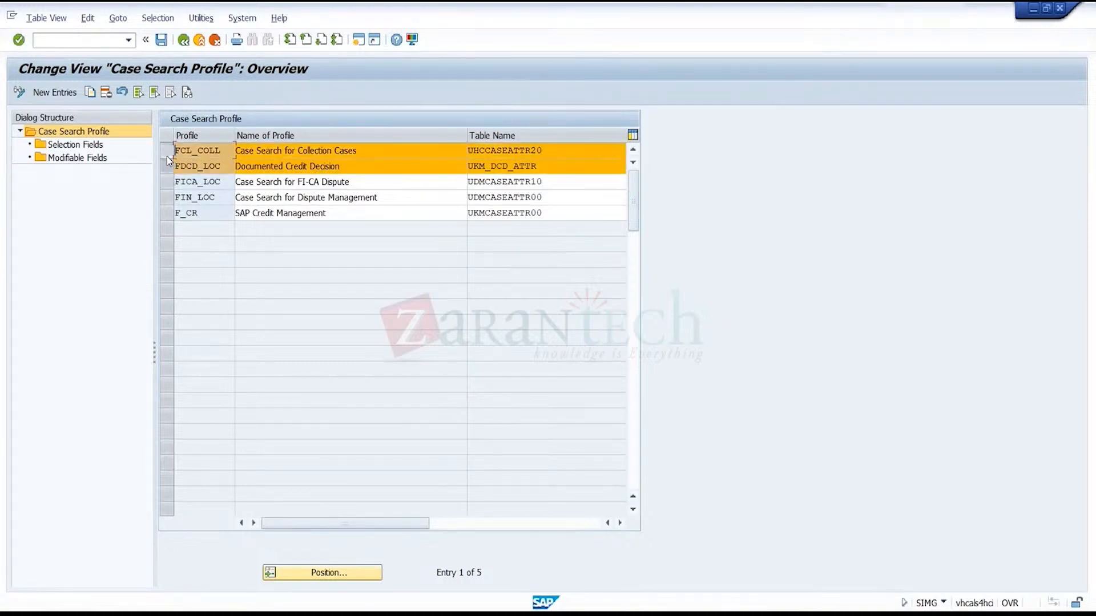
{"action": "left_click", "coordinate": [167, 163]}
{"action": "left_click", "coordinate": [96, 149]}
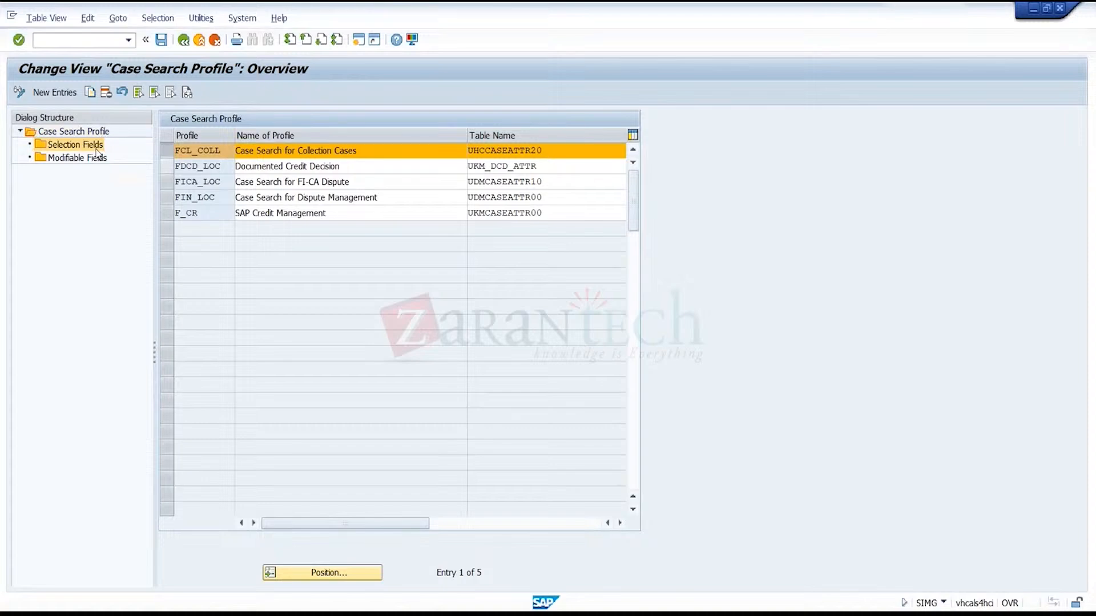
{"action": "double_click", "coordinate": [97, 150]}
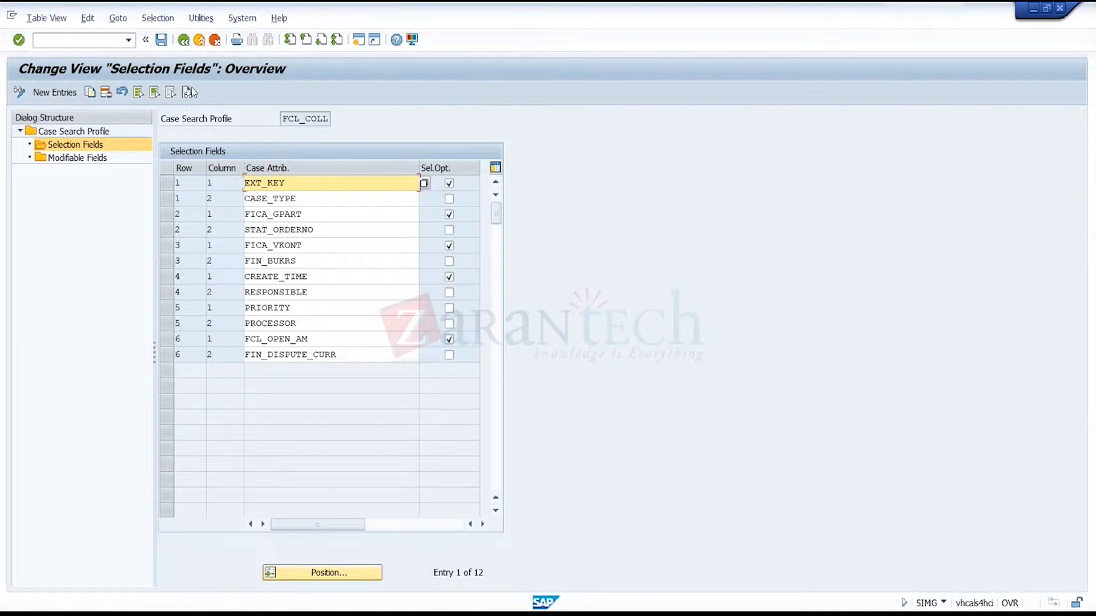
{"action": "left_click", "coordinate": [183, 40]}
{"action": "left_click", "coordinate": [183, 40]}
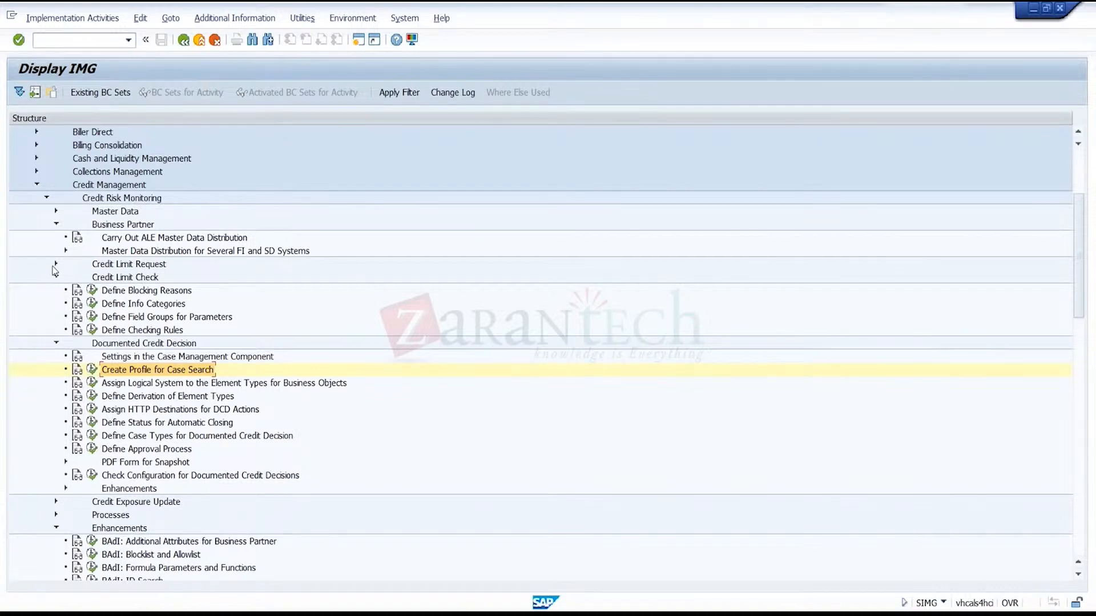
- Review the activities under Credit Limit Request, collapse that node, and expand Master Data to view its activities
{"action": "left_click", "coordinate": [55, 264]}
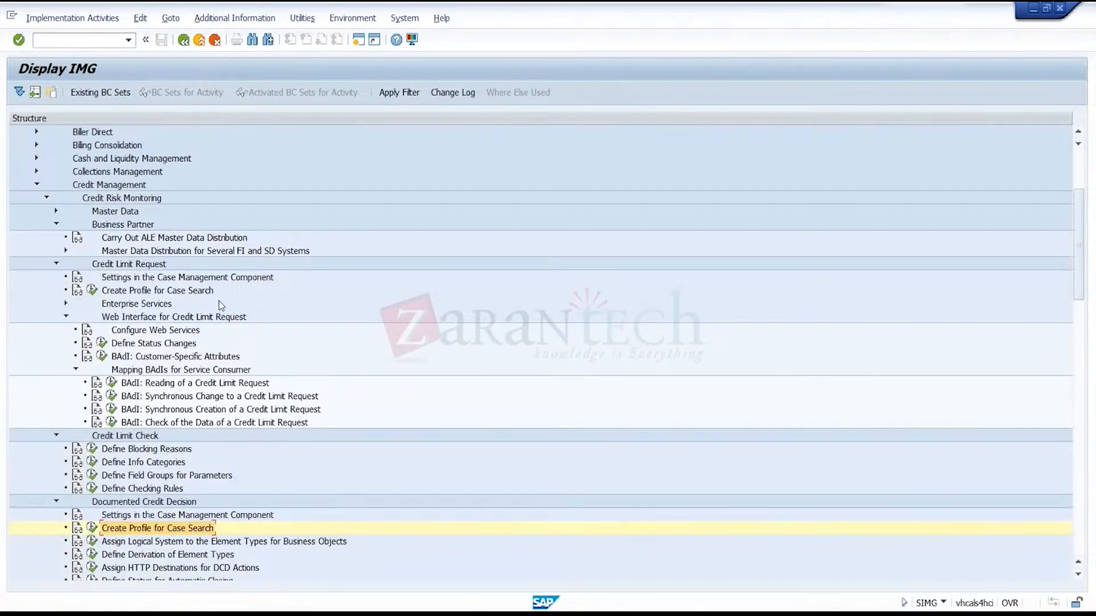
{"action": "left_click", "coordinate": [56, 263]}
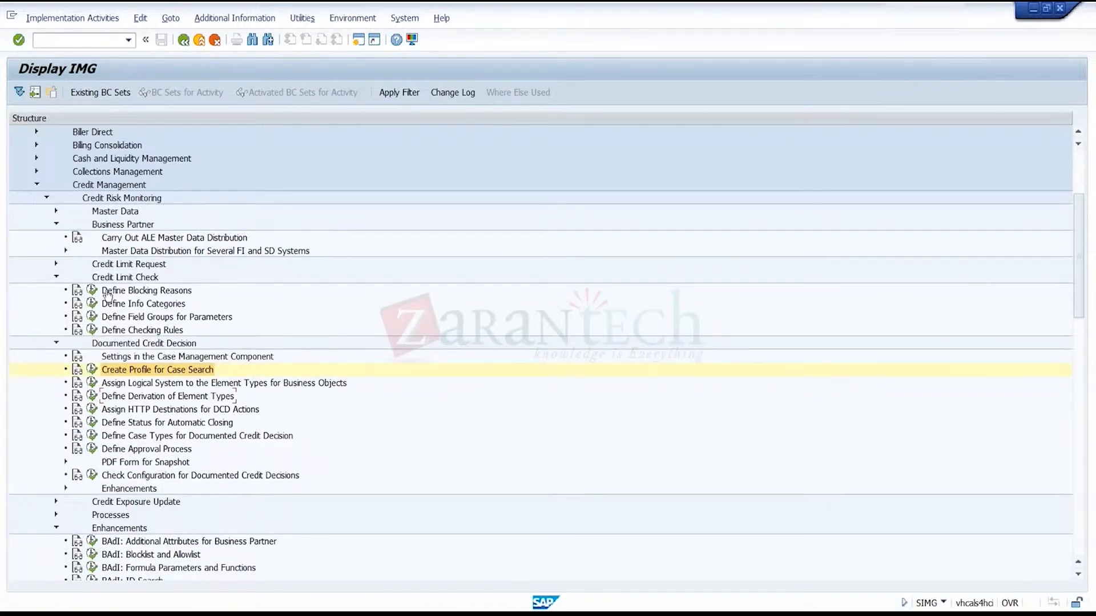
{"action": "left_click", "coordinate": [56, 264]}
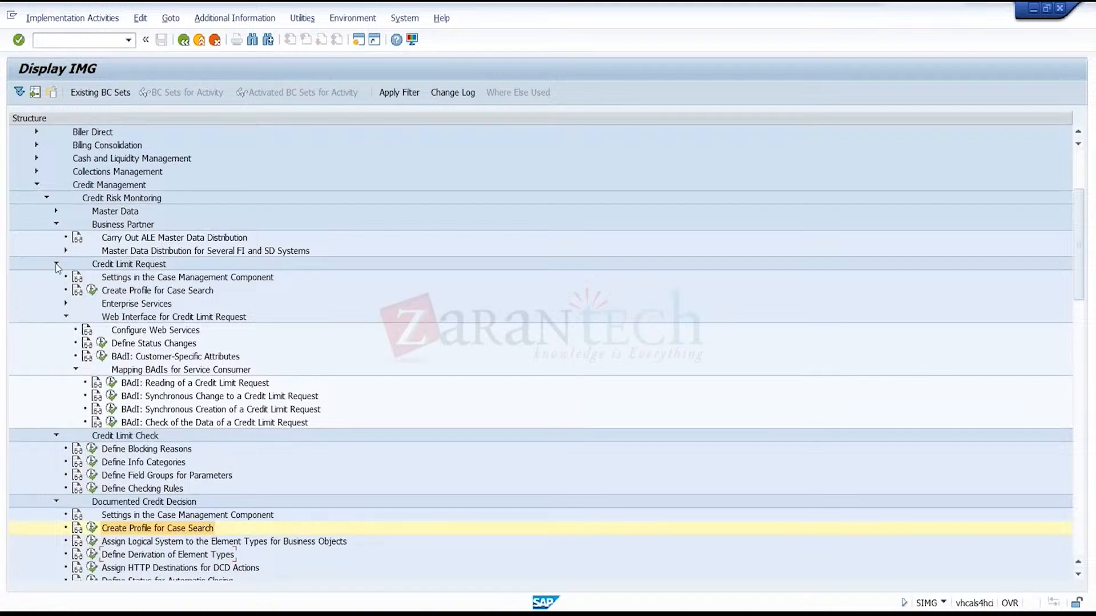
{"action": "left_click", "coordinate": [56, 264]}
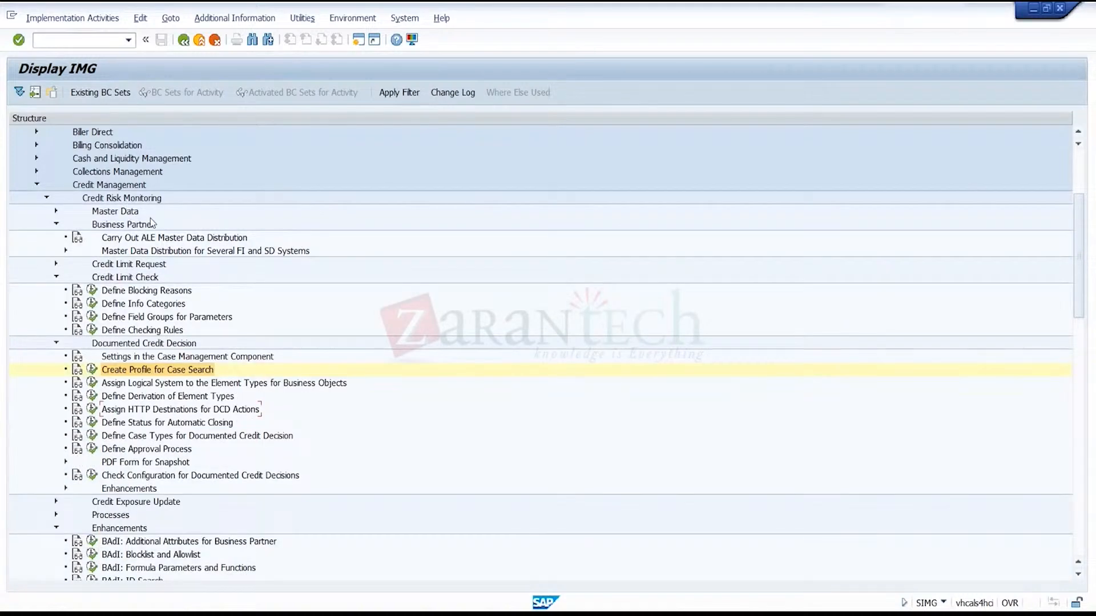
{"action": "left_click", "coordinate": [56, 211]}
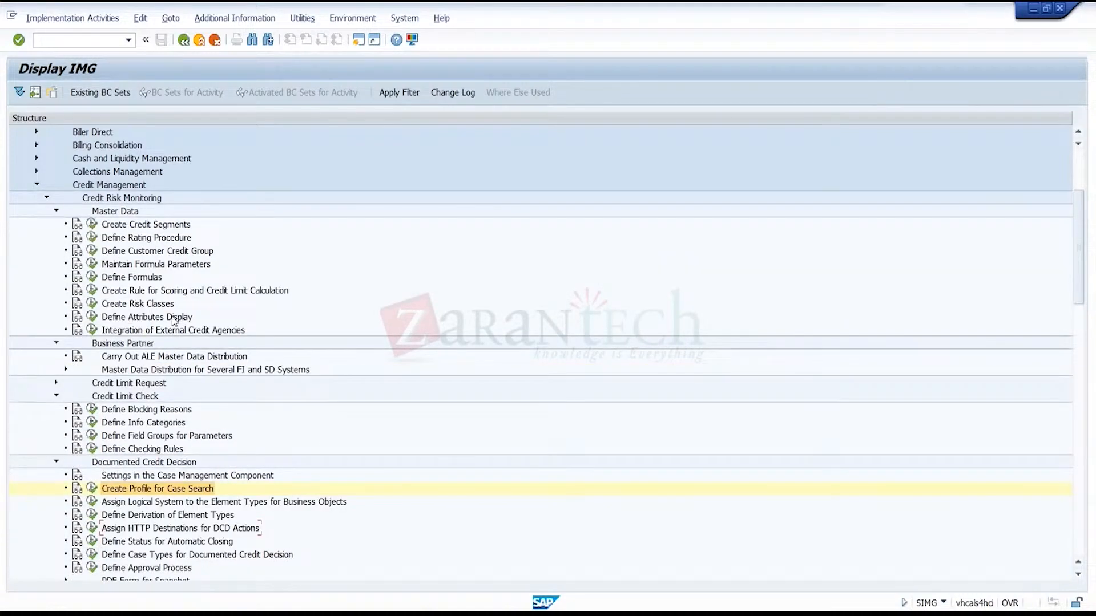
{"action": "left_click", "coordinate": [178, 320]}
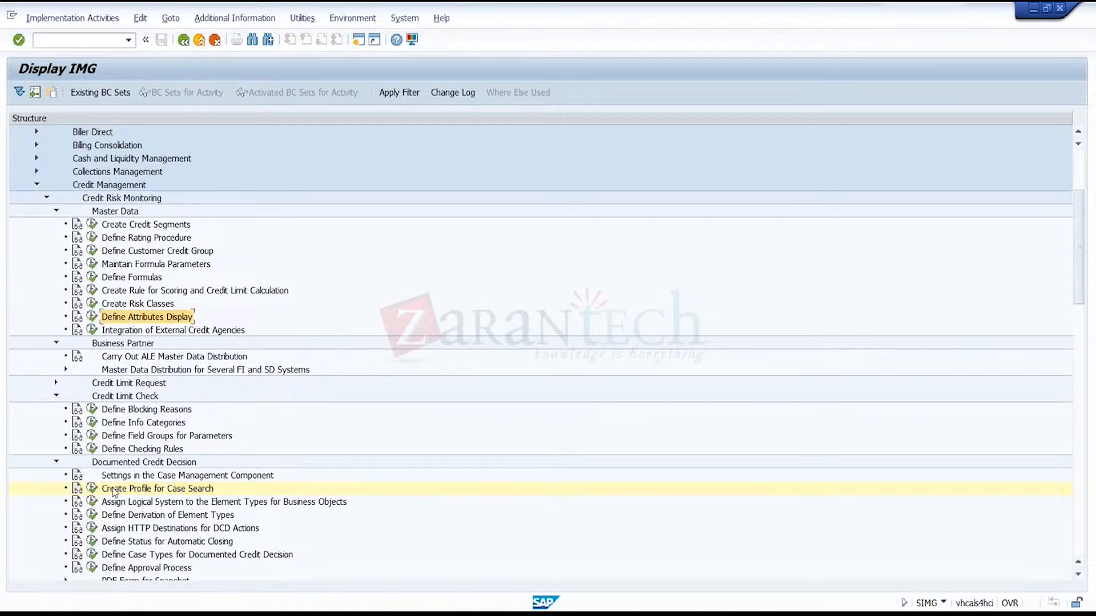
- Reopen Create Profile for Case Search under Documented Credit Decision and display the selection fields of profile FCL_COLL
{"action": "left_click", "coordinate": [91, 489]}
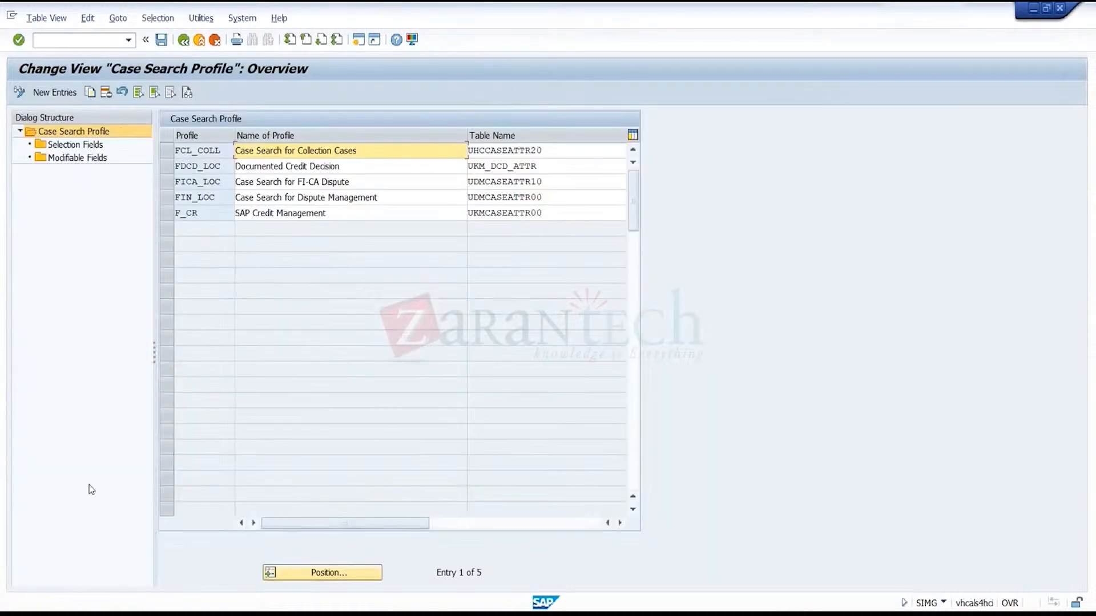
{"action": "left_click", "coordinate": [166, 150]}
{"action": "left_click", "coordinate": [95, 148]}
{"action": "double_click", "coordinate": [94, 147]}
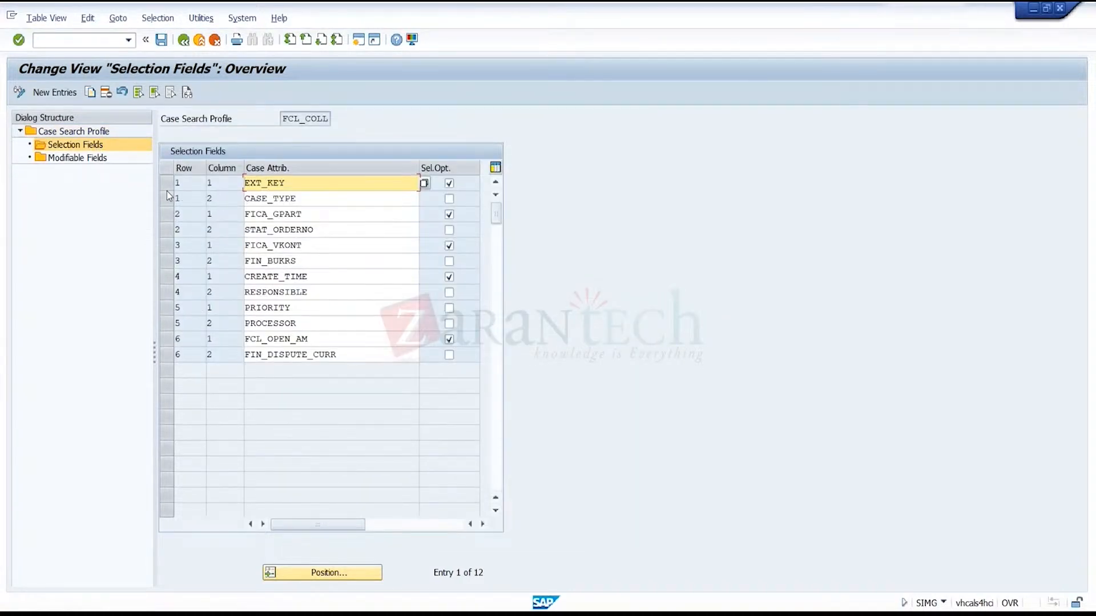
- Display the modifiable fields of case search profile FCL_COLL, and return to the IMG structure
{"action": "left_click", "coordinate": [166, 189]}
{"action": "left_click", "coordinate": [92, 160]}
{"action": "double_click", "coordinate": [93, 162]}
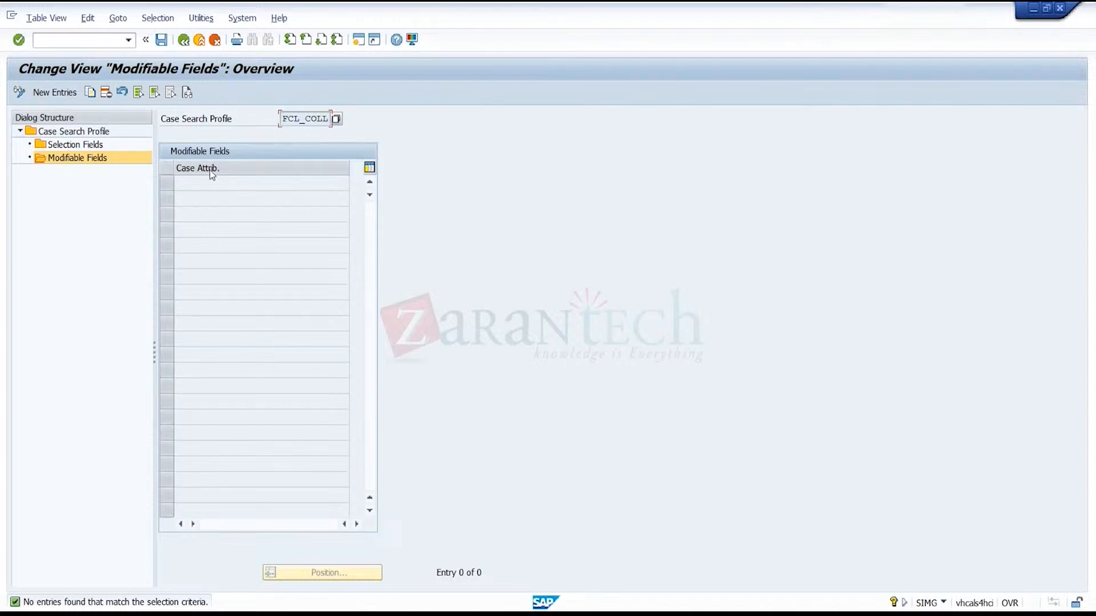
{"action": "left_click", "coordinate": [188, 44]}
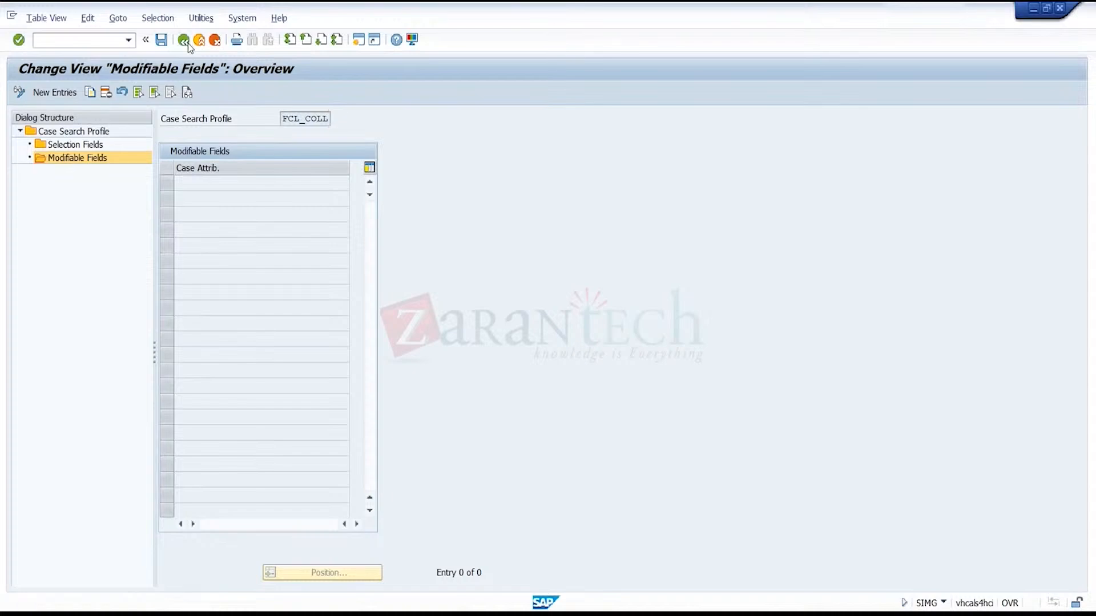
{"action": "left_click", "coordinate": [188, 43]}
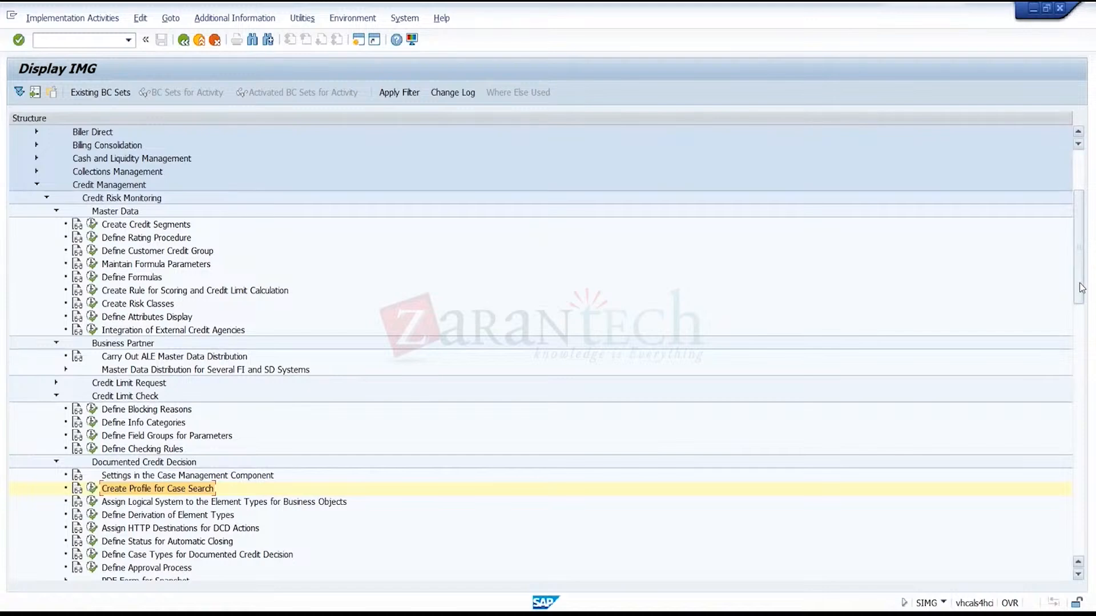
- Expand Enhancements under Documented Credit Decision and review its BAdIs and the credit management enhancements below
{"action": "scroll", "coordinate": [1081, 287], "scroll_direction": "down", "scroll_amount": 2}
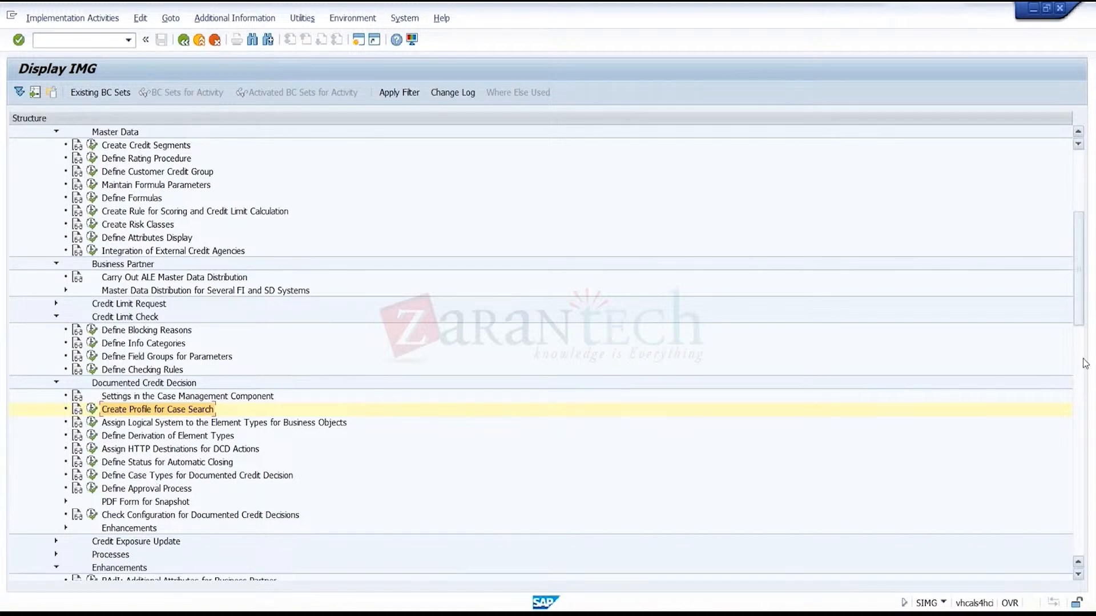
{"action": "left_click_drag", "start_coordinate": [1079, 320], "coordinate": [1082, 354]}
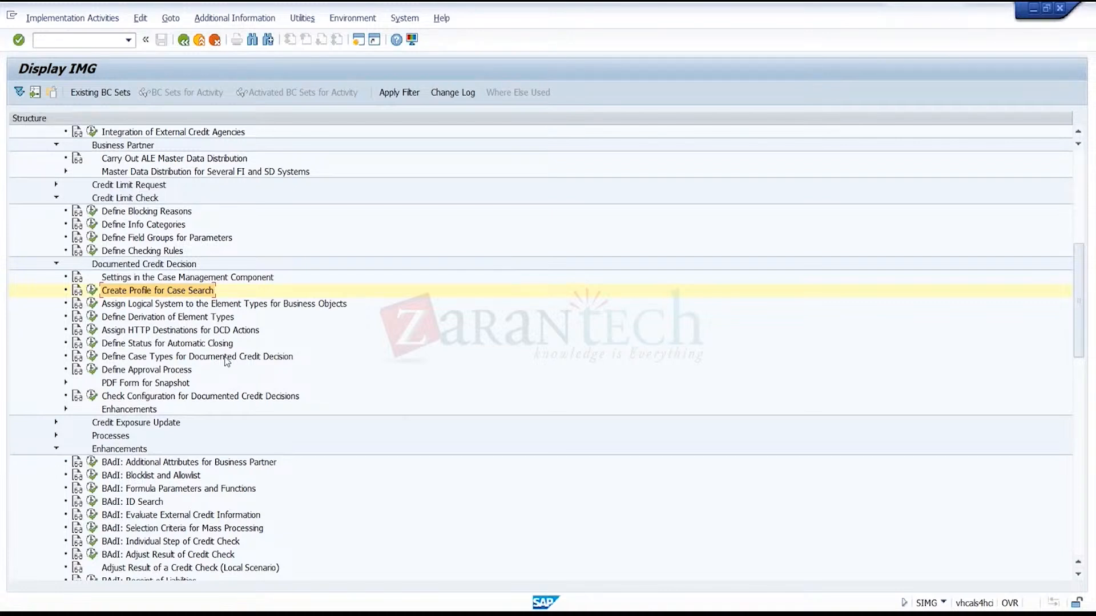
{"action": "left_click", "coordinate": [66, 410]}
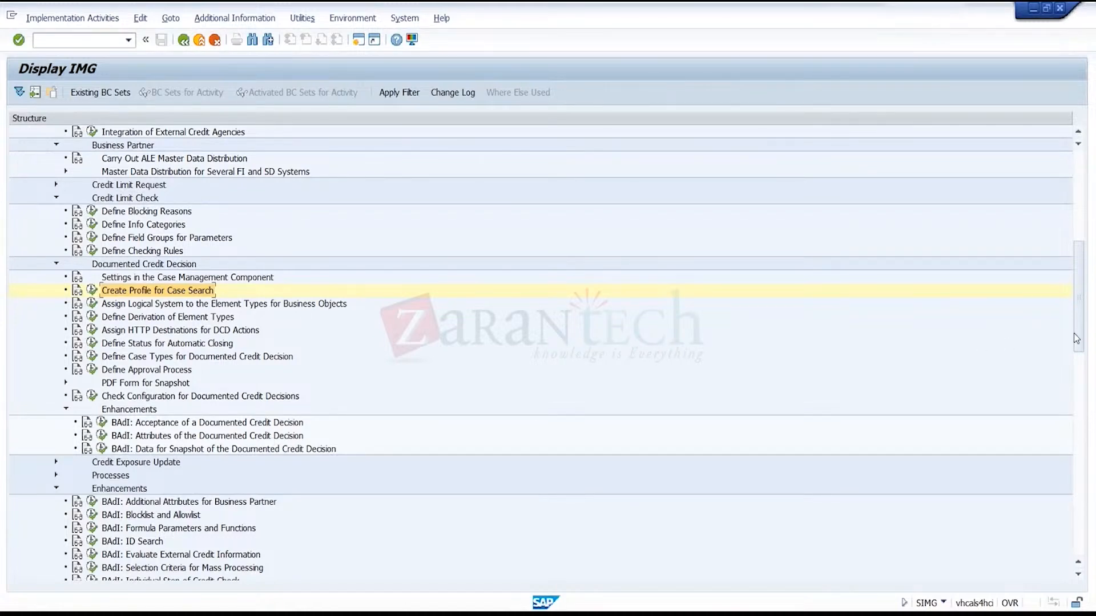
{"action": "left_click_drag", "start_coordinate": [1076, 339], "coordinate": [1085, 381]}
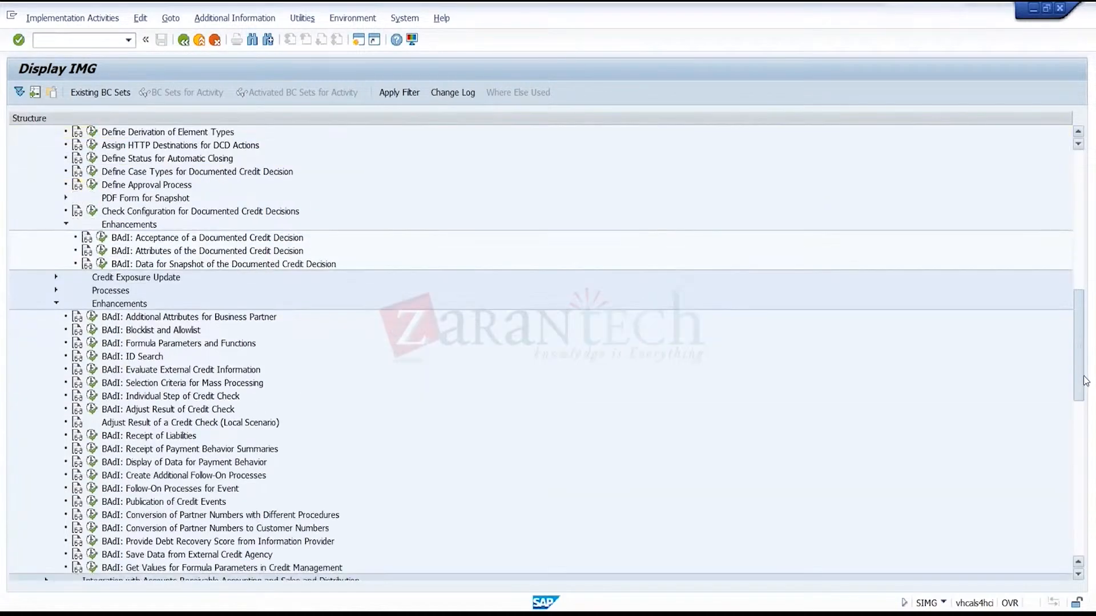
- Switch to the Tables Changes workbook in Excel, check the documented credit decisions note on Sheet2, and return to the SAP IMG
{"action": "left_click", "coordinate": [260, 241]}
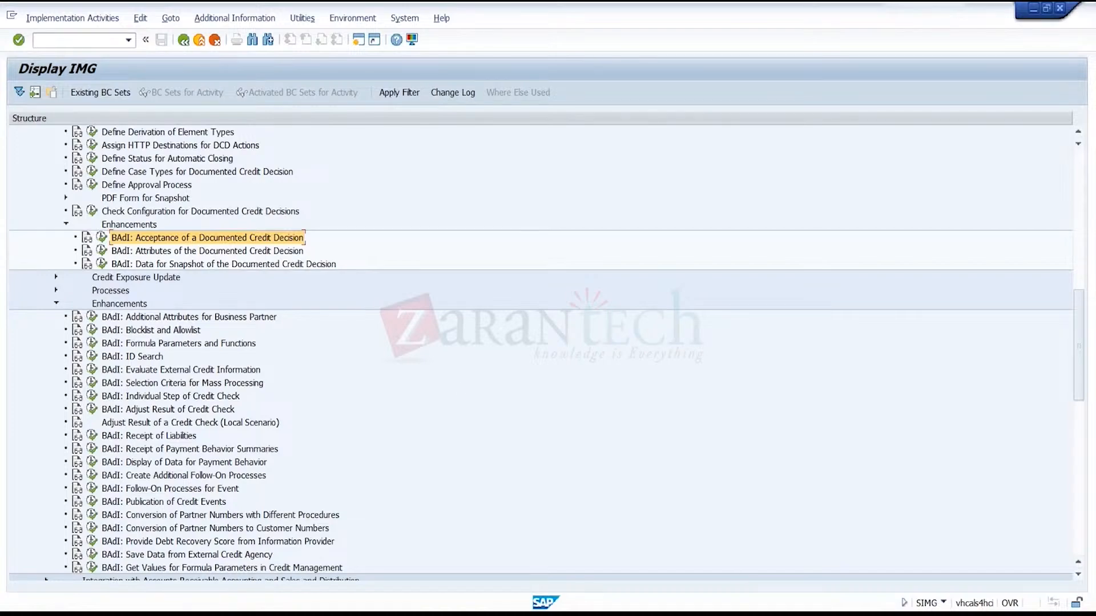
{"action": "key", "text": "alt+Tab"}
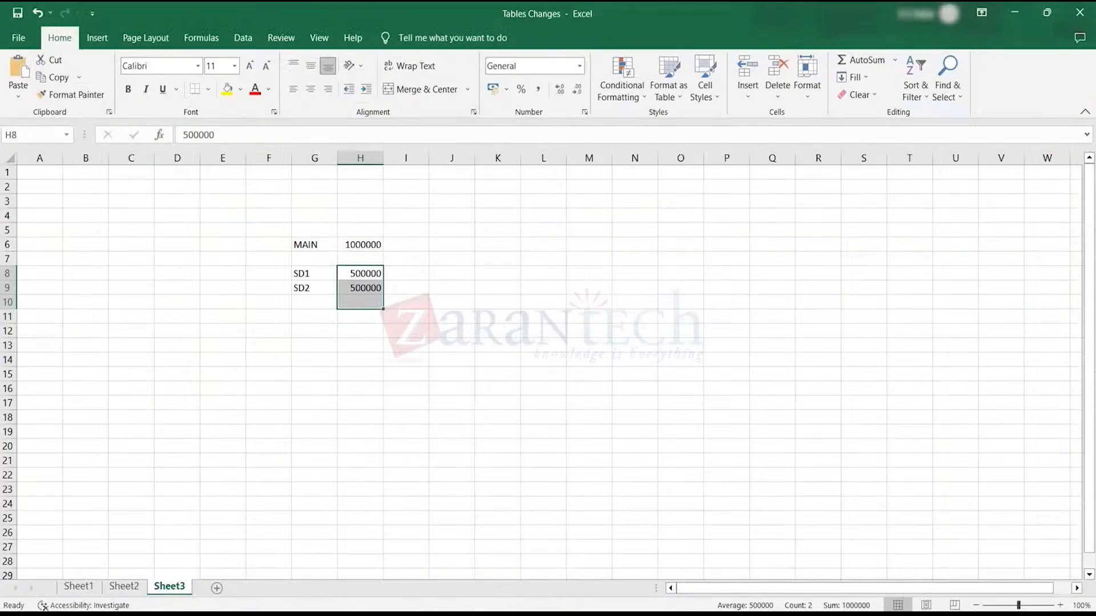
{"action": "left_click", "coordinate": [124, 587]}
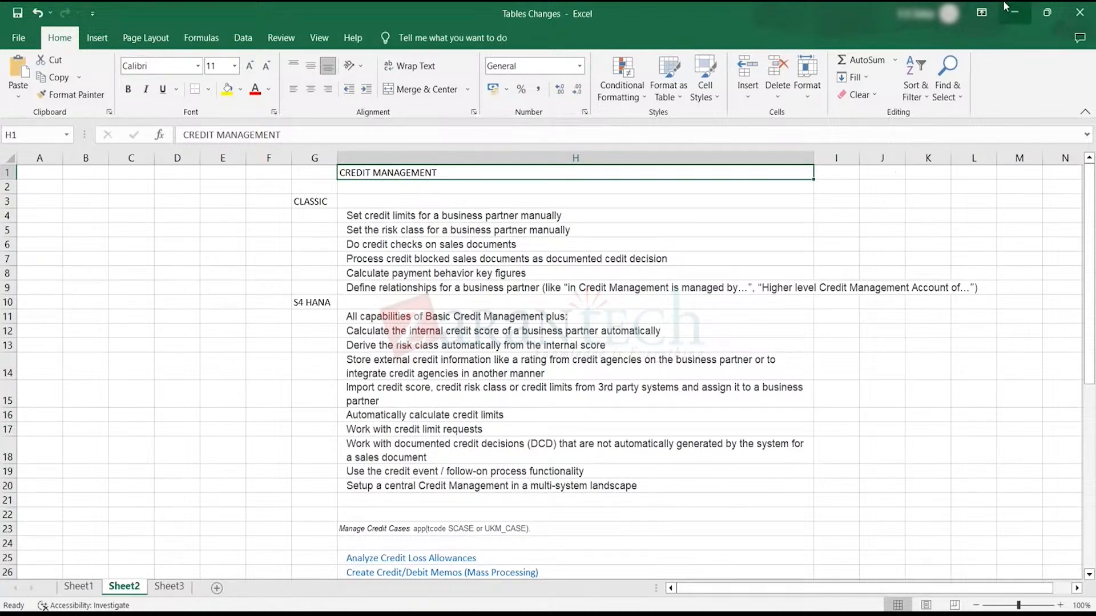
{"action": "left_click", "coordinate": [501, 438]}
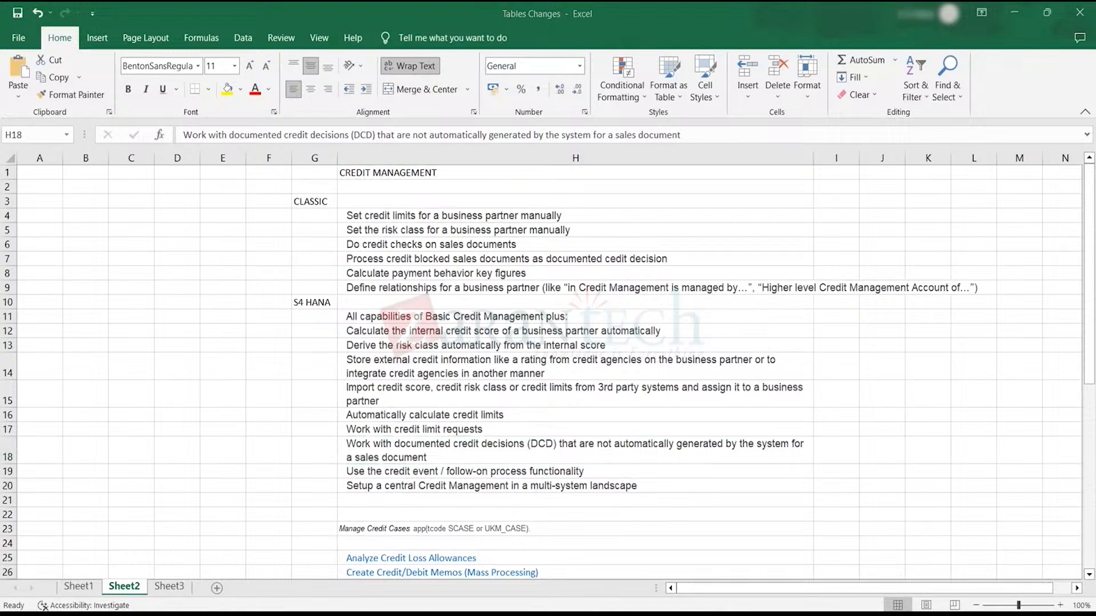
{"action": "mouse_move", "coordinate": [762, 614]}
{"action": "left_click", "coordinate": [908, 548]}
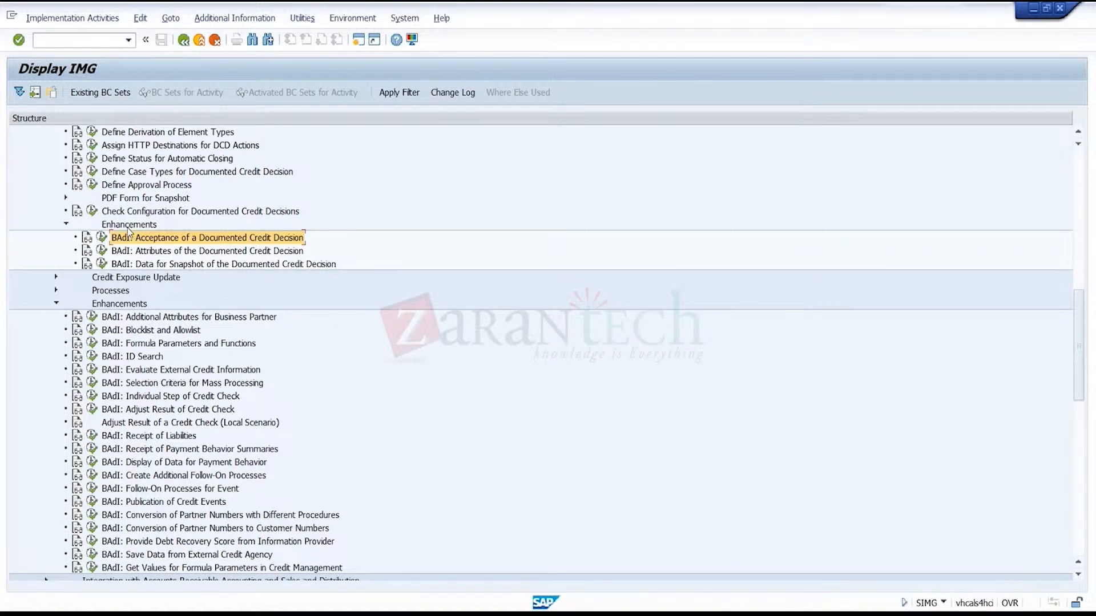
- Expand Credit Exposure Update and Processes in the IMG, and open the Define Events and Follow-On Processes activity
{"action": "left_click", "coordinate": [56, 276]}
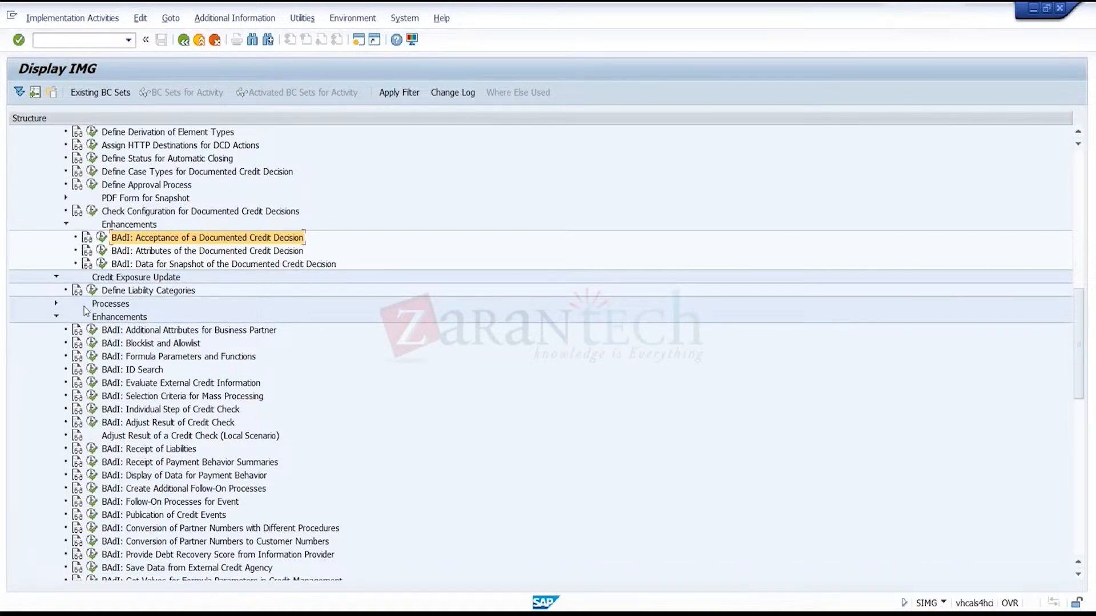
{"action": "left_click", "coordinate": [56, 303]}
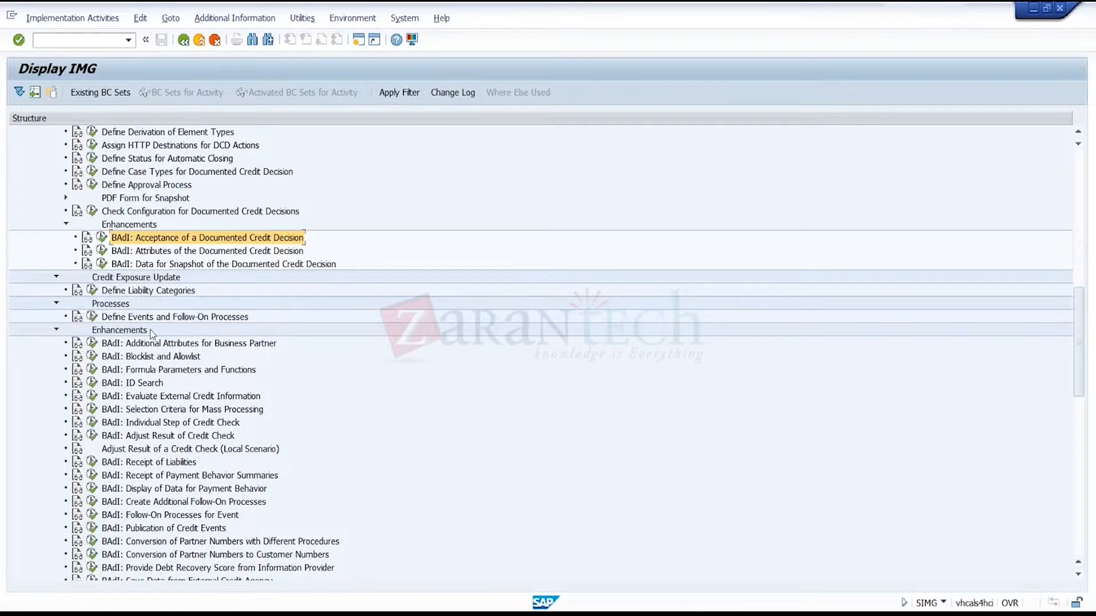
{"action": "left_click", "coordinate": [208, 319]}
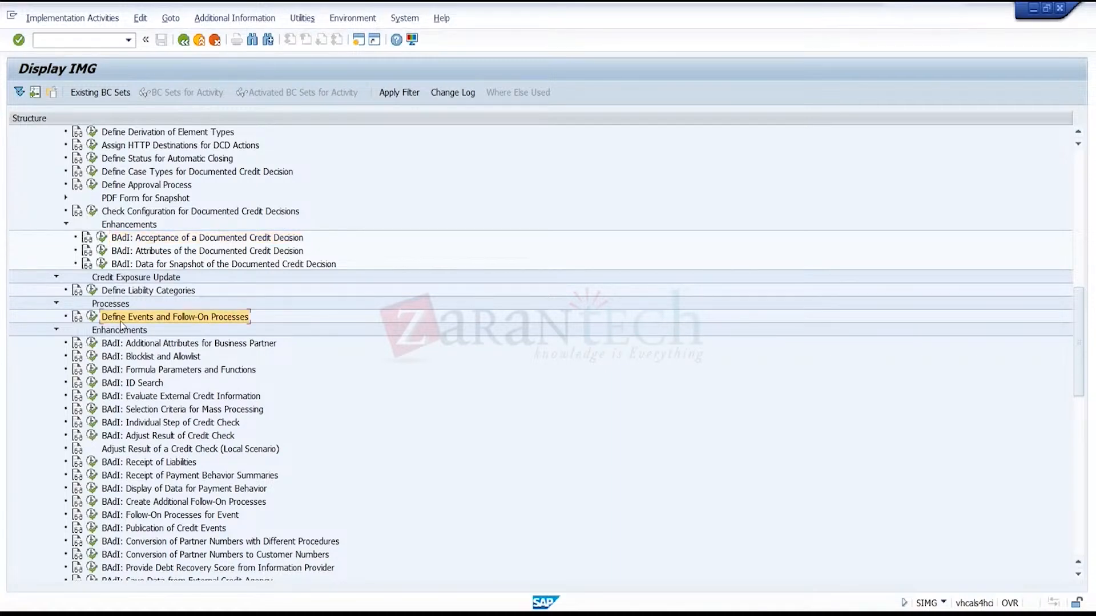
{"action": "left_click", "coordinate": [93, 317]}
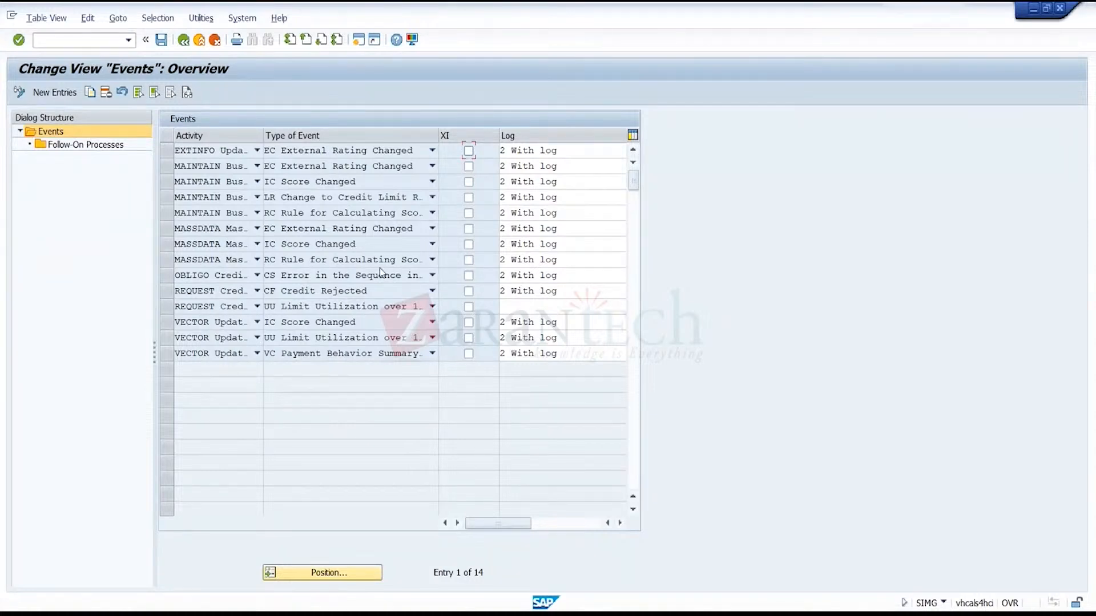
- Review the follow-on processes of the EC External Rating Changed event, and return to the Events overview
{"action": "double_click", "coordinate": [101, 147]}
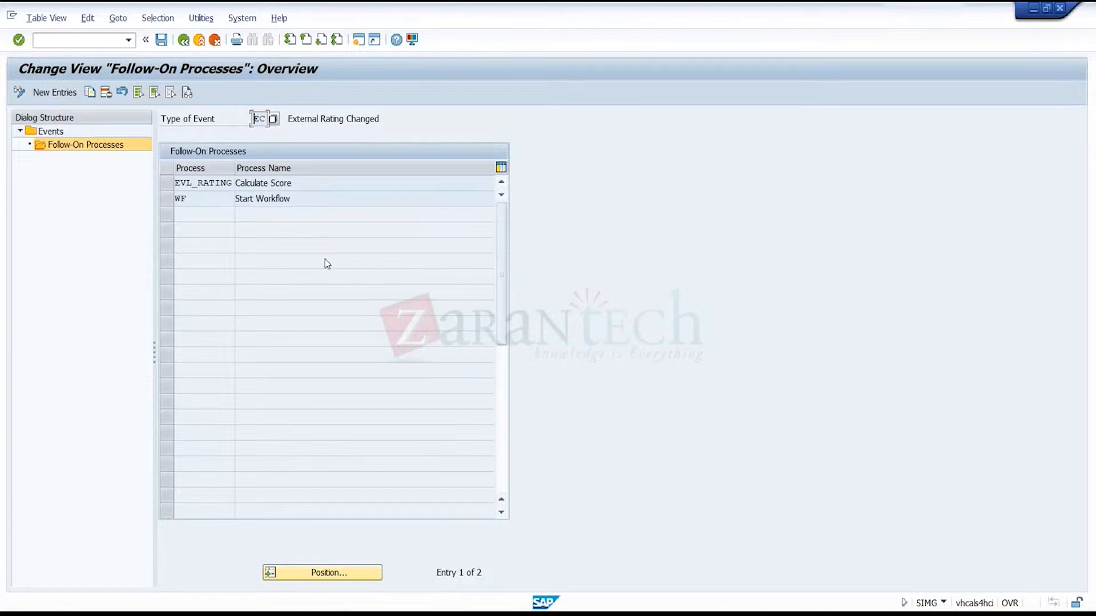
{"action": "left_click", "coordinate": [308, 182]}
{"action": "left_click_drag", "start_coordinate": [293, 200], "coordinate": [227, 199]}
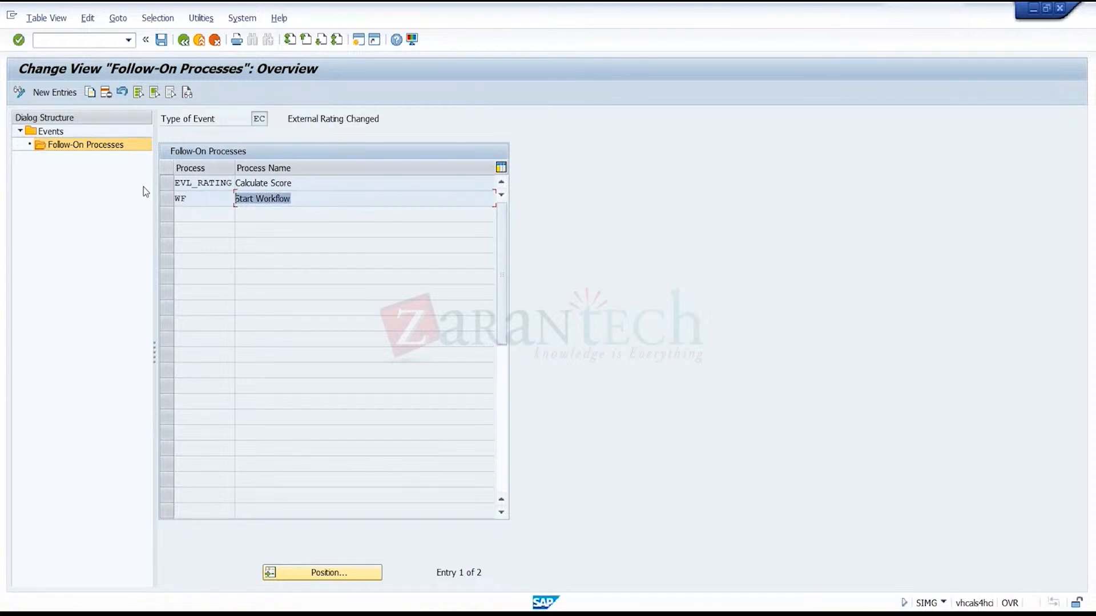
{"action": "left_click", "coordinate": [310, 183]}
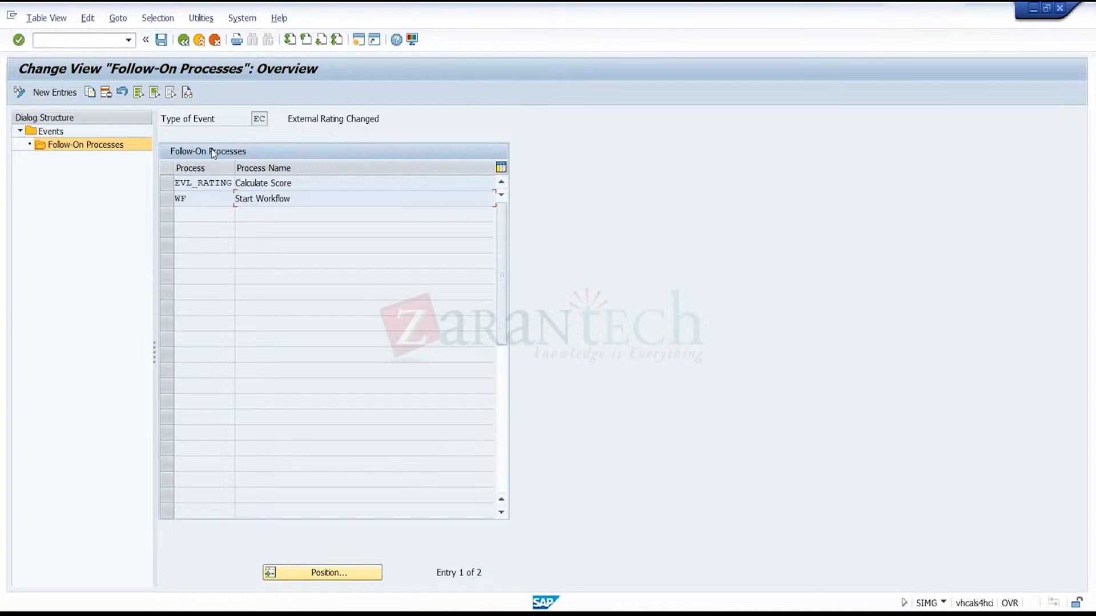
{"action": "left_click", "coordinate": [183, 39]}
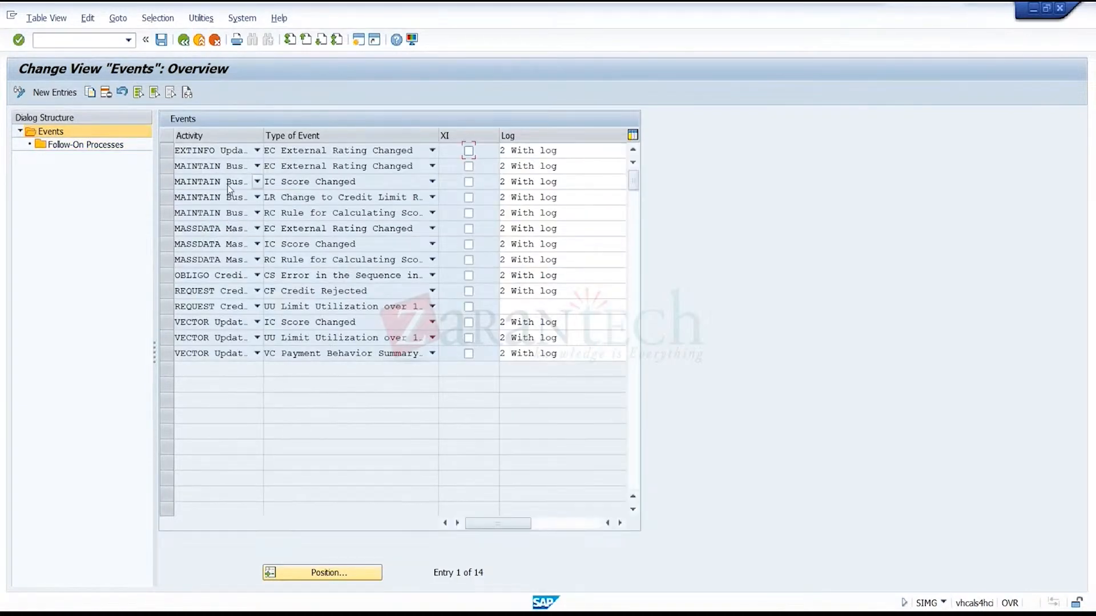
- Display the follow-on processes of the MAINTAIN activity's IC Score Changed event, and return to the IMG structure
{"action": "left_click", "coordinate": [171, 181]}
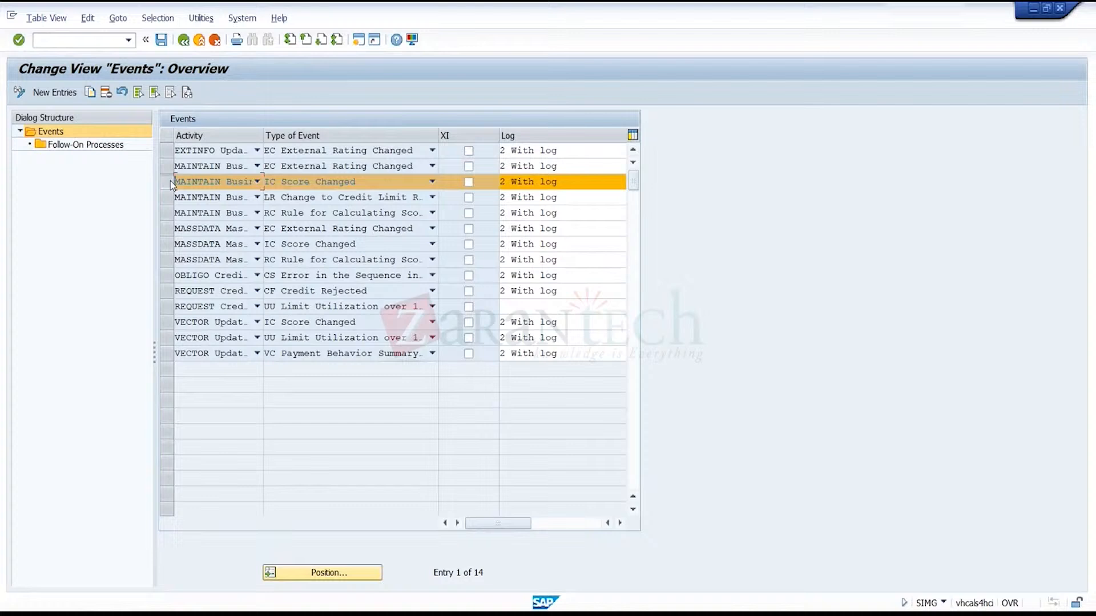
{"action": "double_click", "coordinate": [105, 149]}
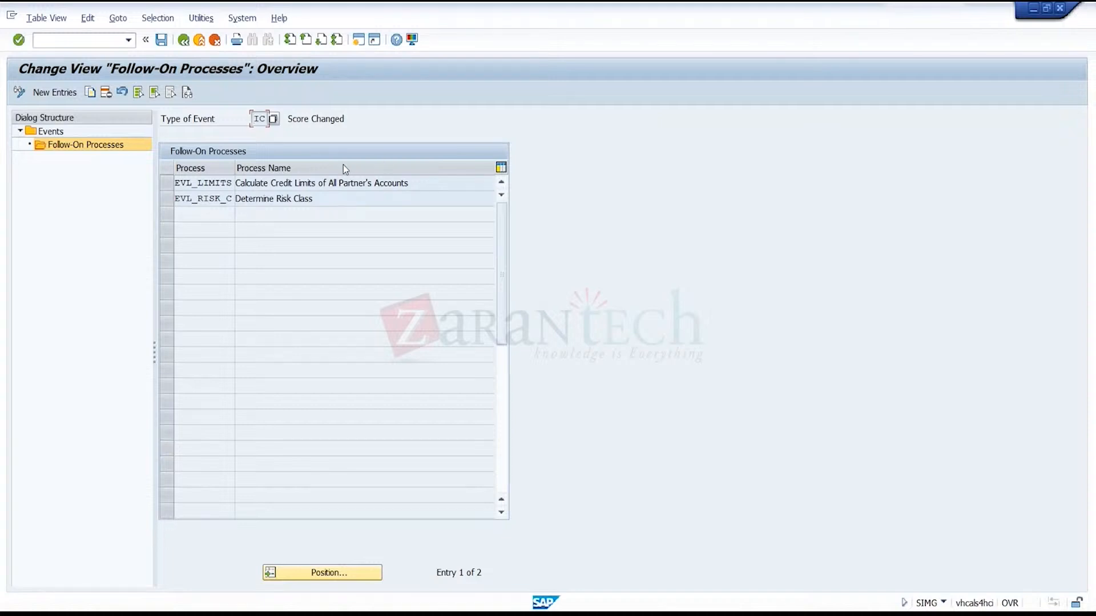
{"action": "left_click", "coordinate": [183, 40]}
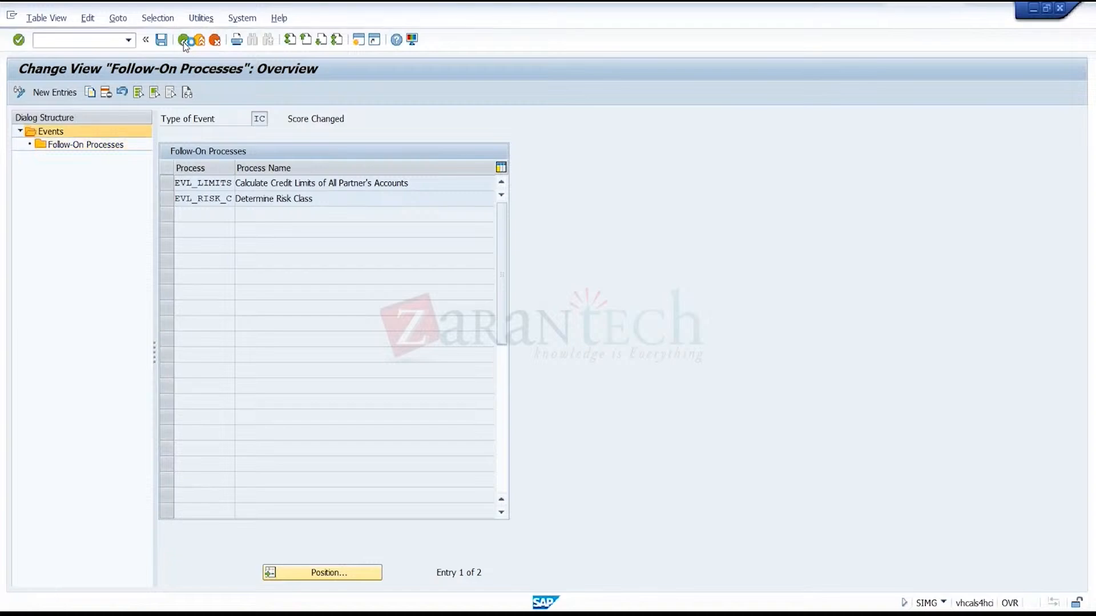
{"action": "left_click", "coordinate": [183, 41]}
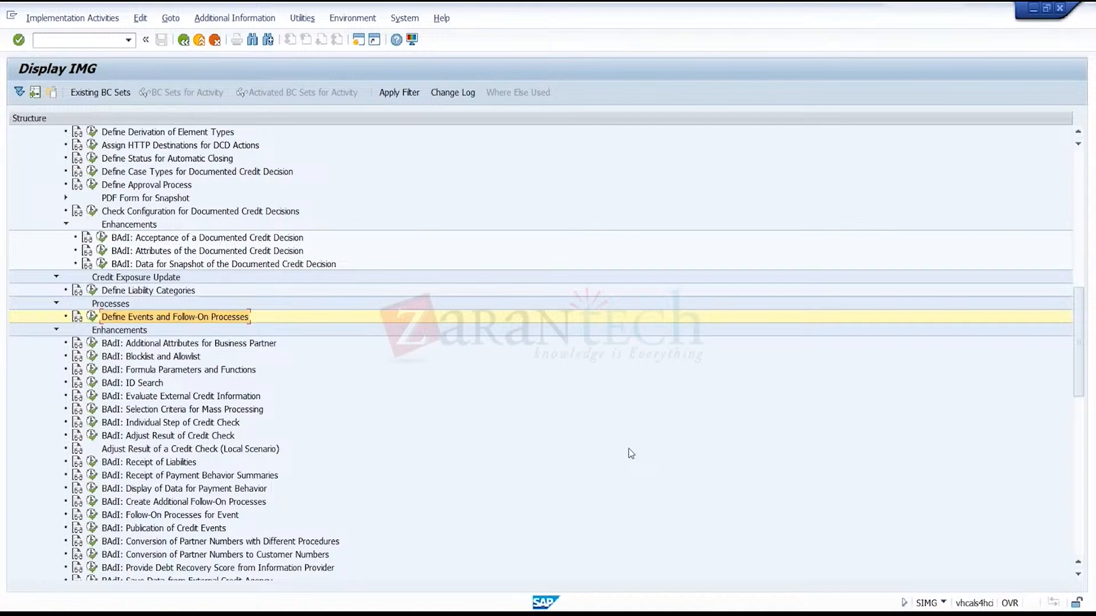
- Open a new SAP session and review the Master Data transactions under Logistics, Sales and Distribution, Credit Management, including UKM_BP and SCASE
{"action": "mouse_move", "coordinate": [730, 614]}
{"action": "left_click", "coordinate": [780, 566]}
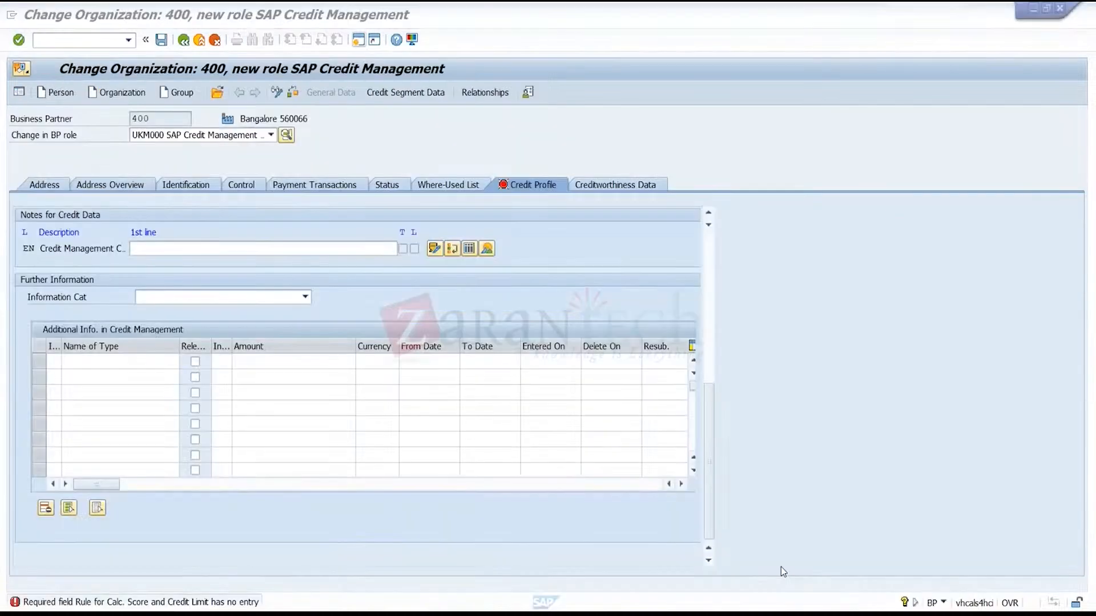
{"action": "left_click", "coordinate": [358, 39]}
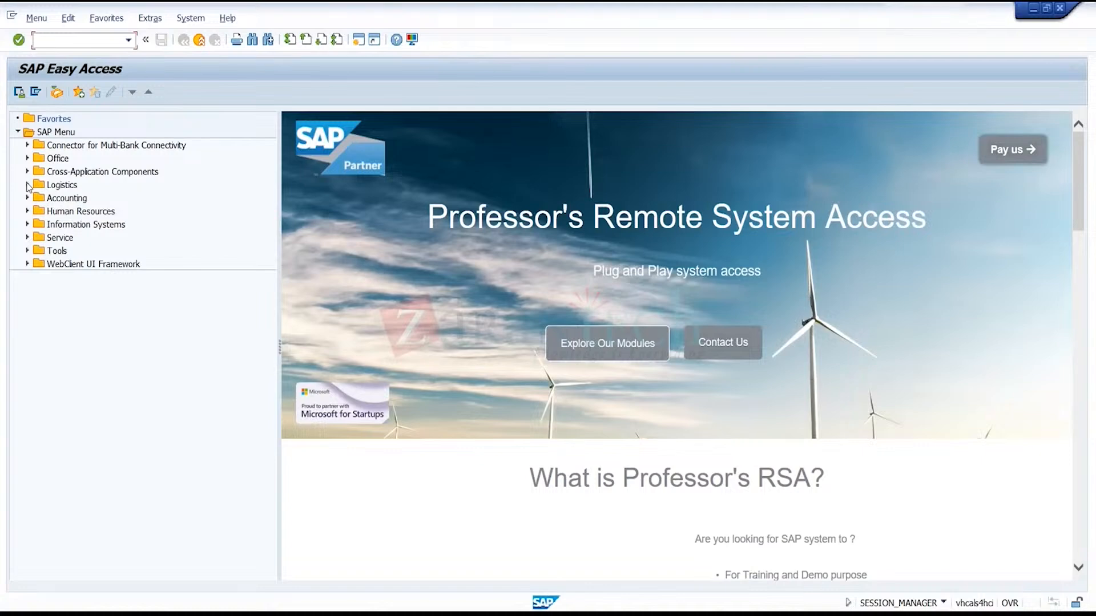
{"action": "left_click", "coordinate": [27, 184]}
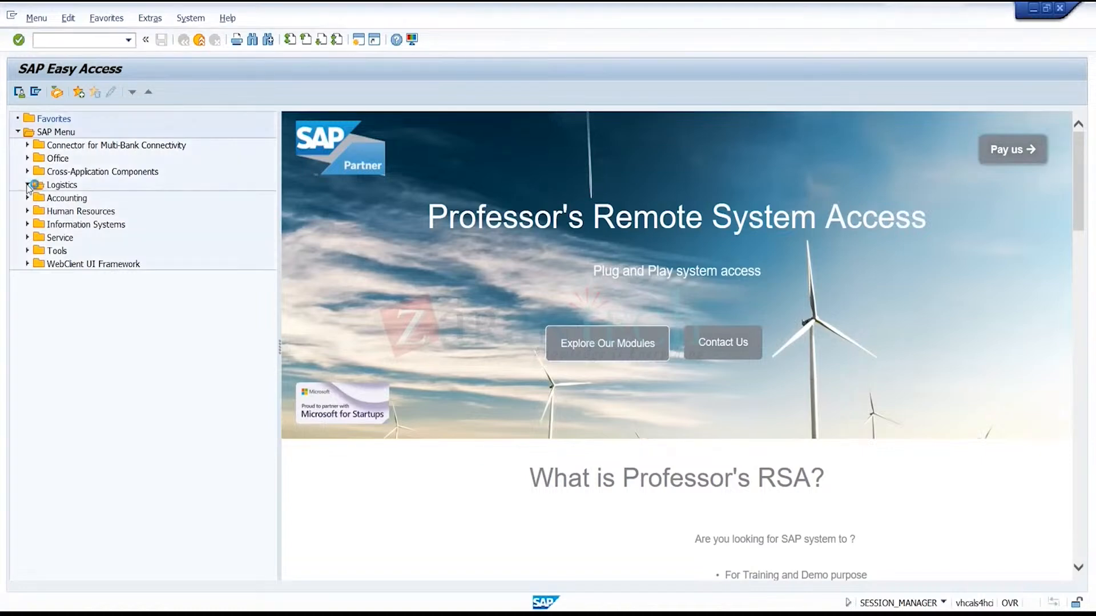
{"action": "left_click", "coordinate": [36, 237]}
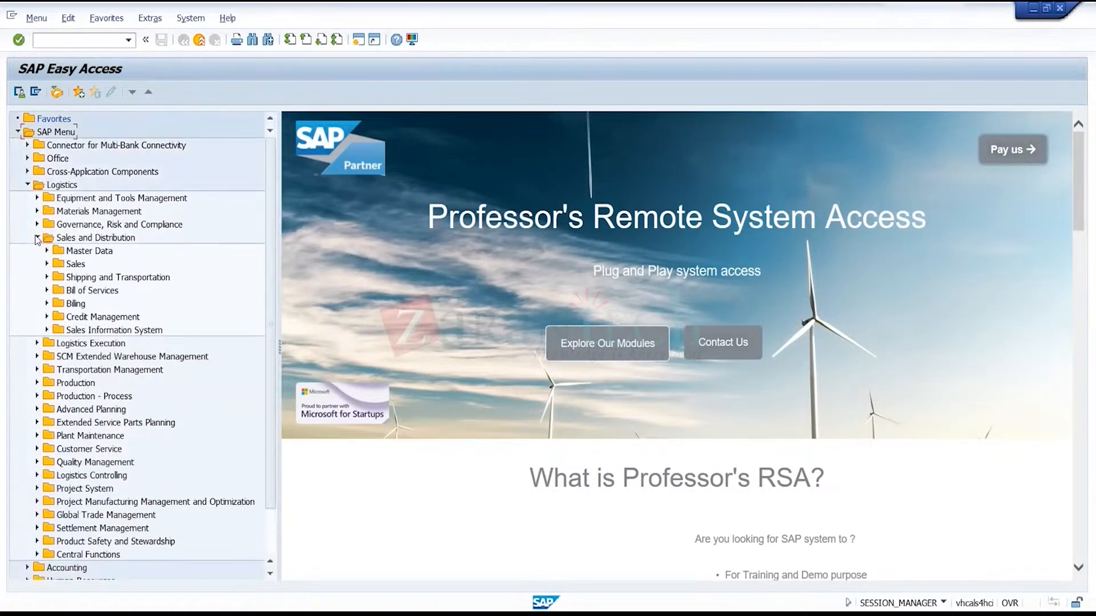
{"action": "left_click", "coordinate": [47, 317]}
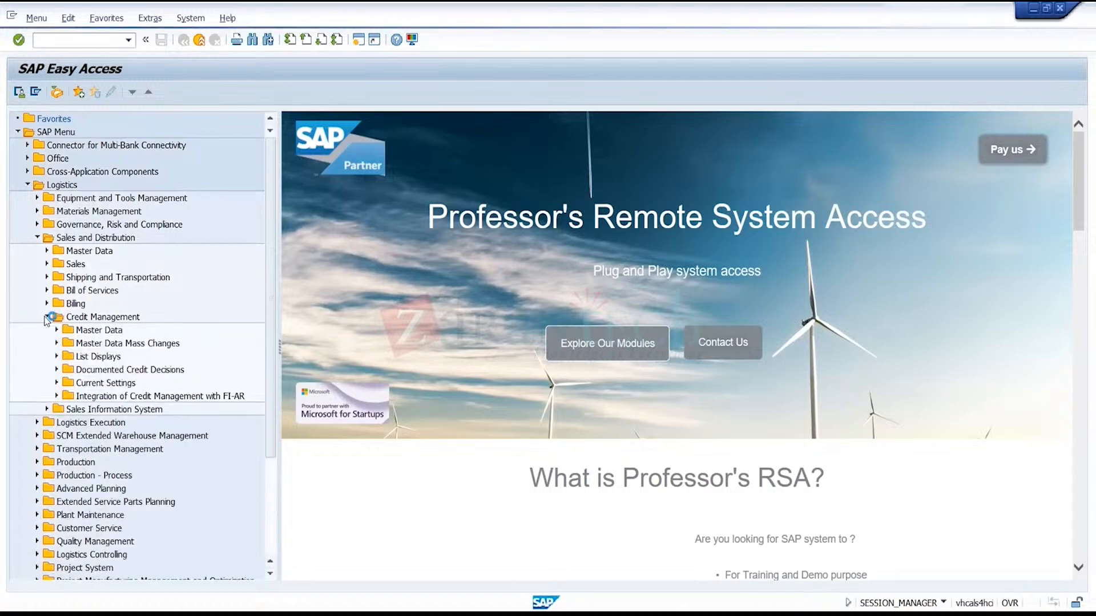
{"action": "left_click", "coordinate": [56, 332]}
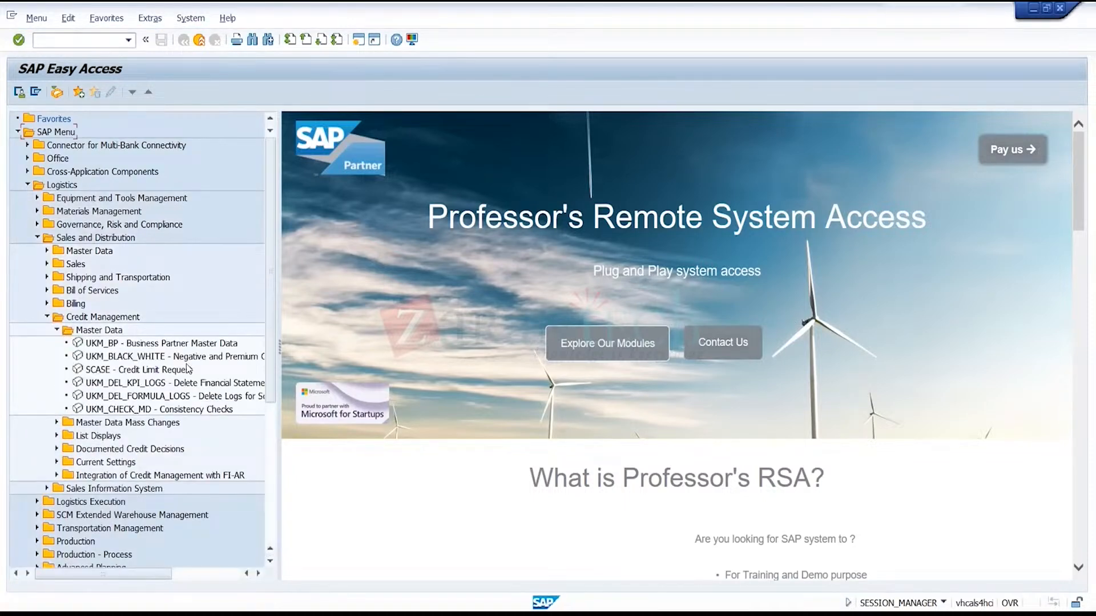
{"action": "left_click", "coordinate": [223, 344]}
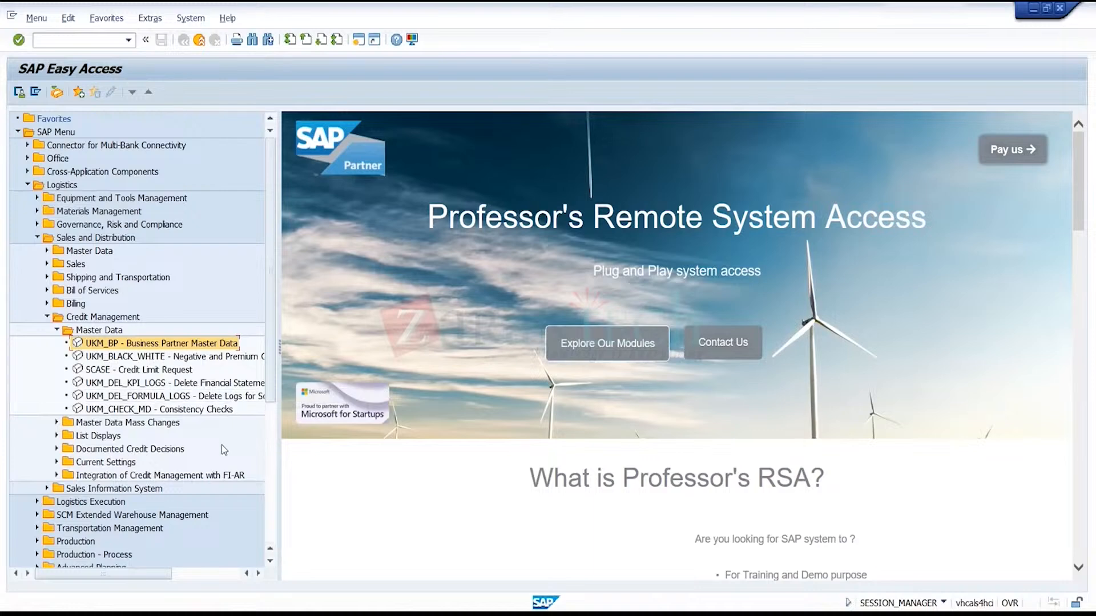
{"action": "left_click", "coordinate": [166, 373]}
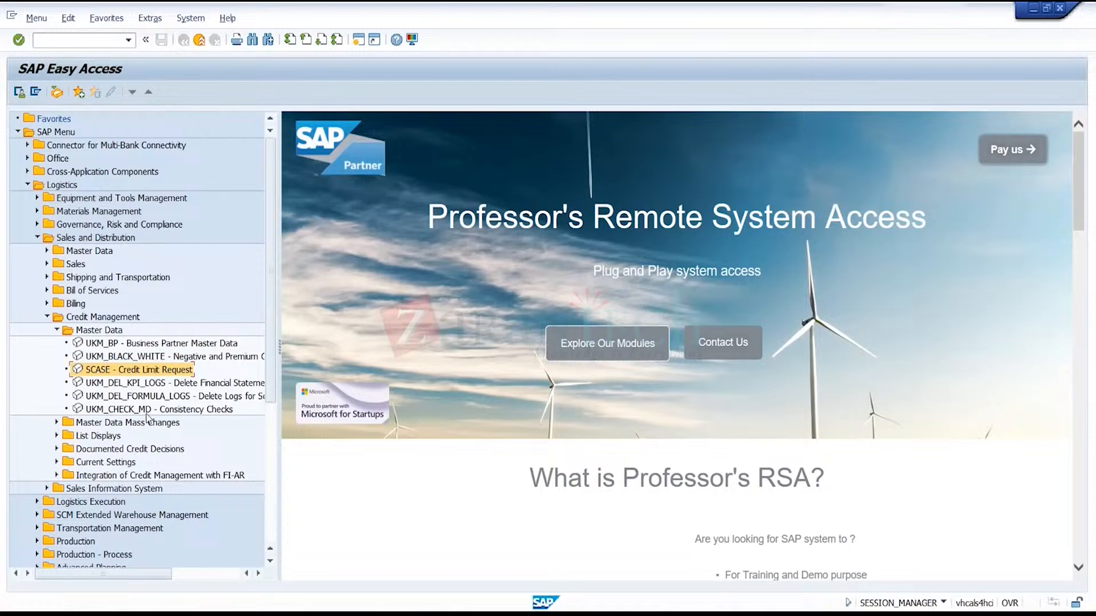
- Expand Master Data Mass Changes, List Displays and Documented Credit Decisions under Credit Management and review their transactions
{"action": "left_click", "coordinate": [57, 423]}
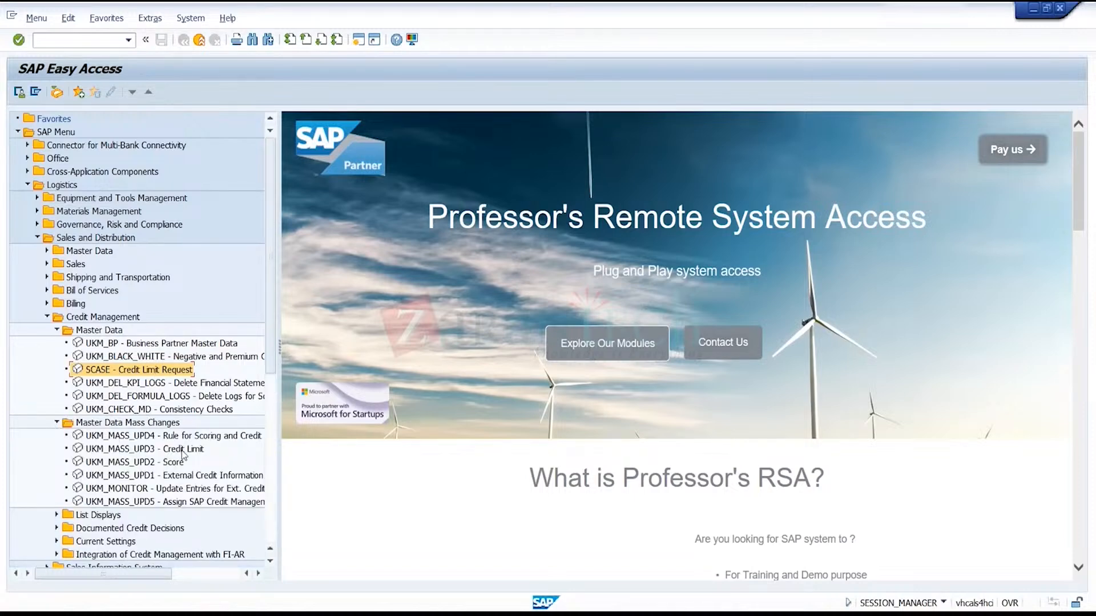
{"action": "left_click_drag", "start_coordinate": [271, 381], "coordinate": [277, 401]}
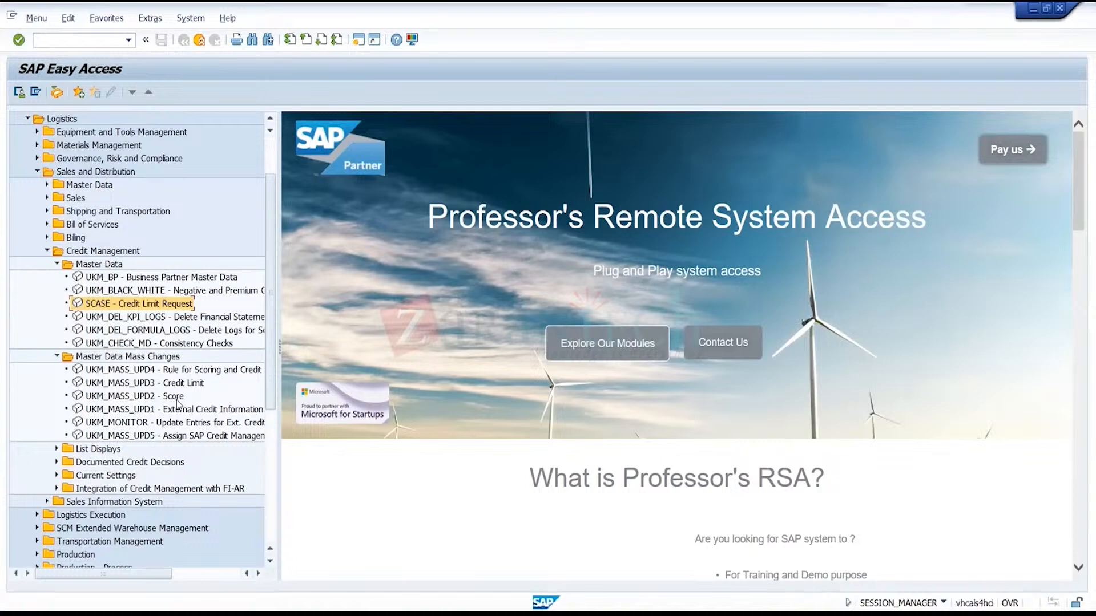
{"action": "left_click", "coordinate": [57, 449]}
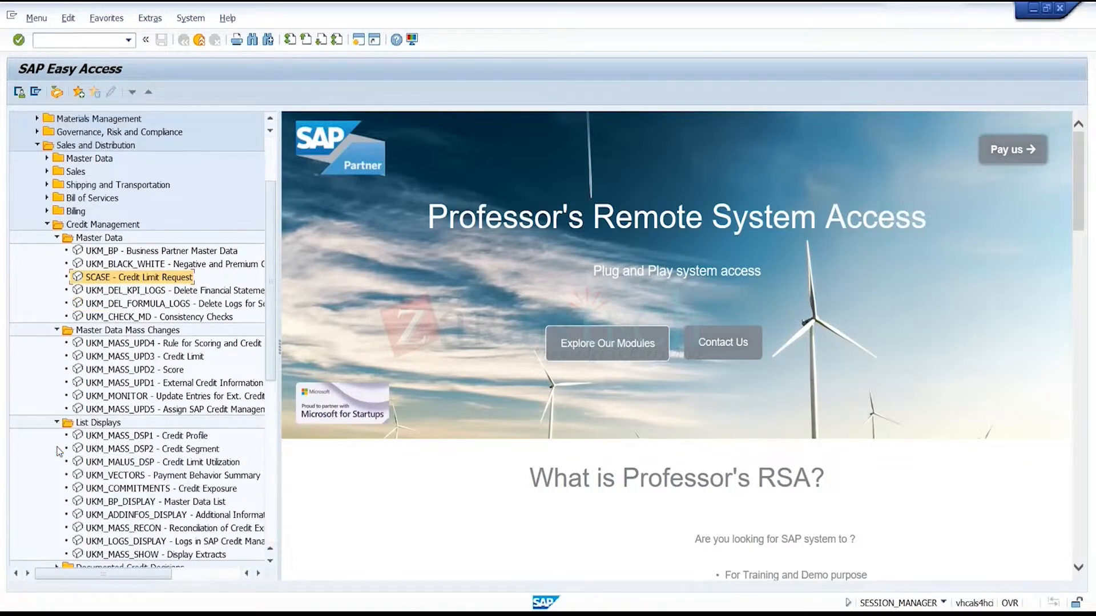
{"action": "scroll", "coordinate": [229, 417], "scroll_direction": "down", "scroll_amount": 2}
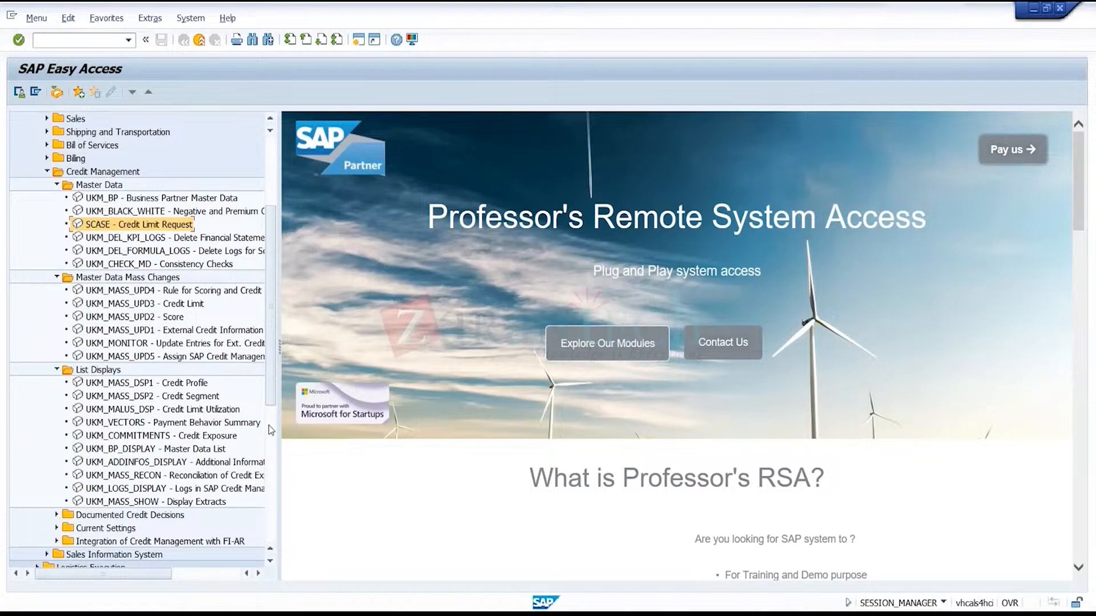
{"action": "left_click_drag", "start_coordinate": [275, 404], "coordinate": [274, 430]}
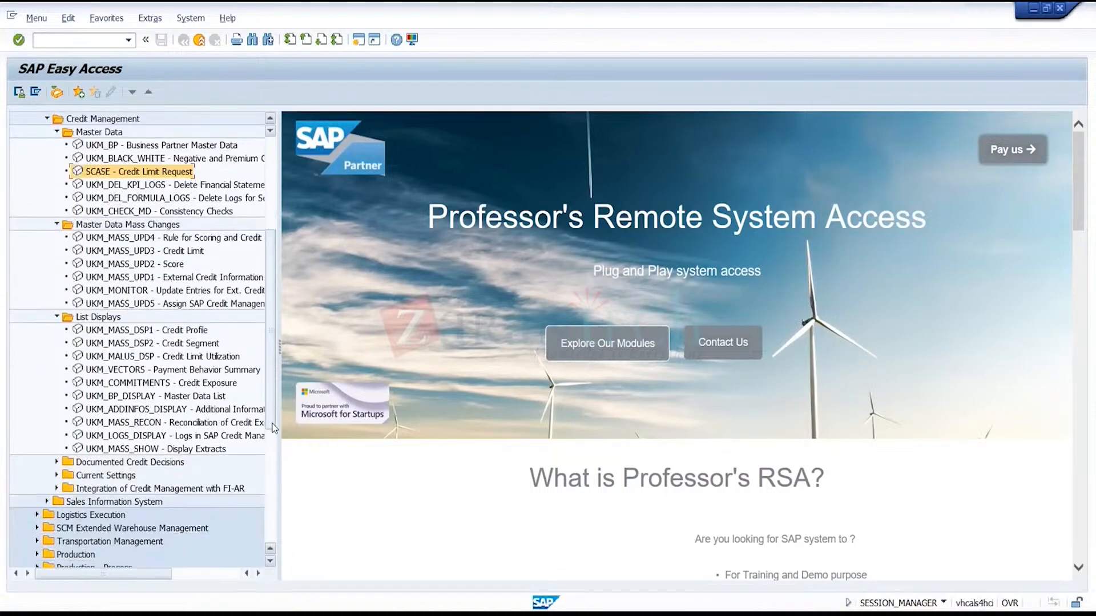
{"action": "left_click", "coordinate": [57, 462]}
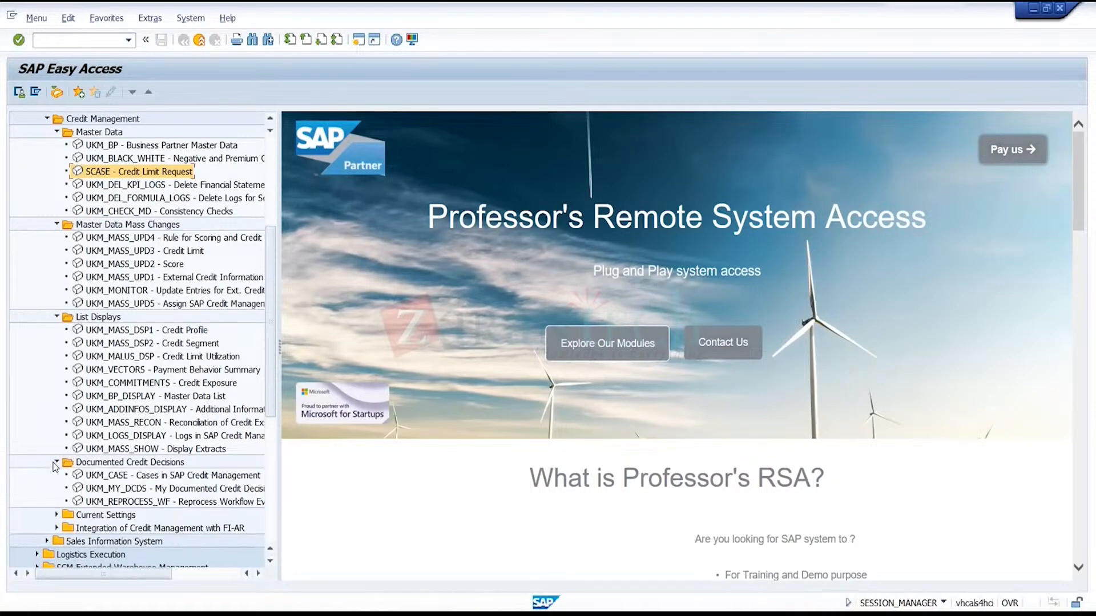
{"action": "scroll", "coordinate": [177, 406], "scroll_direction": "down", "scroll_amount": 2}
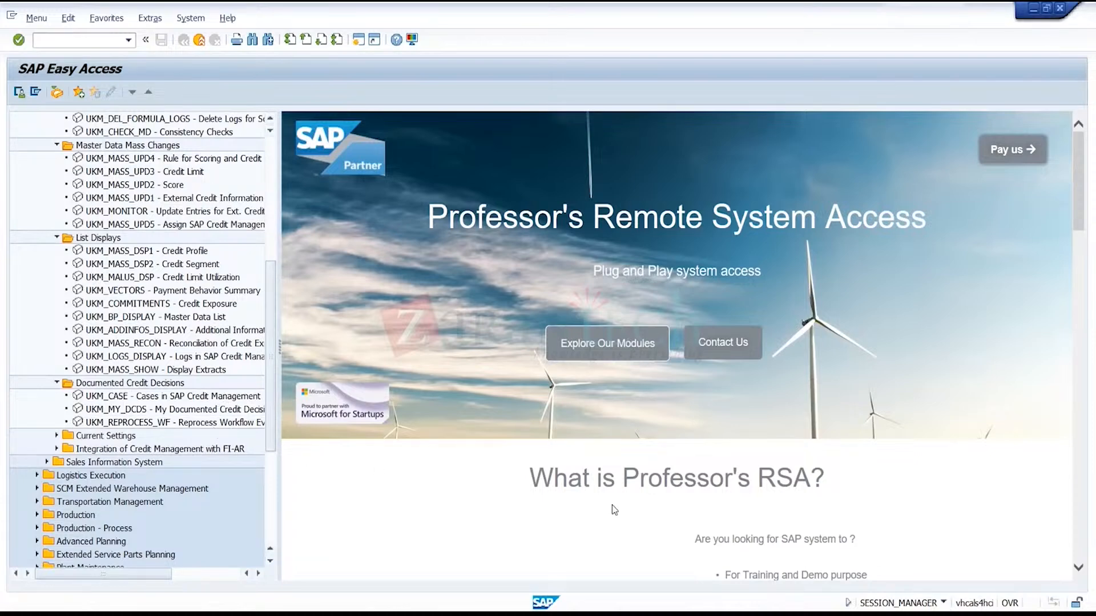
- Return to the Display IMG session and locate the Integration with Accounts Receivable Accounting and Sales and Distribution node
{"action": "mouse_move", "coordinate": [762, 614]}
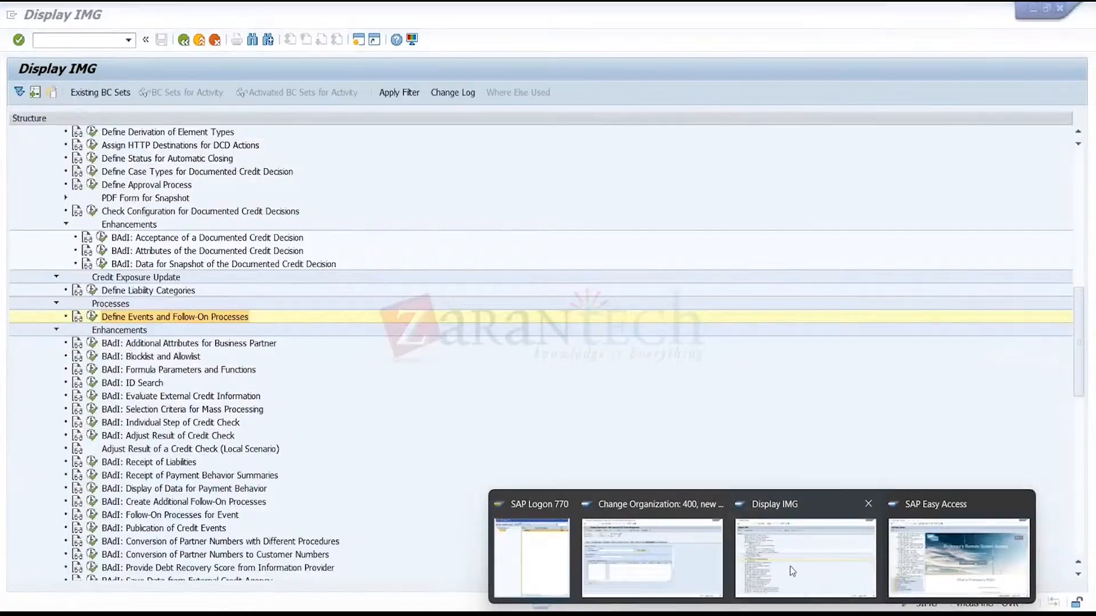
{"action": "left_click", "coordinate": [790, 567]}
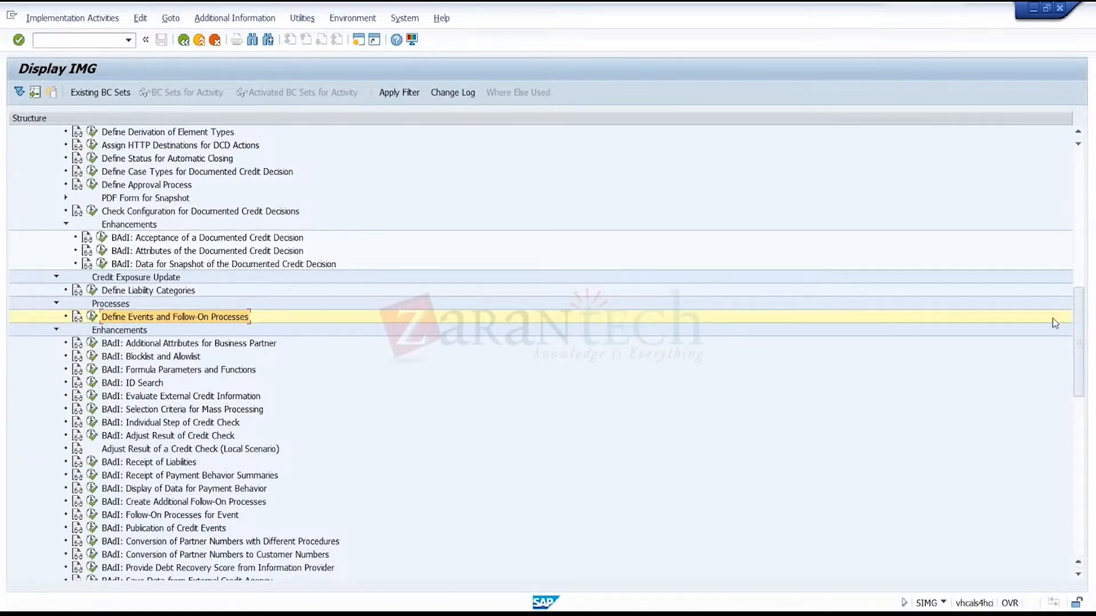
{"action": "left_click_drag", "start_coordinate": [1082, 333], "coordinate": [1090, 412]}
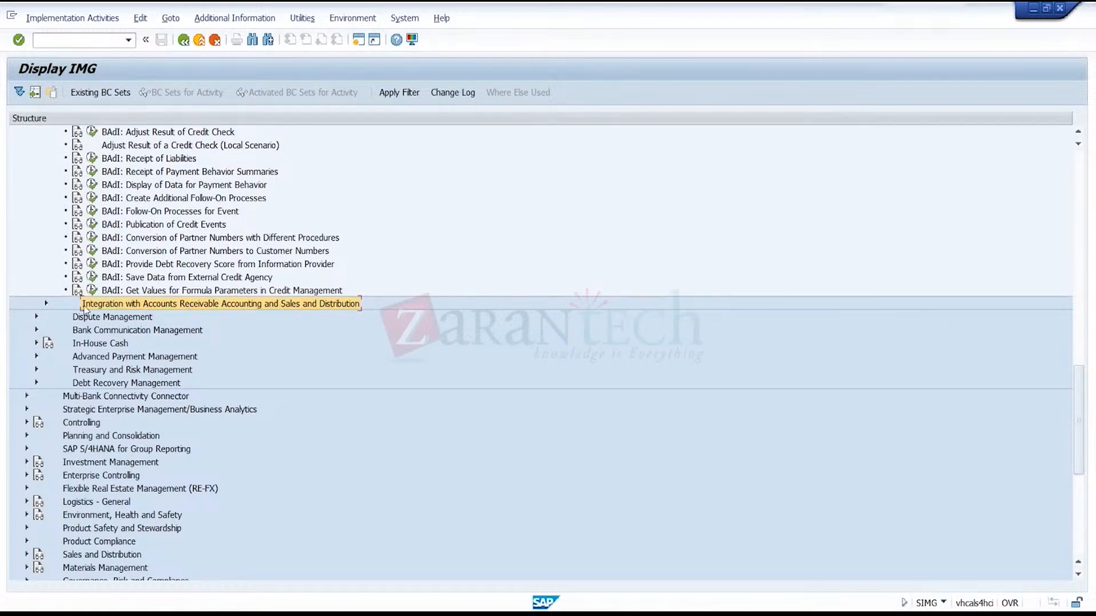
- Expand Integration with Accounts Receivable Accounting and Sales and Distribution down to the activities under Integration with Accounts Receivable Accounting
{"action": "left_click", "coordinate": [47, 303]}
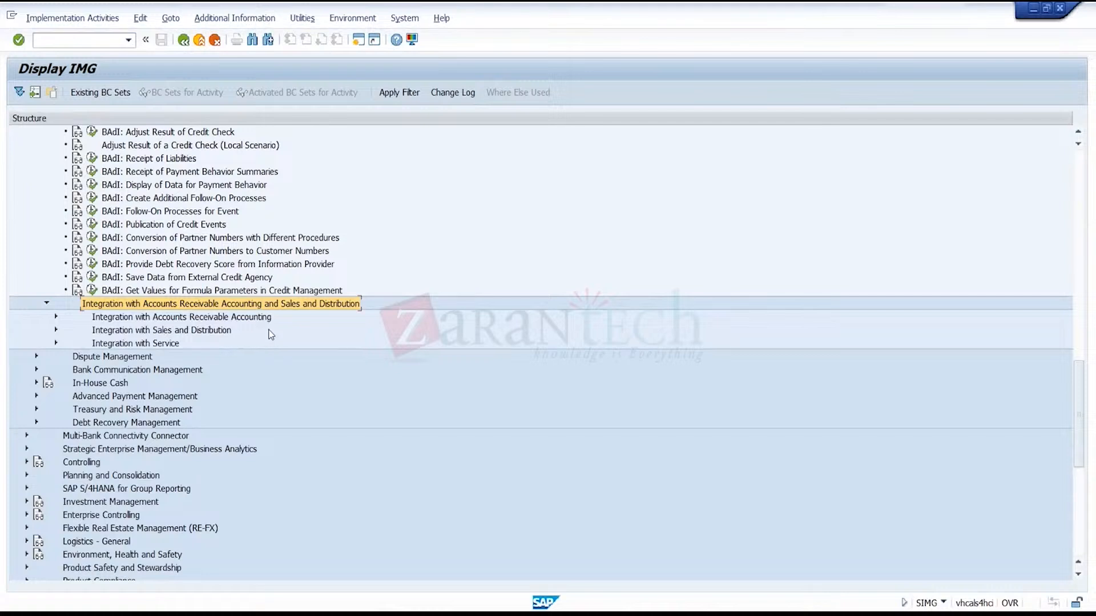
{"action": "left_click", "coordinate": [246, 319]}
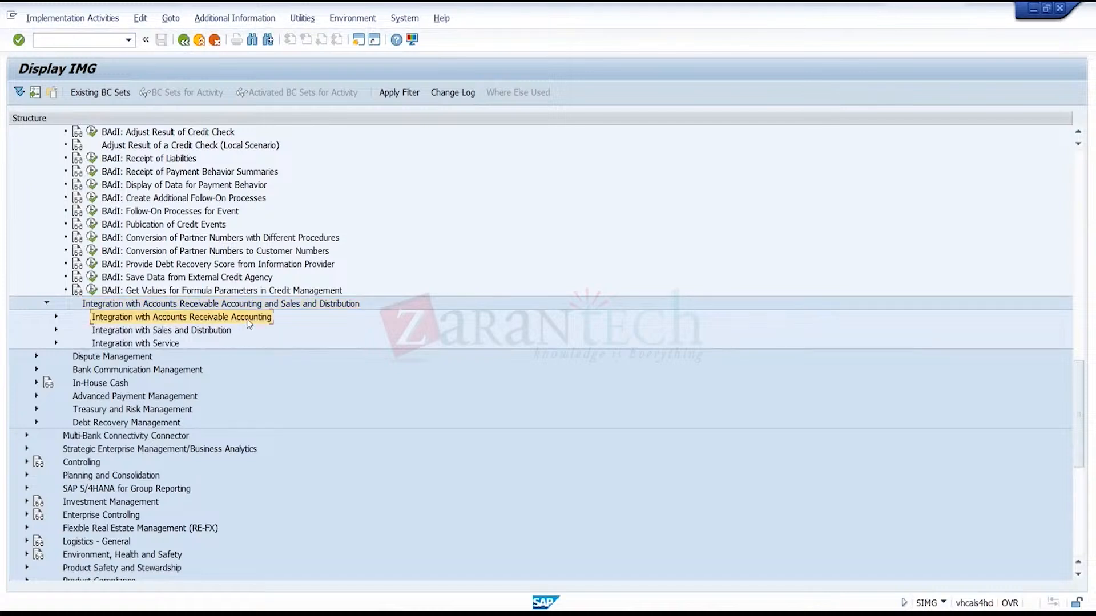
{"action": "left_click", "coordinate": [57, 317]}
{"action": "left_click", "coordinate": [183, 330]}
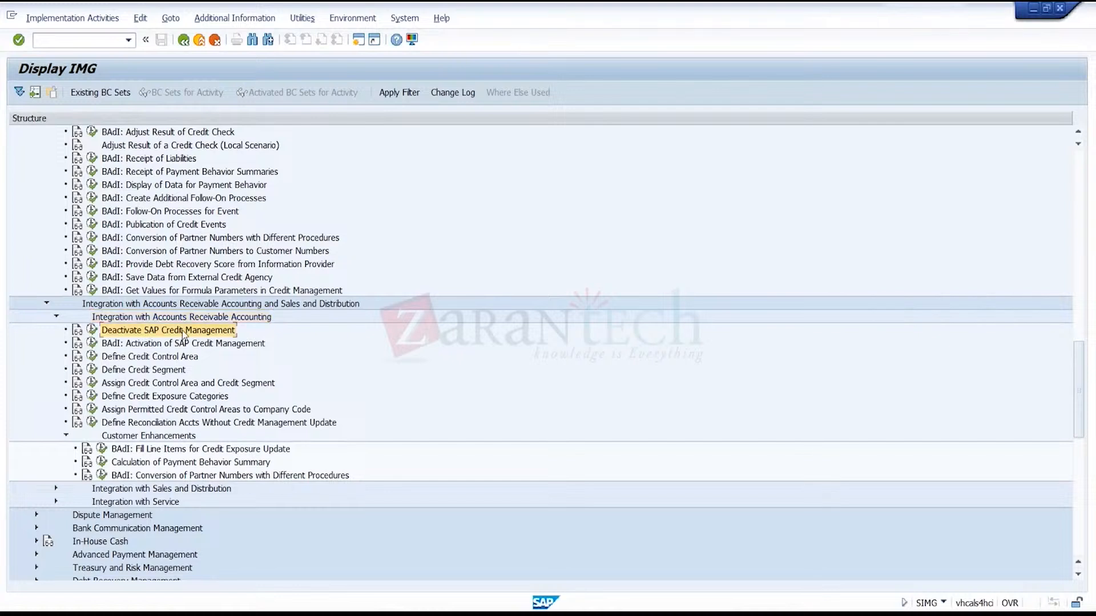
- Review the Deactivate SAP Credit Management setting and return to the IMG structure
{"action": "left_click", "coordinate": [92, 332]}
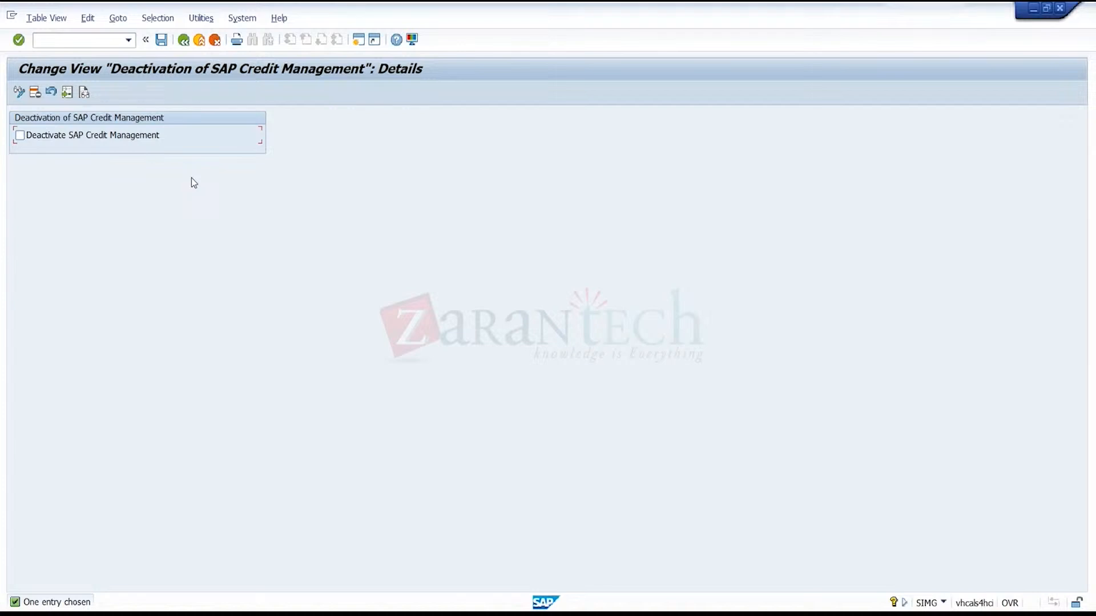
{"action": "left_click", "coordinate": [20, 135]}
{"action": "left_click", "coordinate": [75, 138]}
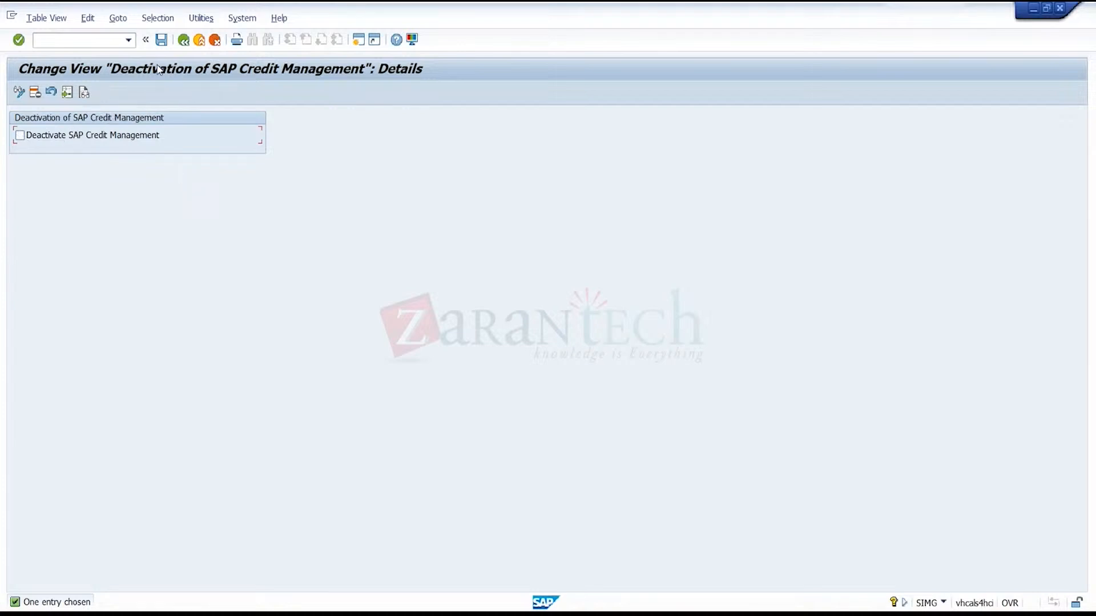
{"action": "left_click", "coordinate": [197, 40]}
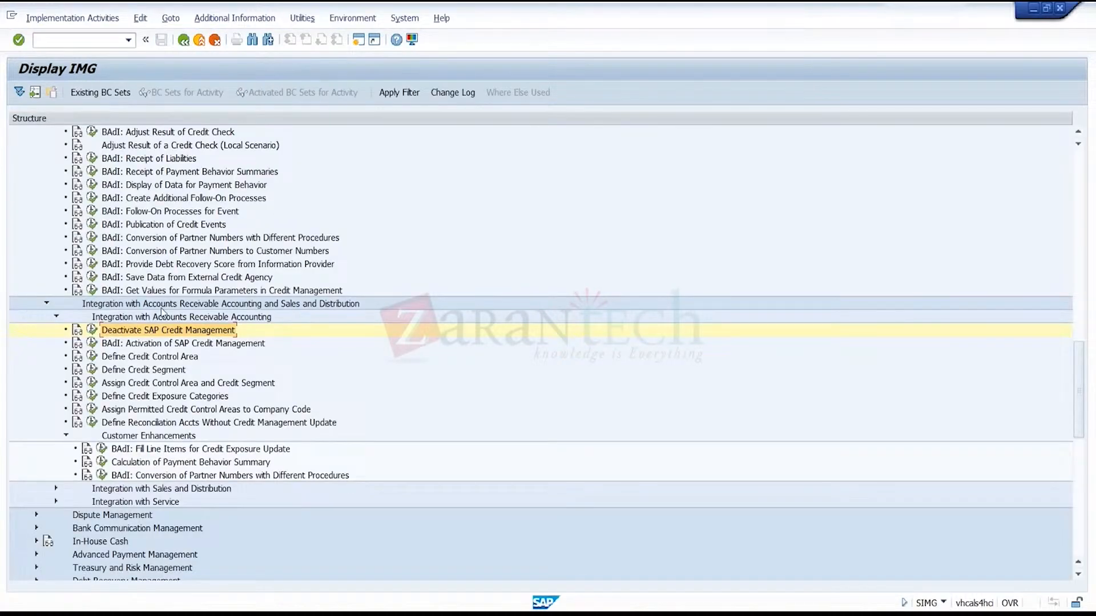
{"action": "left_click", "coordinate": [92, 330]}
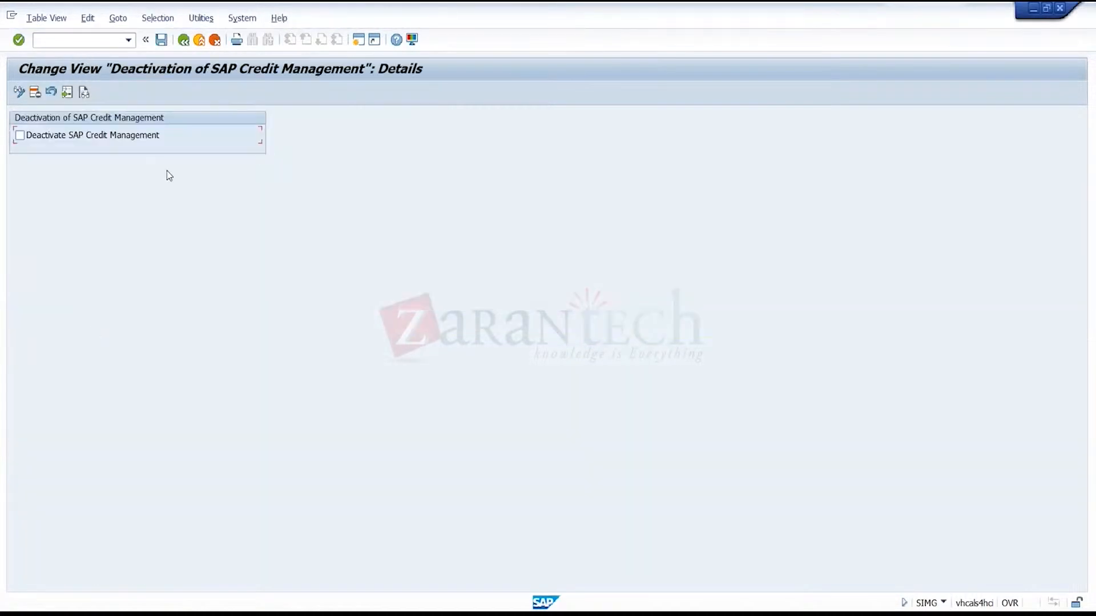
{"action": "left_click", "coordinate": [182, 41]}
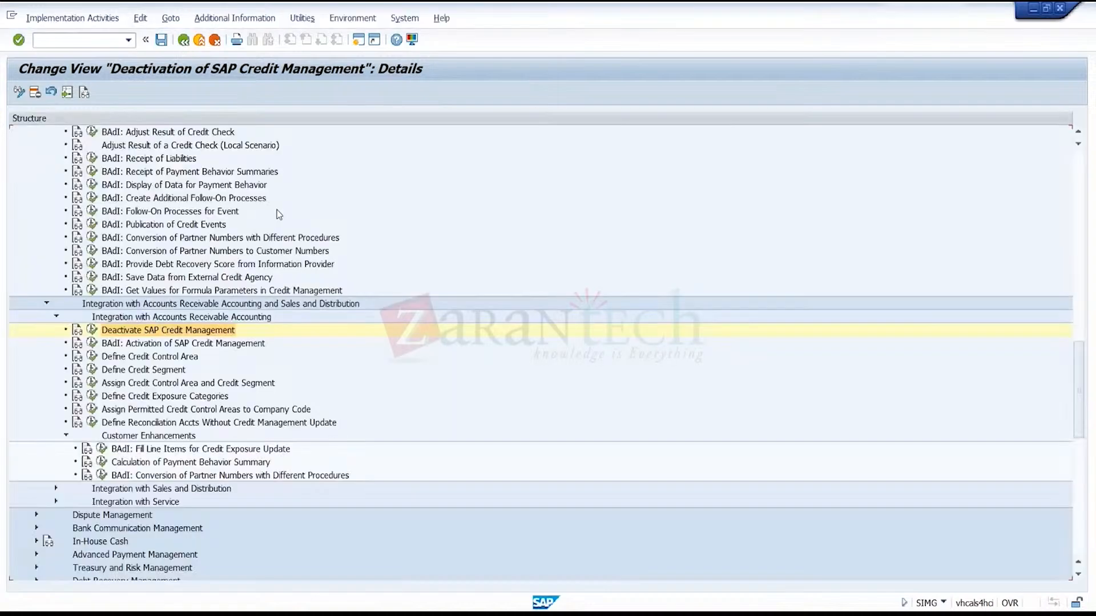
- Display the implementations of BAdI: Activation of SAP Credit Management, and close the list
{"action": "left_click", "coordinate": [254, 342]}
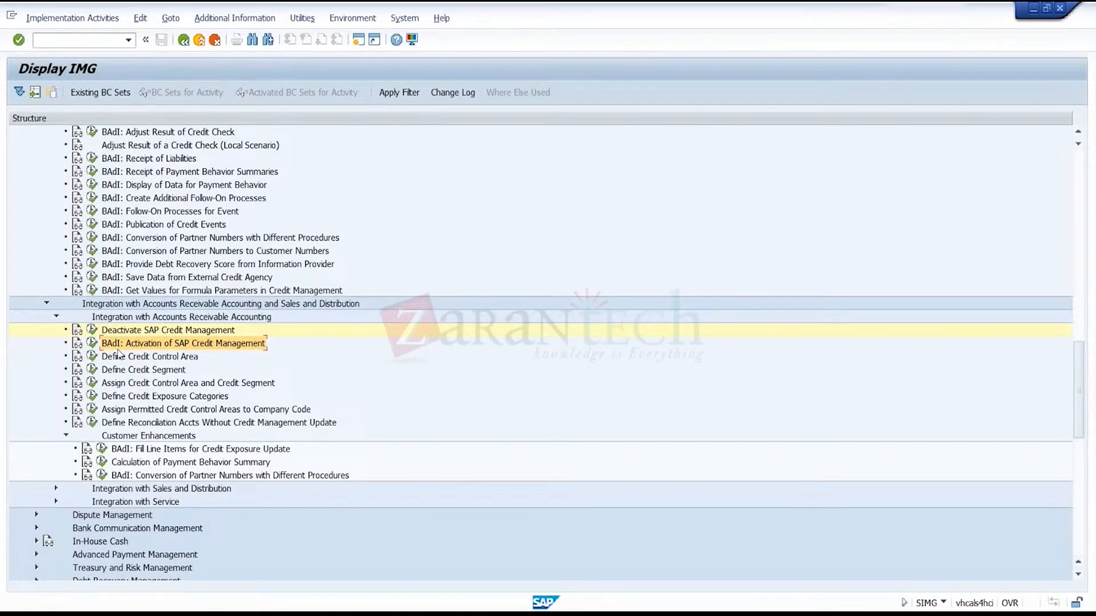
{"action": "left_click", "coordinate": [93, 344]}
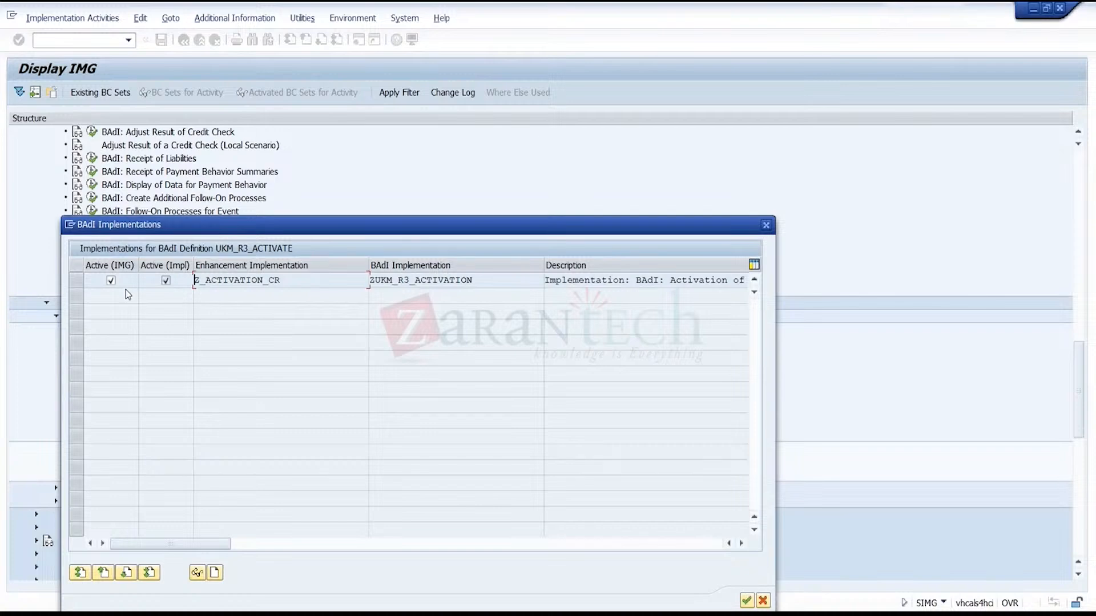
{"action": "left_click", "coordinate": [747, 599]}
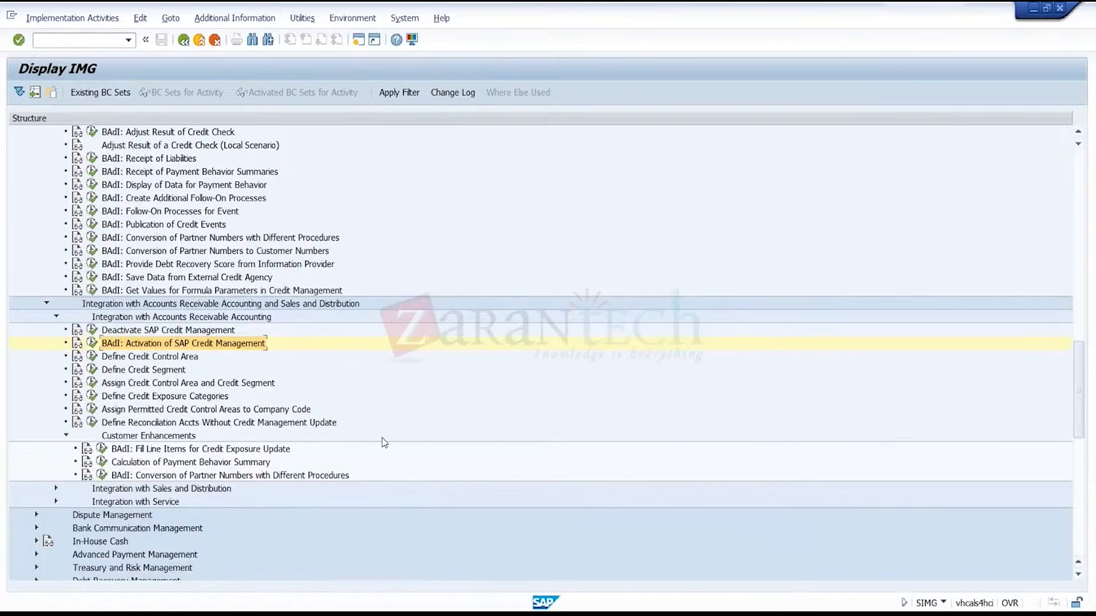
- Open the Define Credit Control Area activity, browse the credit control areas and display the details of TRGC
{"action": "left_click", "coordinate": [190, 358]}
{"action": "left_click", "coordinate": [93, 357]}
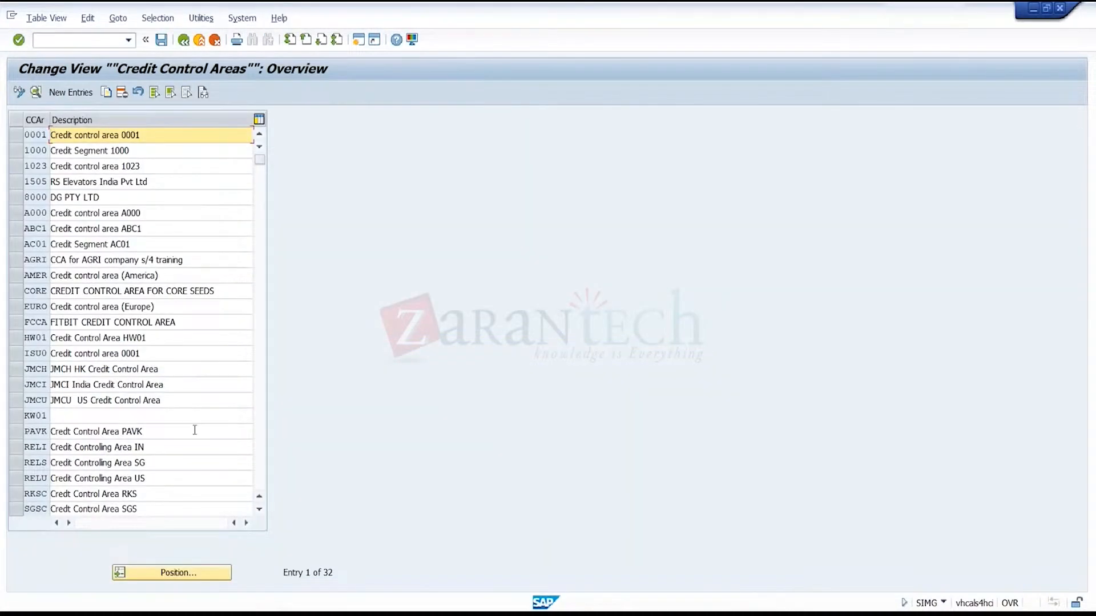
{"action": "left_click", "coordinate": [195, 431]}
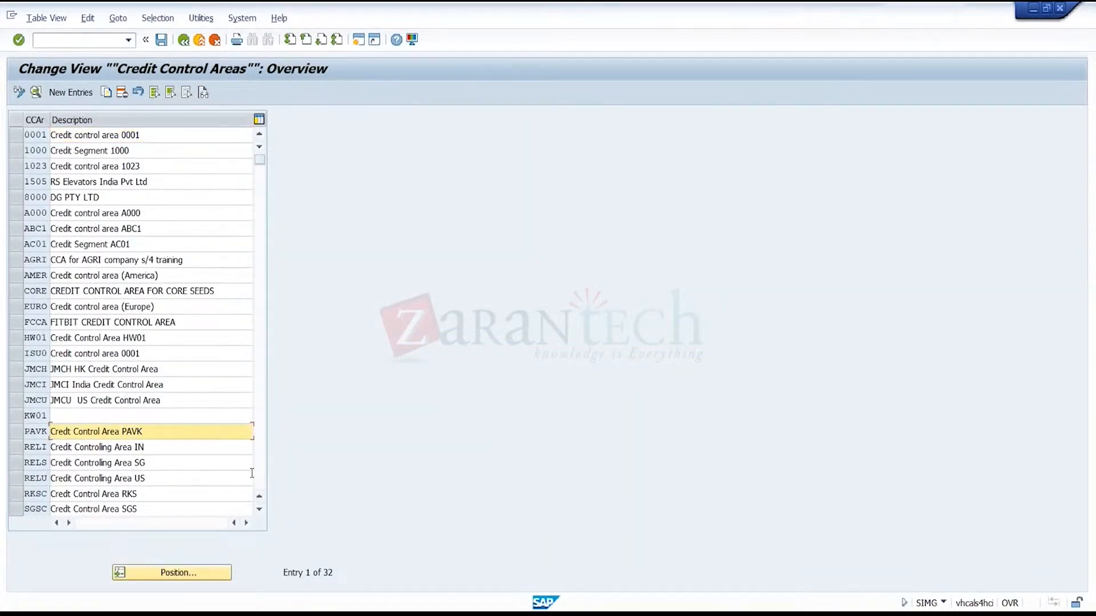
{"action": "left_click", "coordinate": [151, 495]}
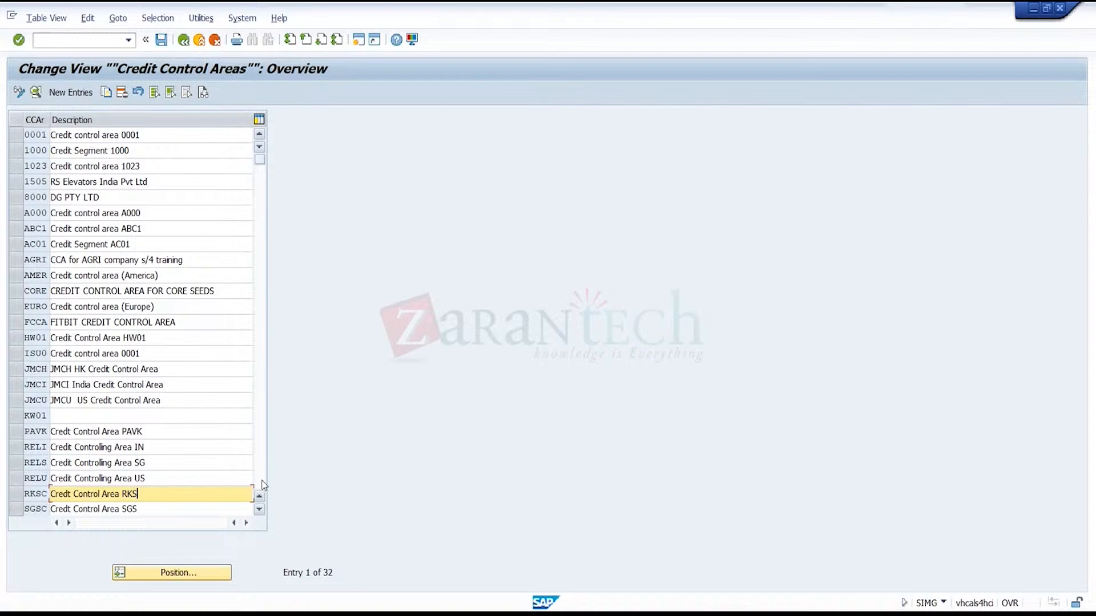
{"action": "left_click", "coordinate": [259, 509]}
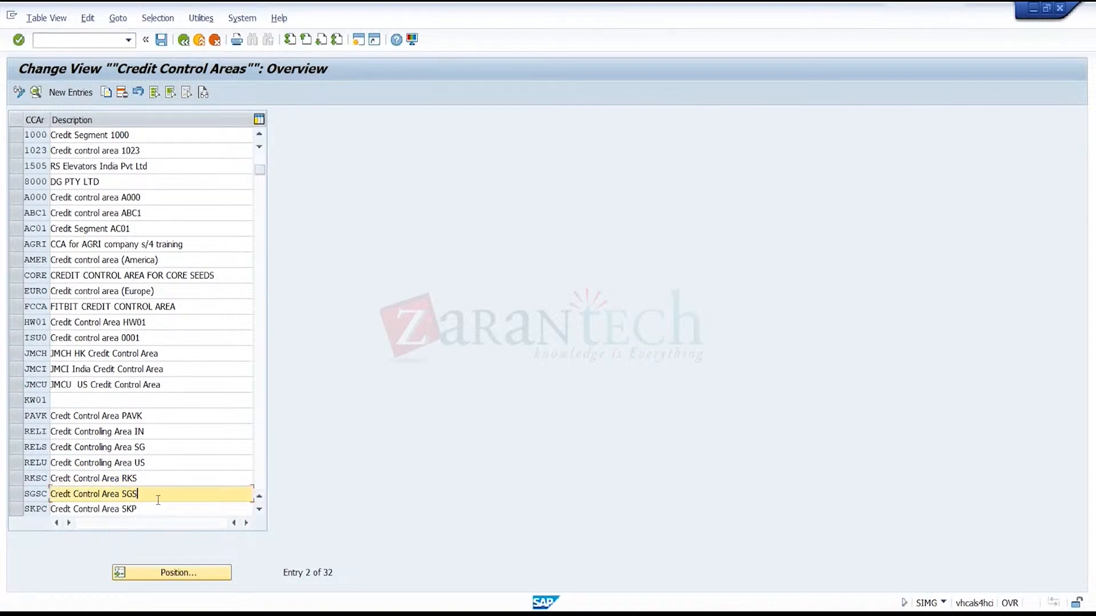
{"action": "left_click", "coordinate": [261, 512]}
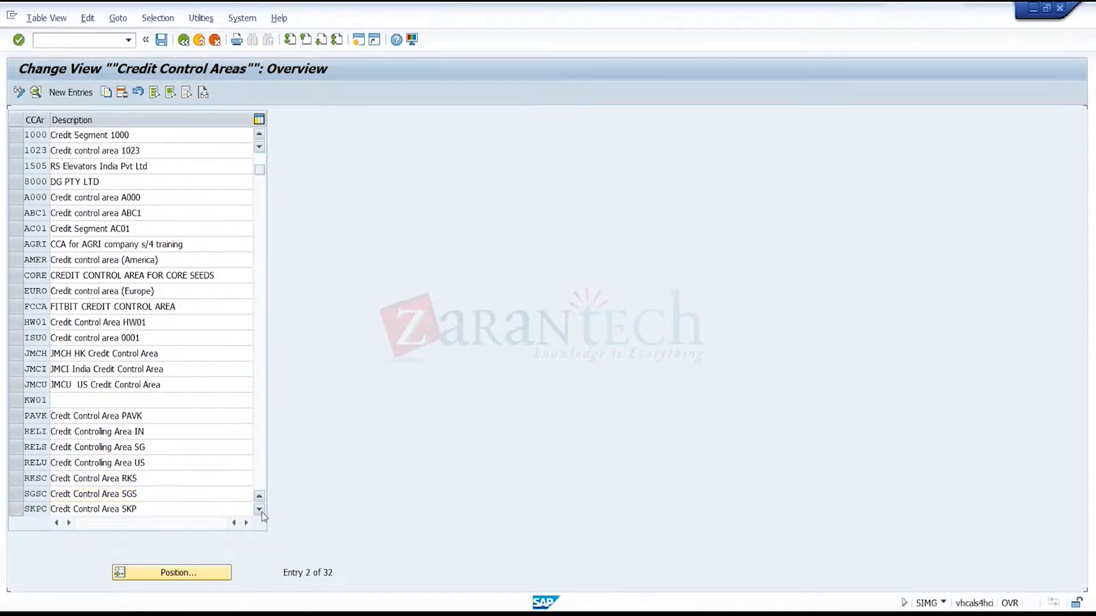
{"action": "left_click", "coordinate": [186, 510]}
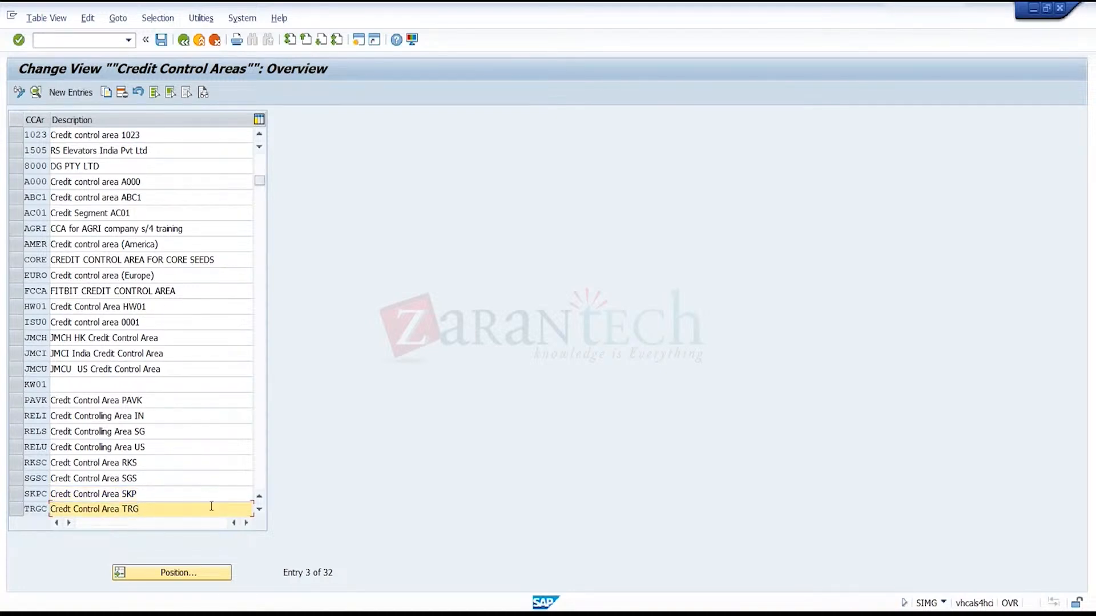
{"action": "double_click", "coordinate": [209, 509]}
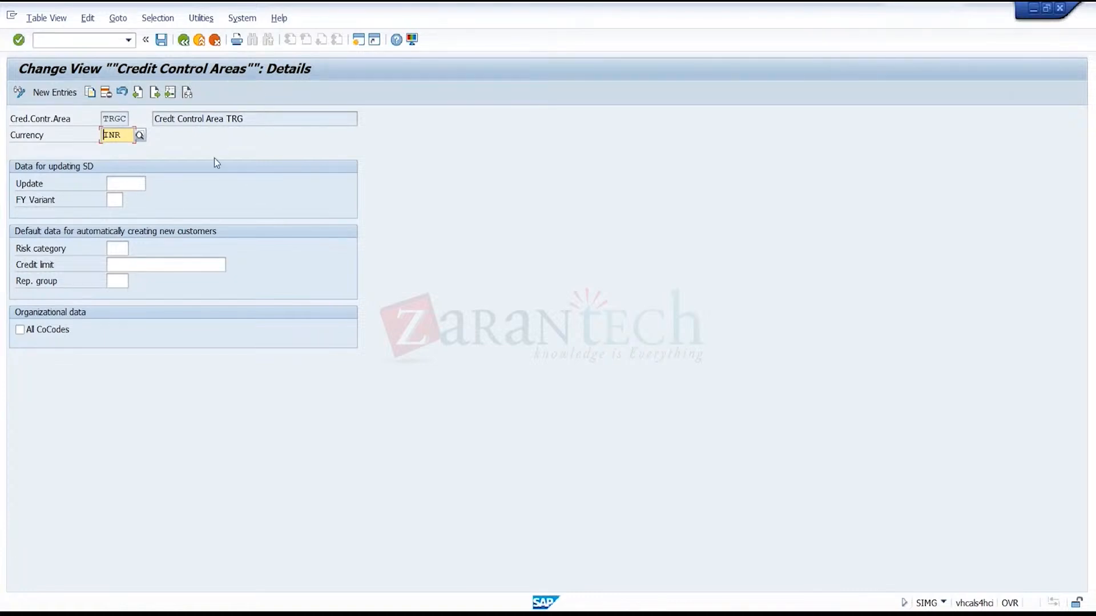
- Look up the possible risk category values for credit control area TRGC, cancelling the offer to edit entries
{"action": "right_click", "coordinate": [124, 247]}
{"action": "left_click", "coordinate": [290, 205]}
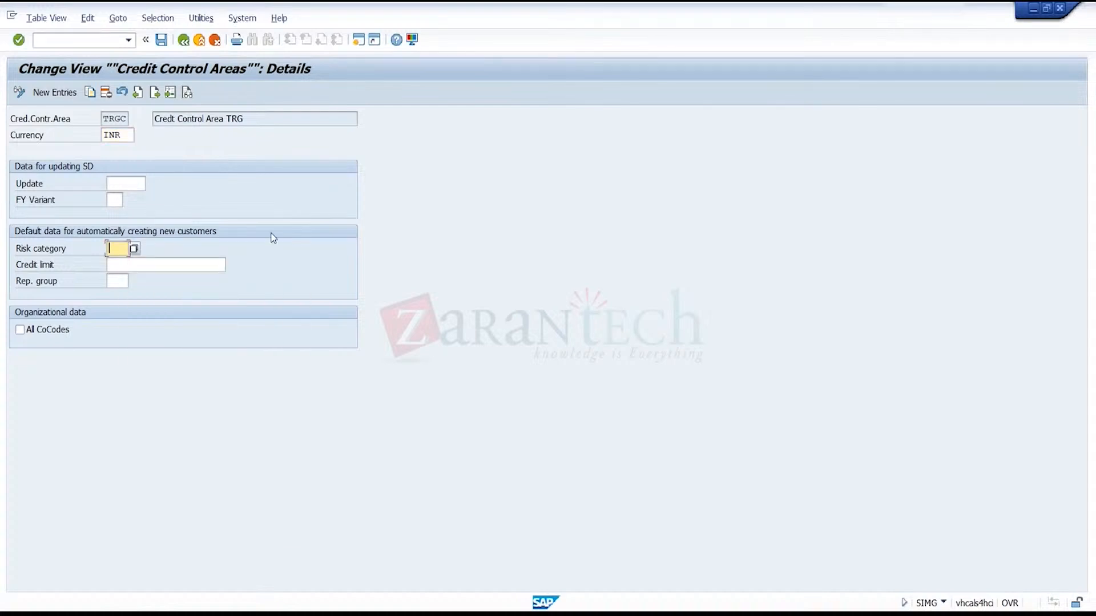
{"action": "left_click", "coordinate": [135, 251]}
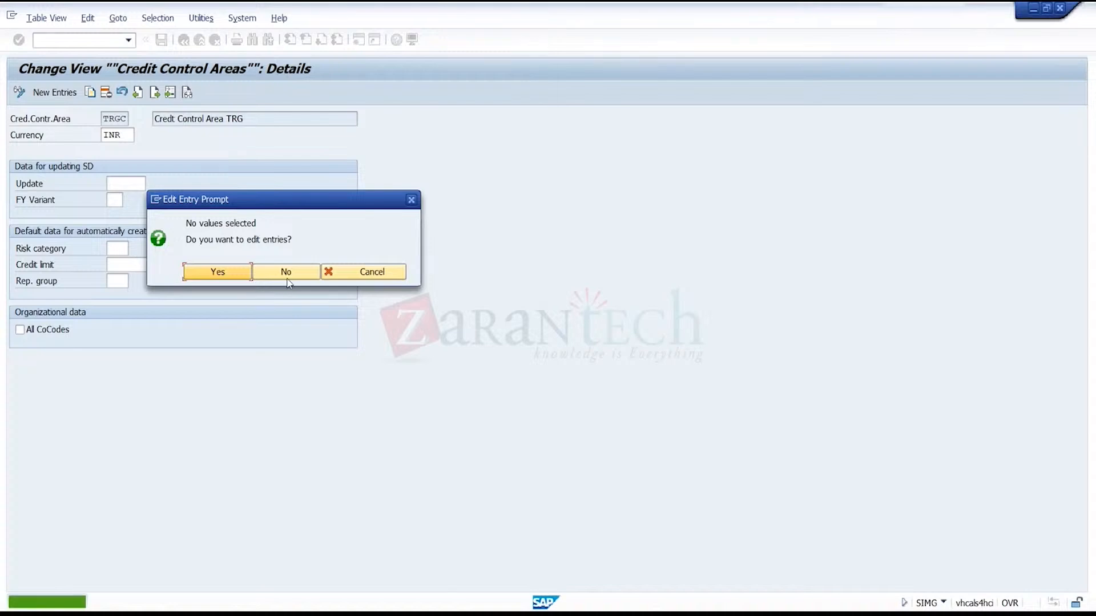
{"action": "left_click", "coordinate": [348, 274]}
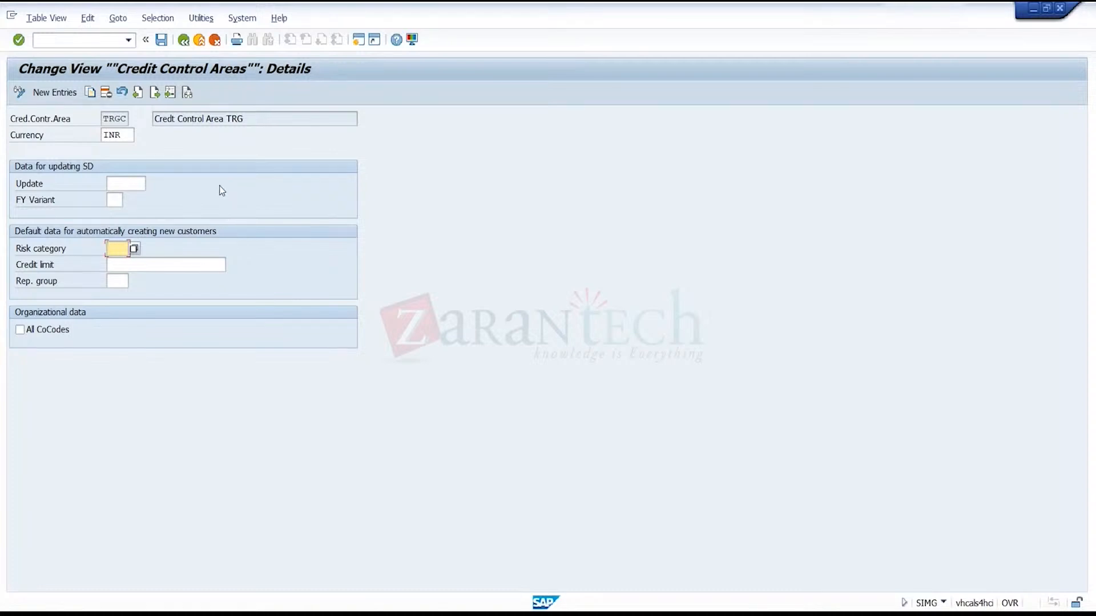
- Try SD update option 000012 for credit control area TRGC, and return to the IMG structure without saving
{"action": "left_click", "coordinate": [142, 181]}
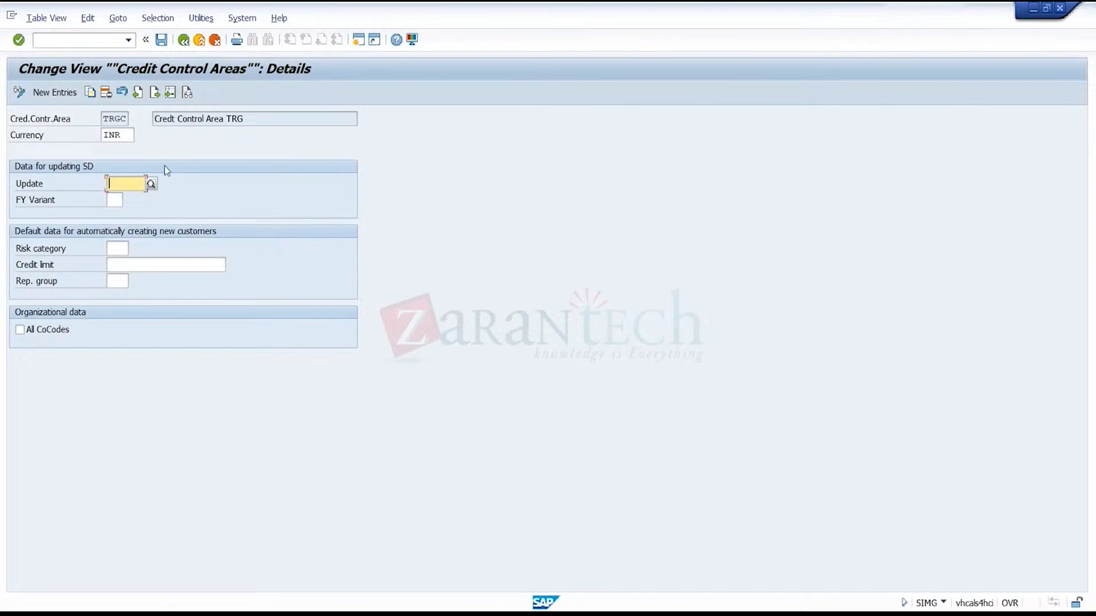
{"action": "left_click", "coordinate": [150, 184]}
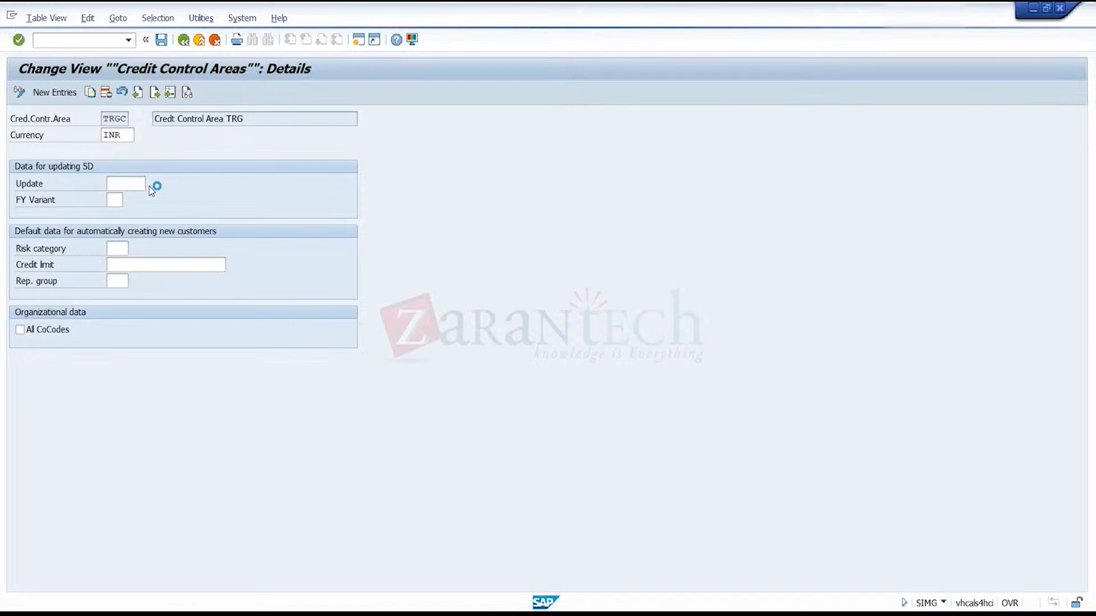
{"action": "double_click", "coordinate": [195, 173]}
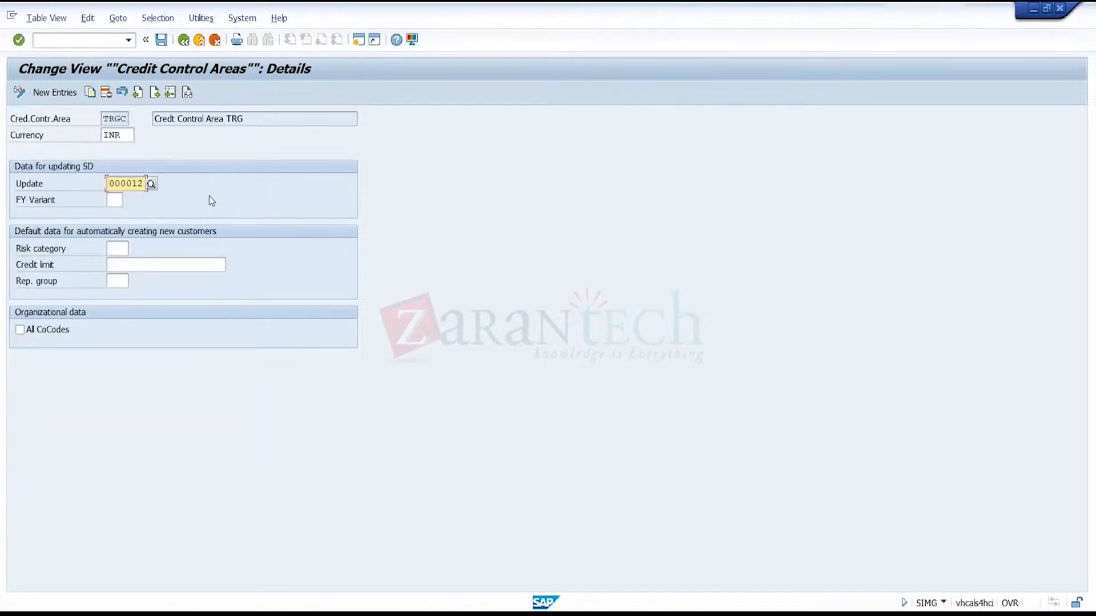
{"action": "left_click", "coordinate": [154, 186]}
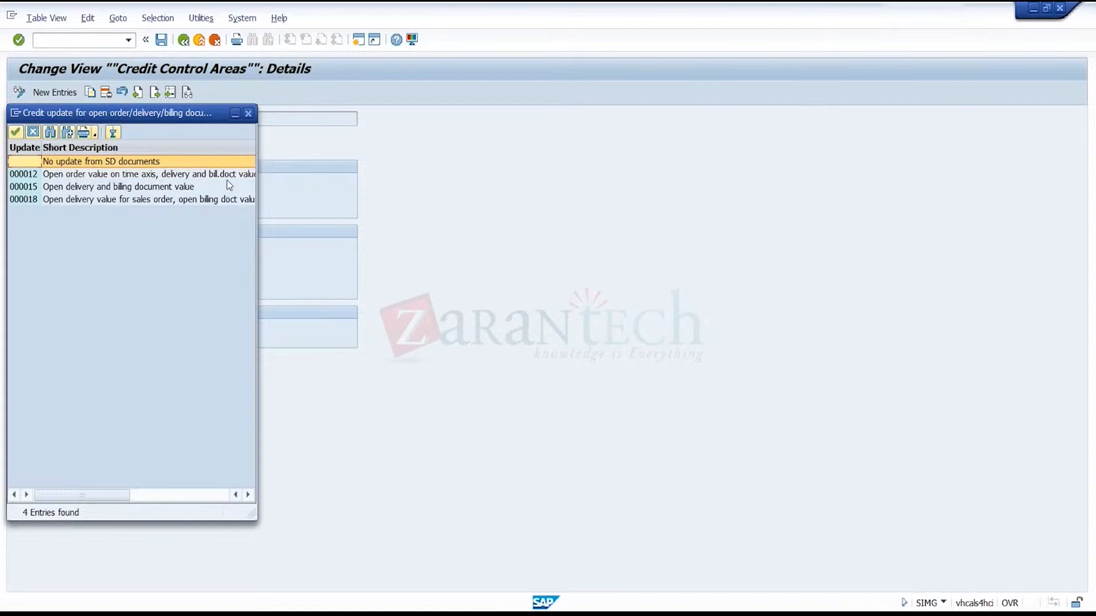
{"action": "double_click", "coordinate": [209, 175]}
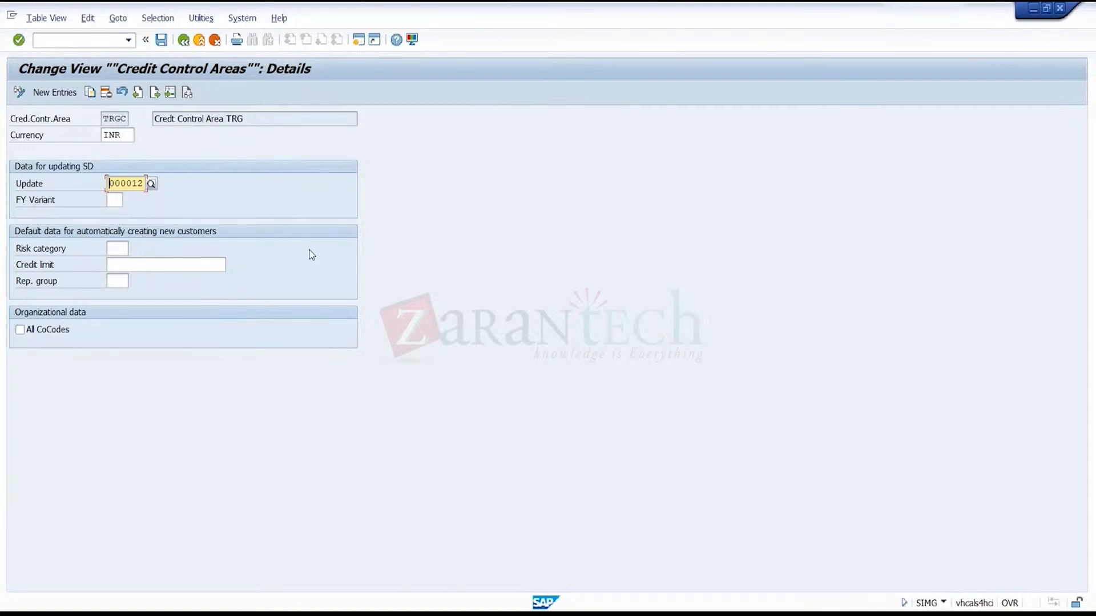
{"action": "left_click", "coordinate": [215, 263]}
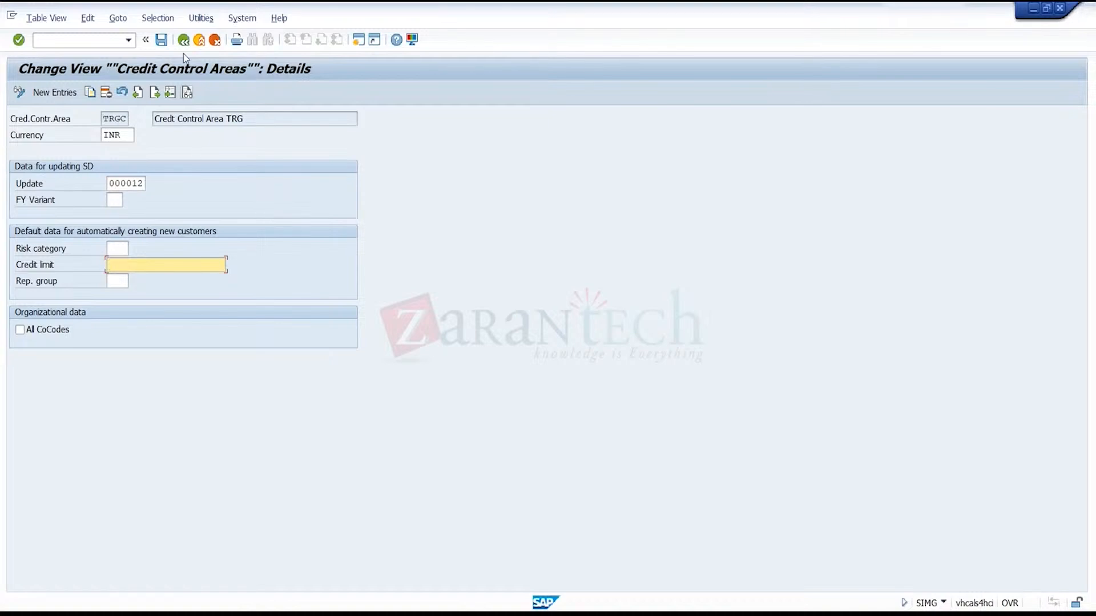
{"action": "left_click", "coordinate": [200, 39]}
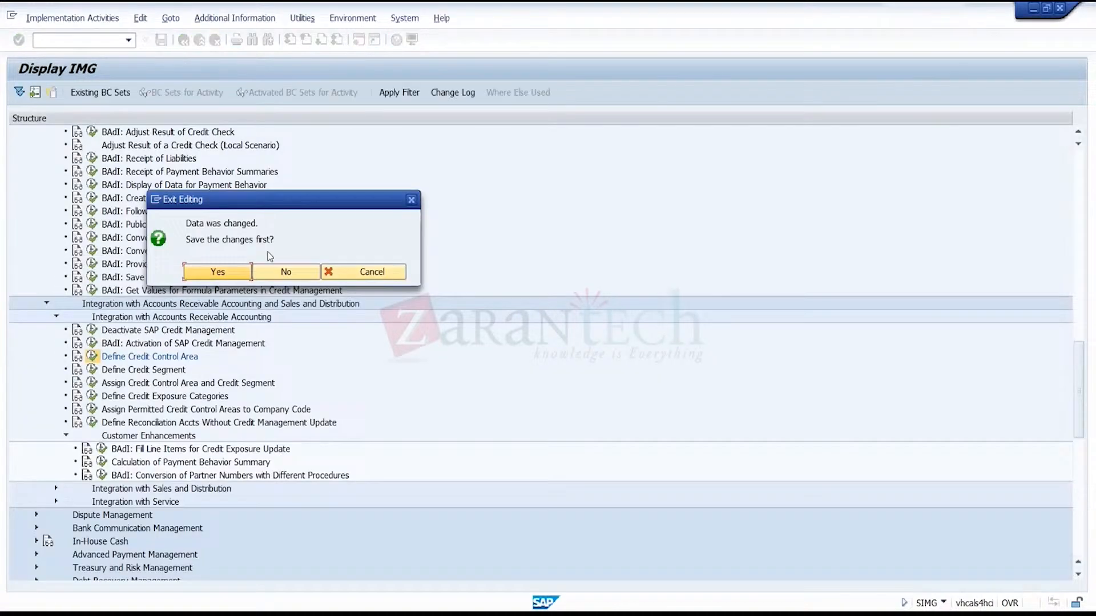
{"action": "left_click", "coordinate": [286, 273]}
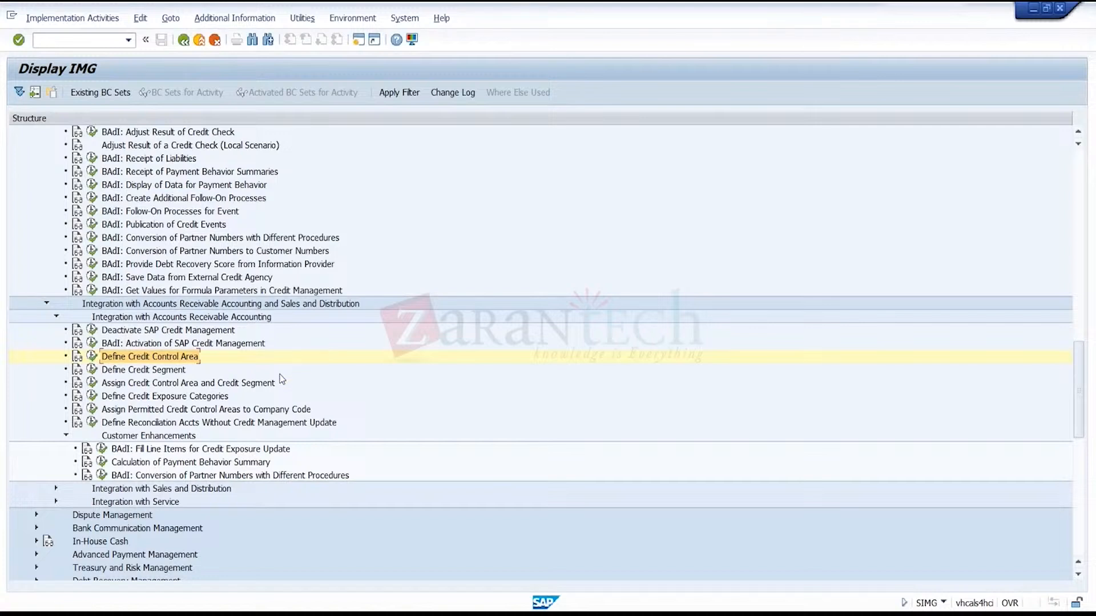
- Open the Define Credit Segment activity, review the client's credit segments including RTGS, and return to the IMG structure
{"action": "left_click", "coordinate": [171, 370]}
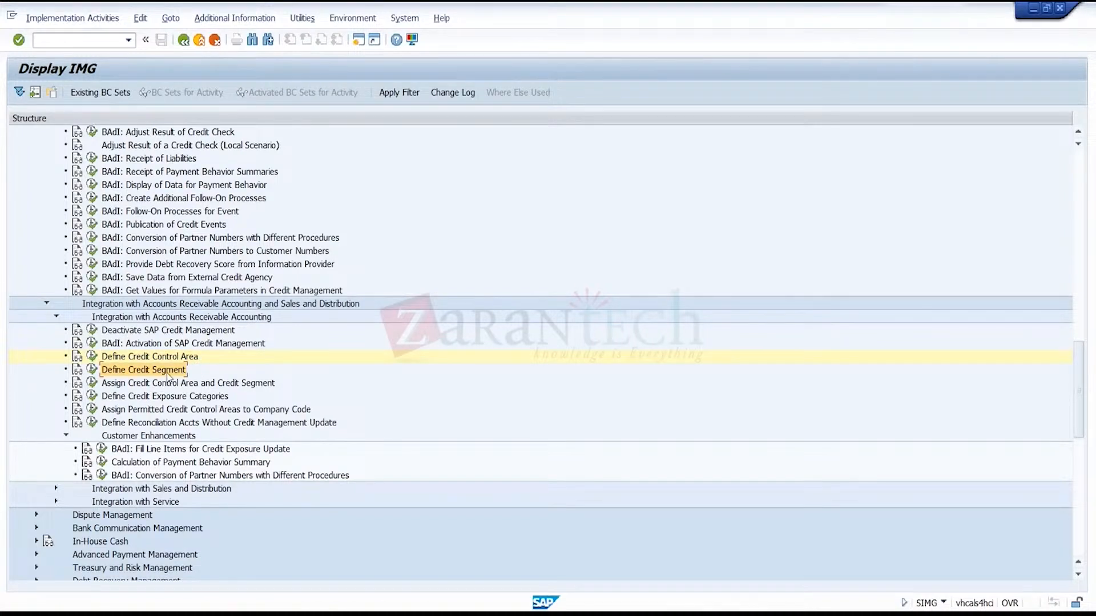
{"action": "left_click", "coordinate": [91, 371]}
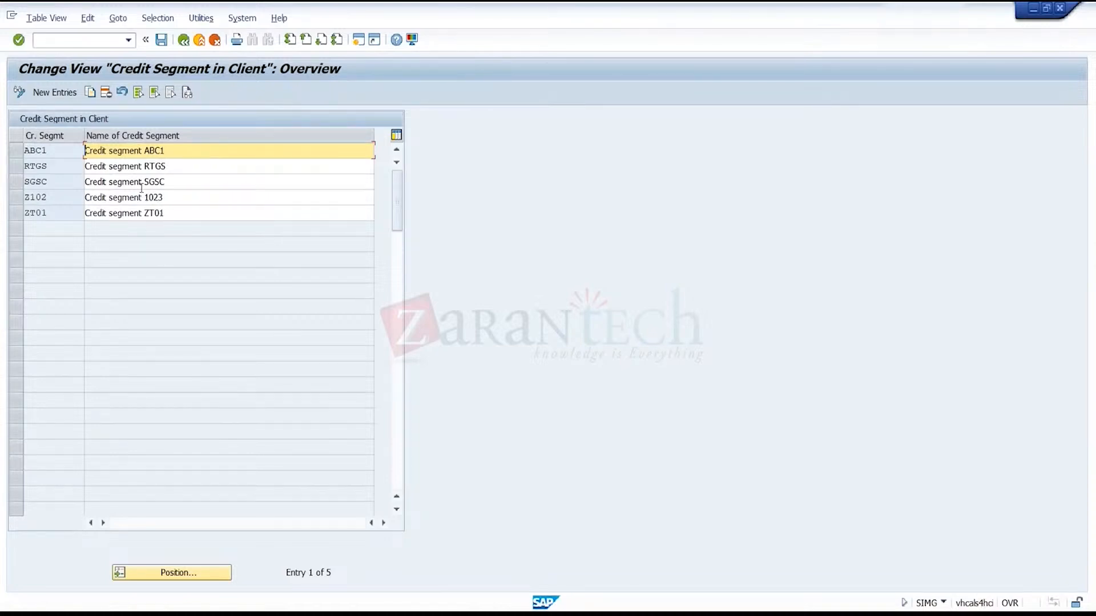
{"action": "left_click", "coordinate": [177, 162]}
{"action": "double_click", "coordinate": [176, 162]}
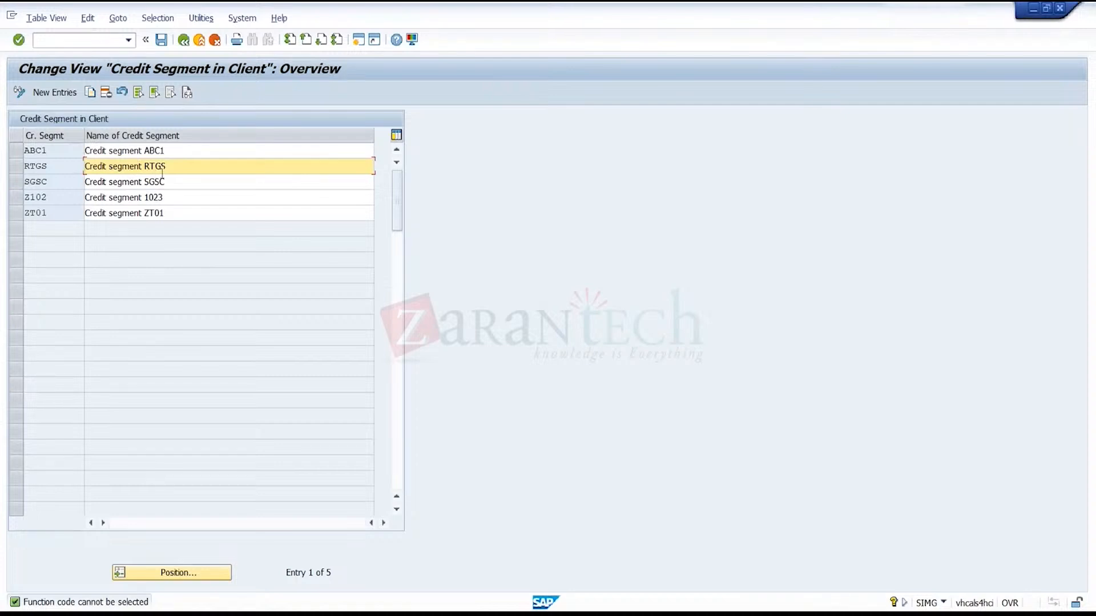
{"action": "left_click", "coordinate": [15, 166]}
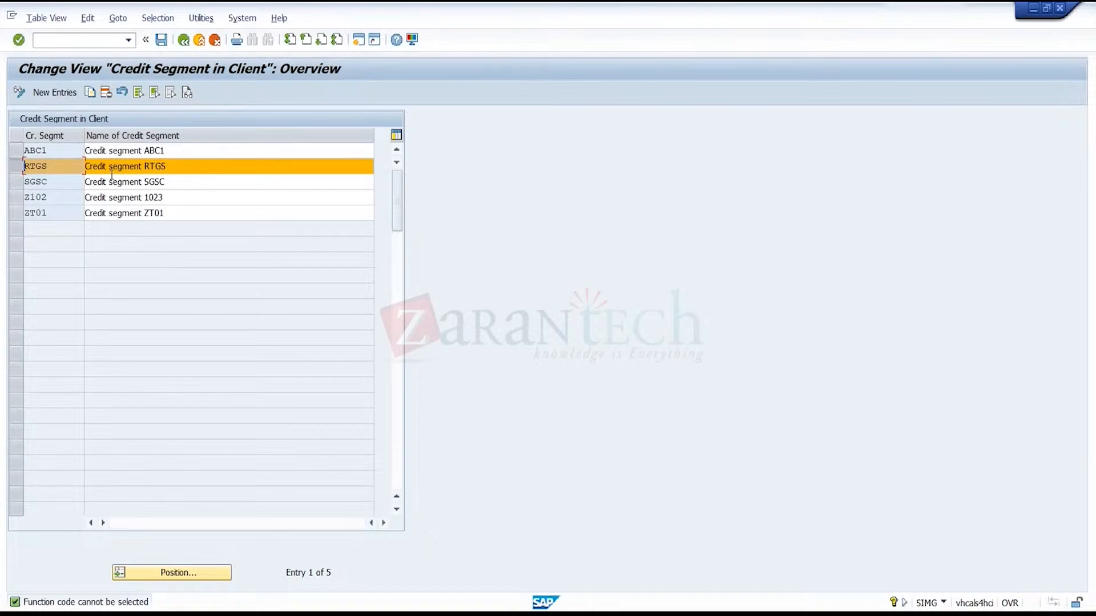
{"action": "left_click", "coordinate": [184, 40]}
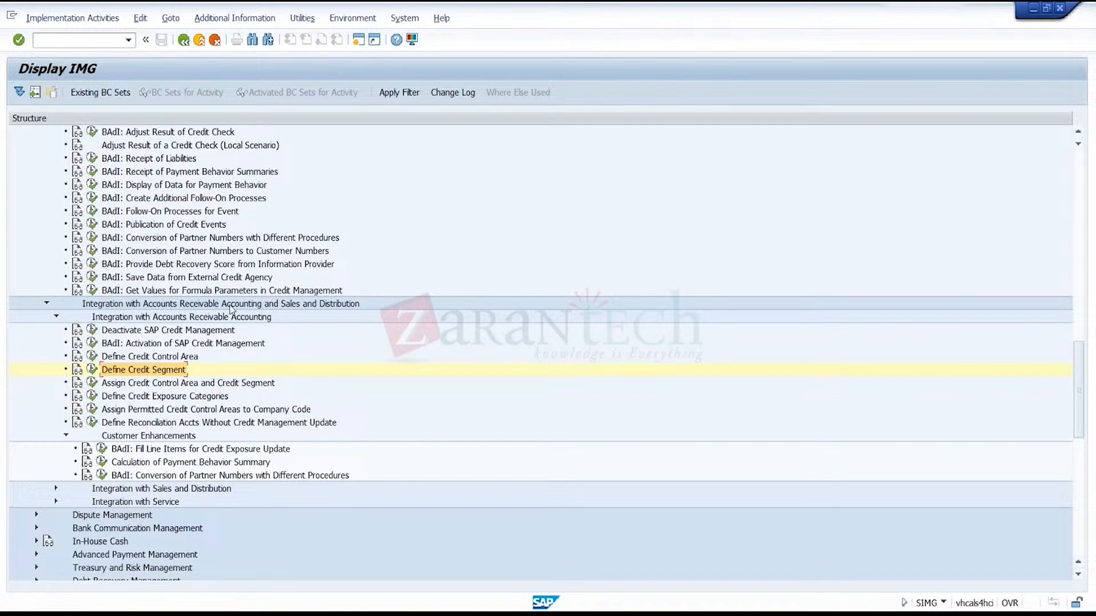
- Open the Assign Credit Control Area and Credit Segment activity, check the credit segment assigned to TRGC, and return to the IMG structure
{"action": "left_click", "coordinate": [226, 384]}
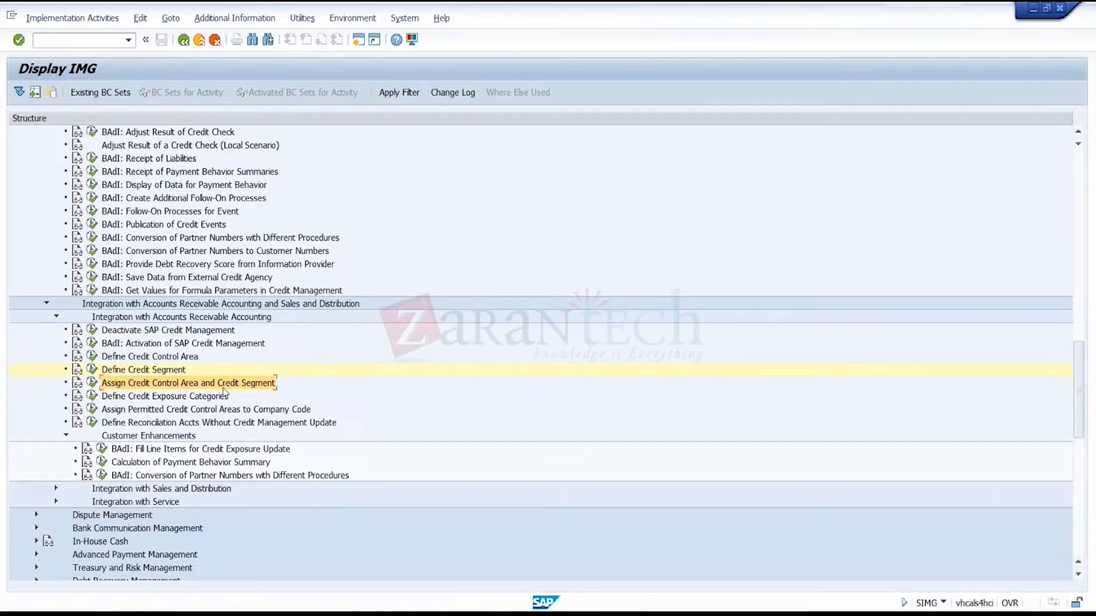
{"action": "left_click", "coordinate": [94, 383]}
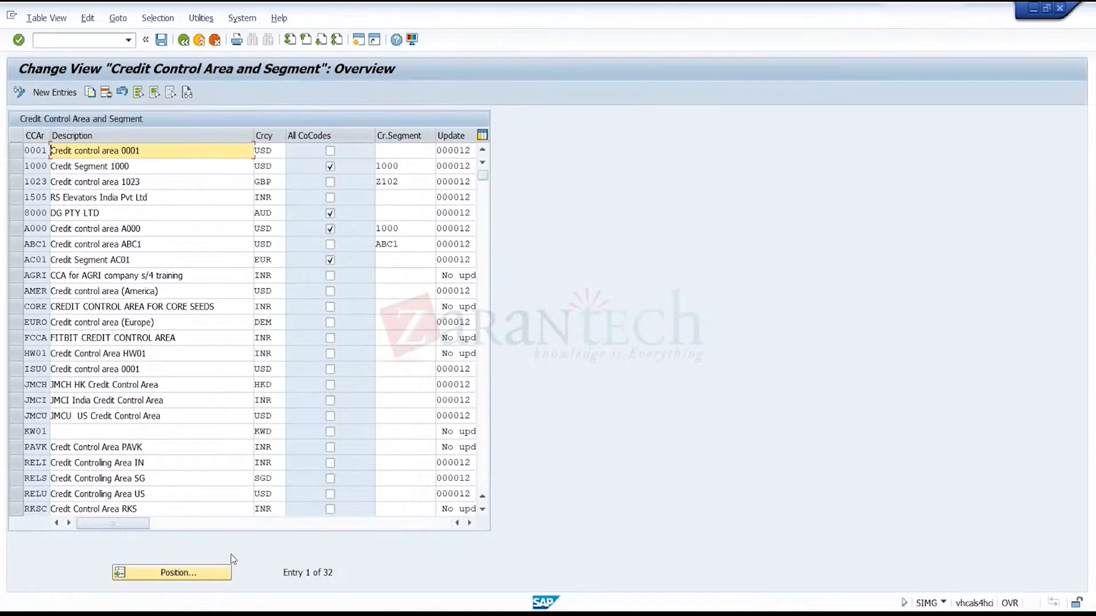
{"action": "left_click", "coordinate": [482, 463]}
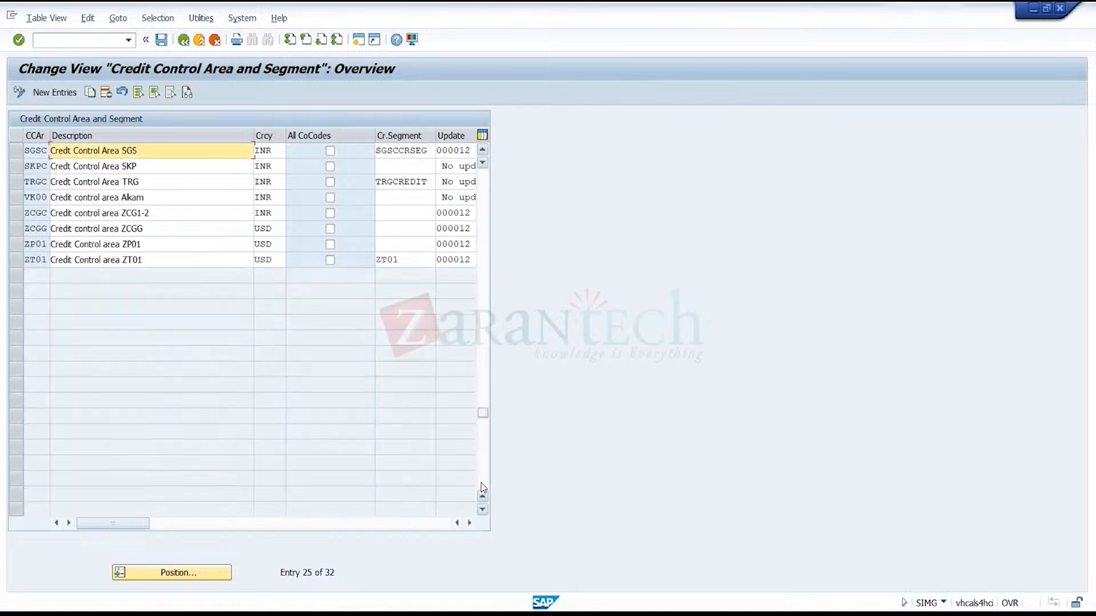
{"action": "left_click", "coordinate": [16, 181]}
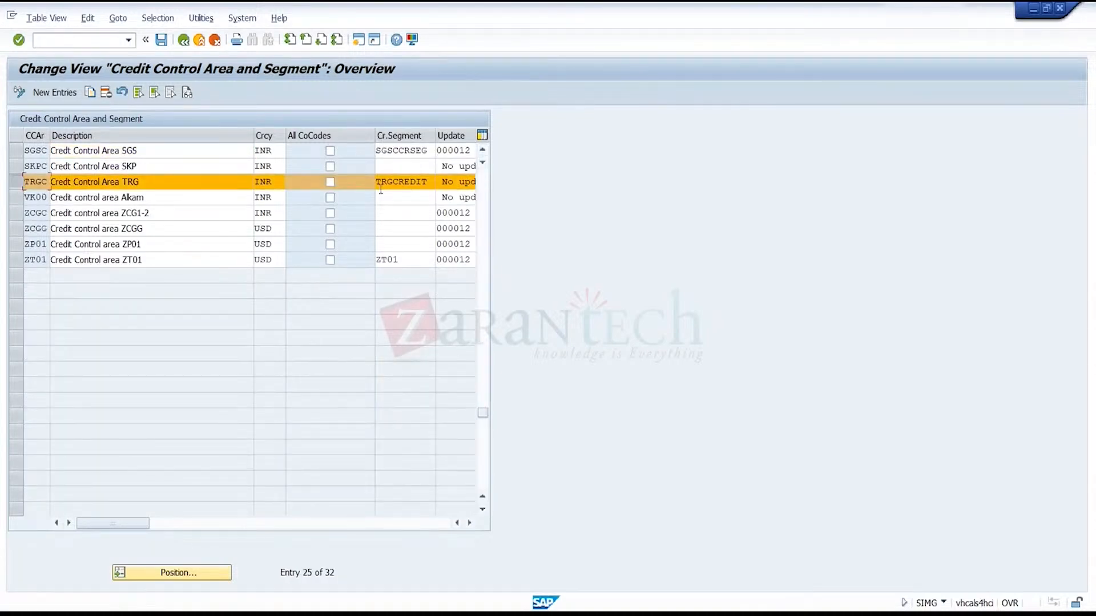
{"action": "left_click", "coordinate": [417, 181]}
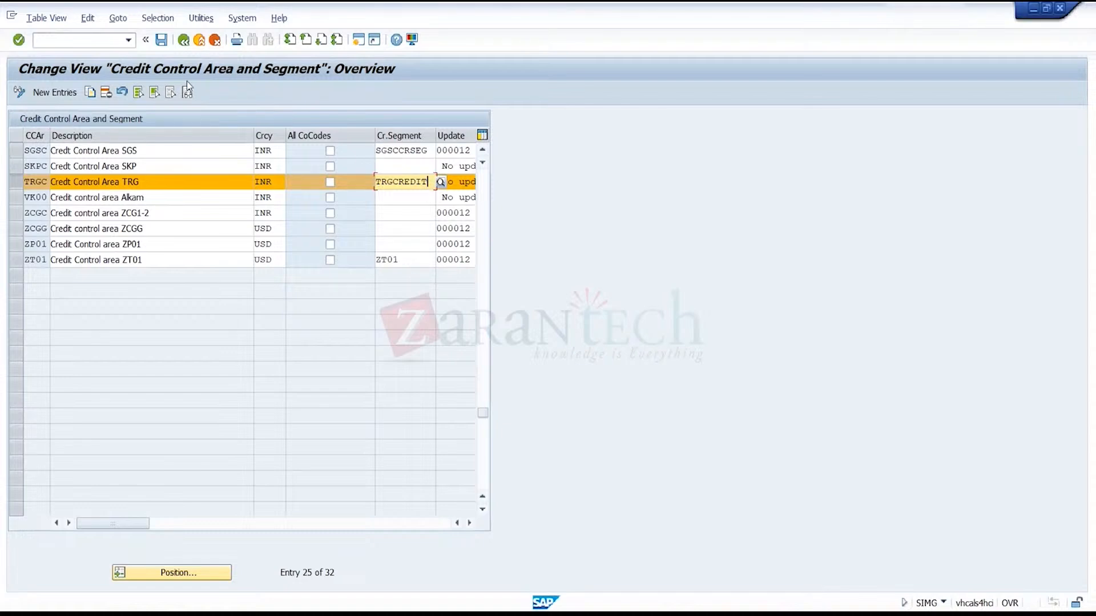
{"action": "left_click", "coordinate": [183, 41]}
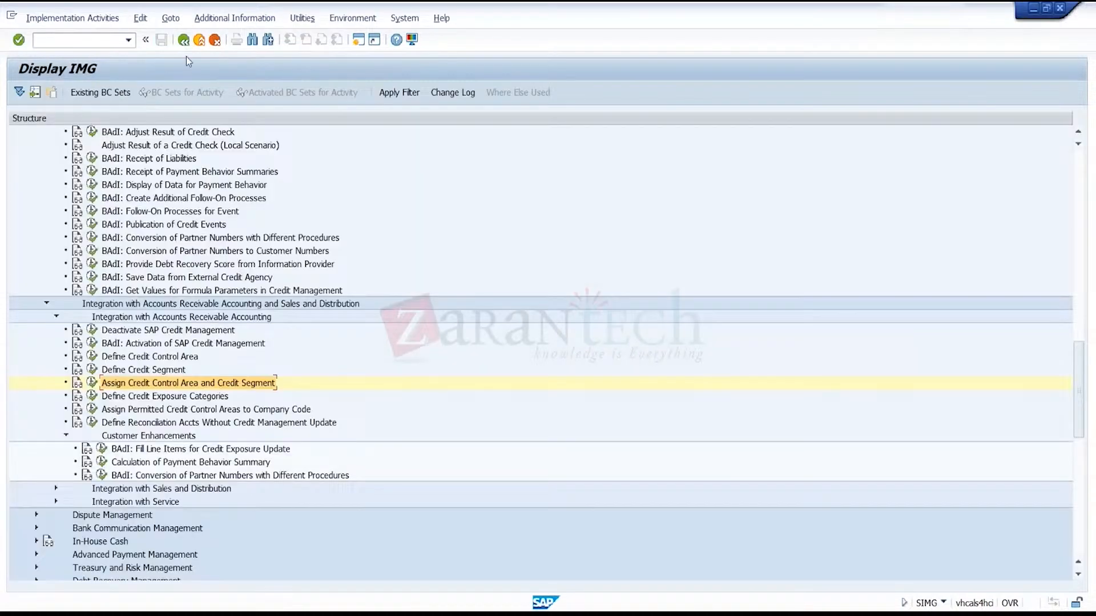
- Open the Define Credit Exposure Categories activity, review the listed categories, and return to the IMG structure
{"action": "left_click", "coordinate": [210, 396]}
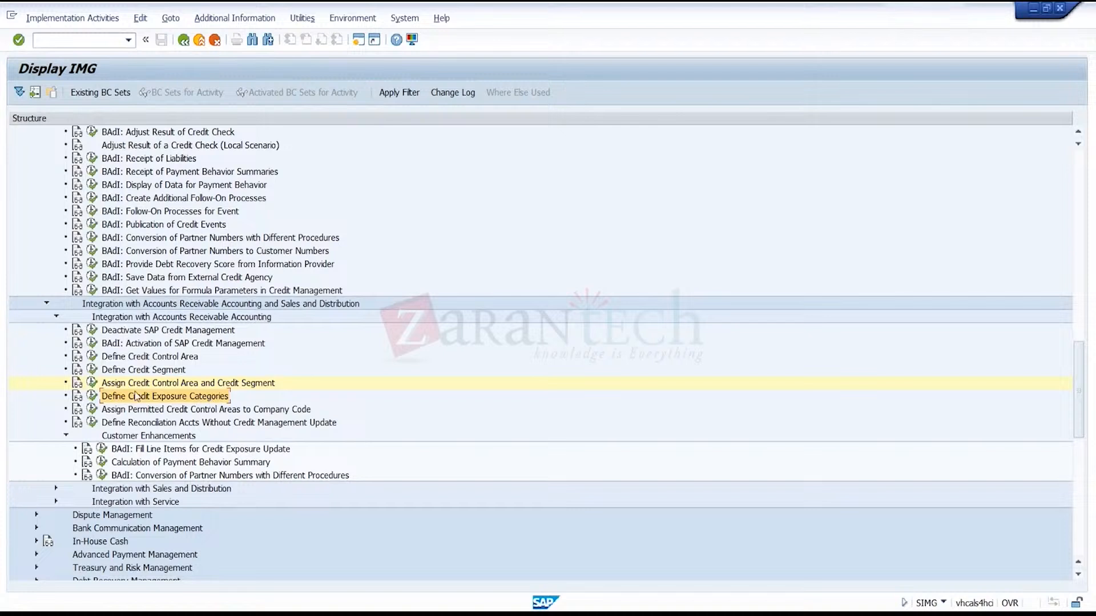
{"action": "left_click", "coordinate": [92, 396]}
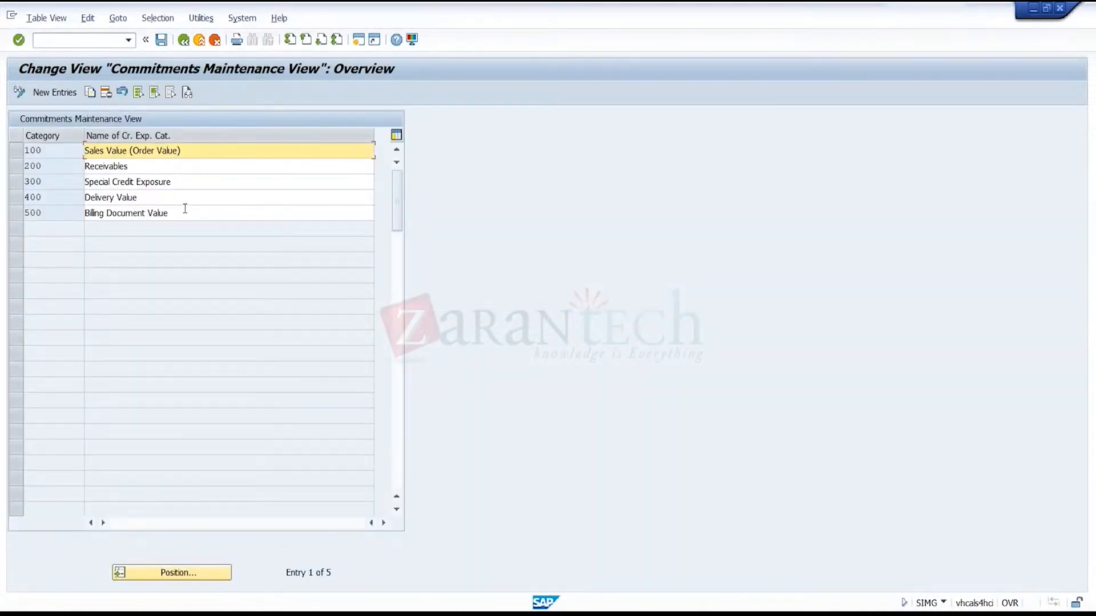
{"action": "double_click", "coordinate": [221, 199]}
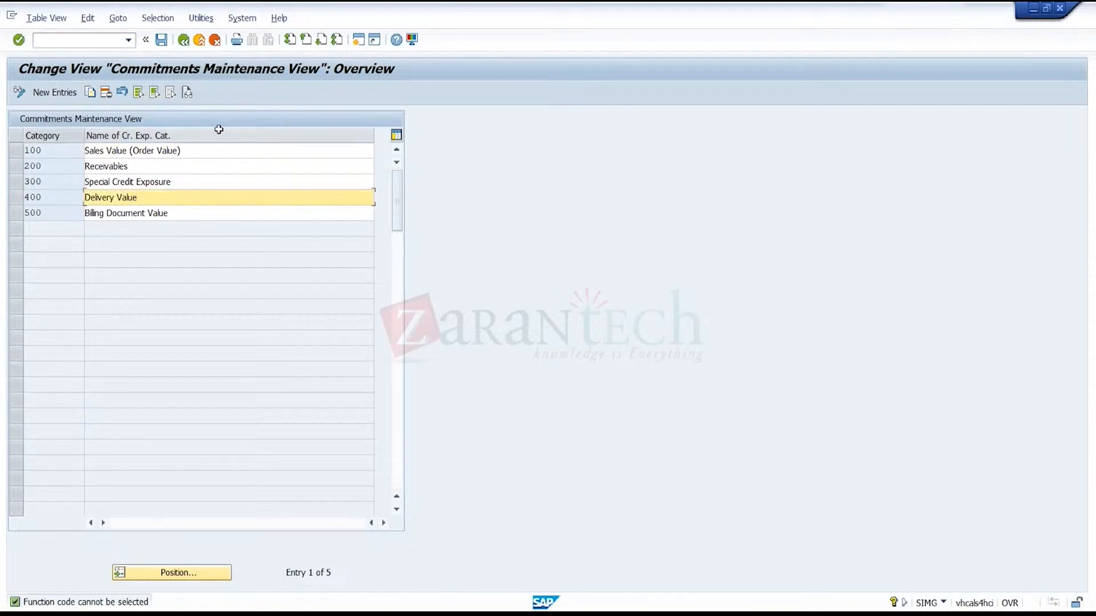
{"action": "left_click", "coordinate": [183, 40]}
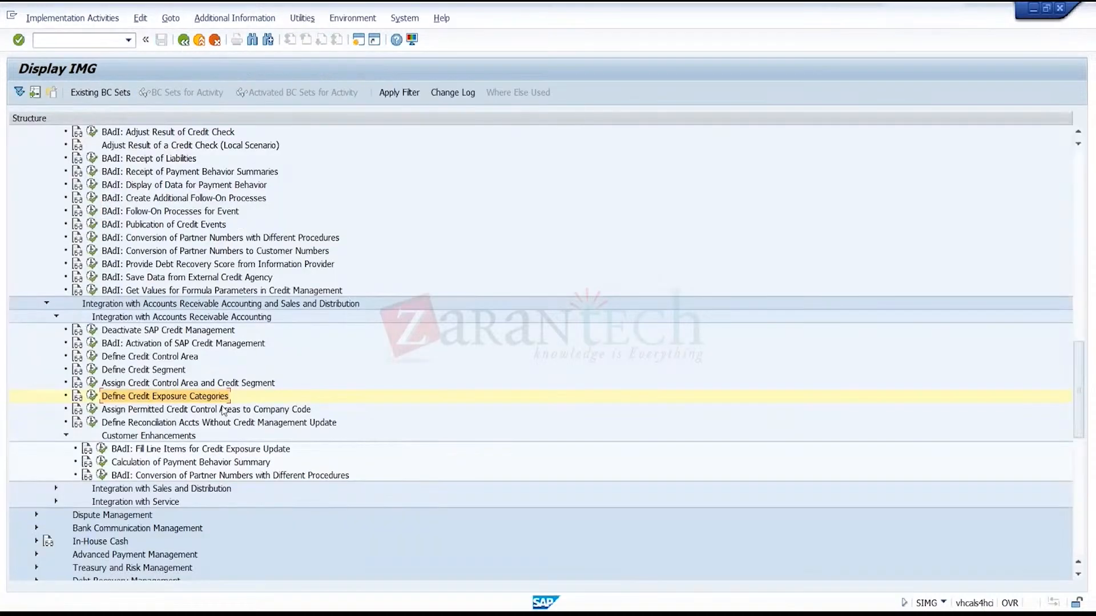
- Open the Assign Permitted Credit Control Areas to Company Code activity and browse the existing assignments
{"action": "left_click", "coordinate": [240, 412]}
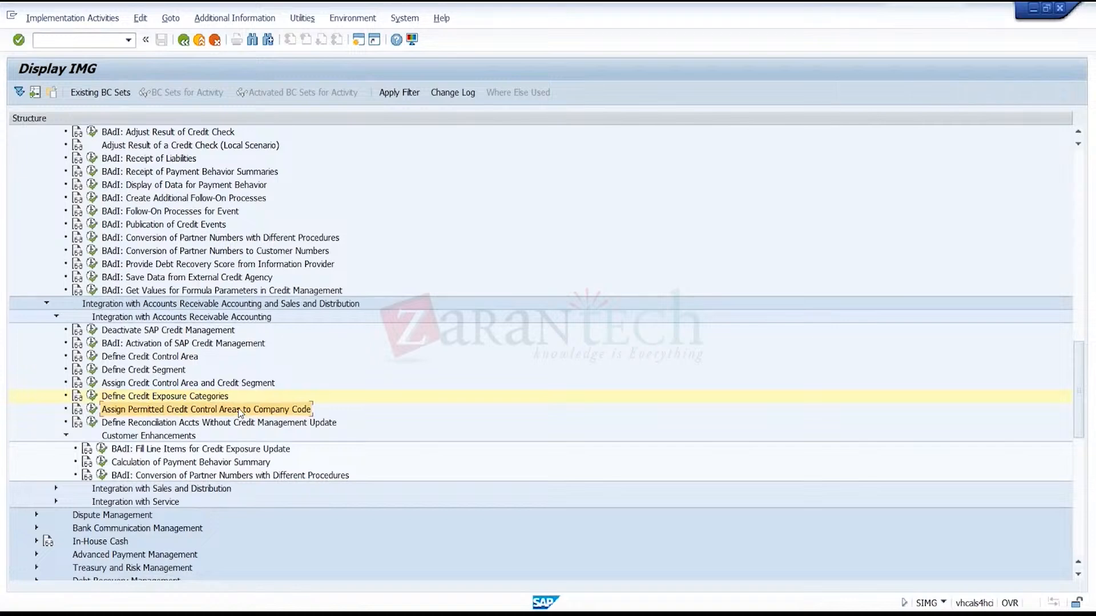
{"action": "left_click", "coordinate": [94, 411]}
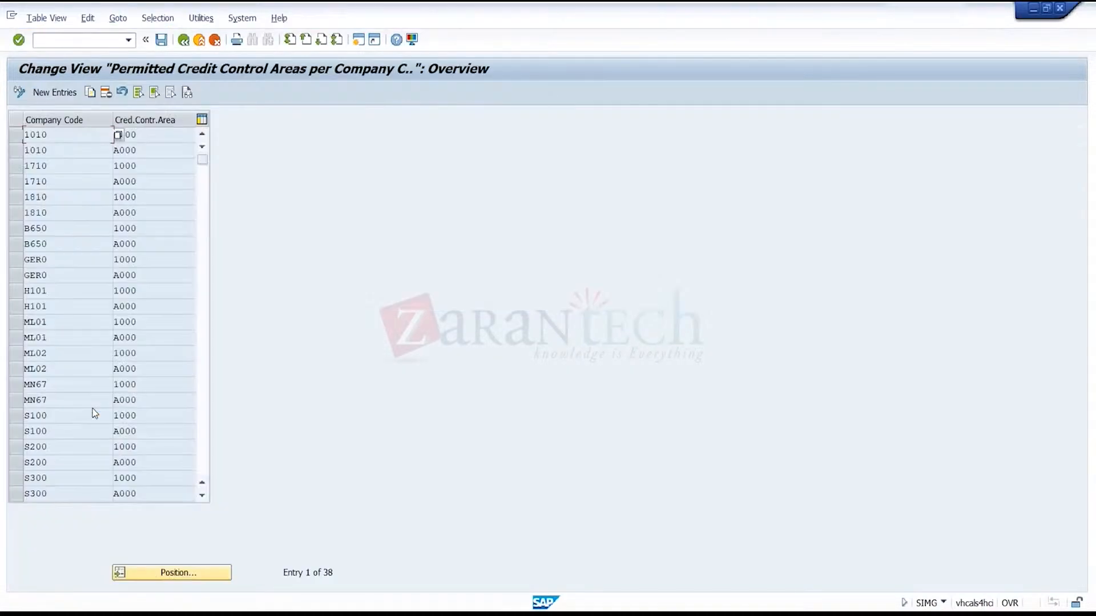
{"action": "left_click", "coordinate": [157, 280]}
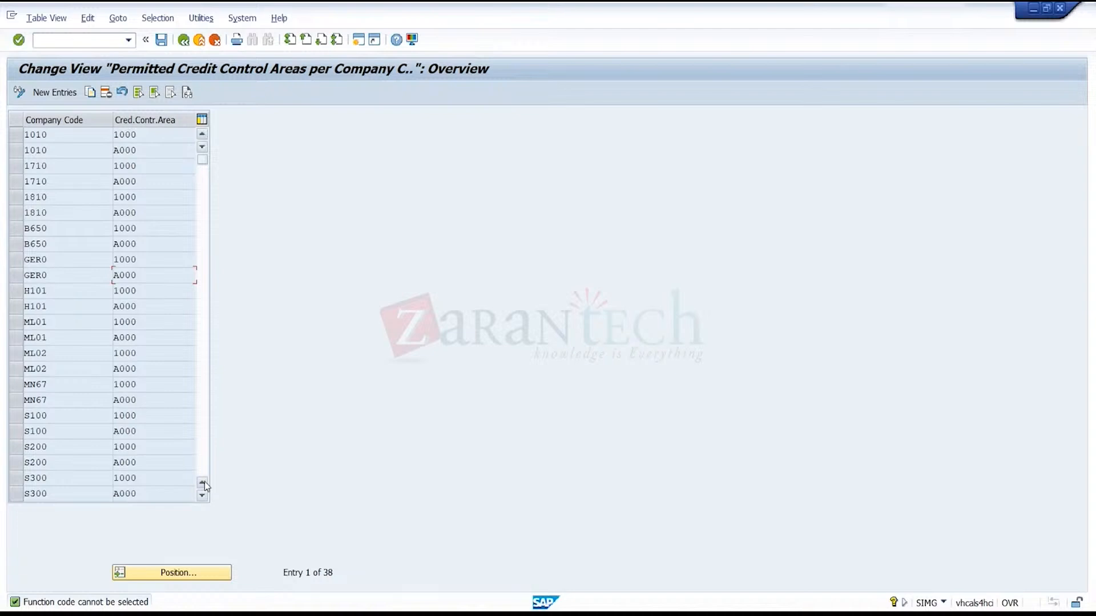
{"action": "left_click", "coordinate": [201, 496]}
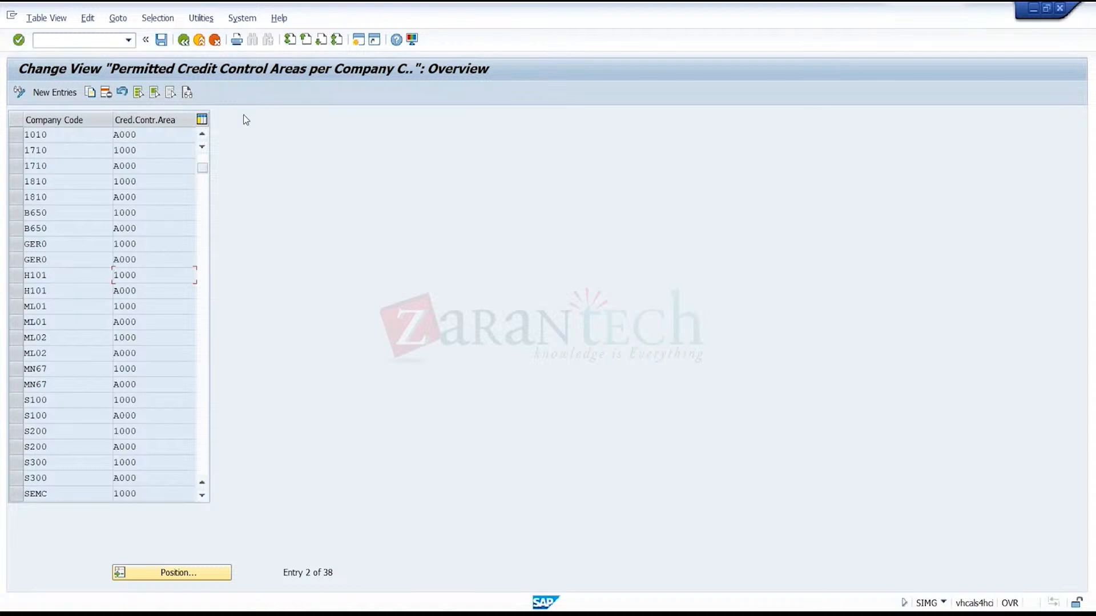
- Add a new entry permitting credit control area TRGC for company code TRG, save it to the proposed customizing request, and return to the IMG structure
{"action": "left_click", "coordinate": [55, 93]}
{"action": "type", "text": "TRG"}
{"action": "key", "text": "Tab"}
{"action": "type", "text": "TRGC"}
{"action": "key", "text": "Return"}
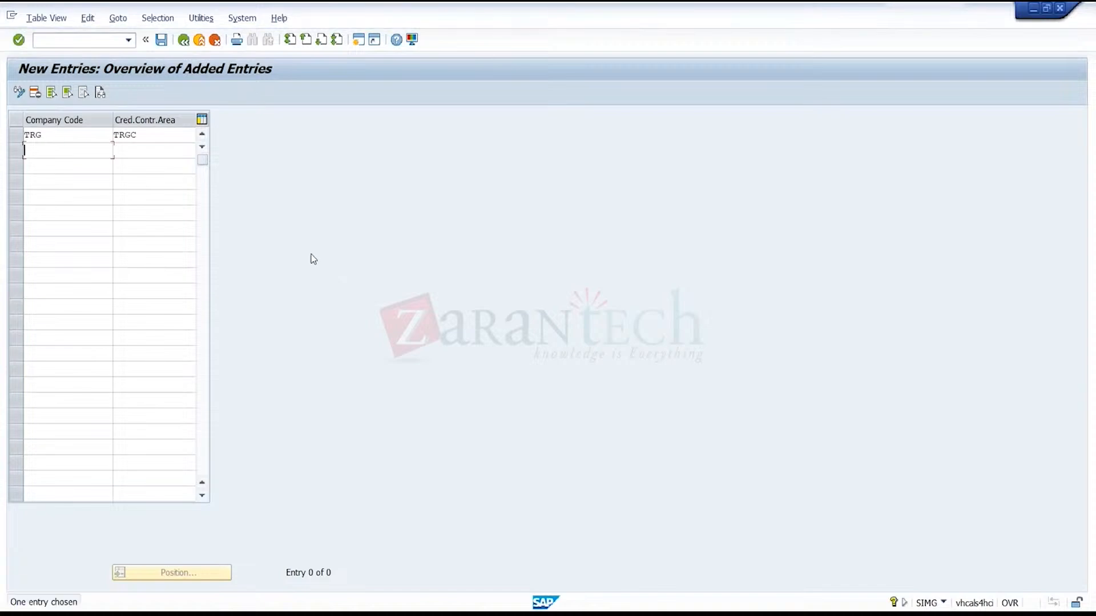
{"action": "left_click", "coordinate": [161, 39]}
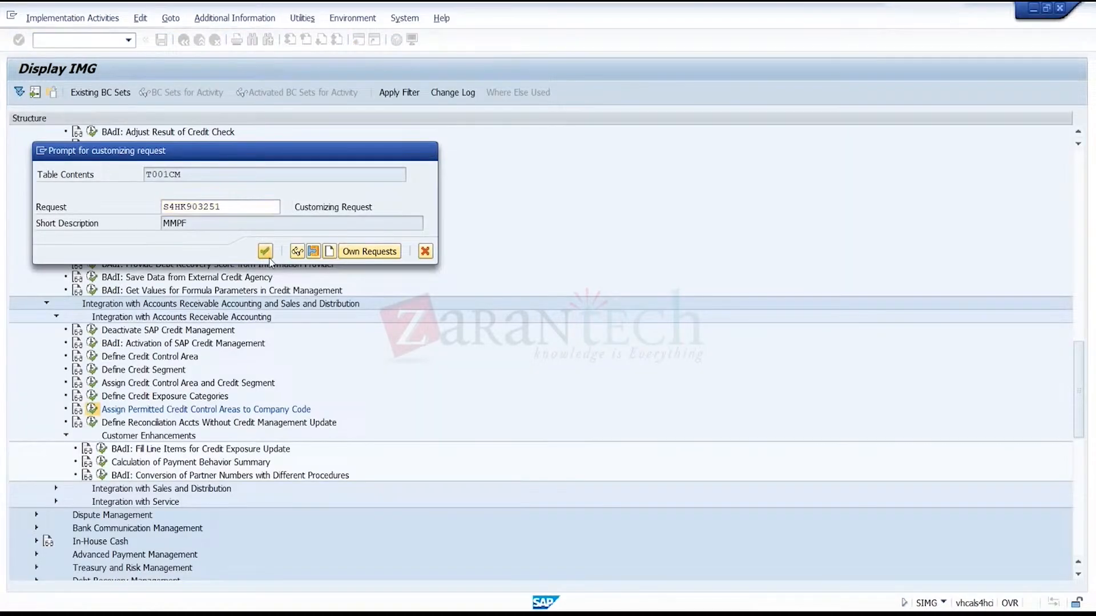
{"action": "left_click", "coordinate": [266, 253]}
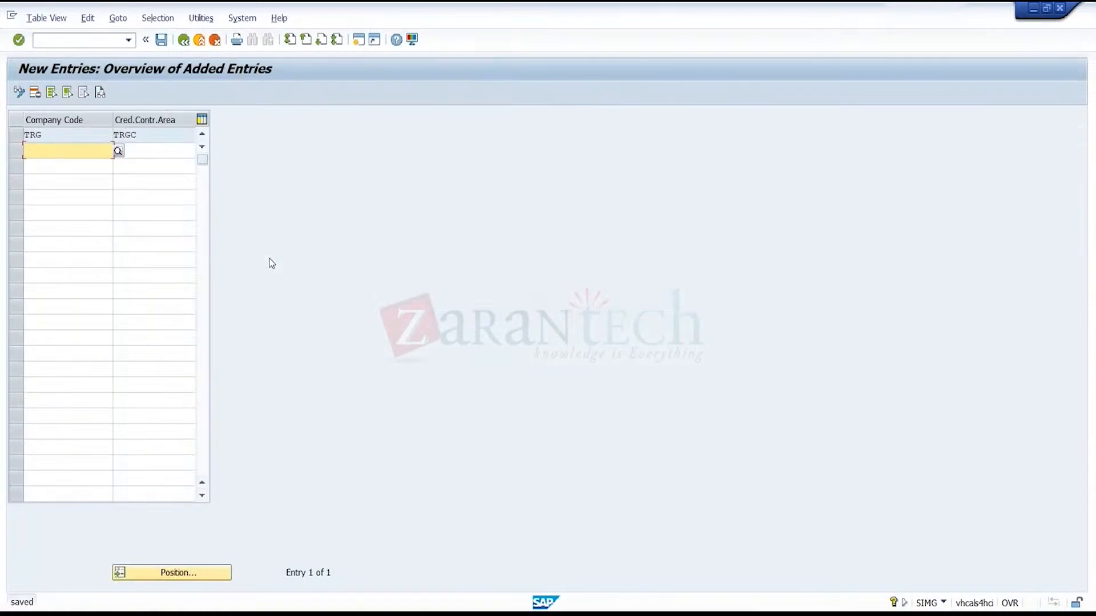
{"action": "left_click", "coordinate": [184, 39]}
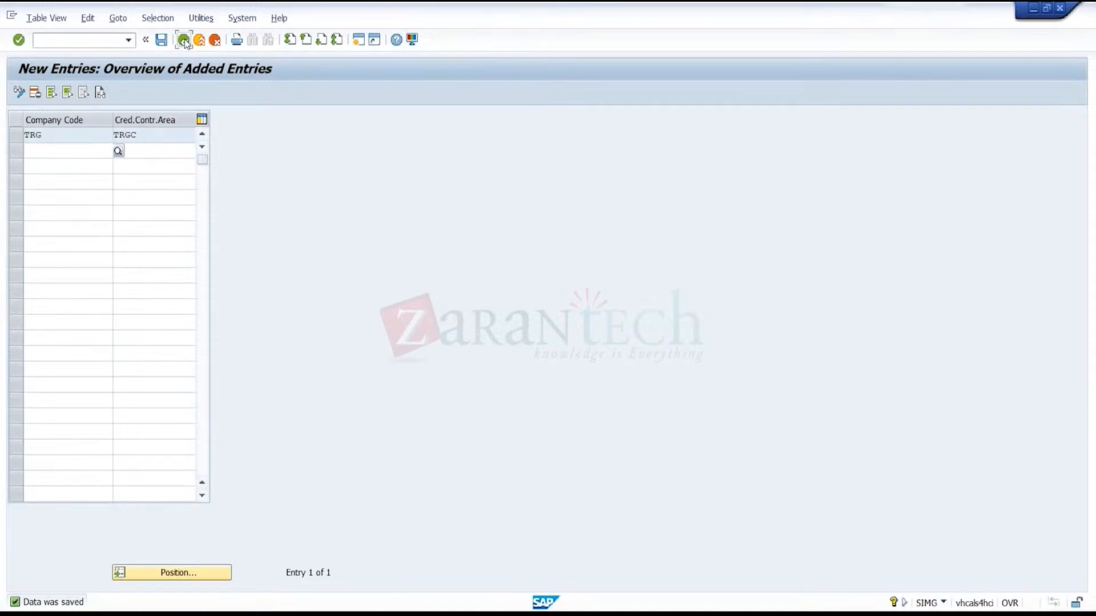
{"action": "left_click", "coordinate": [183, 40]}
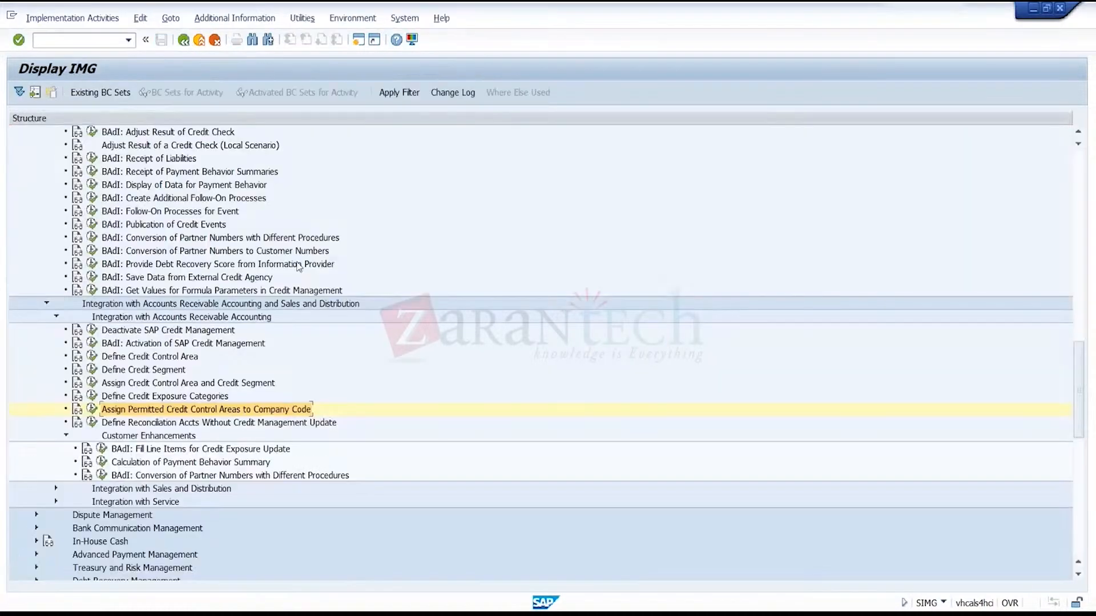
- Expand the Integration with Sales and Distribution node in the IMG structure
{"action": "left_click", "coordinate": [294, 423]}
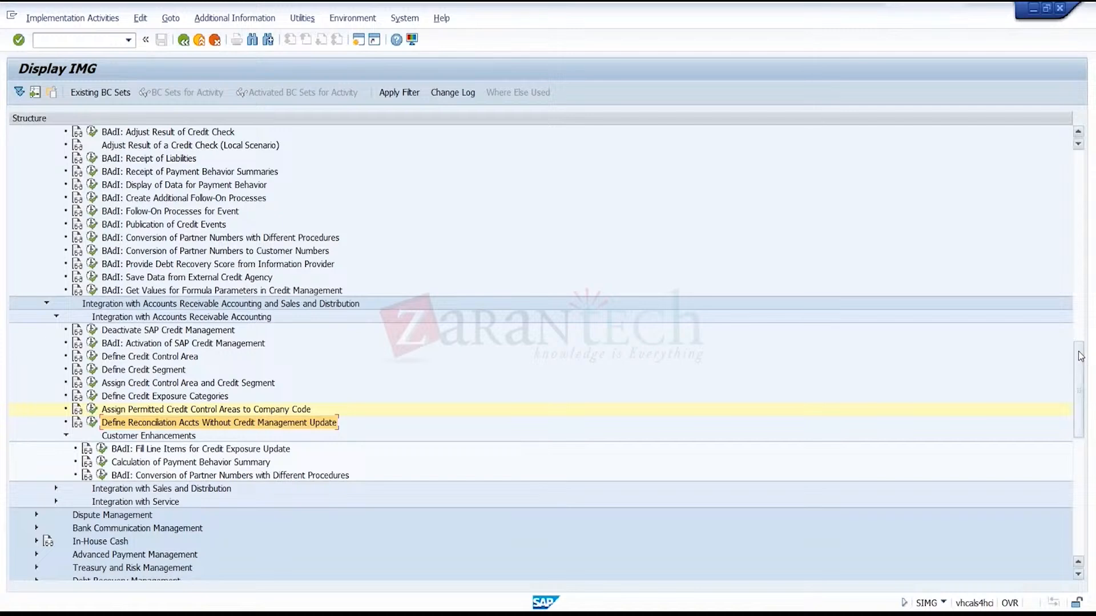
{"action": "scroll", "coordinate": [697, 327], "scroll_direction": "down", "scroll_amount": 4}
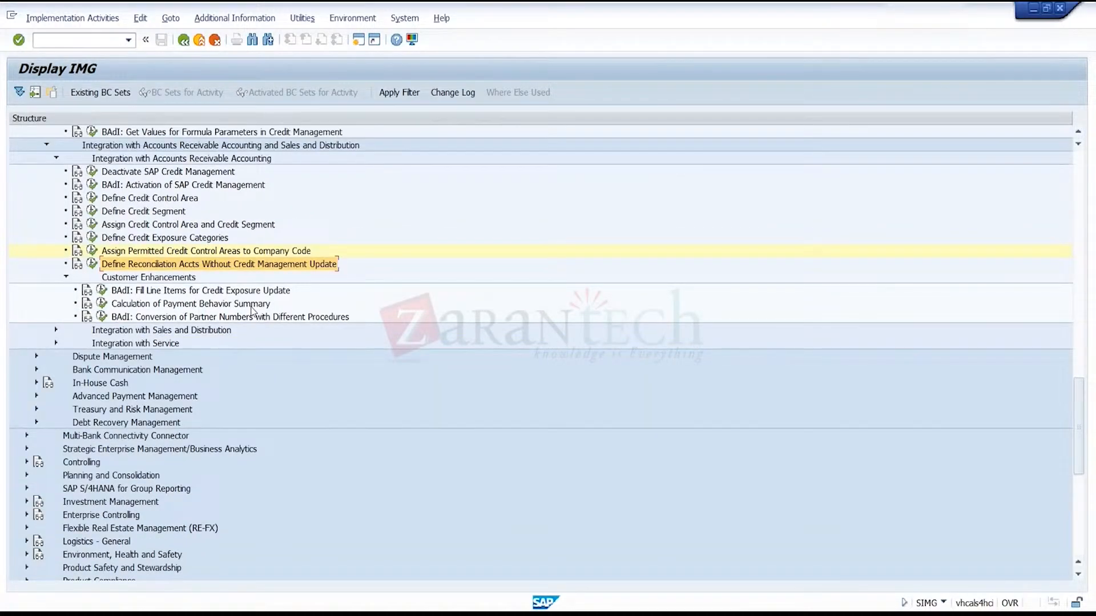
{"action": "left_click", "coordinate": [220, 331]}
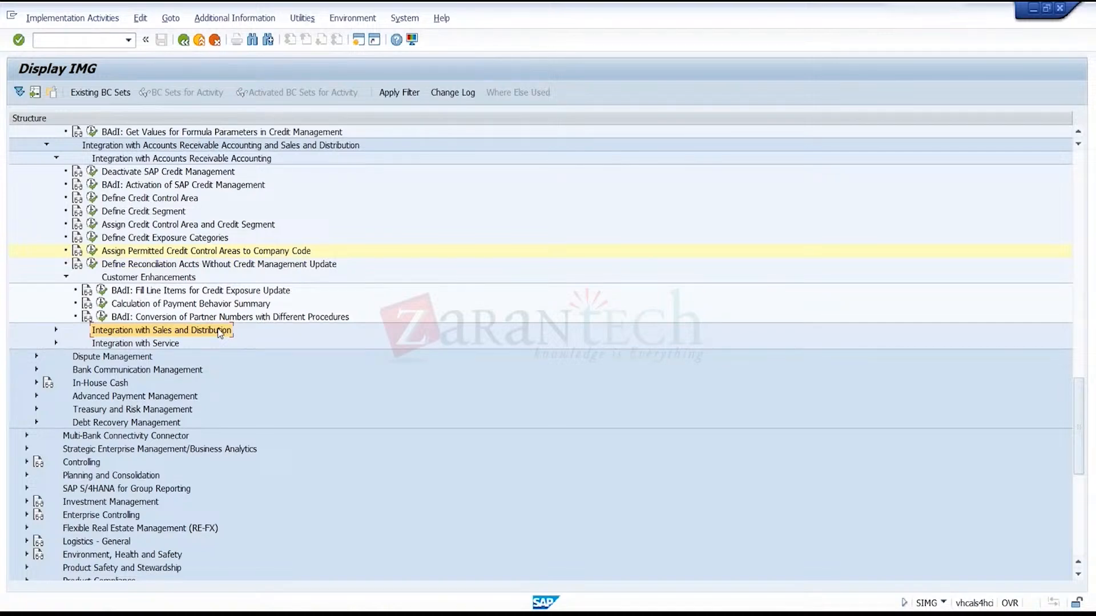
{"action": "left_click", "coordinate": [57, 330]}
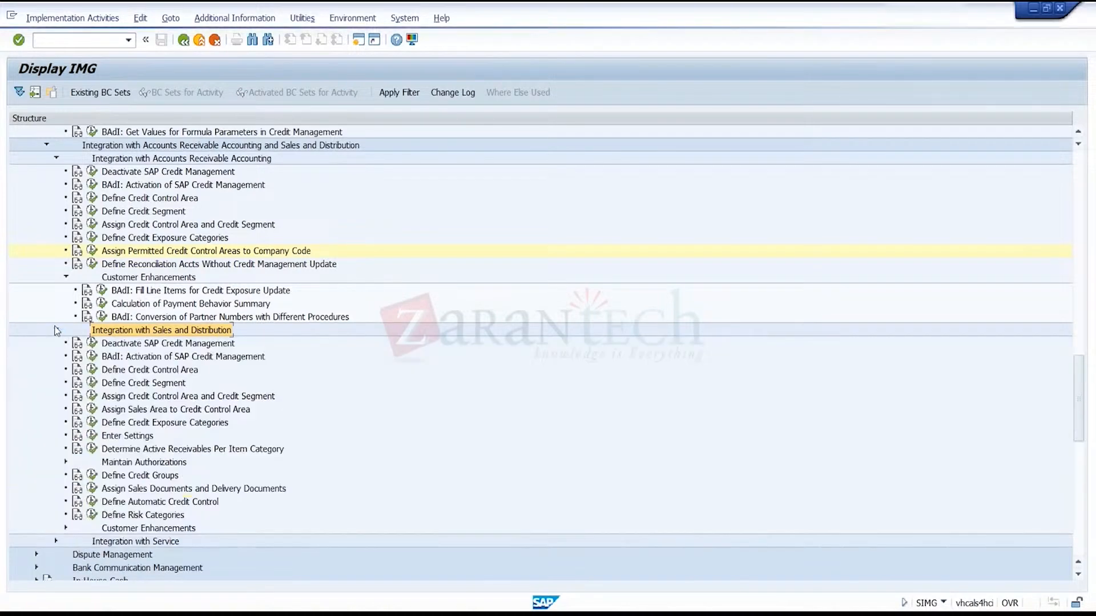
- Review the Deactivate SAP Credit Management setting and the implementations of BAdI: Activation of SAP Credit Management under Integration with Sales and Distribution
{"action": "left_click", "coordinate": [166, 346]}
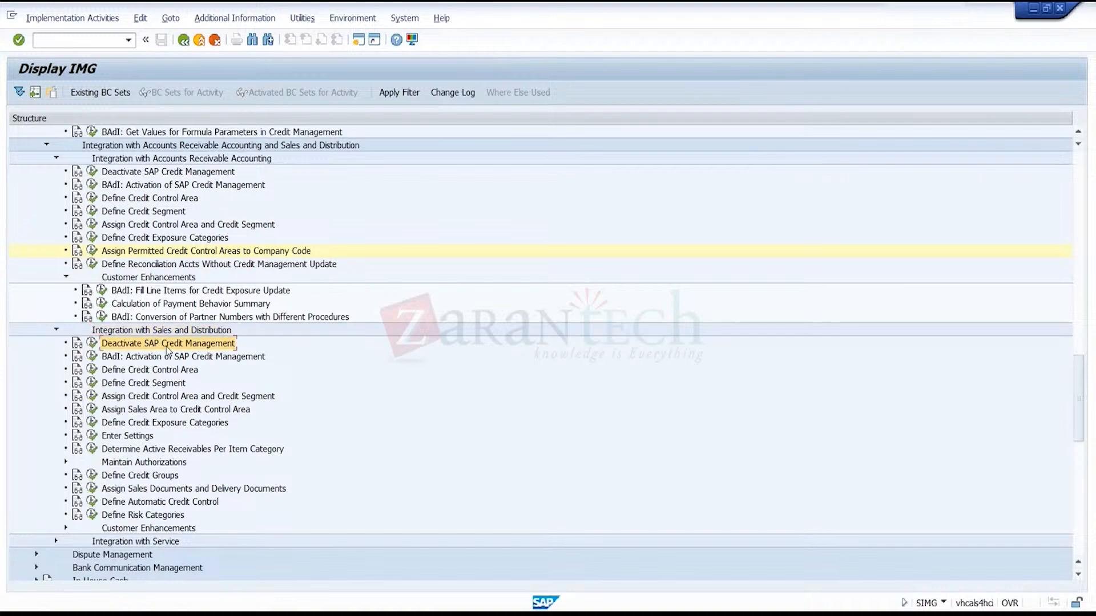
{"action": "left_click", "coordinate": [91, 344]}
{"action": "left_click", "coordinate": [93, 344]}
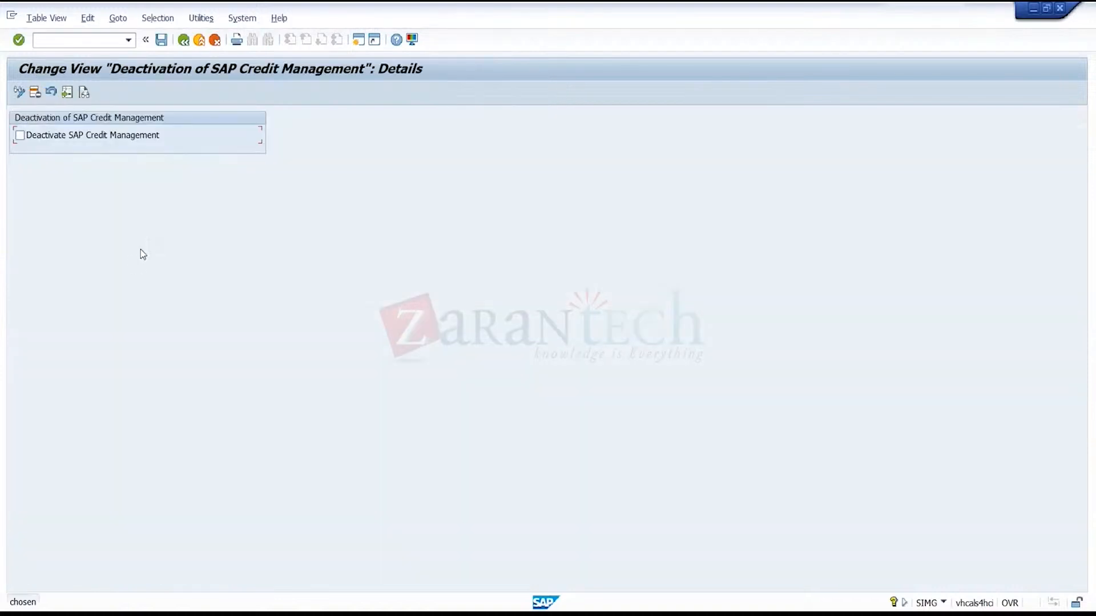
{"action": "left_click", "coordinate": [195, 43]}
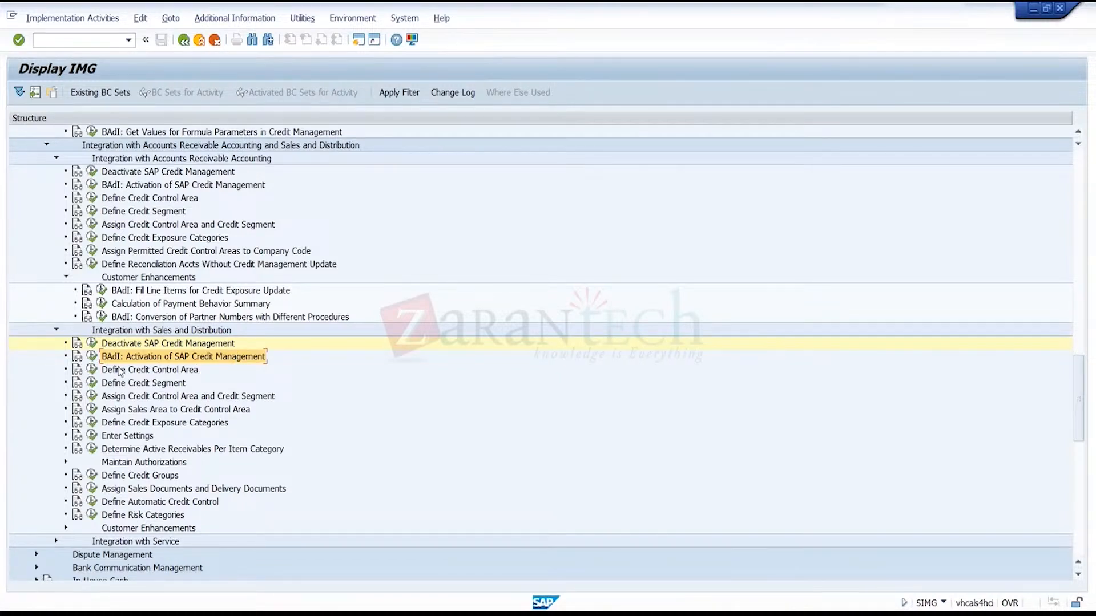
{"action": "left_click", "coordinate": [93, 356]}
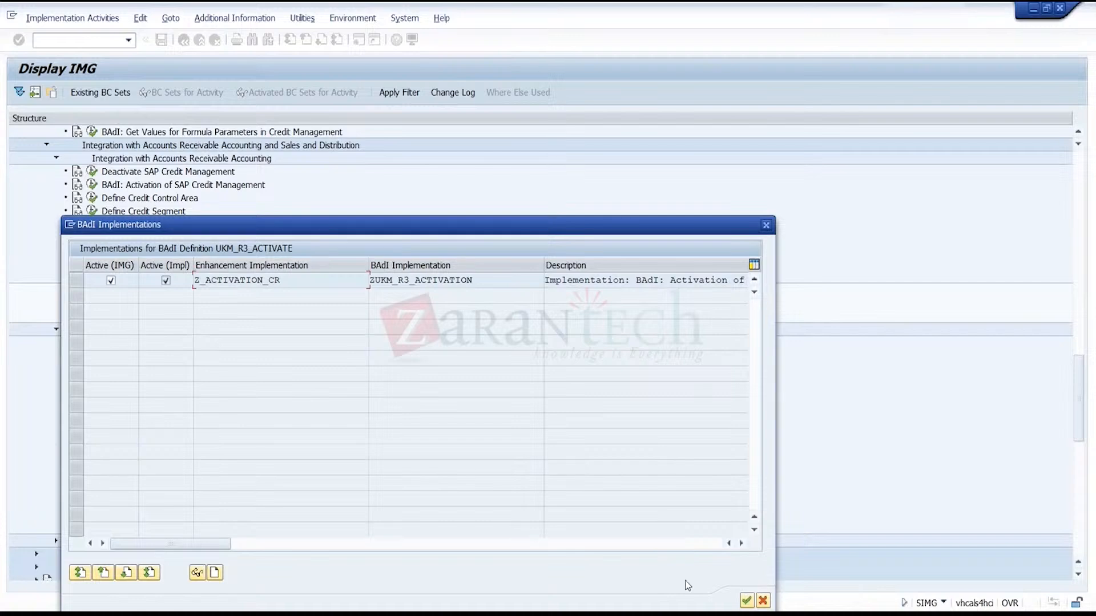
{"action": "left_click", "coordinate": [747, 601]}
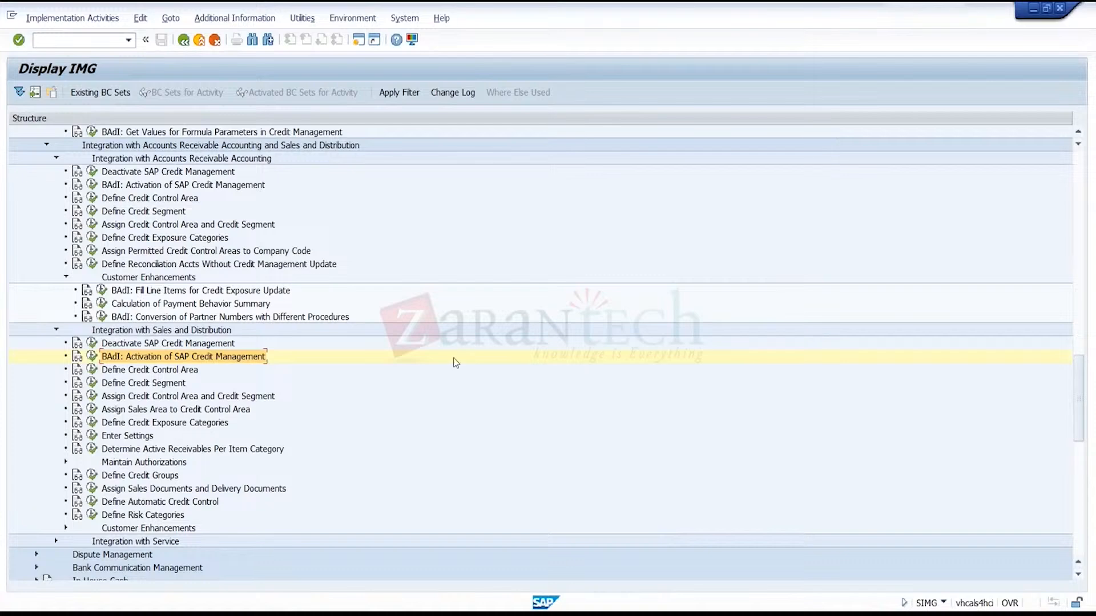
- Open the Define Credit Control Area activity under Integration with Sales and Distribution, review the credit control areas, and return to the IMG structure
{"action": "left_click", "coordinate": [189, 375]}
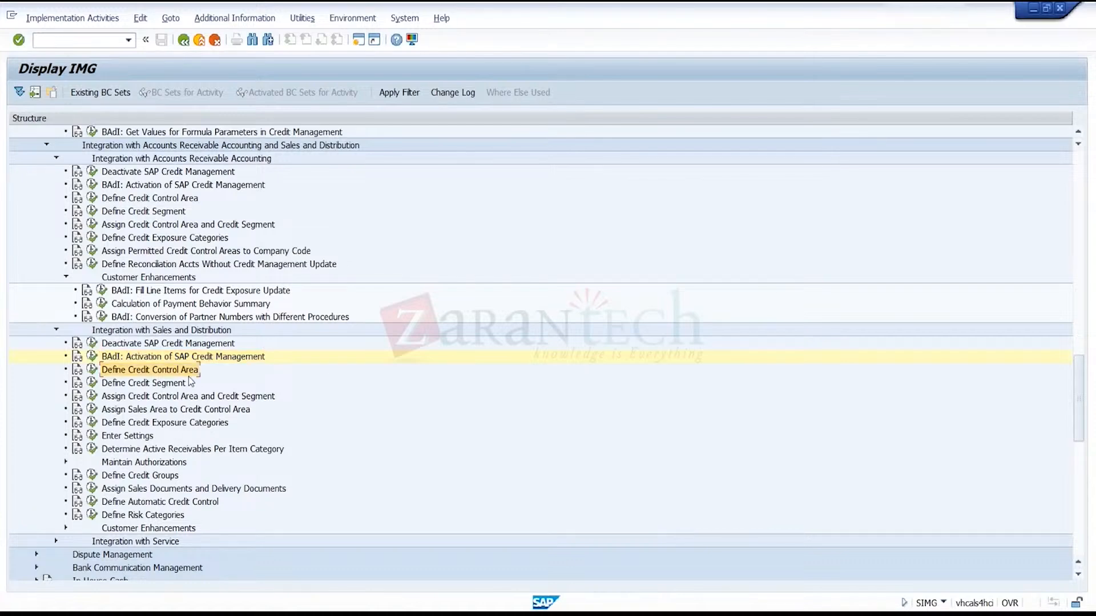
{"action": "left_click", "coordinate": [95, 371]}
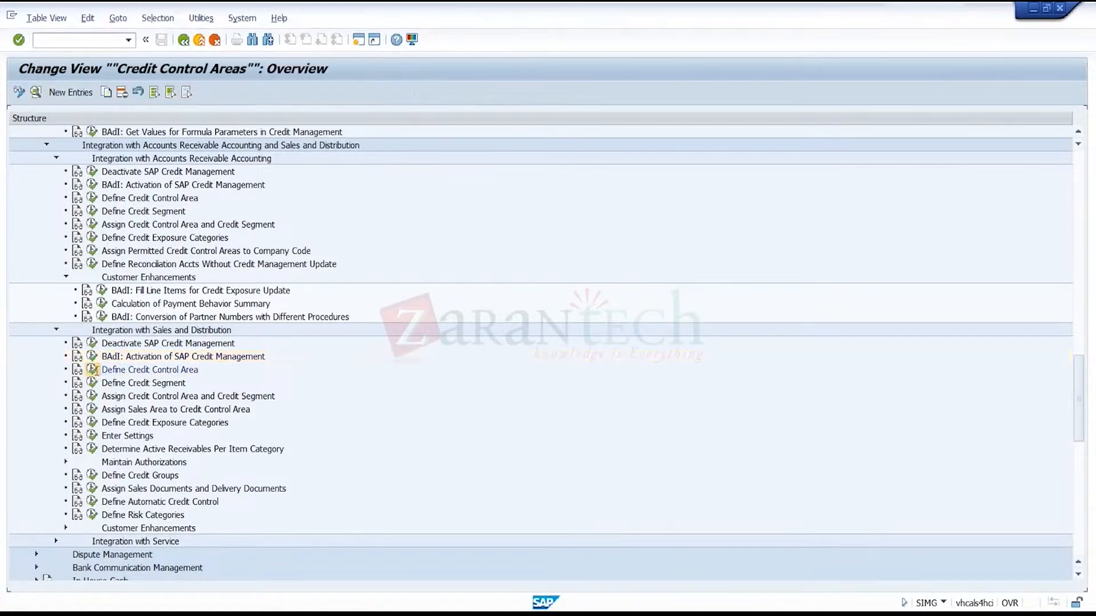
{"action": "left_click", "coordinate": [183, 40]}
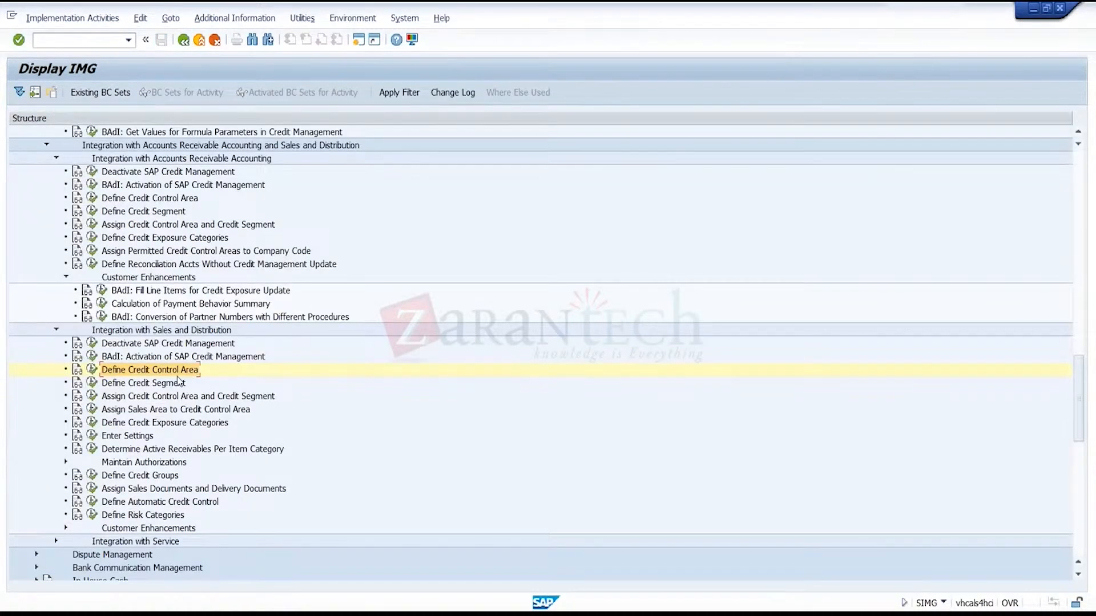
{"action": "left_click", "coordinate": [177, 383]}
{"action": "left_click", "coordinate": [177, 212]}
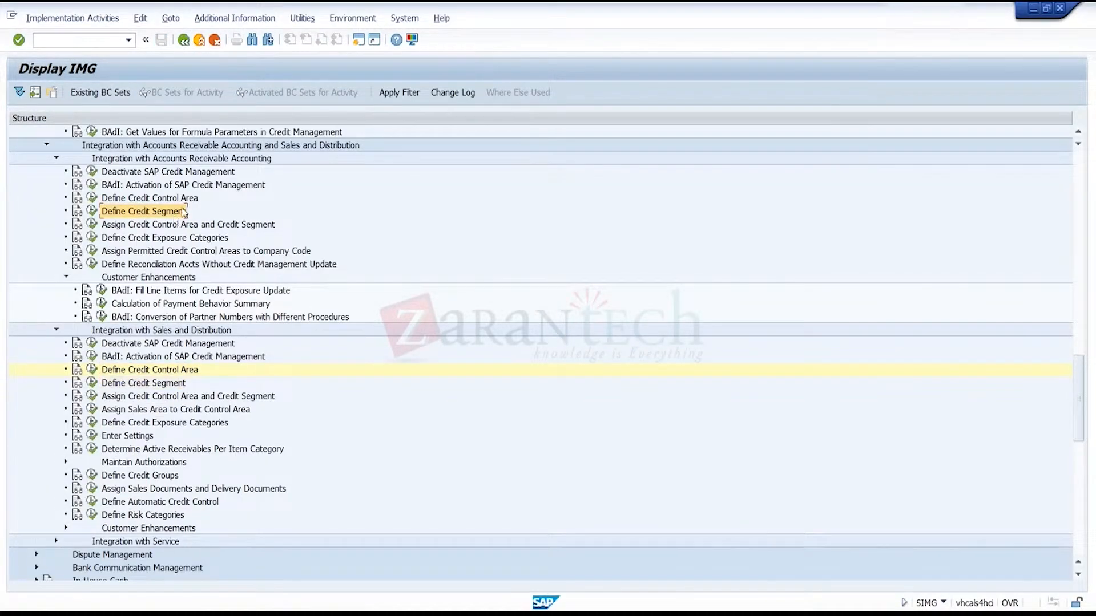
{"action": "left_click", "coordinate": [194, 371]}
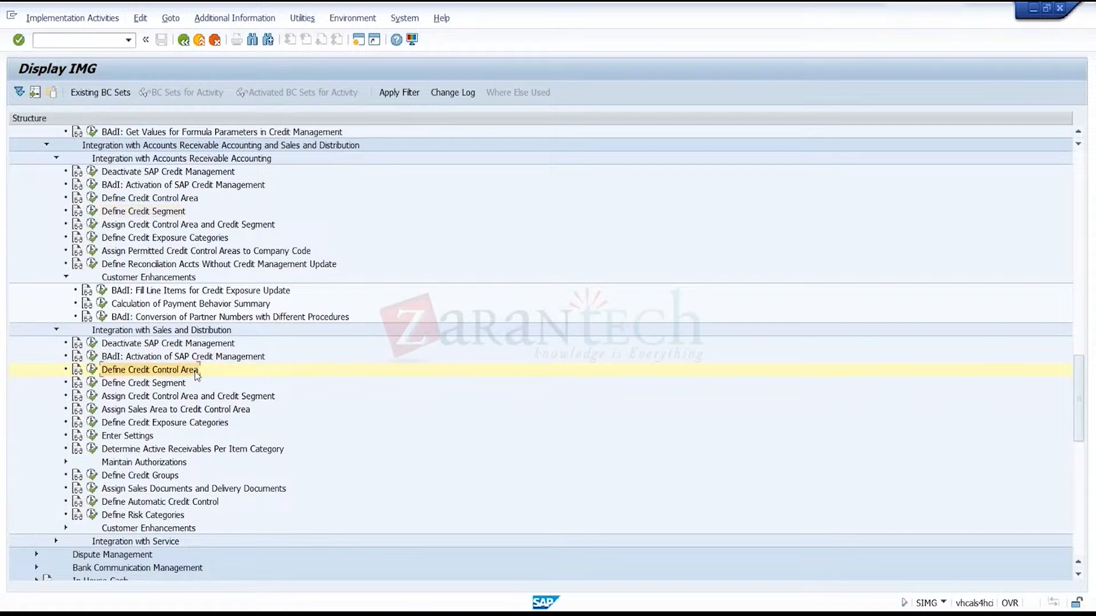
{"action": "left_click", "coordinate": [92, 369]}
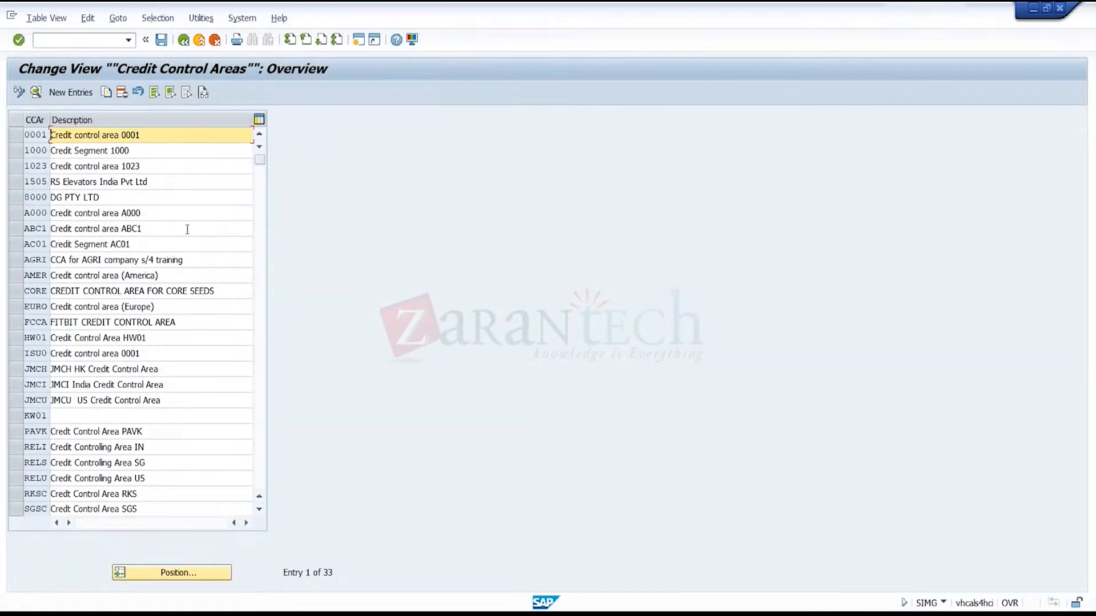
{"action": "left_click", "coordinate": [184, 40]}
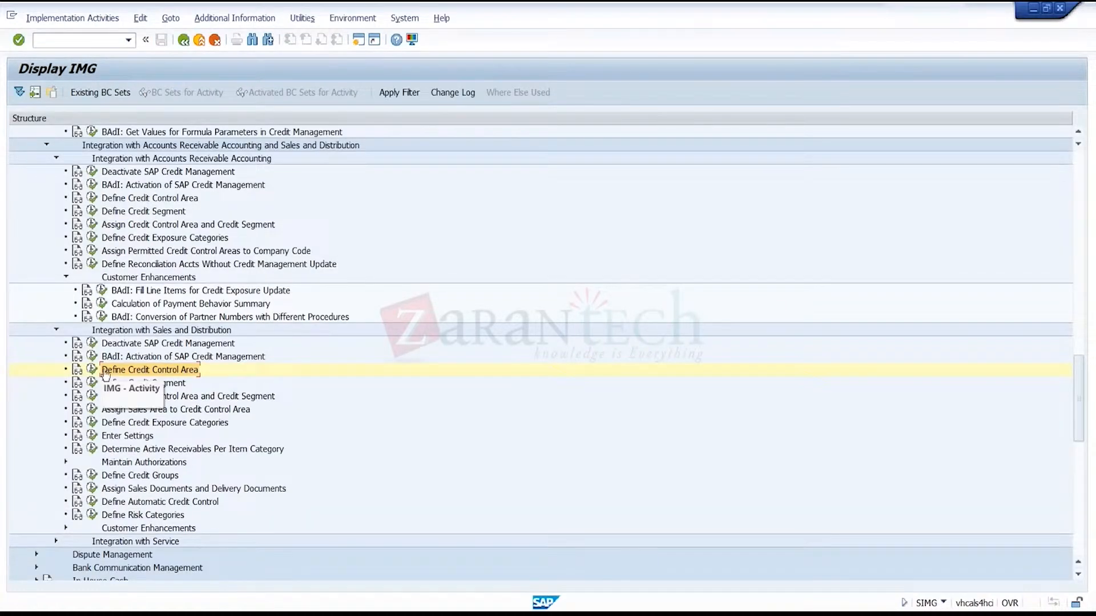
- Open the Define Credit Segment activity under Integration with Sales and Distribution, review segment RTGS, and return to the IMG structure
{"action": "left_click", "coordinate": [156, 383]}
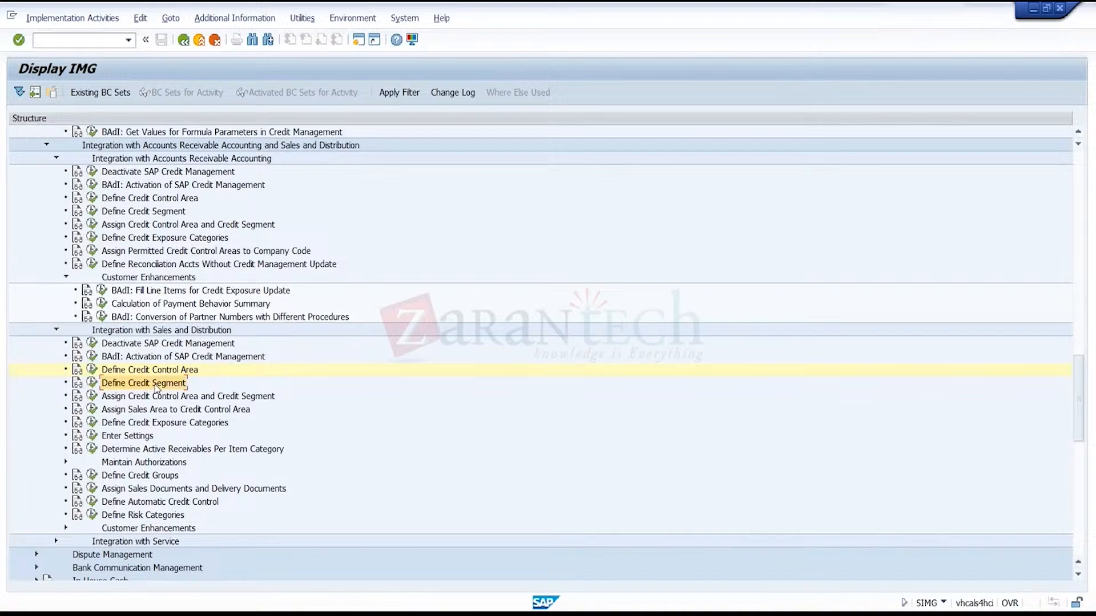
{"action": "left_click", "coordinate": [179, 212]}
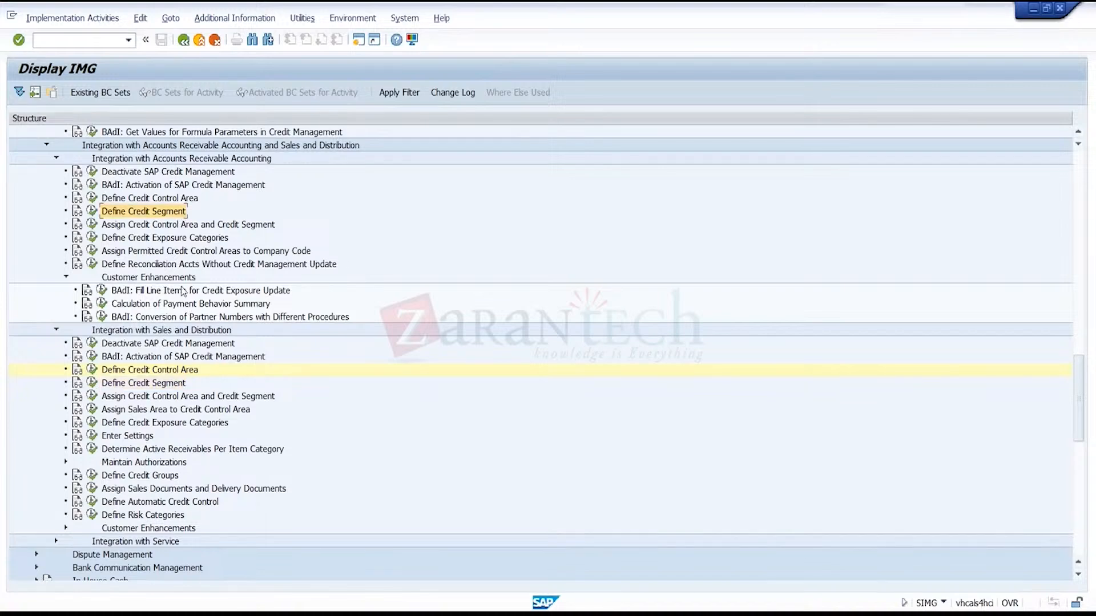
{"action": "left_click", "coordinate": [176, 388]}
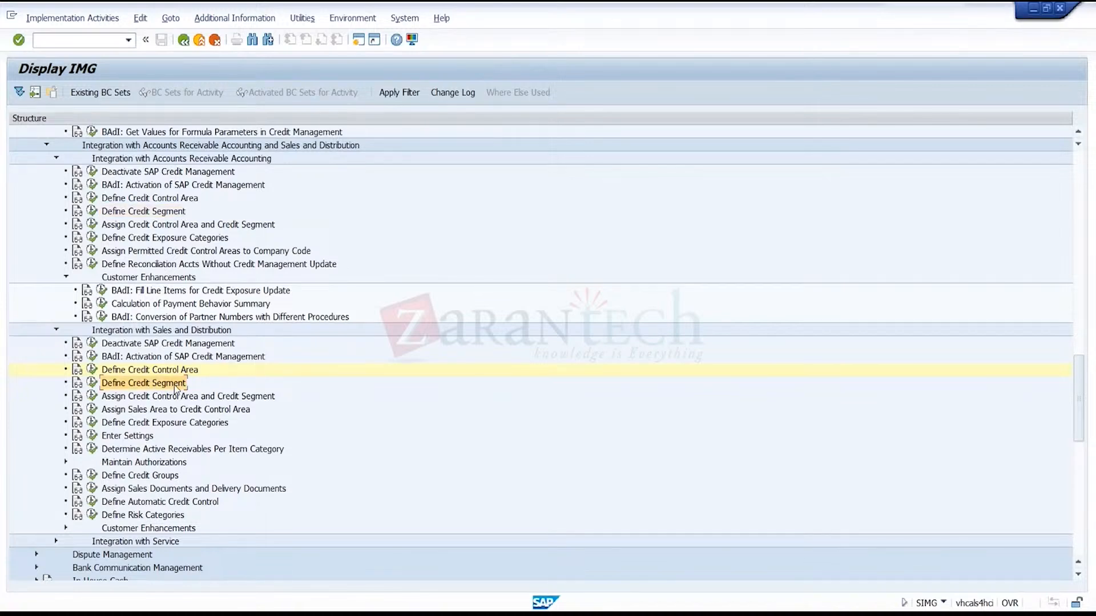
{"action": "left_click", "coordinate": [92, 383]}
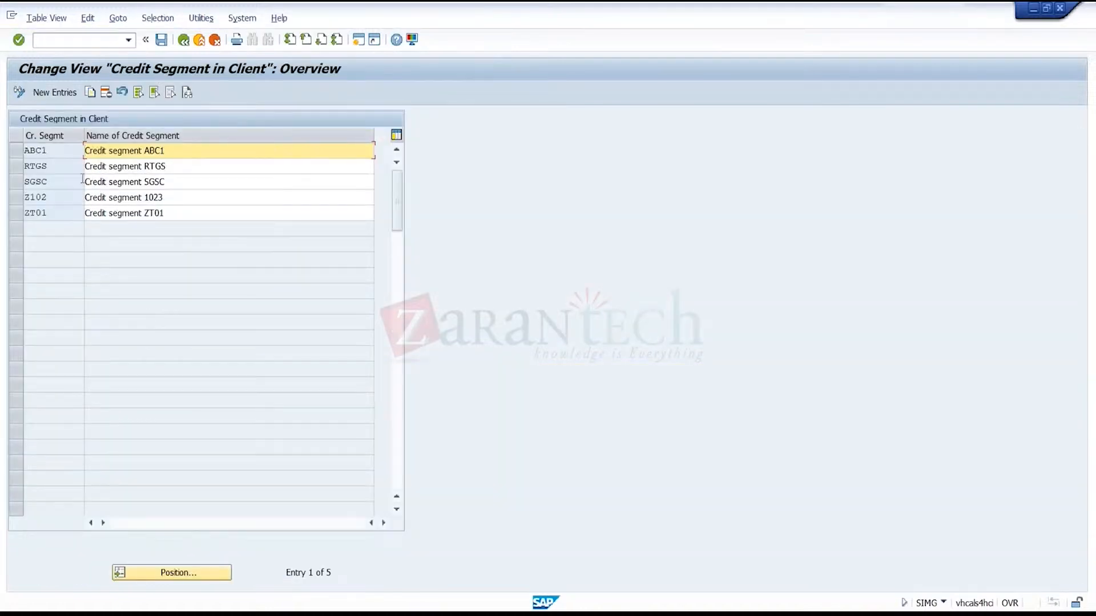
{"action": "left_click", "coordinate": [17, 169]}
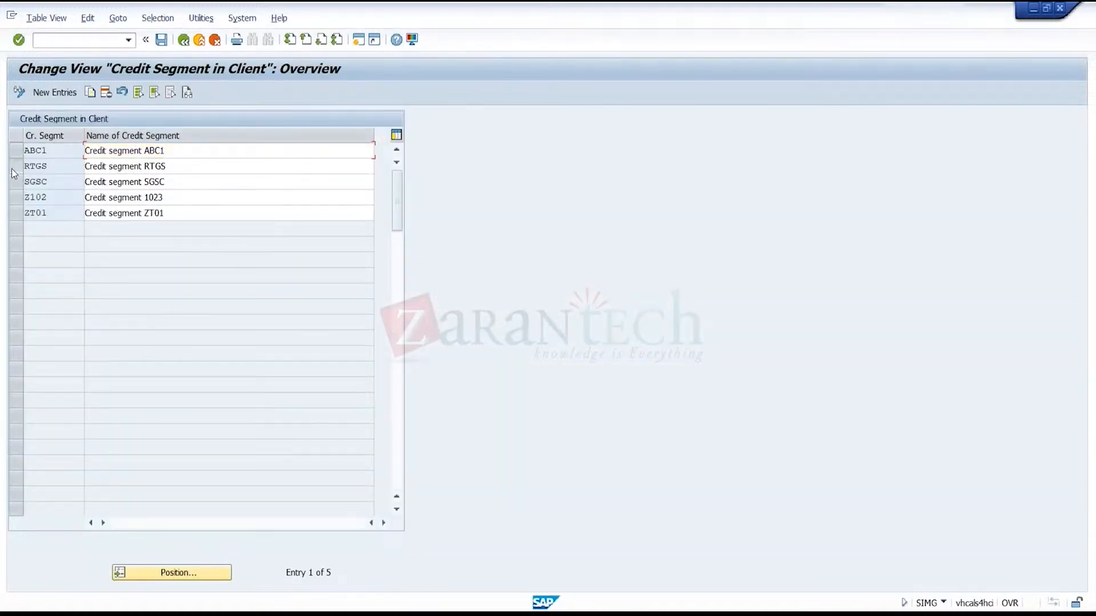
{"action": "double_click", "coordinate": [192, 166]}
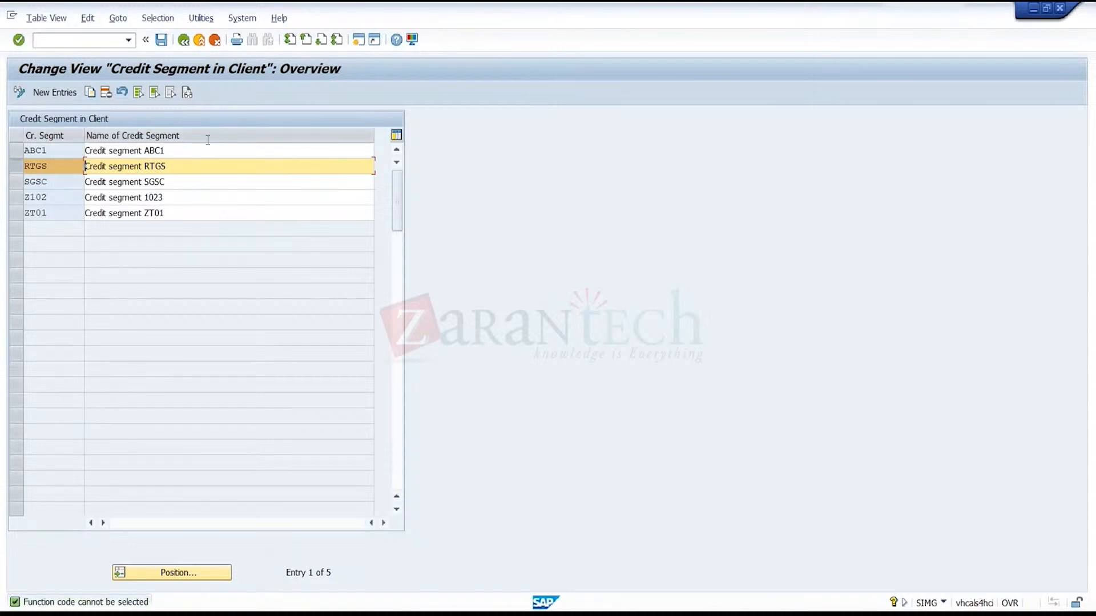
{"action": "left_click", "coordinate": [183, 41]}
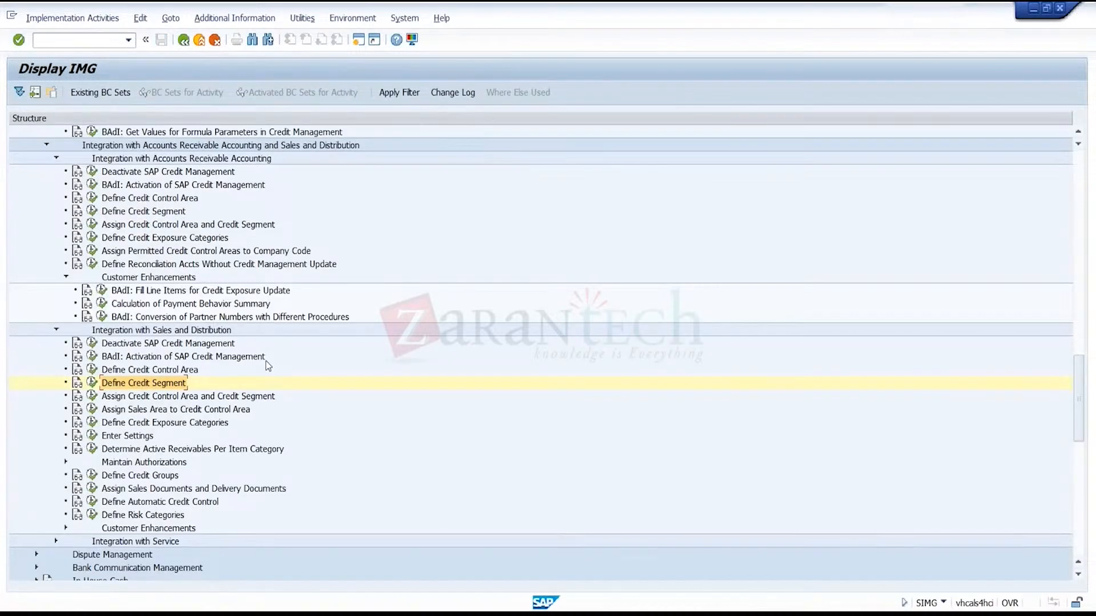
- Open Assign Credit Control Area and Credit Segment under Integration with Sales and Distribution and position the list at credit control area TRHC
{"action": "left_click", "coordinate": [266, 398]}
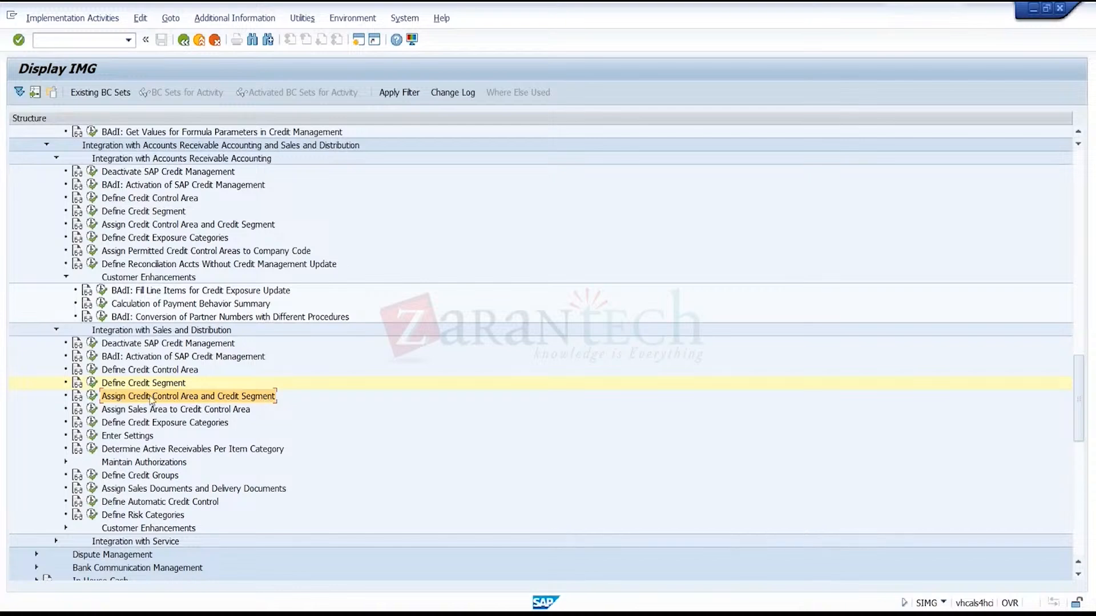
{"action": "left_click_drag", "start_coordinate": [151, 384], "coordinate": [100, 404]}
{"action": "left_click", "coordinate": [93, 398]}
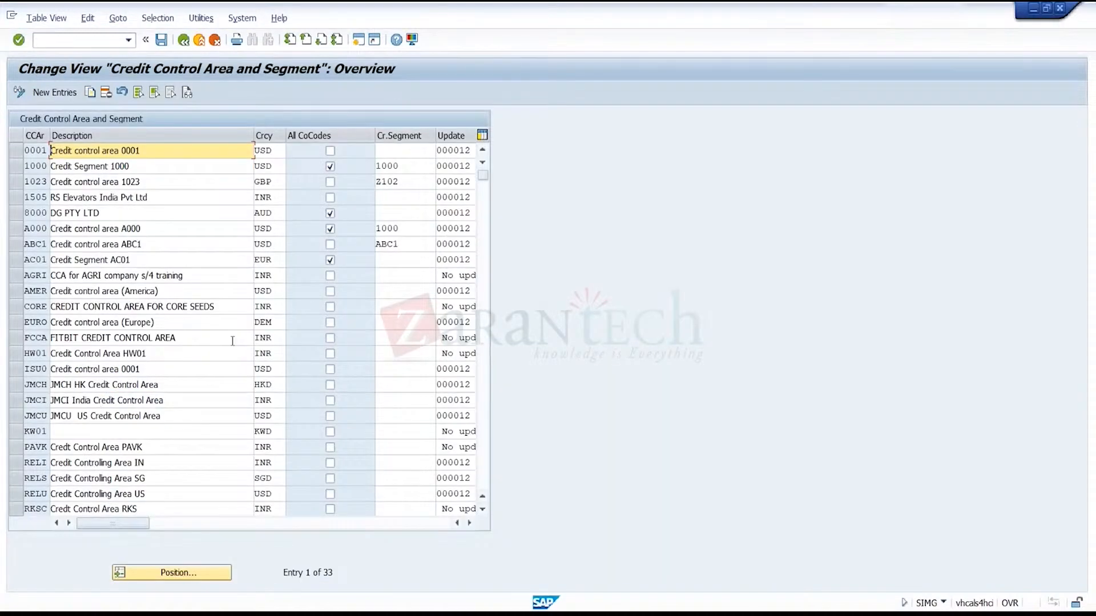
{"action": "left_click", "coordinate": [187, 570]}
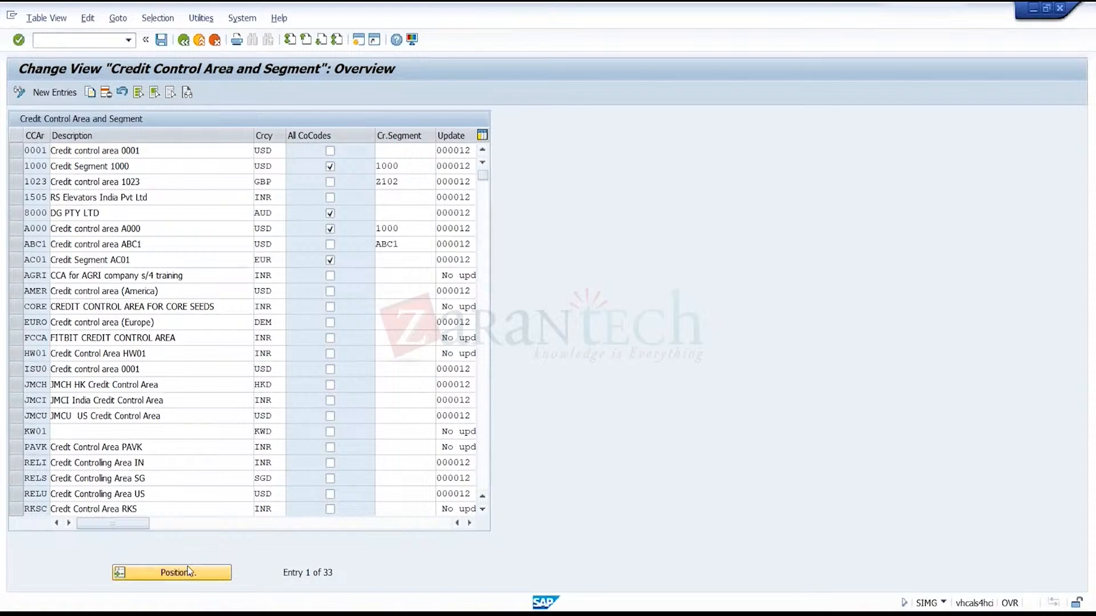
{"action": "type", "text": "TRH"}
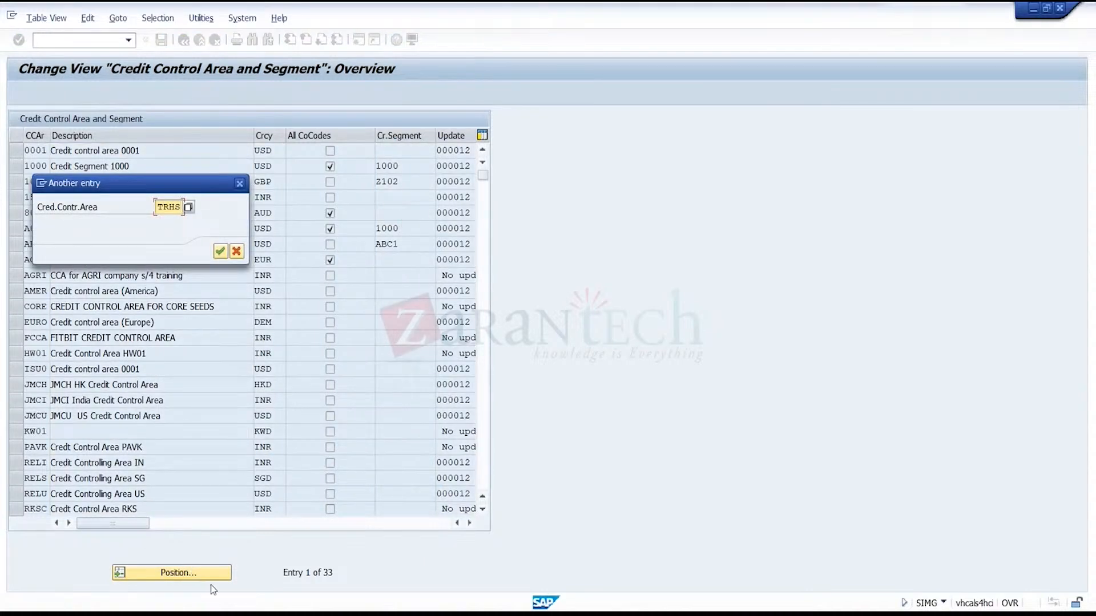
{"action": "type", "text": "G"}
{"action": "key", "text": "BackSpace"}
{"action": "type", "text": "C"}
{"action": "left_click", "coordinate": [220, 256]}
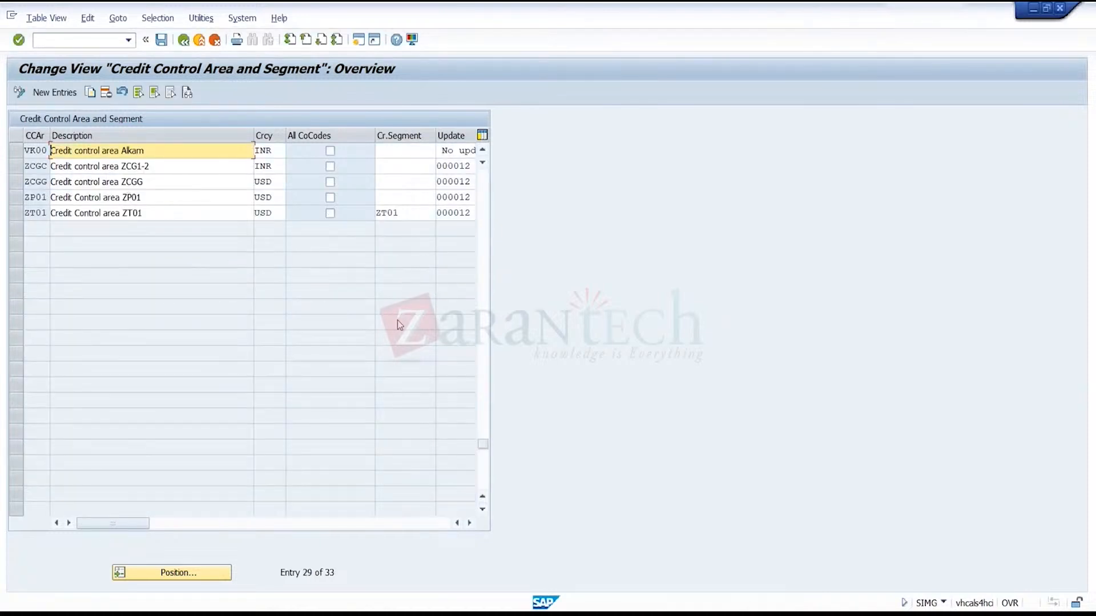
- Locate credit control area TRGC in the list, check its credit segment assignment, and return to the IMG structure
{"action": "left_click", "coordinate": [483, 362]}
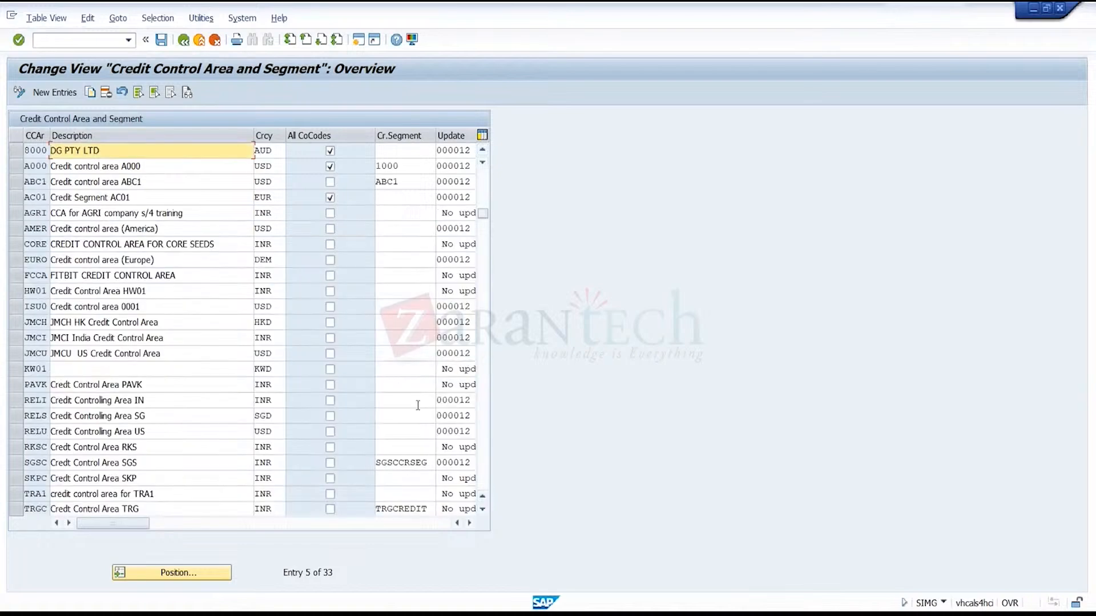
{"action": "left_click", "coordinate": [79, 509]}
{"action": "left_click", "coordinate": [16, 510]}
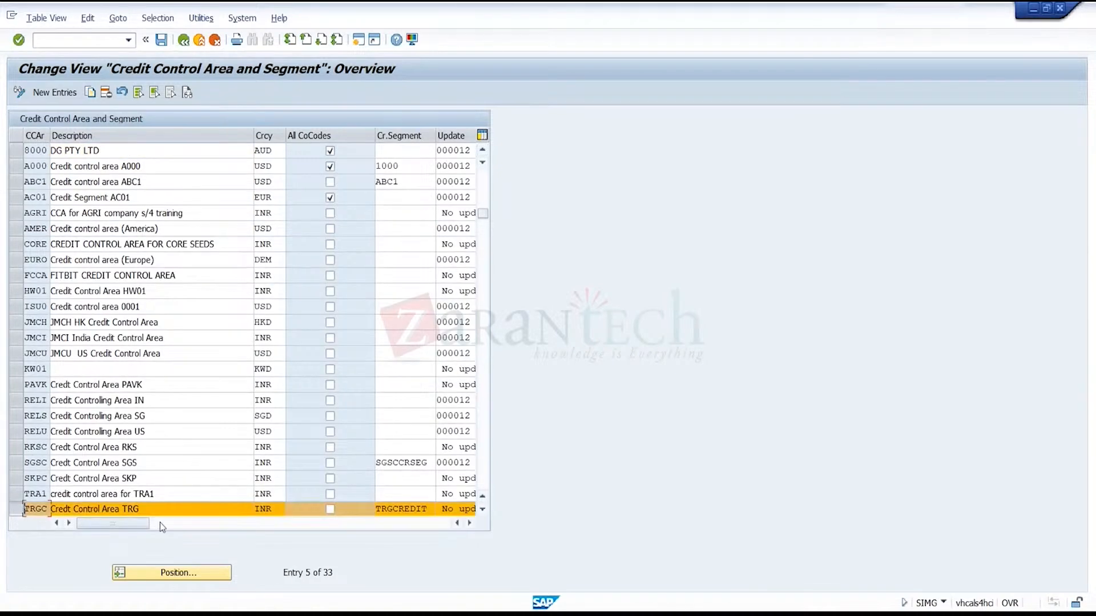
{"action": "left_click", "coordinate": [417, 509]}
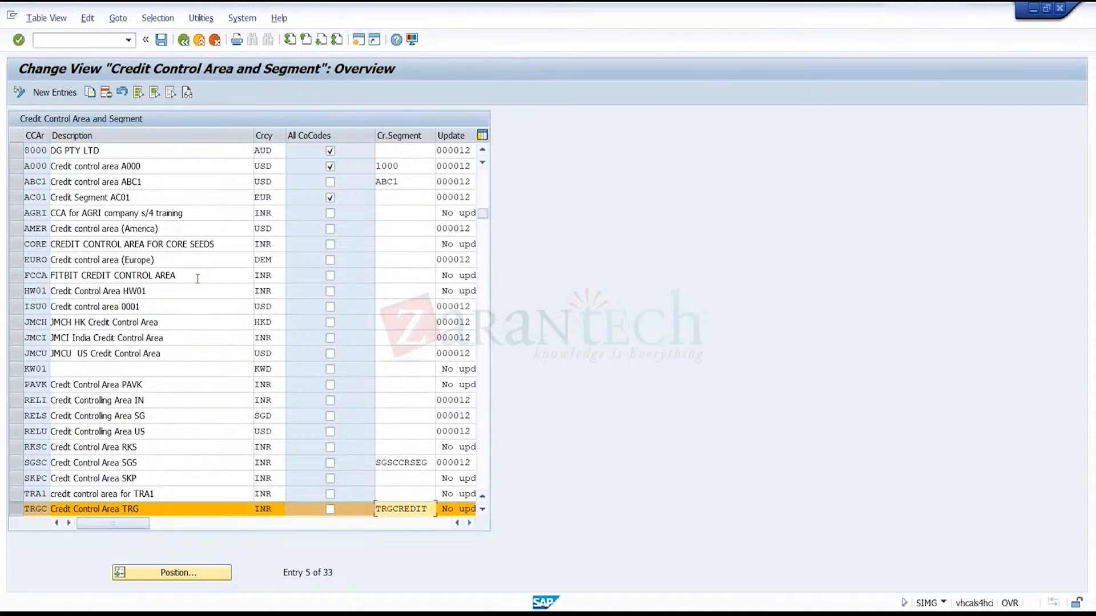
{"action": "left_click", "coordinate": [184, 40]}
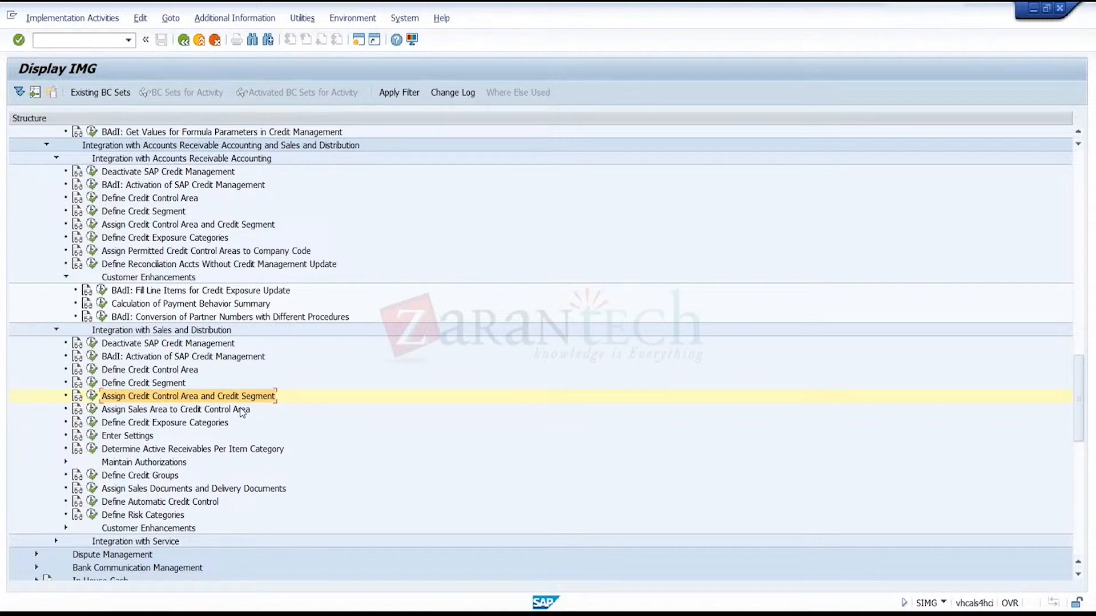
- Open Assign Sales Area to Credit Control Area, position at sales organization TRGS, check the TRGS/TR/TR assignment, and return to the IMG structure
{"action": "left_click", "coordinate": [172, 410]}
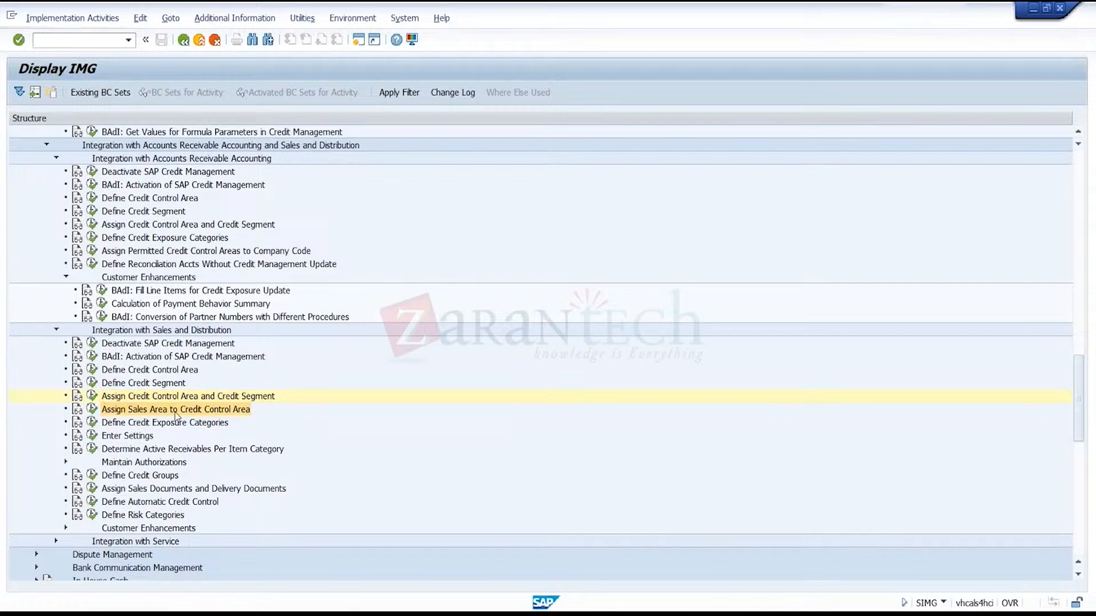
{"action": "left_click", "coordinate": [92, 409]}
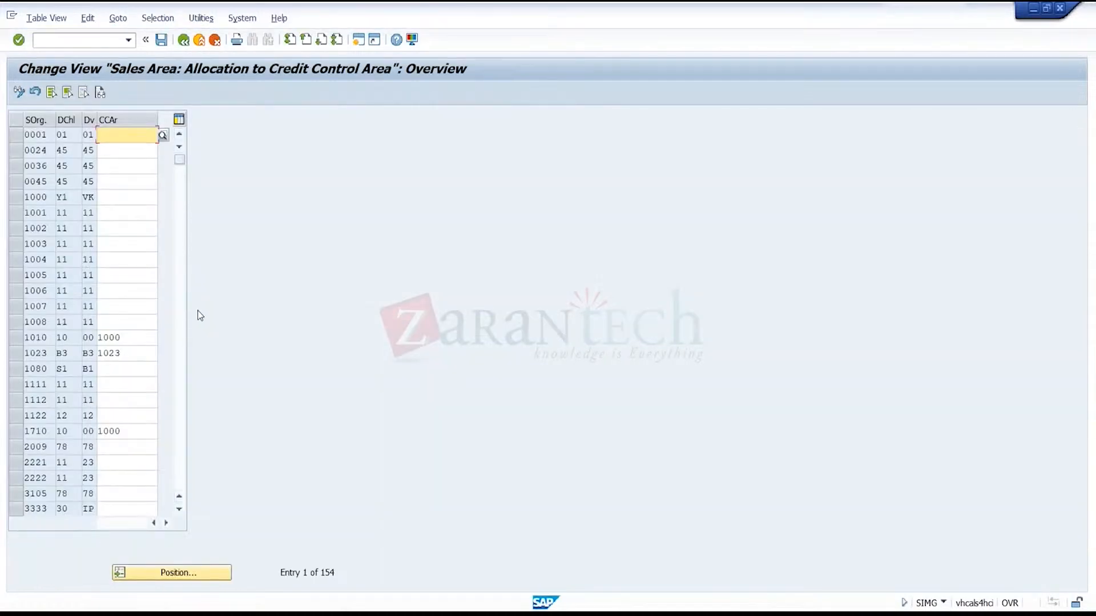
{"action": "left_click", "coordinate": [178, 574]}
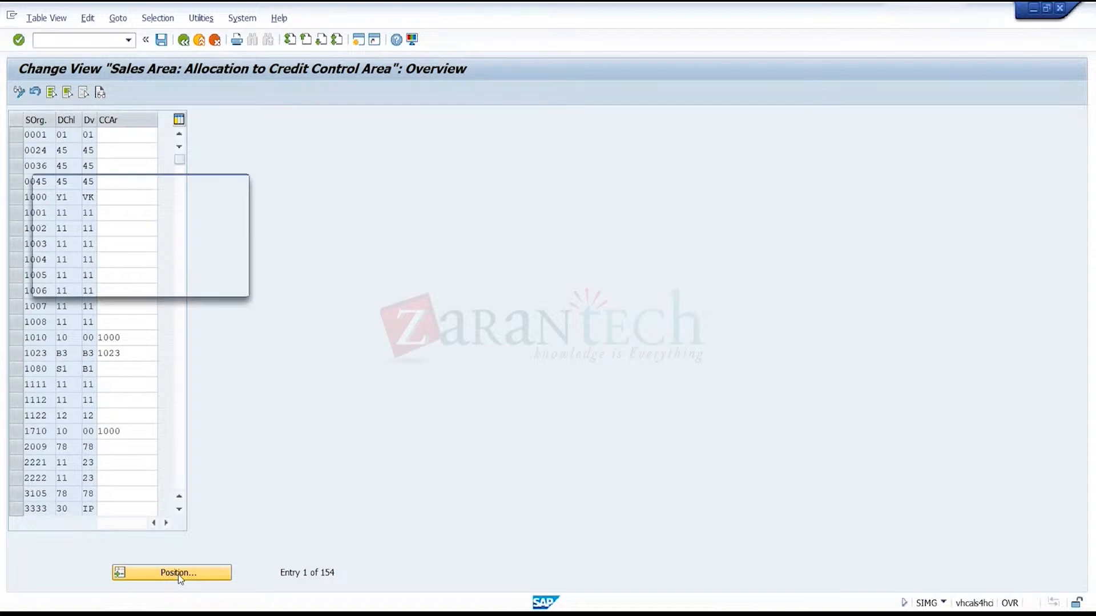
{"action": "type", "text": "TRG"}
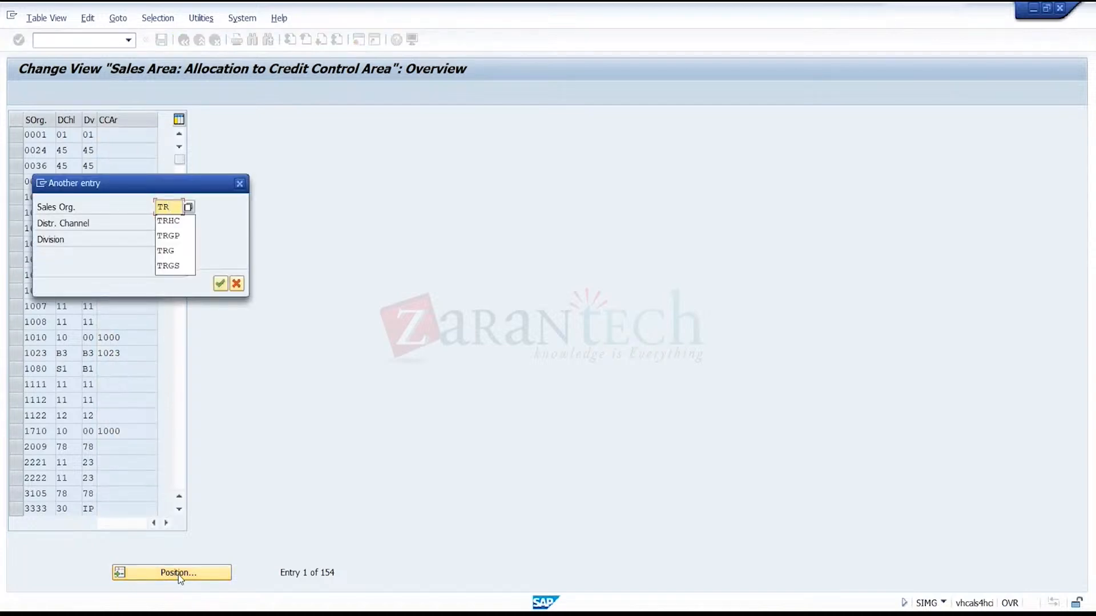
{"action": "key", "text": "Return"}
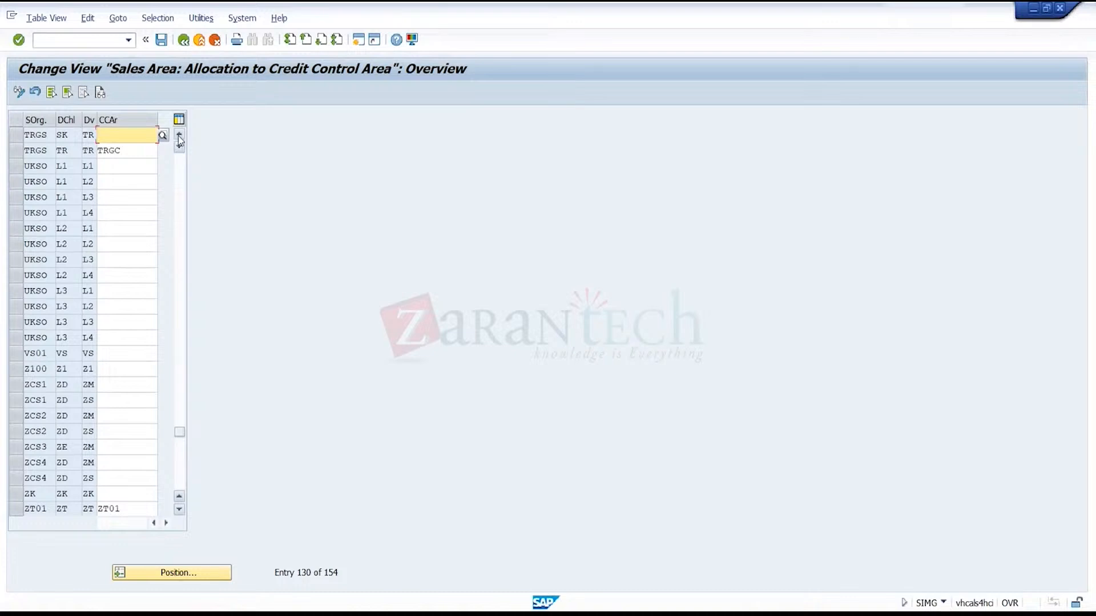
{"action": "left_click", "coordinate": [23, 152]}
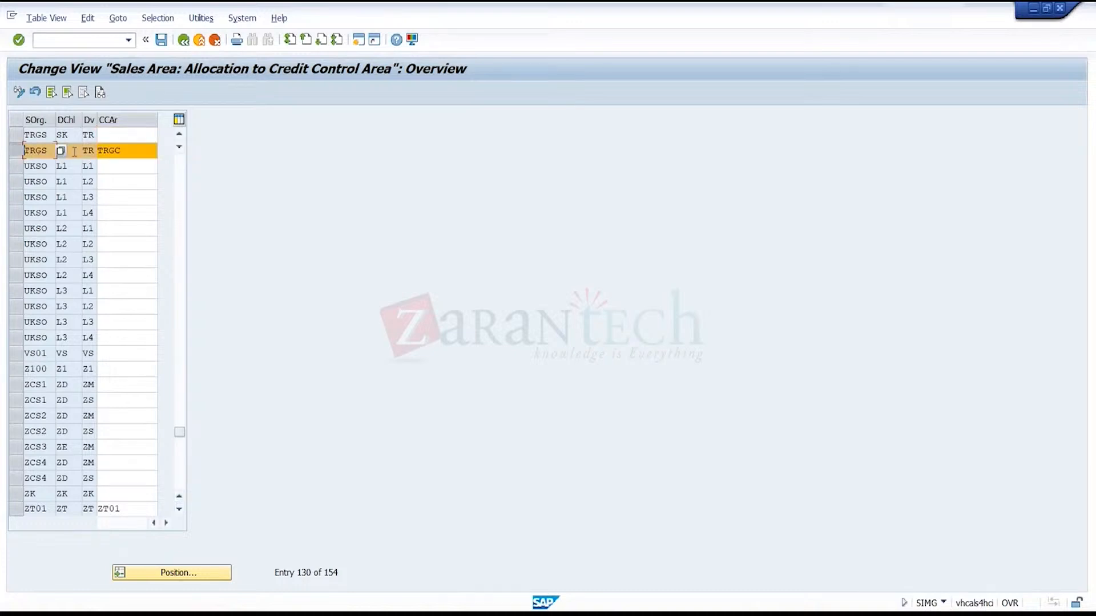
{"action": "left_click", "coordinate": [151, 149]}
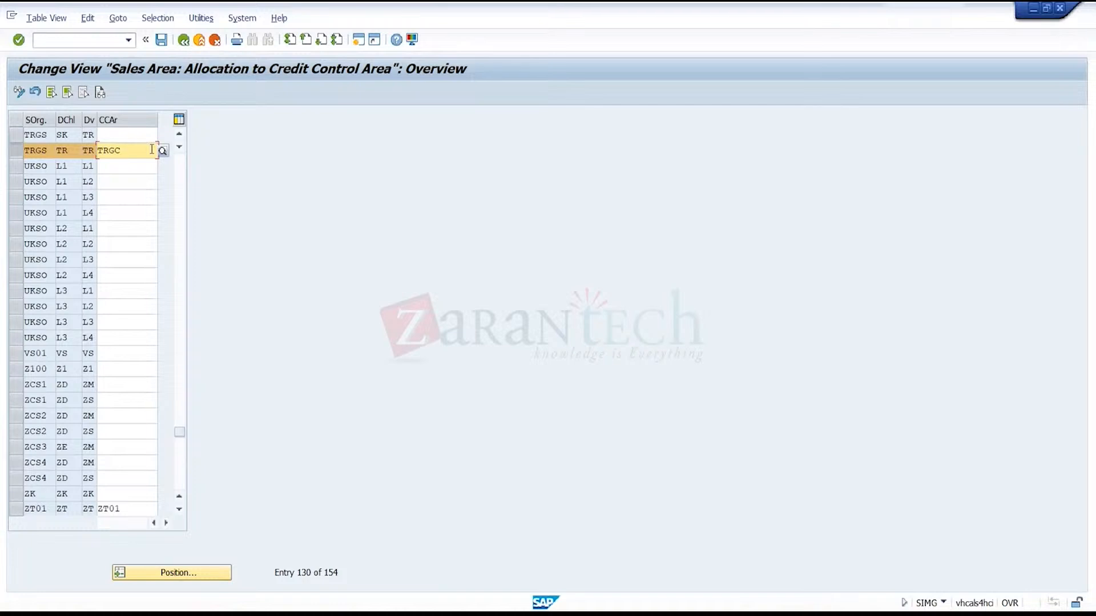
{"action": "left_click", "coordinate": [183, 41]}
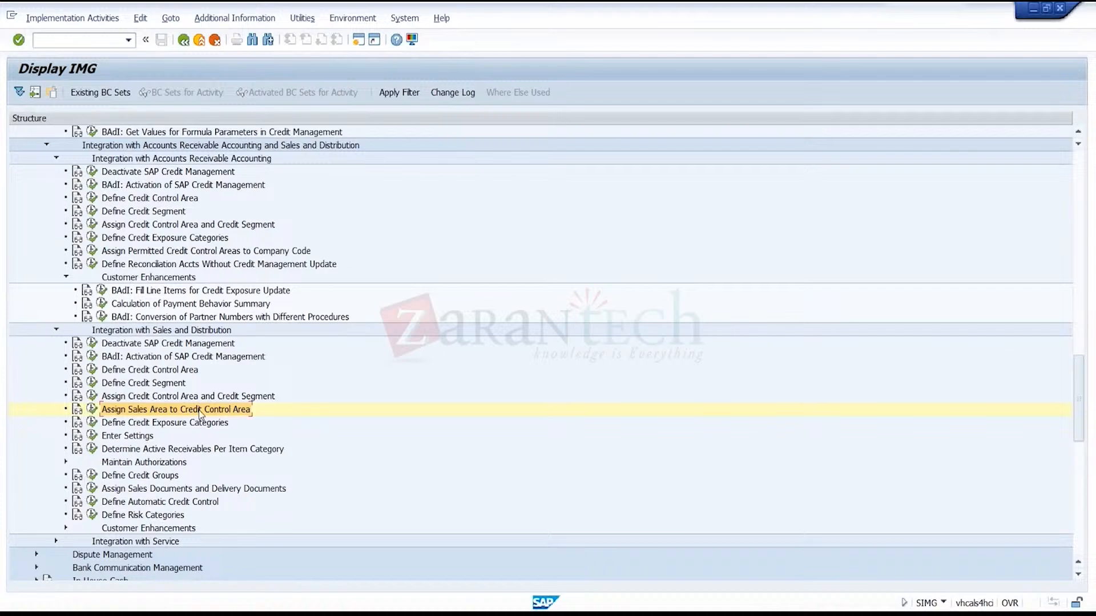
- Open Define Credit Exposure Categories under Integration with Sales and Distribution, review the categories, and return to the IMG structure
{"action": "left_click", "coordinate": [194, 424]}
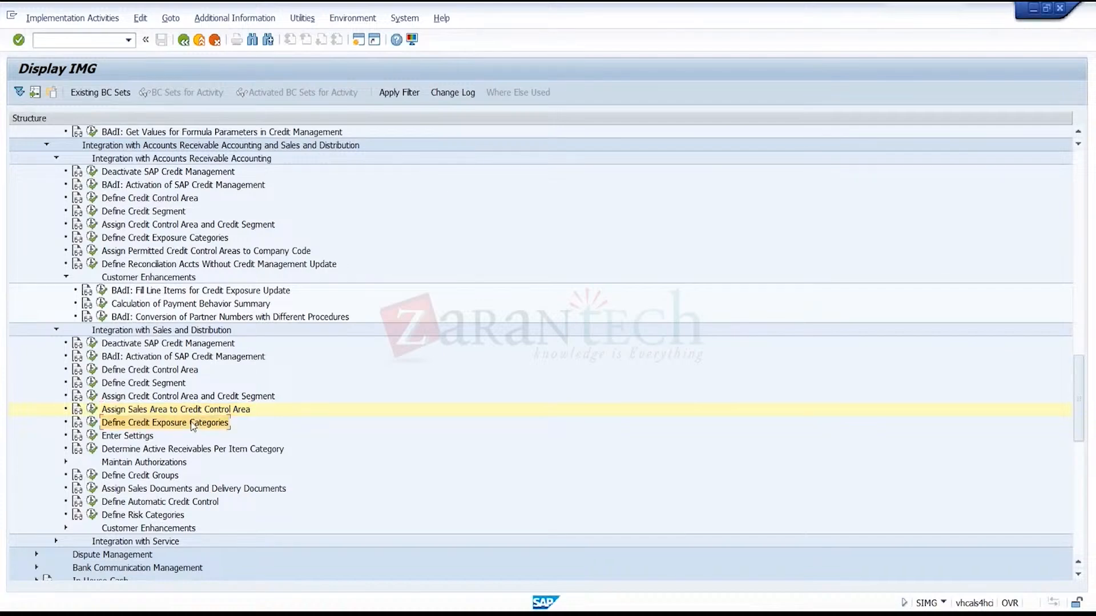
{"action": "left_click", "coordinate": [93, 422]}
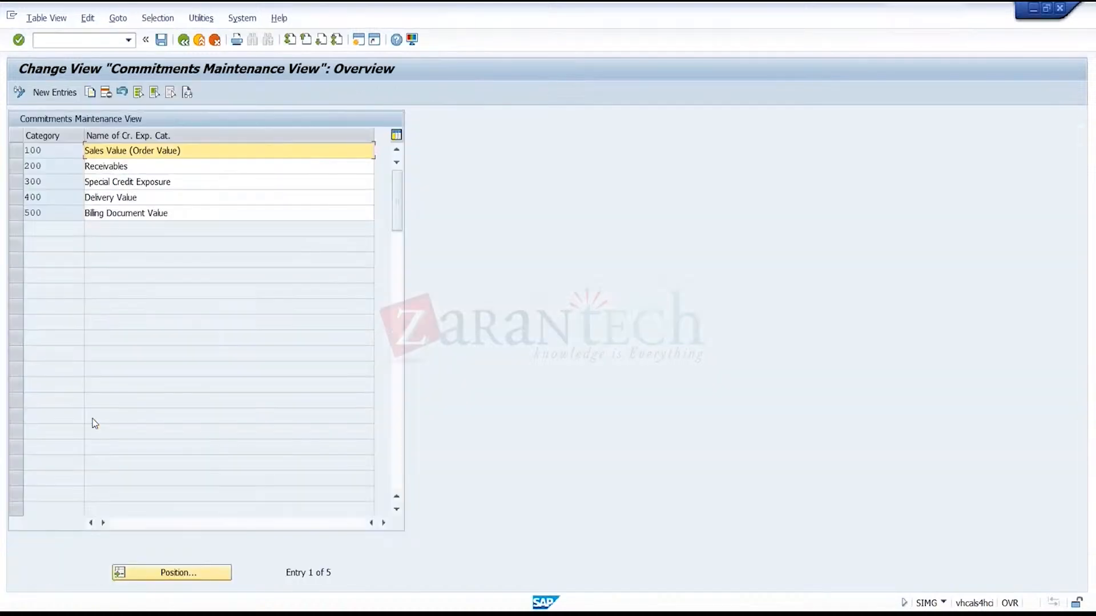
{"action": "double_click", "coordinate": [216, 166]}
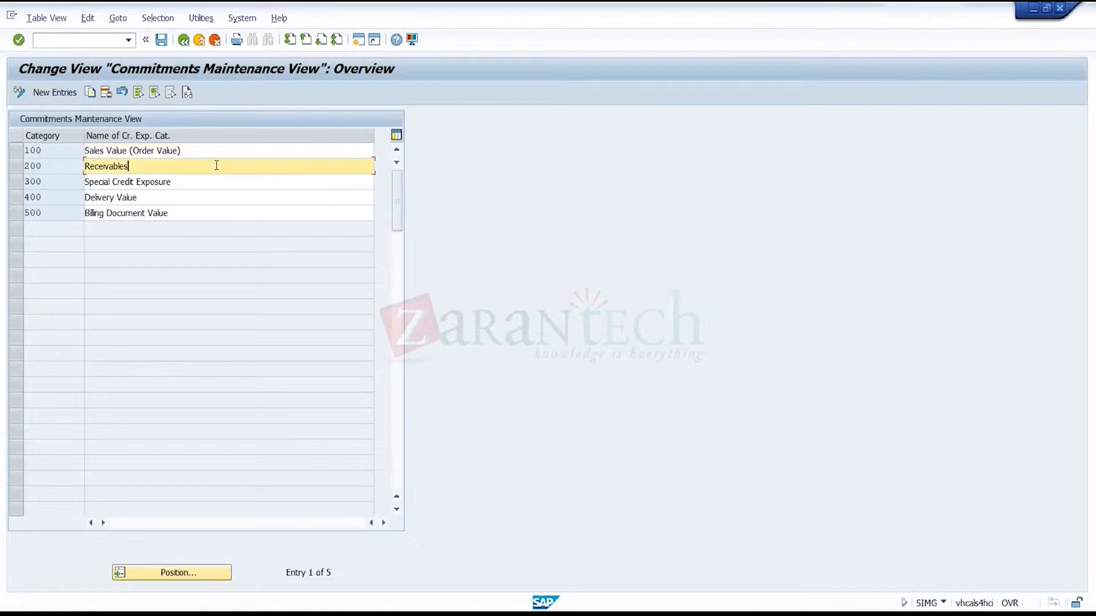
{"action": "left_click", "coordinate": [184, 42]}
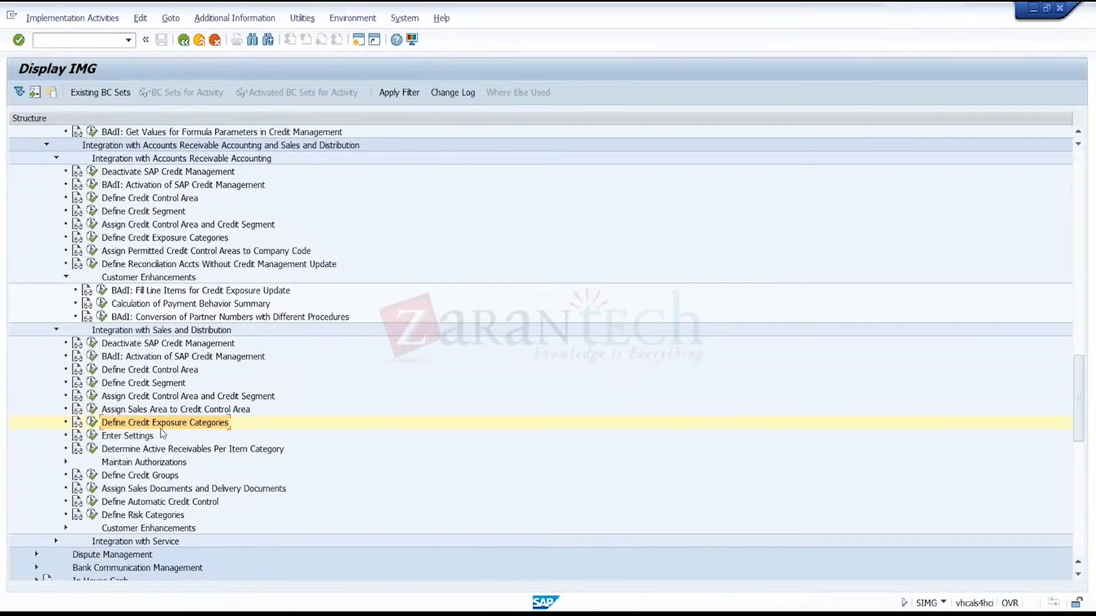
- Open the Conditions: Procedures activity from Enter Settings under Integration with Sales and Distribution
{"action": "left_click", "coordinate": [151, 436]}
{"action": "left_click", "coordinate": [92, 436]}
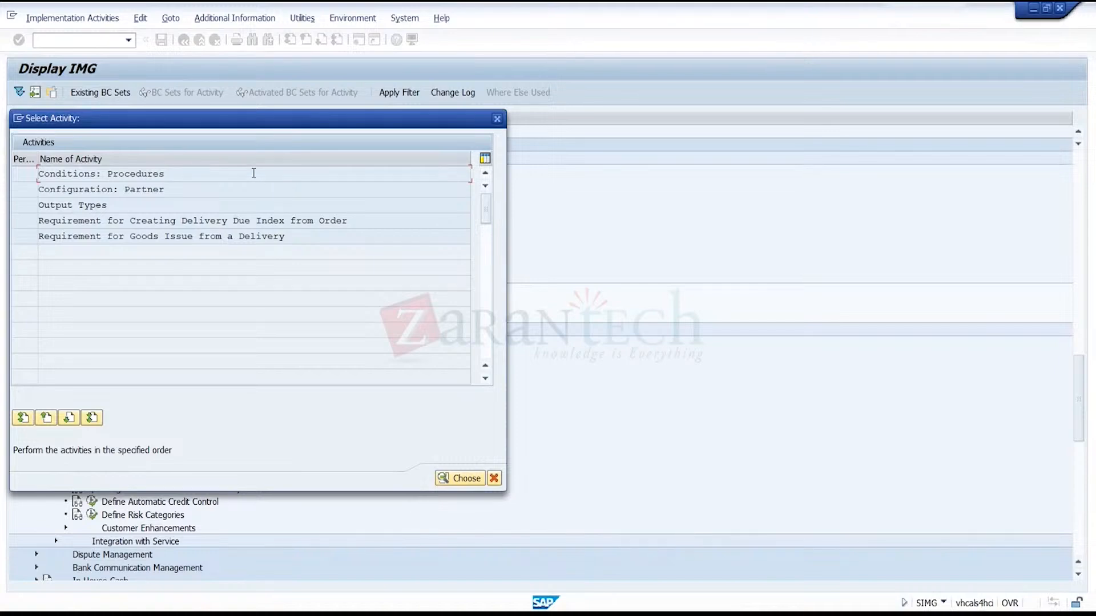
{"action": "double_click", "coordinate": [378, 238]}
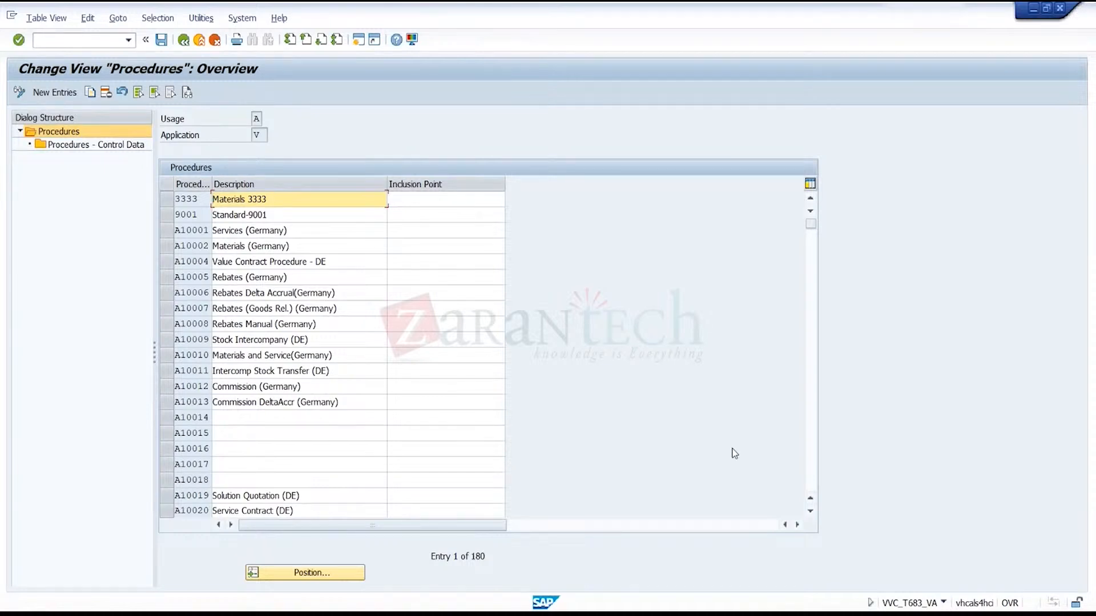
- Locate pricing procedure RVAA01 Standard, open its control data, and review the steps with their subtotals and requirements
{"action": "left_click", "coordinate": [813, 477]}
{"action": "left_click", "coordinate": [813, 477]}
{"action": "left_click", "coordinate": [812, 478]}
{"action": "left_click", "coordinate": [813, 477]}
{"action": "left_click", "coordinate": [813, 476]}
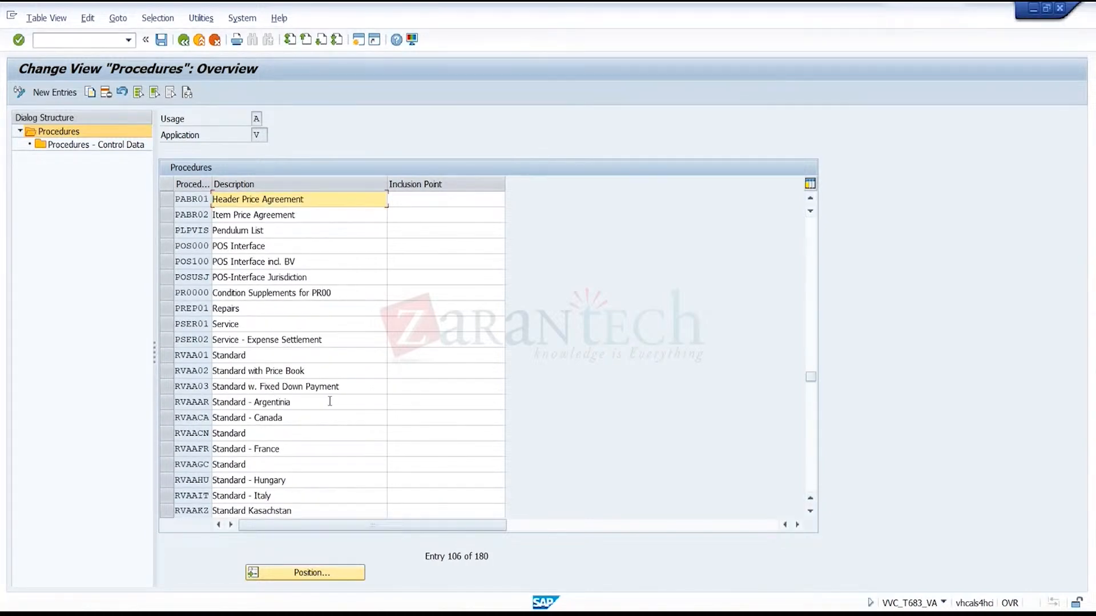
{"action": "left_click", "coordinate": [164, 355]}
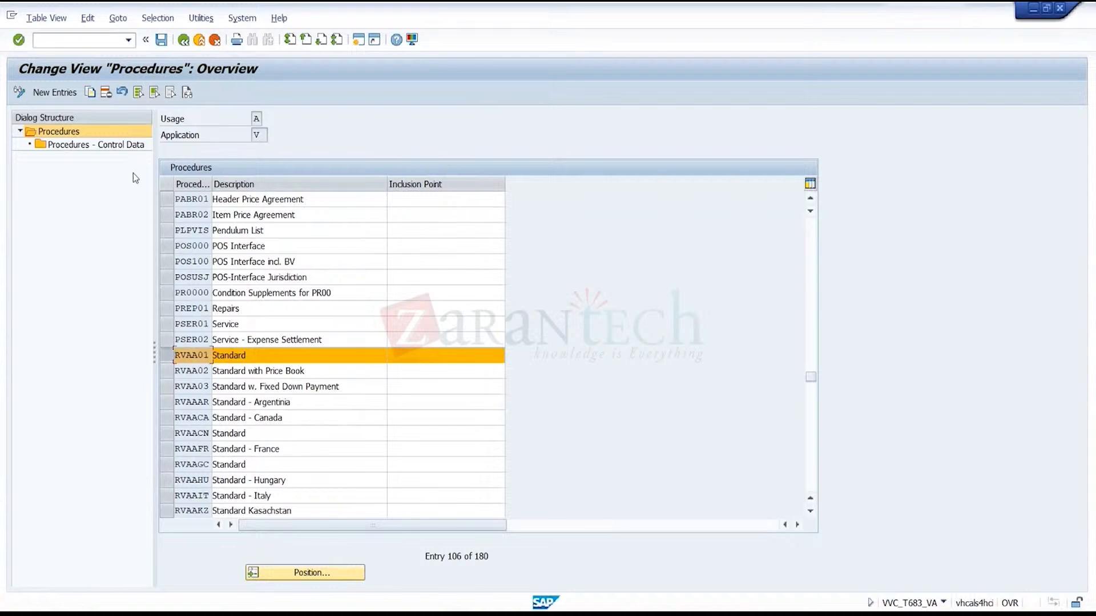
{"action": "double_click", "coordinate": [96, 144]}
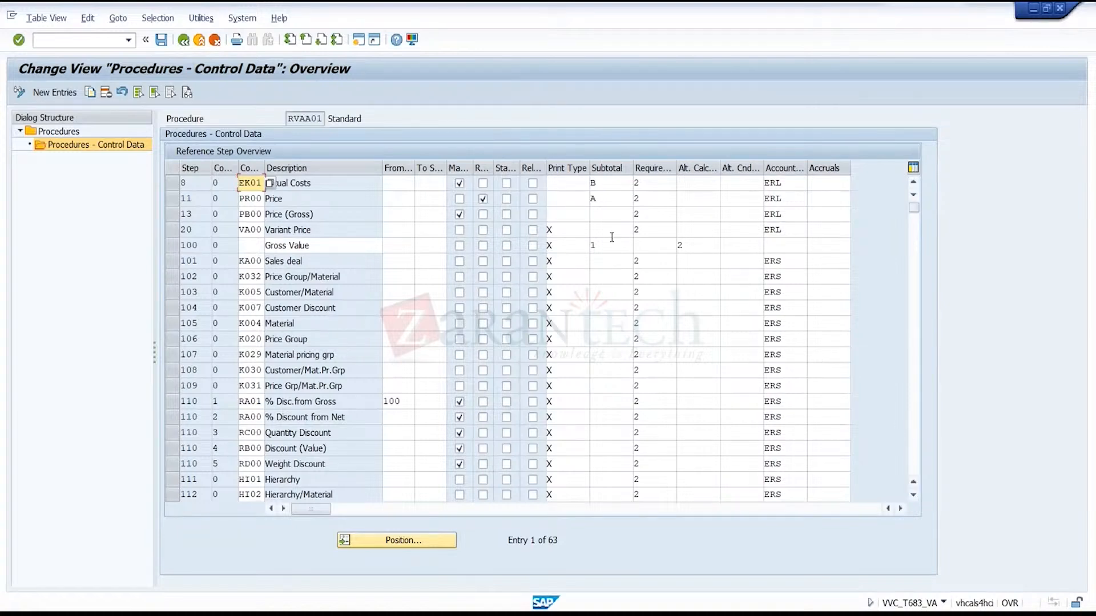
{"action": "left_click", "coordinate": [483, 199]}
{"action": "scroll", "coordinate": [888, 410], "scroll_direction": "down", "scroll_amount": 3}
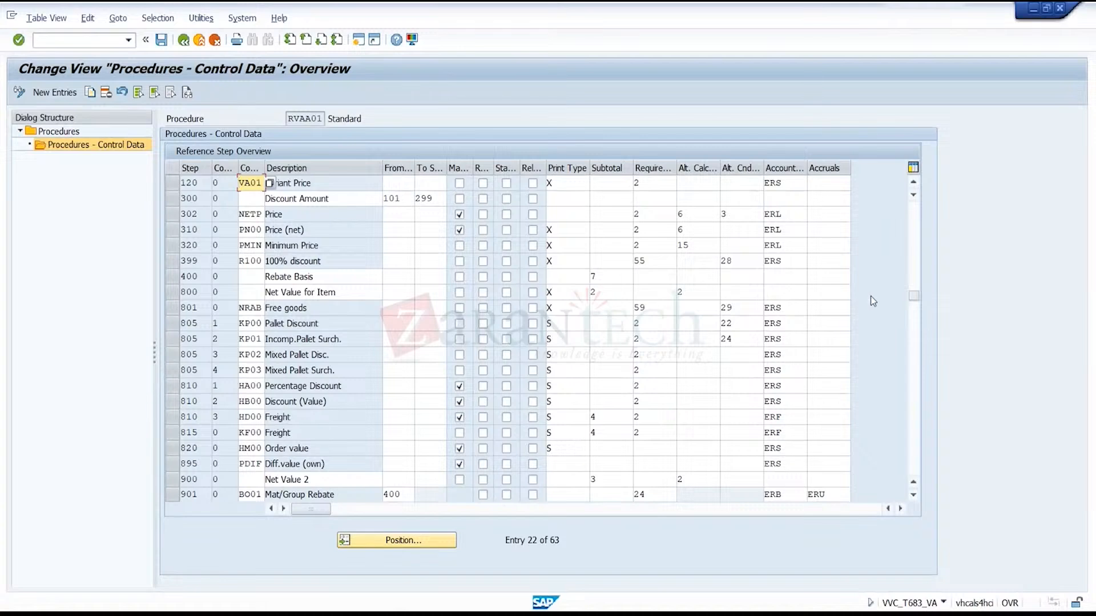
{"action": "left_click_drag", "start_coordinate": [915, 296], "coordinate": [907, 201]}
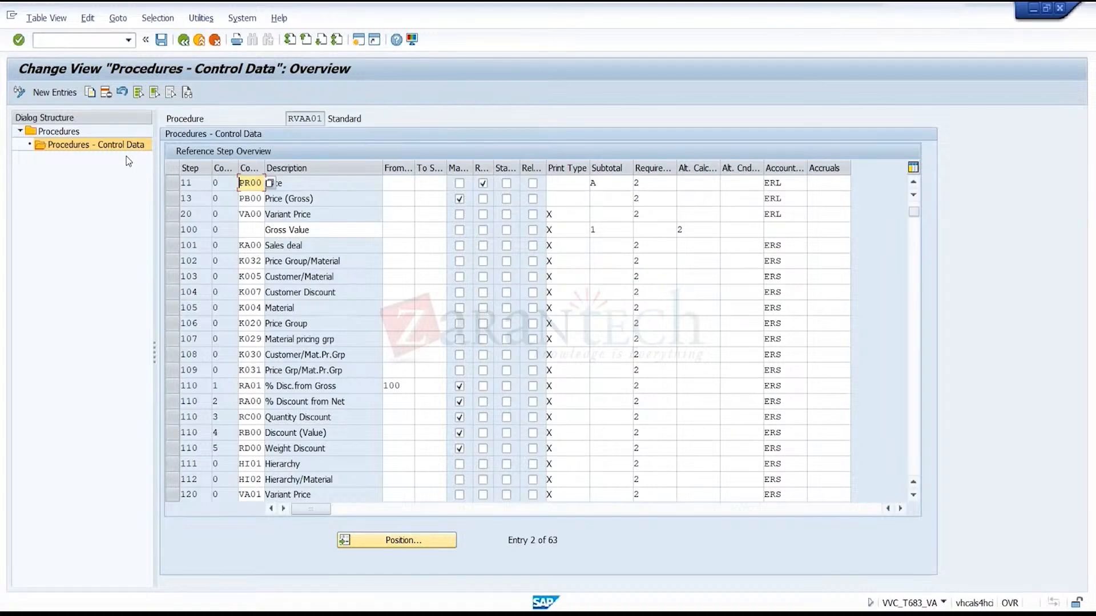
- Return to the pricing procedures overview and look through the list from its first entry down to the RVAA procedures
{"action": "left_click", "coordinate": [183, 41]}
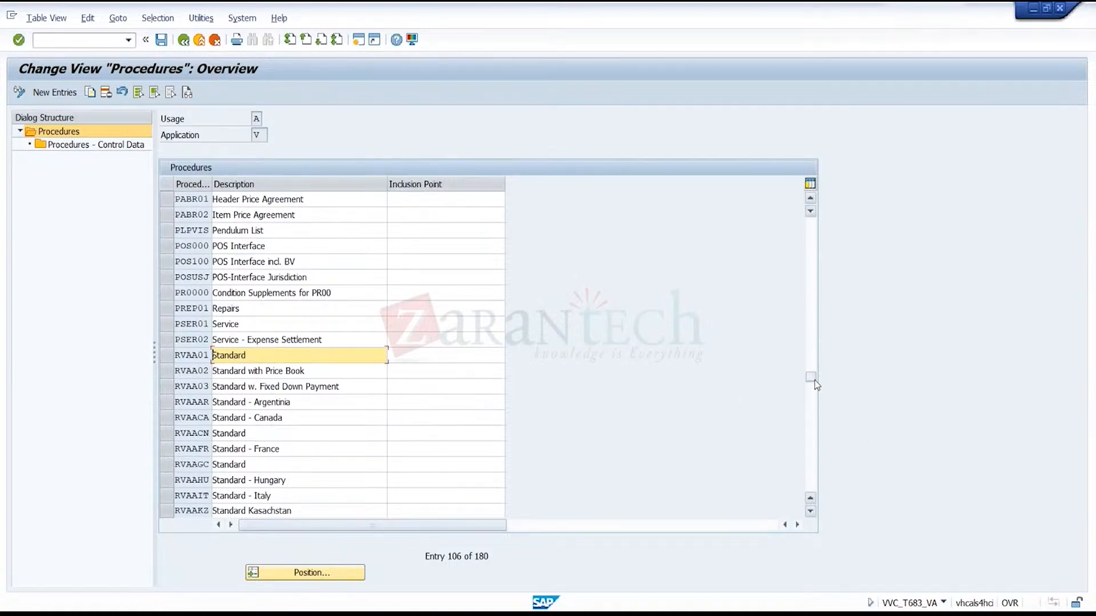
{"action": "left_click_drag", "start_coordinate": [816, 307], "coordinate": [811, 210]}
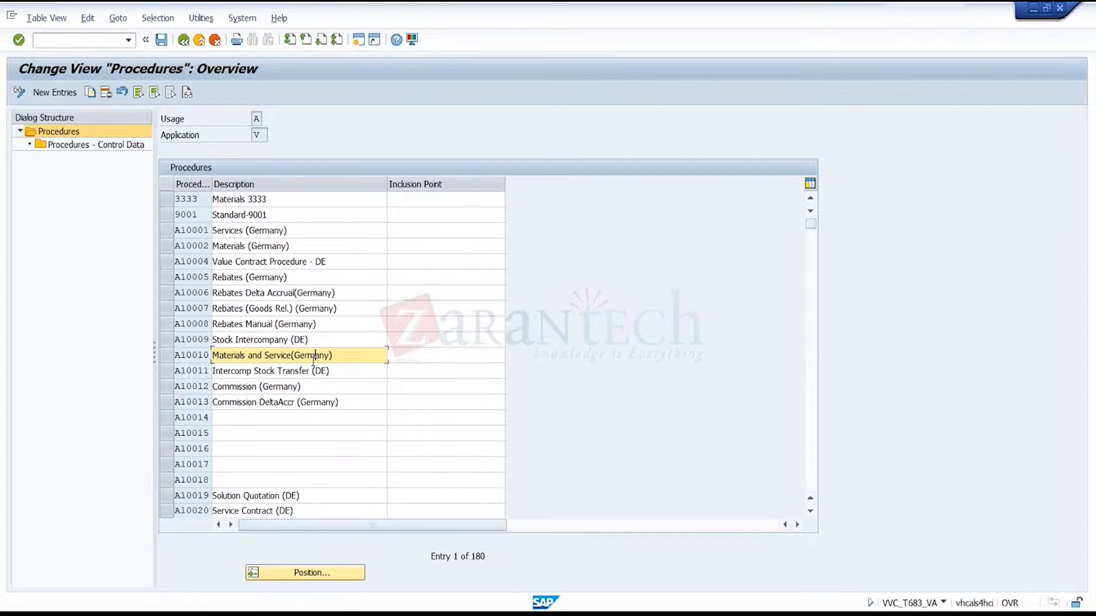
{"action": "key", "text": "Down"}
{"action": "key", "text": "Down"}
{"action": "key", "text": "Down"}
{"action": "key", "text": "Down"}
{"action": "key", "text": "Down"}
{"action": "key", "text": "Down"}
{"action": "key", "text": "Down"}
{"action": "key", "text": "Down"}
{"action": "key", "text": "Down"}
{"action": "key", "text": "Down"}
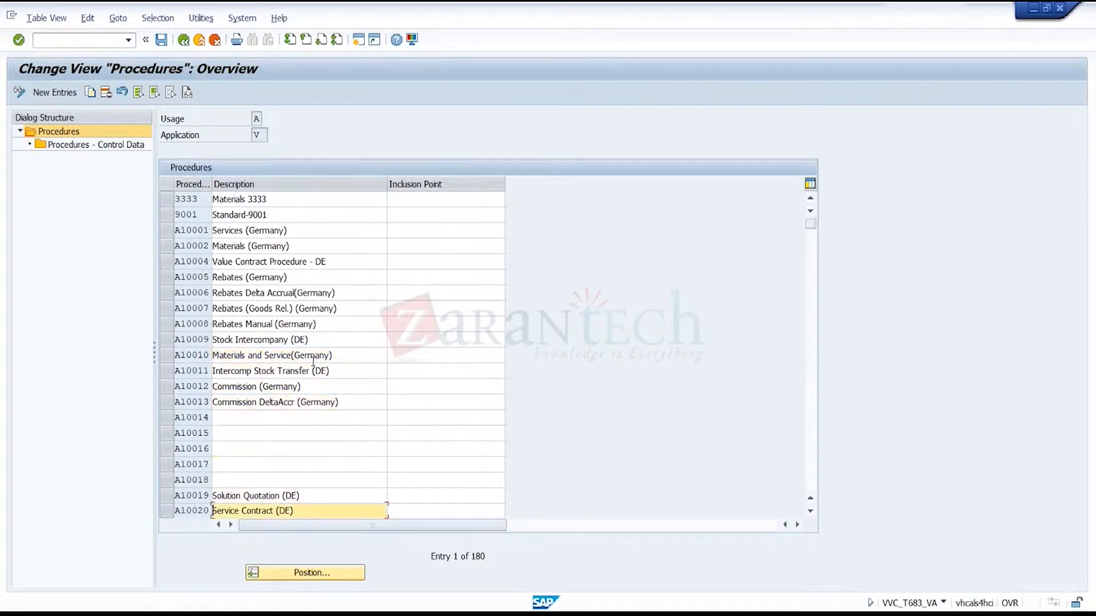
{"action": "left_click", "coordinate": [811, 421]}
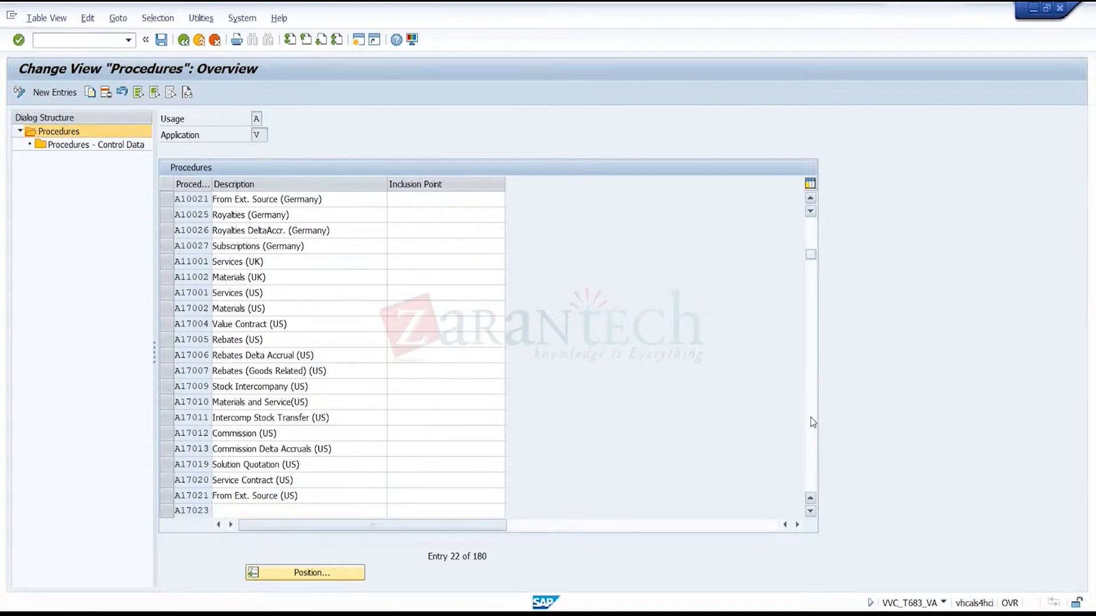
{"action": "left_click", "coordinate": [811, 422]}
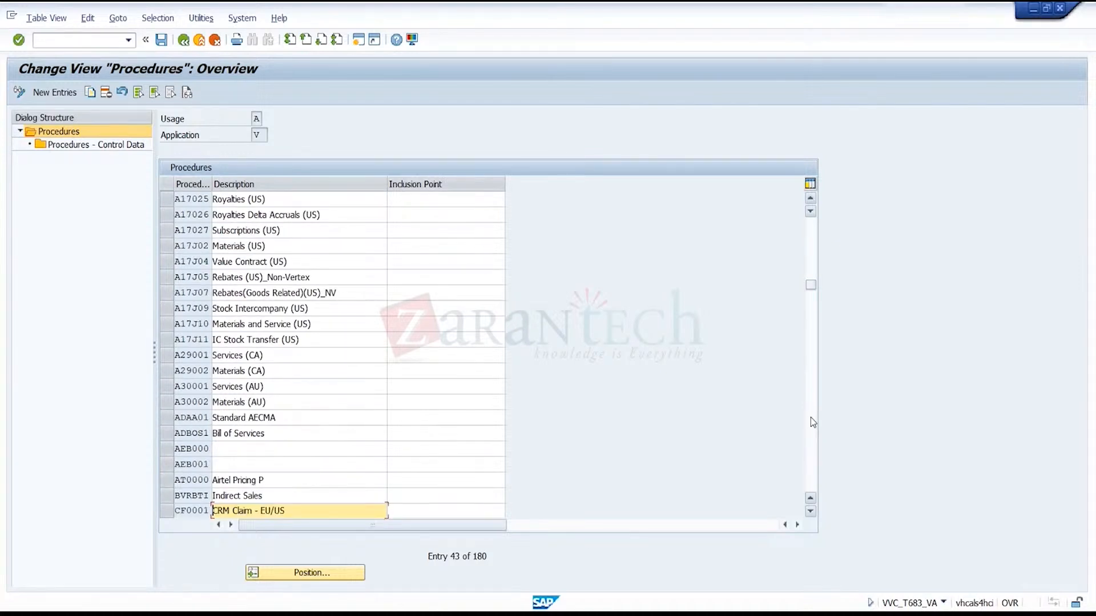
{"action": "left_click", "coordinate": [811, 421]}
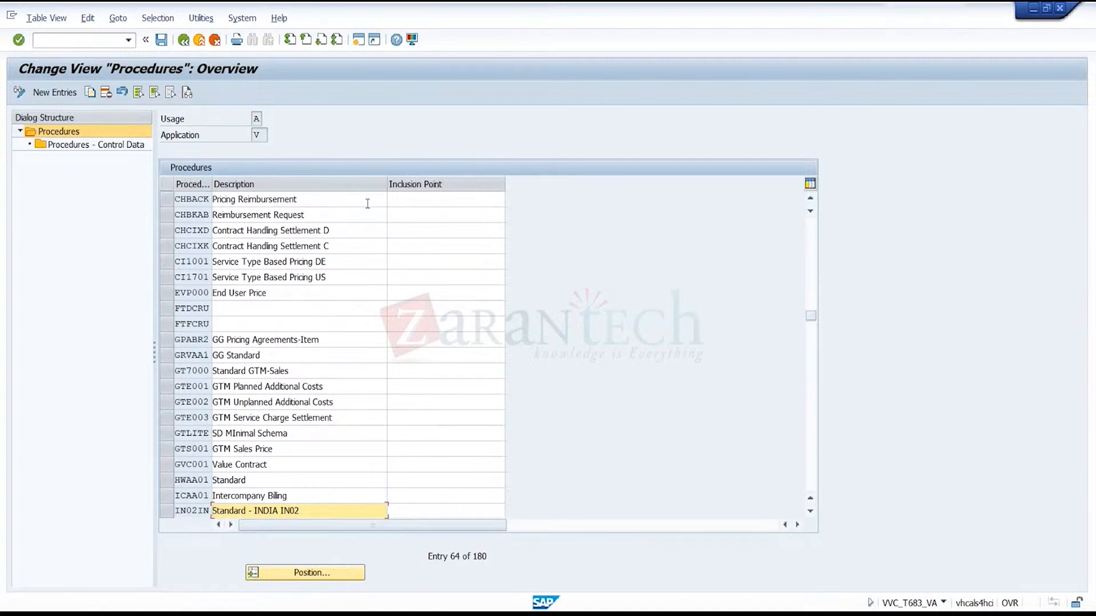
{"action": "left_click", "coordinate": [816, 289]}
{"action": "left_click", "coordinate": [806, 447]}
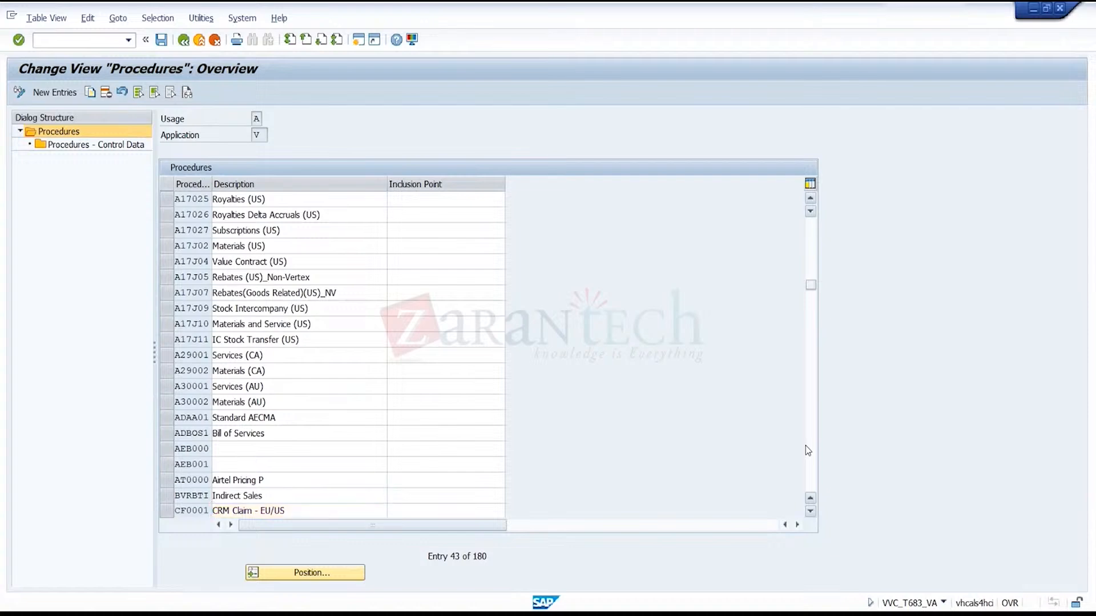
{"action": "left_click", "coordinate": [806, 446]}
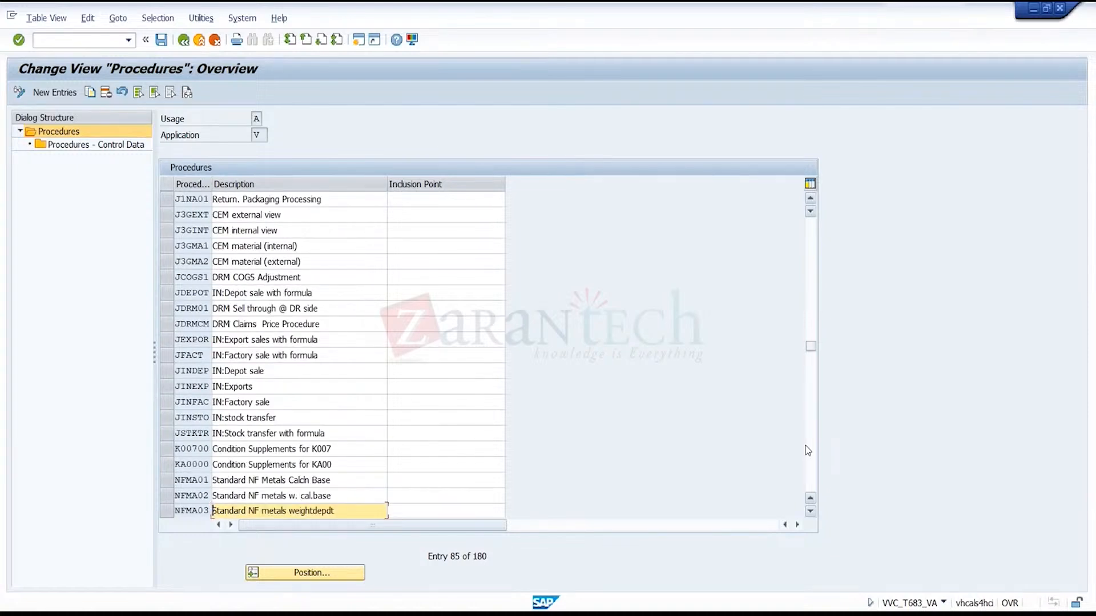
{"action": "left_click", "coordinate": [806, 447]}
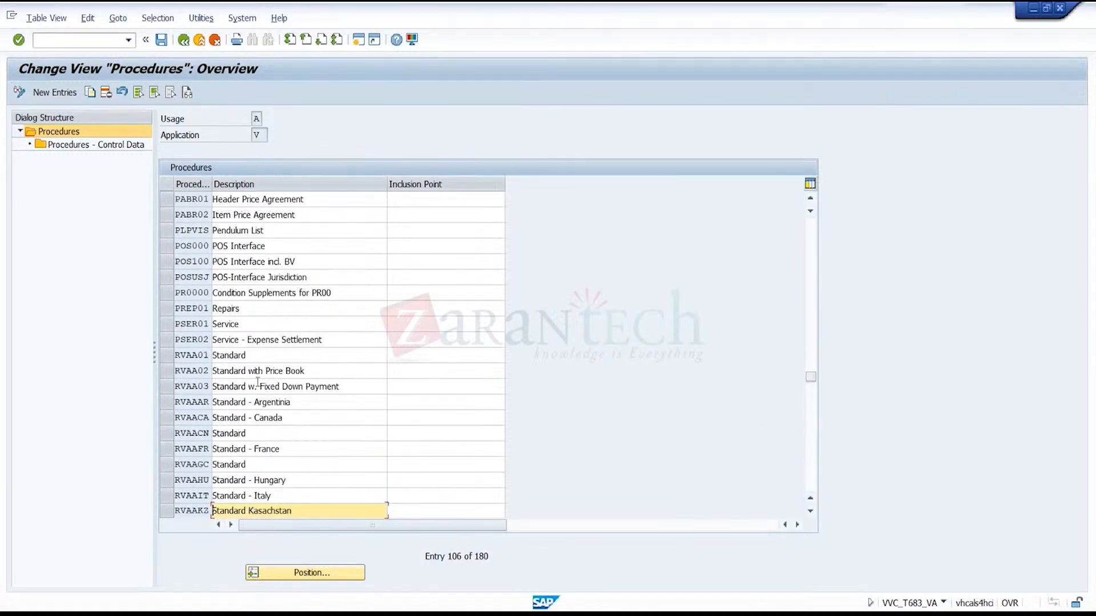
- Reopen the control data of procedure RVAA01 Standard to check it, and return to the Enter Settings activity list
{"action": "left_click", "coordinate": [167, 359]}
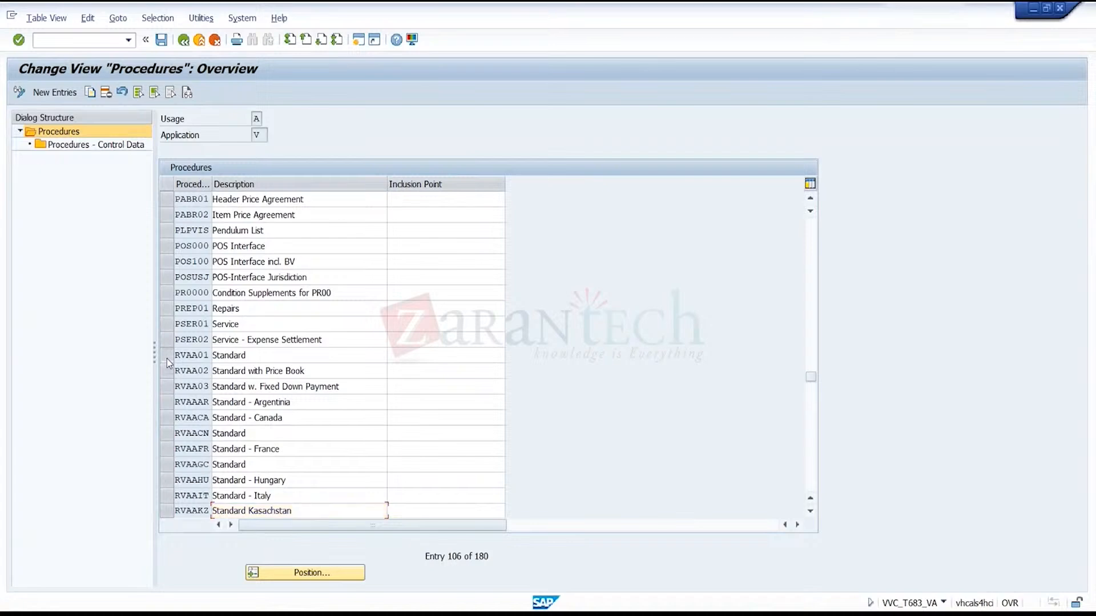
{"action": "double_click", "coordinate": [114, 146]}
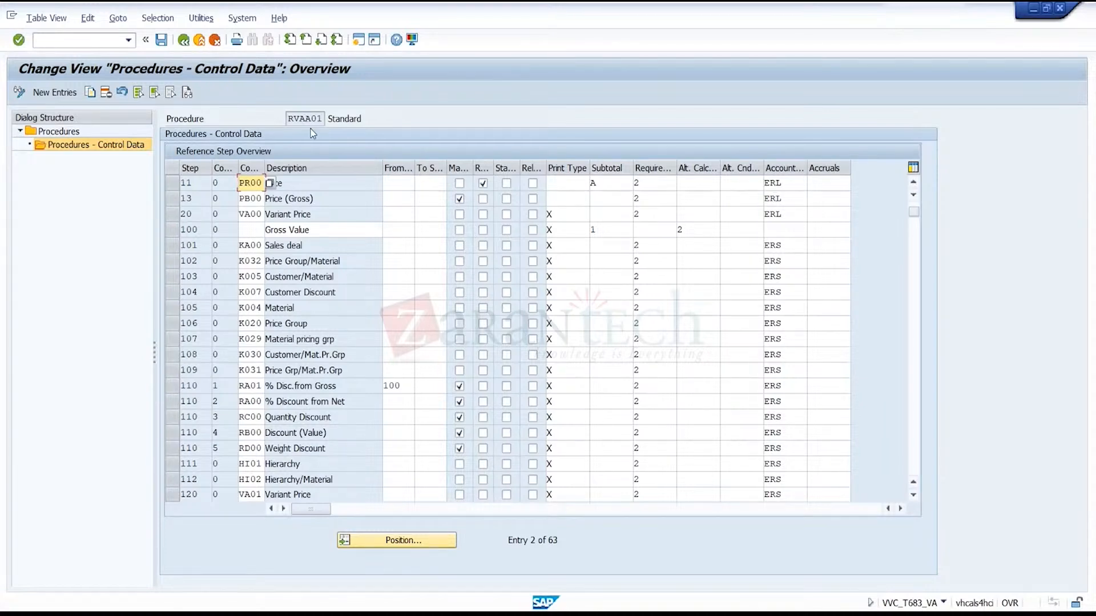
{"action": "left_click", "coordinate": [184, 40]}
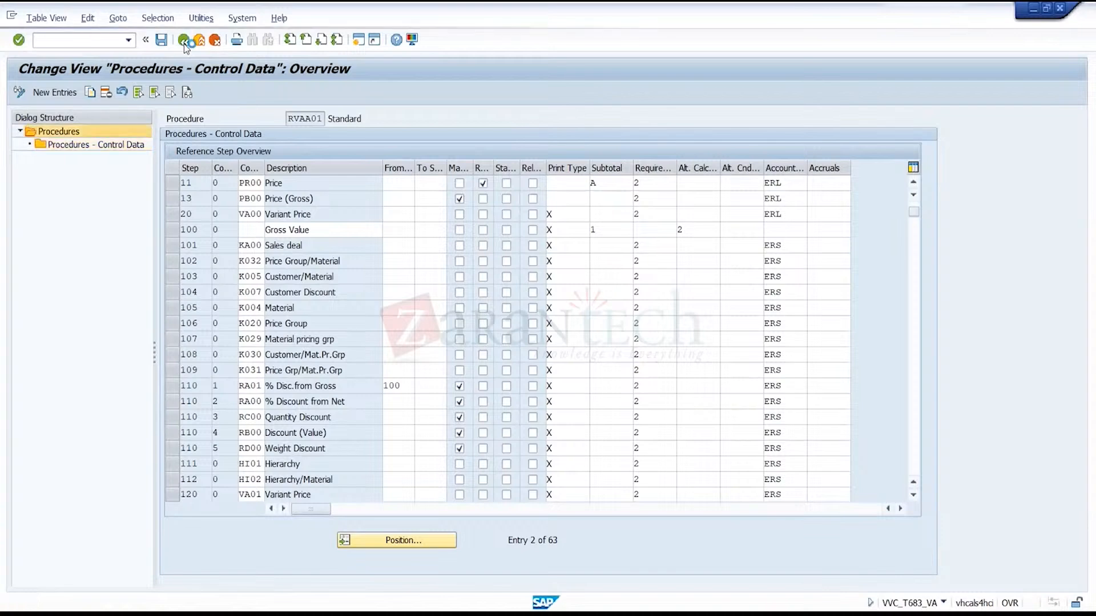
{"action": "left_click", "coordinate": [184, 39]}
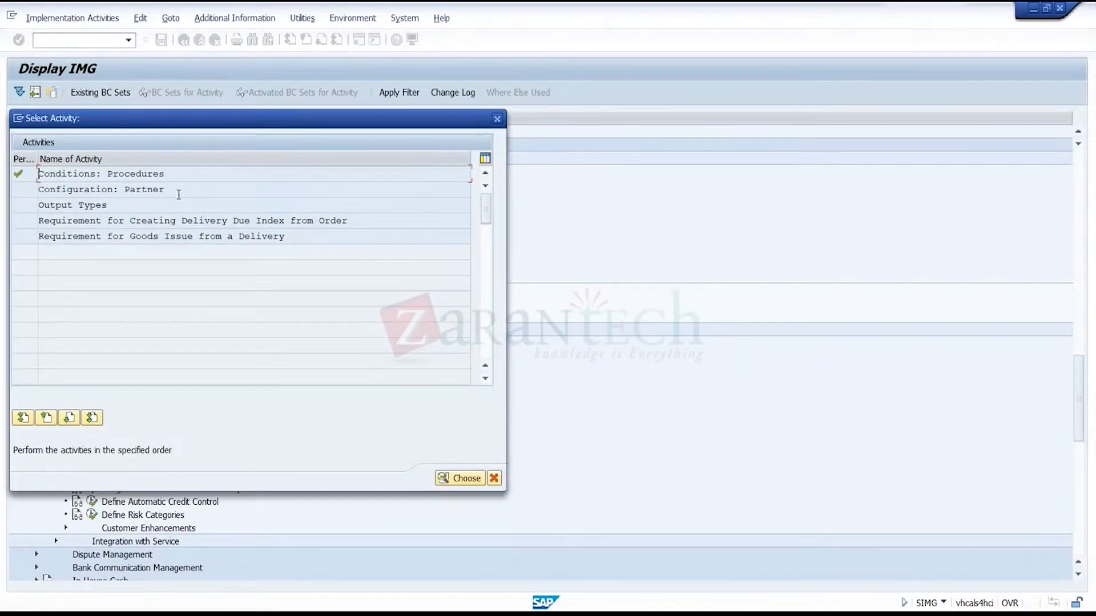
- Open the Configuration: Partner activity and review the partner determination procedures for the customer master
{"action": "double_click", "coordinate": [177, 191]}
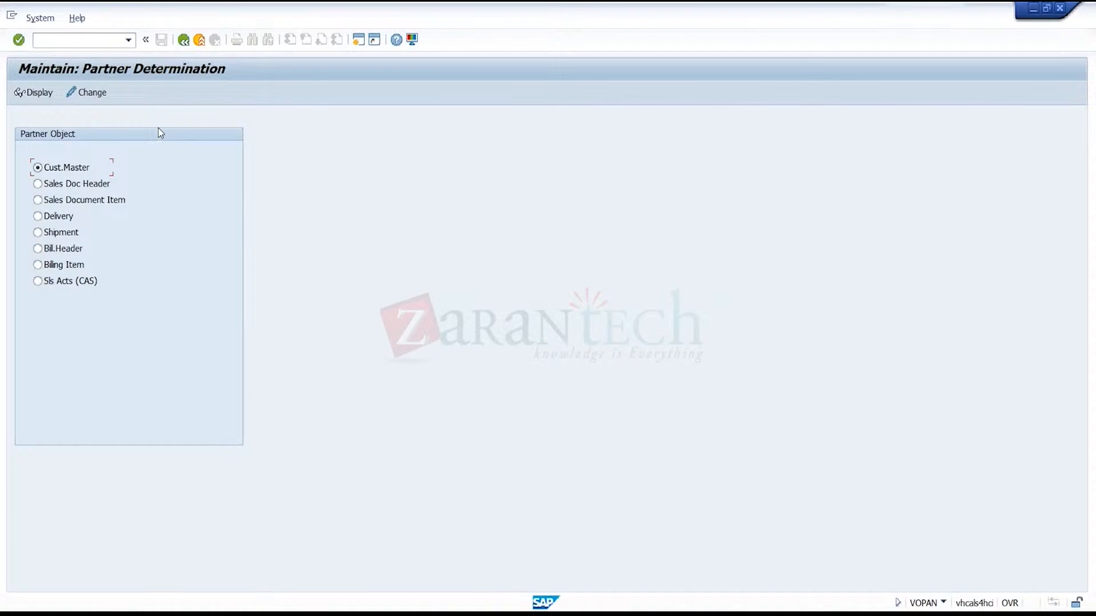
{"action": "left_click", "coordinate": [90, 93]}
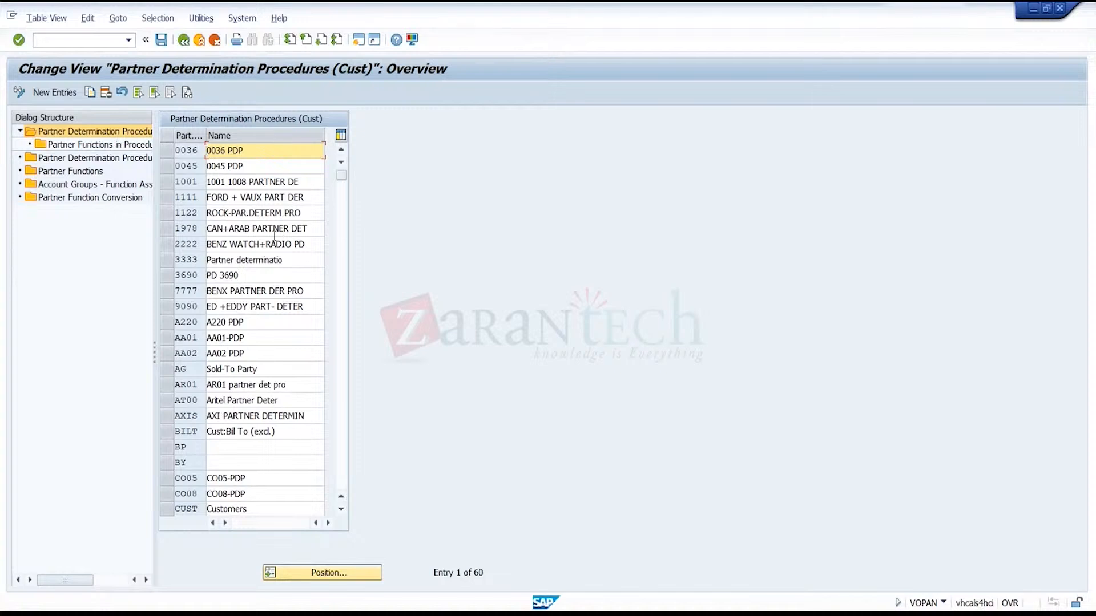
{"action": "left_click", "coordinate": [183, 40]}
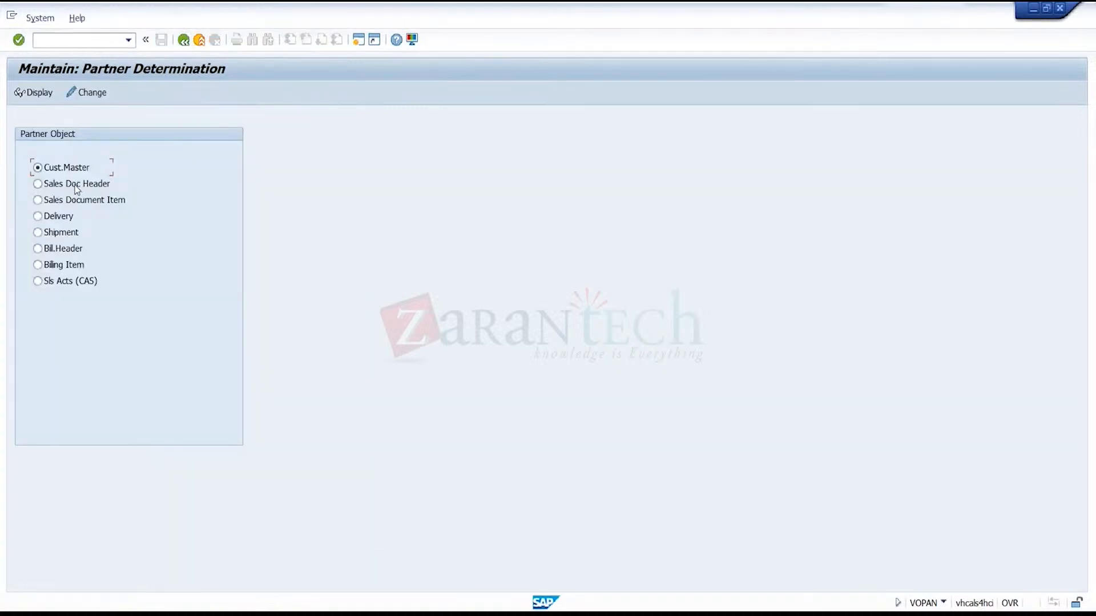
- Review the partner determination procedures for the sales document header and return to the activity list
{"action": "left_click", "coordinate": [64, 185]}
{"action": "left_click", "coordinate": [95, 91]}
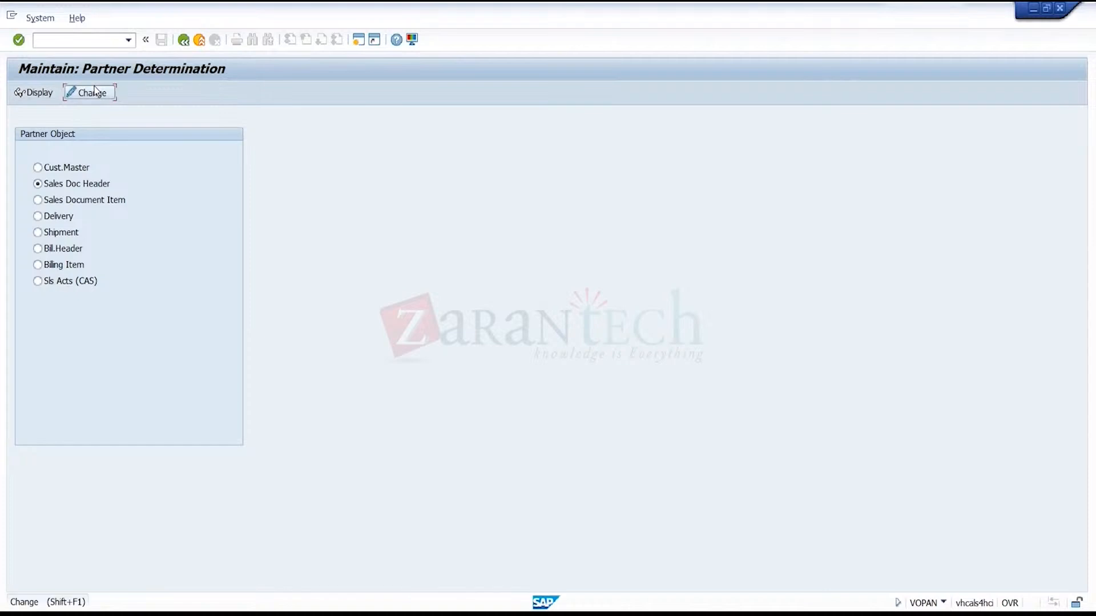
{"action": "left_click", "coordinate": [98, 99]}
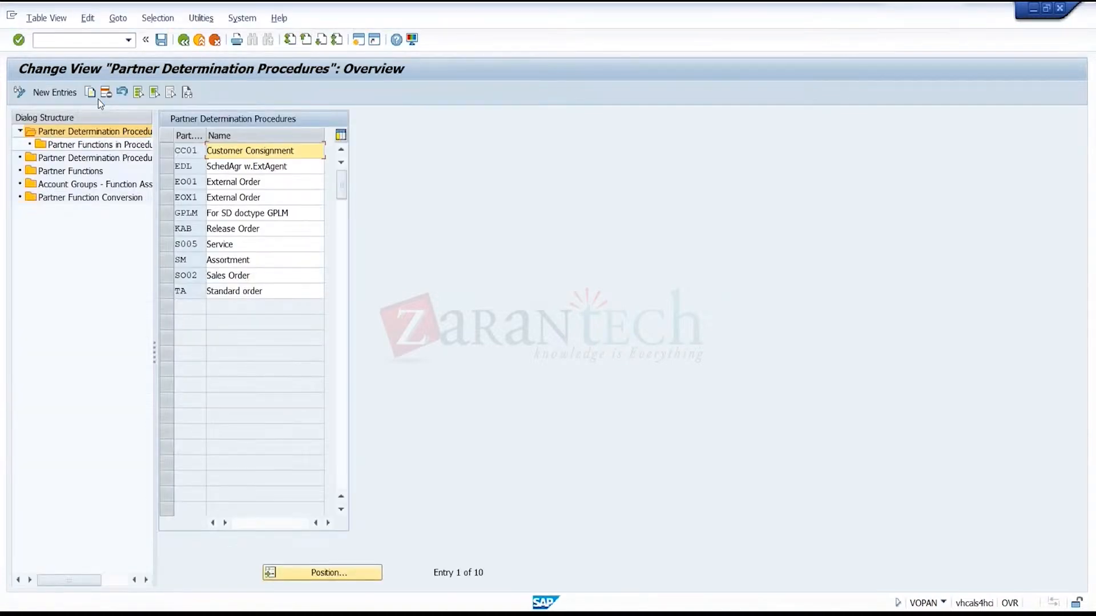
{"action": "left_click", "coordinate": [185, 44]}
{"action": "left_click", "coordinate": [184, 41]}
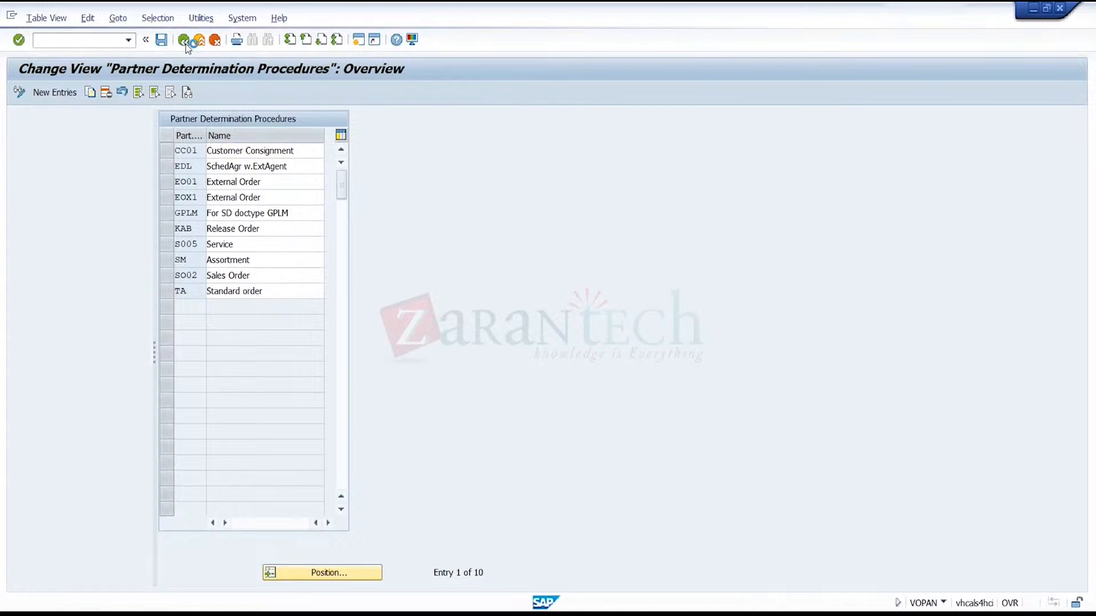
{"action": "left_click", "coordinate": [184, 42]}
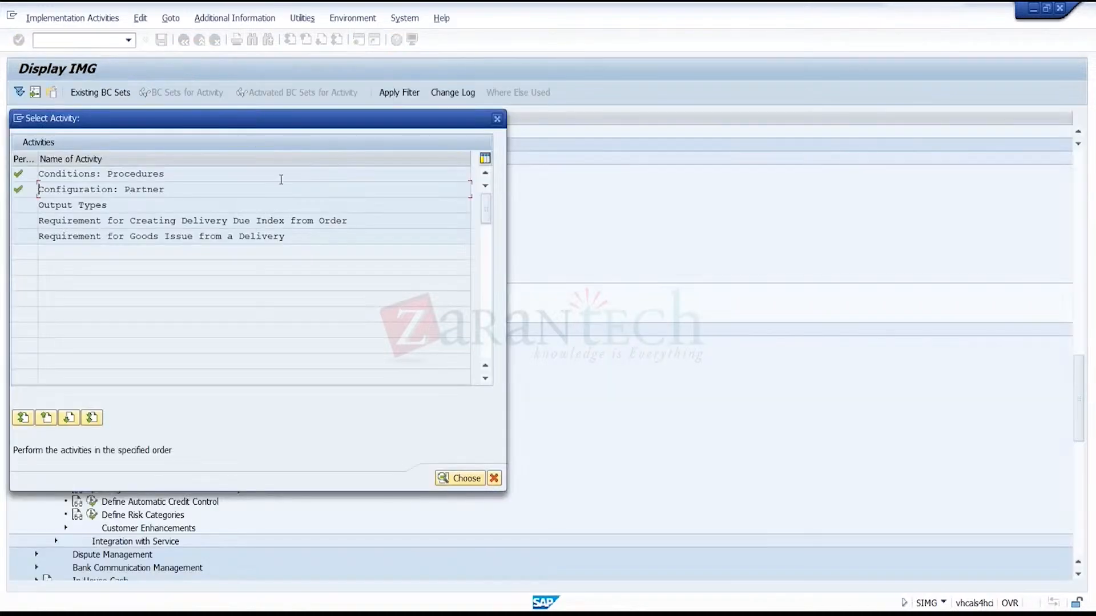
- Open the Output Types activity, look through the output types for application V1, and return to the activity list
{"action": "double_click", "coordinate": [206, 206]}
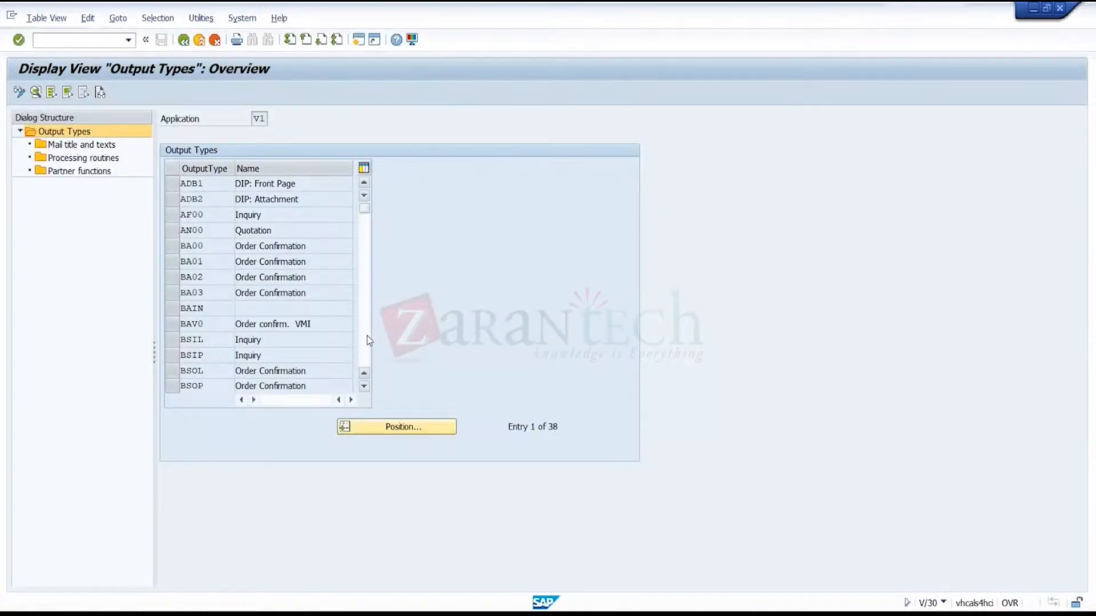
{"action": "left_click", "coordinate": [367, 336]}
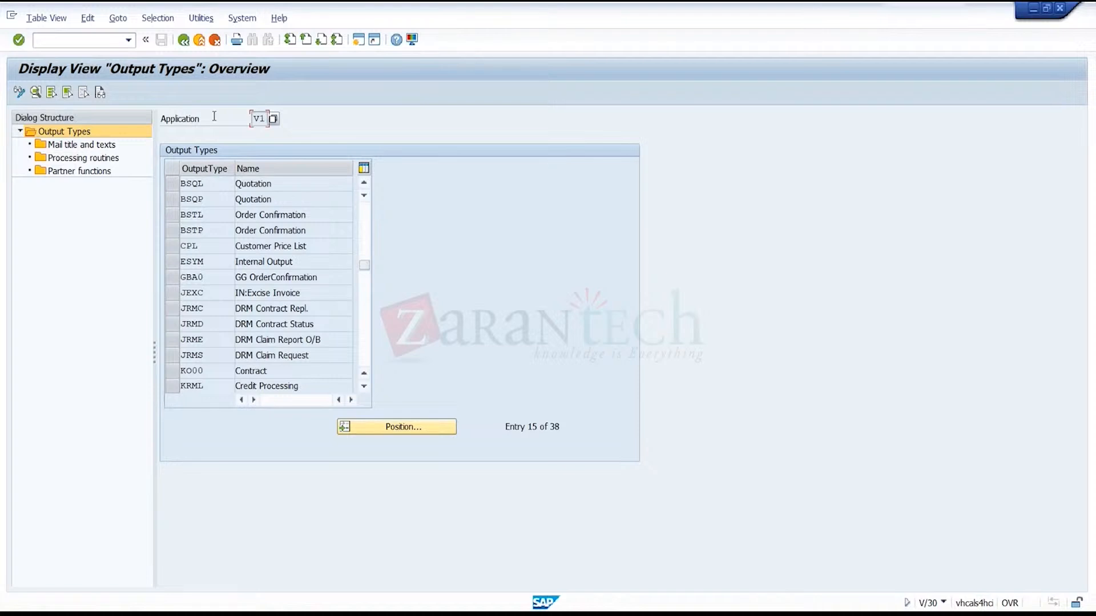
{"action": "left_click", "coordinate": [183, 40]}
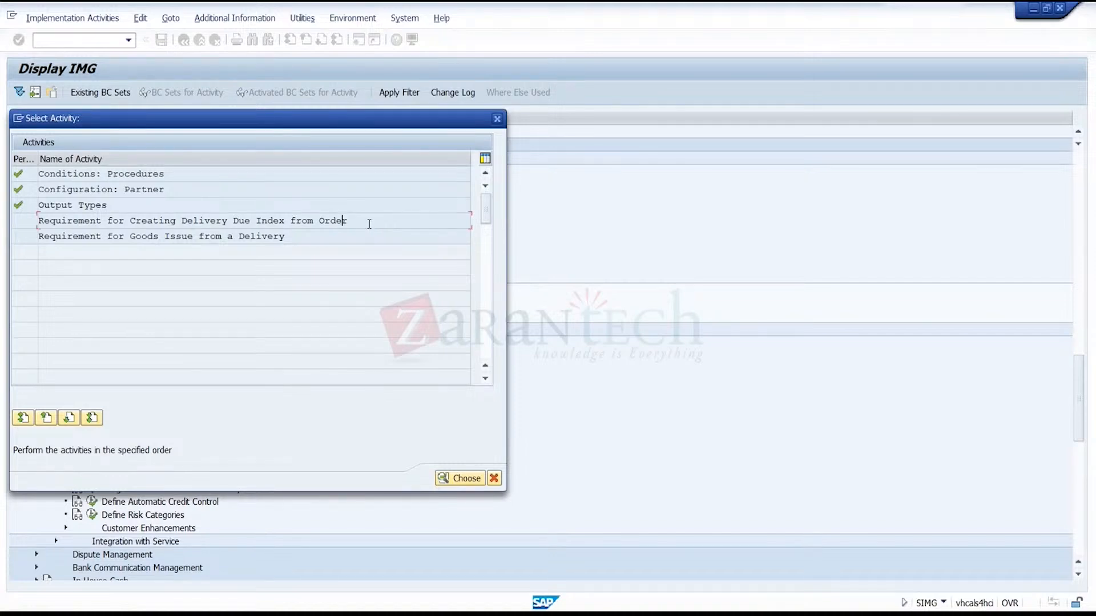
- Open Requirement for Creating Delivery Due Index from Order, check the assigned routine and system requirement, and return to the activity list
{"action": "left_click", "coordinate": [369, 225]}
{"action": "double_click", "coordinate": [369, 223]}
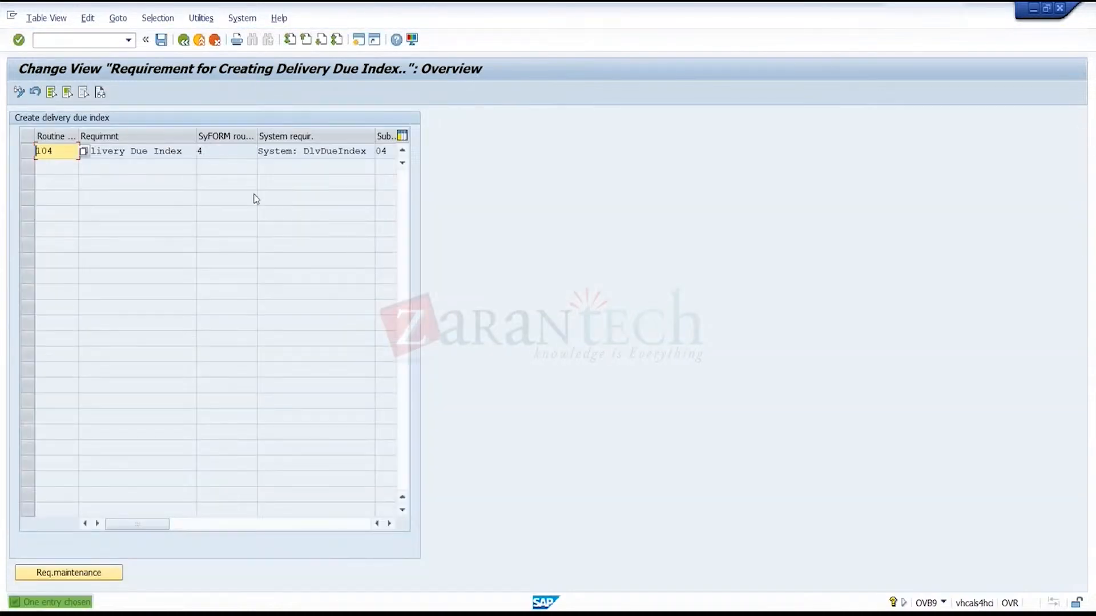
{"action": "left_click", "coordinate": [228, 151]}
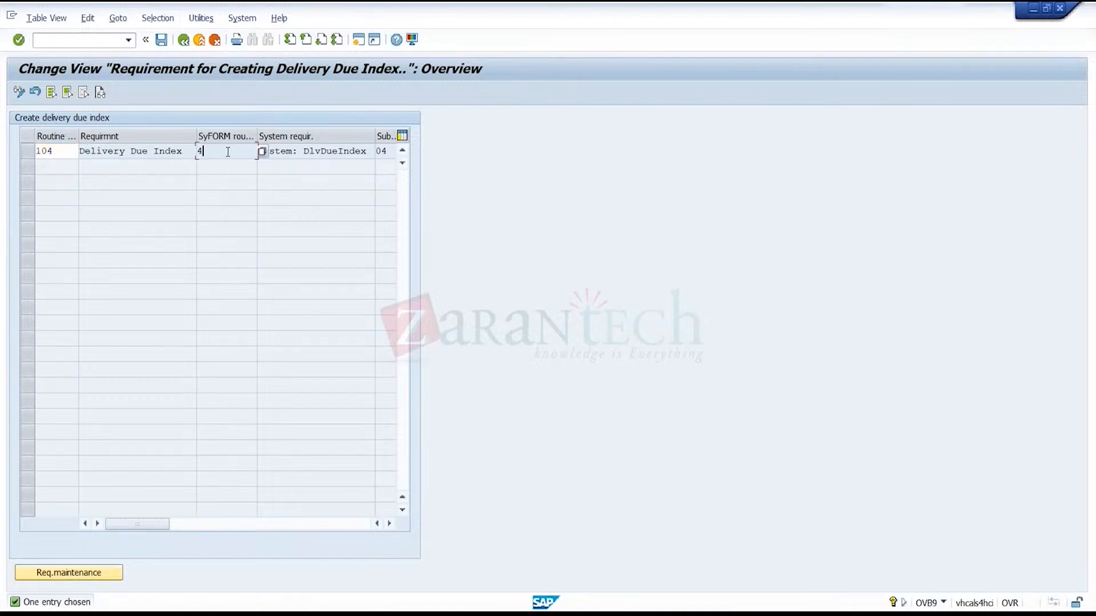
{"action": "left_click", "coordinate": [183, 42]}
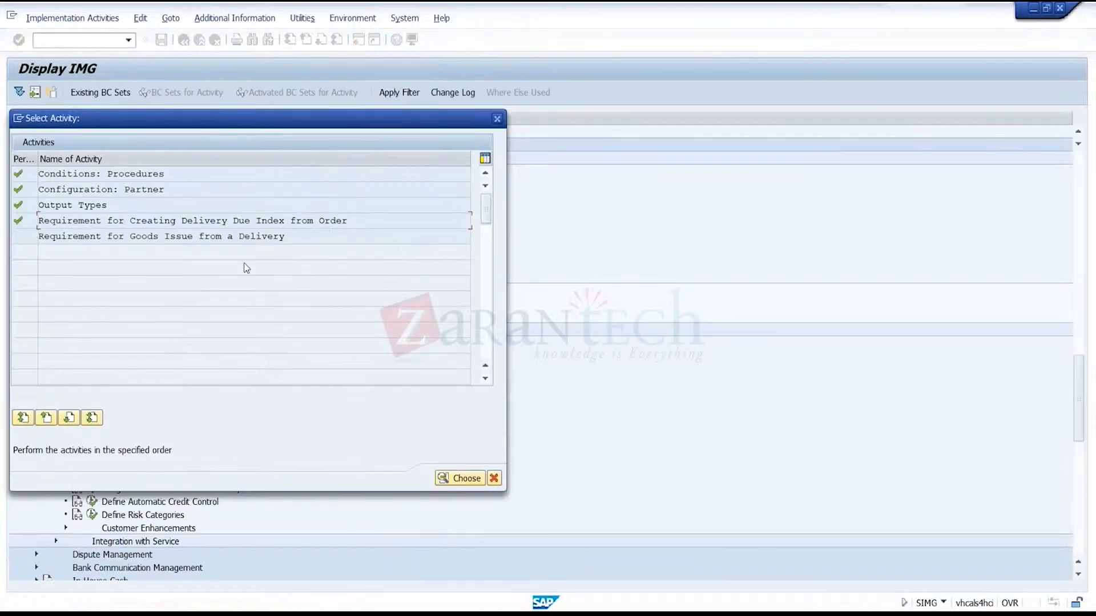
- Open Requirement for Goods Issue from a Delivery, check its routine, and close the activity list to return to the IMG structure
{"action": "double_click", "coordinate": [299, 240]}
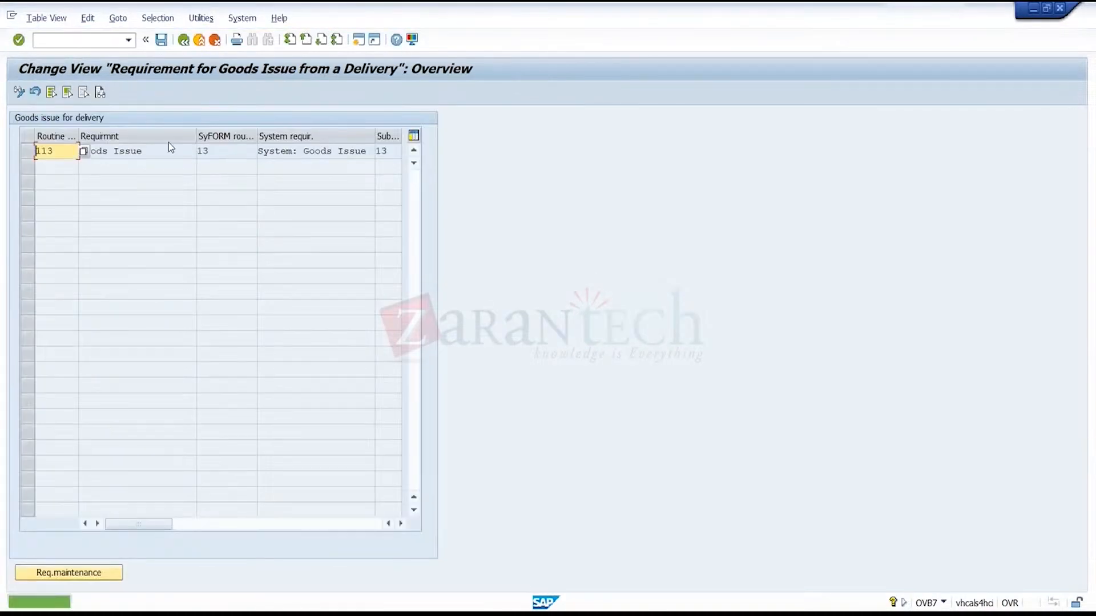
{"action": "left_click", "coordinate": [183, 39]}
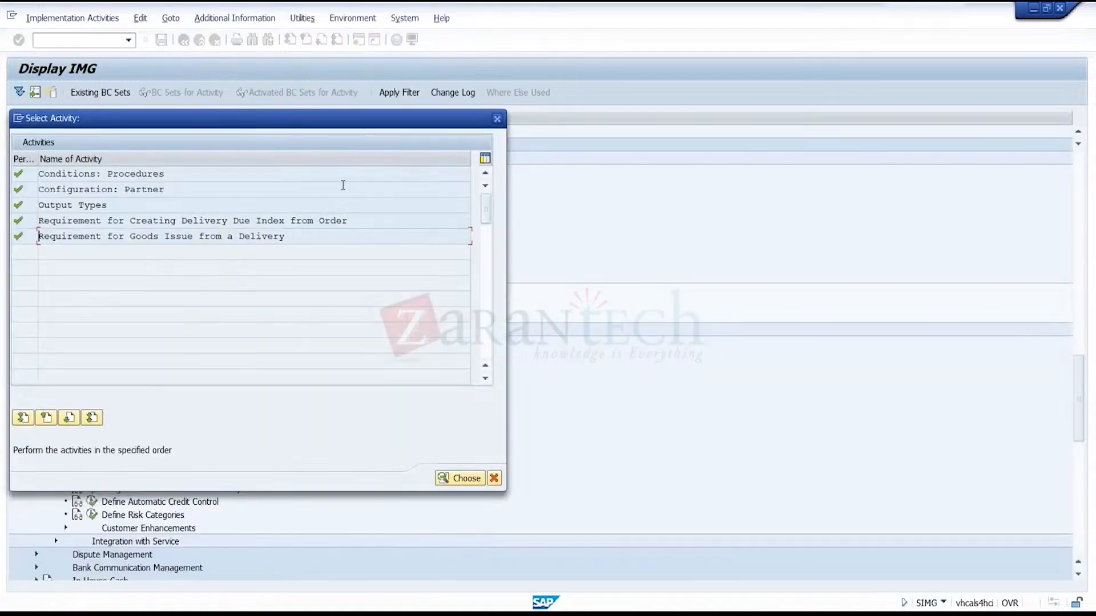
{"action": "left_click", "coordinate": [497, 119]}
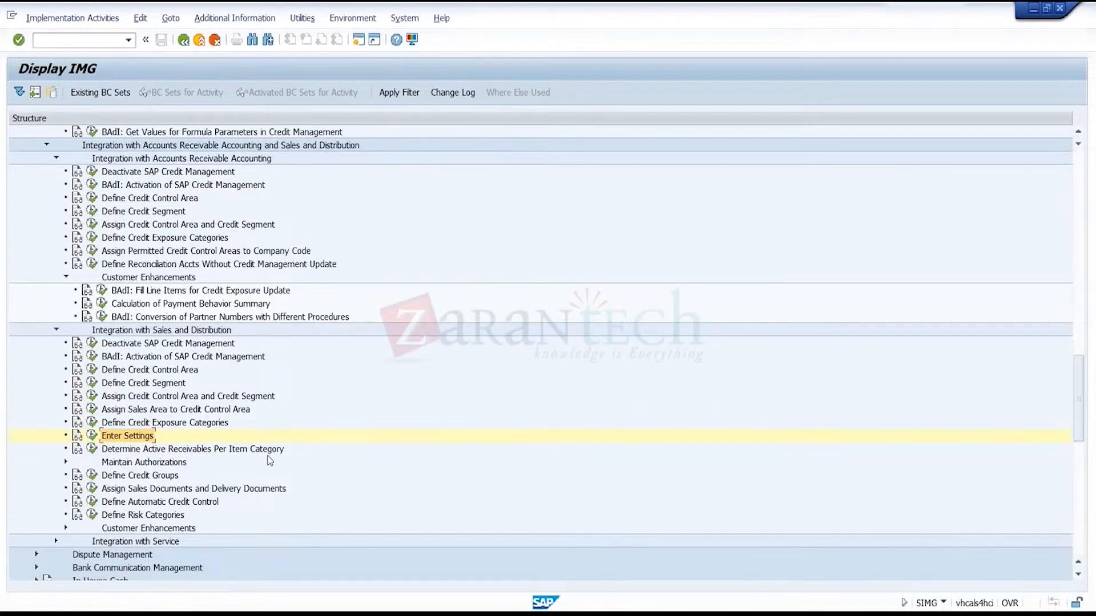
- Open Determine Active Receivables Per Item Category, position at item category TAN, check its Credit Active setting, and return to the IMG structure
{"action": "left_click", "coordinate": [238, 451]}
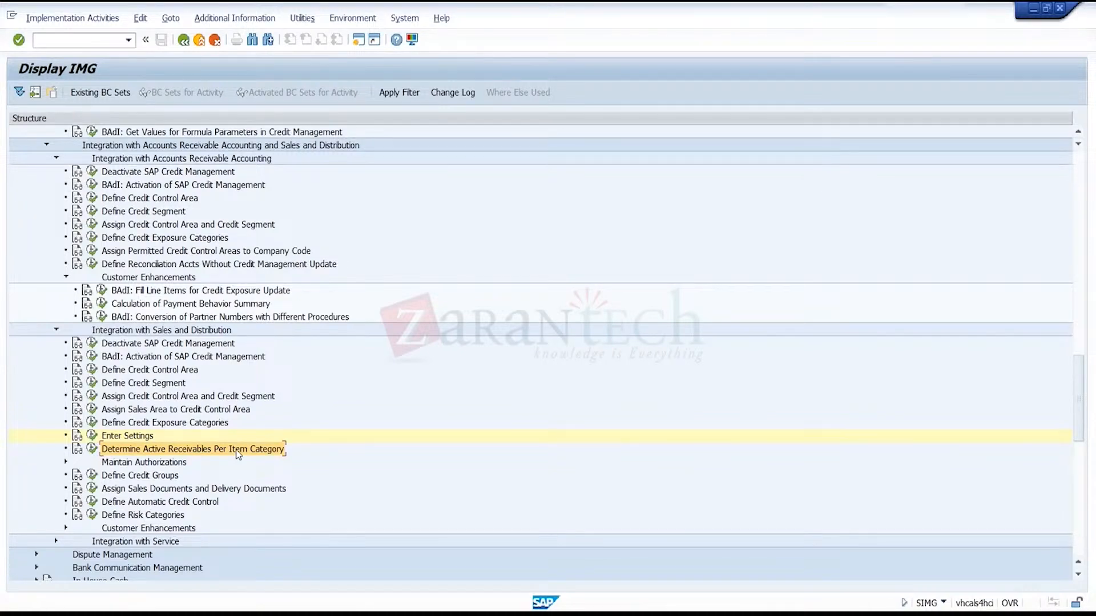
{"action": "left_click", "coordinate": [92, 448]}
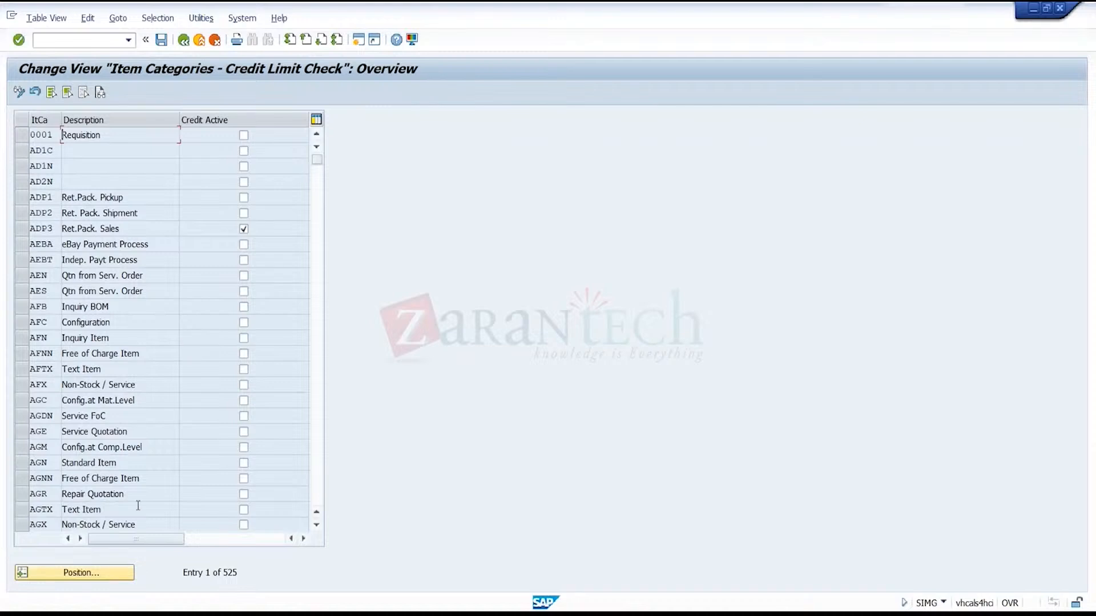
{"action": "left_click", "coordinate": [96, 579]}
{"action": "type", "text": "TAN"}
{"action": "left_click", "coordinate": [220, 252]}
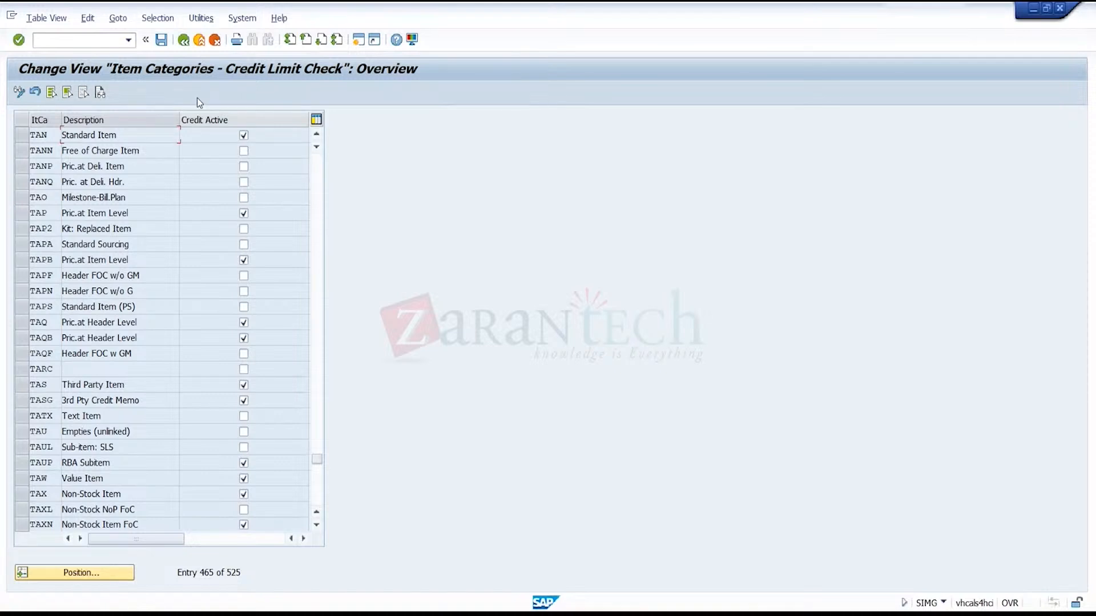
{"action": "left_click", "coordinate": [183, 40]}
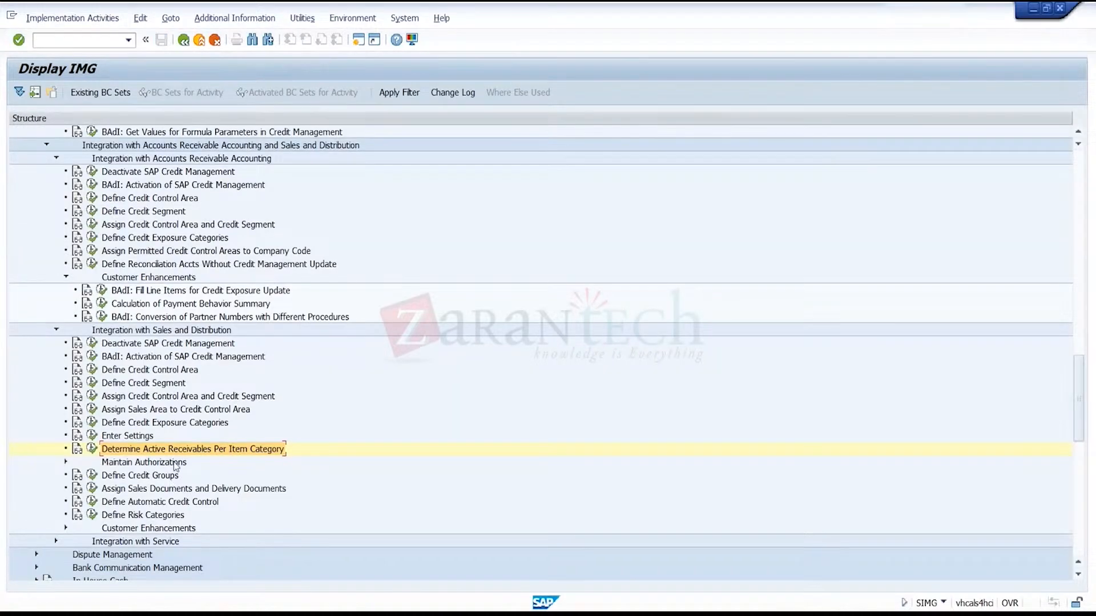
- Expand Maintain Authorizations under Integration with Sales and Distribution to view its activities, and collapse it again
{"action": "left_click", "coordinate": [66, 463]}
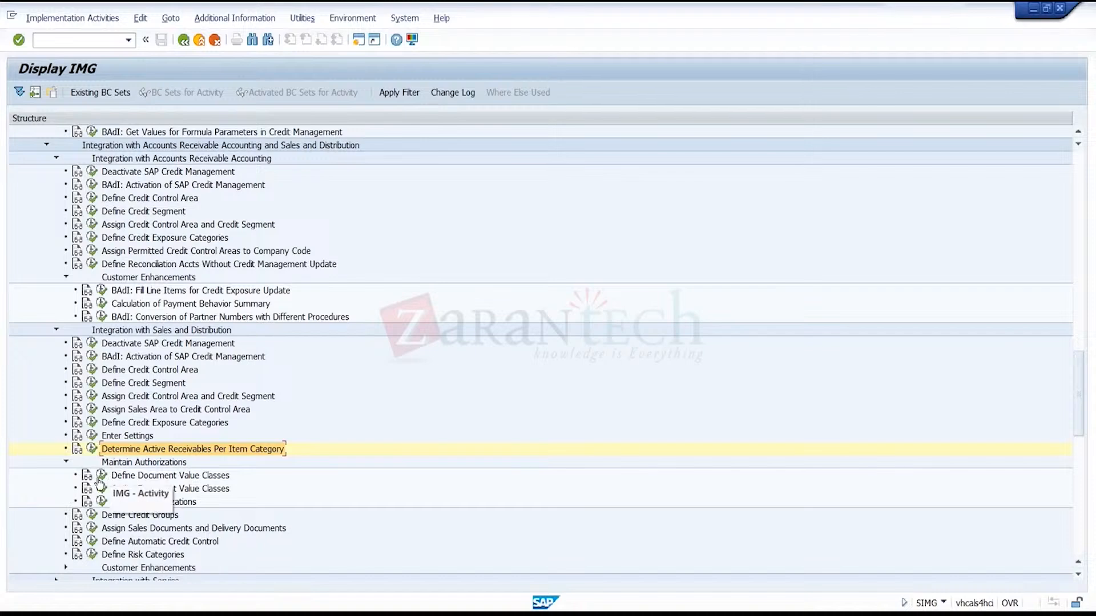
{"action": "left_click", "coordinate": [67, 463]}
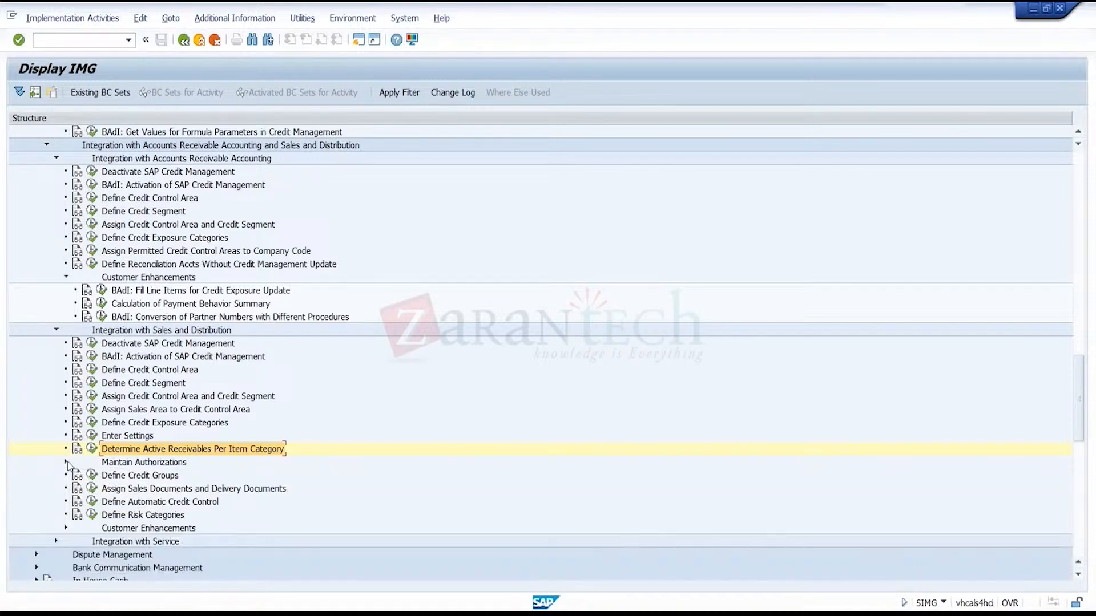
- Open Define Credit Groups, review the document credit groups, and return to the IMG structure
{"action": "left_click", "coordinate": [173, 480]}
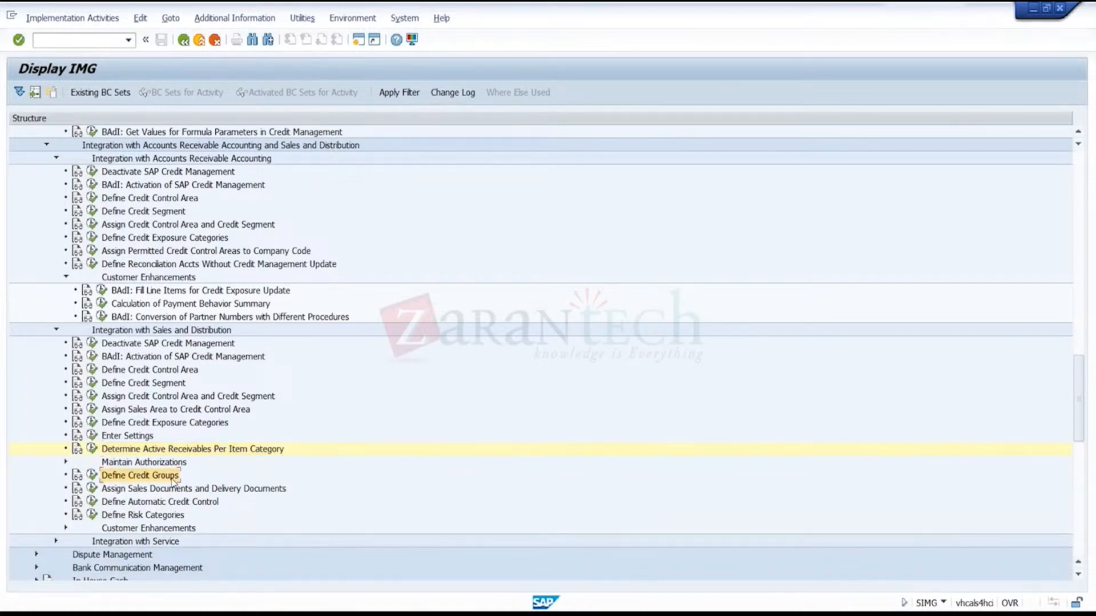
{"action": "left_click", "coordinate": [91, 476]}
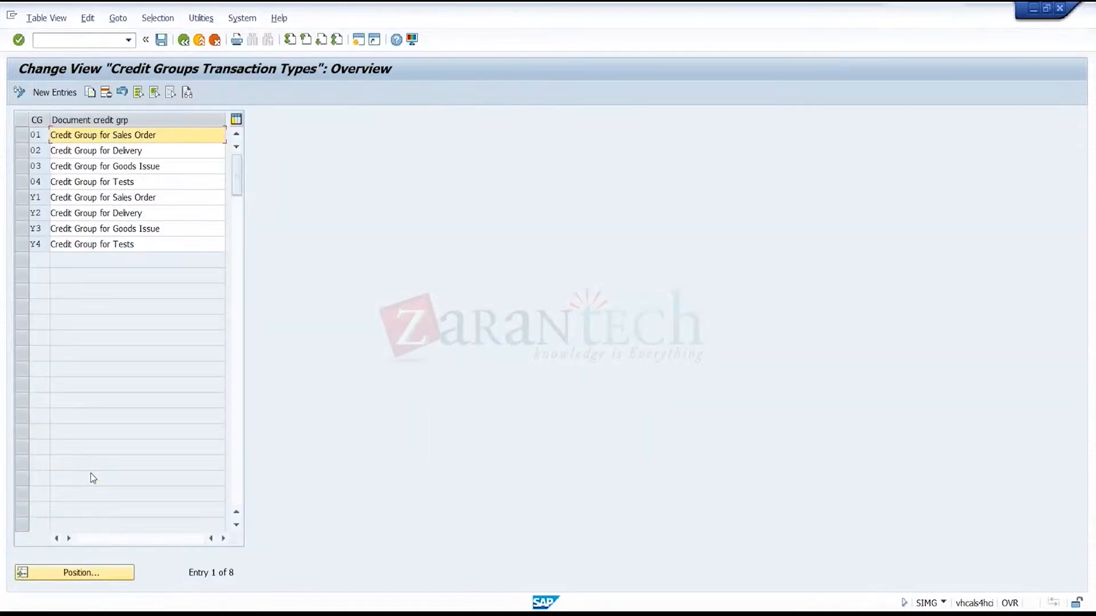
{"action": "double_click", "coordinate": [172, 248]}
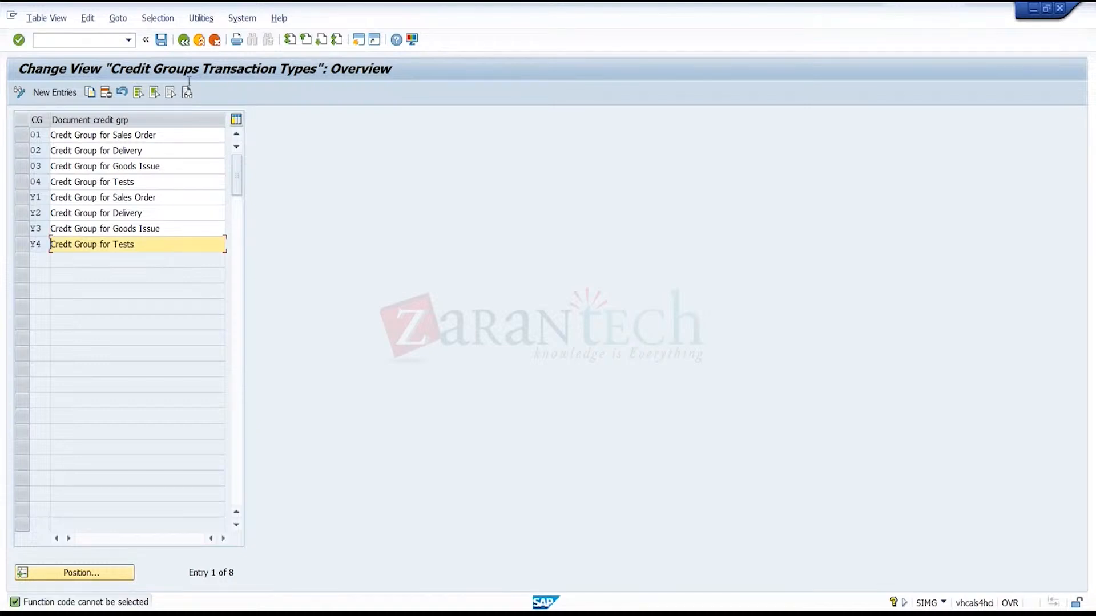
{"action": "left_click", "coordinate": [184, 41]}
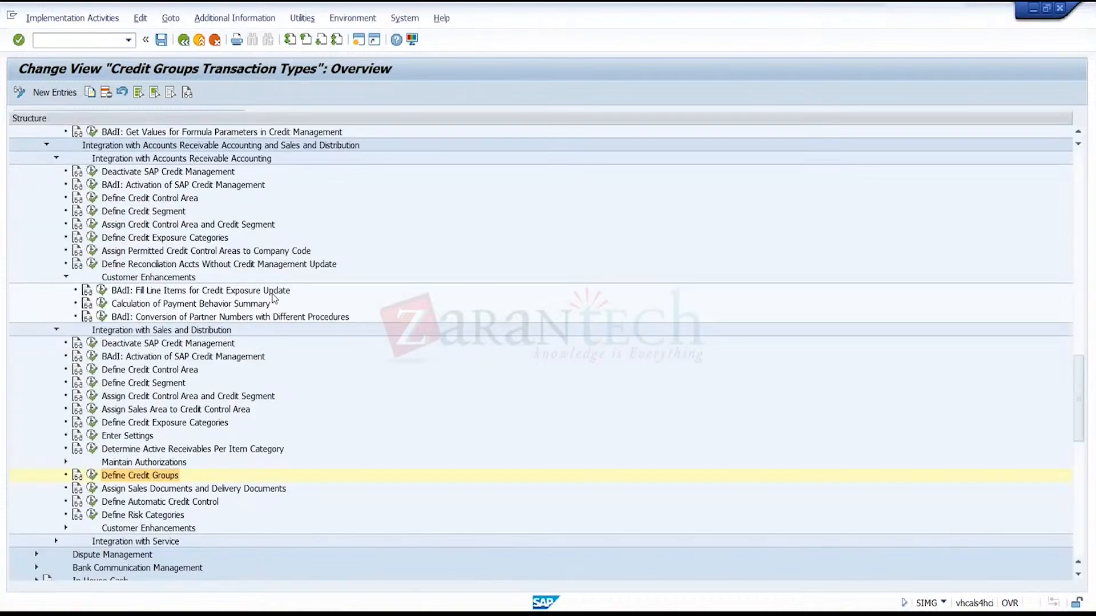
- Open Set Credit Limit Checks for Sales Document Types under Assign Sales Documents and Delivery Documents, and position at sales document type OR1
{"action": "left_click", "coordinate": [244, 488]}
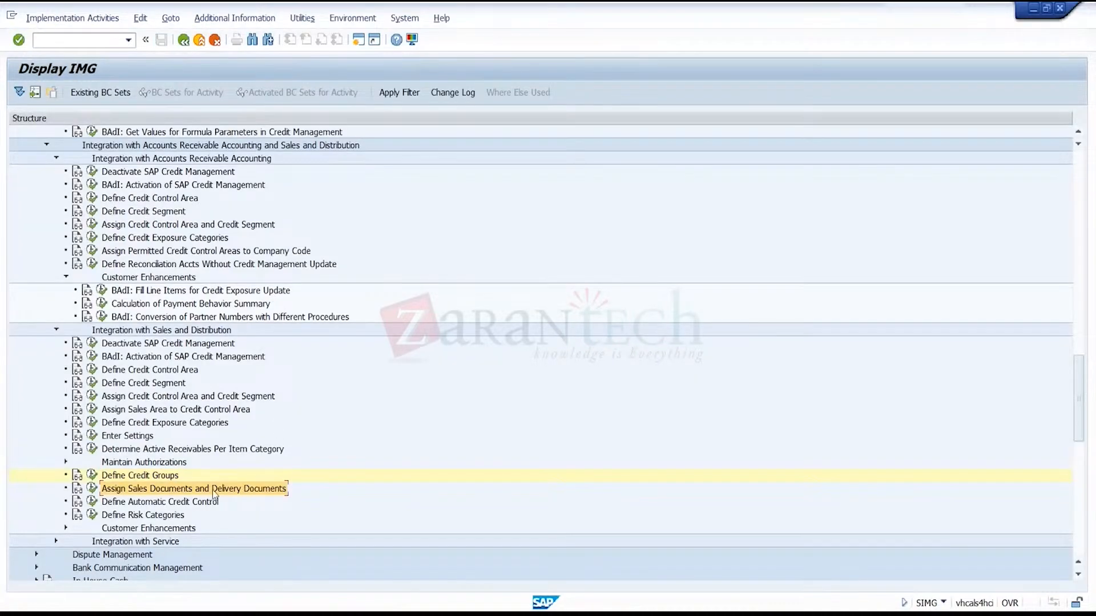
{"action": "left_click", "coordinate": [91, 489]}
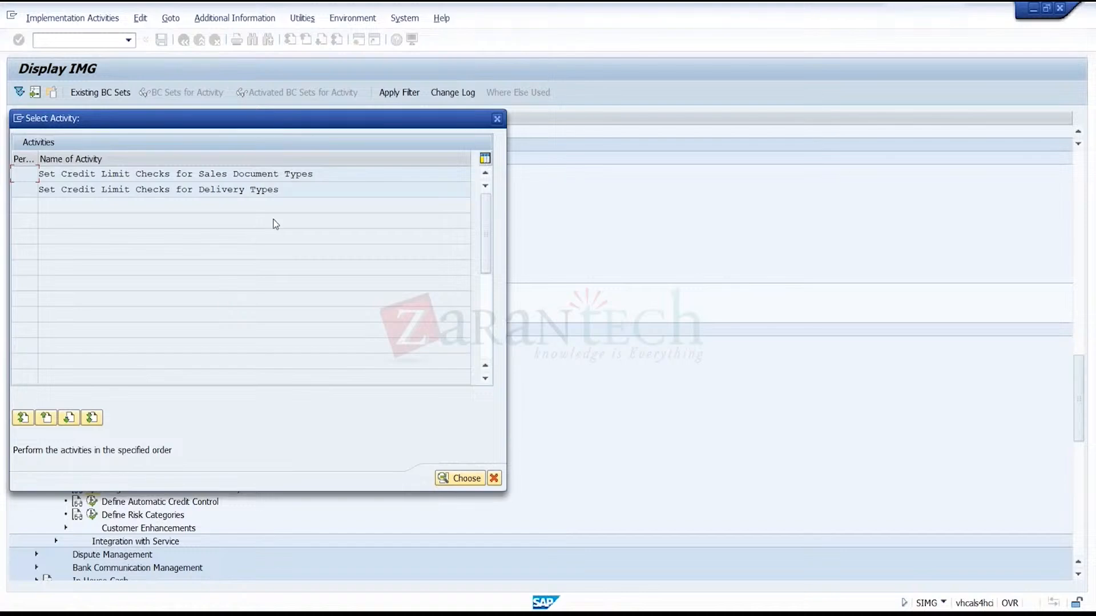
{"action": "double_click", "coordinate": [329, 180]}
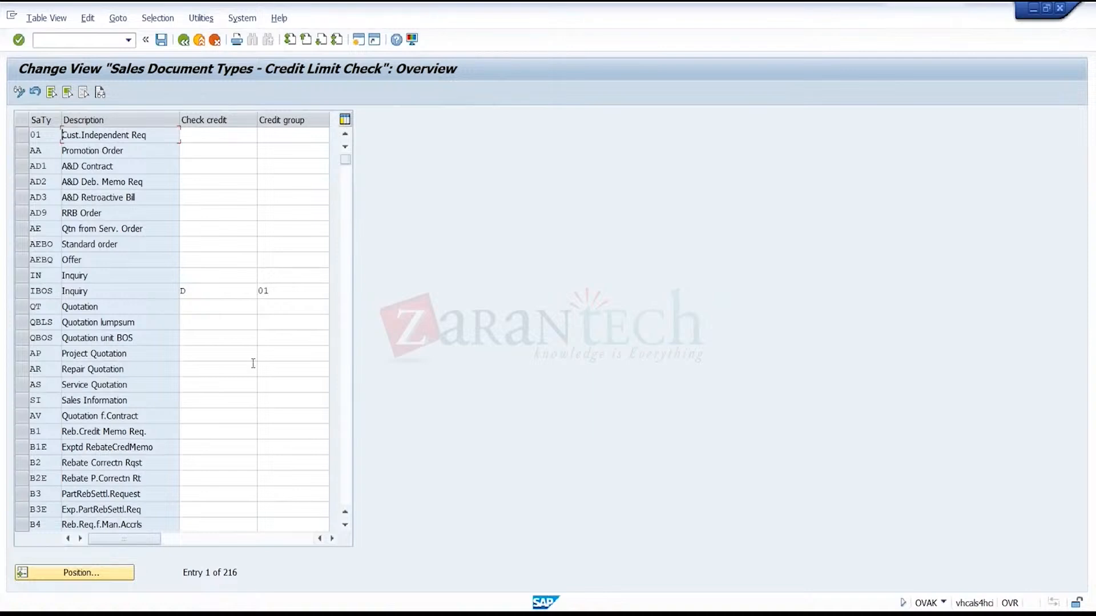
{"action": "left_click", "coordinate": [110, 573]}
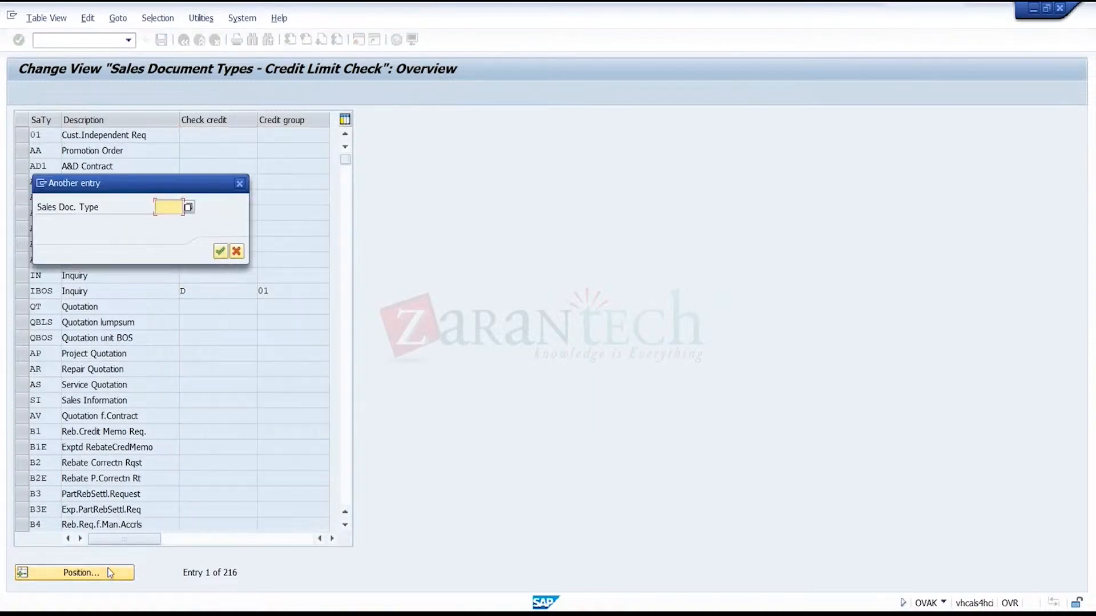
{"action": "type", "text": "OR1"}
{"action": "left_click", "coordinate": [220, 251]}
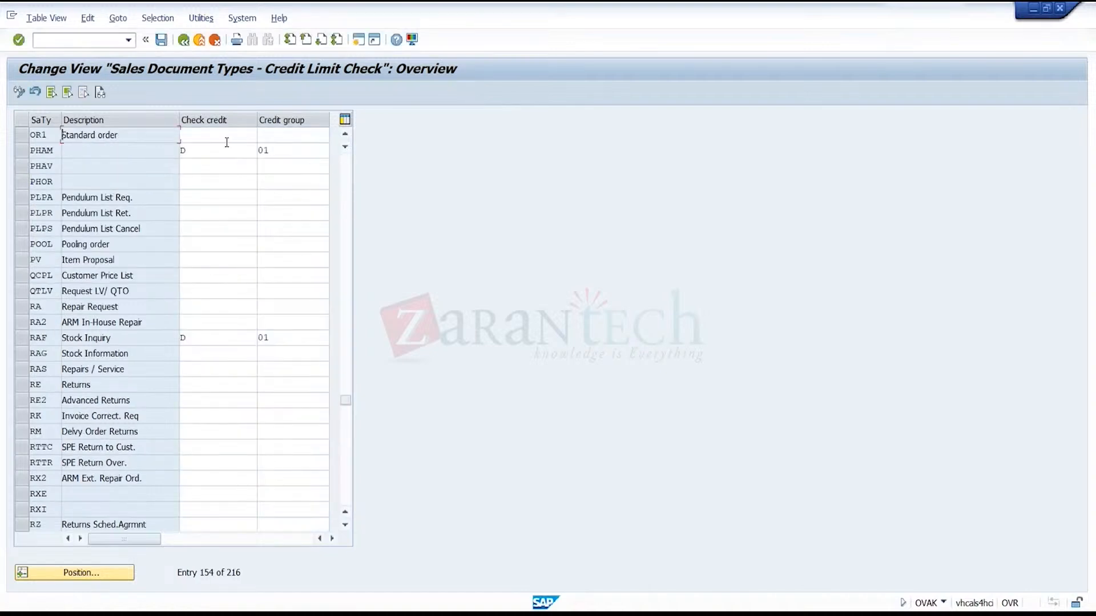
- For standard order OR1, set Check credit to D (automatic credit control) and assign credit group 01 for sales orders
{"action": "left_click", "coordinate": [227, 137]}
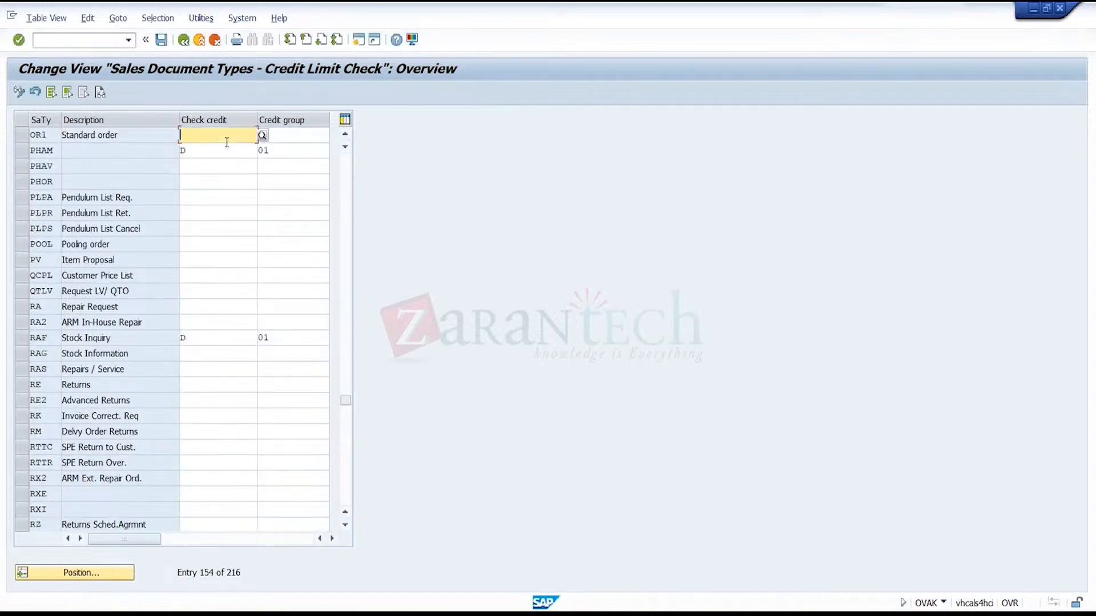
{"action": "left_click", "coordinate": [263, 136]}
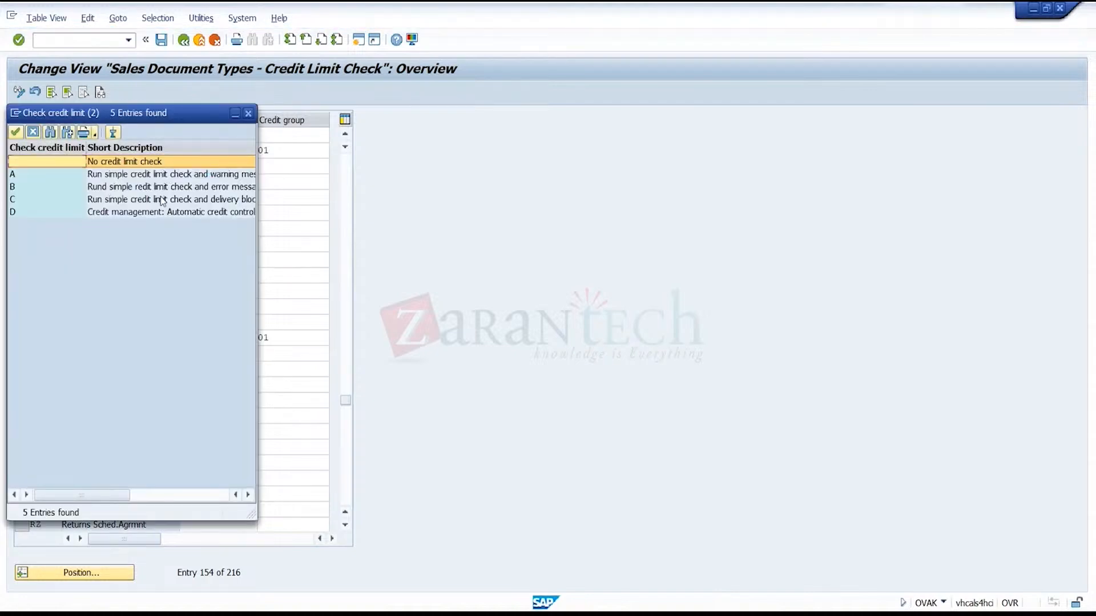
{"action": "double_click", "coordinate": [197, 212]}
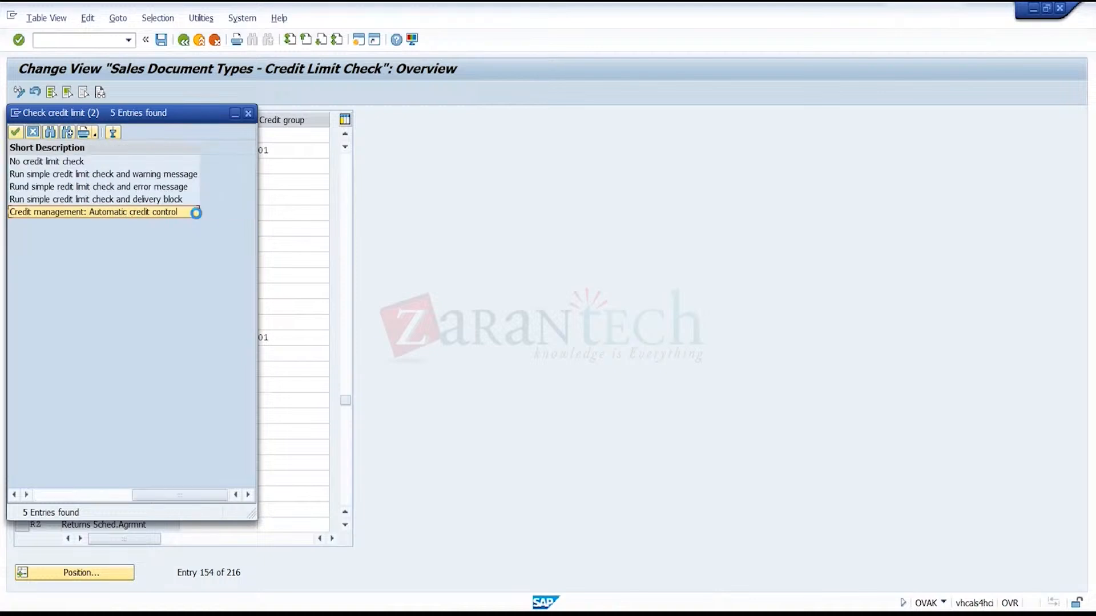
{"action": "left_click", "coordinate": [308, 136]}
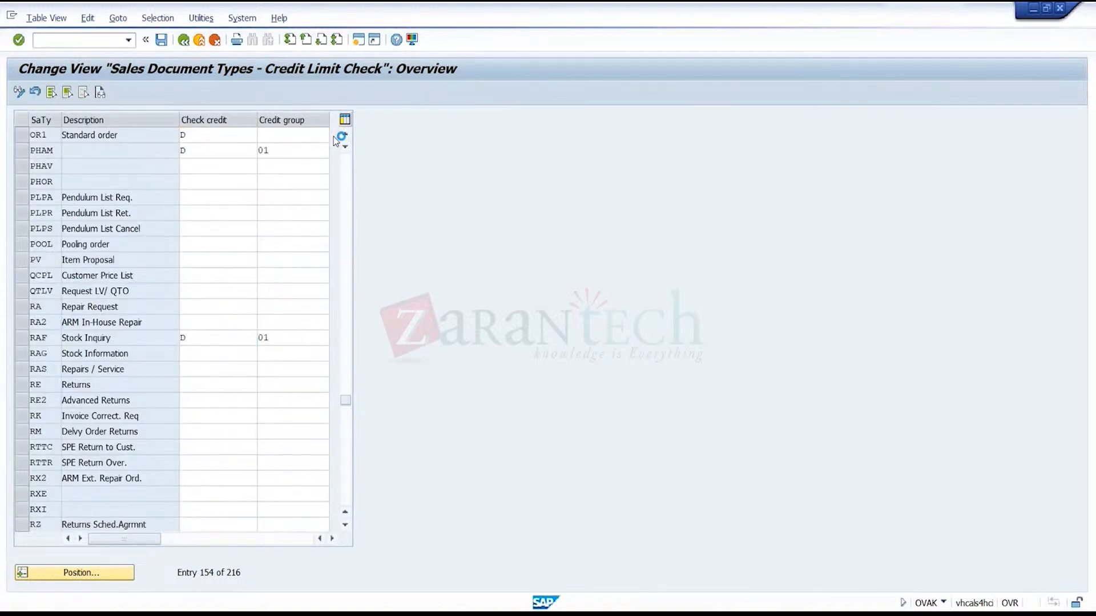
{"action": "left_click", "coordinate": [334, 135]}
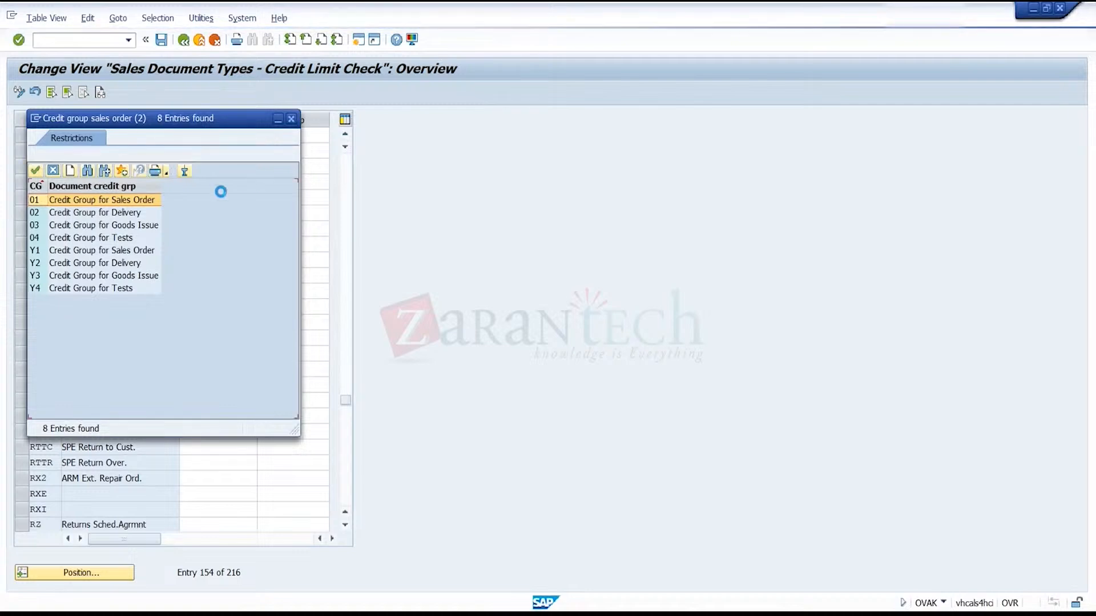
{"action": "double_click", "coordinate": [149, 201]}
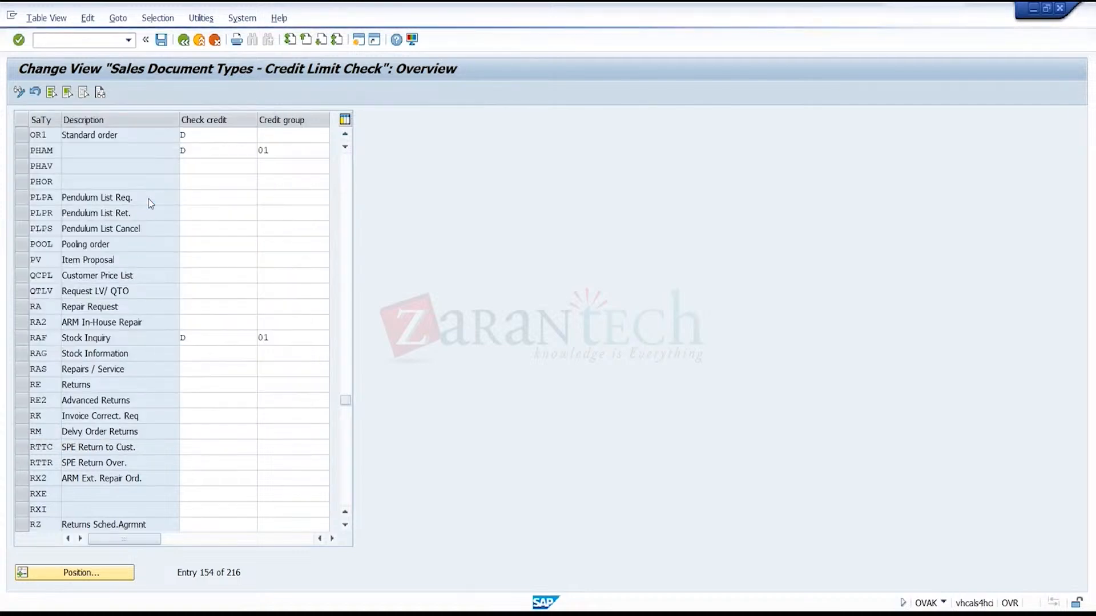
- Save the sales document type credit check in the proposed customizing request and return to the activity list
{"action": "left_click", "coordinate": [162, 41]}
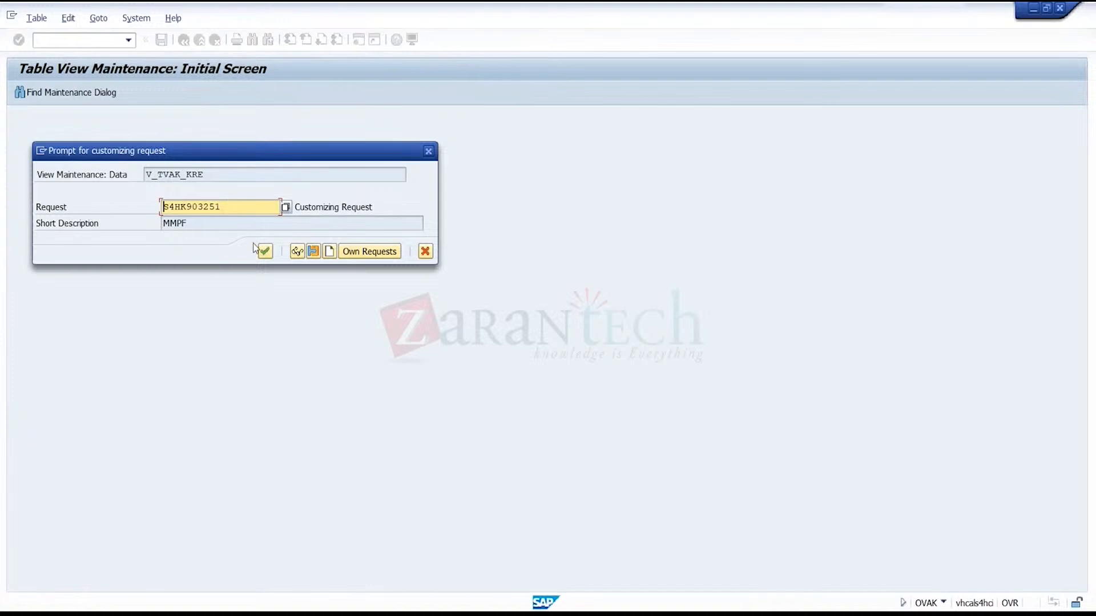
{"action": "left_click", "coordinate": [265, 252]}
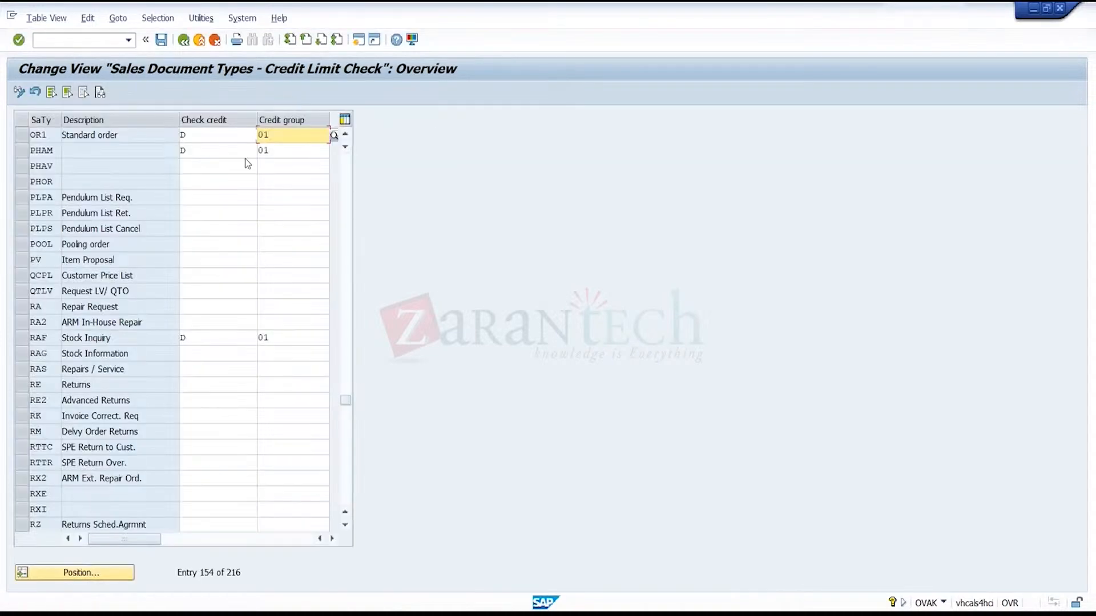
{"action": "left_click", "coordinate": [182, 41]}
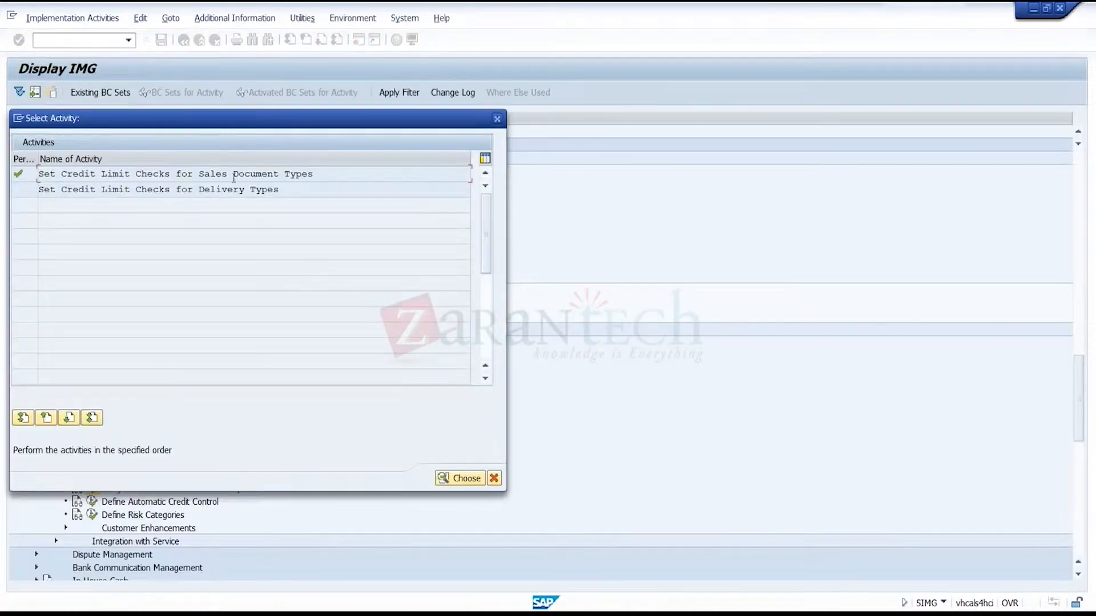
- Open Set Credit Limit Checks for Delivery Types and choose delivery credit group 02 for outbound delivery type LF
{"action": "left_click", "coordinate": [250, 192]}
{"action": "double_click", "coordinate": [251, 192]}
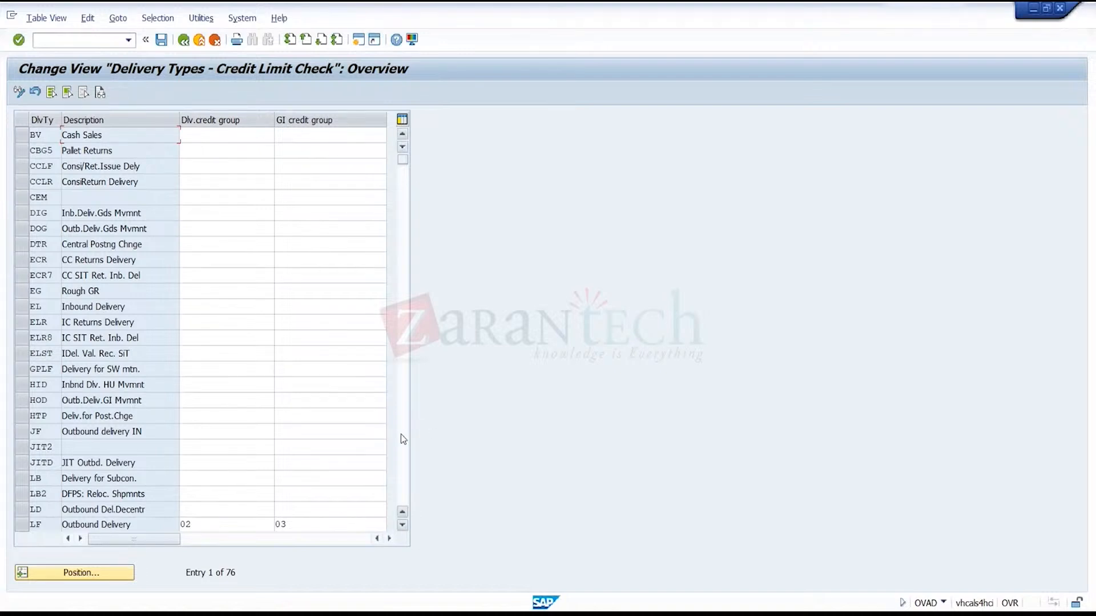
{"action": "left_click", "coordinate": [211, 524]}
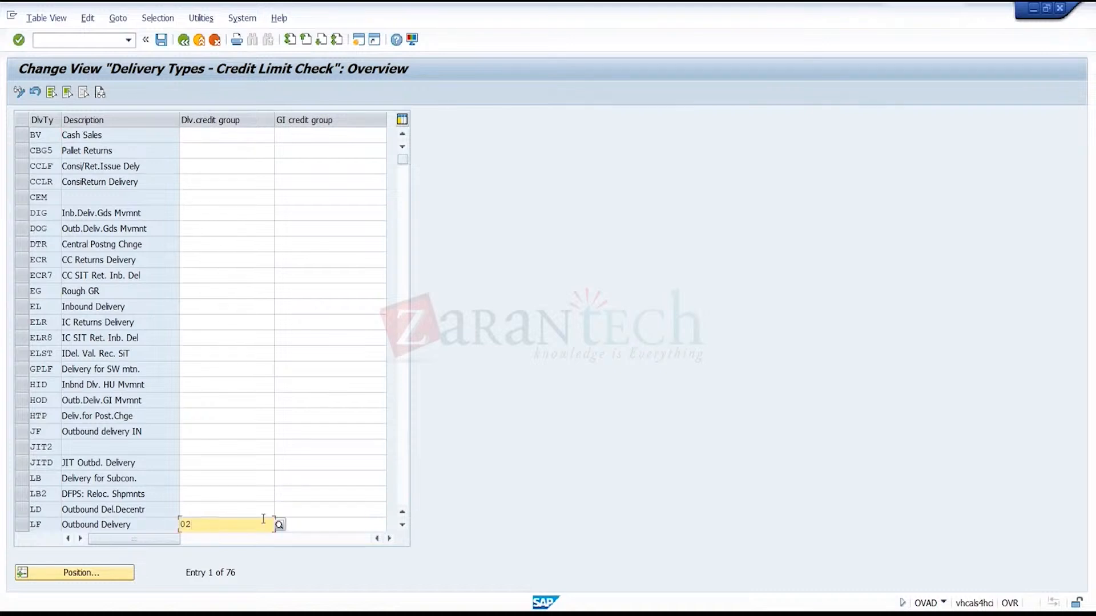
{"action": "left_click", "coordinate": [280, 524]}
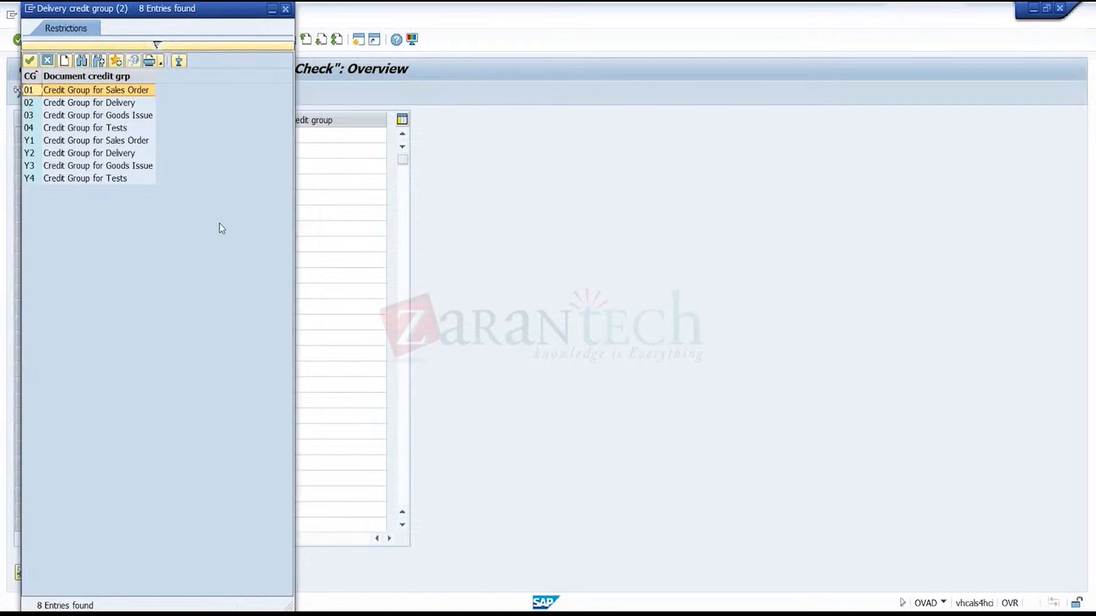
{"action": "double_click", "coordinate": [131, 104]}
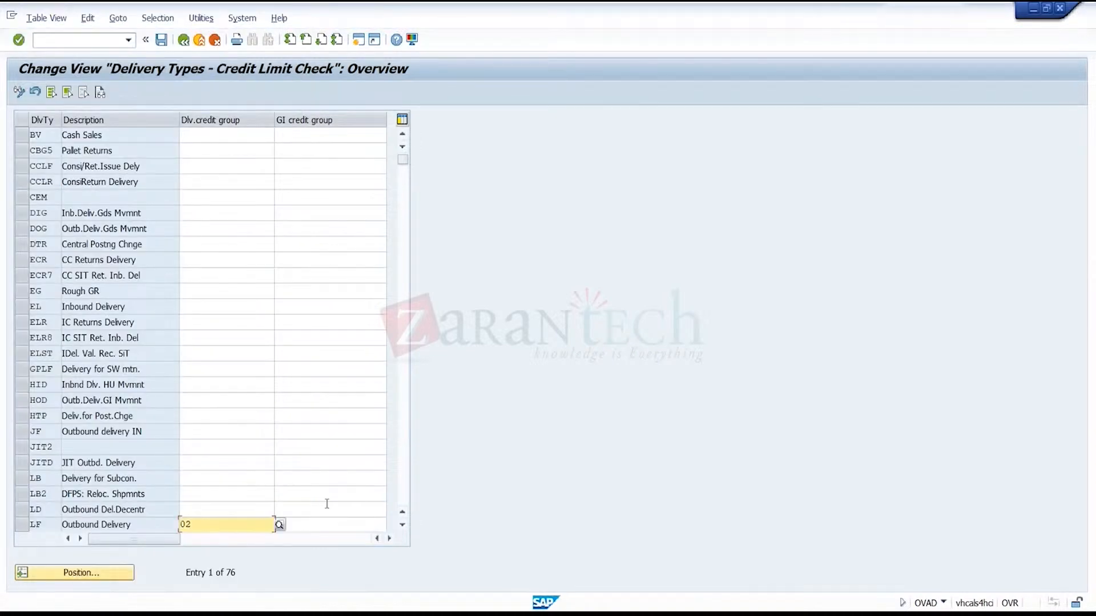
- Choose goods issue credit group 03 for outbound delivery type LF
{"action": "left_click", "coordinate": [349, 525]}
{"action": "type", "text": "03"}
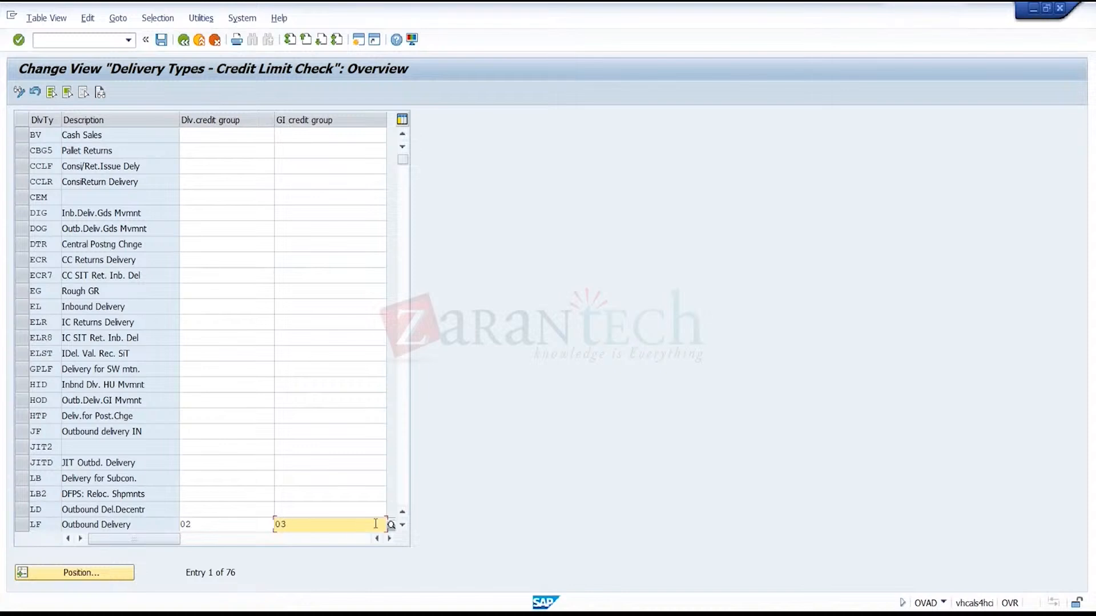
{"action": "key", "text": "Return"}
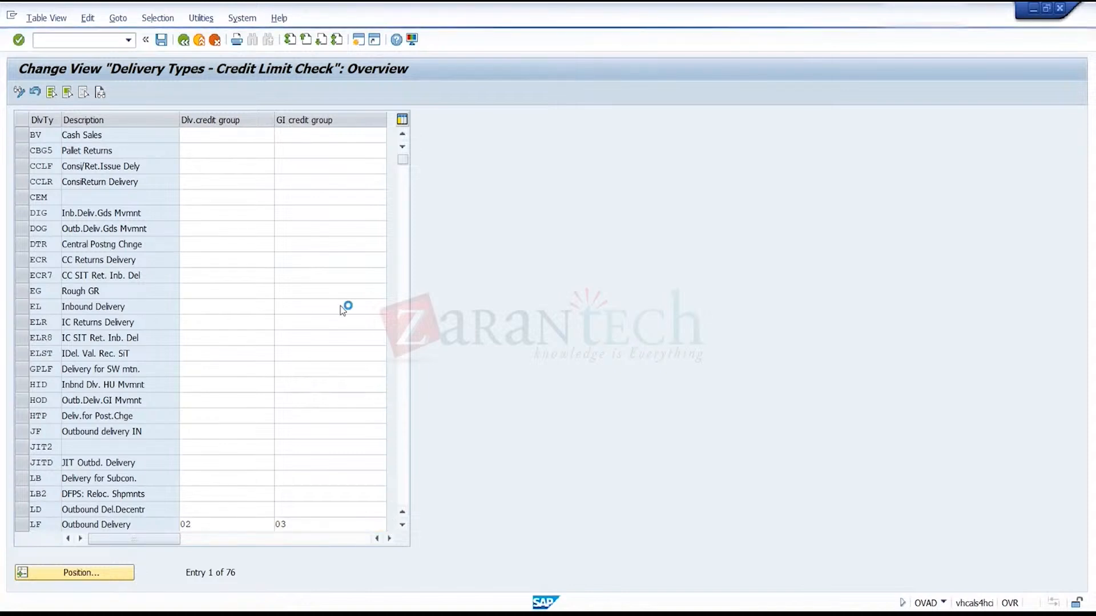
{"action": "key", "text": "F4"}
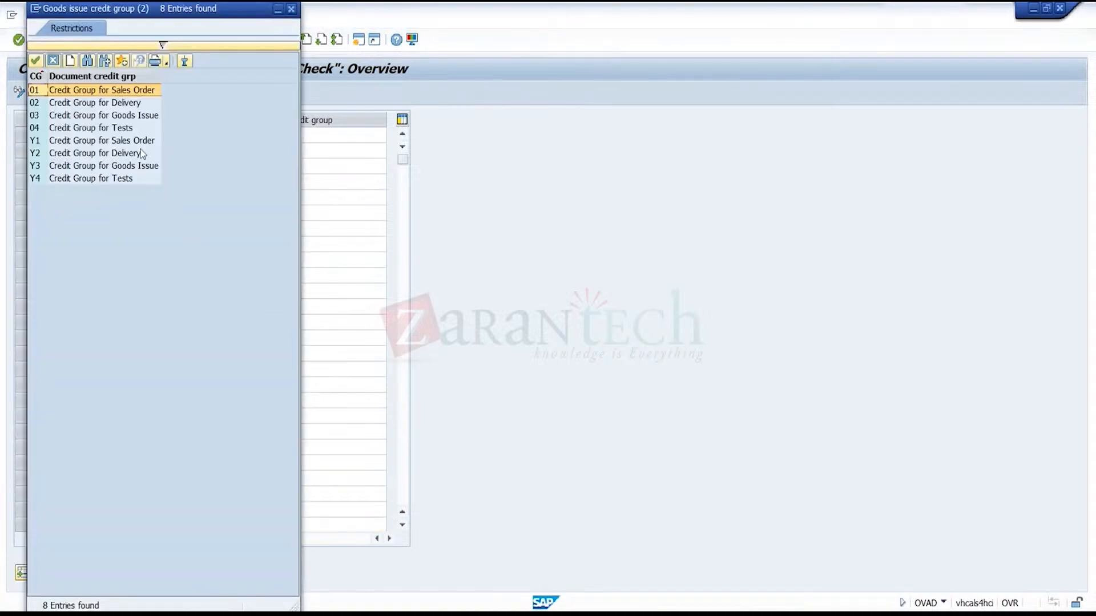
{"action": "left_click", "coordinate": [142, 116]}
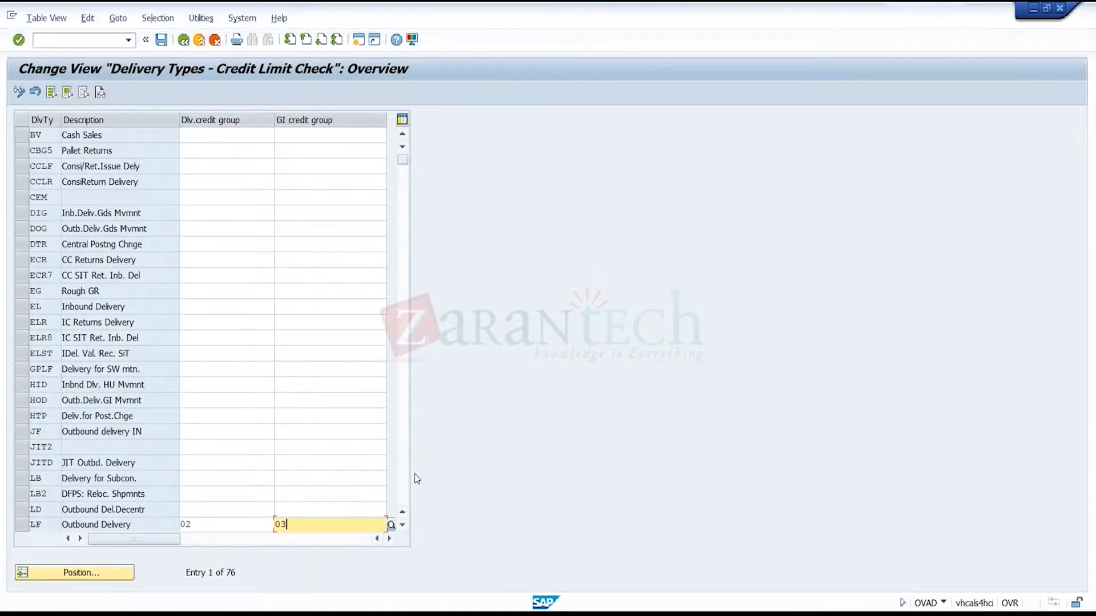
- Exit the delivery type credit checks without saving and close the activity list
{"action": "left_click", "coordinate": [199, 40]}
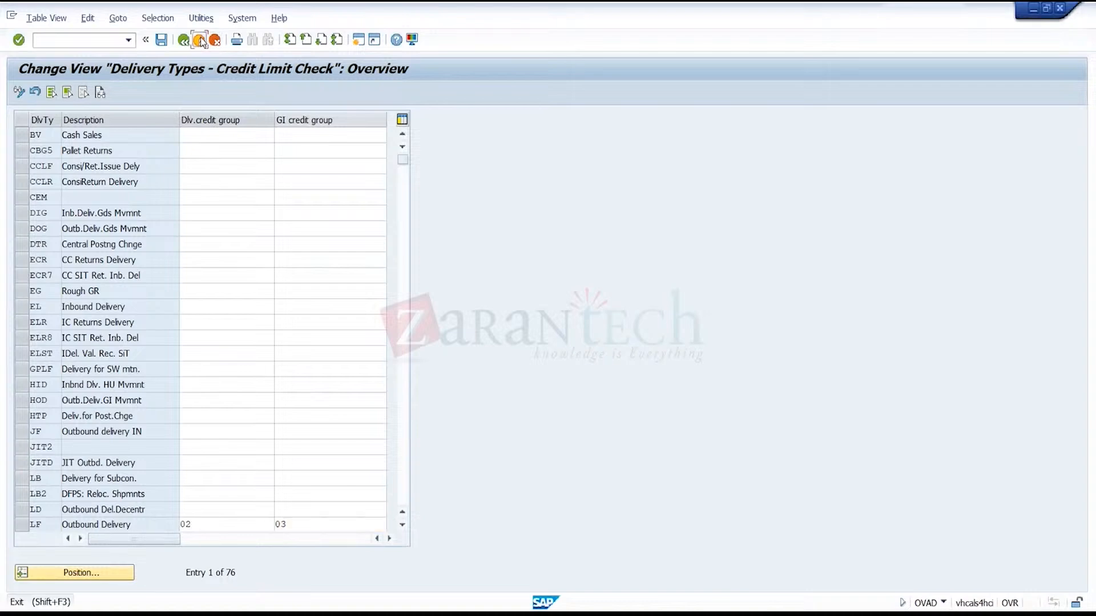
{"action": "left_click", "coordinate": [286, 272]}
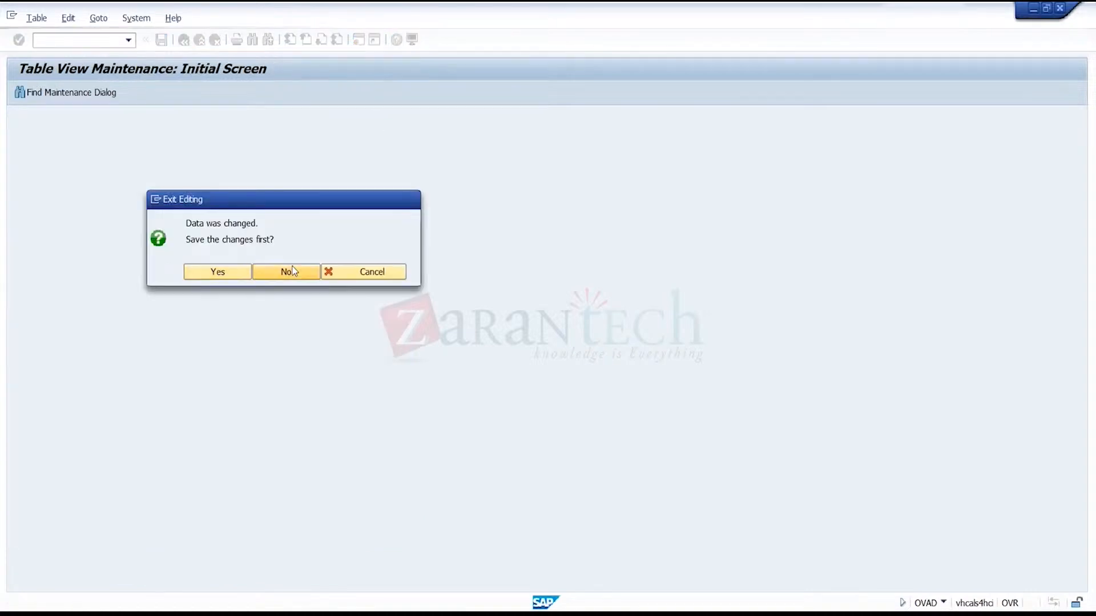
{"action": "left_click", "coordinate": [495, 478]}
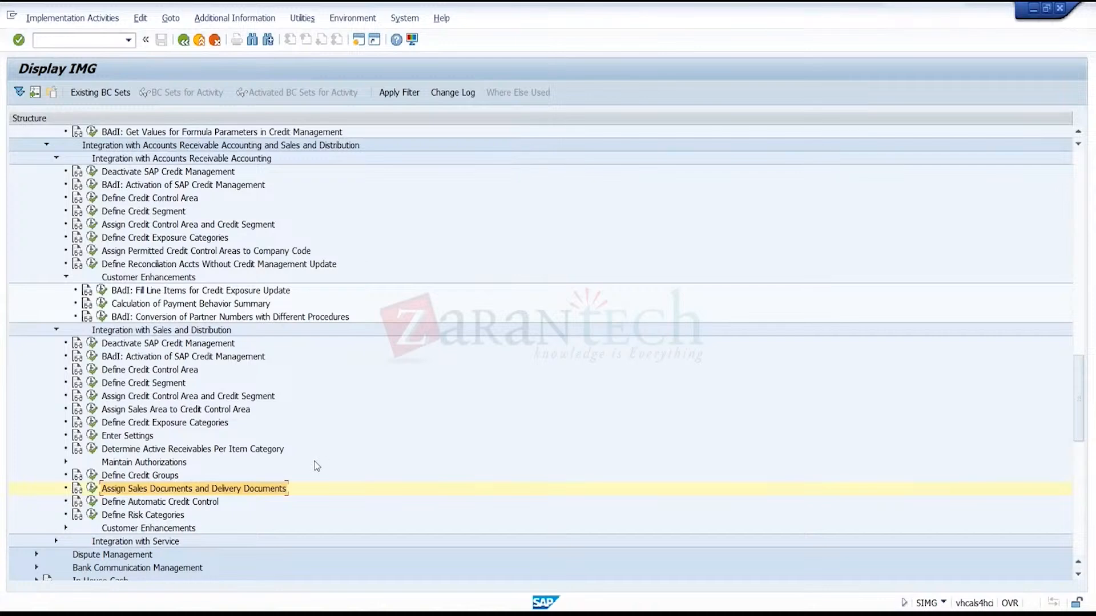
- Open Define Automatic Credit Control and review the High Risk Deliveries and High Risk Goods Issue entries of credit control area 0001
{"action": "left_click", "coordinate": [187, 504]}
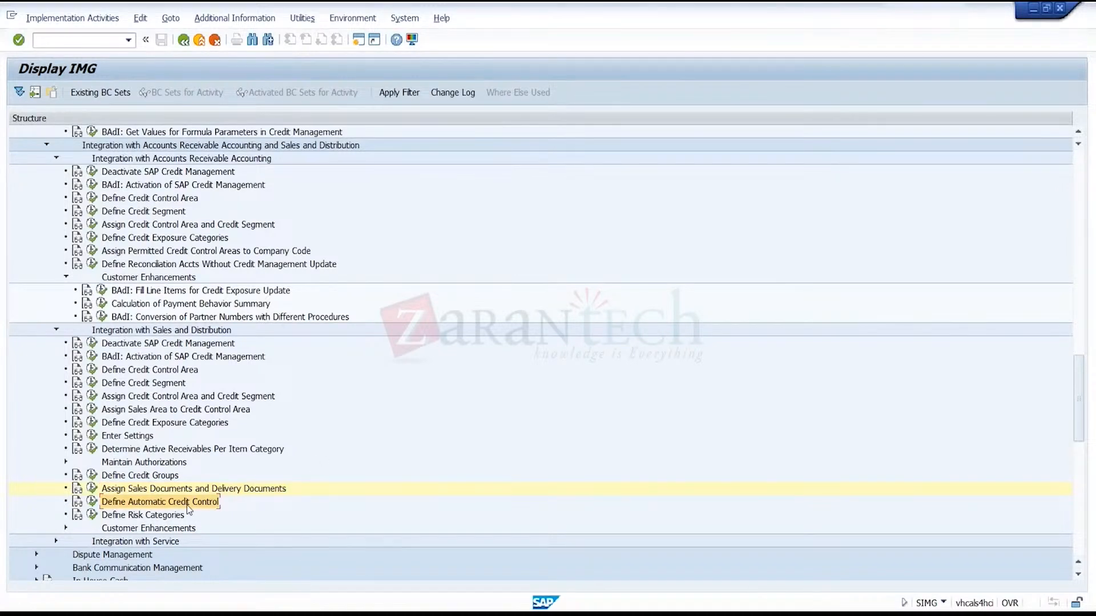
{"action": "left_click", "coordinate": [93, 503]}
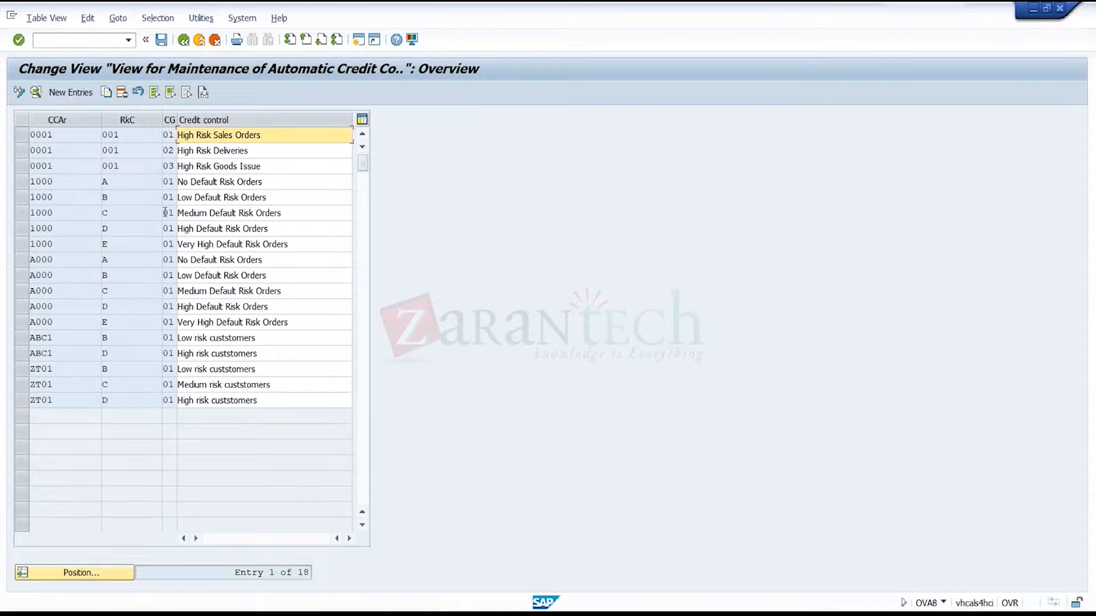
{"action": "left_click", "coordinate": [279, 150]}
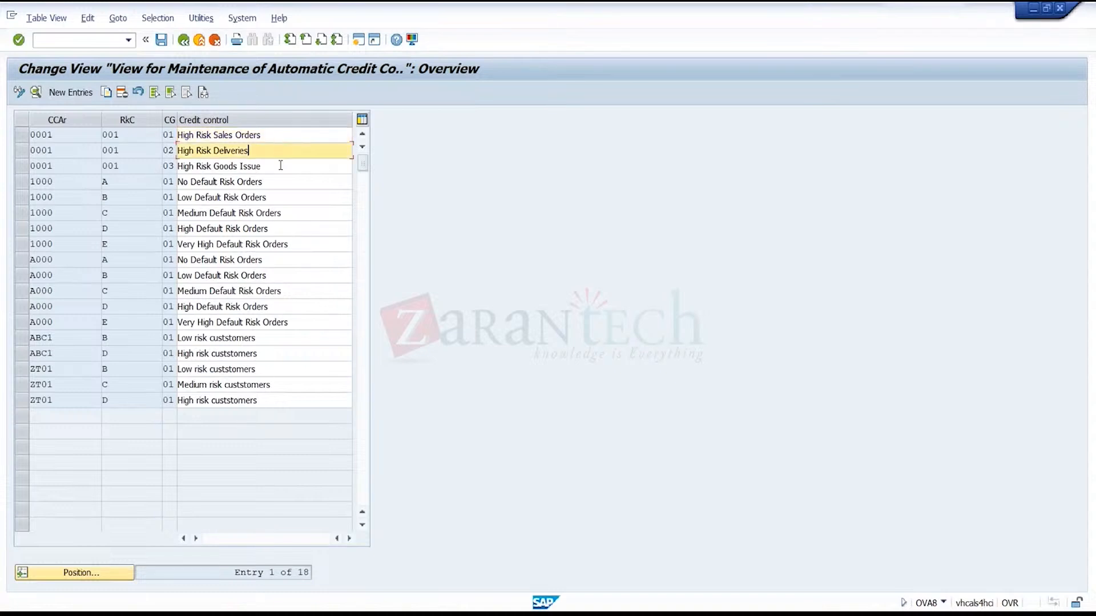
{"action": "left_click", "coordinate": [279, 166]}
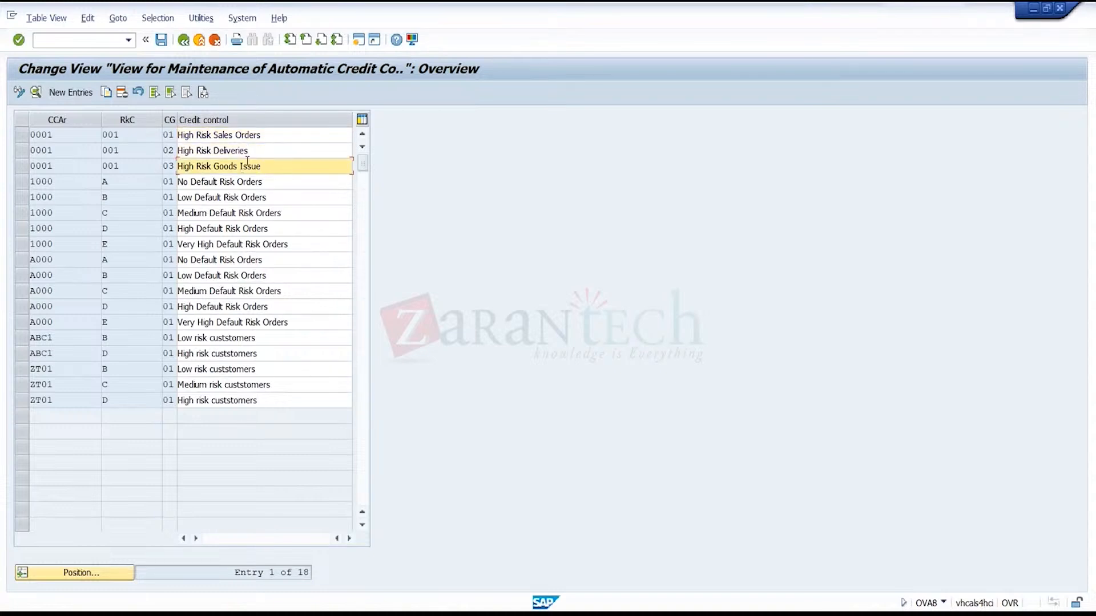
- Start a new automatic credit control entry and choose credit control area TRGC
{"action": "left_click", "coordinate": [73, 94]}
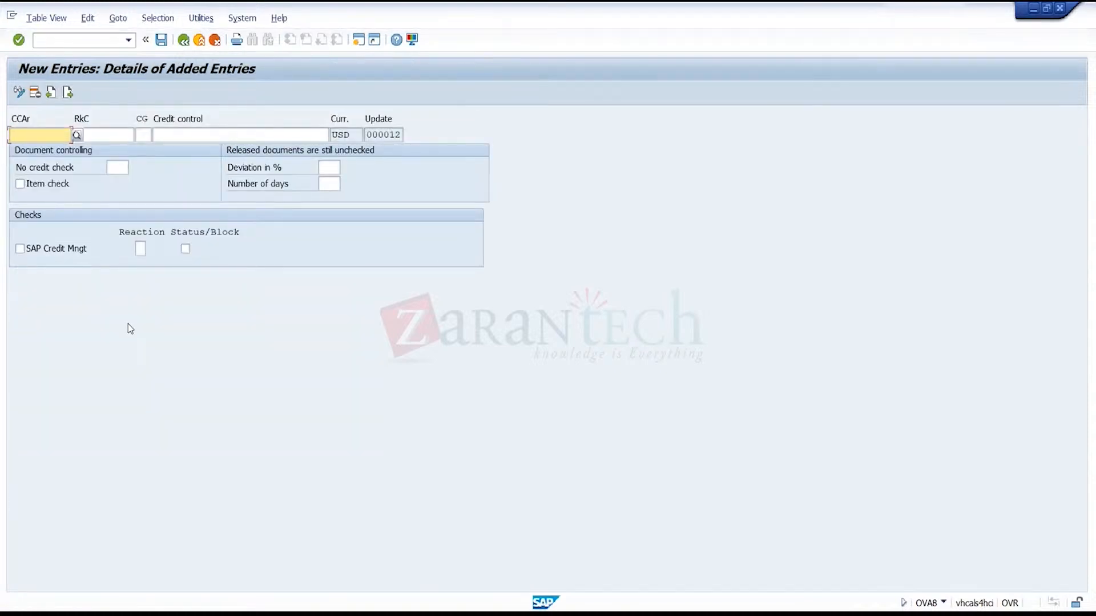
{"action": "left_click", "coordinate": [76, 135]}
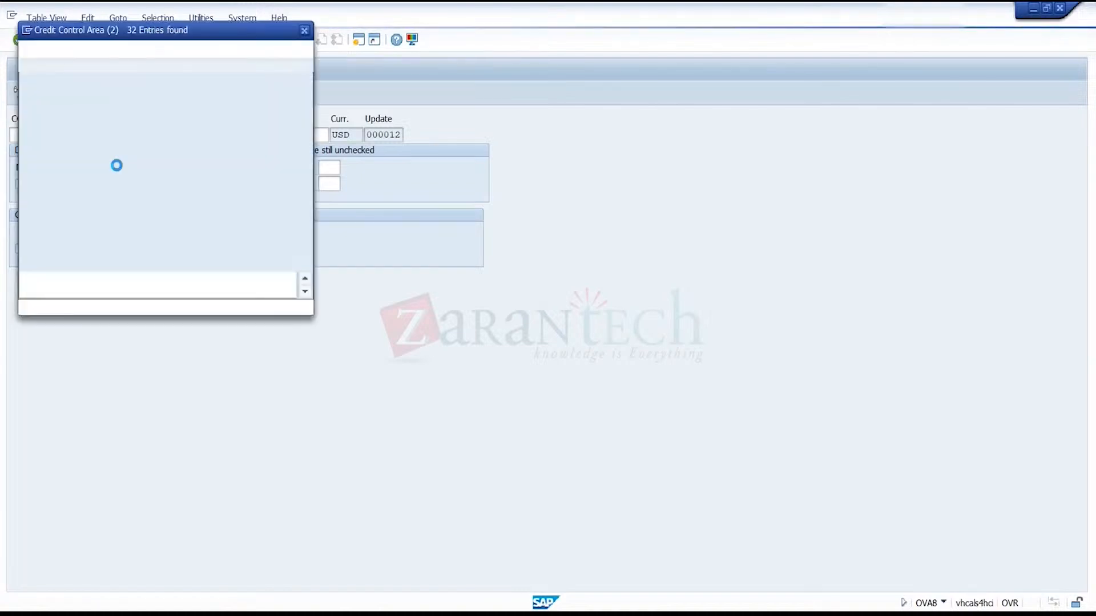
{"action": "left_click", "coordinate": [305, 261]}
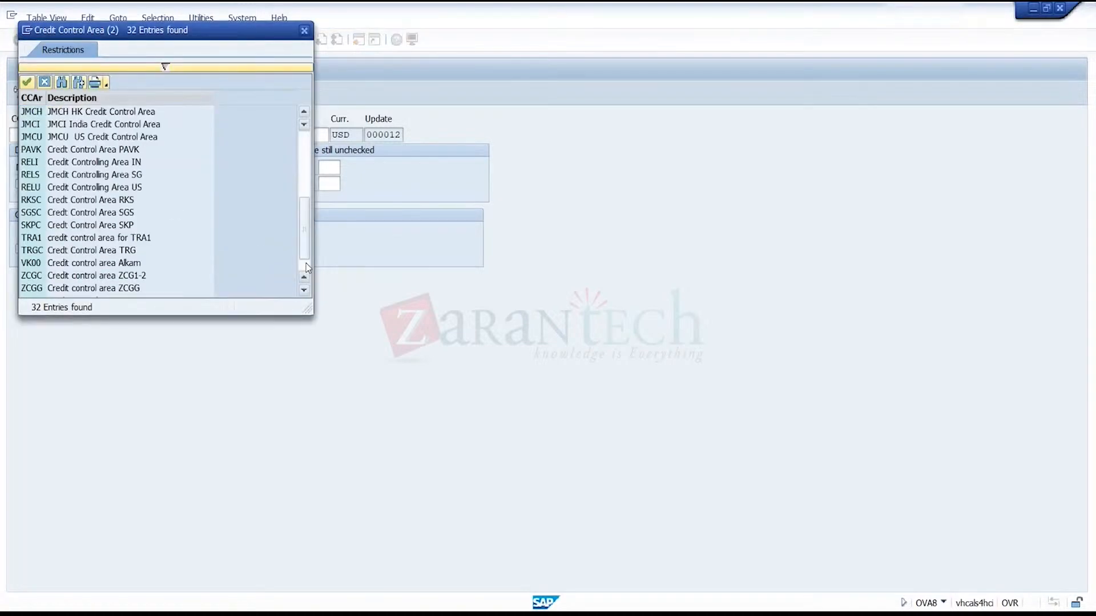
{"action": "double_click", "coordinate": [131, 249]}
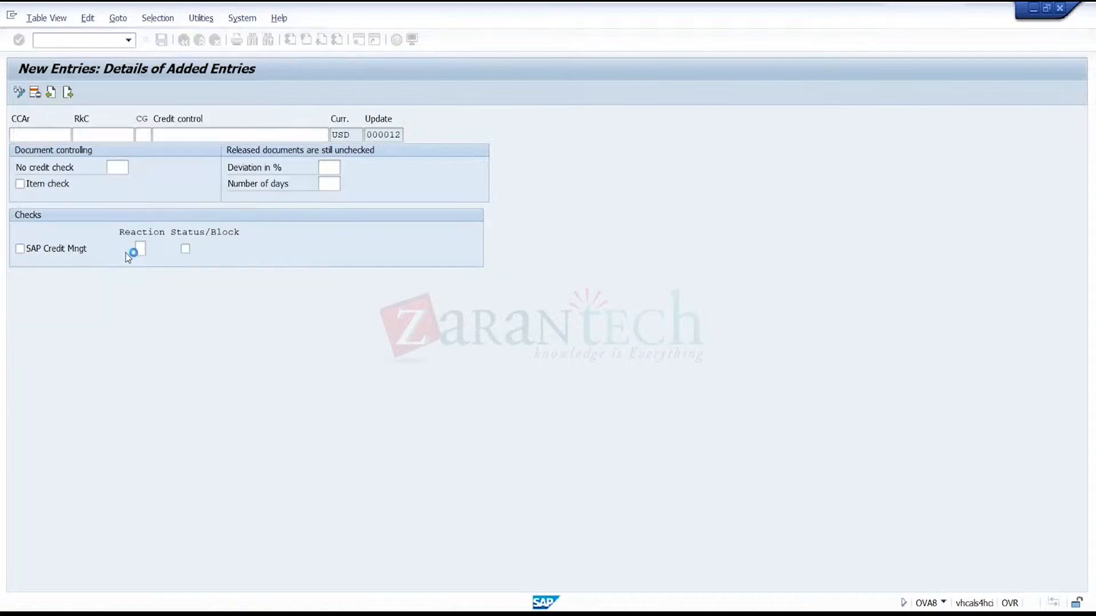
- Review the list of risk categories available for the new entry and close it without choosing one
{"action": "left_click", "coordinate": [120, 137]}
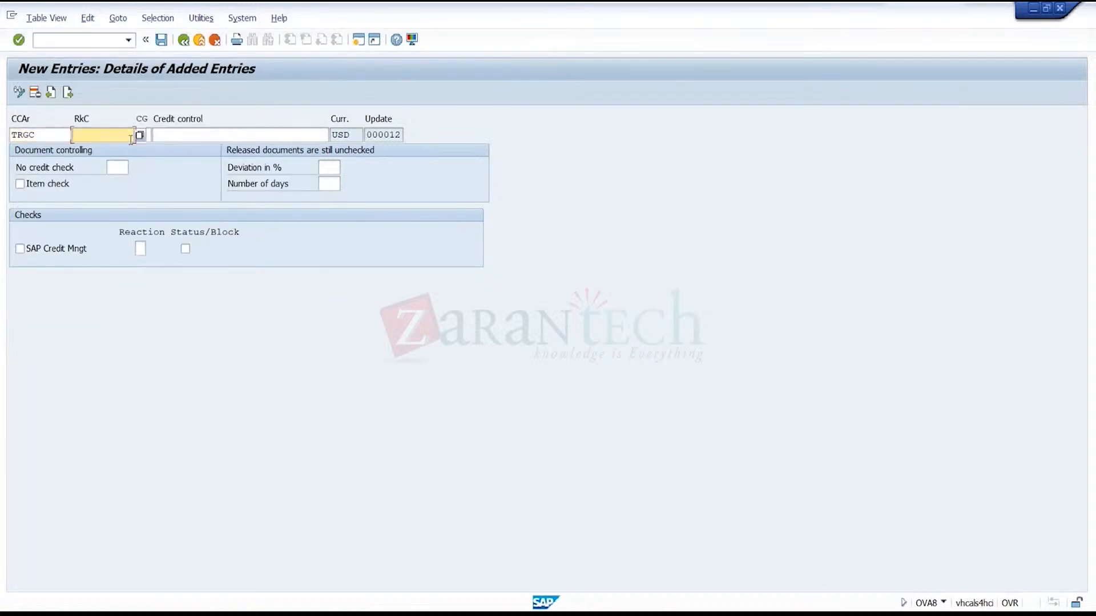
{"action": "left_click", "coordinate": [139, 138]}
{"action": "key", "text": "F4"}
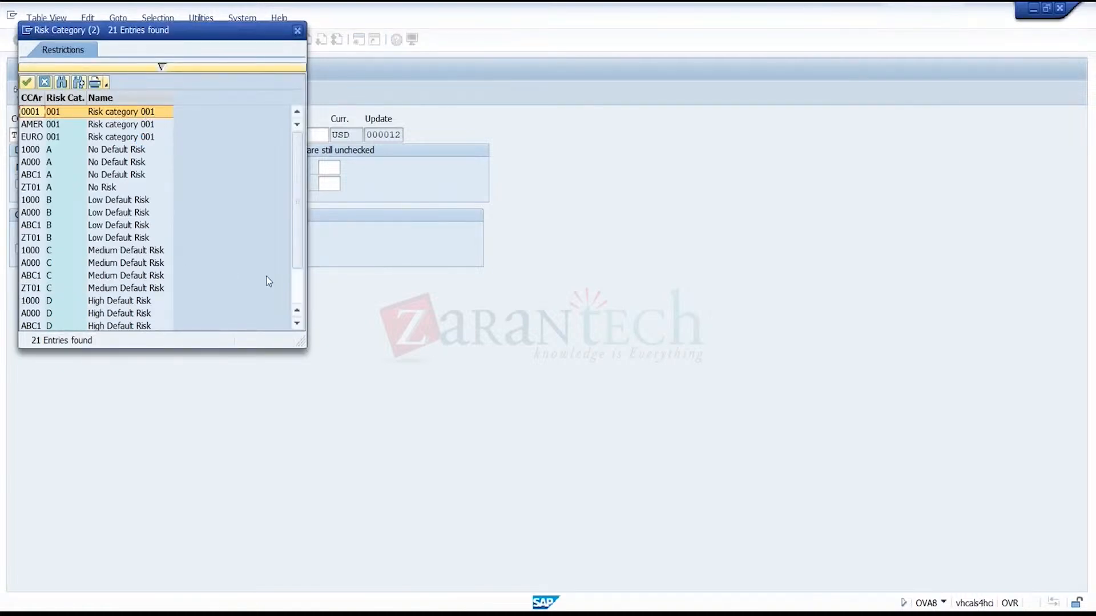
{"action": "left_click", "coordinate": [299, 292]}
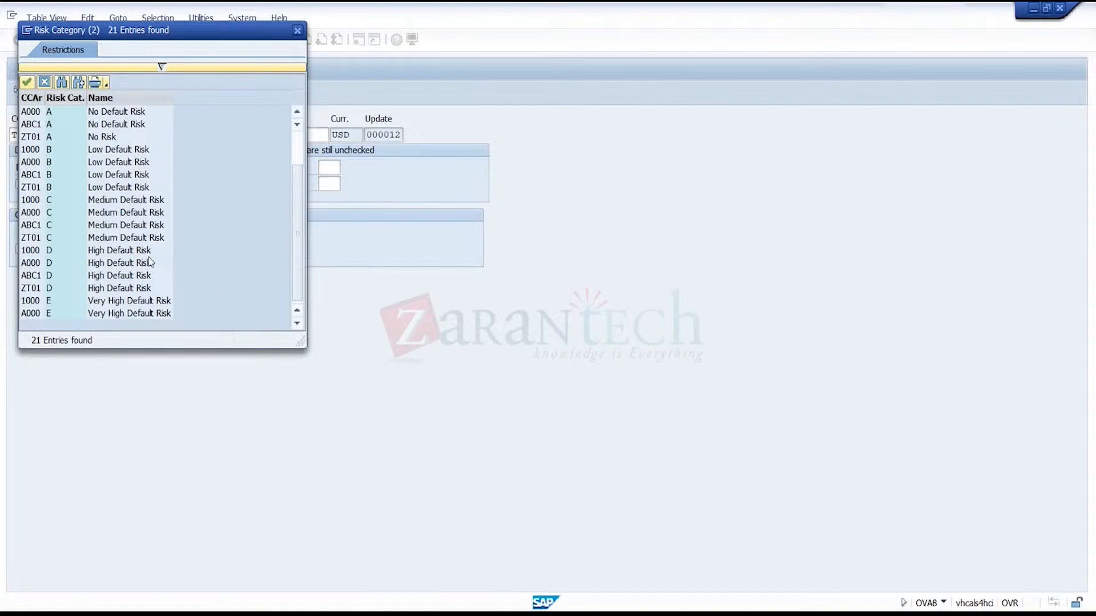
{"action": "left_click", "coordinate": [298, 155]}
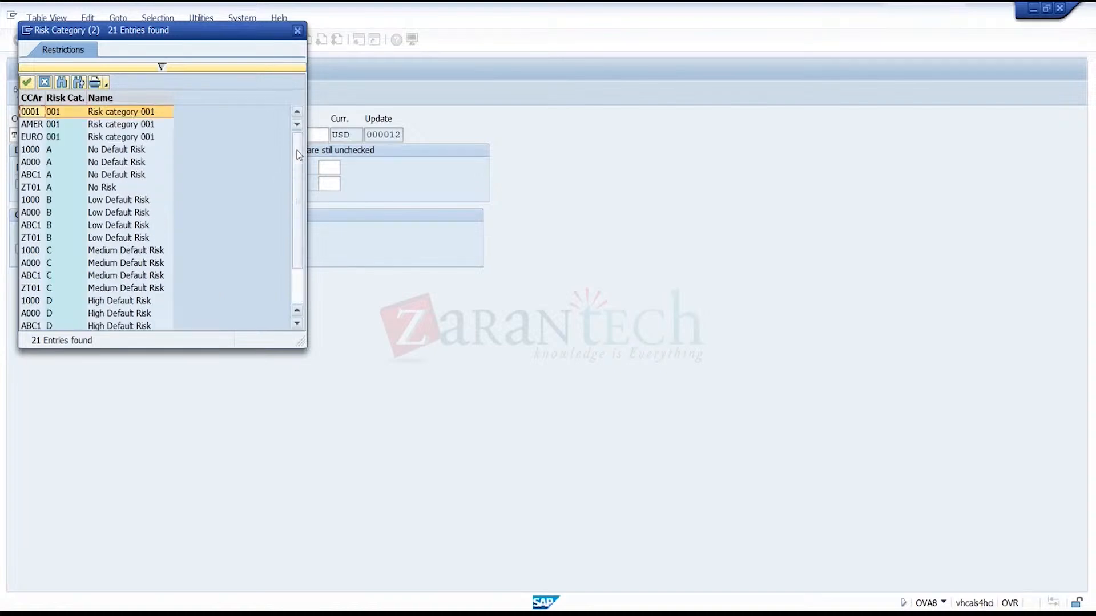
{"action": "left_click", "coordinate": [45, 82]}
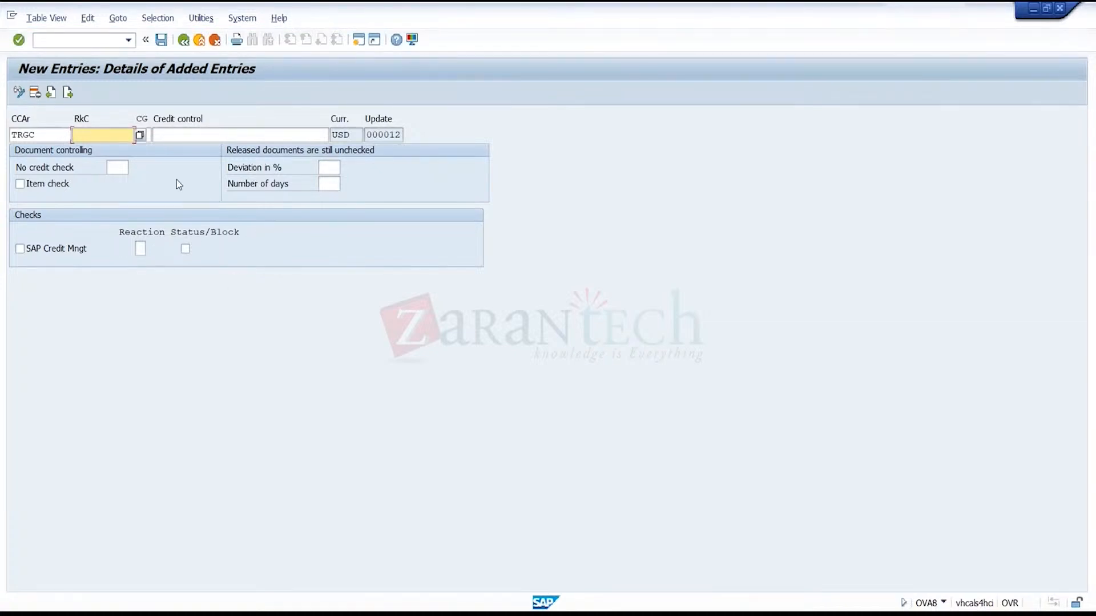
- Exit the new automatic credit control entry without saving
{"action": "left_click", "coordinate": [152, 128]}
{"action": "left_click", "coordinate": [127, 129]}
{"action": "left_click", "coordinate": [200, 41]}
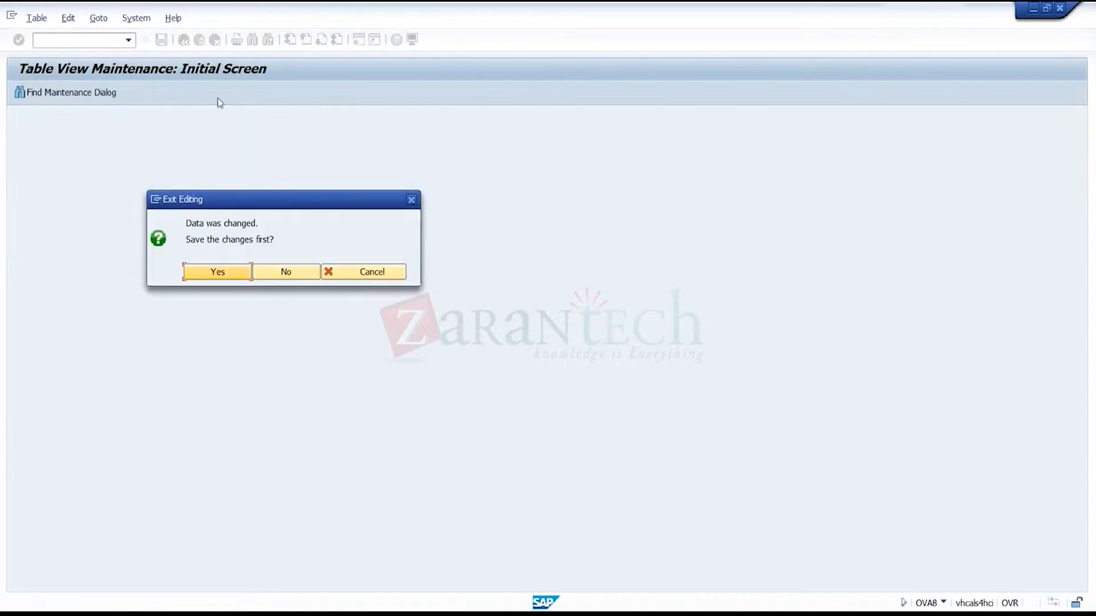
{"action": "left_click", "coordinate": [276, 277]}
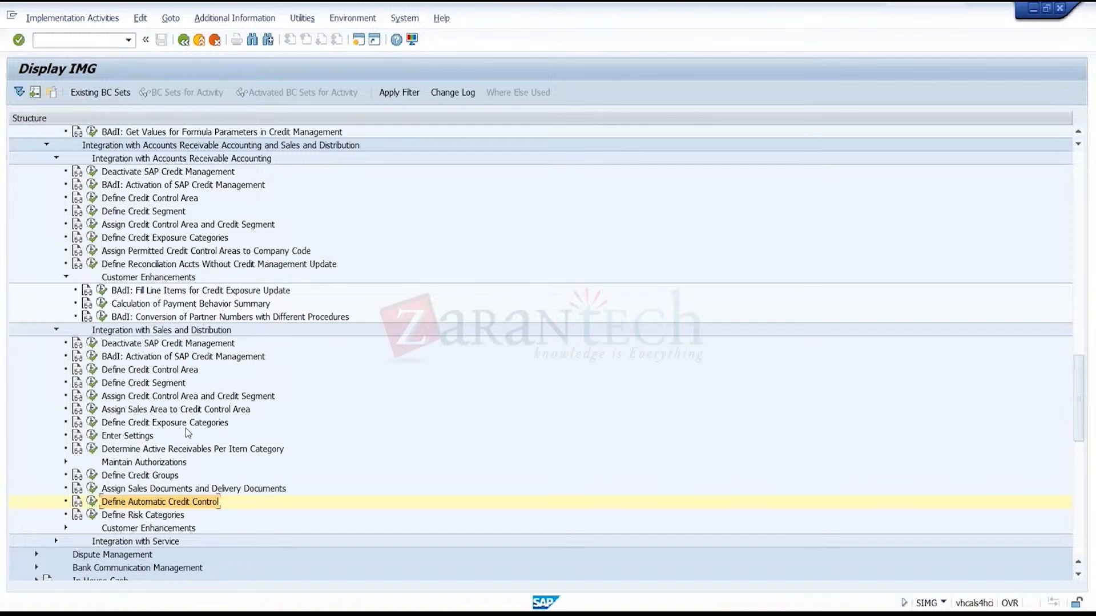
- Open the High Risk Sales Orders entry in Define Automatic Credit Control, review the available risk categories and return to the IMG
{"action": "left_click", "coordinate": [91, 502]}
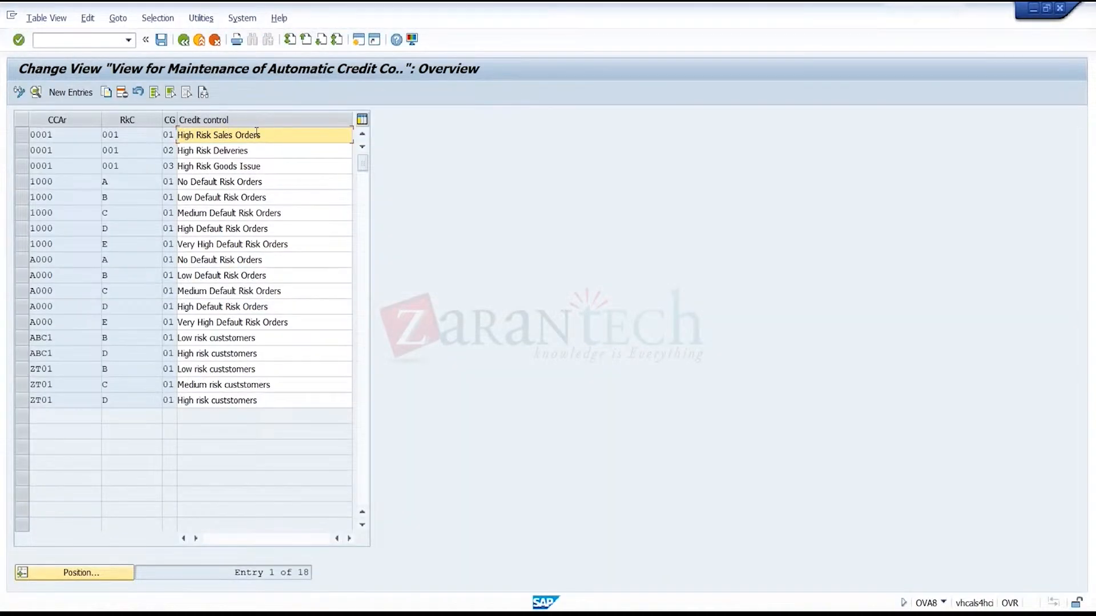
{"action": "double_click", "coordinate": [257, 137]}
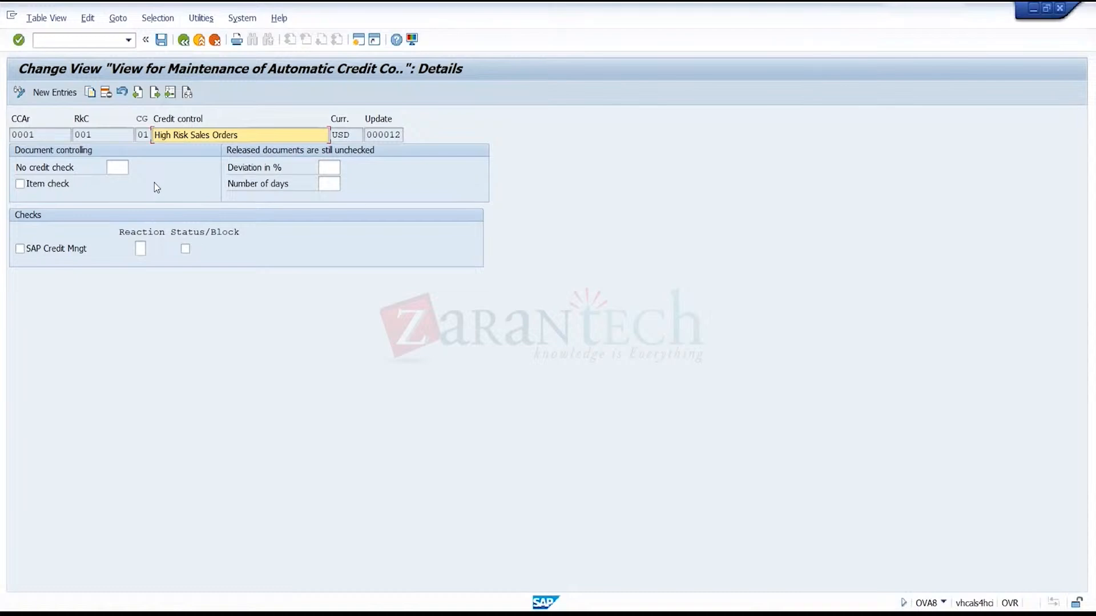
{"action": "left_click", "coordinate": [115, 137]}
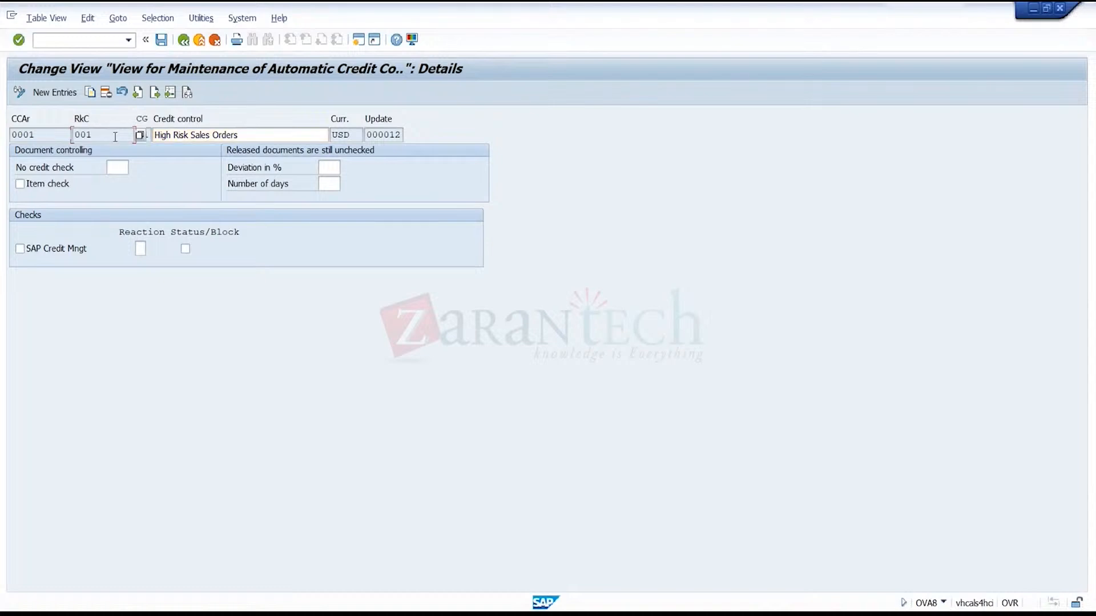
{"action": "left_click", "coordinate": [135, 135]}
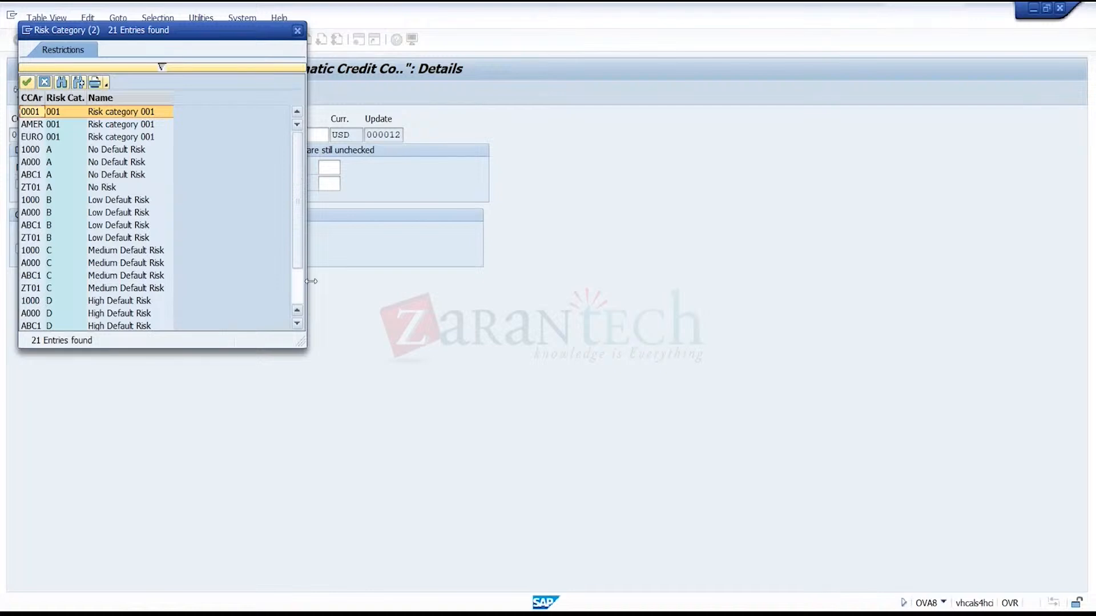
{"action": "left_click", "coordinate": [299, 295]}
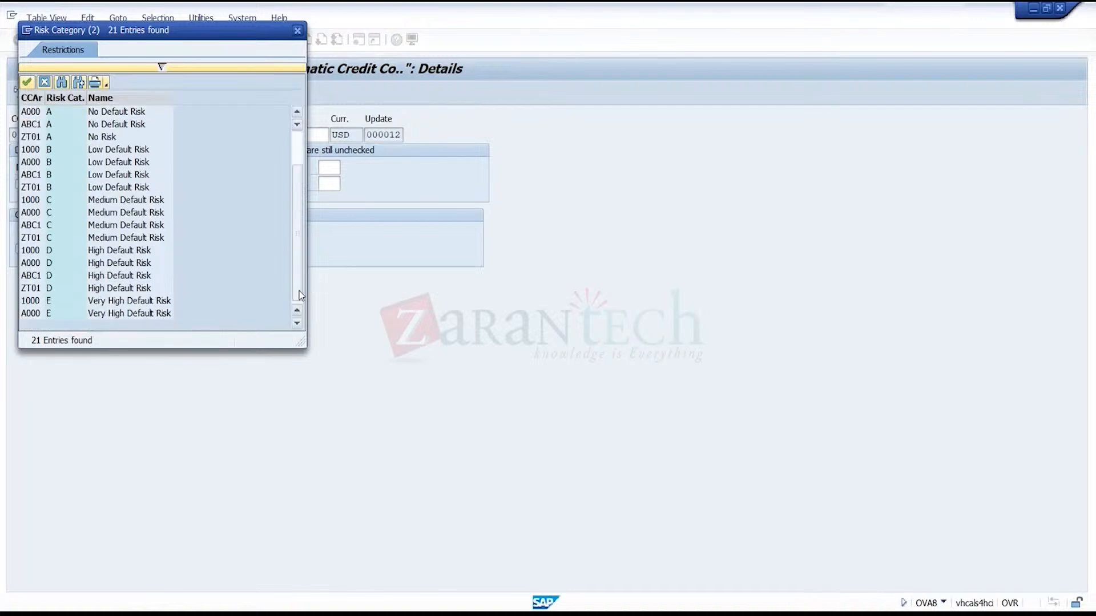
{"action": "left_click", "coordinate": [297, 30]}
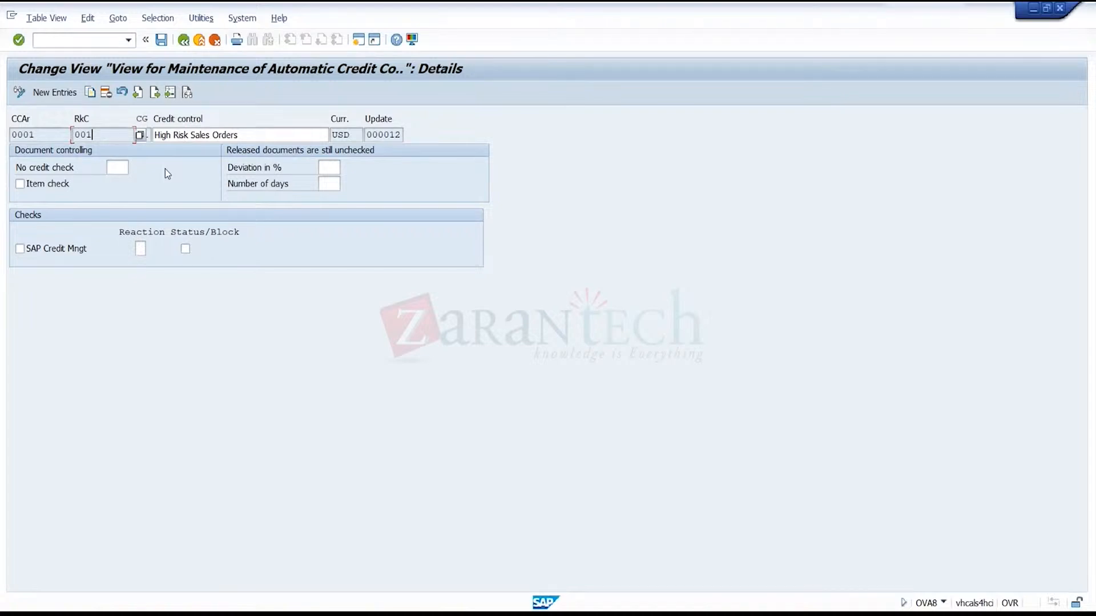
{"action": "left_click", "coordinate": [184, 40]}
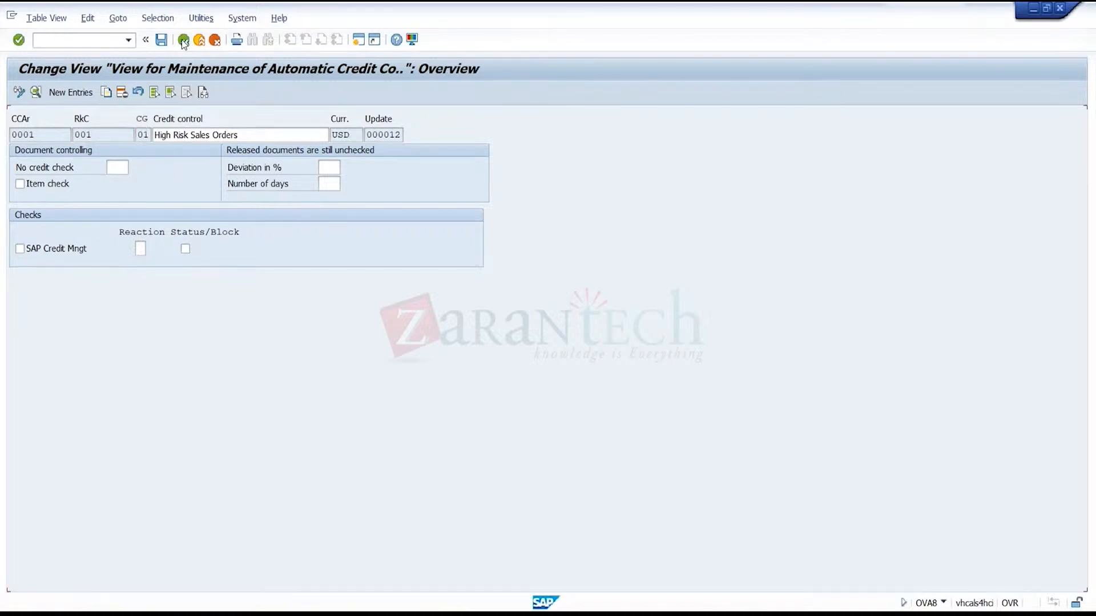
{"action": "left_click", "coordinate": [183, 40]}
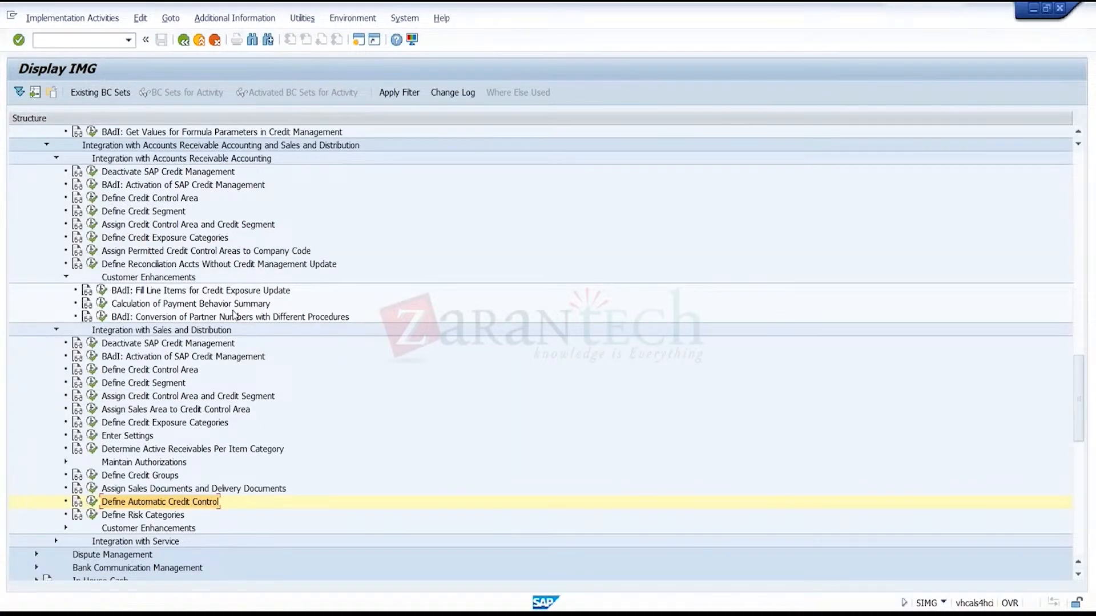
- Look through the automatic credit control overview and the Define Risk Categories overview, returning to the IMG after each
{"action": "left_click", "coordinate": [90, 504]}
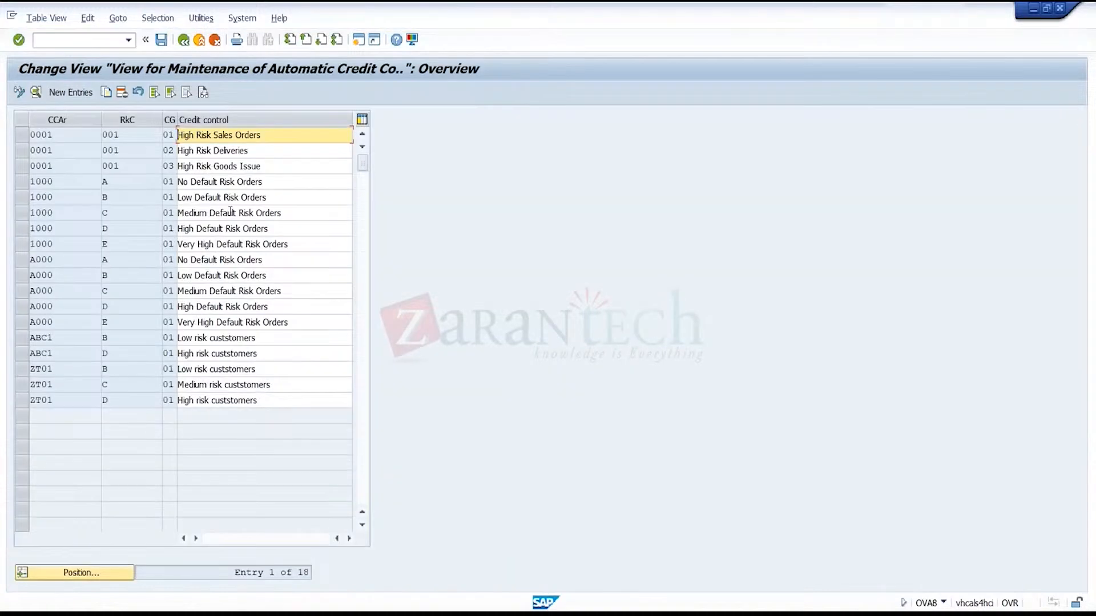
{"action": "left_click", "coordinate": [183, 39]}
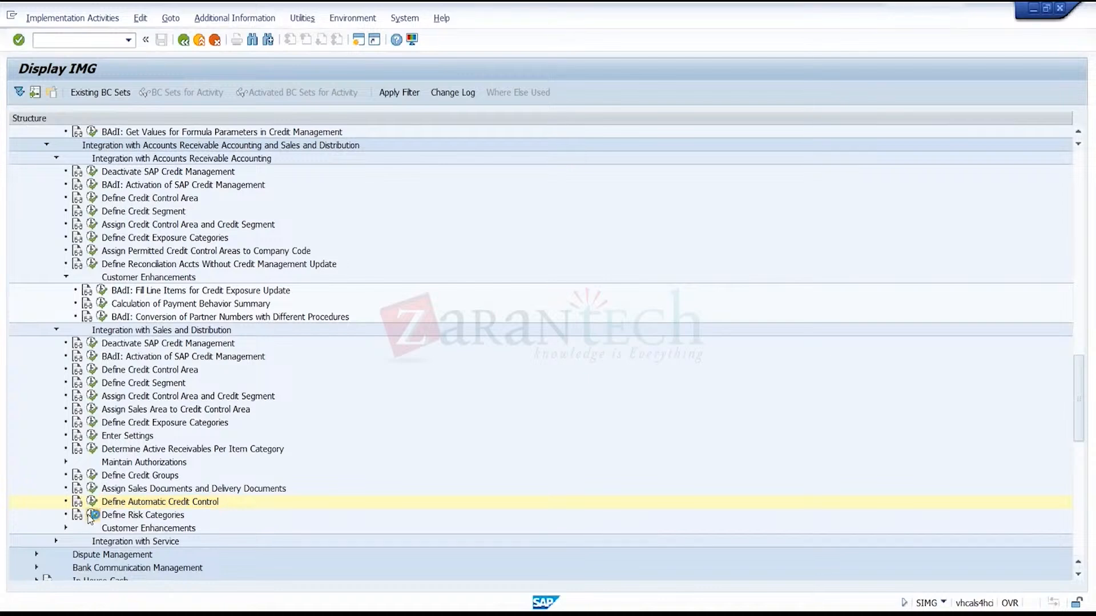
{"action": "left_click", "coordinate": [92, 515]}
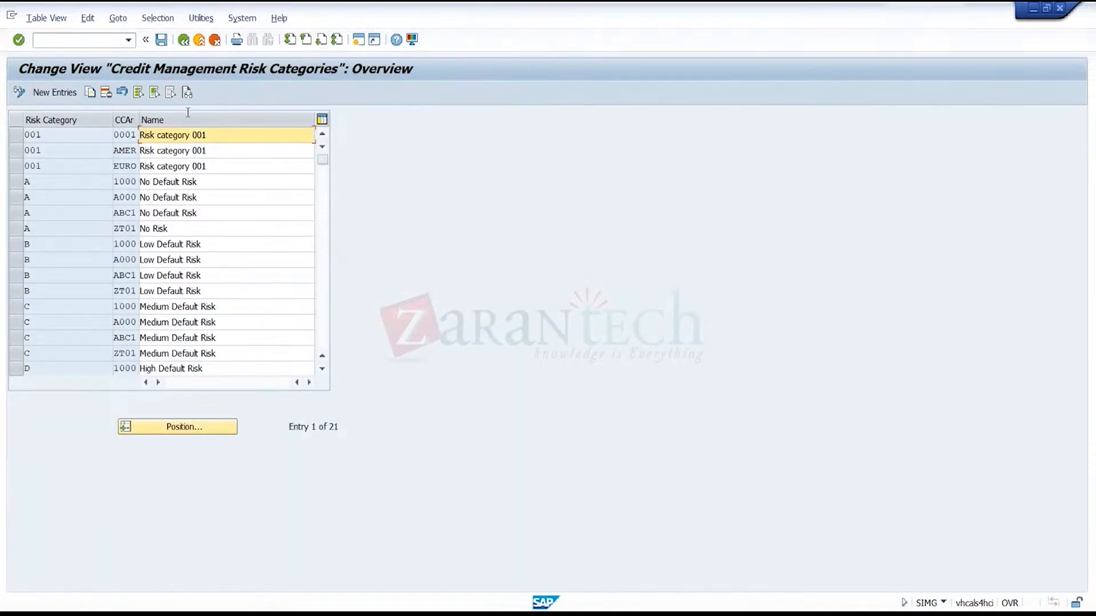
{"action": "left_click", "coordinate": [183, 39]}
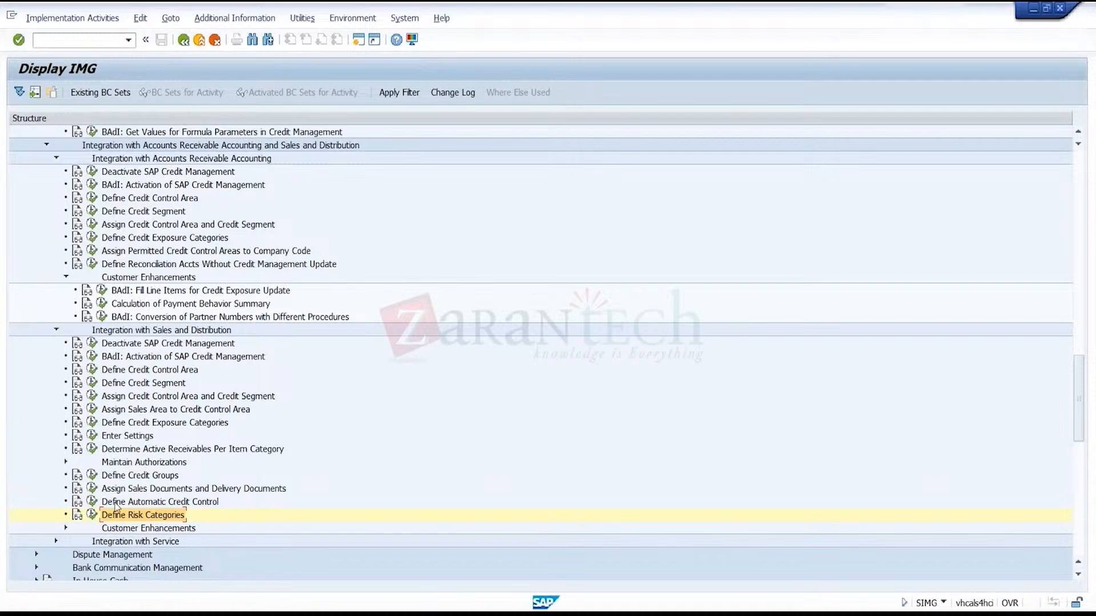
- Reopen the High Risk Sales Orders entry of automatic credit control and review the possible SAP Credit Management reactions without choosing one
{"action": "left_click", "coordinate": [92, 502]}
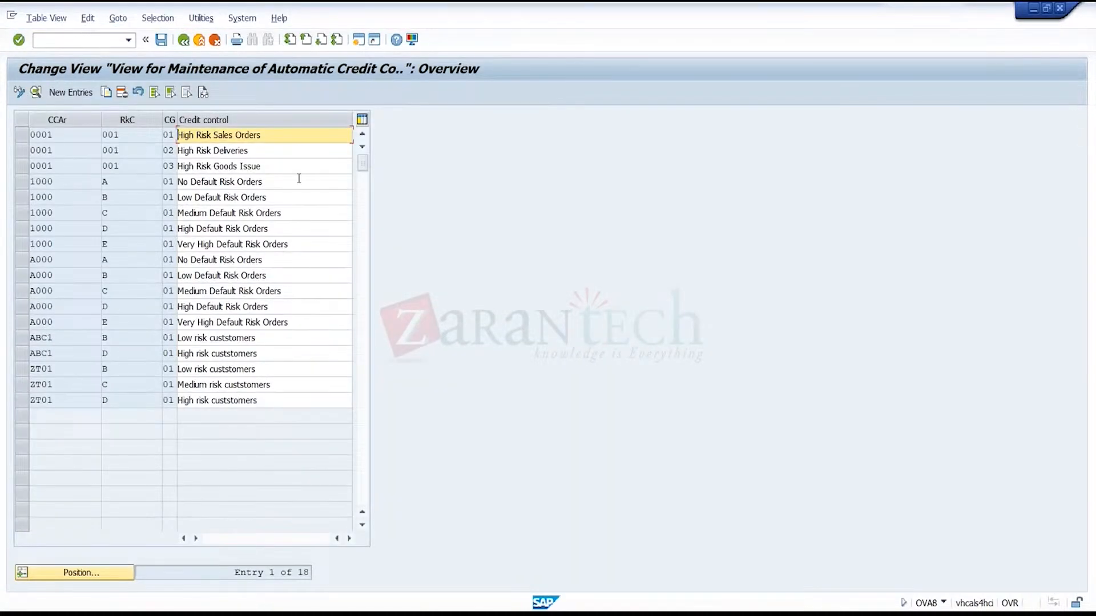
{"action": "double_click", "coordinate": [272, 134]}
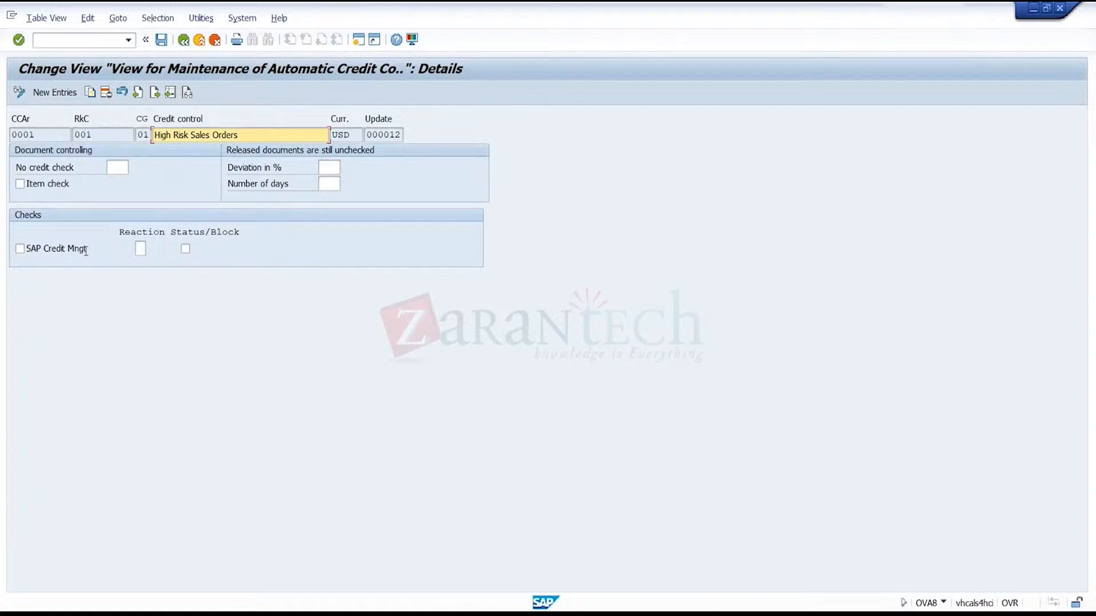
{"action": "left_click", "coordinate": [150, 252]}
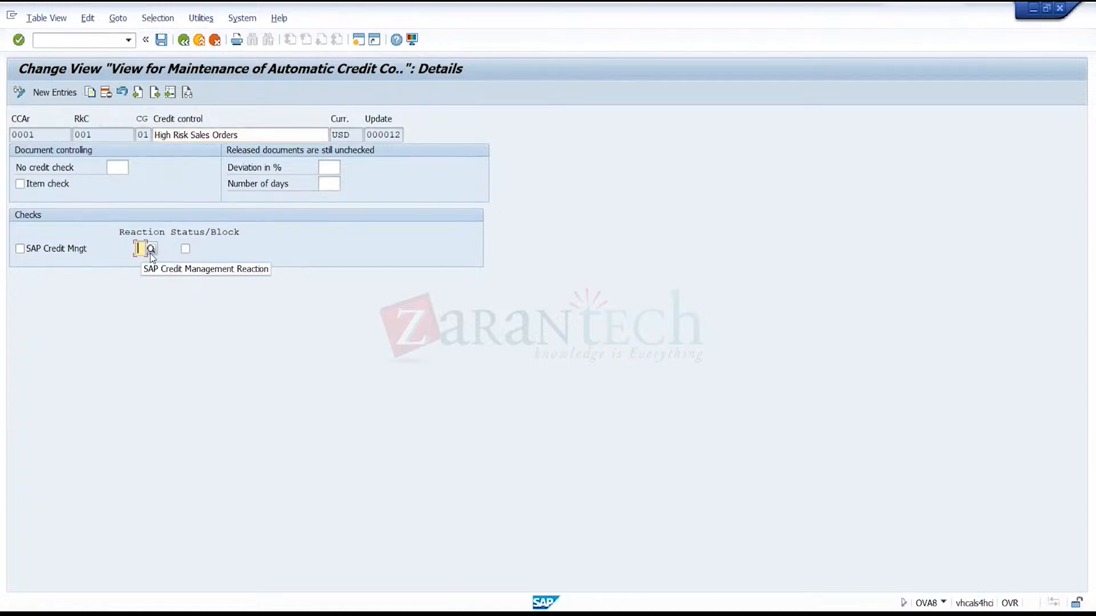
{"action": "left_click", "coordinate": [150, 251]}
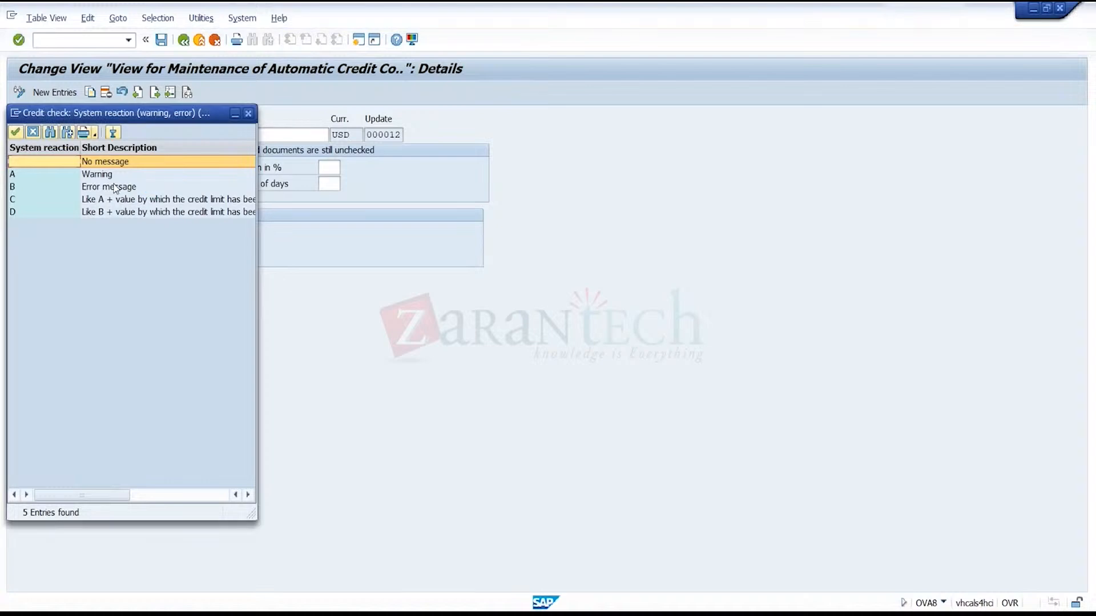
{"action": "left_click", "coordinate": [248, 113]}
{"action": "left_click", "coordinate": [140, 249]}
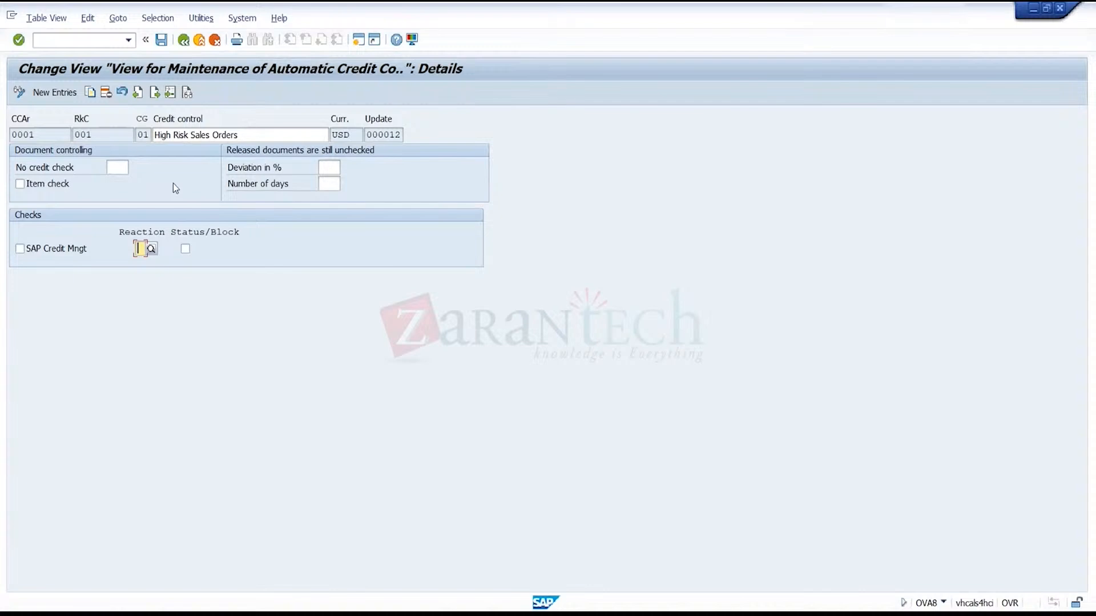
{"action": "left_click", "coordinate": [184, 40]}
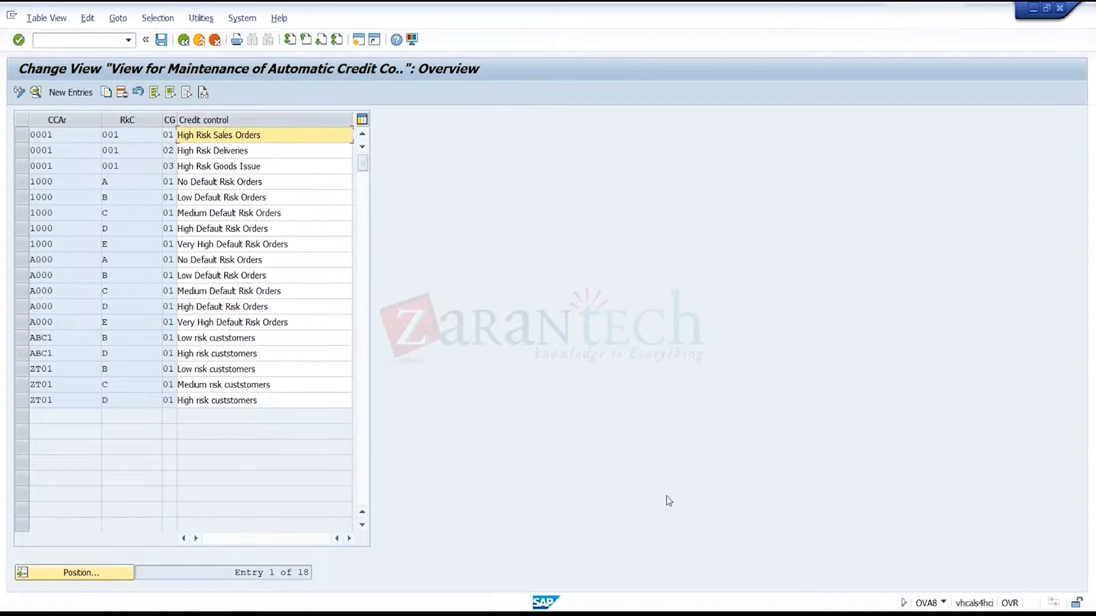
- Switch to the Tables Changes workbook in Excel and view the credit management feature list on Sheet2
{"action": "mouse_move", "coordinate": [730, 614]}
{"action": "left_click", "coordinate": [745, 571]}
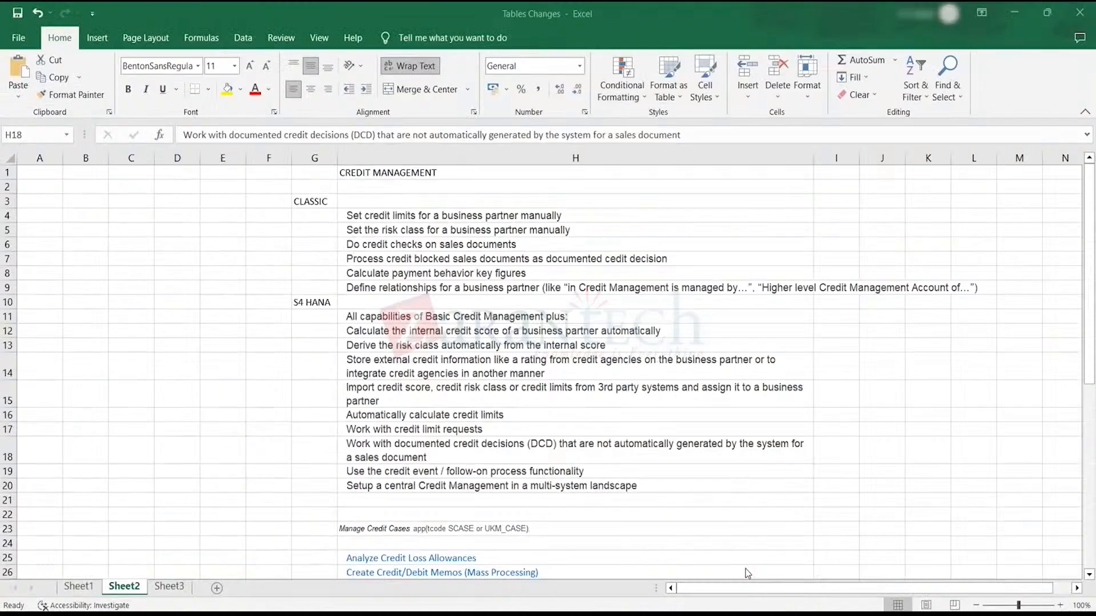
{"action": "left_click", "coordinate": [192, 417]}
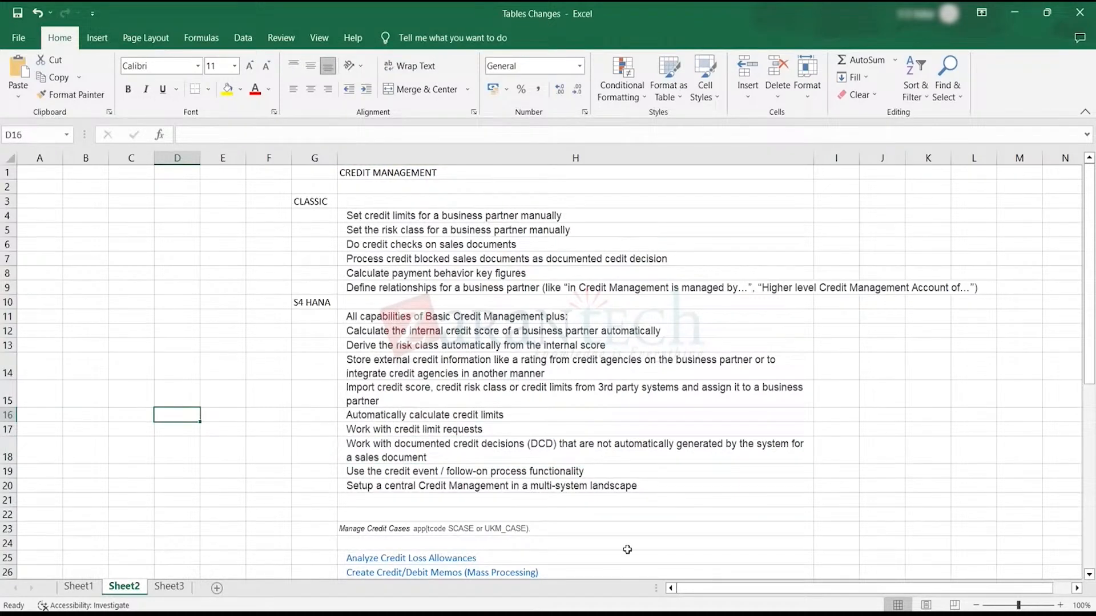
- Switch back to SAP, leave automatic credit control and select Define Credit Control Area under Integration with Accounts Receivable Accounting
{"action": "mouse_move", "coordinate": [762, 613]}
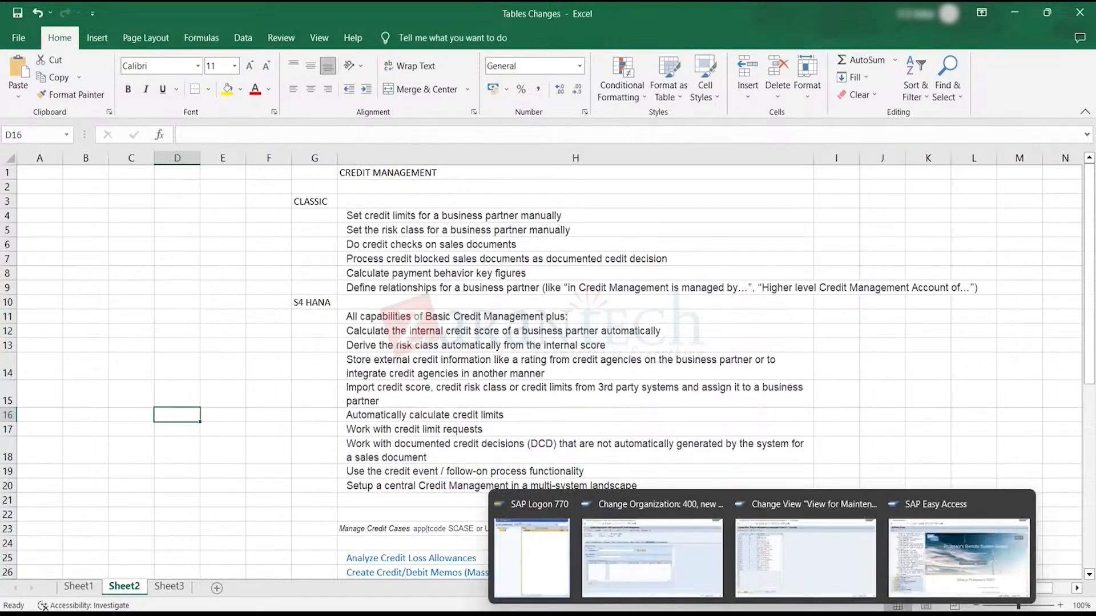
{"action": "left_click", "coordinate": [792, 575]}
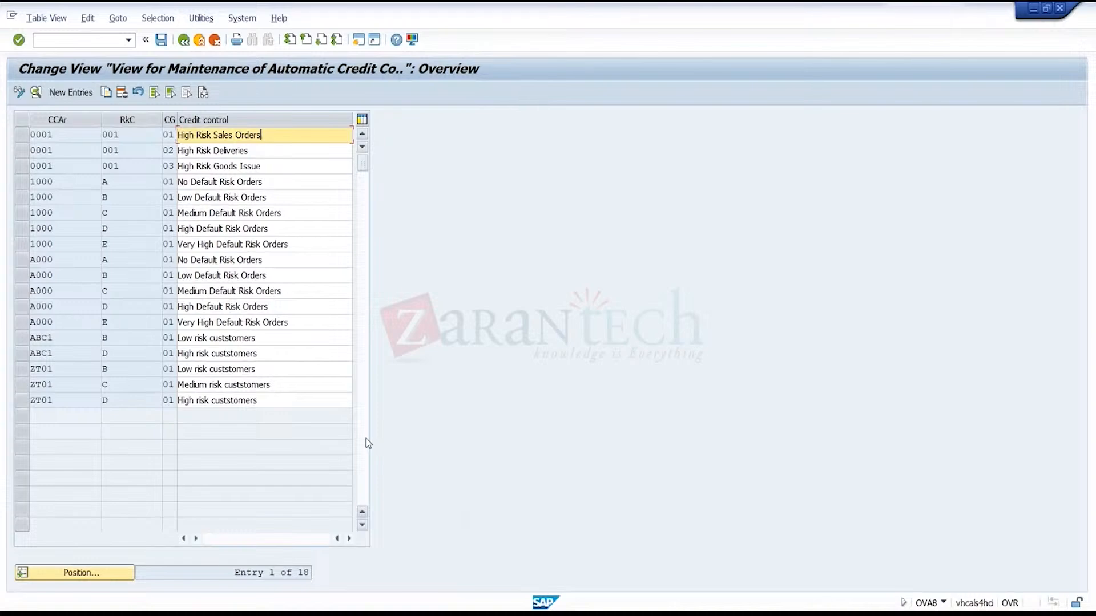
{"action": "left_click", "coordinate": [183, 40]}
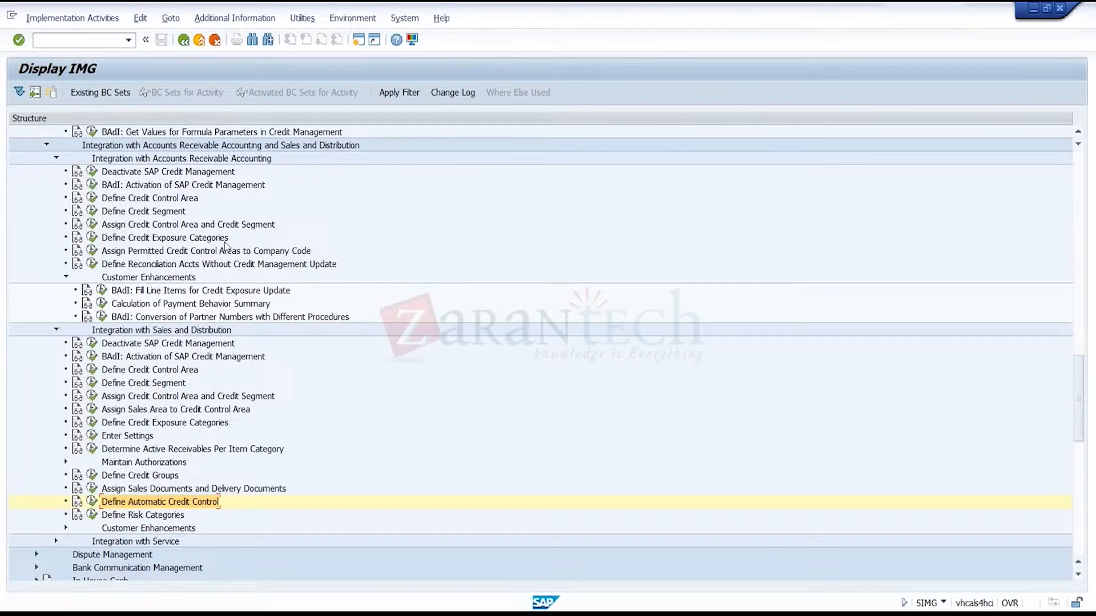
{"action": "left_click", "coordinate": [150, 198]}
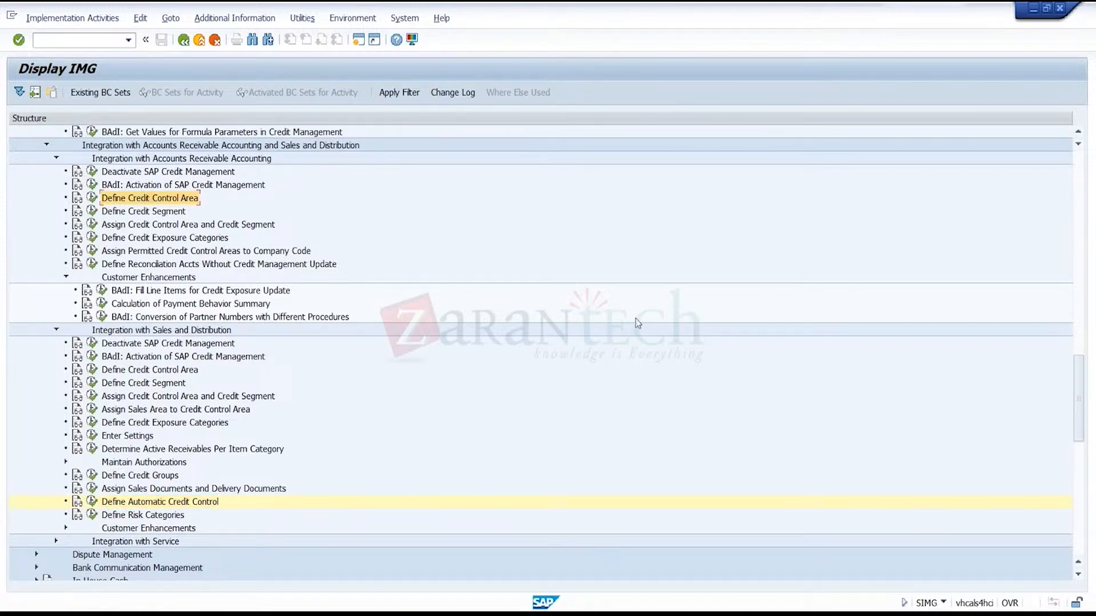
- Go to the Credit Limit Check activities under Credit Risk Monitoring and select Define Info Categories
{"action": "left_click_drag", "start_coordinate": [1079, 429], "coordinate": [1069, 369]}
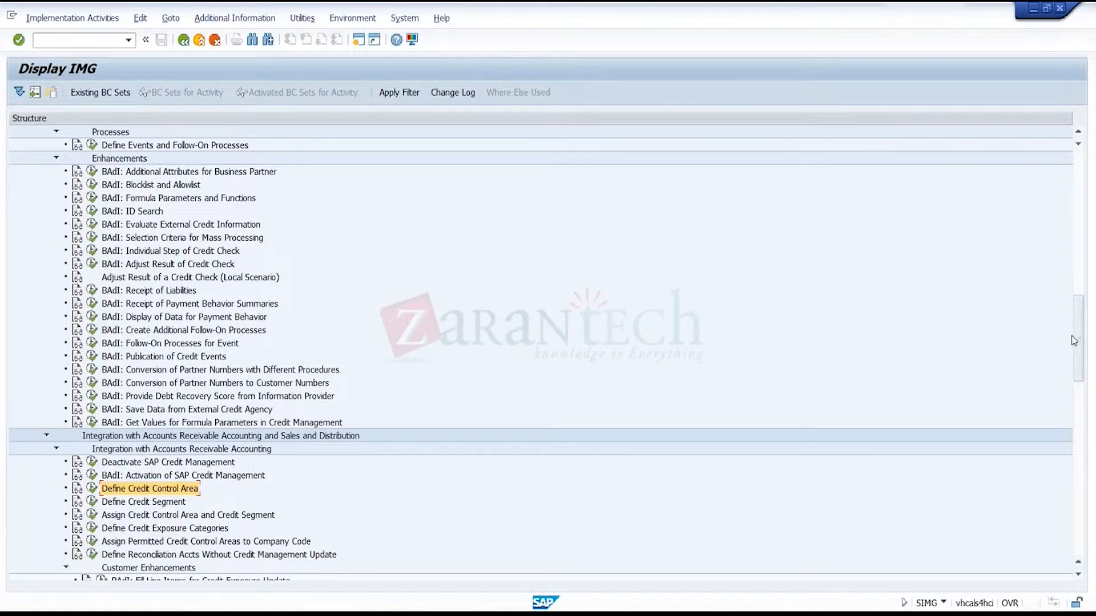
{"action": "scroll", "coordinate": [1056, 259], "scroll_direction": "up", "scroll_amount": 10}
{"action": "scroll", "coordinate": [1057, 259], "scroll_direction": "up", "scroll_amount": 3}
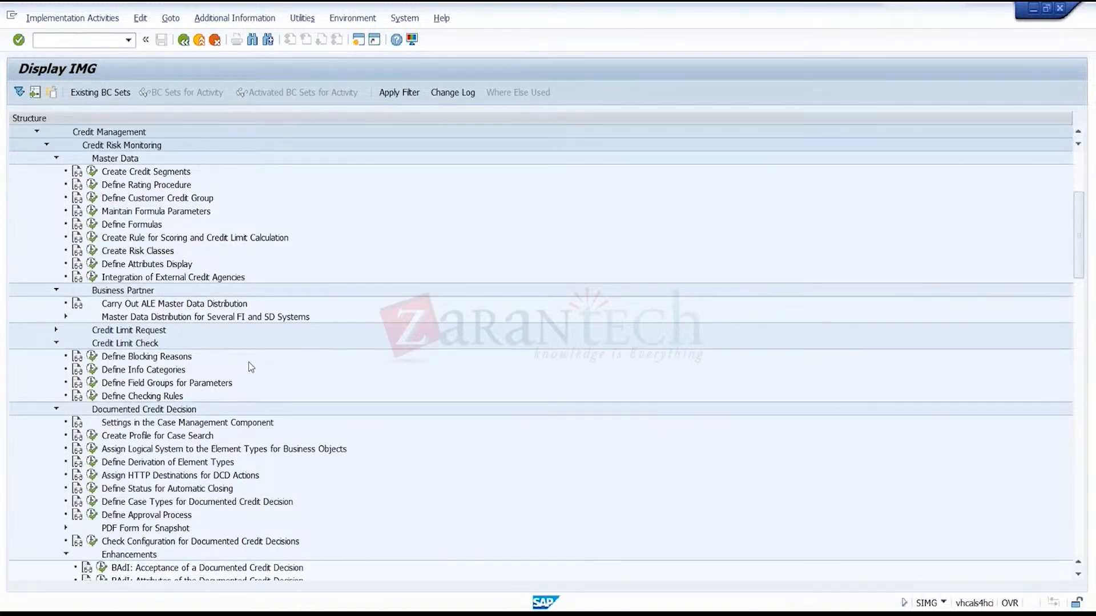
{"action": "left_click", "coordinate": [170, 370]}
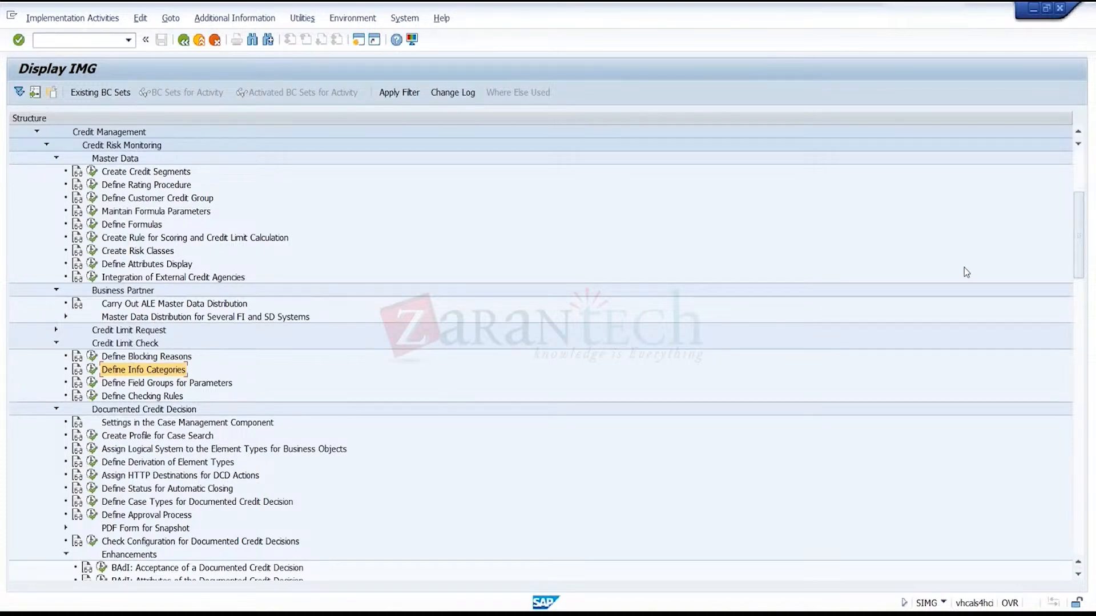
- Open Define Automatic Credit Control under Integration with Sales and Distribution, view the High Risk Sales Orders details and return to the IMG
{"action": "left_click_drag", "start_coordinate": [1081, 271], "coordinate": [1081, 339]}
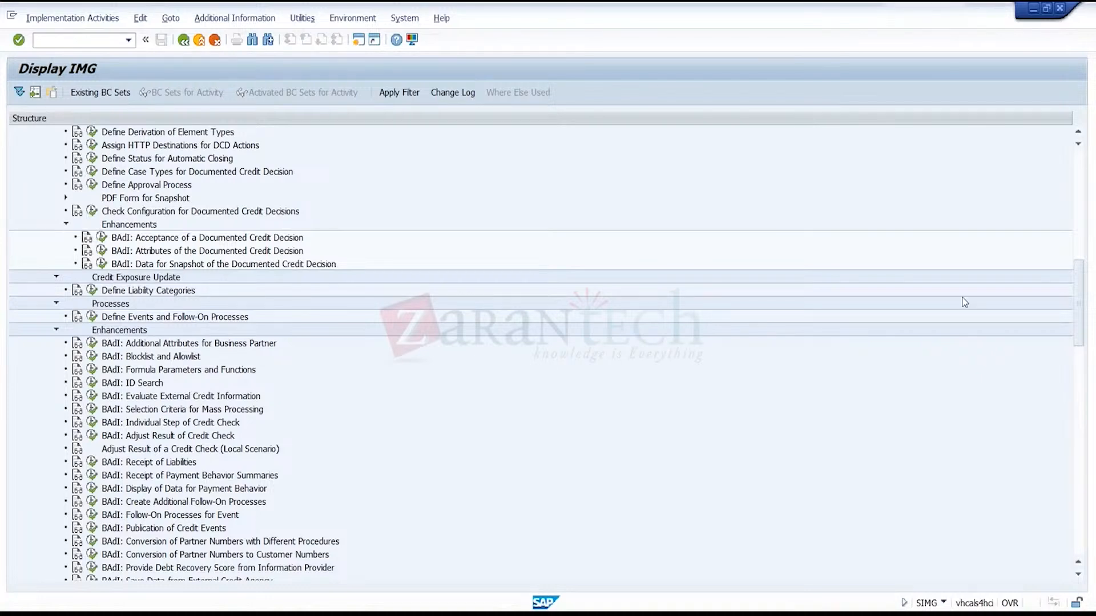
{"action": "scroll", "coordinate": [1084, 313], "scroll_direction": "down", "scroll_amount": 10}
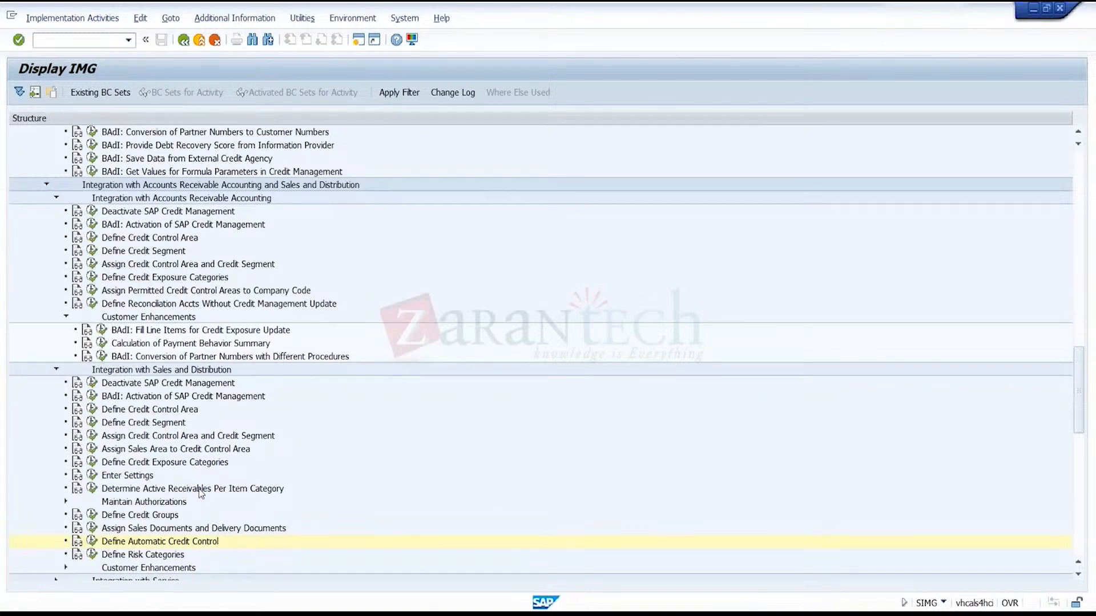
{"action": "left_click", "coordinate": [94, 546]}
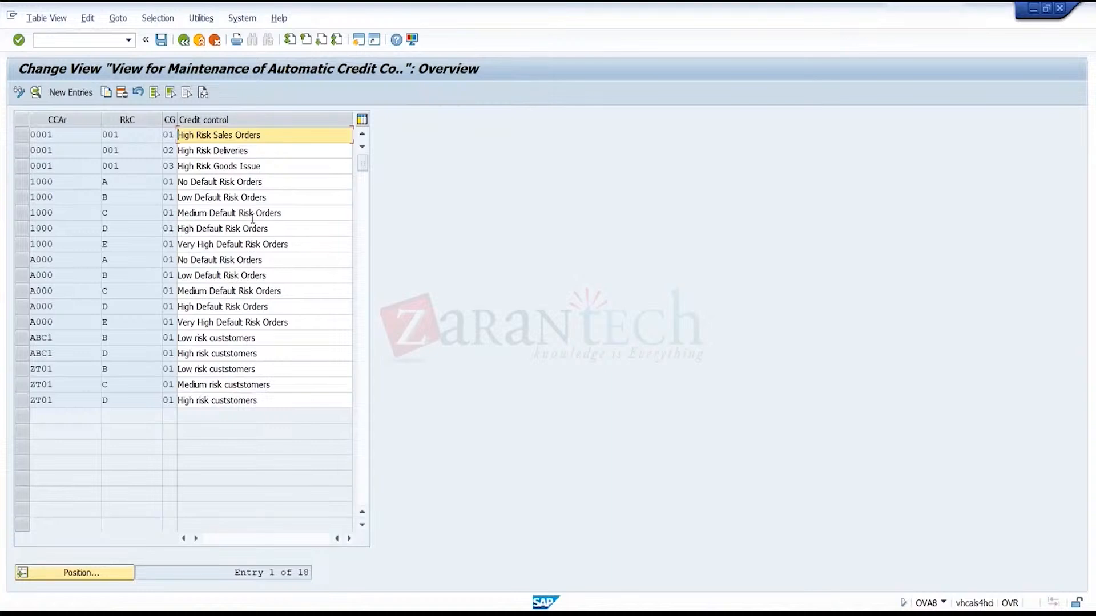
{"action": "double_click", "coordinate": [268, 139]}
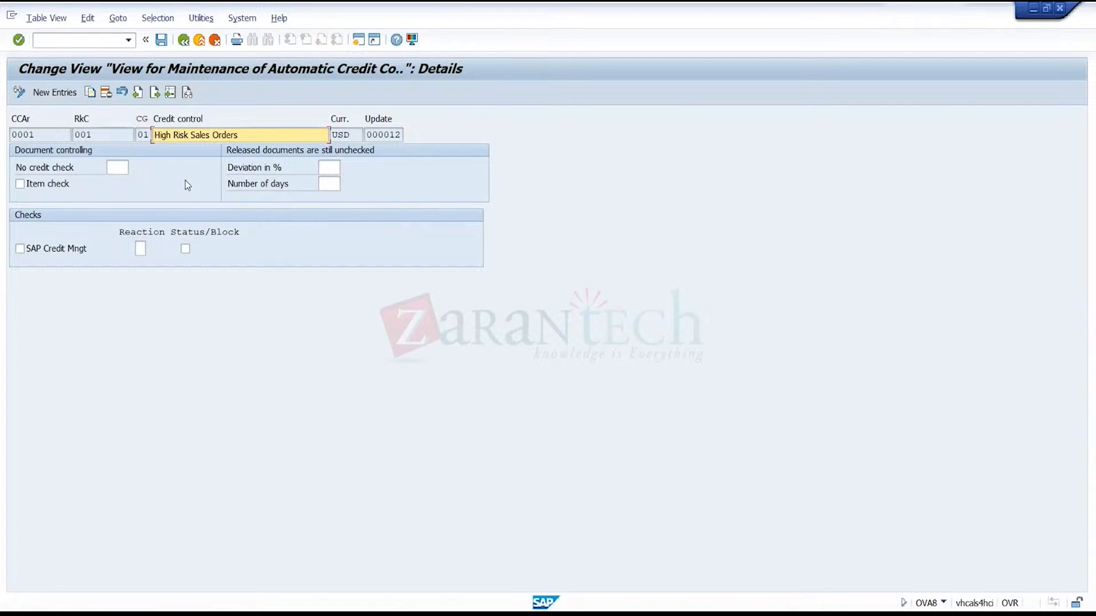
{"action": "left_click", "coordinate": [182, 40]}
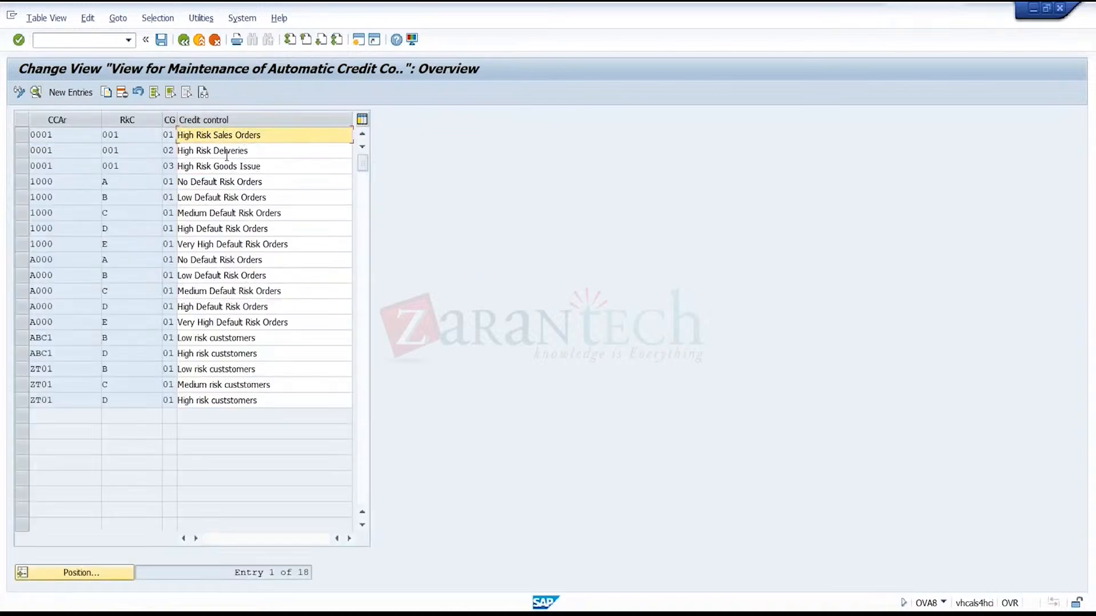
{"action": "left_click", "coordinate": [184, 44]}
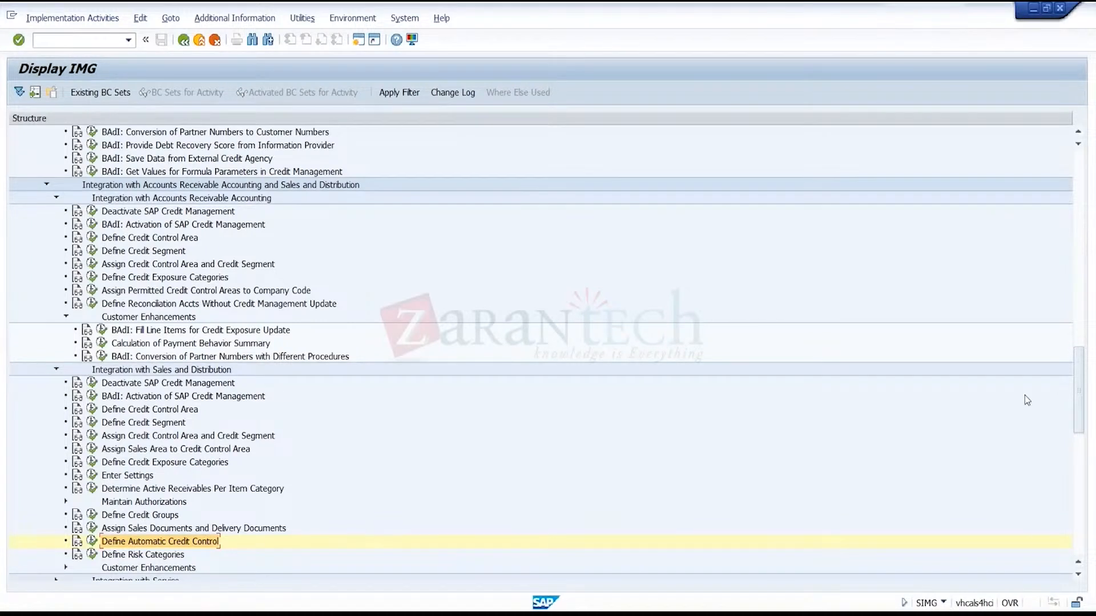
- Check the Deactivate SAP Credit Management setting under Integration with Sales and Distribution, then return to the IMG without changing it
{"action": "left_click_drag", "start_coordinate": [1080, 399], "coordinate": [1080, 441]}
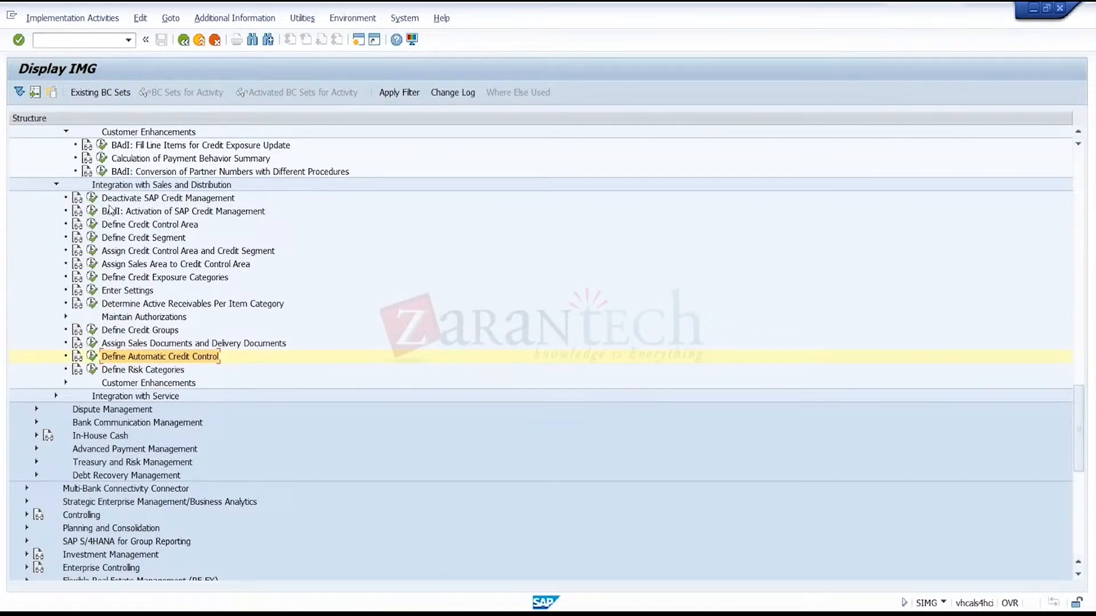
{"action": "left_click", "coordinate": [92, 198]}
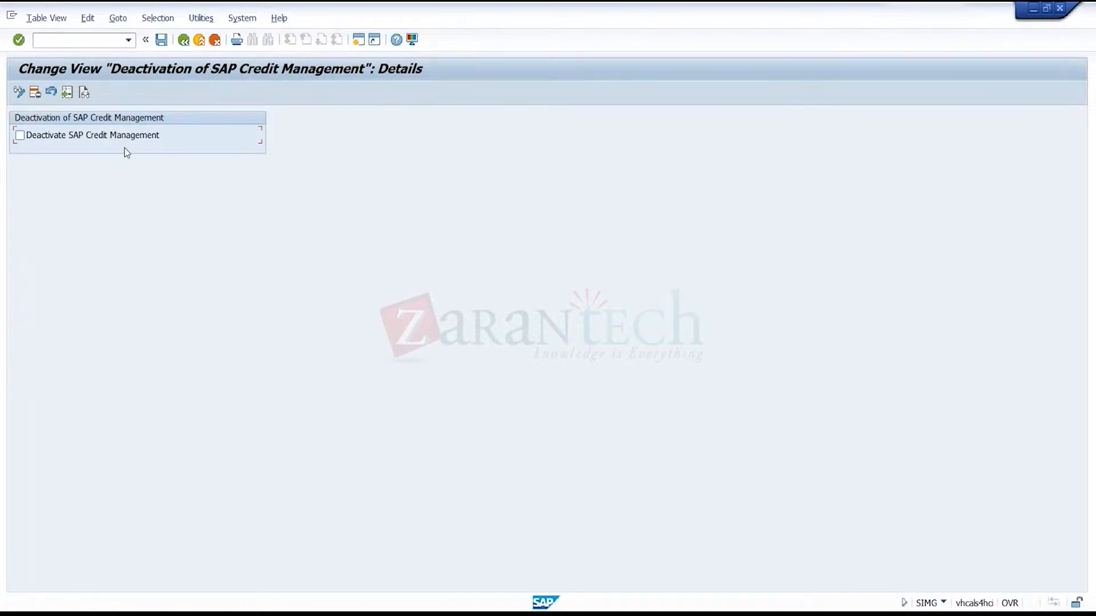
{"action": "left_click", "coordinate": [184, 41]}
{"action": "left_click", "coordinate": [183, 41]}
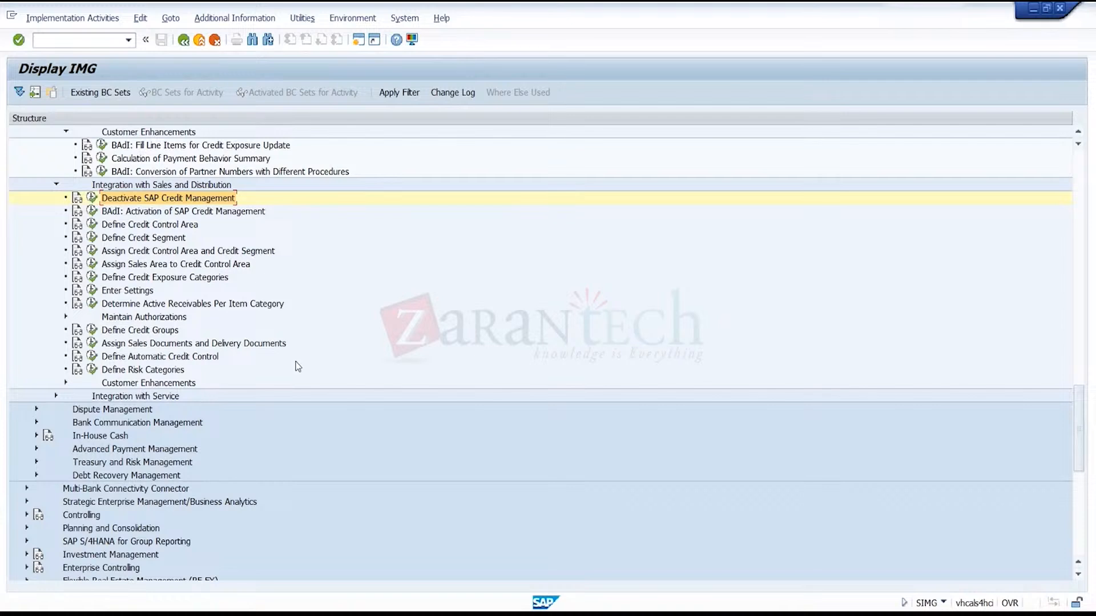
- Reopen Define Automatic Credit Control, look over the overview of credit control areas and risk categories, and return to the IMG
{"action": "left_click", "coordinate": [126, 358]}
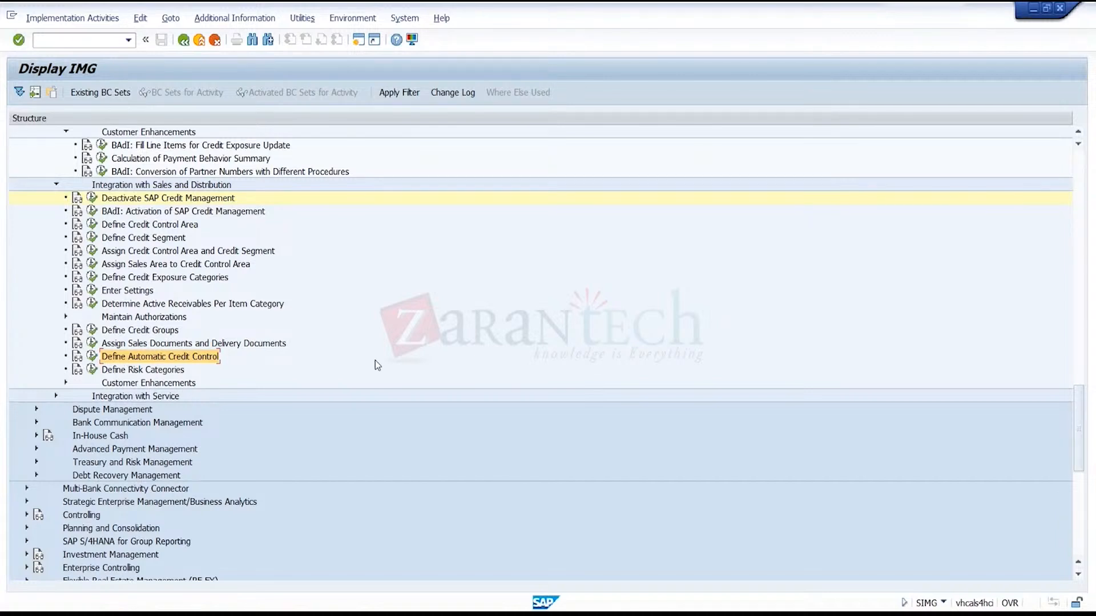
{"action": "left_click", "coordinate": [851, 358]}
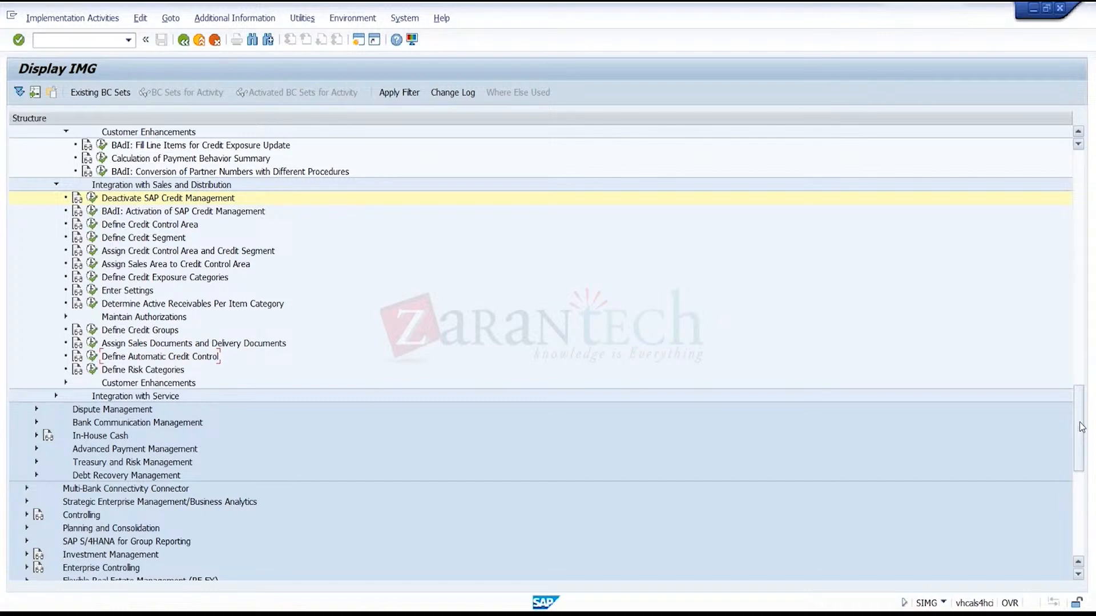
{"action": "left_click", "coordinate": [93, 358]}
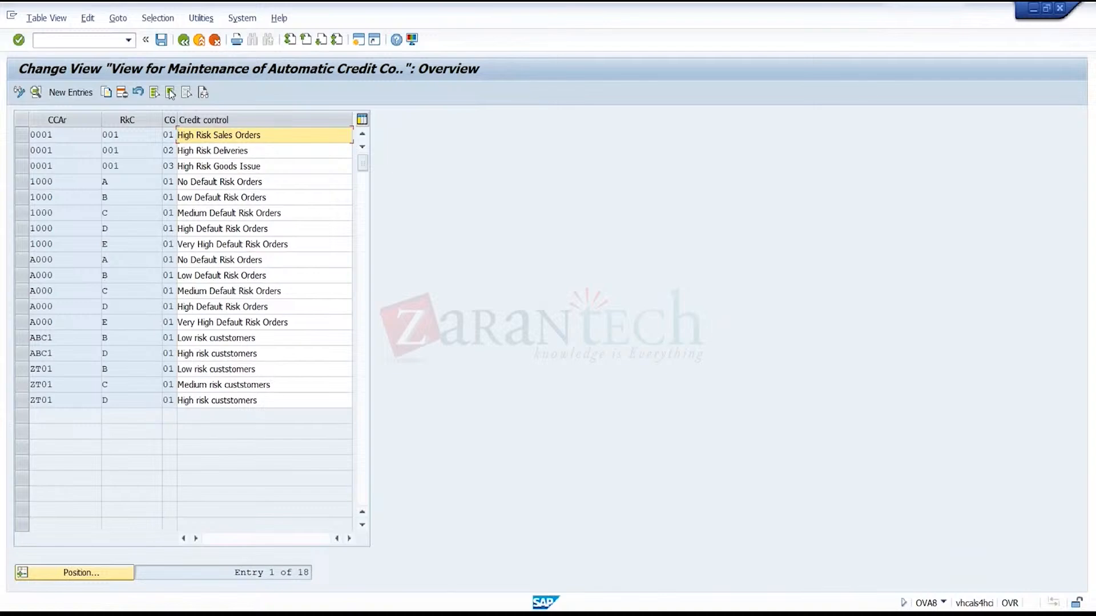
{"action": "left_click", "coordinate": [183, 40]}
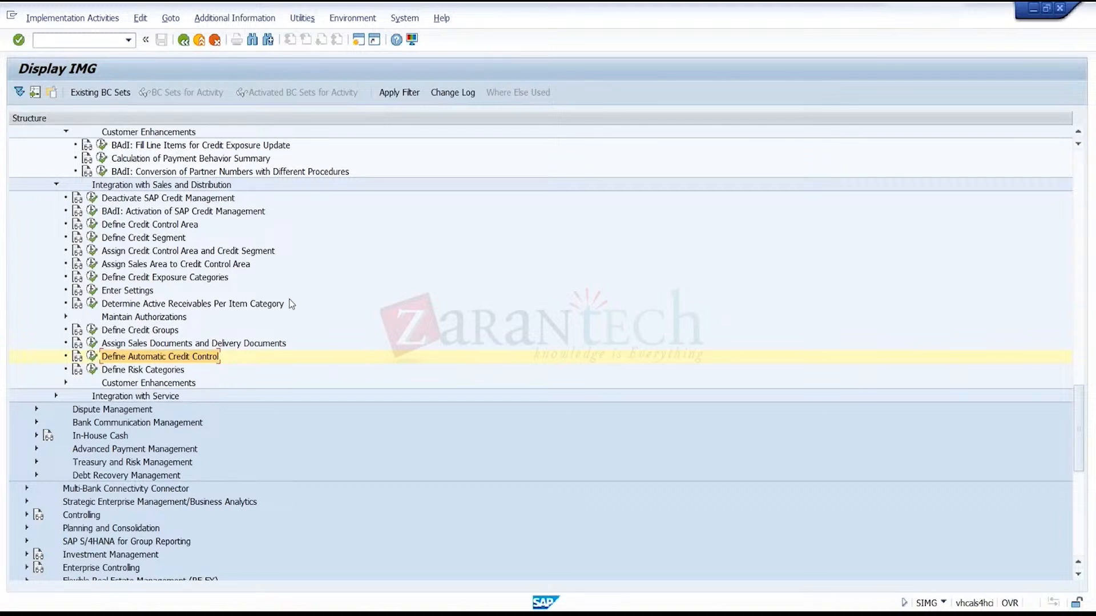
{"action": "left_click", "coordinate": [176, 226]}
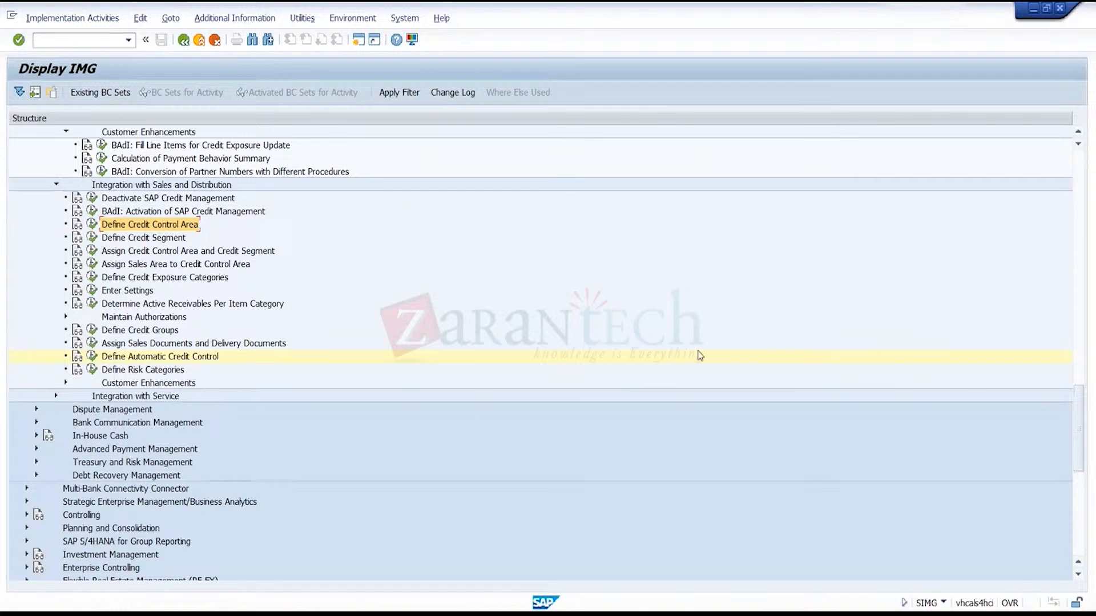
{"action": "scroll", "coordinate": [857, 405], "scroll_direction": "down", "scroll_amount": 4}
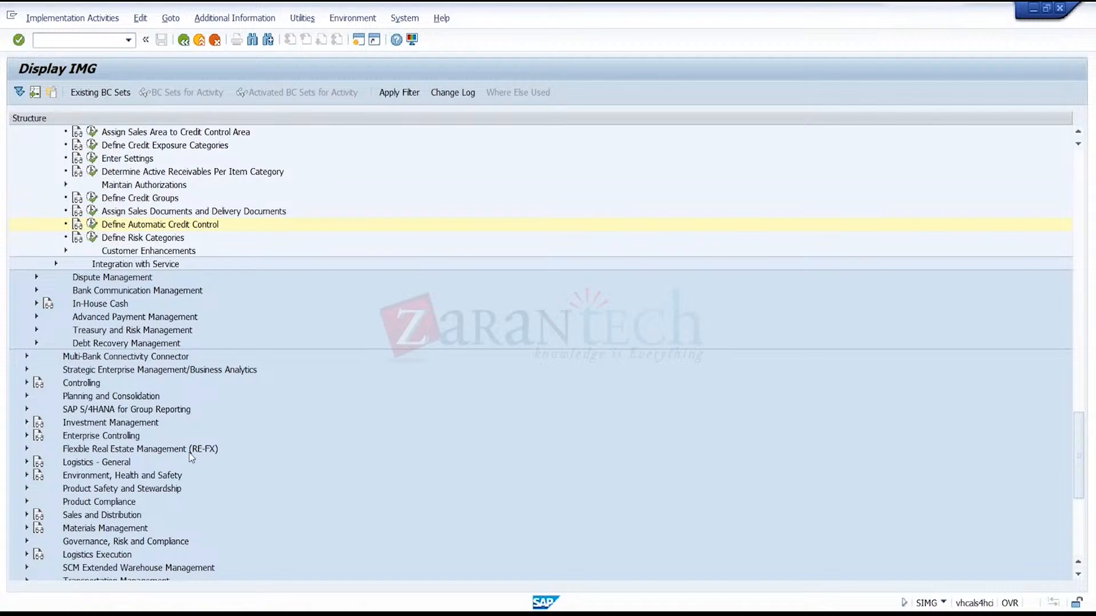
{"action": "left_click", "coordinate": [26, 515]}
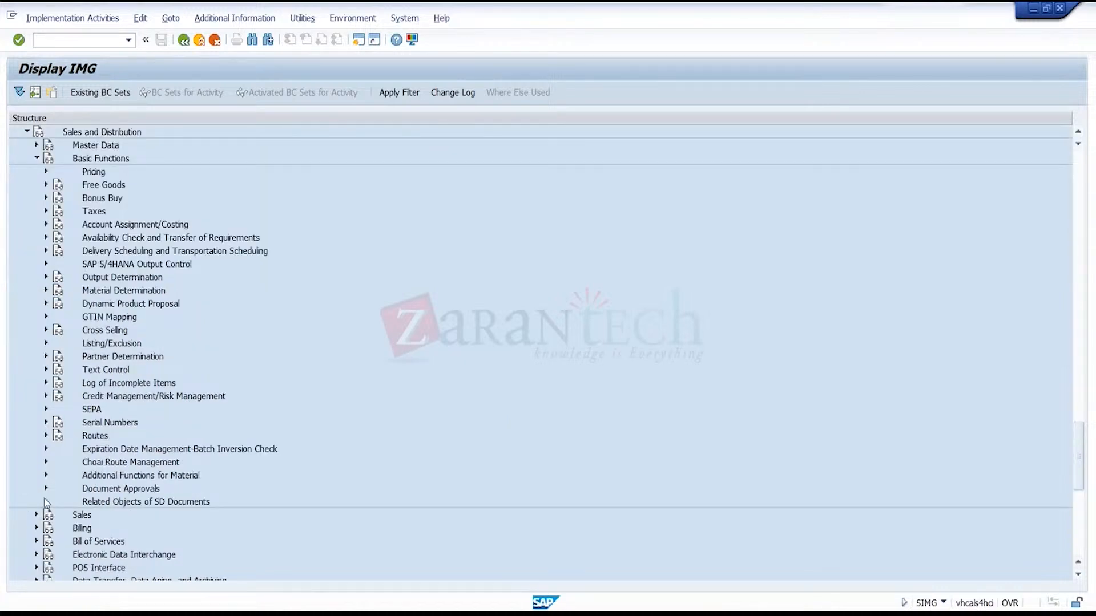
{"action": "left_click", "coordinate": [27, 131]}
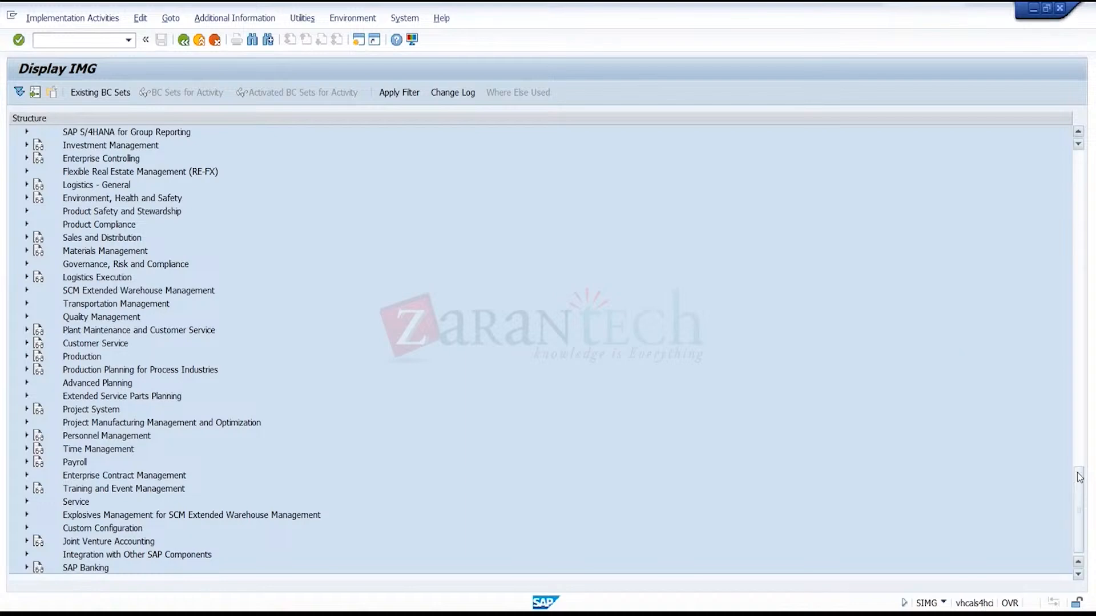
- Open the Define Automatic Credit Control activity under Integration with Sales and Distribution and view the High Risk Sales Orders entry's details
{"action": "left_click_drag", "start_coordinate": [1079, 474], "coordinate": [1069, 352]}
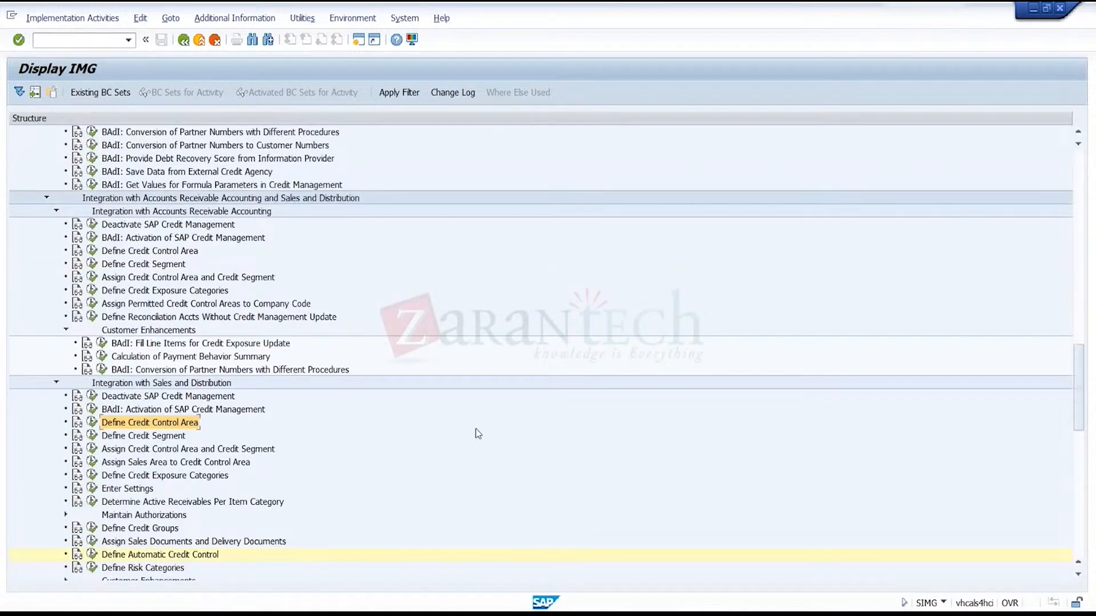
{"action": "left_click", "coordinate": [93, 555]}
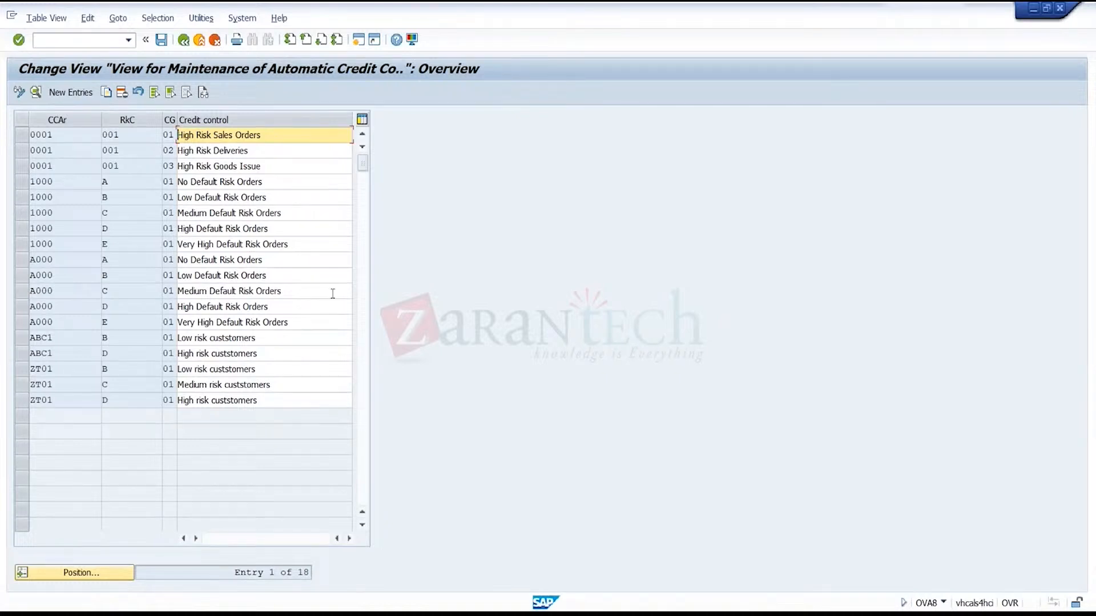
{"action": "double_click", "coordinate": [307, 138]}
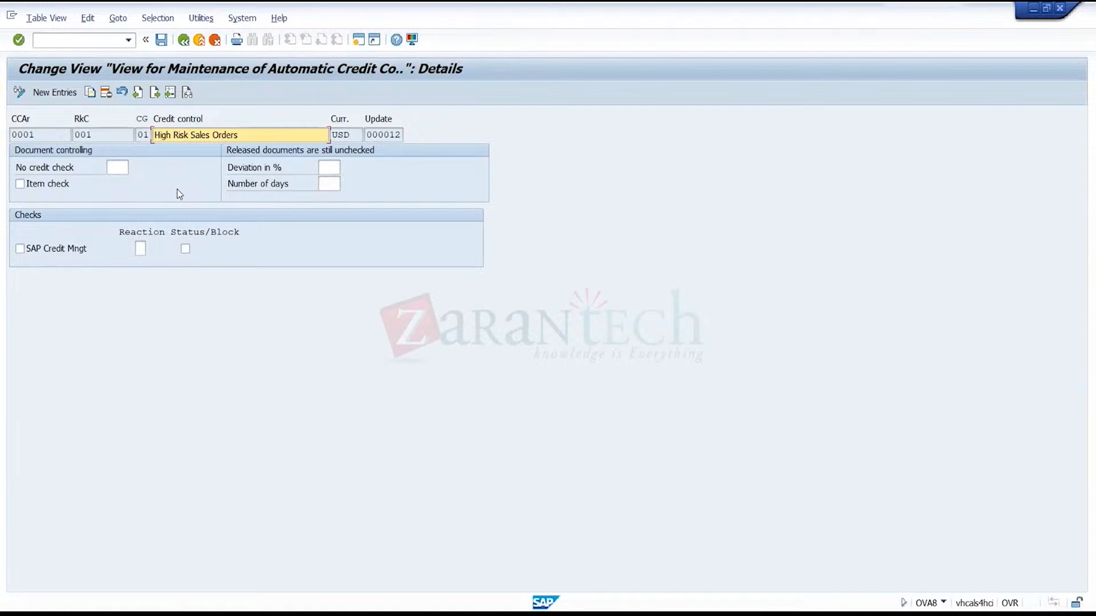
{"action": "left_click", "coordinate": [141, 250]}
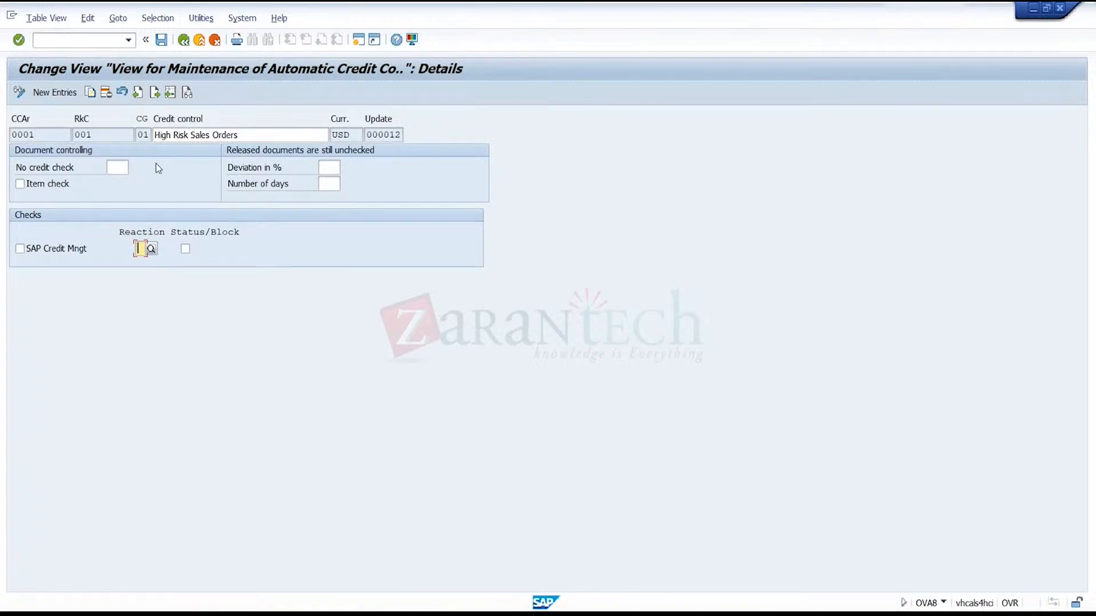
{"action": "left_click", "coordinate": [117, 137]}
- Start a new automatic credit control entry, enable the SAP Credit Mngt check and list the possible system reactions
{"action": "left_click", "coordinate": [54, 92]}
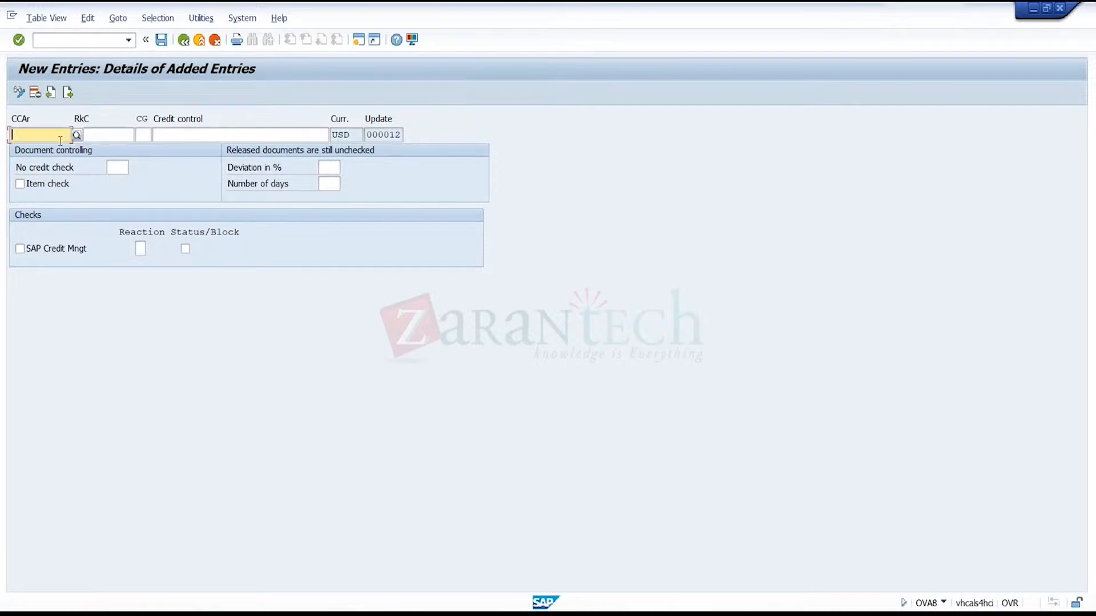
{"action": "left_click", "coordinate": [124, 138]}
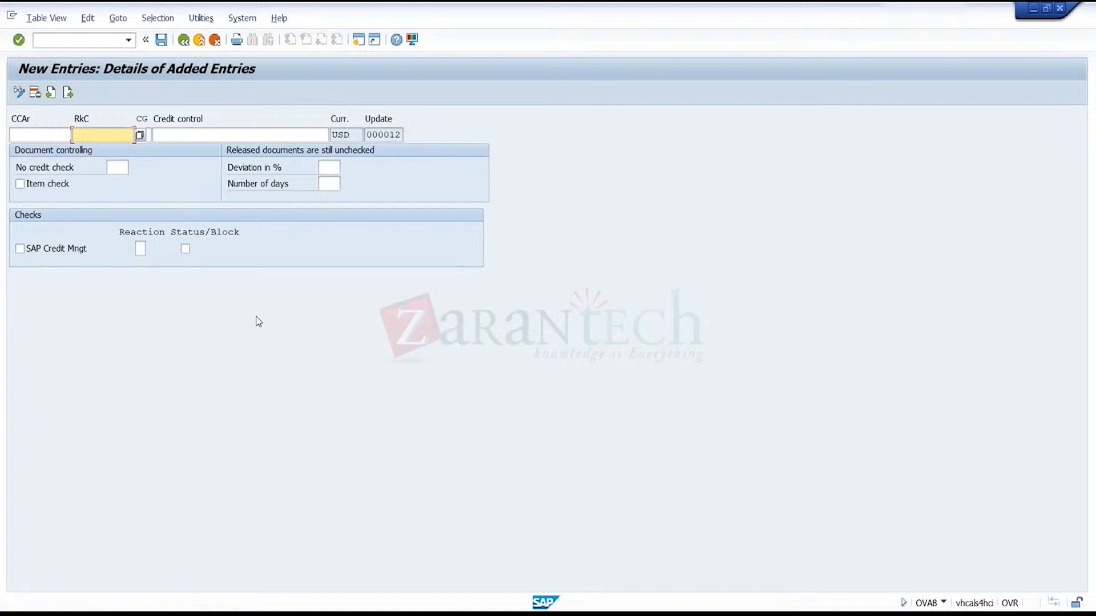
{"action": "left_click", "coordinate": [83, 250]}
{"action": "left_click", "coordinate": [144, 249]}
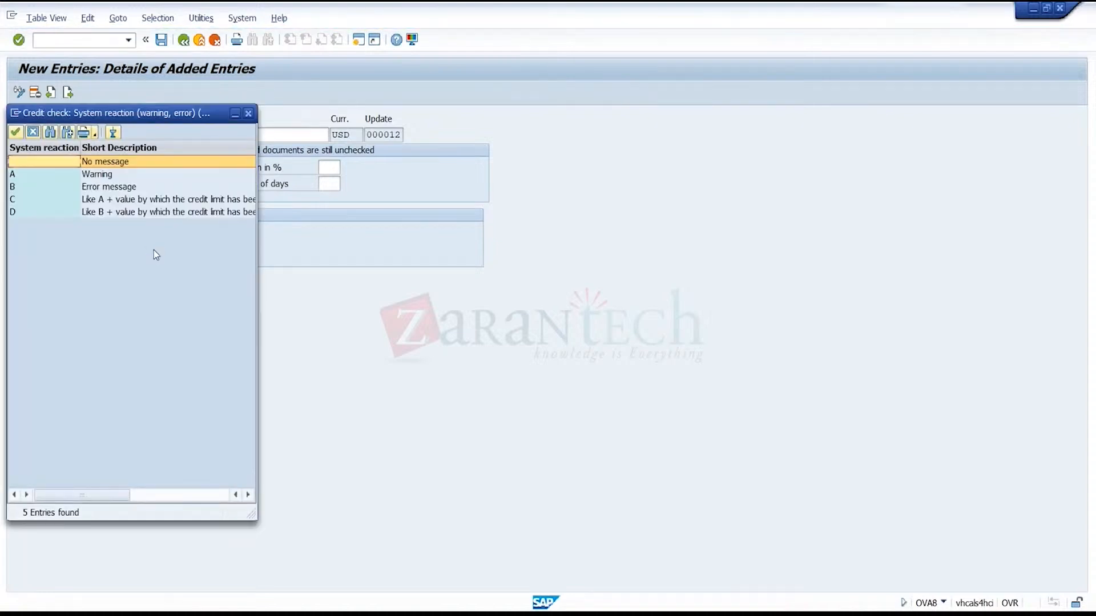
{"action": "left_click", "coordinate": [248, 113]}
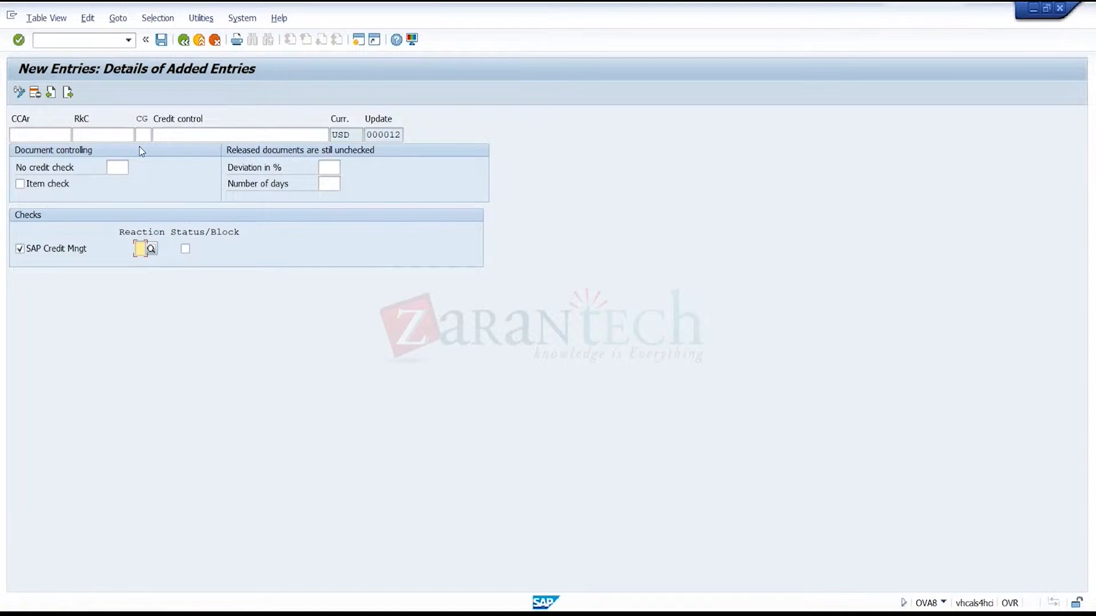
{"action": "left_click", "coordinate": [114, 129]}
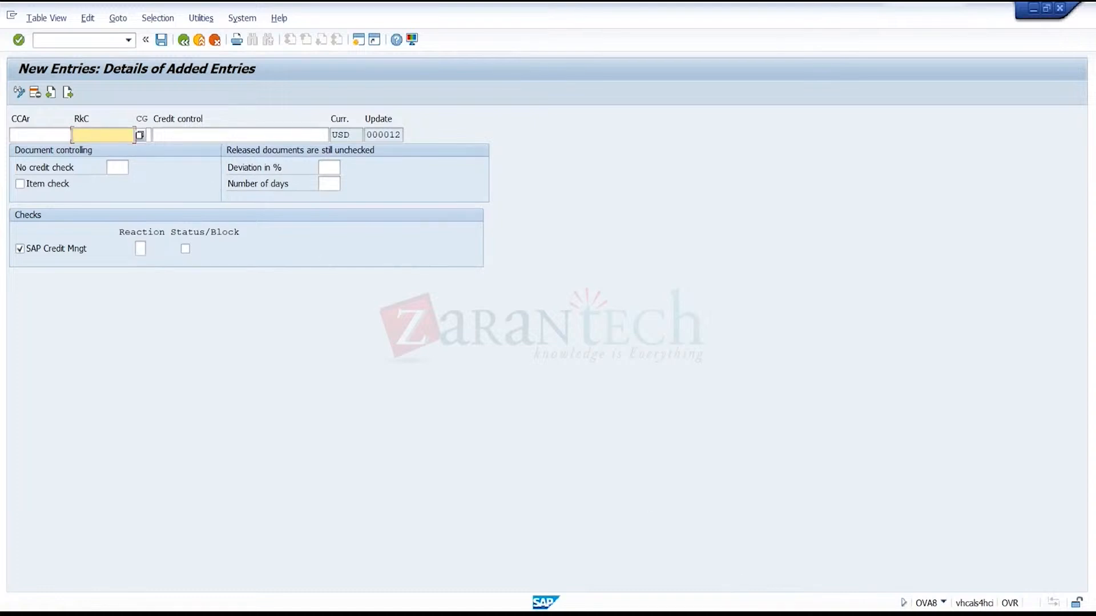
- Switch to the business partner window and review the Credit Profile and the Credit Segment Data in the SAP Credit Management role
{"action": "mouse_move", "coordinate": [762, 614]}
{"action": "left_click", "coordinate": [673, 577]}
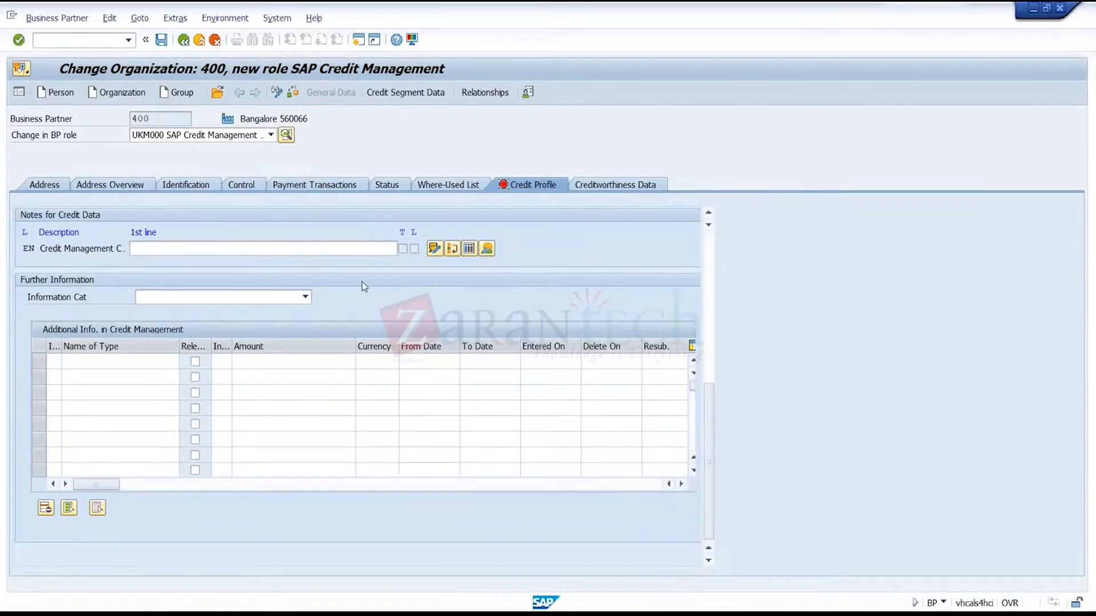
{"action": "left_click", "coordinate": [706, 310]}
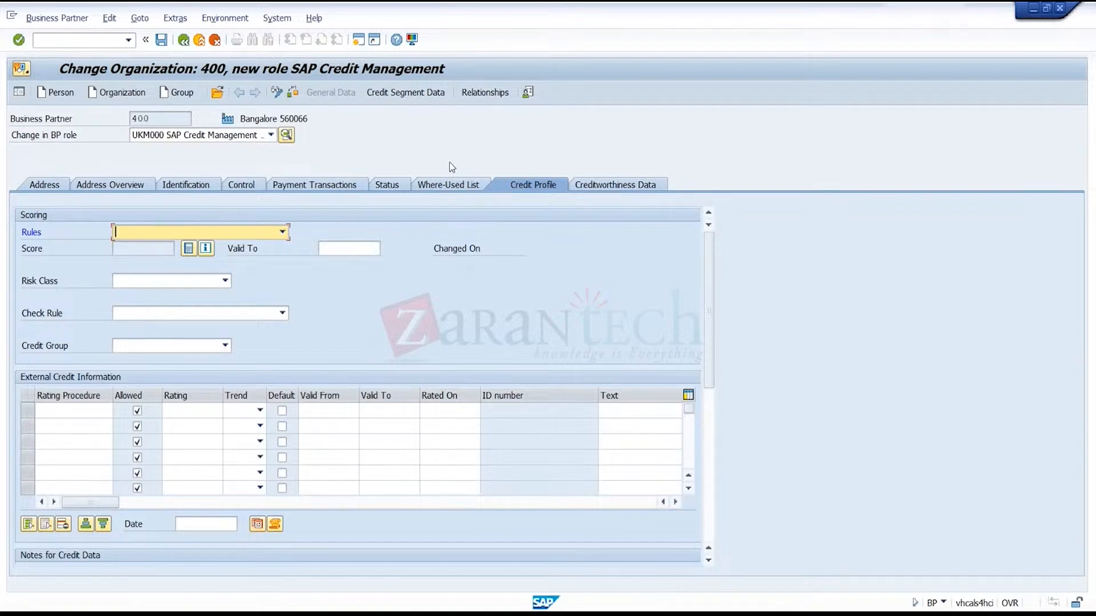
{"action": "left_click", "coordinate": [410, 93]}
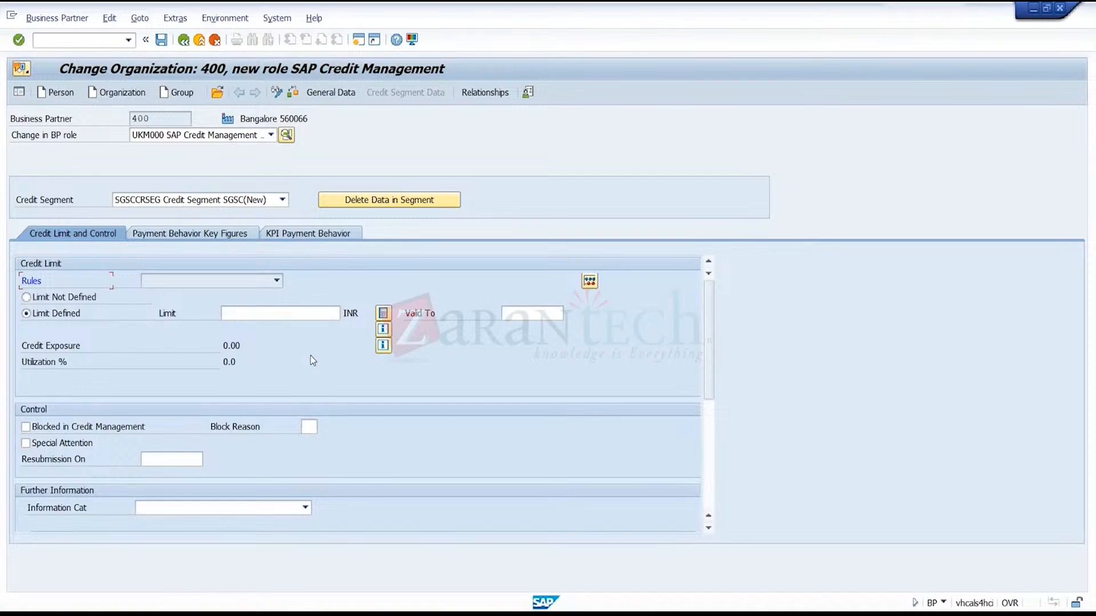
{"action": "left_click", "coordinate": [709, 487]}
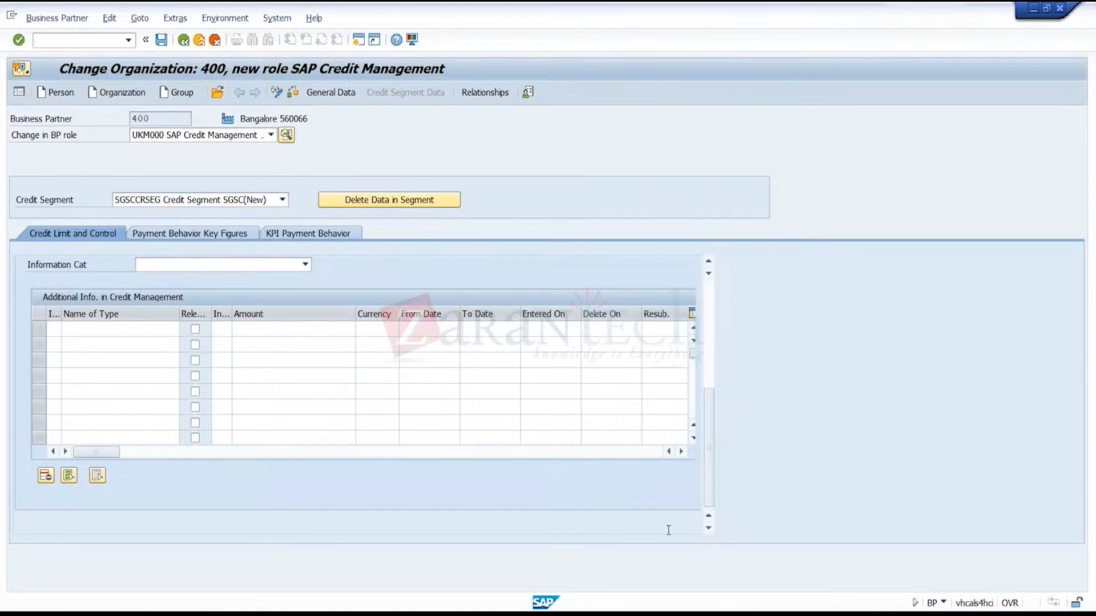
- Return to the business partner's general data and examine the available risk classes and the rest of the credit profile
{"action": "mouse_move", "coordinate": [763, 614]}
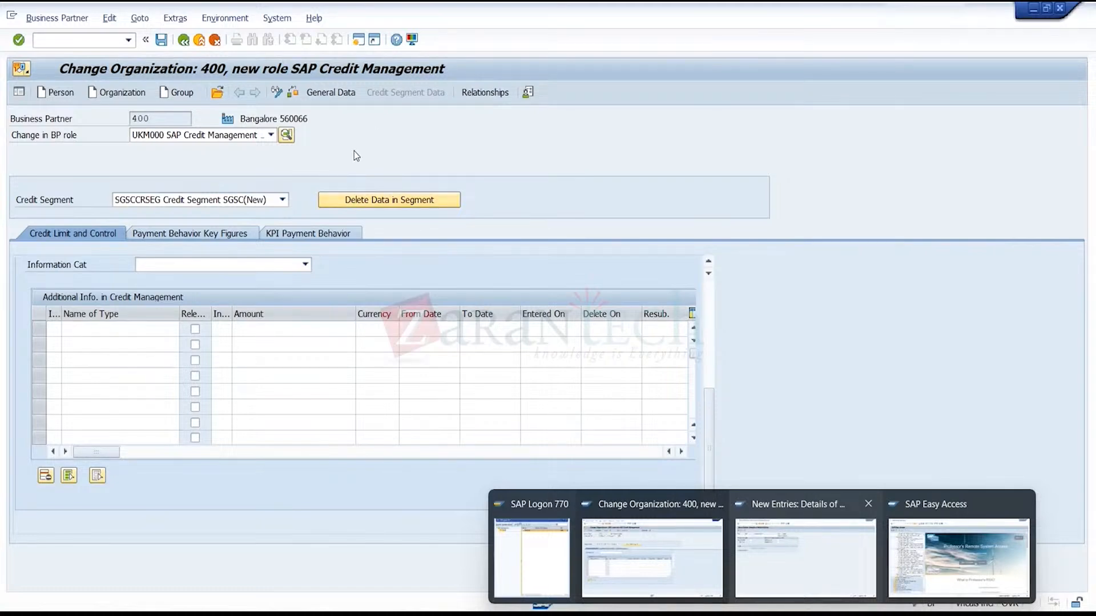
{"action": "left_click", "coordinate": [325, 92]}
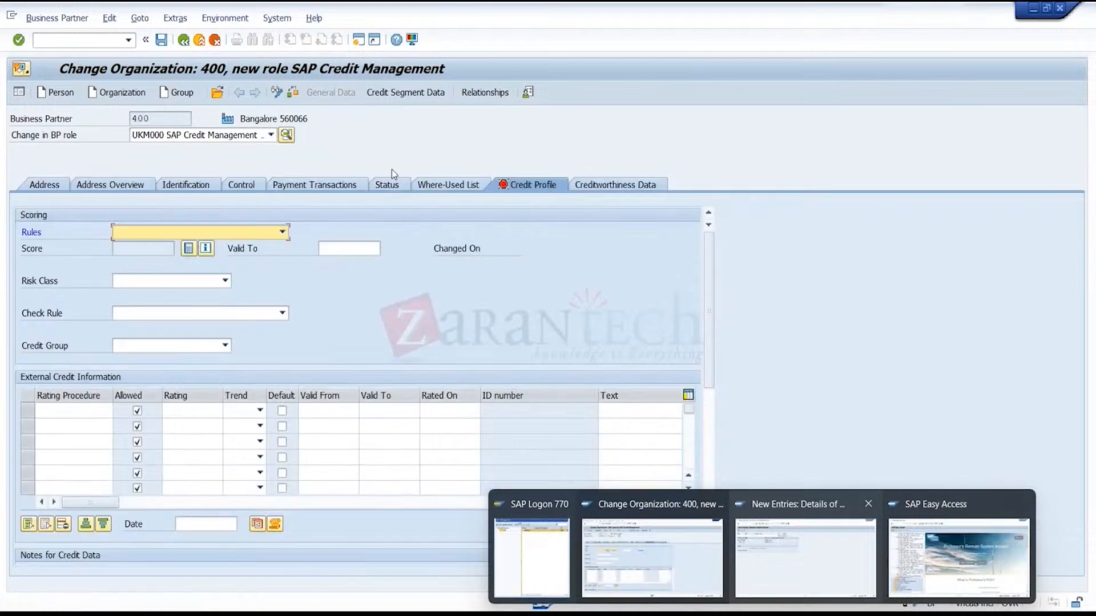
{"action": "left_click", "coordinate": [225, 280]}
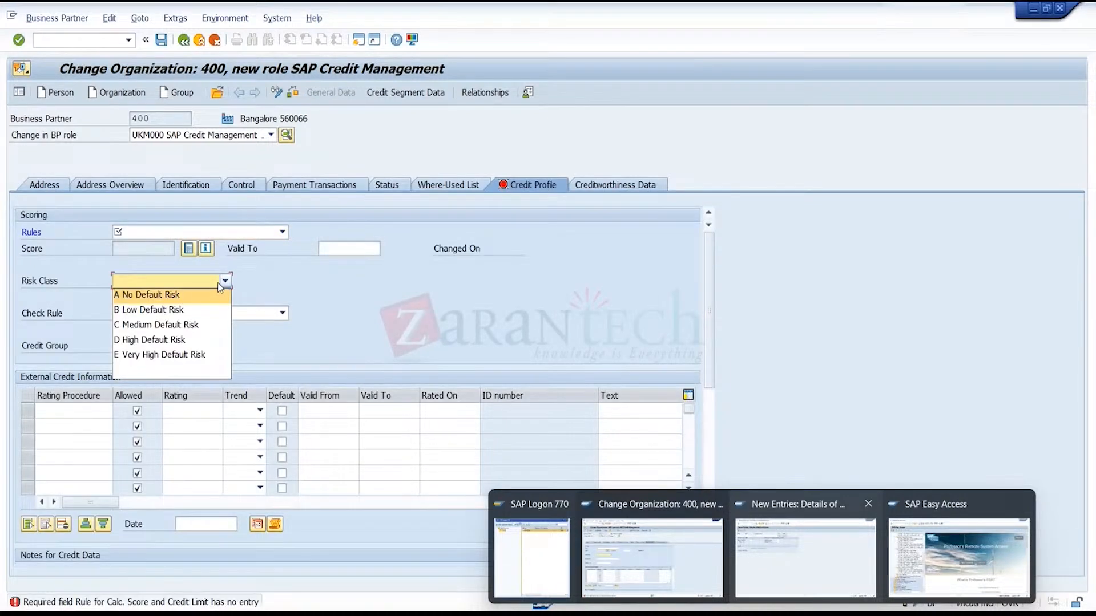
{"action": "left_click", "coordinate": [278, 294]}
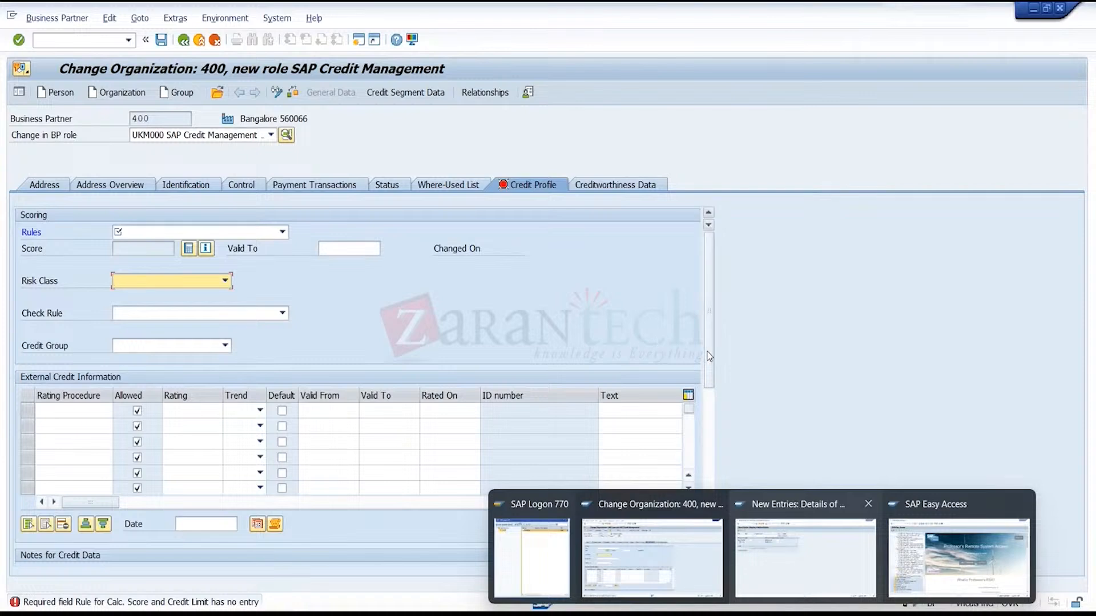
{"action": "left_click_drag", "start_coordinate": [709, 368], "coordinate": [722, 508]}
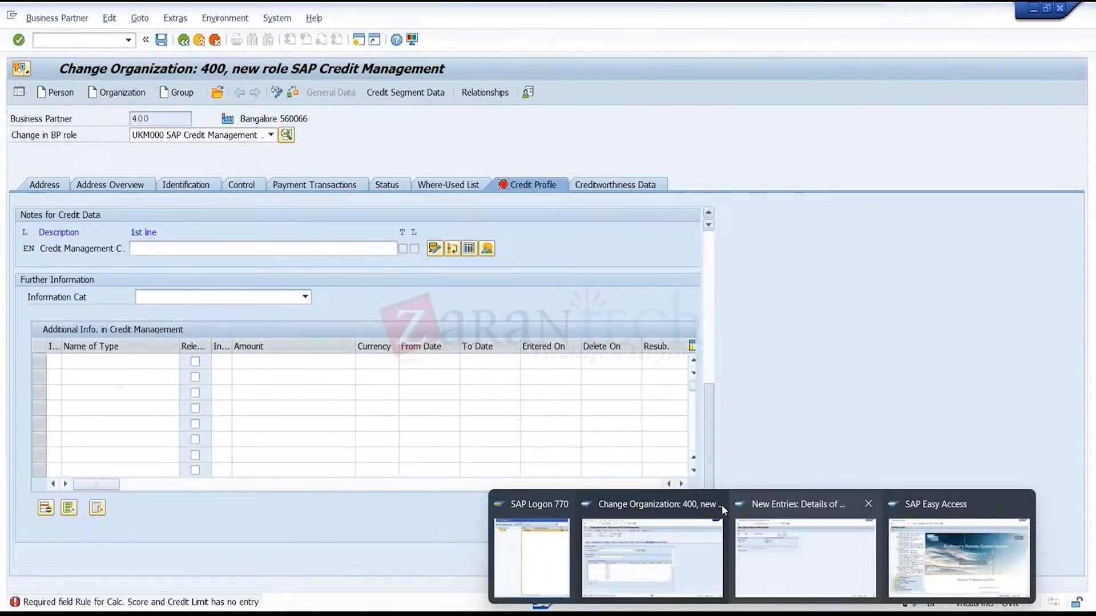
{"action": "left_click_drag", "start_coordinate": [721, 504], "coordinate": [725, 483]}
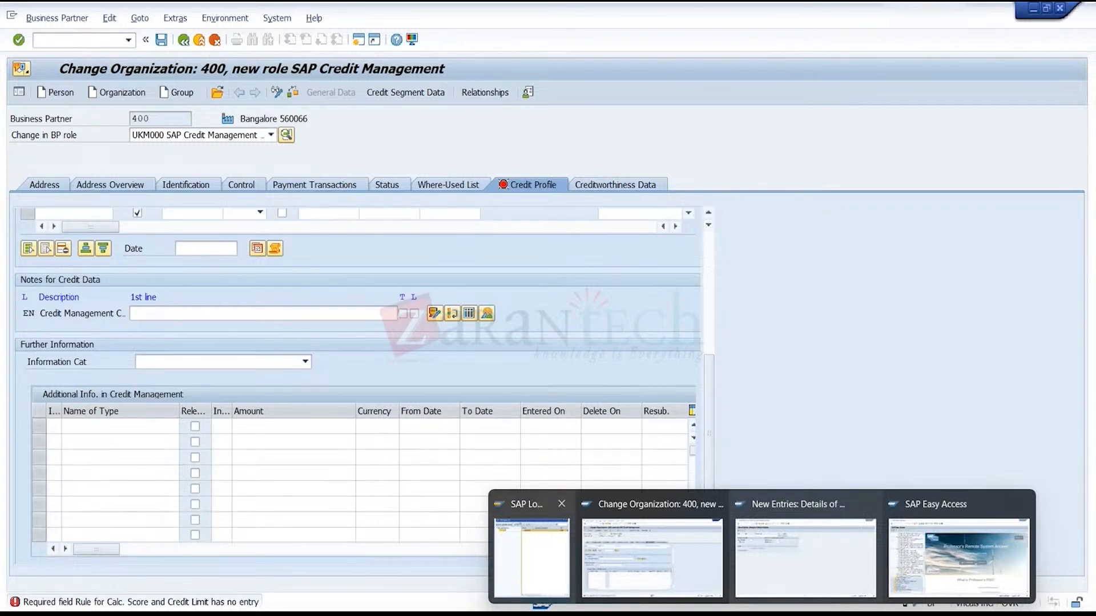
- Switch back to the automatic credit control entry and exit the activity, discarding the unsaved data
{"action": "left_click", "coordinate": [765, 580]}
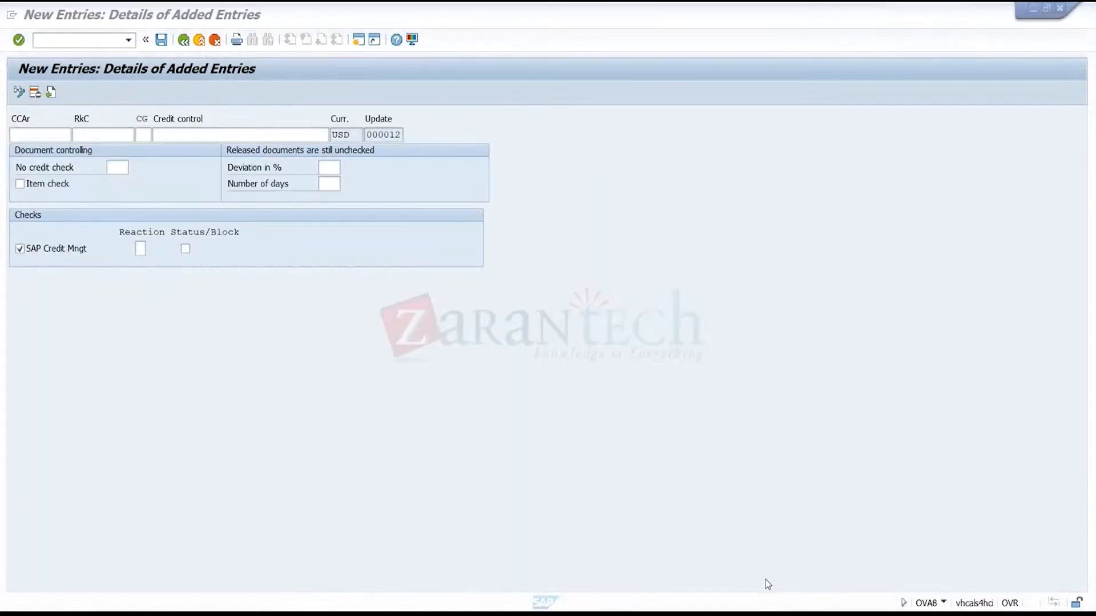
{"action": "left_click", "coordinate": [198, 43]}
{"action": "left_click", "coordinate": [280, 273]}
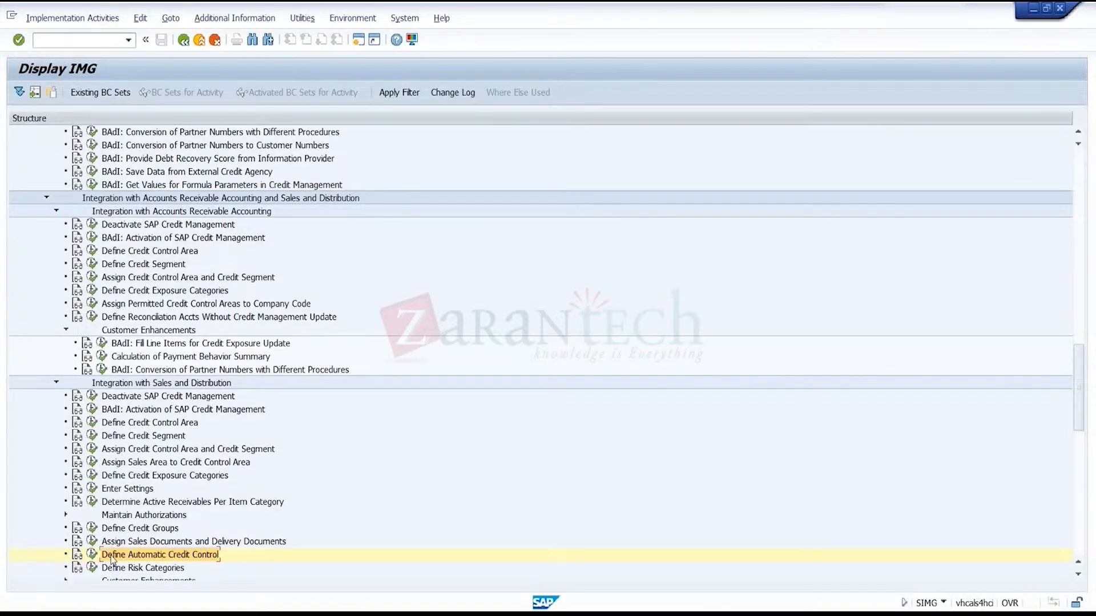
- Reopen Define Automatic Credit Control and start a new entry with credit control area TRGC
{"action": "left_click", "coordinate": [92, 554]}
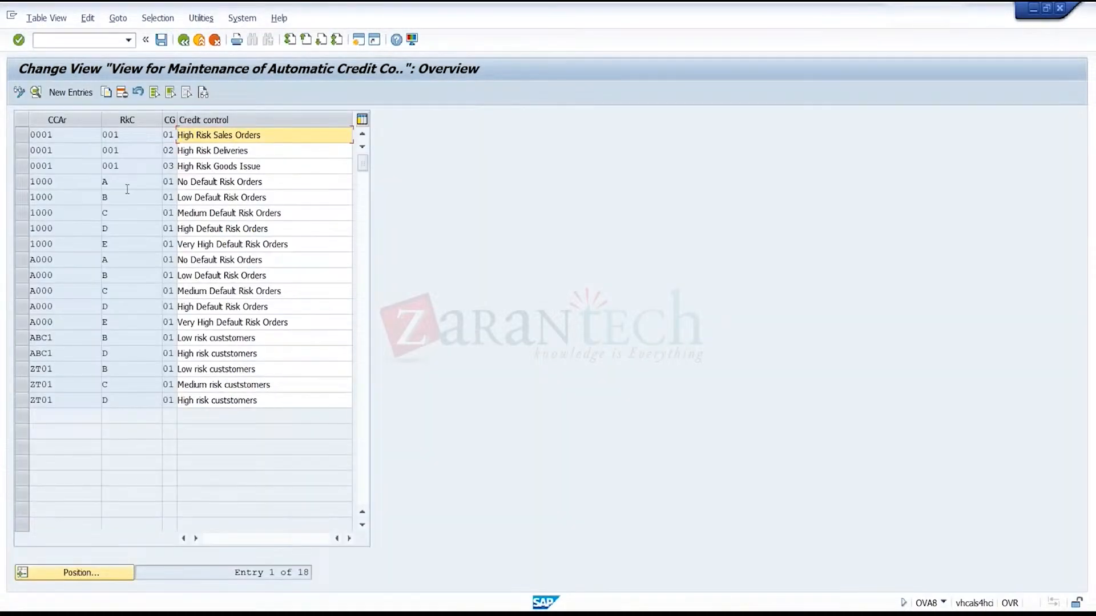
{"action": "left_click", "coordinate": [88, 101]}
{"action": "left_click", "coordinate": [80, 94]}
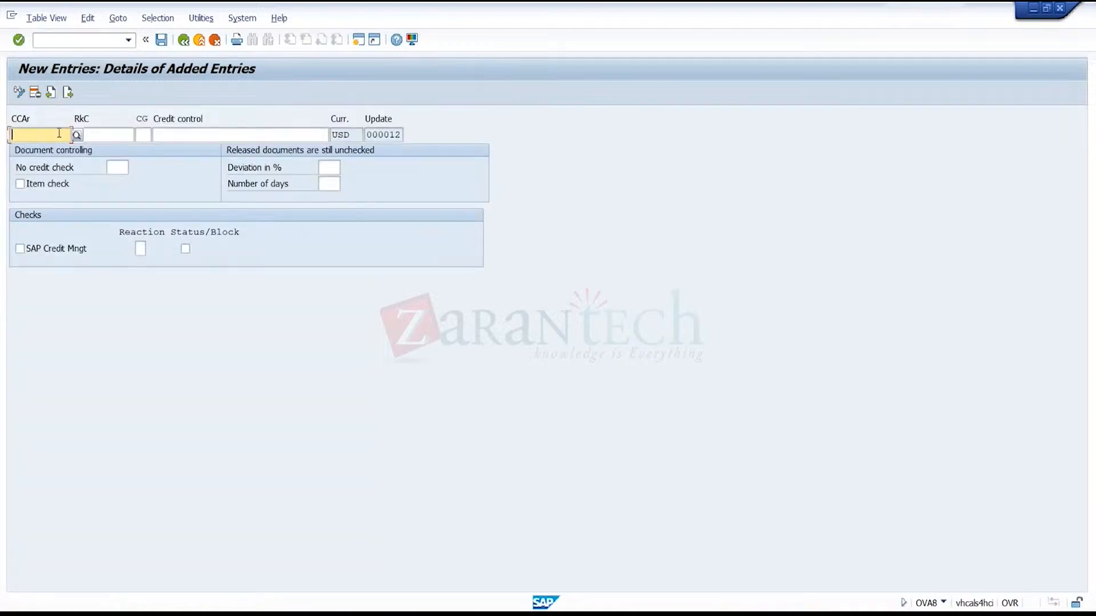
{"action": "type", "text": "TRG"}
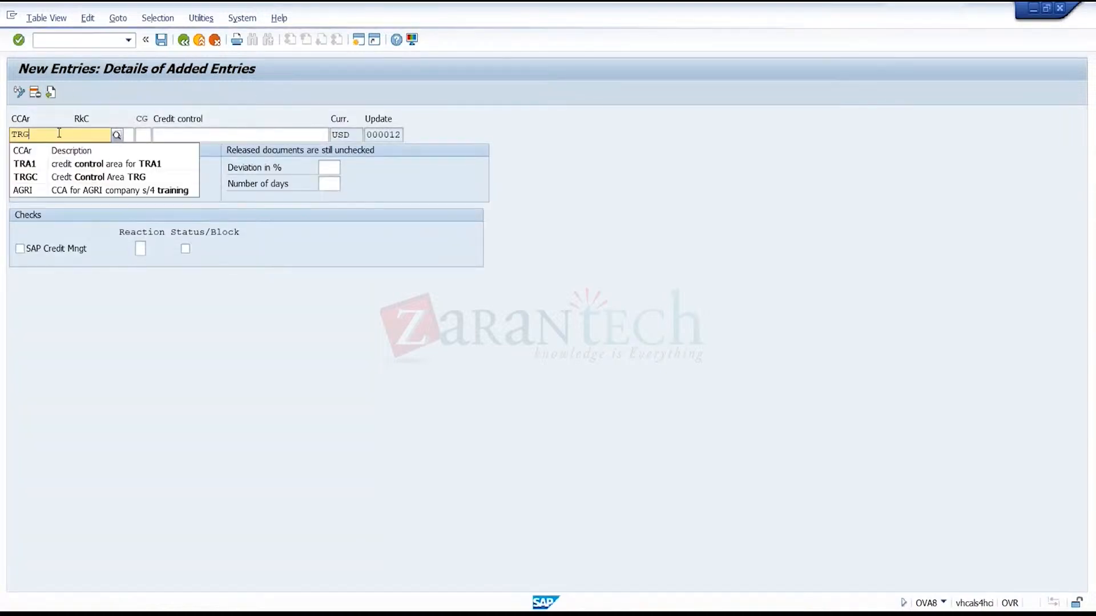
{"action": "type", "text": "C"}
{"action": "key", "text": "Tab"}
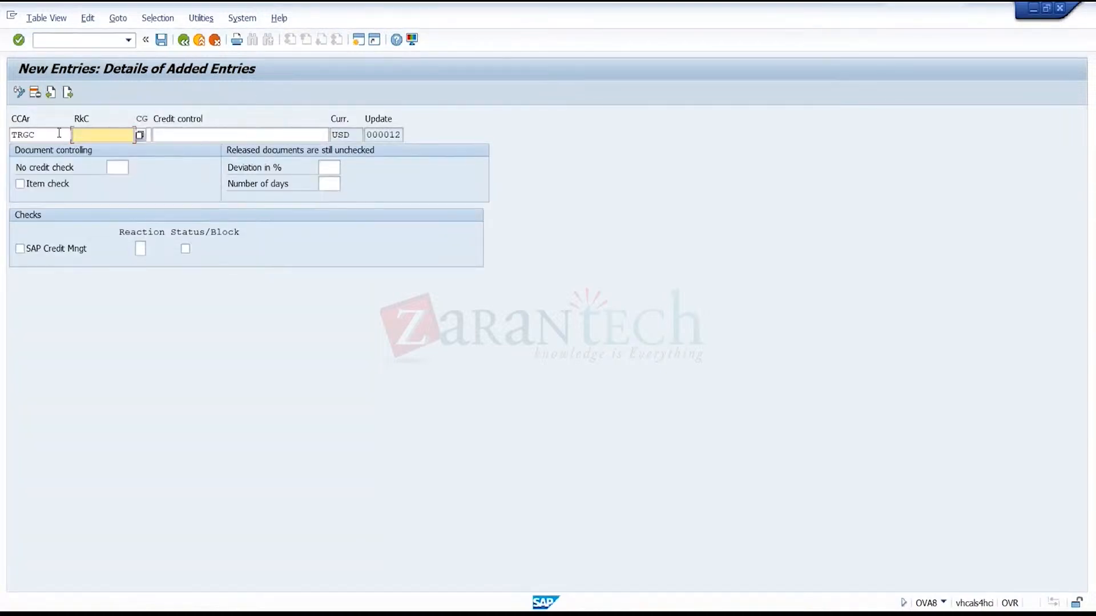
- Examine the risk categories available for the TRGC entry and exit automatic credit control without saving
{"action": "left_click", "coordinate": [142, 136]}
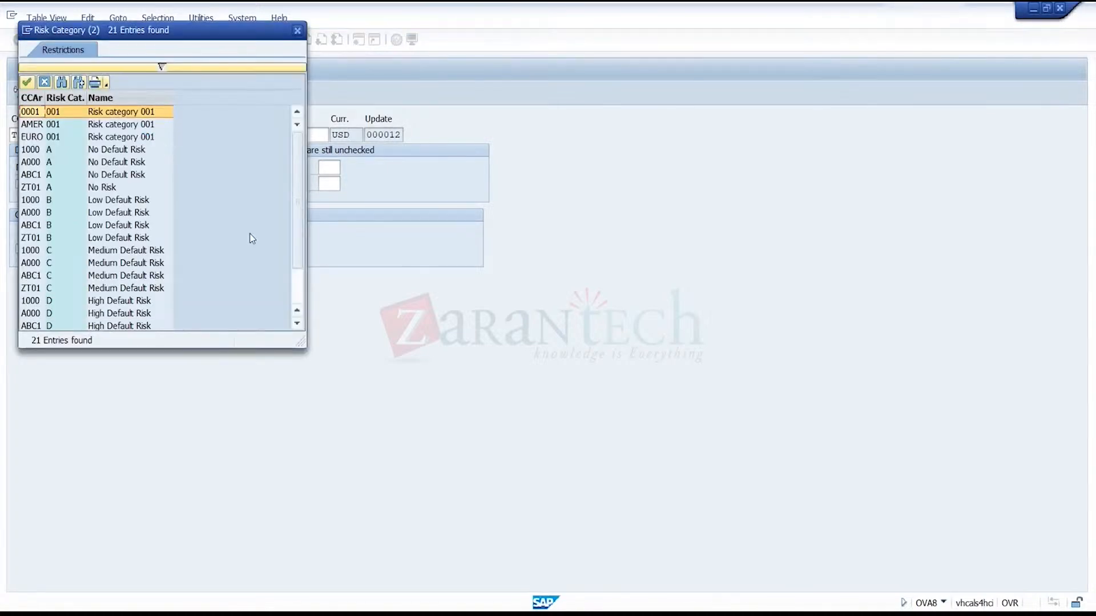
{"action": "scroll", "coordinate": [299, 281], "scroll_direction": "down", "scroll_amount": 2}
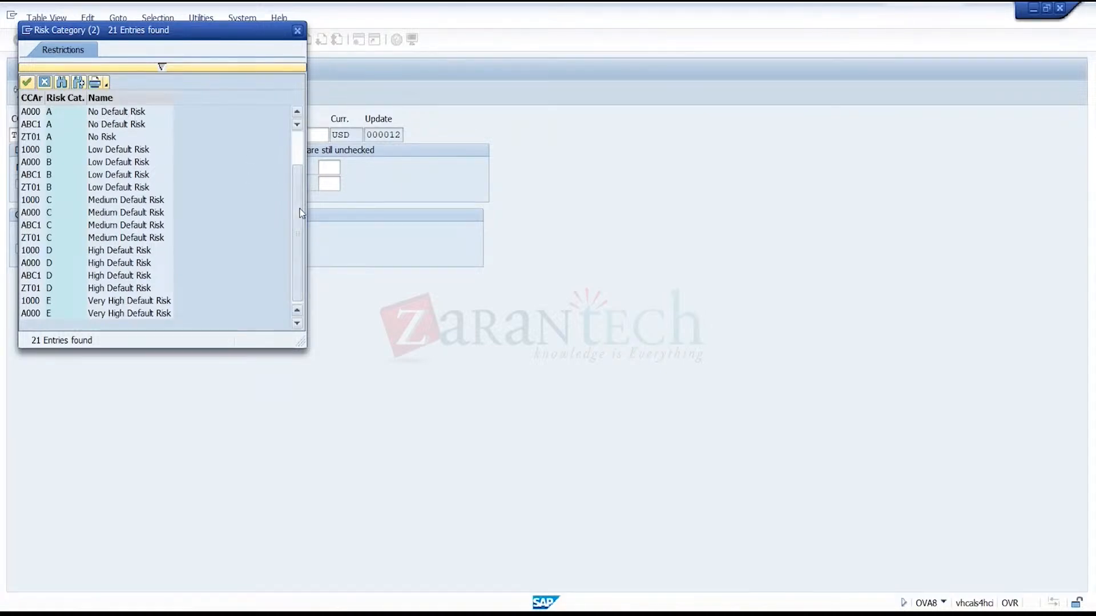
{"action": "scroll", "coordinate": [302, 214], "scroll_direction": "up", "scroll_amount": 2}
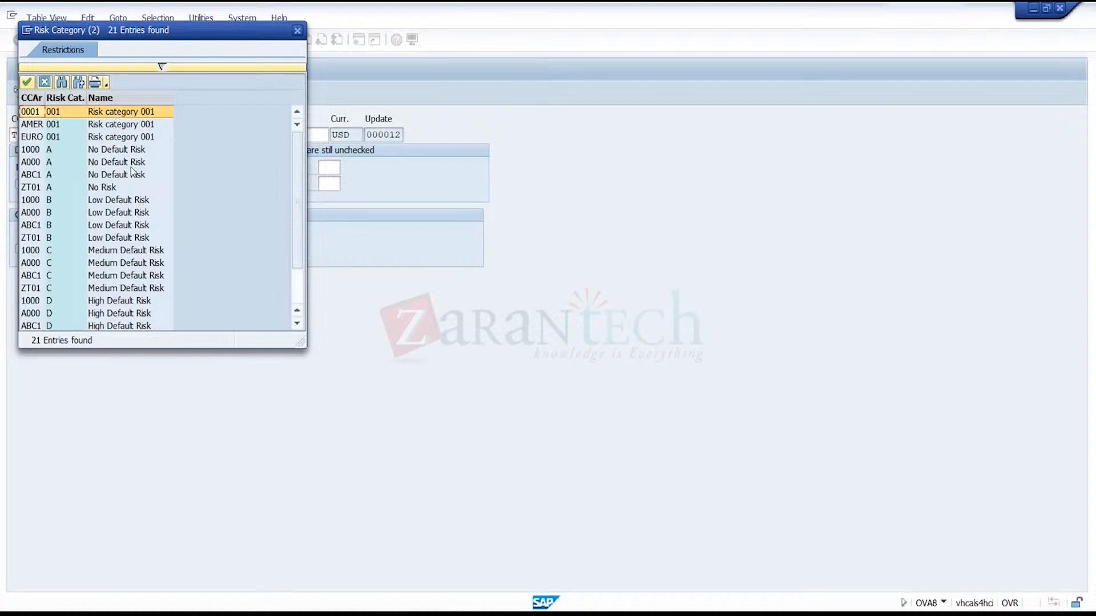
{"action": "left_click", "coordinate": [45, 82]}
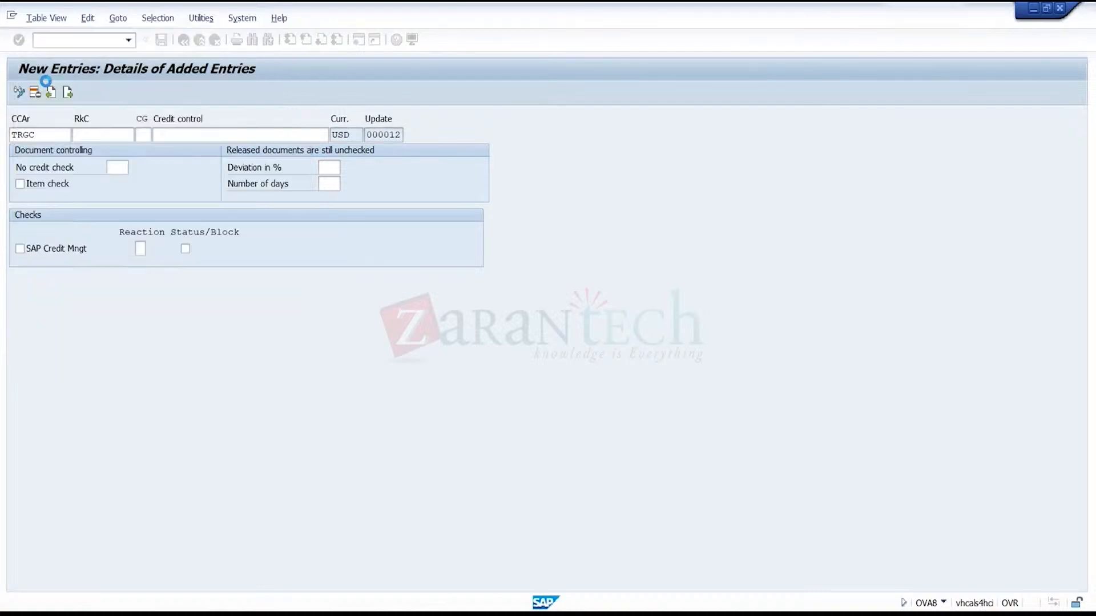
{"action": "left_click", "coordinate": [141, 140]}
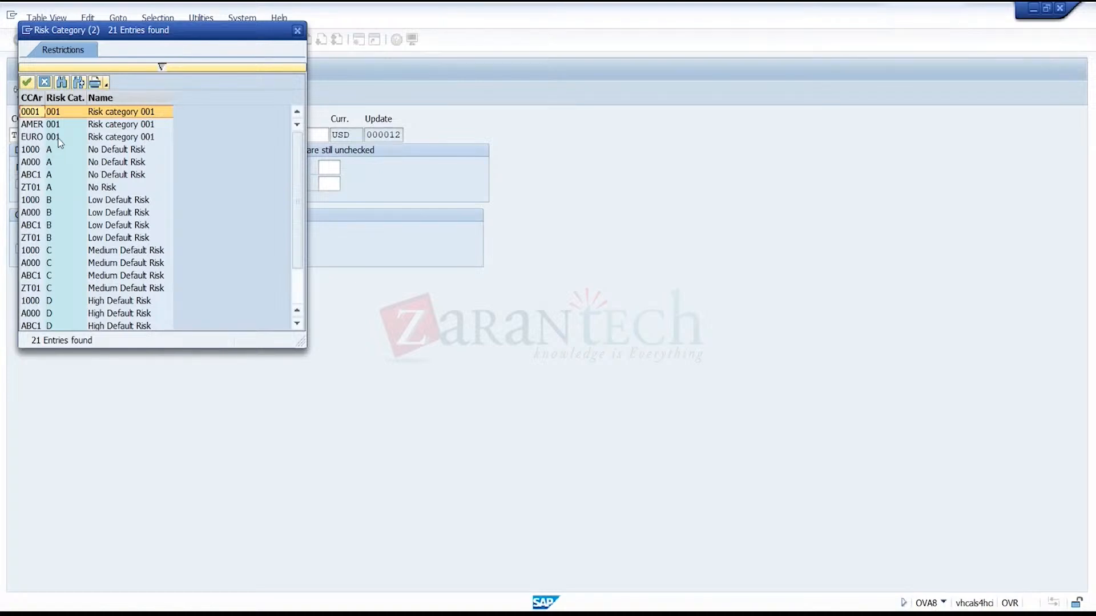
{"action": "left_click_drag", "start_coordinate": [299, 195], "coordinate": [290, 234]}
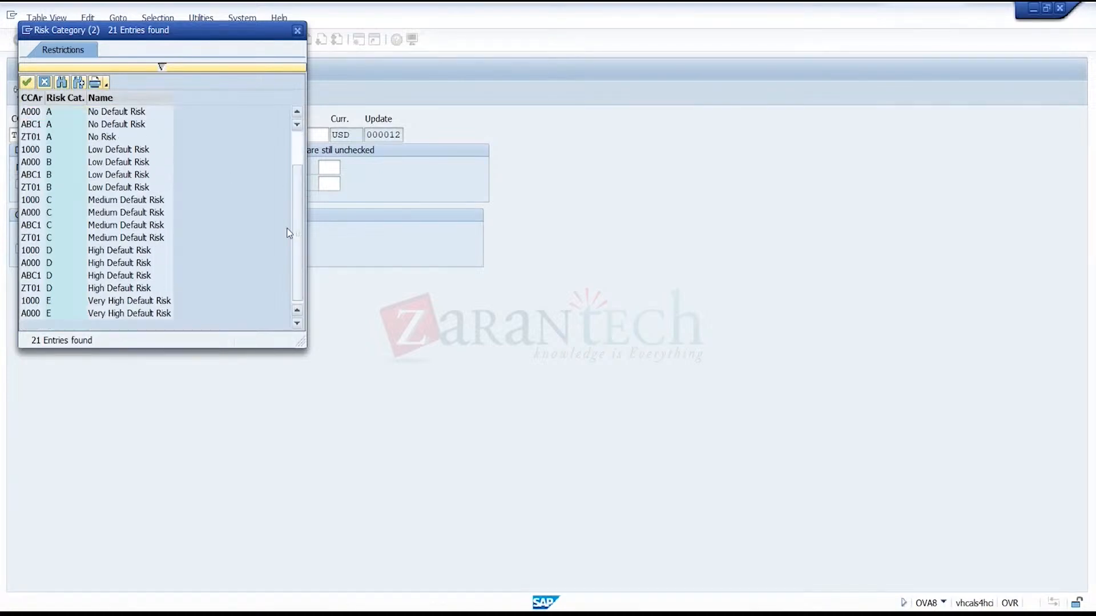
{"action": "left_click", "coordinate": [44, 82]}
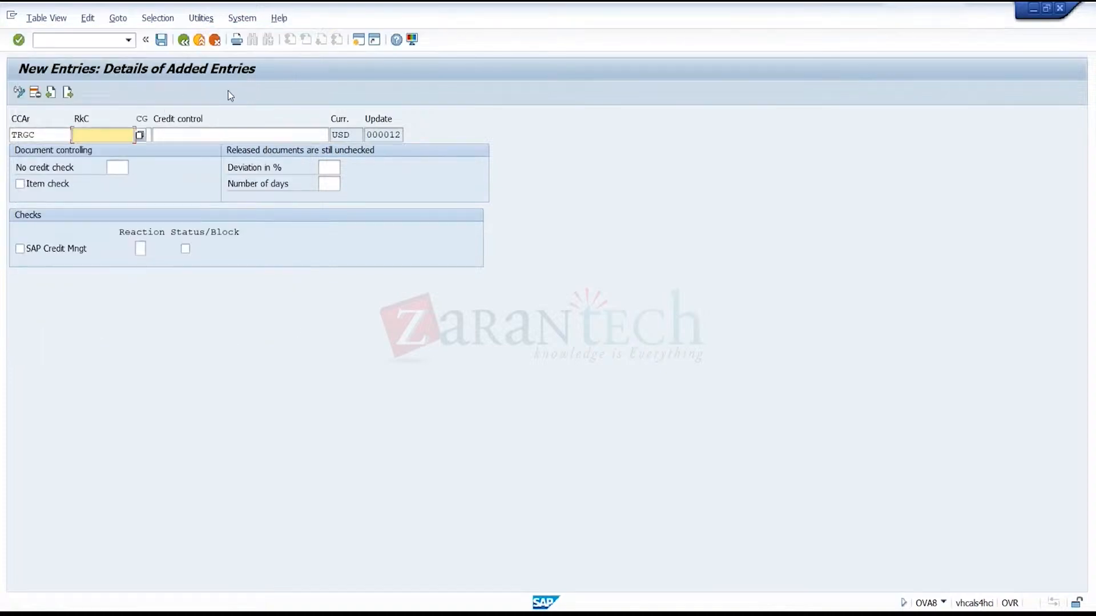
{"action": "left_click", "coordinate": [199, 41]}
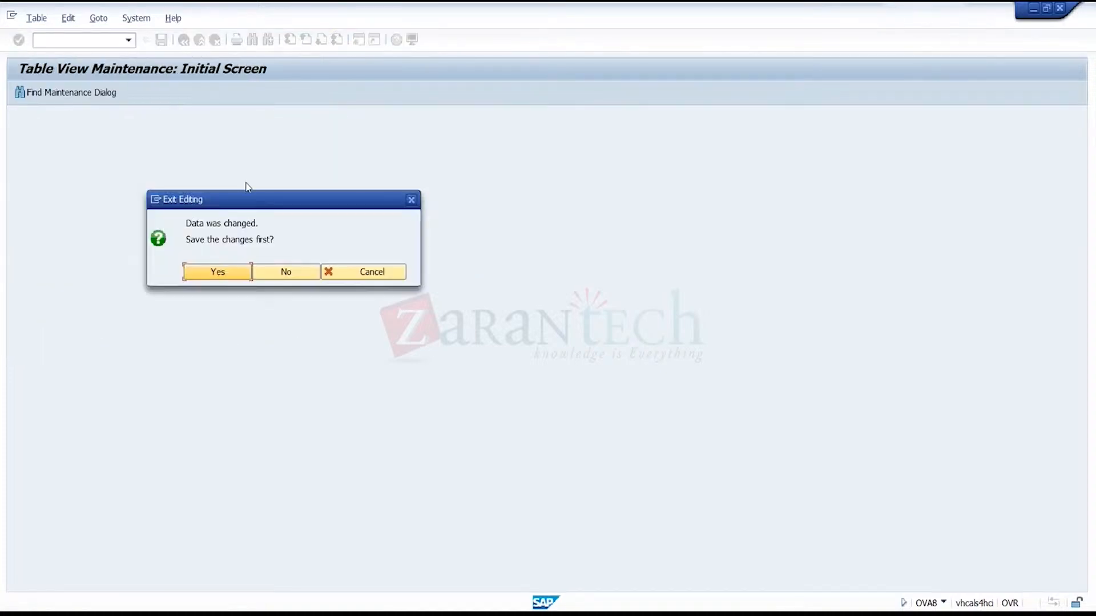
{"action": "left_click", "coordinate": [288, 273]}
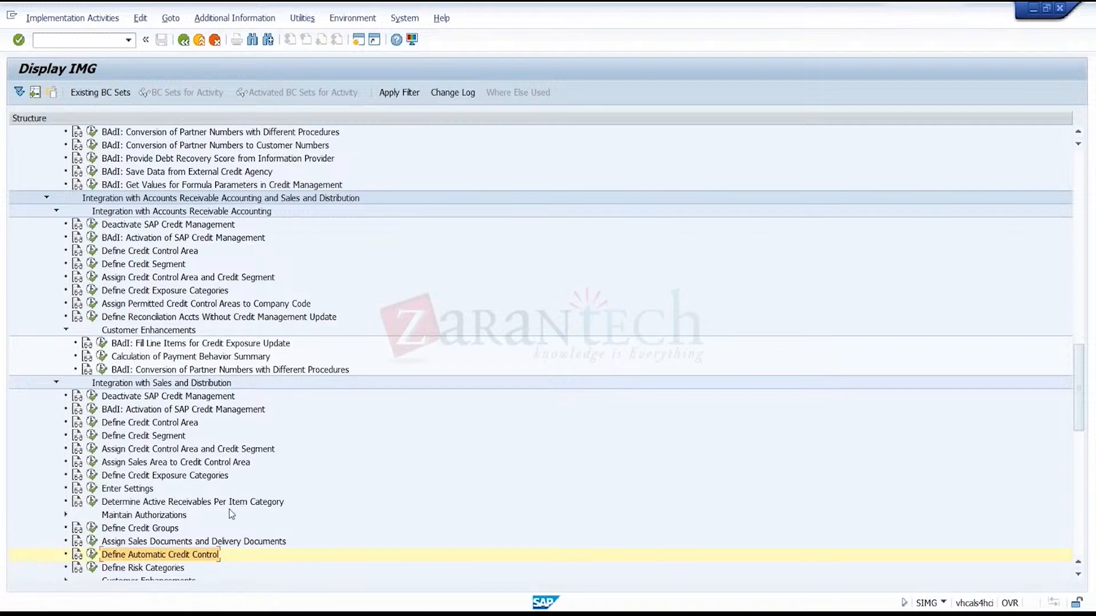
- Look through the Credit Risk Monitoring and Integration with Sales and Distribution activities in the IMG structure for the risk category settings
{"action": "left_click", "coordinate": [171, 529]}
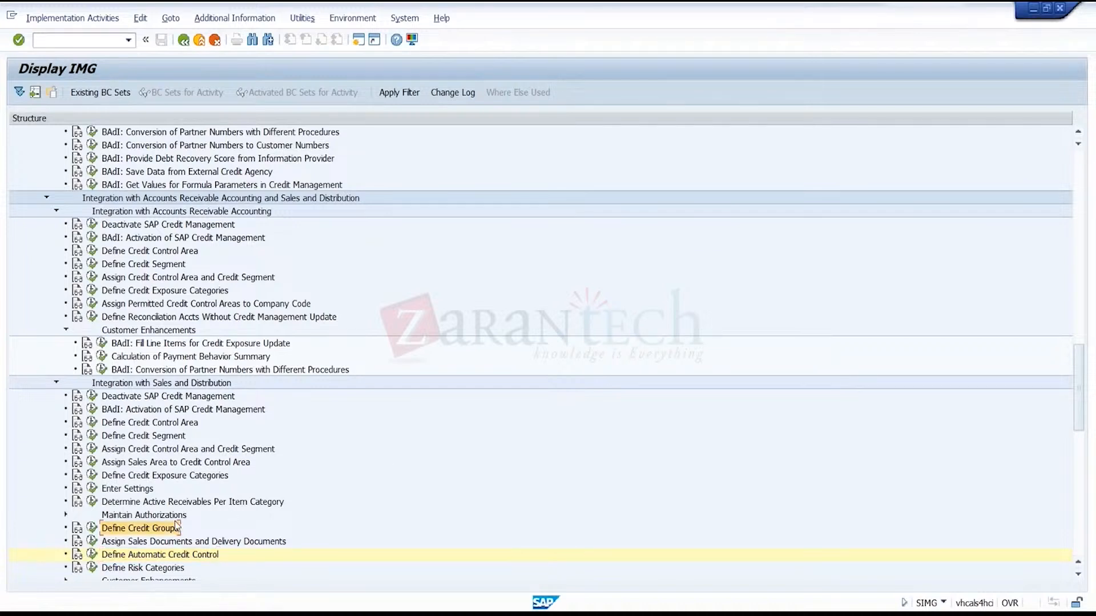
{"action": "left_click", "coordinate": [132, 491]}
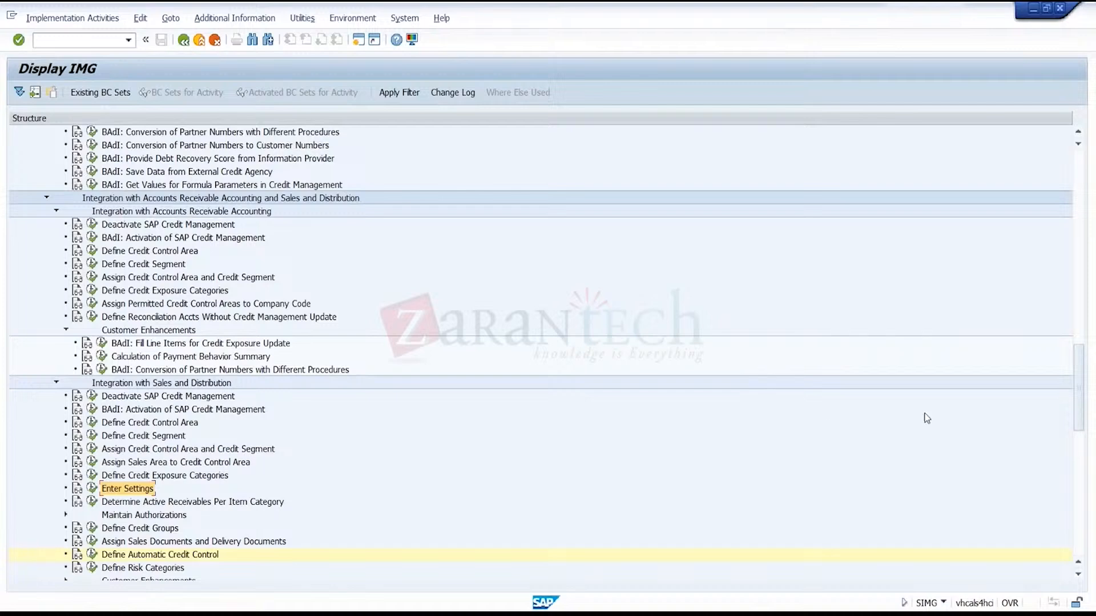
{"action": "left_click_drag", "start_coordinate": [1079, 411], "coordinate": [1035, 273]}
{"action": "left_click_drag", "start_coordinate": [1078, 393], "coordinate": [1056, 244]}
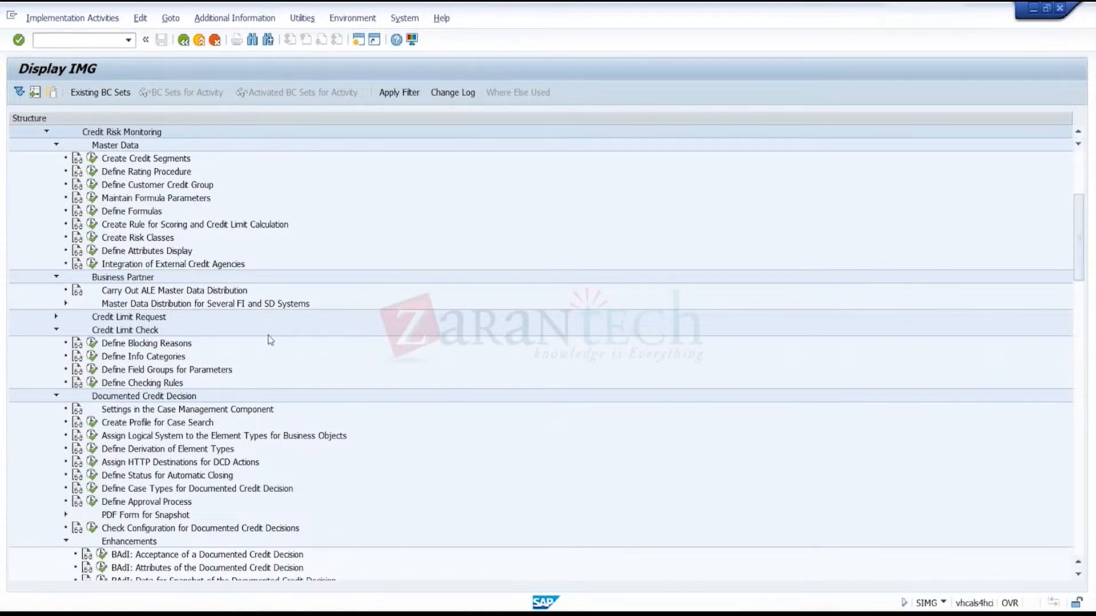
{"action": "left_click", "coordinate": [65, 304]}
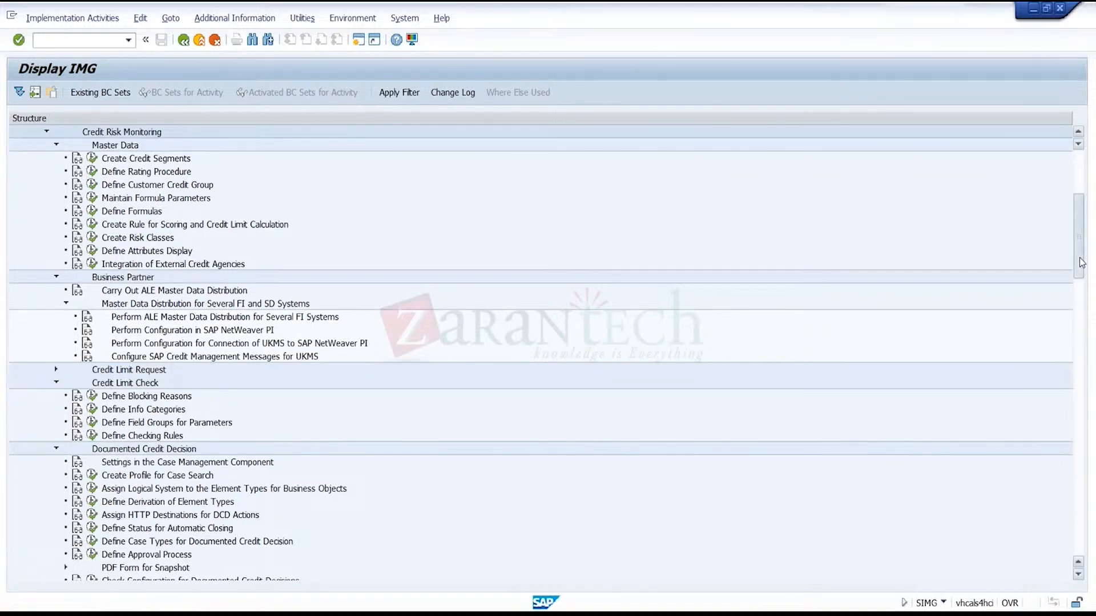
{"action": "scroll", "coordinate": [1086, 275], "scroll_direction": "down", "scroll_amount": 2}
{"action": "scroll", "coordinate": [1086, 275], "scroll_direction": "down", "scroll_amount": 1}
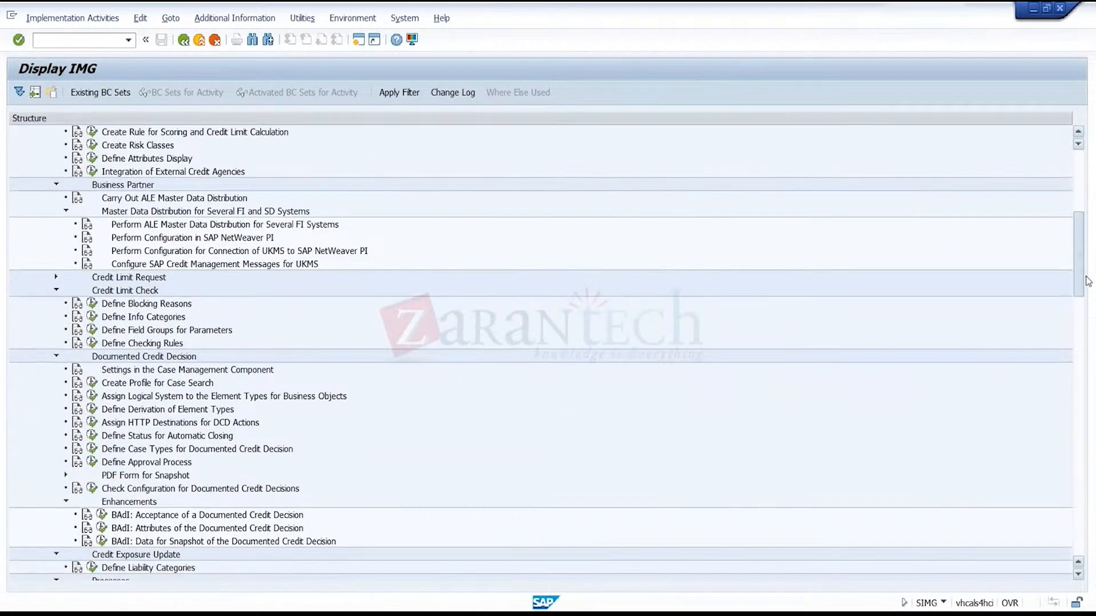
{"action": "scroll", "coordinate": [1086, 280], "scroll_direction": "down", "scroll_amount": 7}
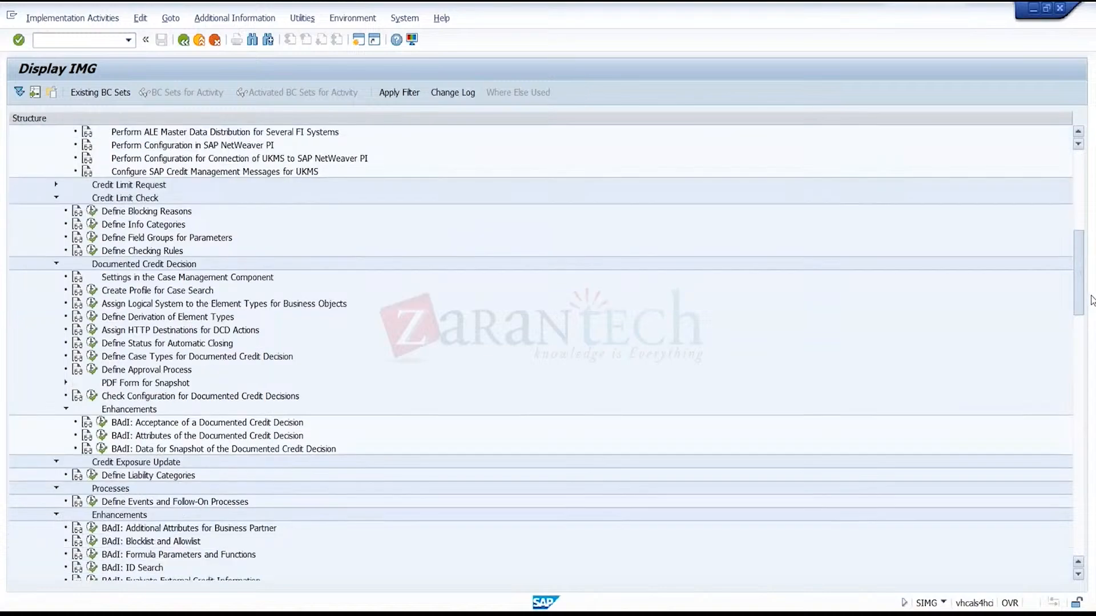
{"action": "scroll", "coordinate": [541, 354], "scroll_direction": "down", "scroll_amount": 8}
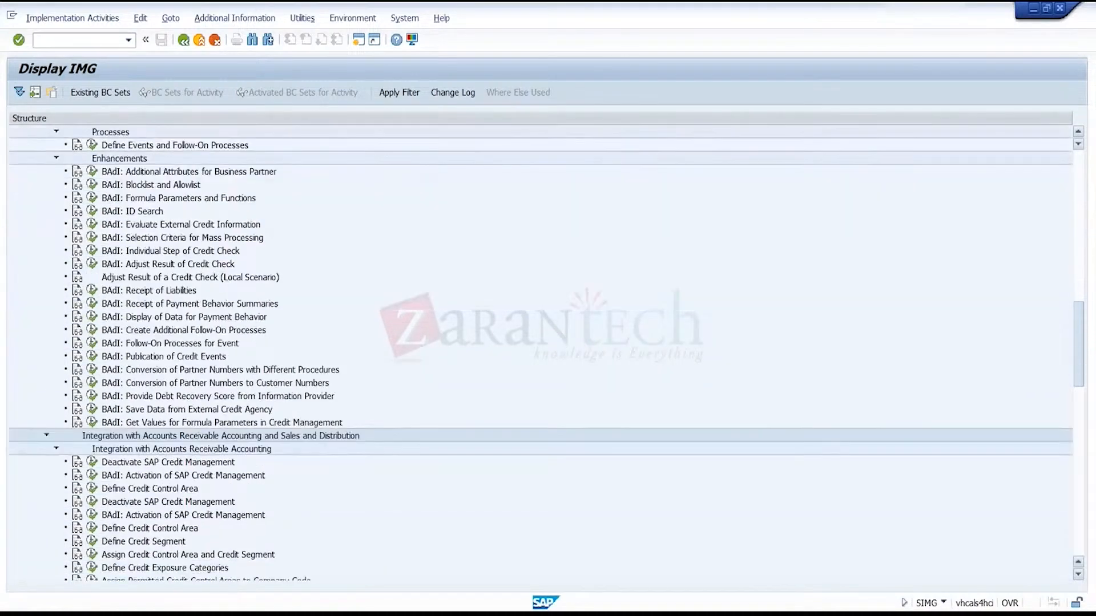
{"action": "scroll", "coordinate": [541, 353], "scroll_direction": "down", "scroll_amount": 7}
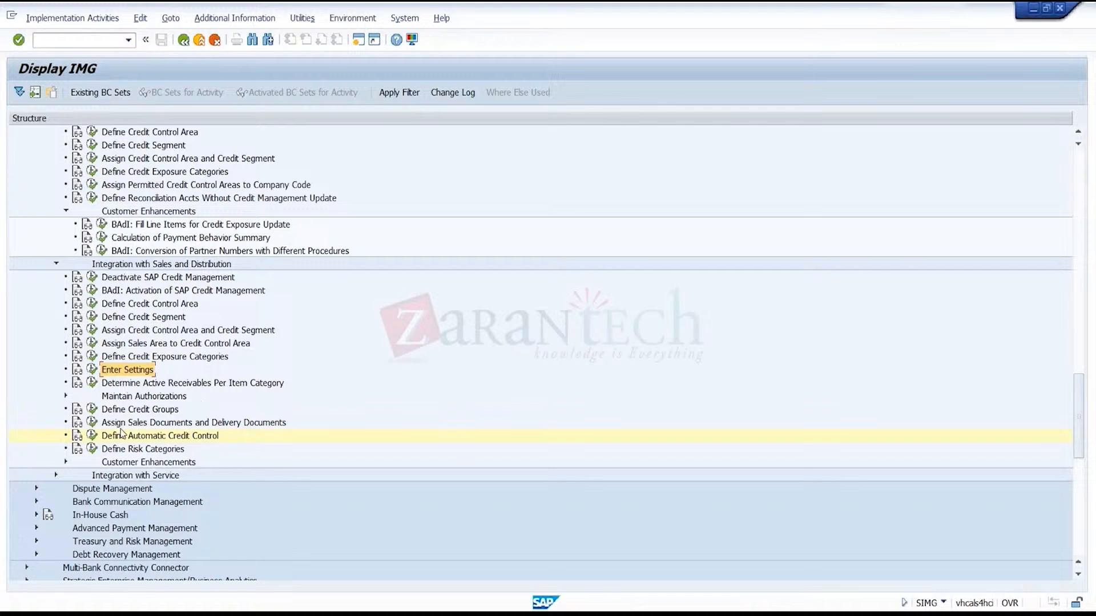
- Open Define Risk Categories, review the existing risk categories per credit control area, and return to the IMG structure
{"action": "left_click", "coordinate": [92, 450]}
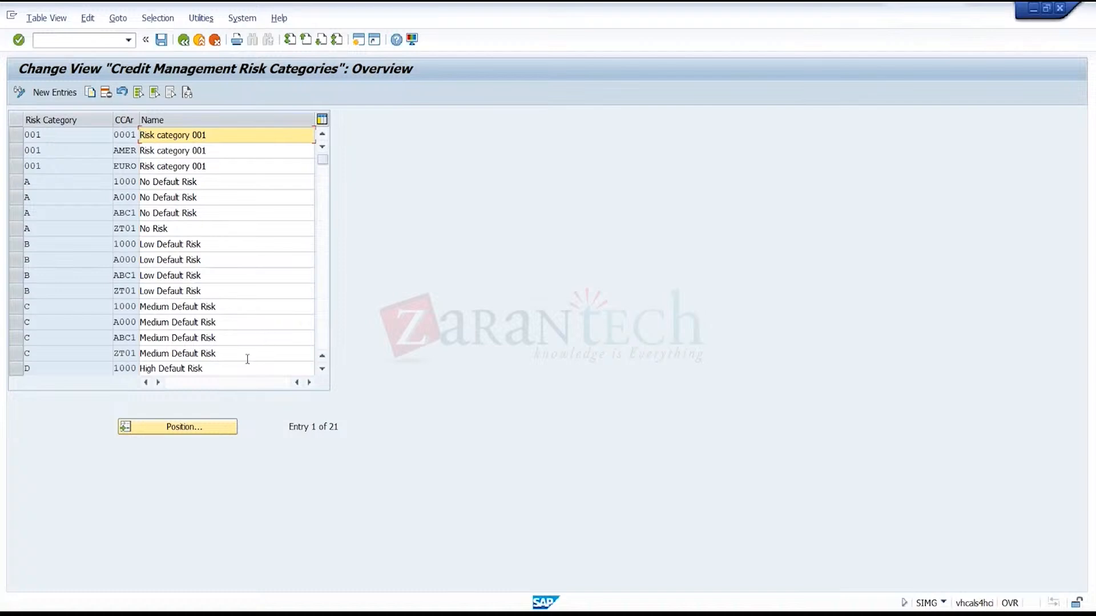
{"action": "left_click", "coordinate": [321, 308]}
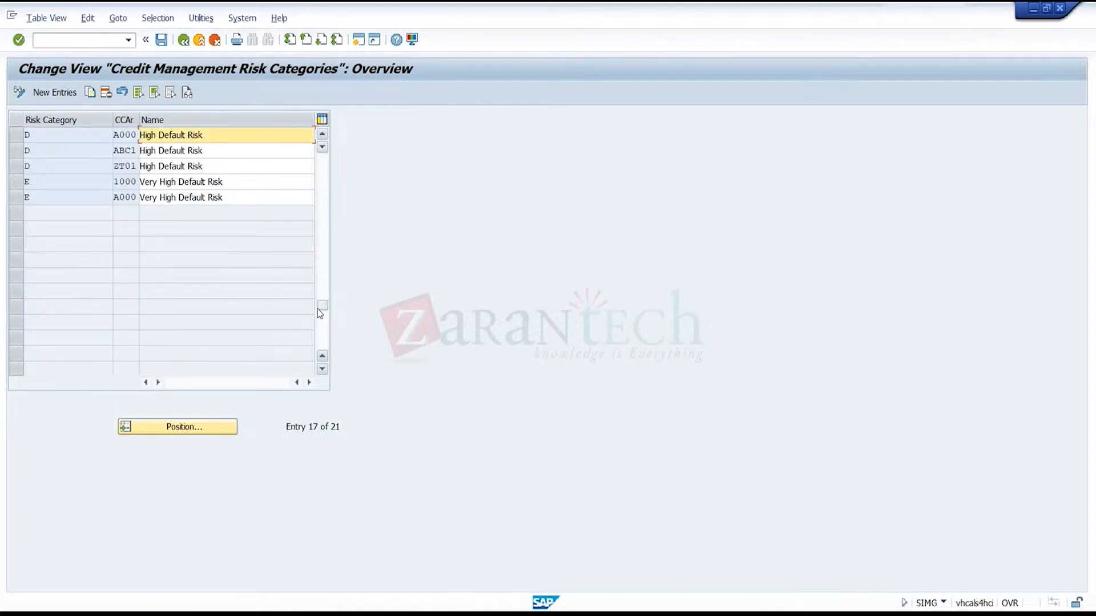
{"action": "left_click", "coordinate": [184, 40]}
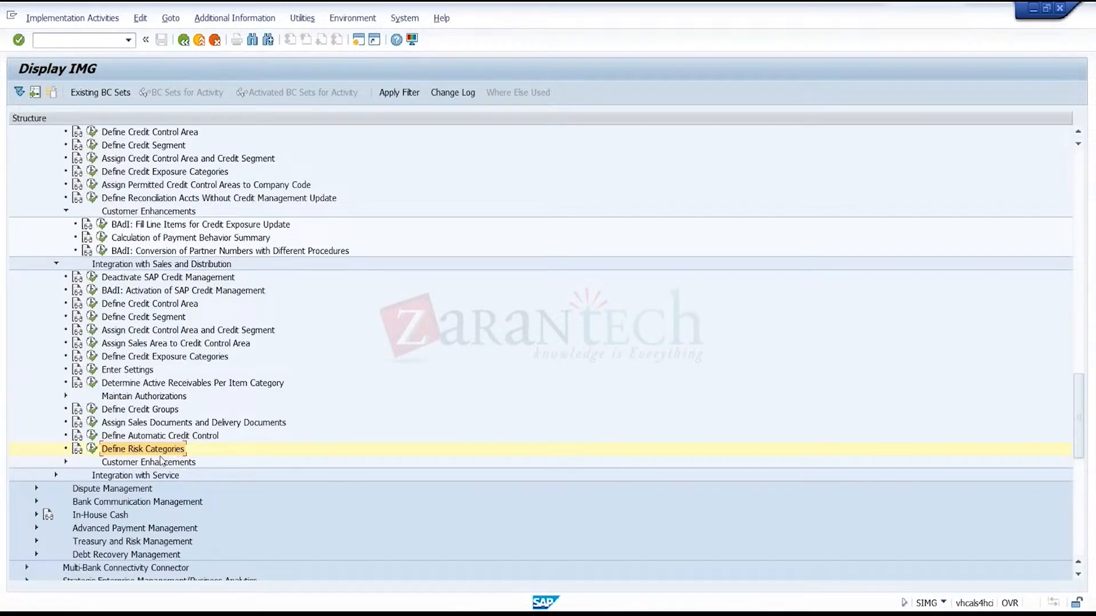
{"action": "left_click", "coordinate": [91, 450]}
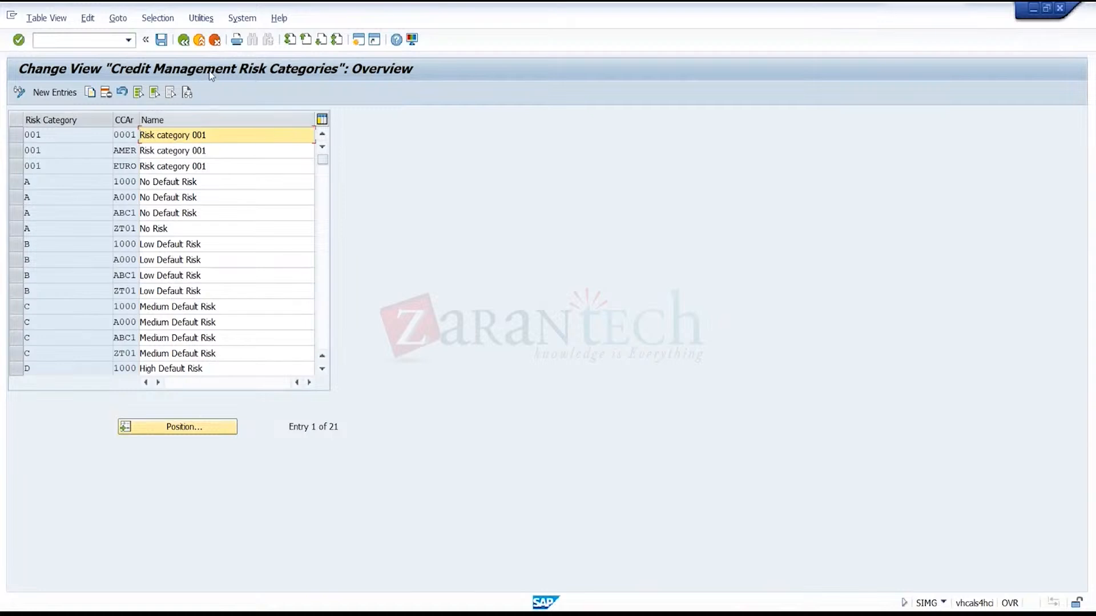
{"action": "left_click", "coordinate": [183, 39]}
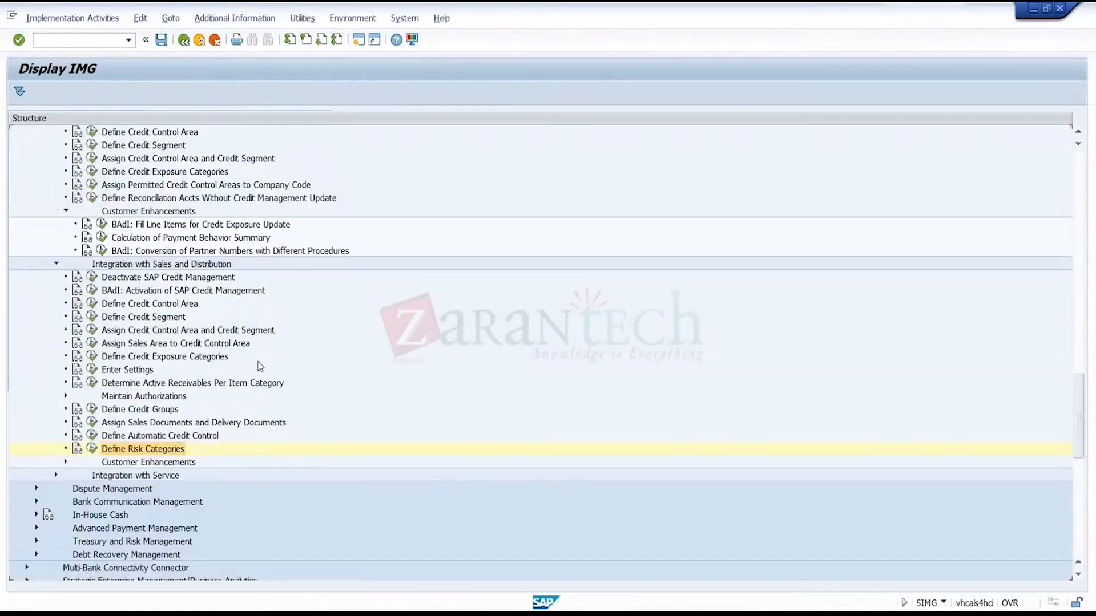
- Check the field help for the risk category in a new Define Automatic Credit Control entry and return to the IMG structure
{"action": "left_click", "coordinate": [92, 437]}
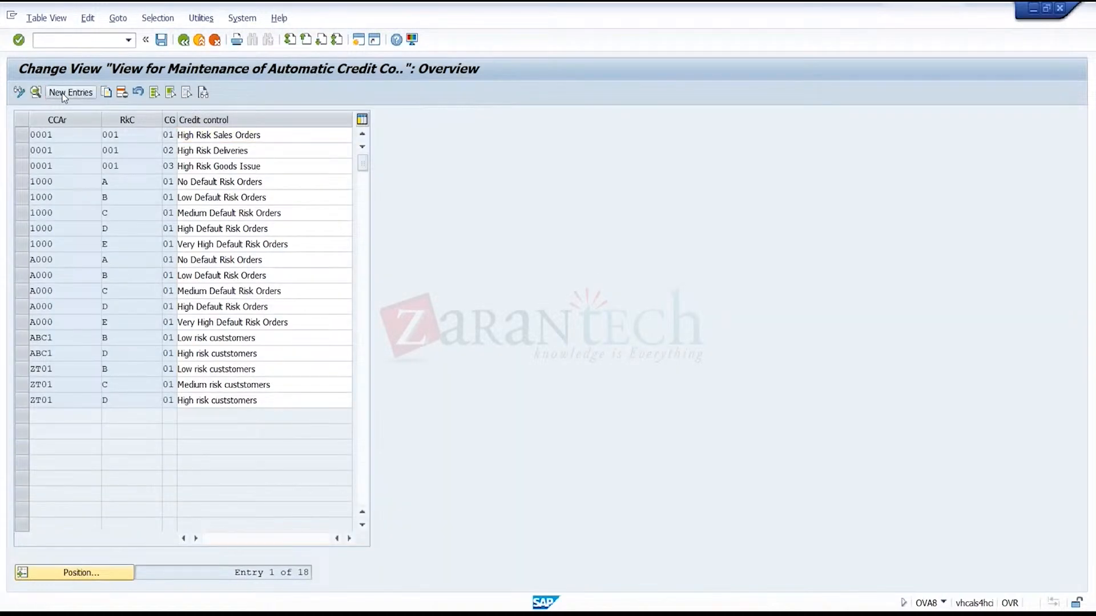
{"action": "left_click", "coordinate": [70, 93]}
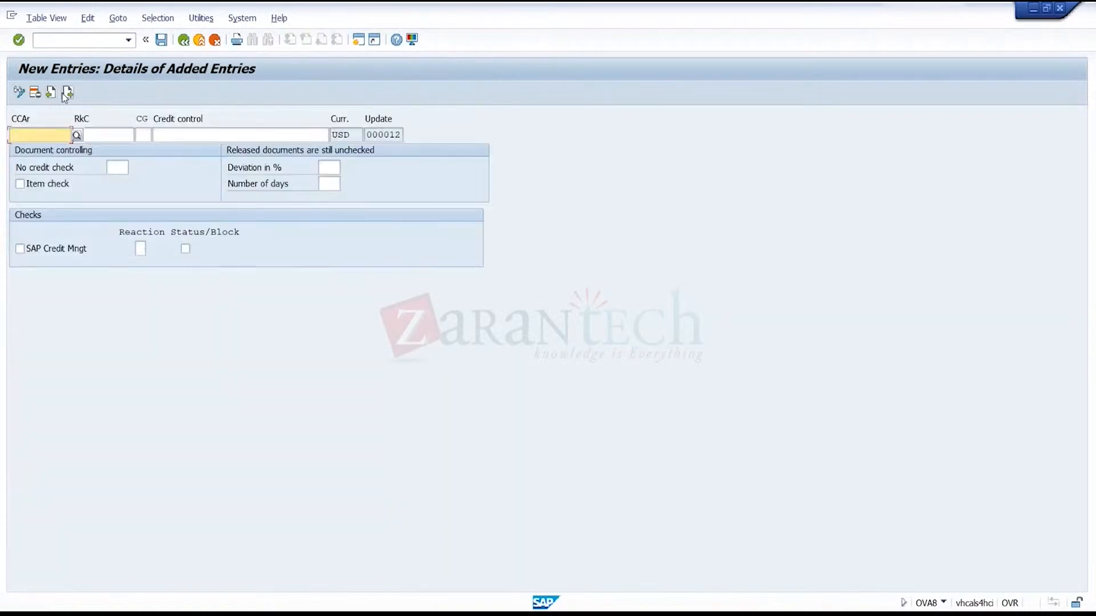
{"action": "left_click", "coordinate": [82, 118]}
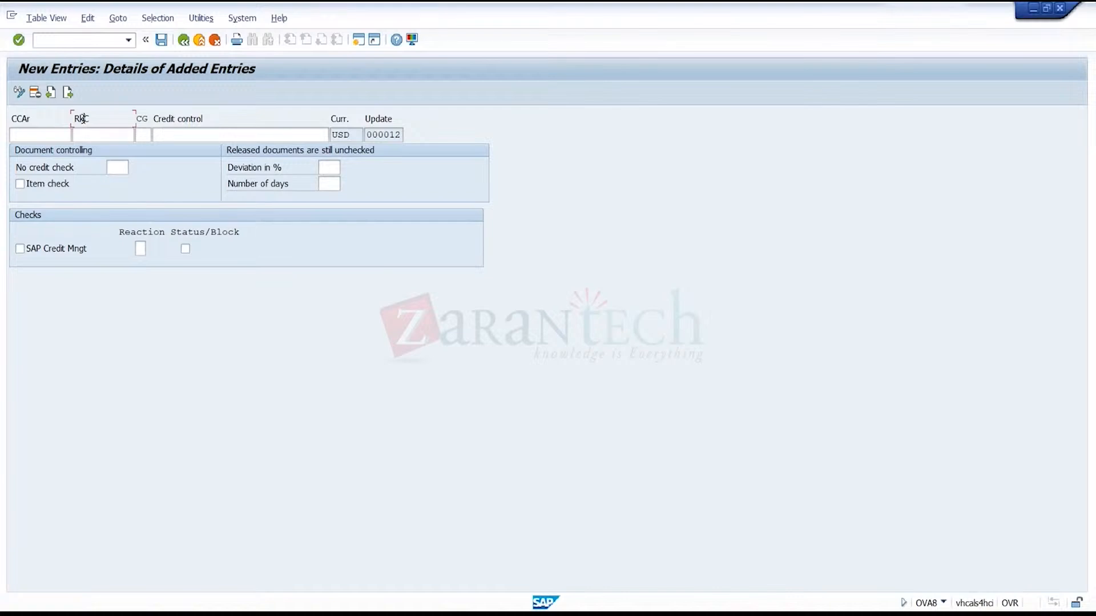
{"action": "key", "text": "F1"}
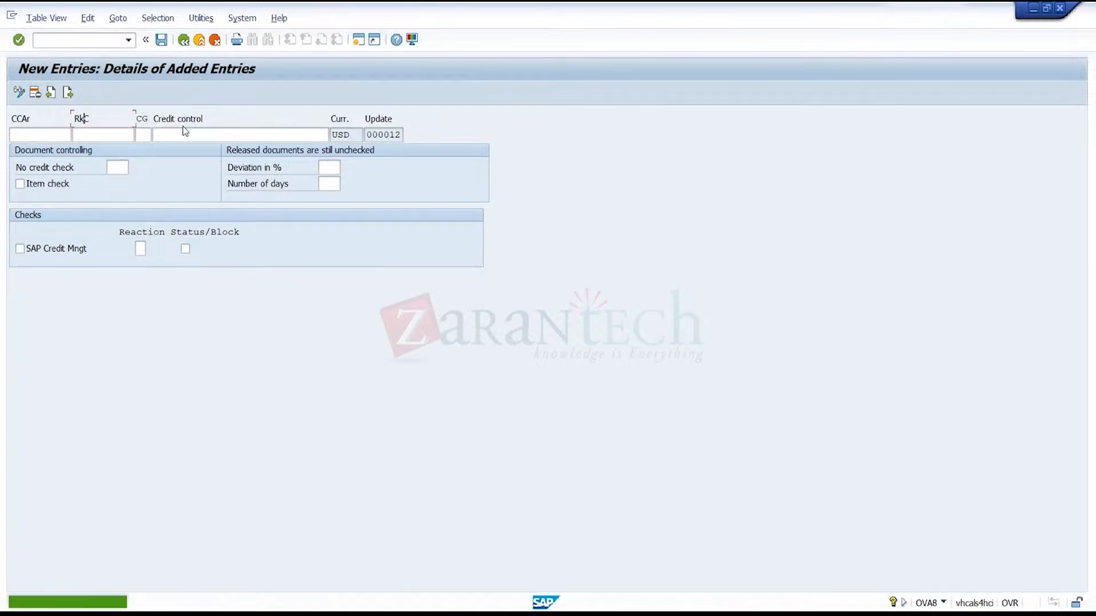
{"action": "left_click", "coordinate": [52, 133]}
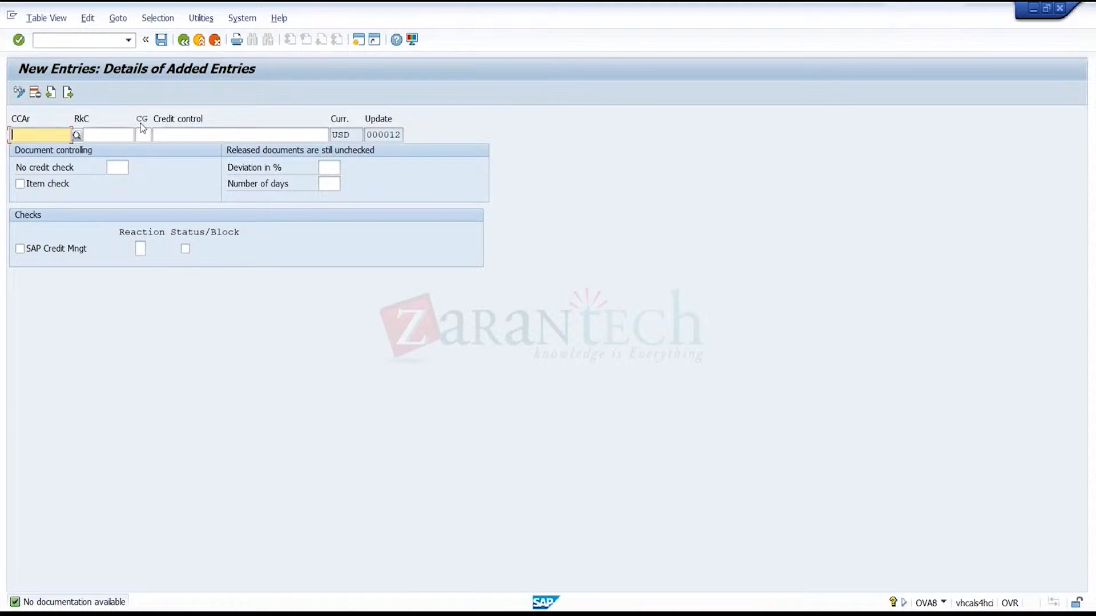
{"action": "left_click", "coordinate": [183, 39]}
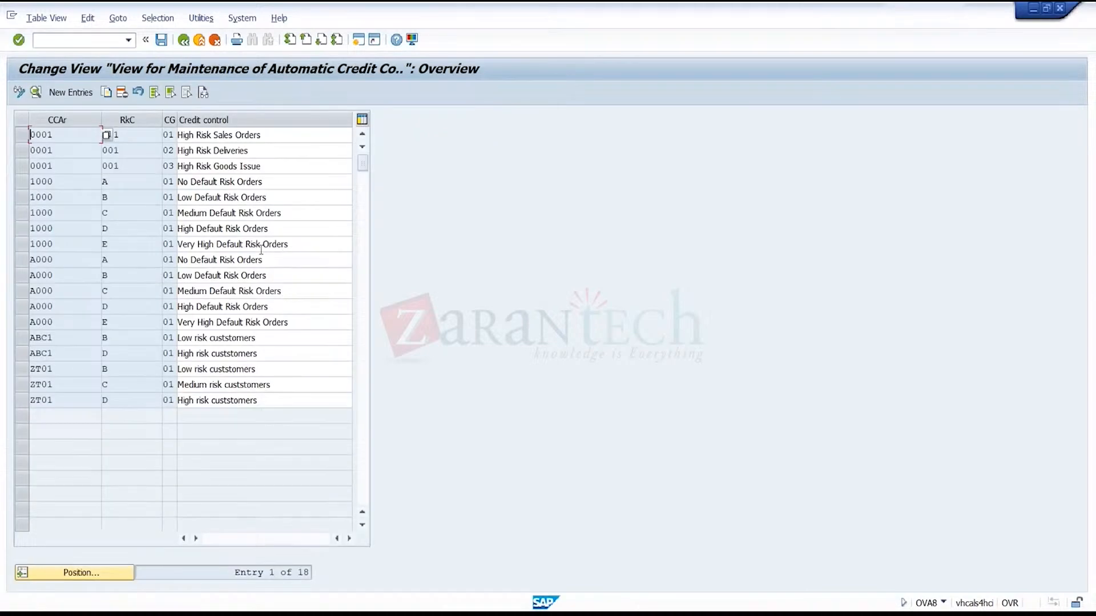
{"action": "left_click", "coordinate": [183, 39]}
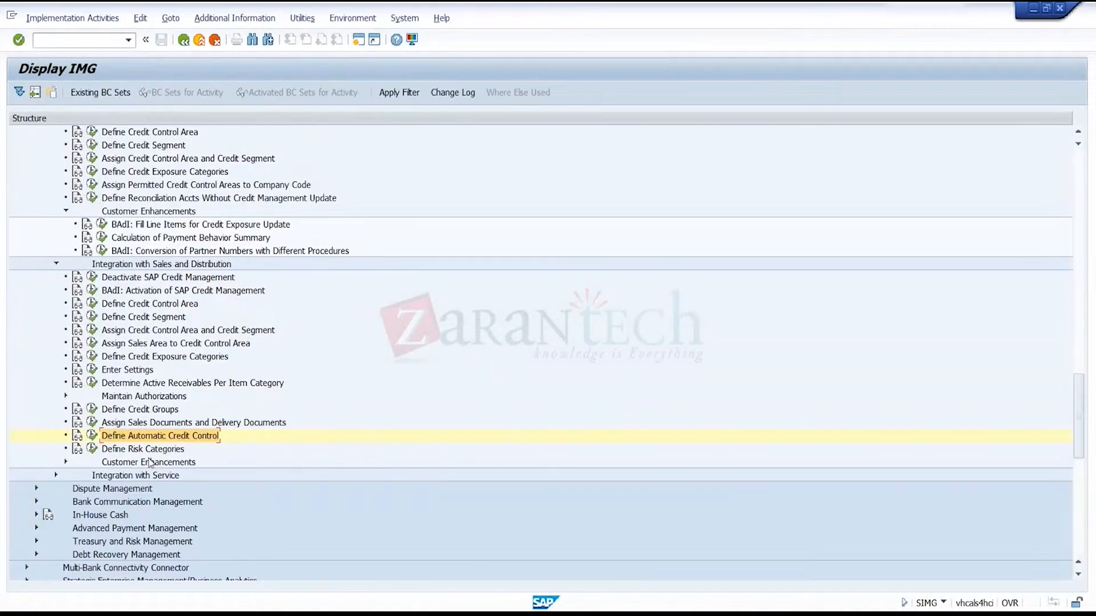
{"action": "double_click", "coordinate": [115, 450]}
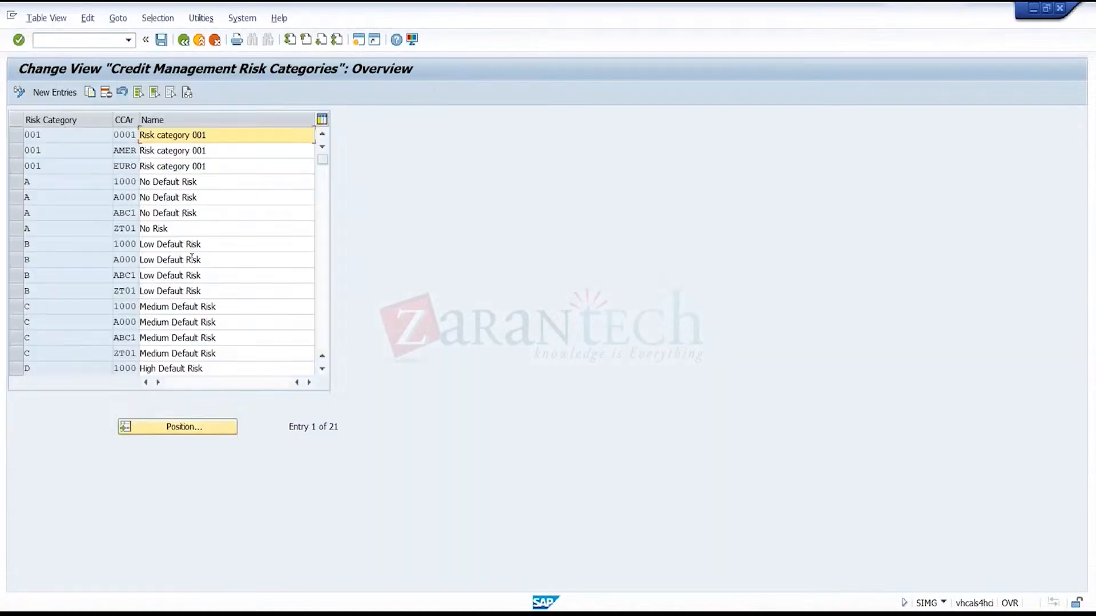
{"action": "left_click", "coordinate": [57, 92]}
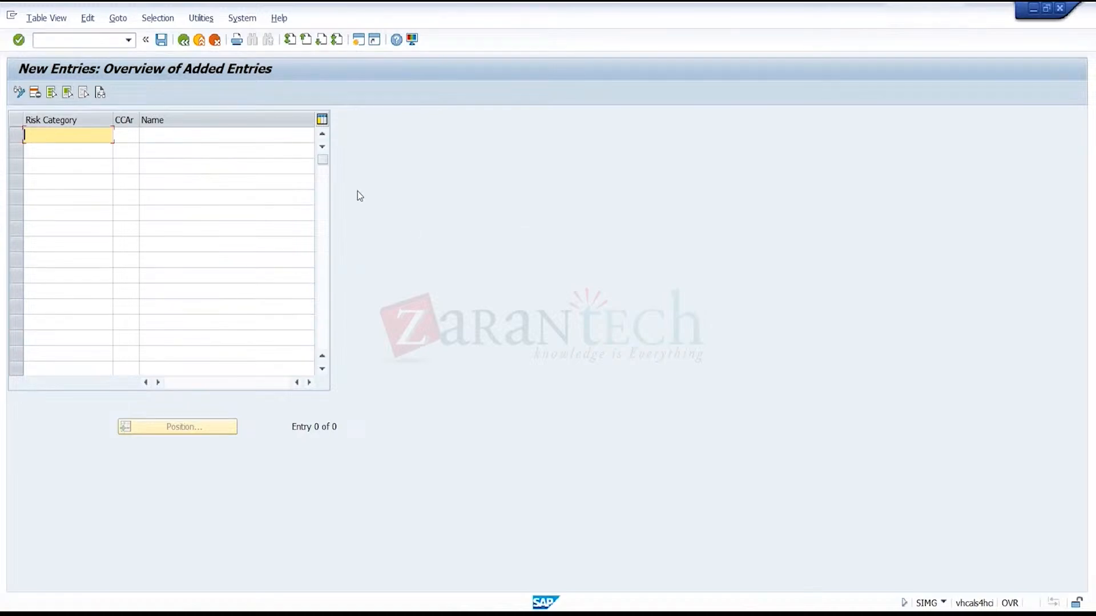
{"action": "left_click", "coordinate": [198, 47]}
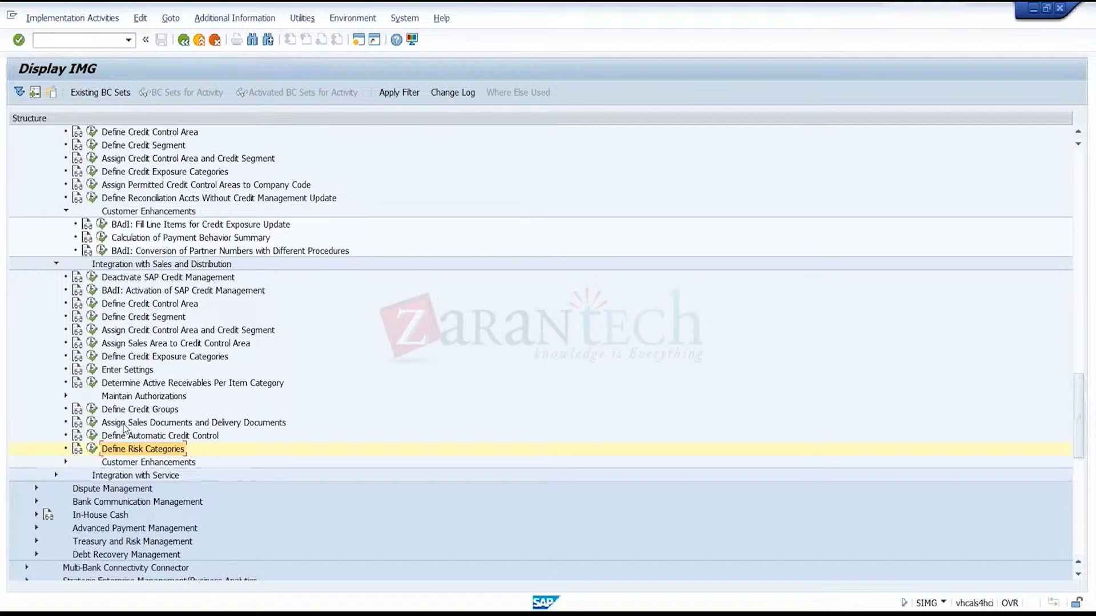
- In Define Risk Categories, copy risk category 001 of credit control area 0001 to credit control area TRGC
{"action": "left_click", "coordinate": [93, 449]}
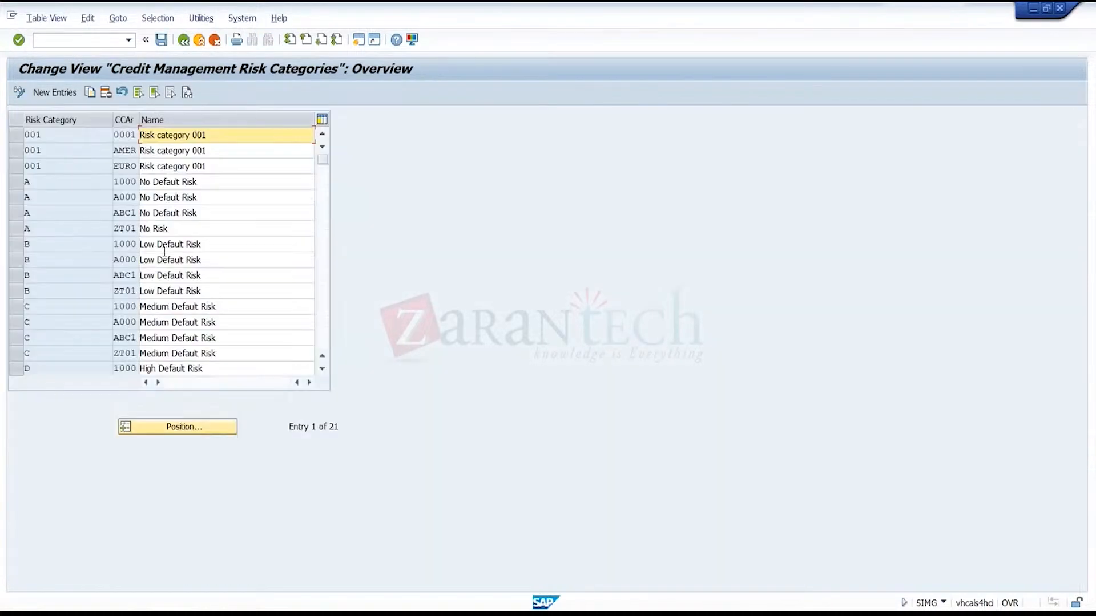
{"action": "left_click", "coordinate": [16, 140]}
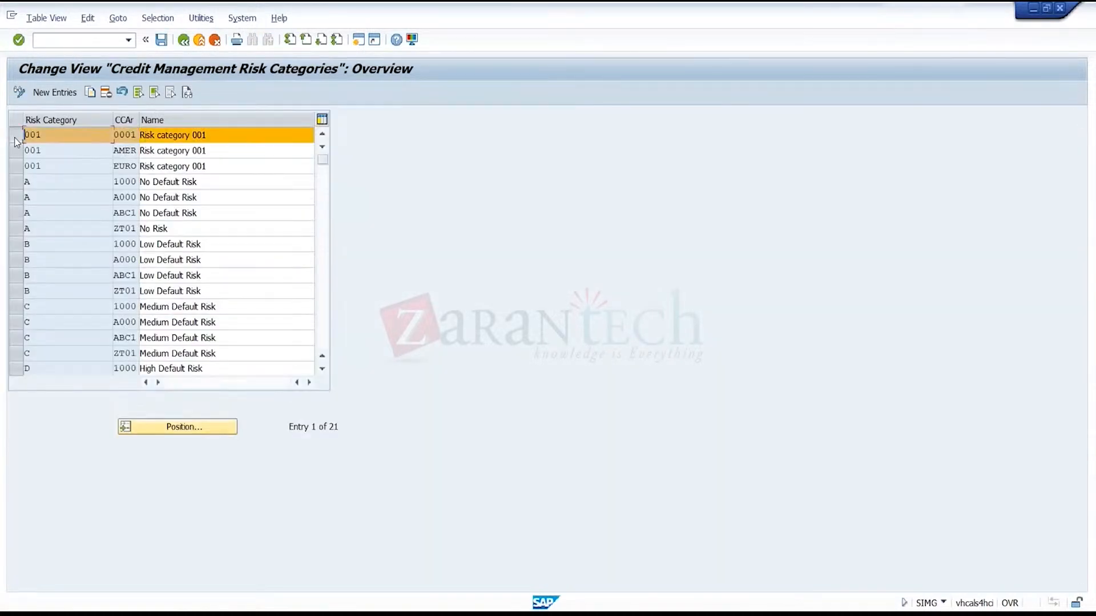
{"action": "left_click", "coordinate": [89, 92]}
{"action": "left_click", "coordinate": [69, 132]}
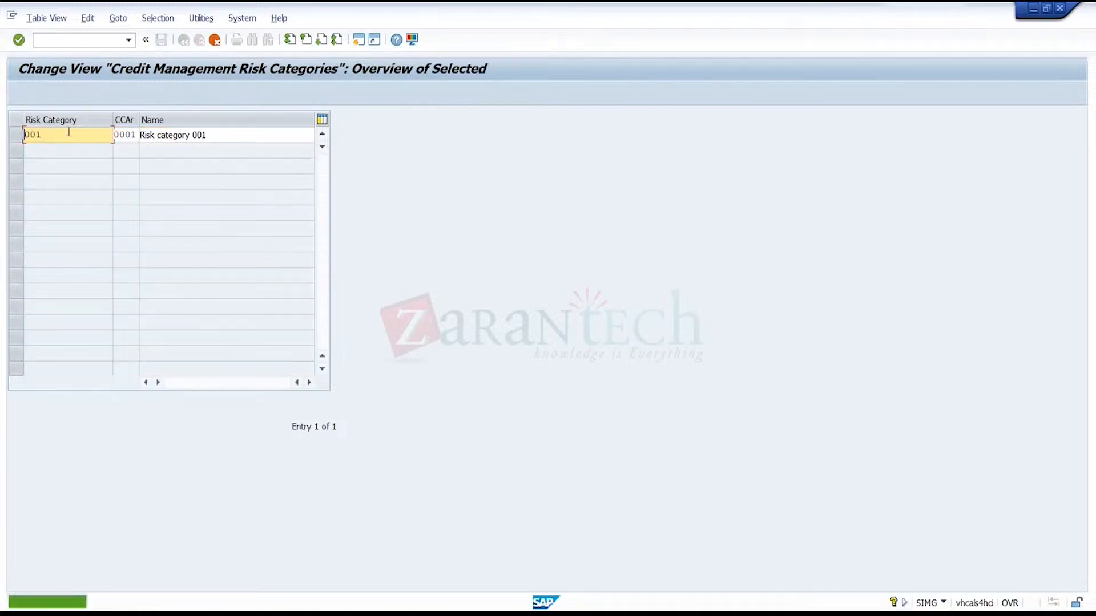
{"action": "left_click", "coordinate": [133, 137]}
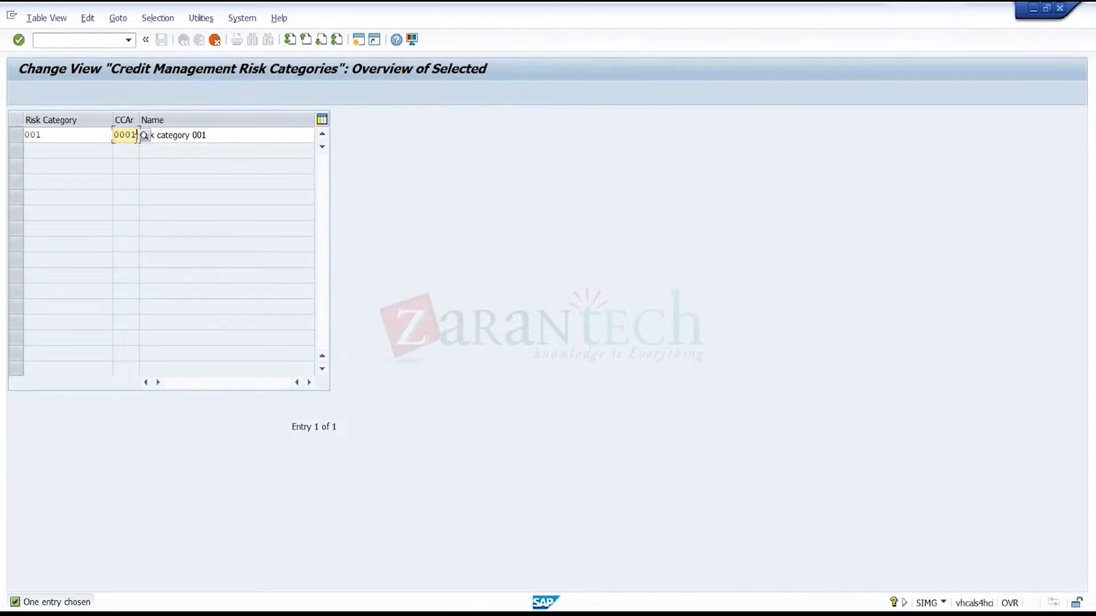
{"action": "key", "text": "BackSpace"}
{"action": "key", "text": "BackSpace"}
{"action": "key", "text": "BackSpace"}
{"action": "key", "text": "BackSpace"}
{"action": "type", "text": "TRGC"}
{"action": "key", "text": "Return"}
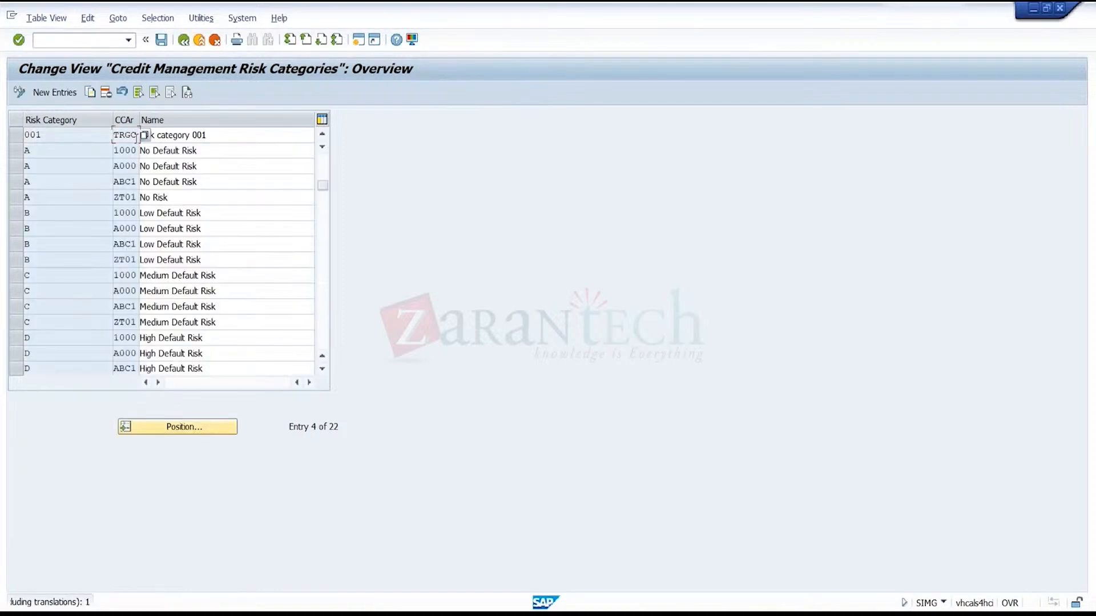
- Save the copied risk category in customizing request S4HK903251 and return to the IMG structure
{"action": "left_click", "coordinate": [161, 39]}
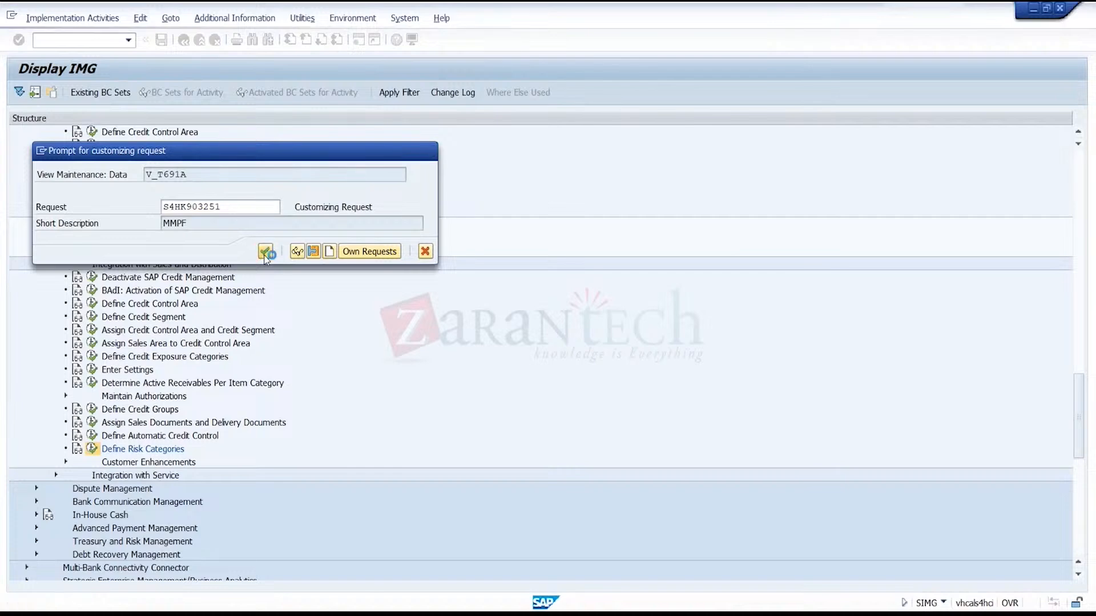
{"action": "left_click", "coordinate": [265, 252]}
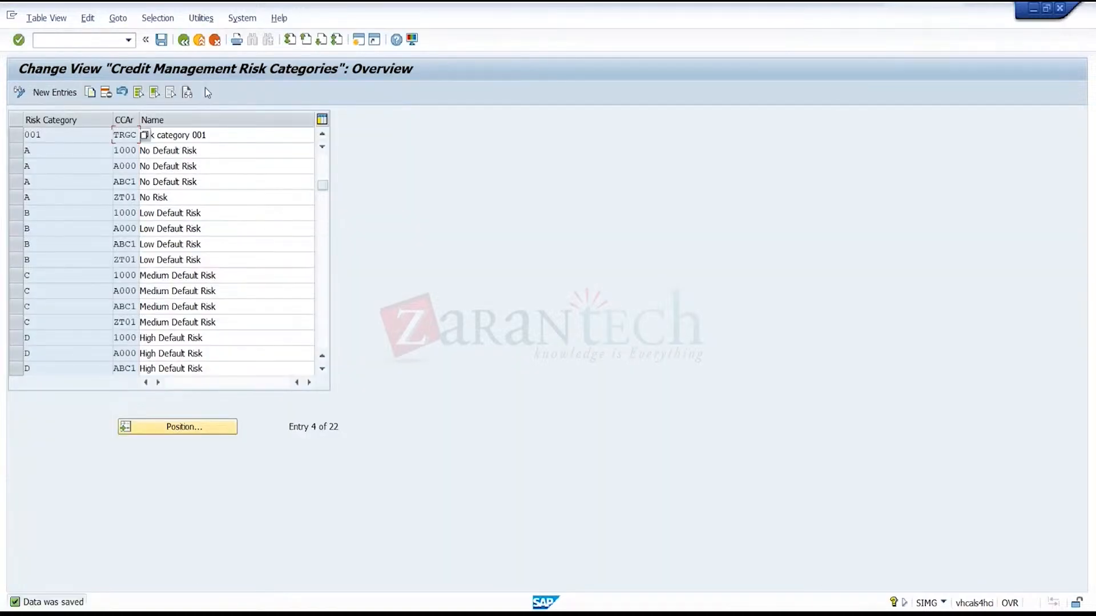
{"action": "left_click", "coordinate": [180, 46]}
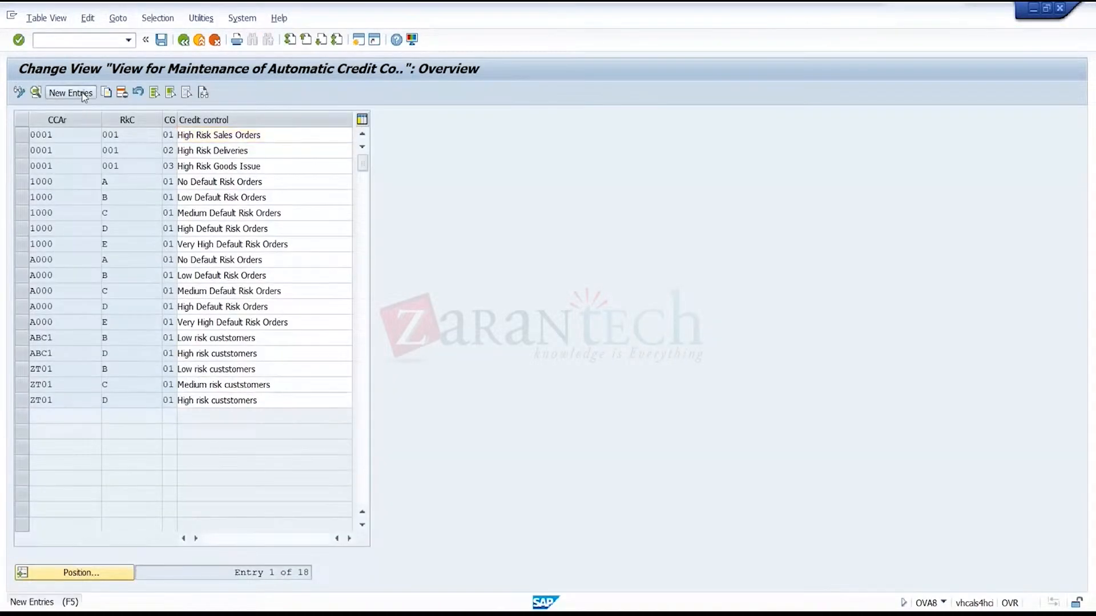
- Start a new automatic credit control entry for credit control area TRGC with its risk category 001
{"action": "left_click", "coordinate": [83, 95]}
{"action": "left_click", "coordinate": [40, 135]}
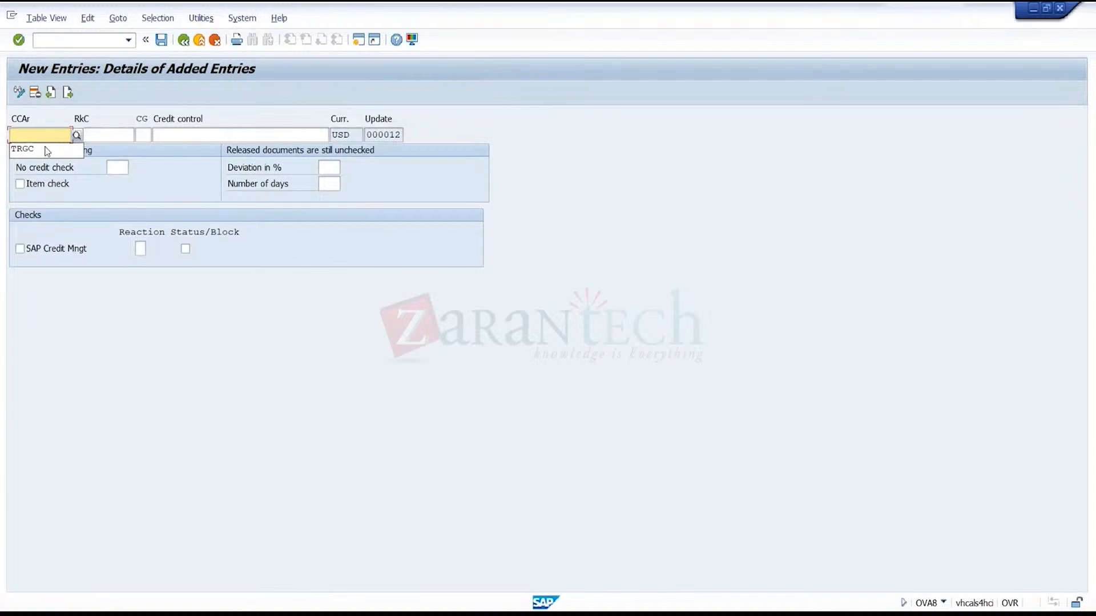
{"action": "left_click", "coordinate": [39, 163]}
{"action": "left_click", "coordinate": [45, 135]}
{"action": "left_click", "coordinate": [45, 134]}
{"action": "left_click", "coordinate": [29, 147]}
{"action": "left_click", "coordinate": [129, 135]}
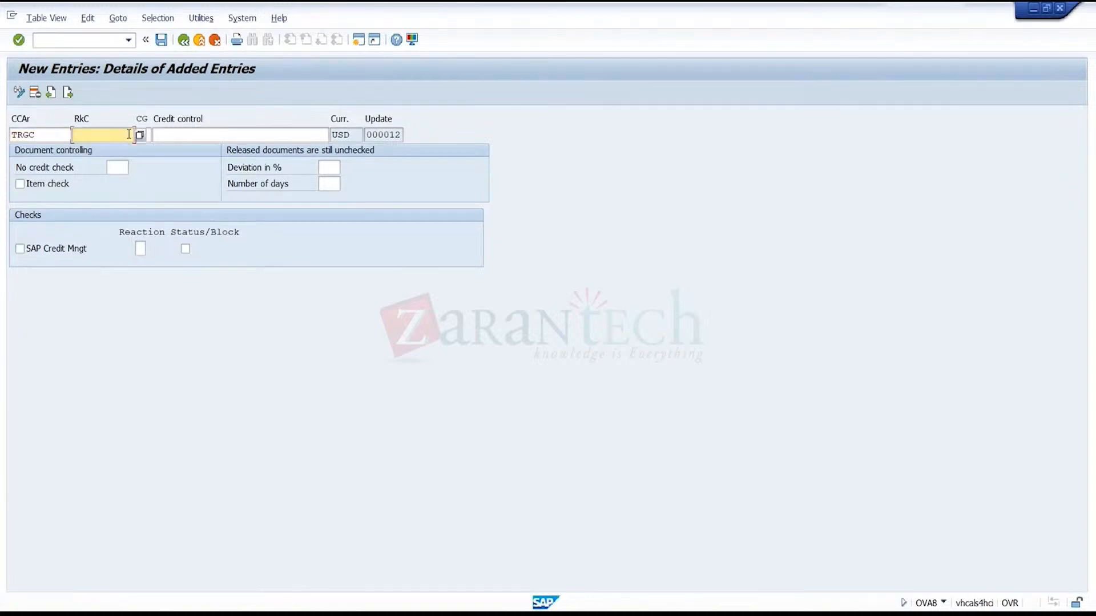
{"action": "left_click", "coordinate": [142, 135]}
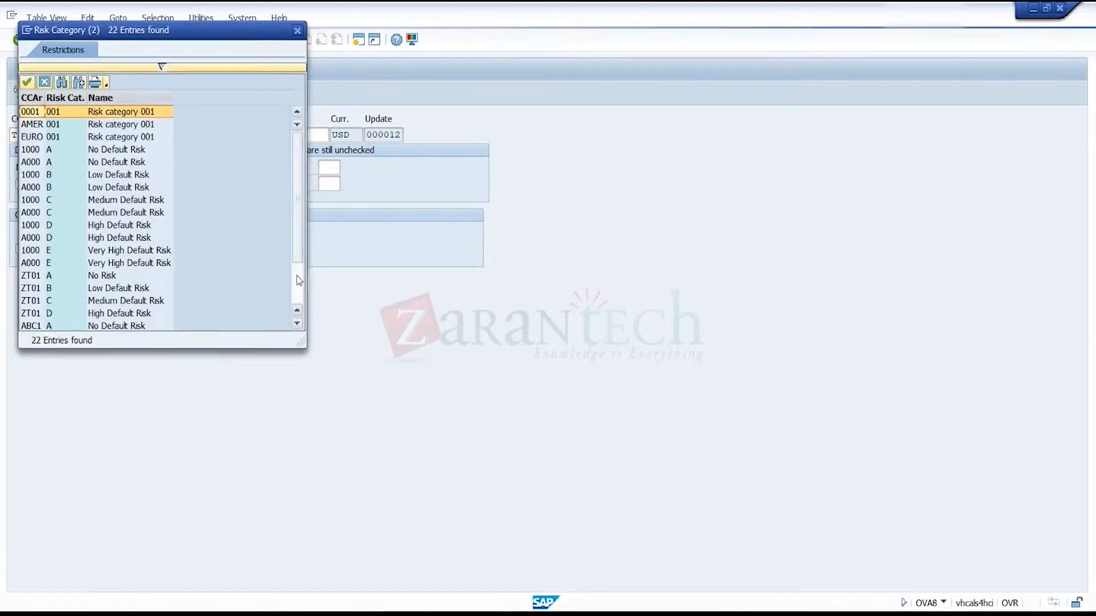
{"action": "scroll", "coordinate": [175, 311], "scroll_direction": "down", "scroll_amount": 2}
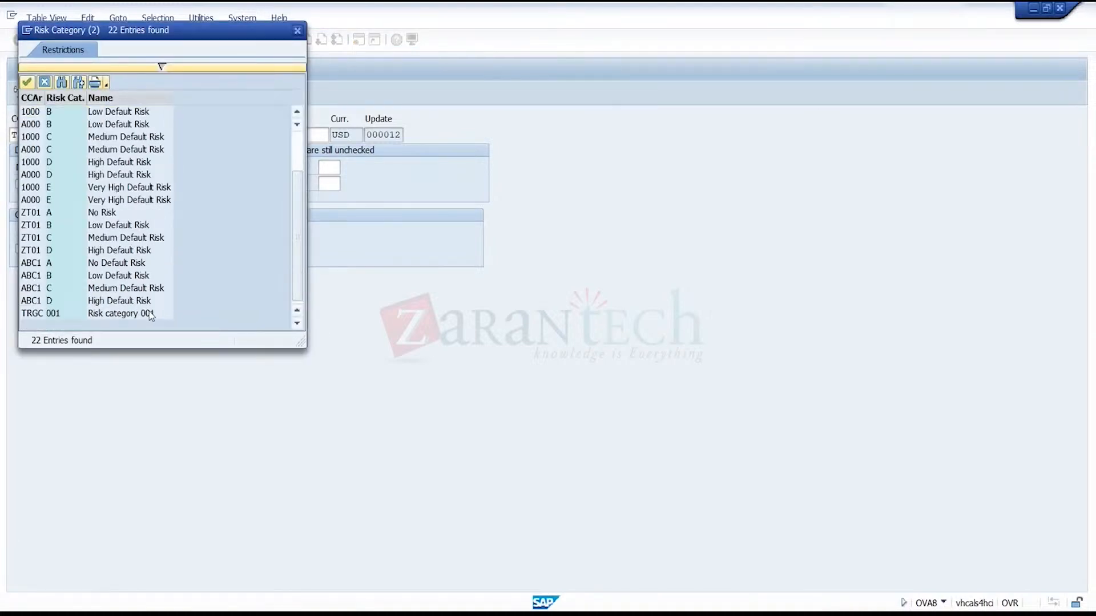
{"action": "double_click", "coordinate": [151, 314]}
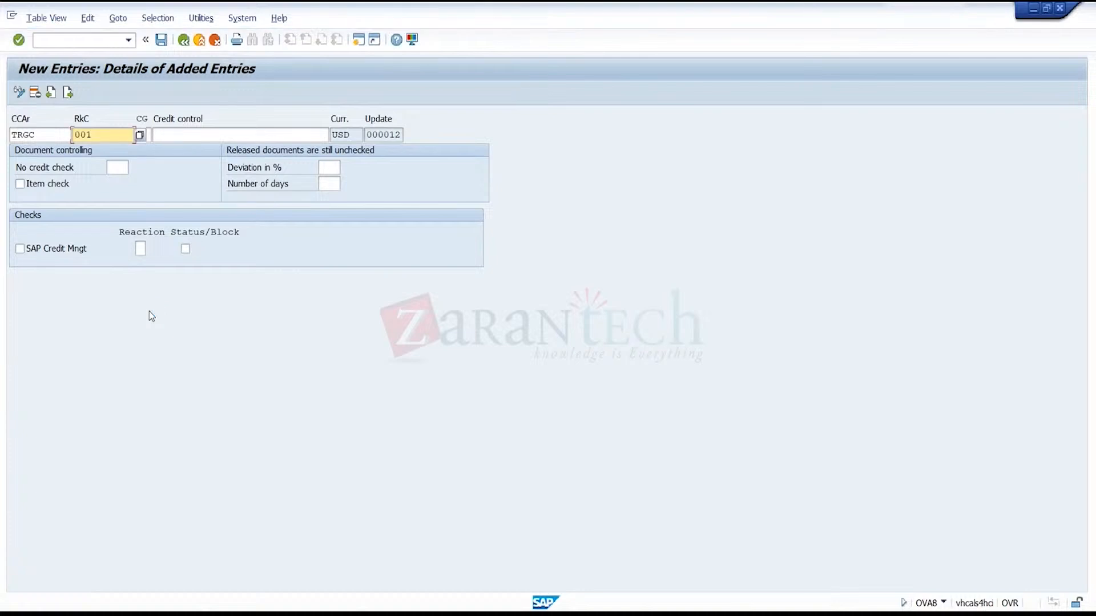
- Choose credit group 01 for sales orders, check the currency field, and leave the new entry without saving
{"action": "left_click", "coordinate": [213, 132]}
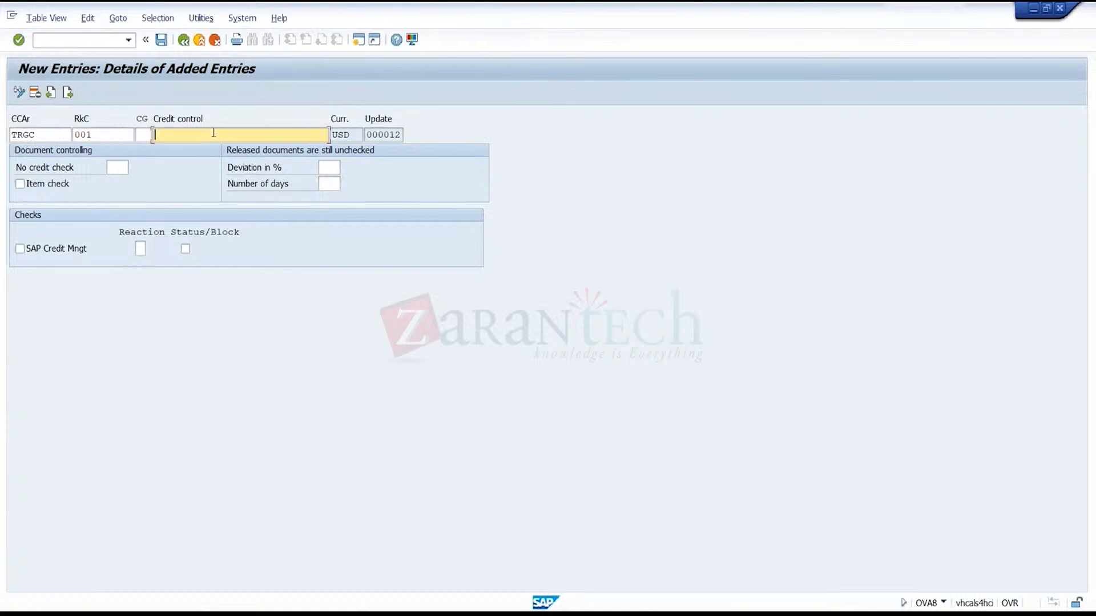
{"action": "left_click", "coordinate": [151, 136]}
{"action": "left_click", "coordinate": [156, 135]}
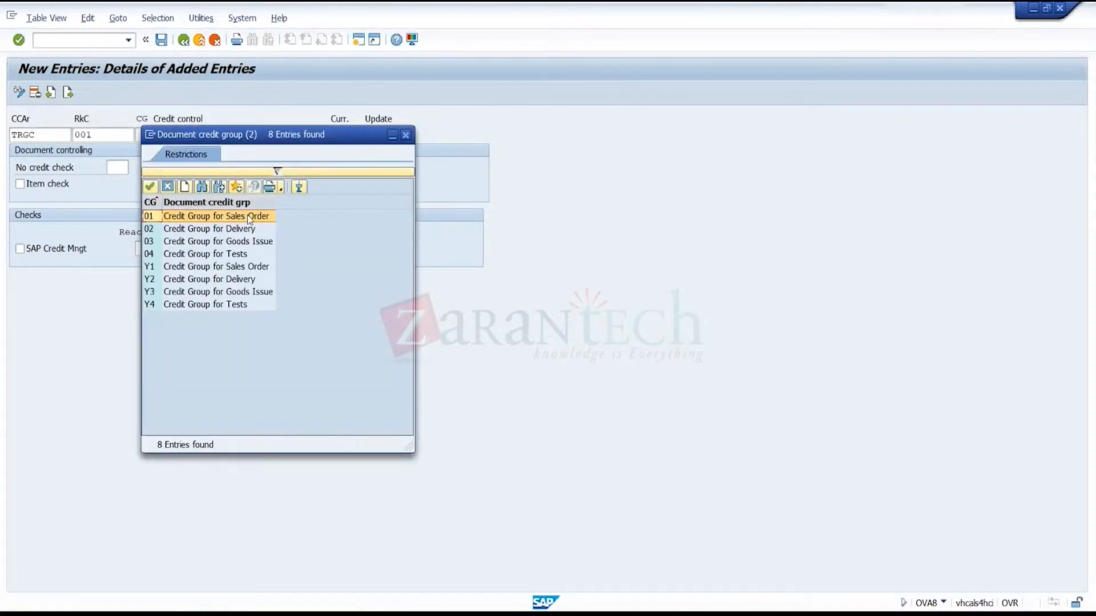
{"action": "double_click", "coordinate": [247, 215]}
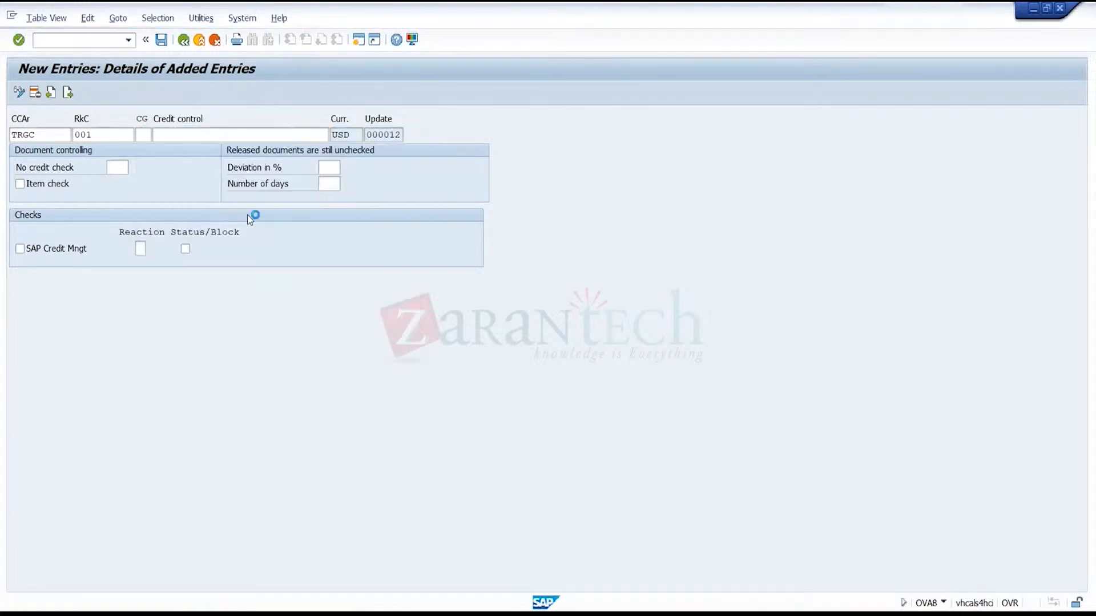
{"action": "left_click", "coordinate": [306, 135]}
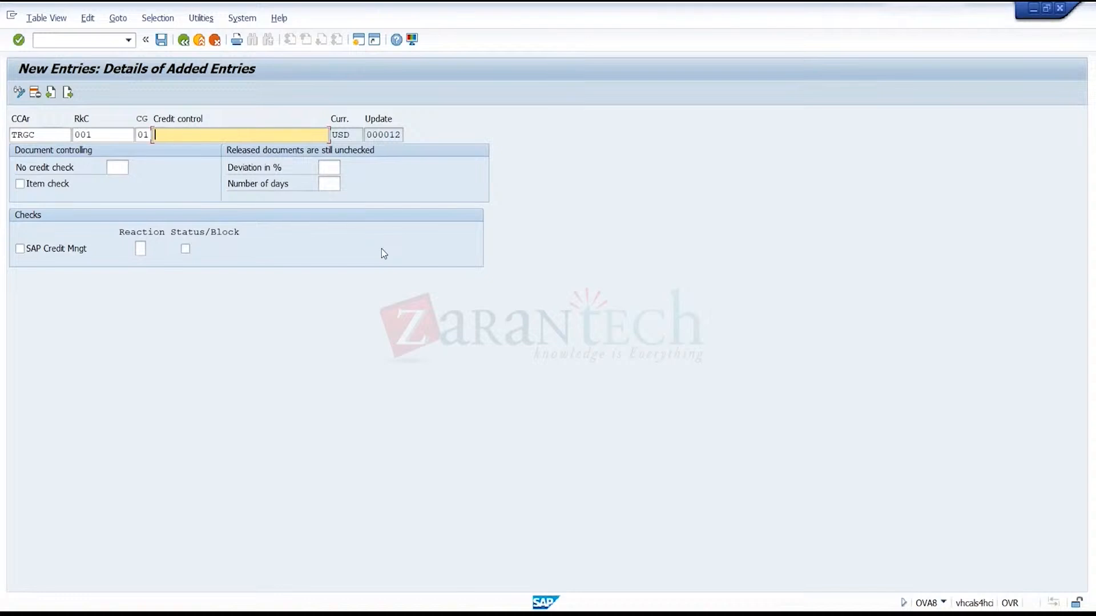
{"action": "left_click", "coordinate": [340, 137]}
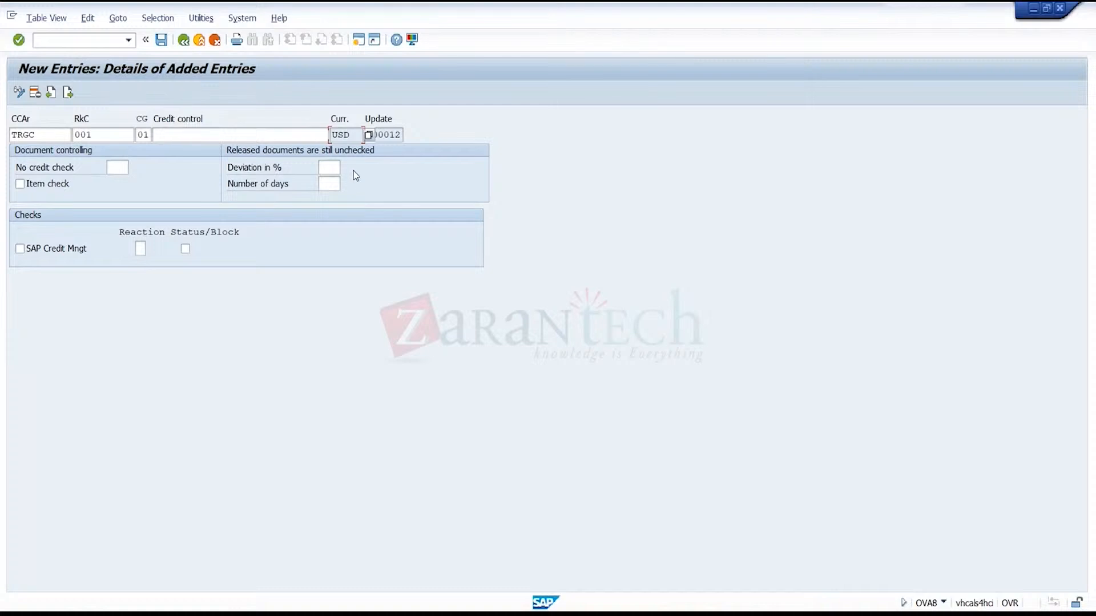
{"action": "left_click", "coordinate": [313, 135]}
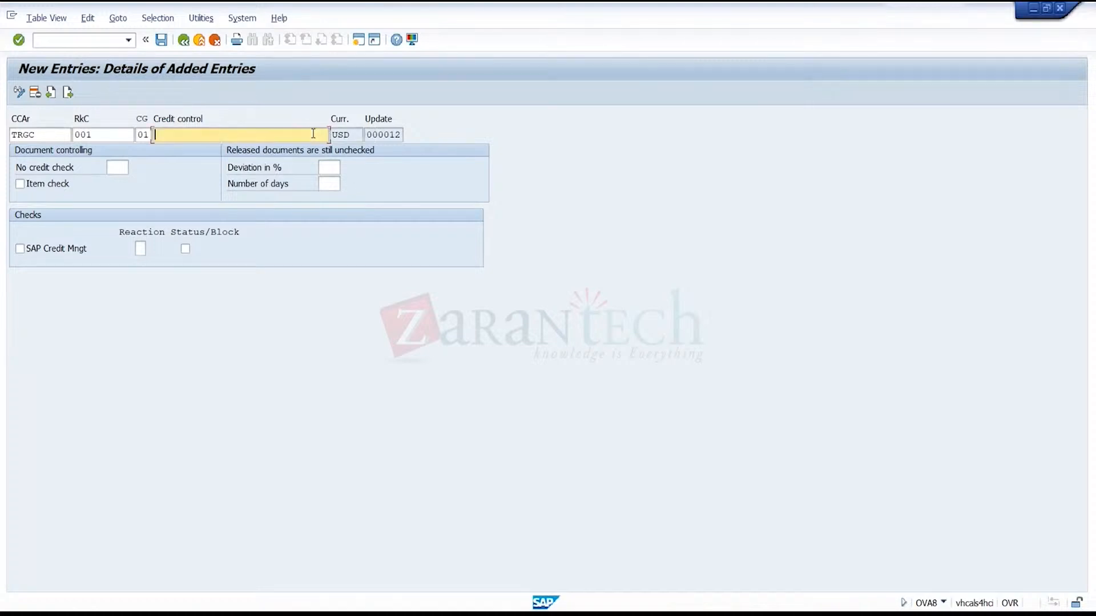
{"action": "left_click", "coordinate": [204, 43]}
{"action": "left_click", "coordinate": [286, 271]}
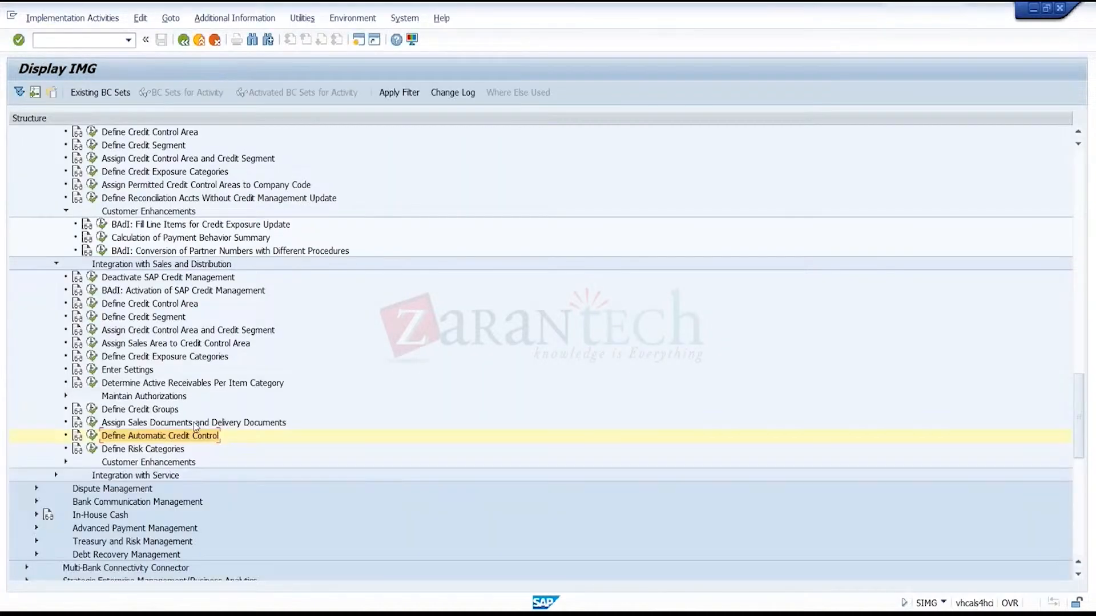
- Review the High Risk Deliveries automatic credit control entry, check the currency field in a new entry, and return to the IMG structure
{"action": "left_click", "coordinate": [92, 436]}
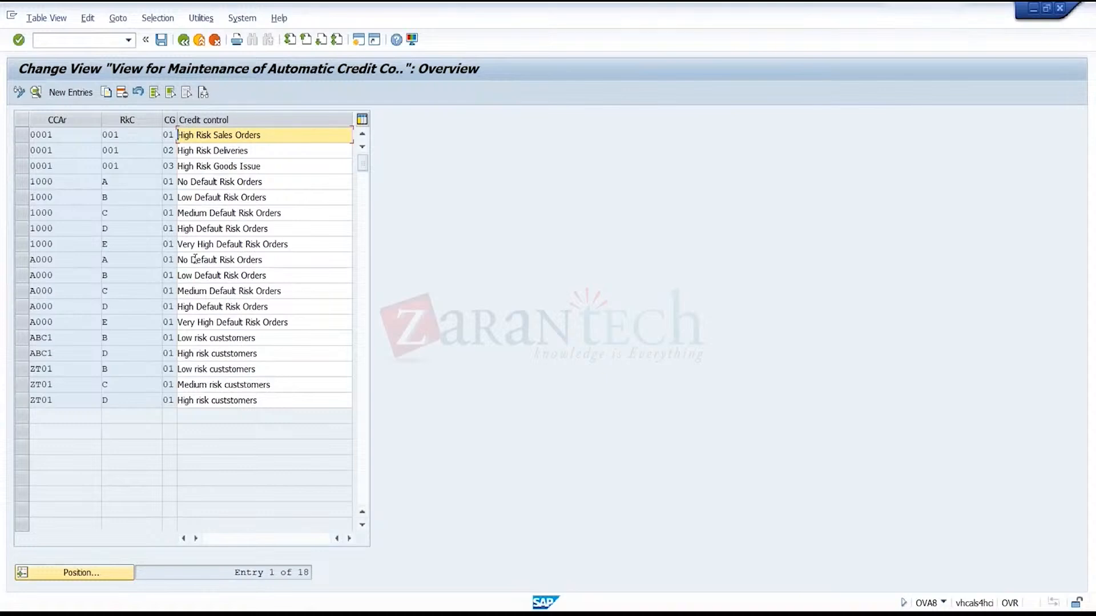
{"action": "double_click", "coordinate": [221, 145]}
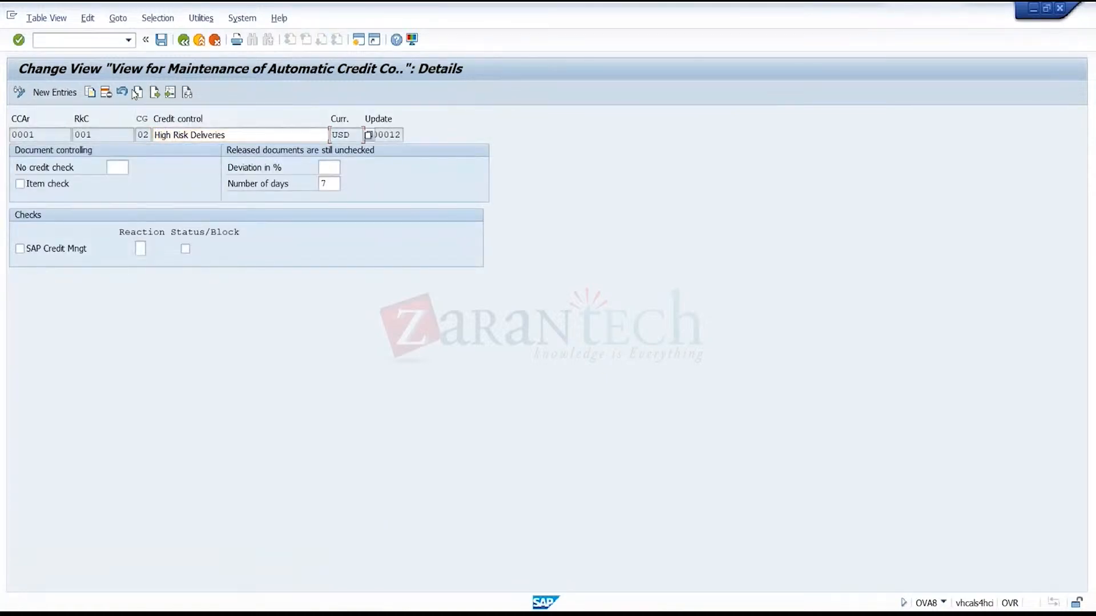
{"action": "left_click", "coordinate": [55, 92]}
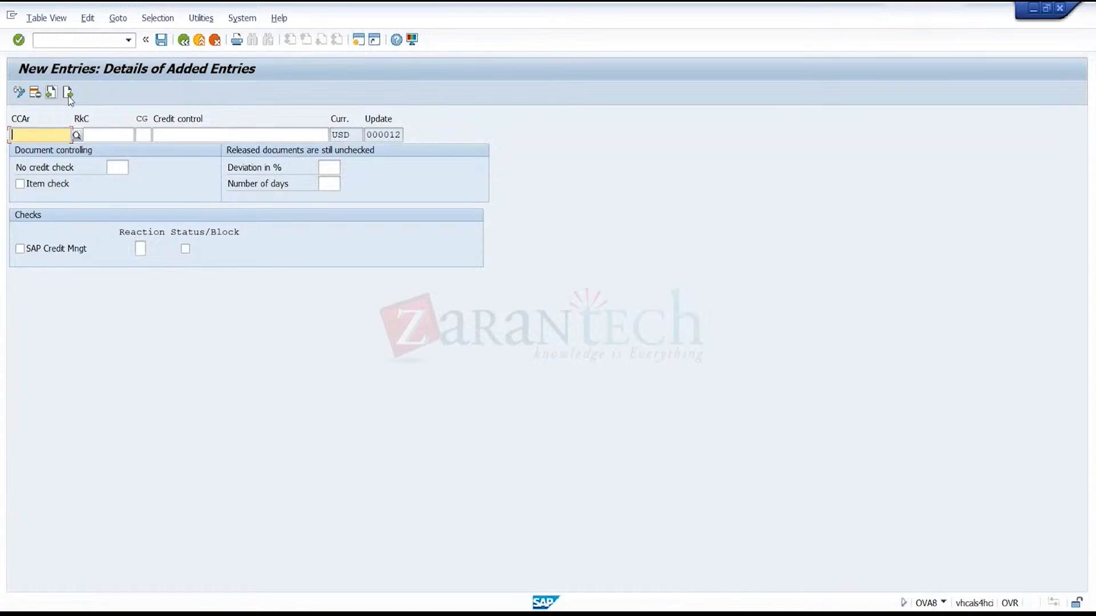
{"action": "left_click", "coordinate": [356, 130]}
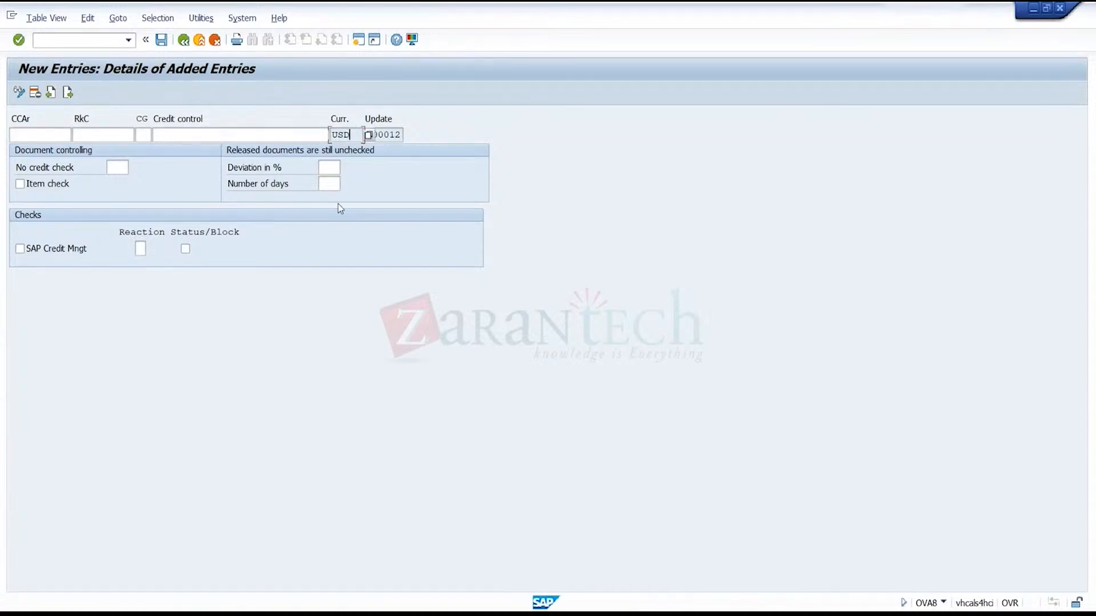
{"action": "left_click", "coordinate": [200, 42]}
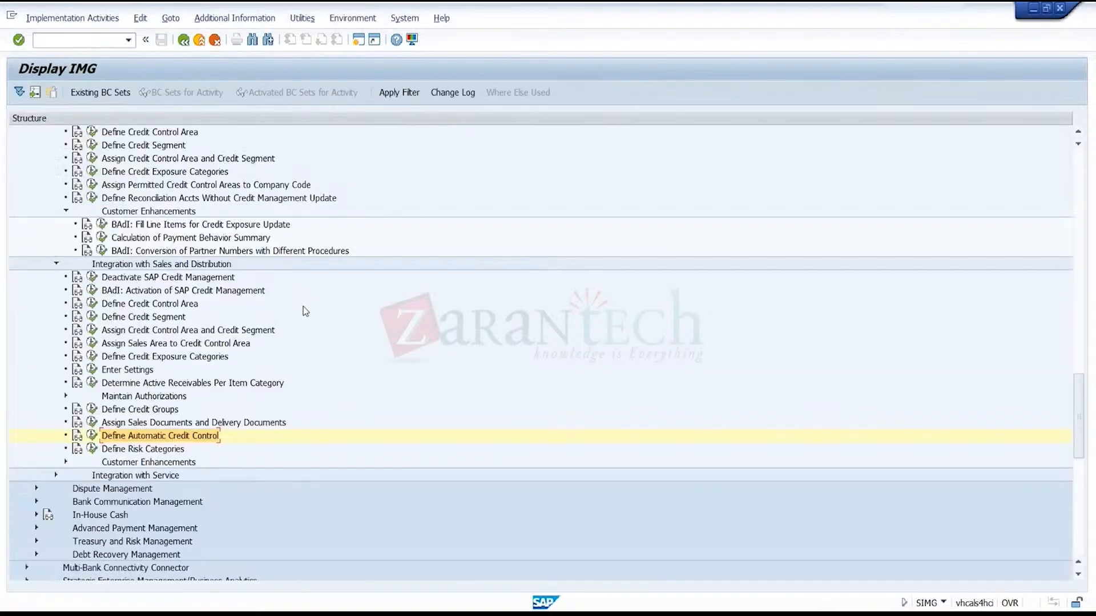
- Recheck the currency and credit control fields of a blank automatic credit control entry and exit without saving
{"action": "left_click", "coordinate": [91, 435]}
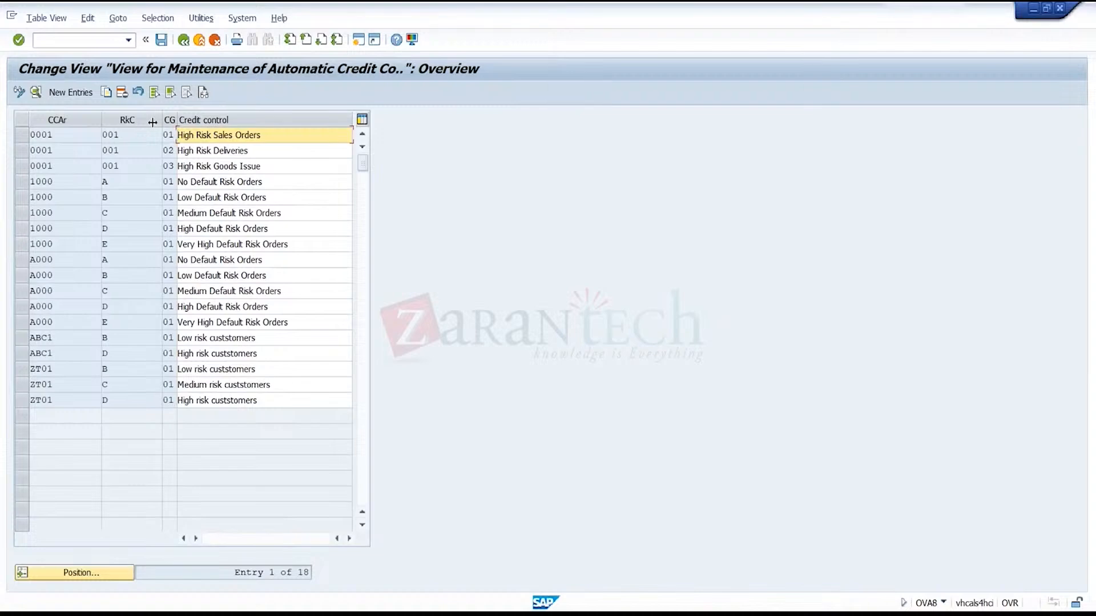
{"action": "left_click", "coordinate": [76, 96]}
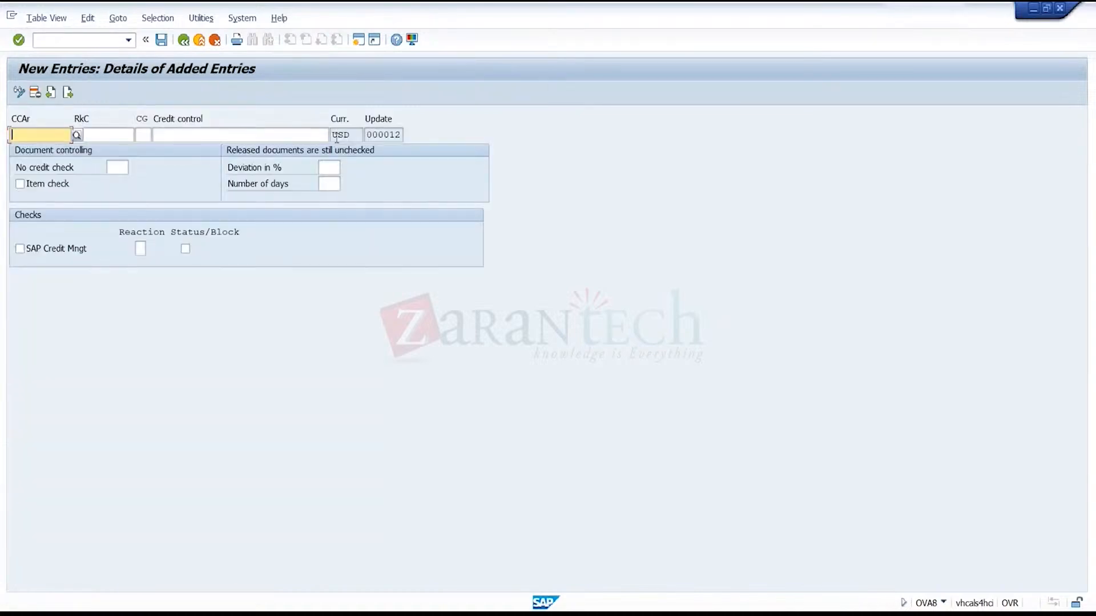
{"action": "left_click", "coordinate": [351, 136]}
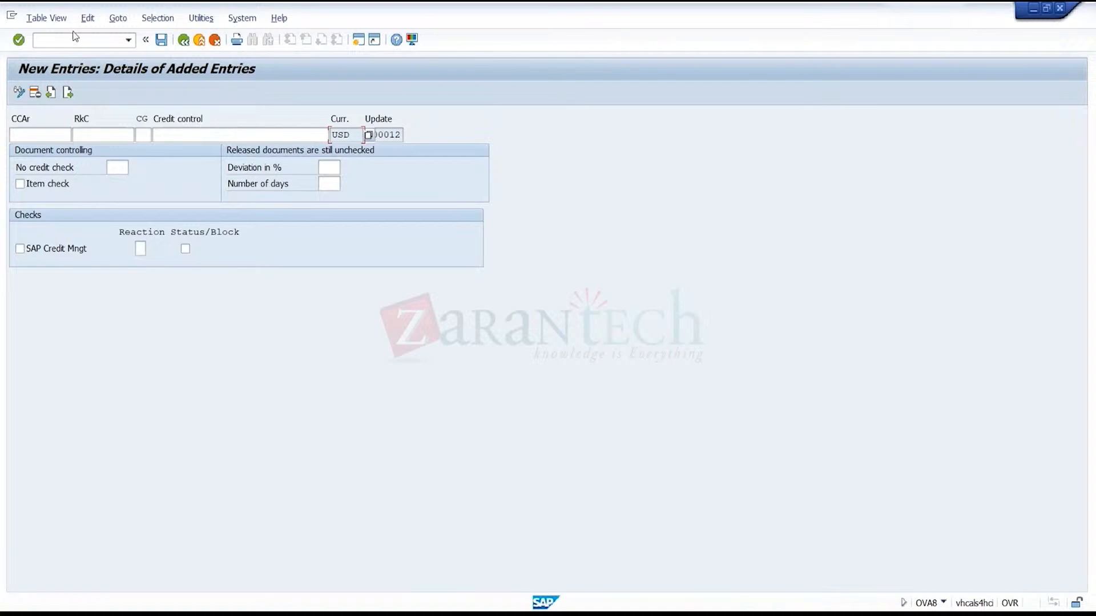
{"action": "left_click", "coordinate": [282, 135]}
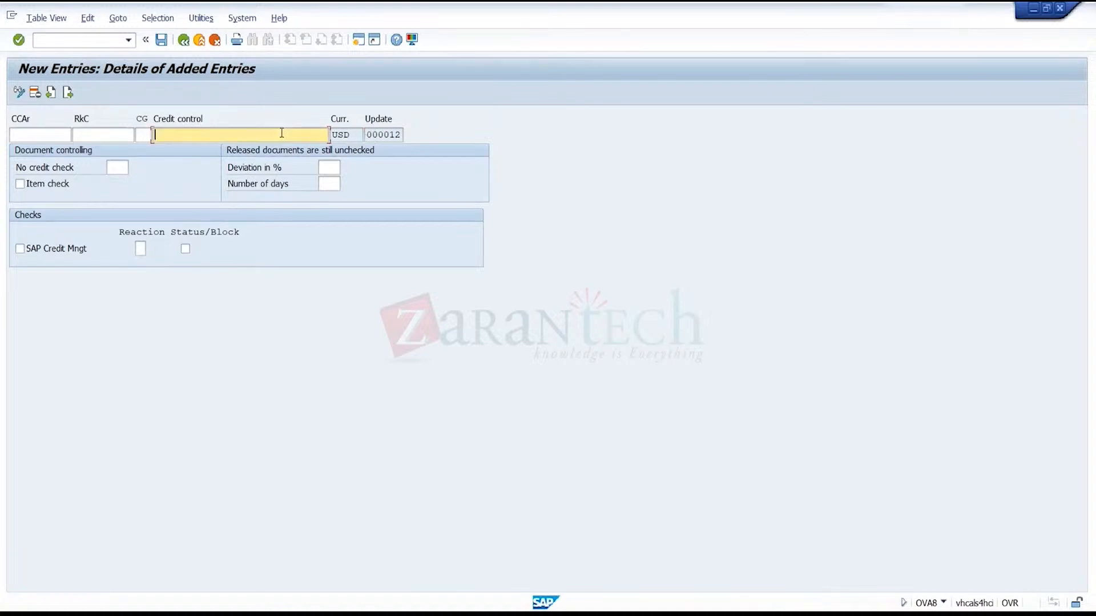
{"action": "left_click", "coordinate": [197, 42]}
{"action": "left_click", "coordinate": [198, 43]}
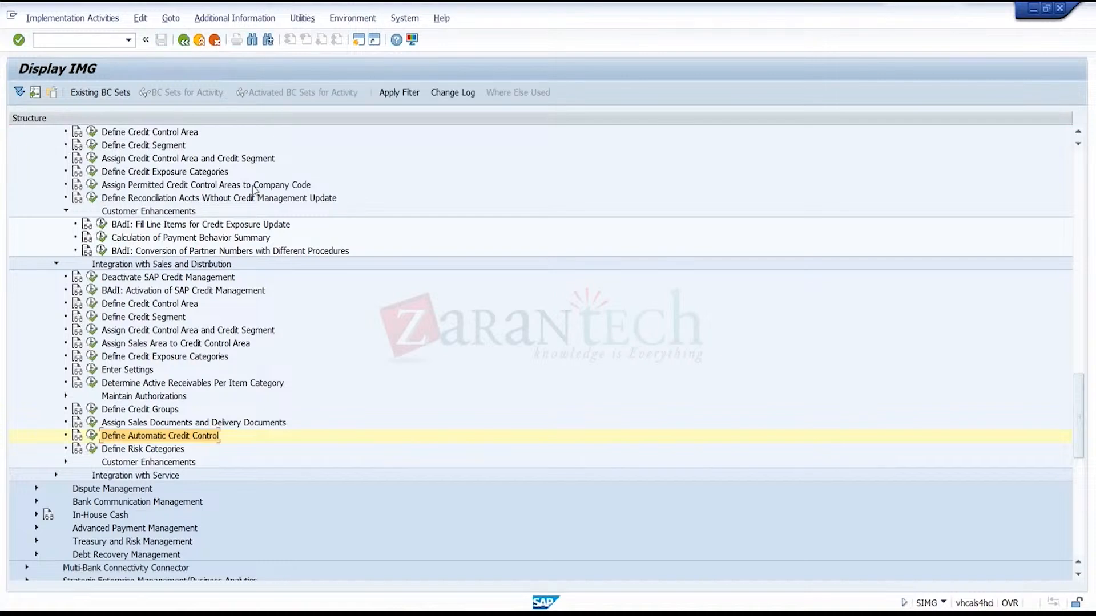
- Examine the details of credit control area RKSC in Define Credit Control Area and return to the IMG structure
{"action": "left_click", "coordinate": [91, 132]}
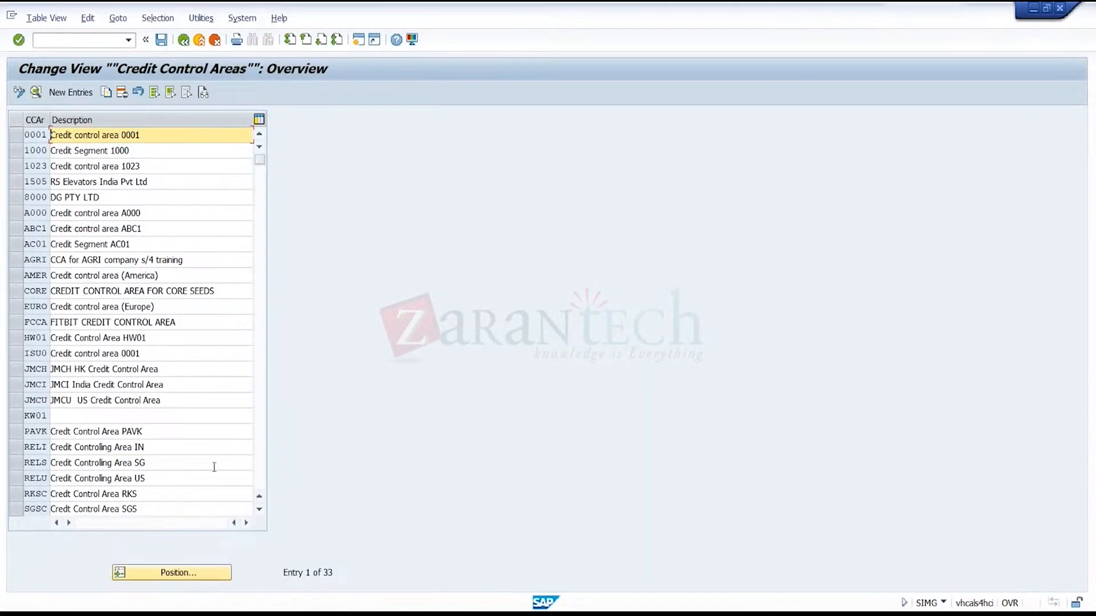
{"action": "double_click", "coordinate": [167, 494]}
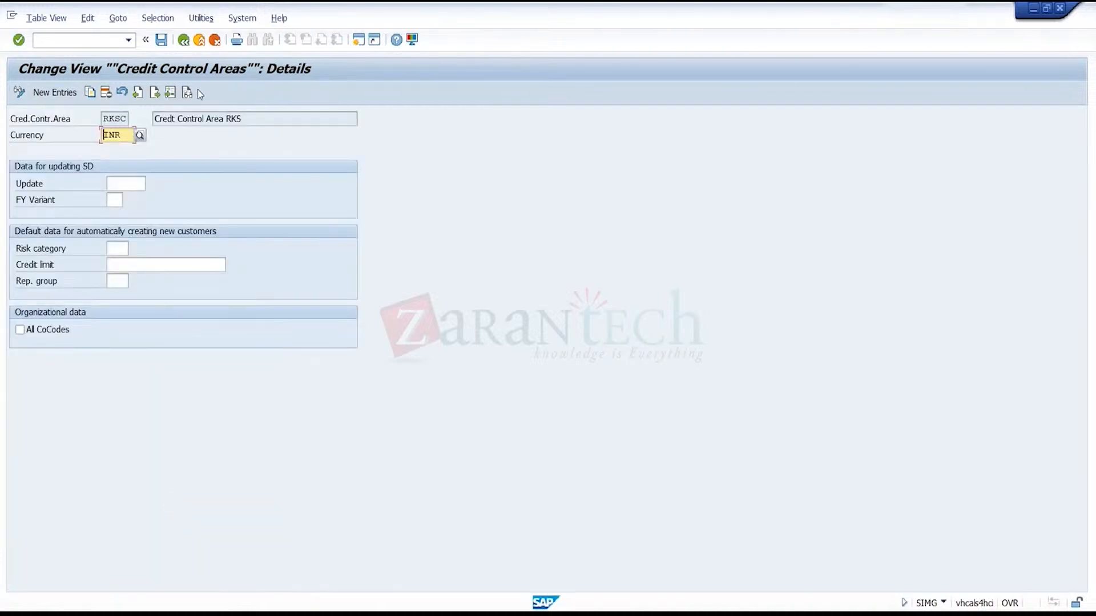
{"action": "left_click", "coordinate": [184, 41]}
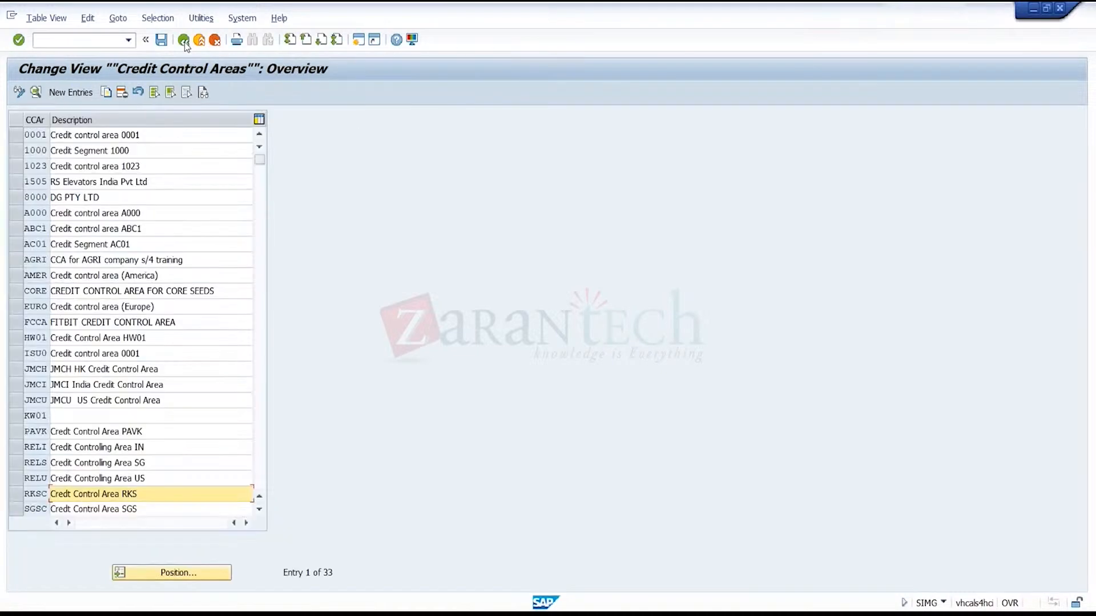
{"action": "left_click", "coordinate": [184, 40]}
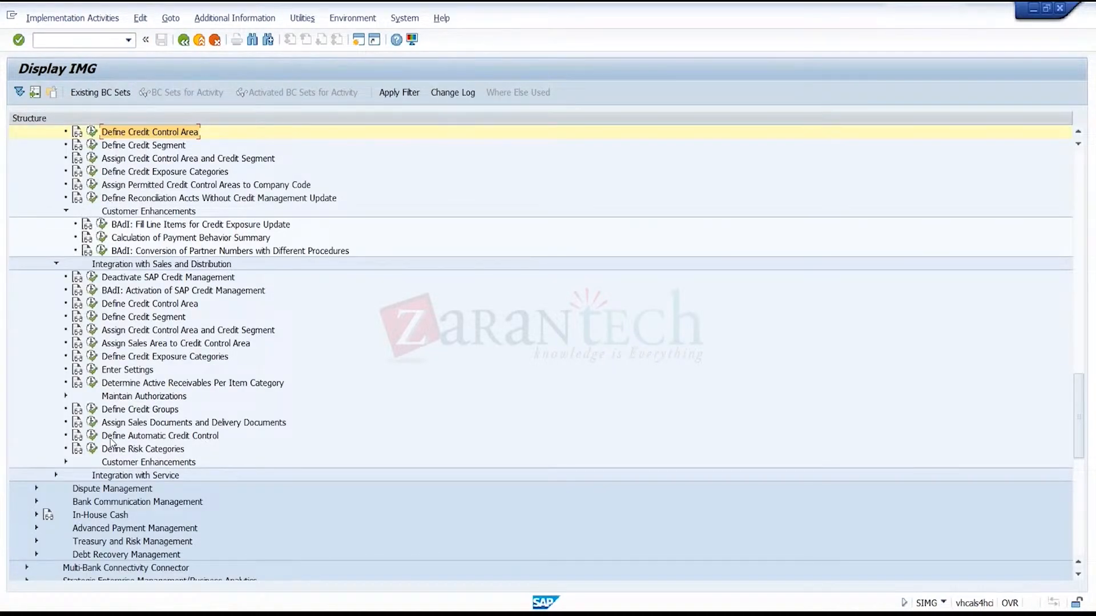
- Create an automatic credit control entry for area TRGC, risk category 001 and credit group 01, described as "Credit Ctrl for BP"
{"action": "left_click", "coordinate": [92, 436]}
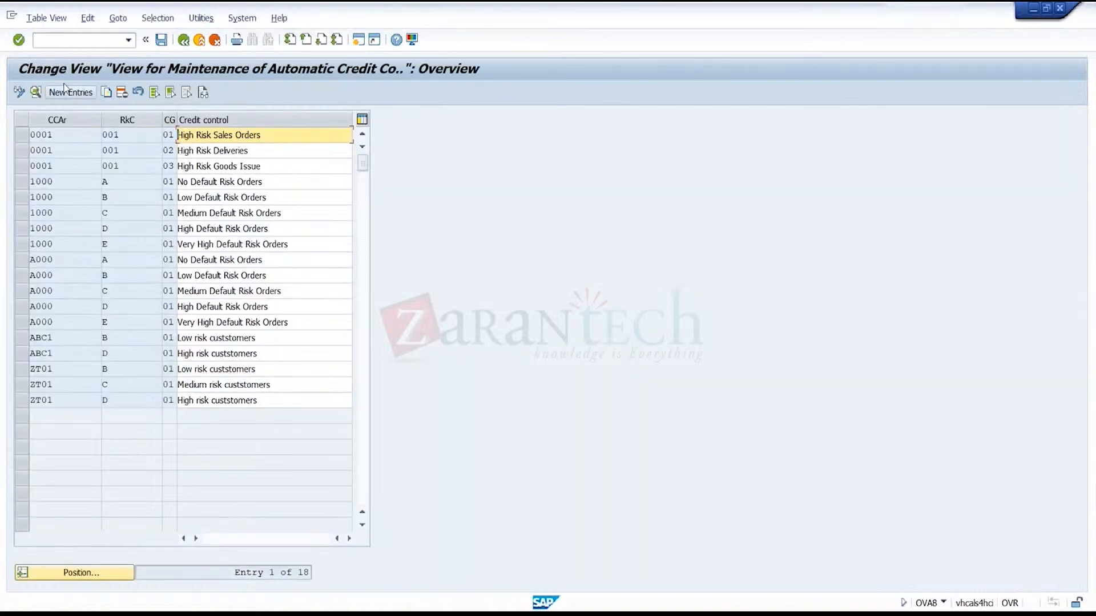
{"action": "left_click", "coordinate": [67, 92]}
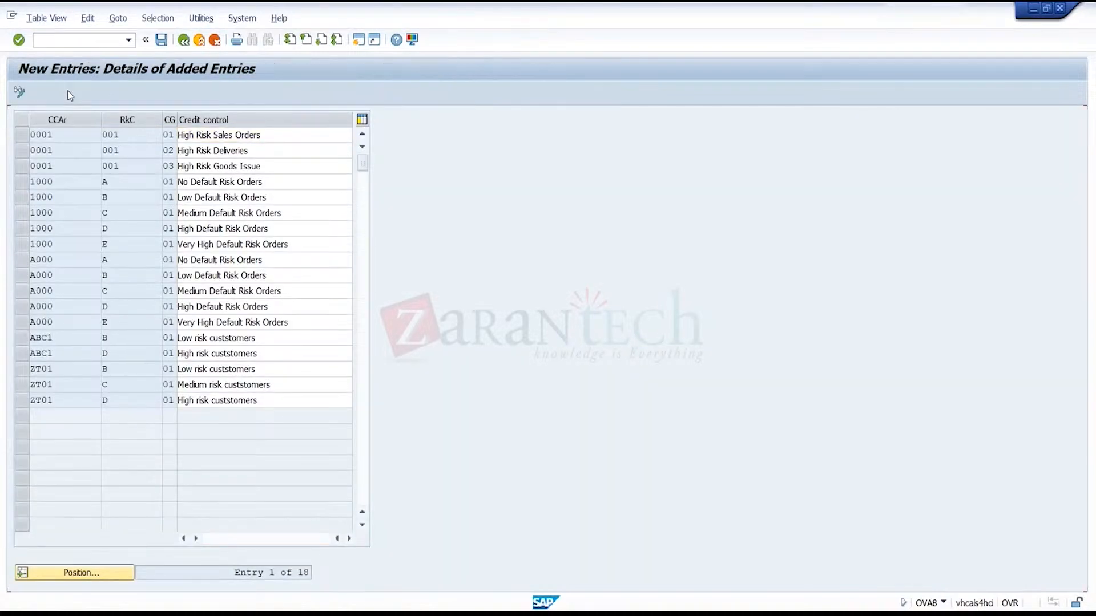
{"action": "left_click", "coordinate": [50, 149]}
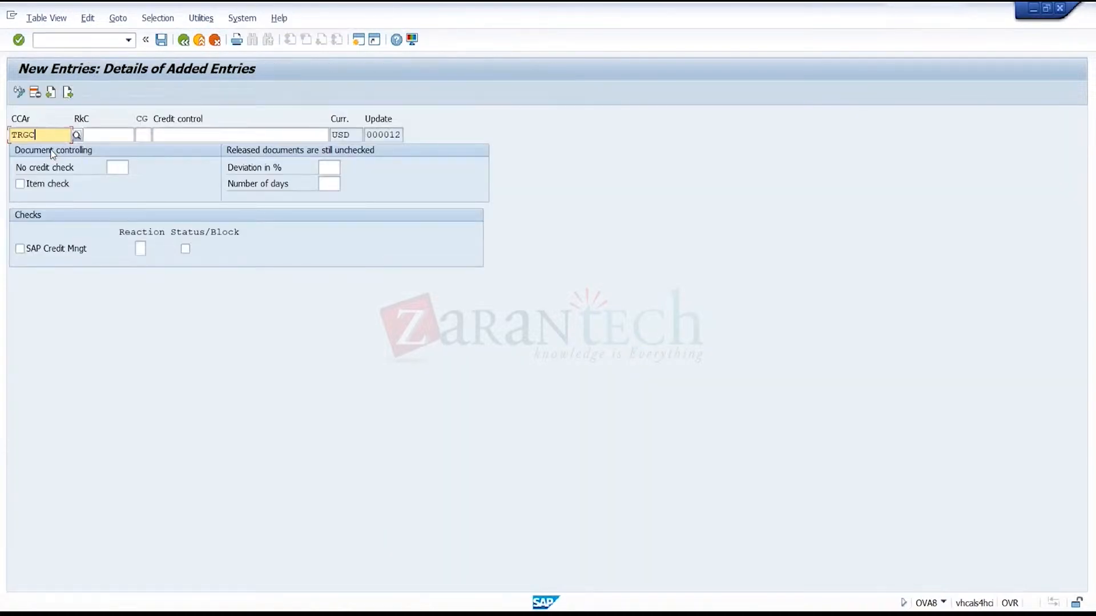
{"action": "key", "text": "Tab"}
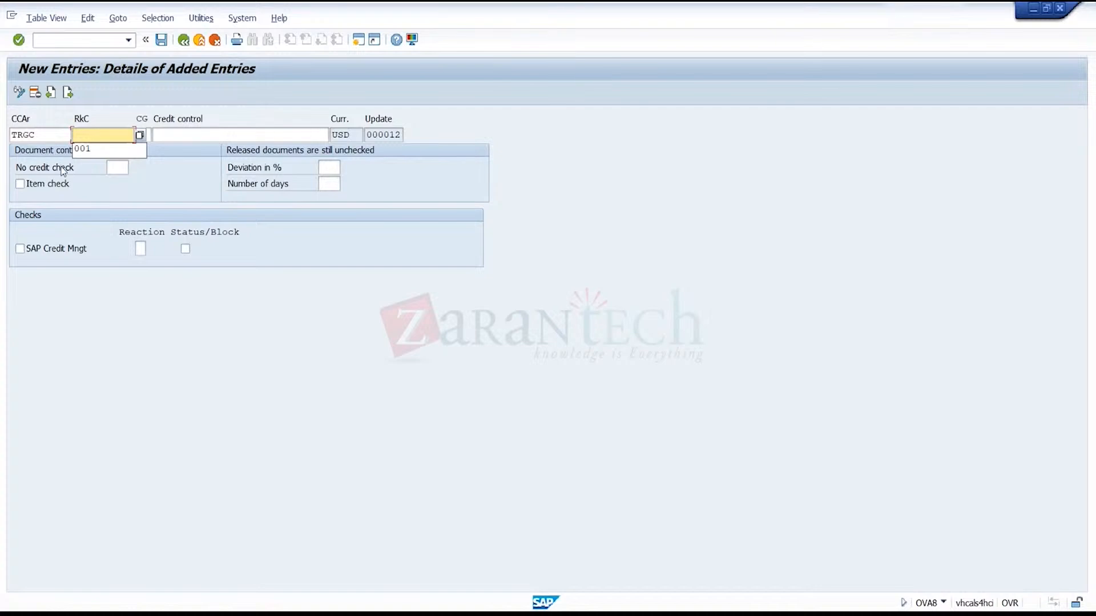
{"action": "left_click", "coordinate": [101, 150]}
{"action": "left_click", "coordinate": [140, 135]}
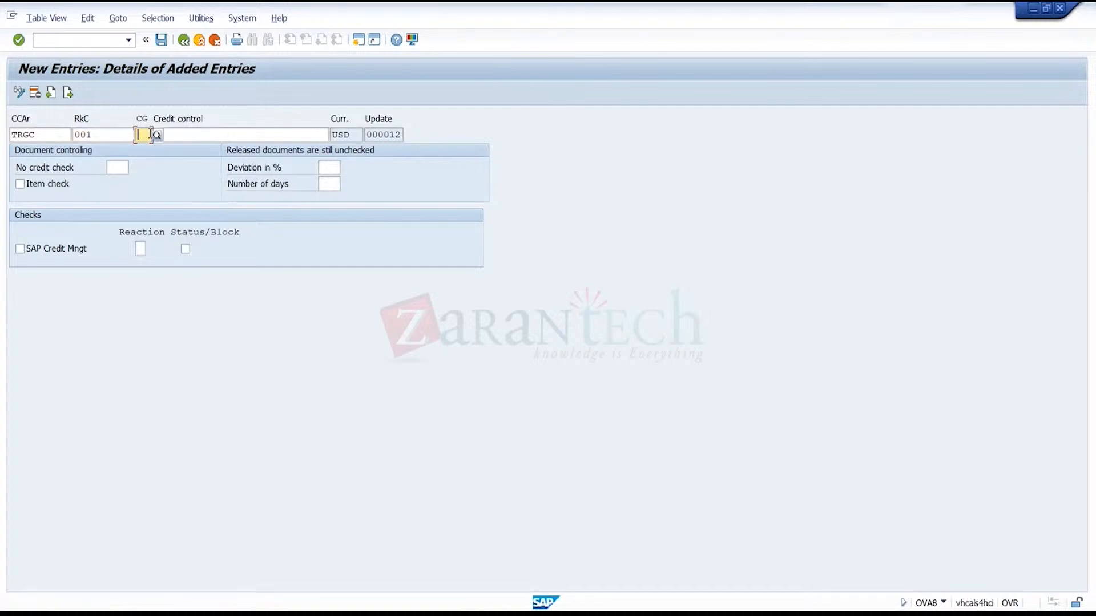
{"action": "type", "text": "01"}
{"action": "left_click", "coordinate": [208, 141]}
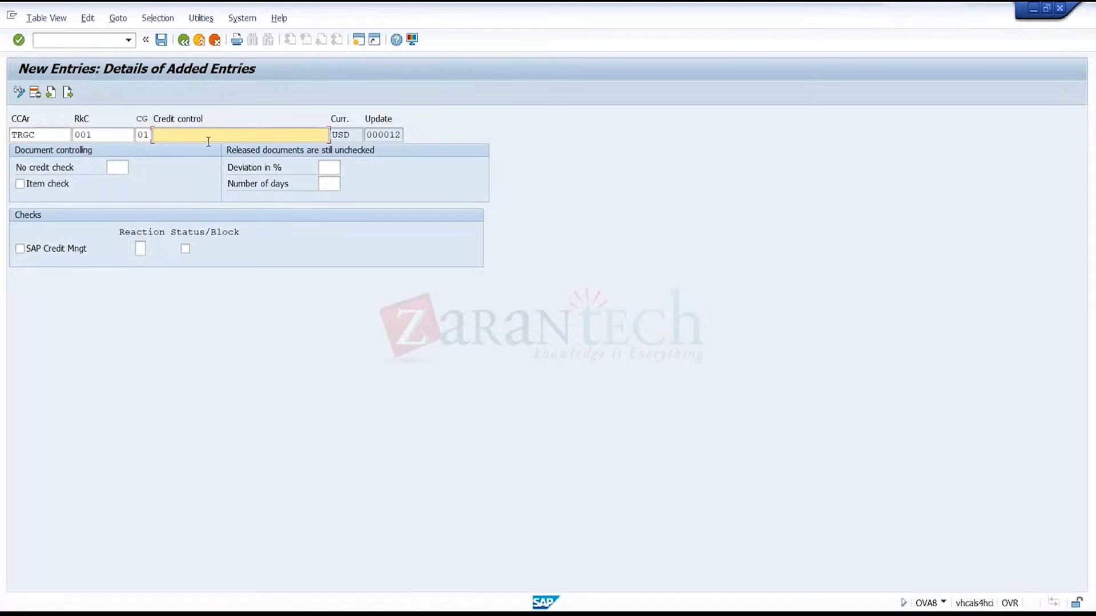
{"action": "type", "text": "Credit Ctrl for BP"}
- Enable the item check and the SAP Credit Mngt check with reaction B and status/block for the TRGC entry
{"action": "left_click", "coordinate": [121, 171]}
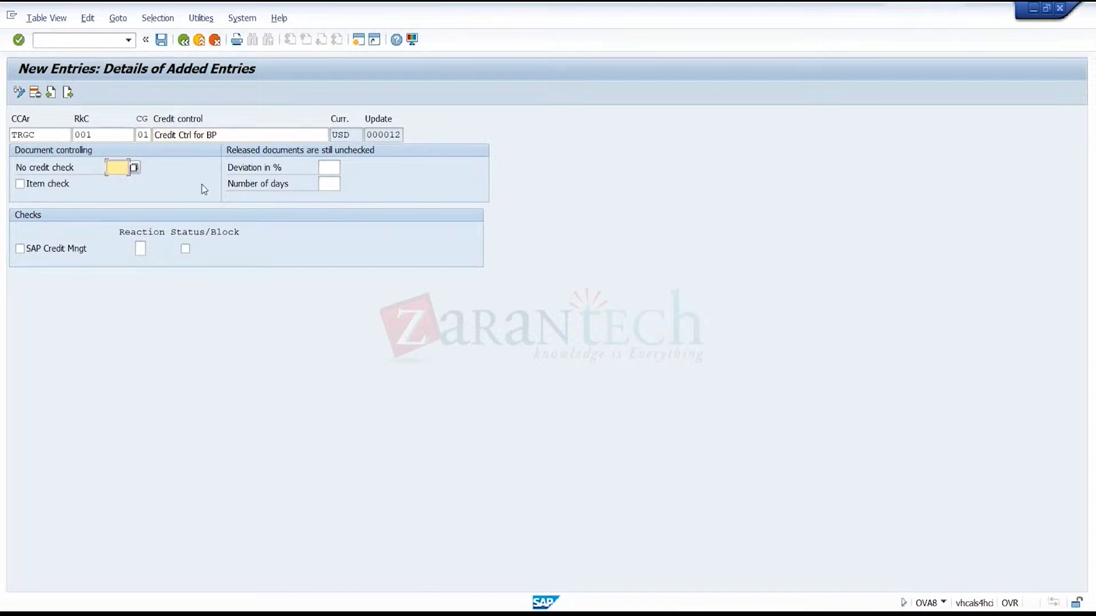
{"action": "left_click", "coordinate": [333, 183]}
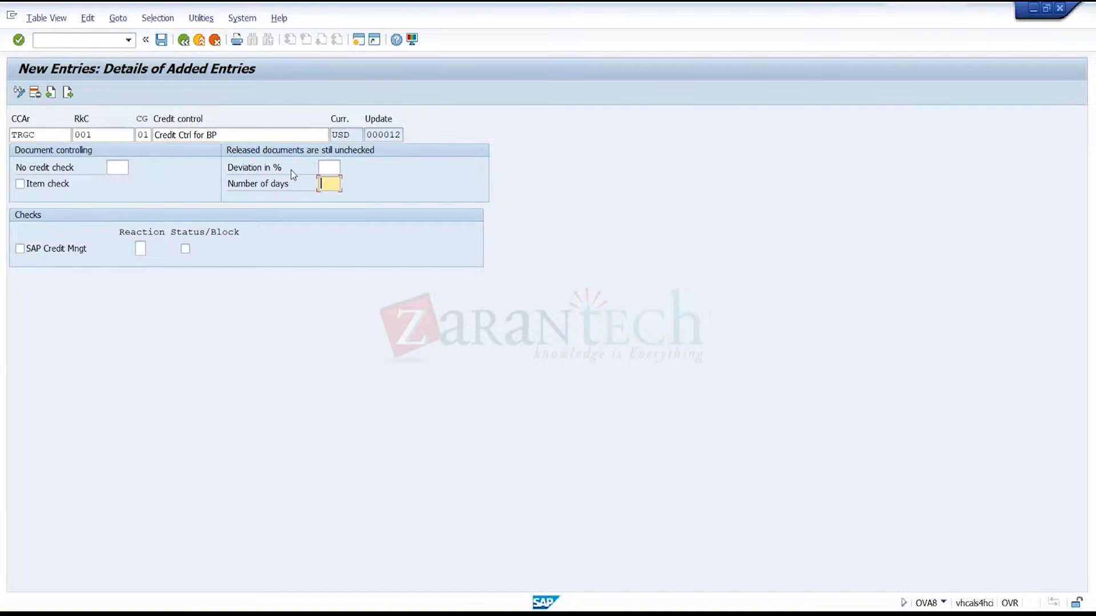
{"action": "left_click", "coordinate": [51, 186]}
{"action": "left_click", "coordinate": [145, 249]}
{"action": "left_click", "coordinate": [155, 250]}
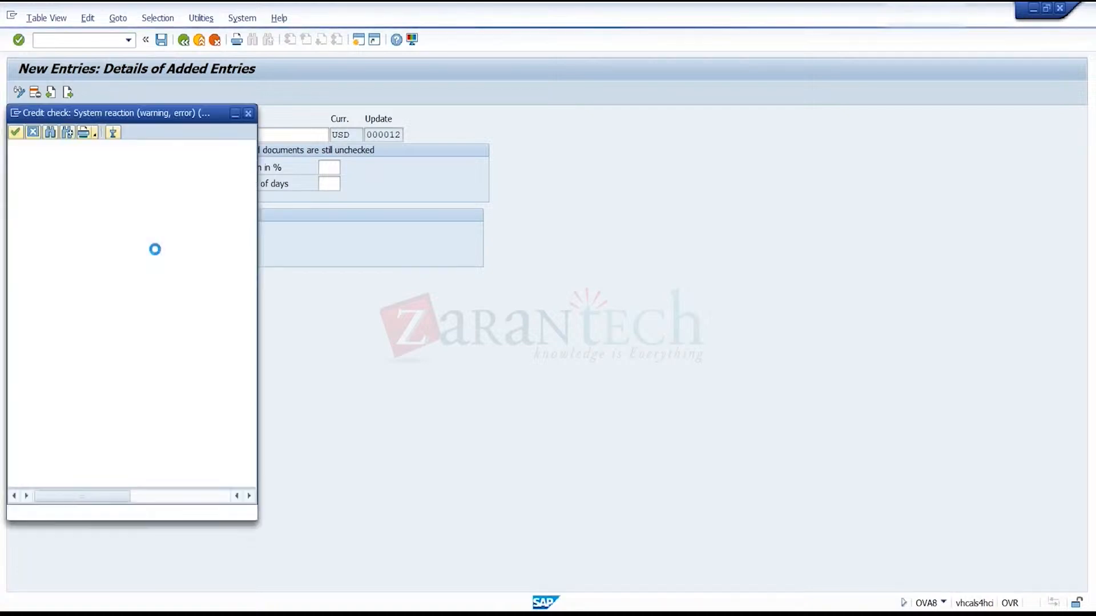
{"action": "left_click", "coordinate": [130, 187]}
{"action": "double_click", "coordinate": [129, 187]}
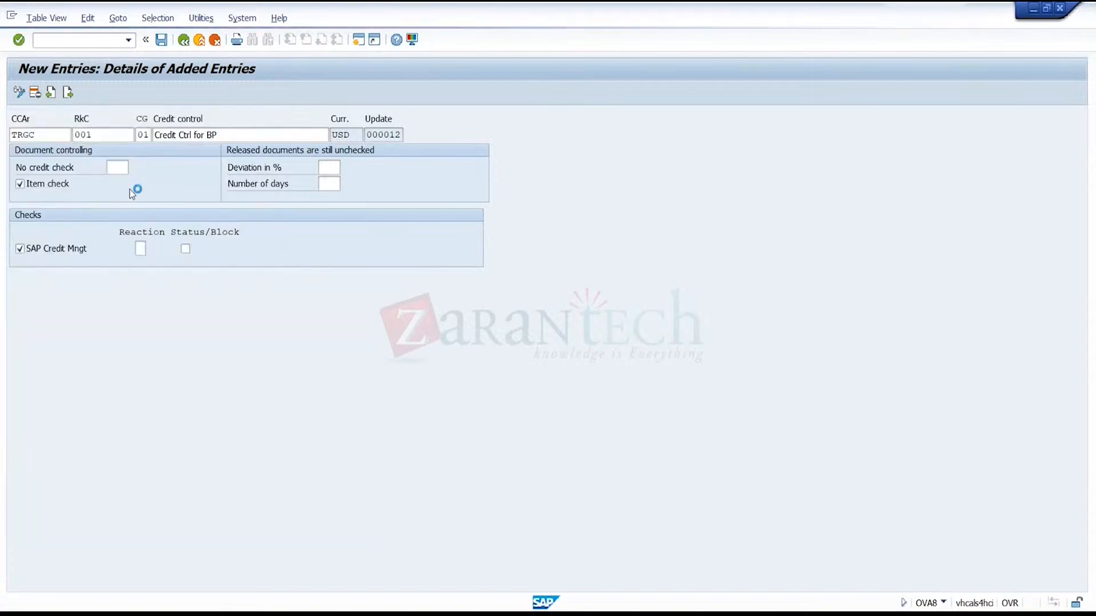
{"action": "left_click", "coordinate": [186, 250]}
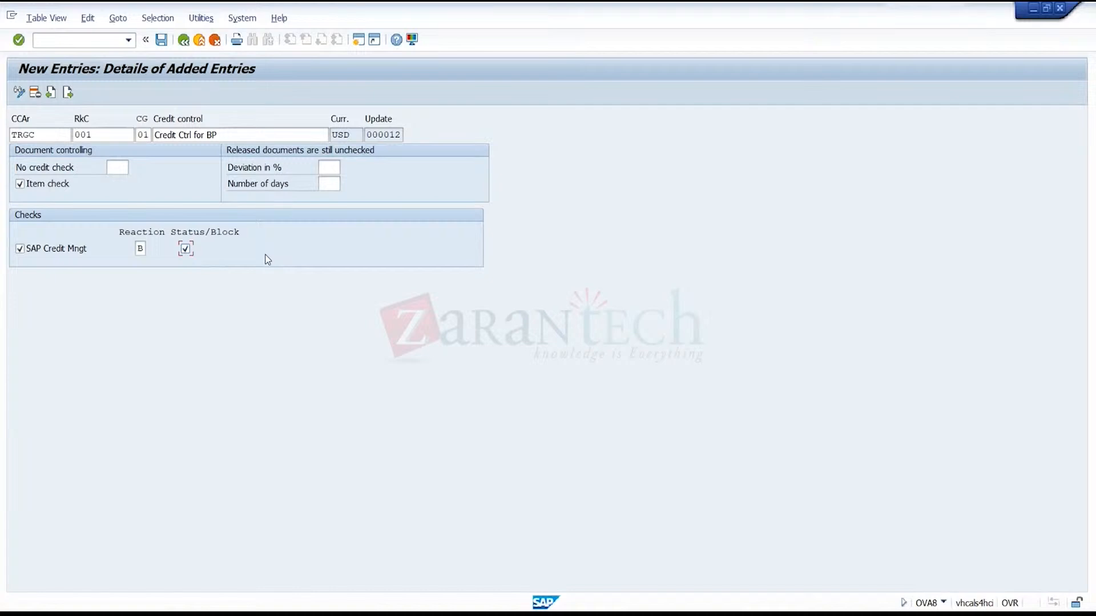
- Save the TRGC credit control entry to the MMPF customizing request, check its currency field, and return to the IMG structure
{"action": "left_click", "coordinate": [160, 41]}
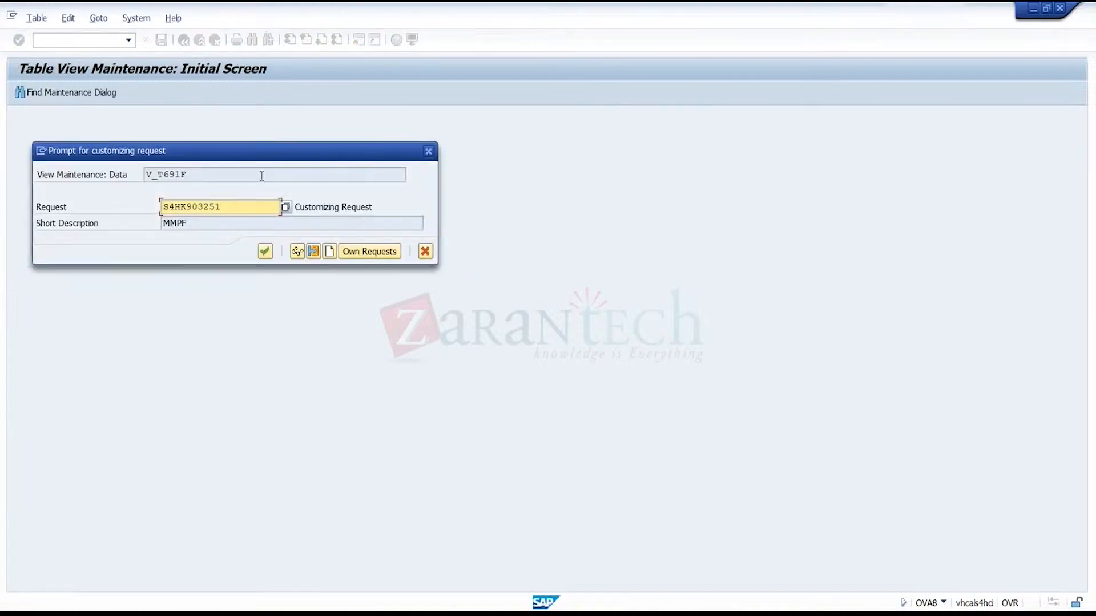
{"action": "left_click", "coordinate": [264, 253]}
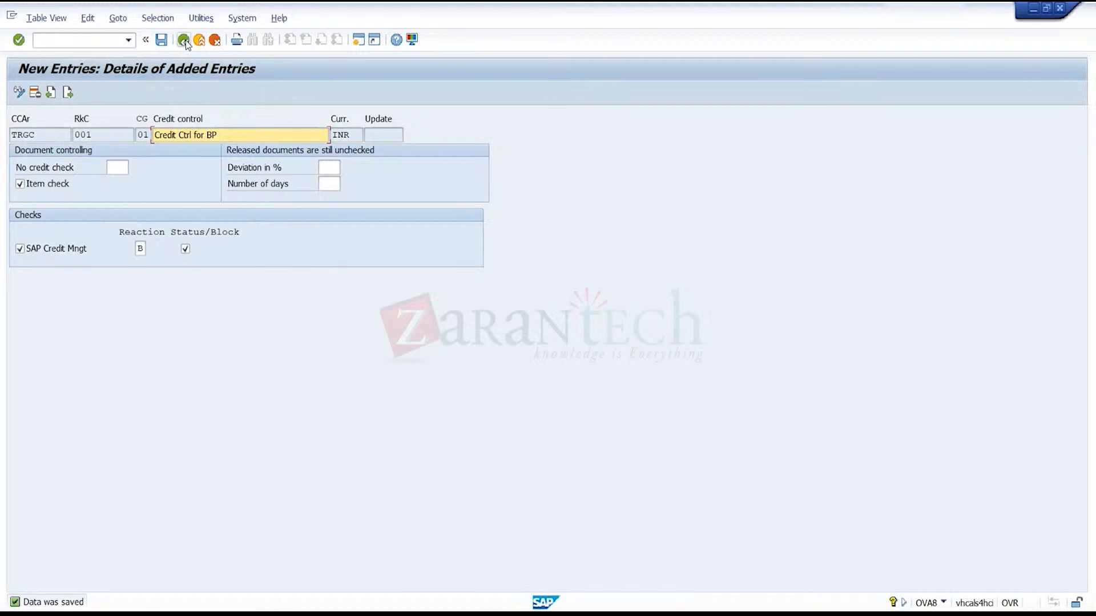
{"action": "left_click", "coordinate": [354, 134]}
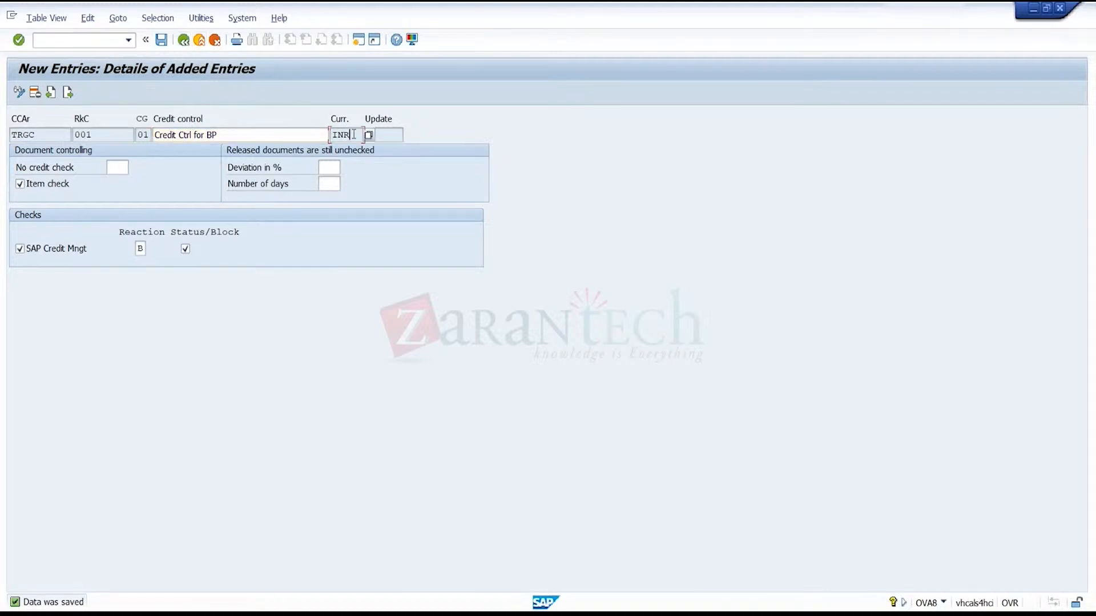
{"action": "left_click", "coordinate": [183, 40]}
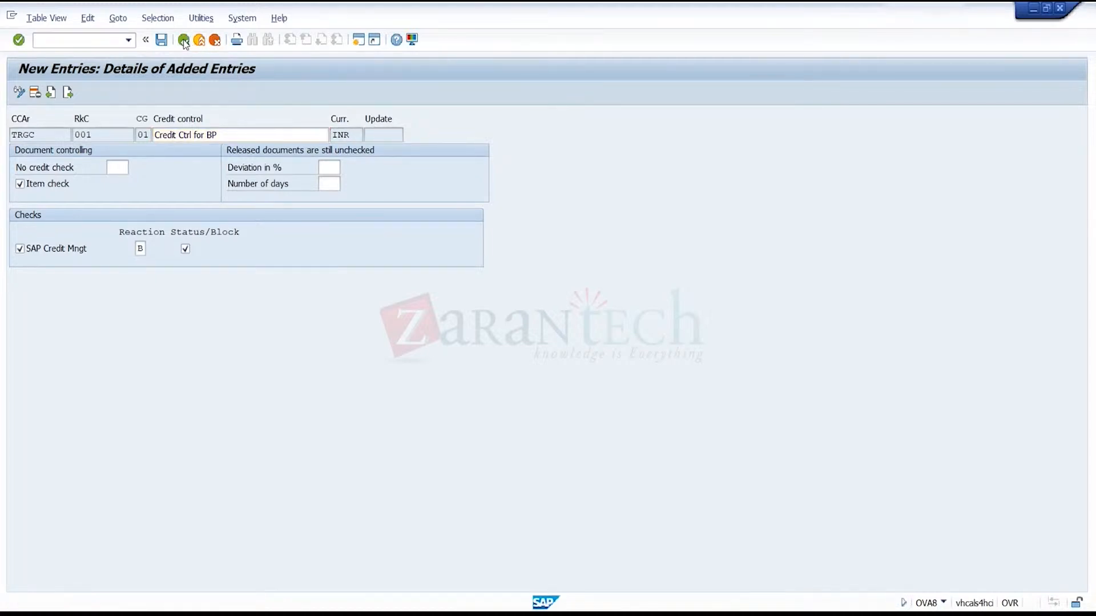
{"action": "left_click", "coordinate": [183, 40]}
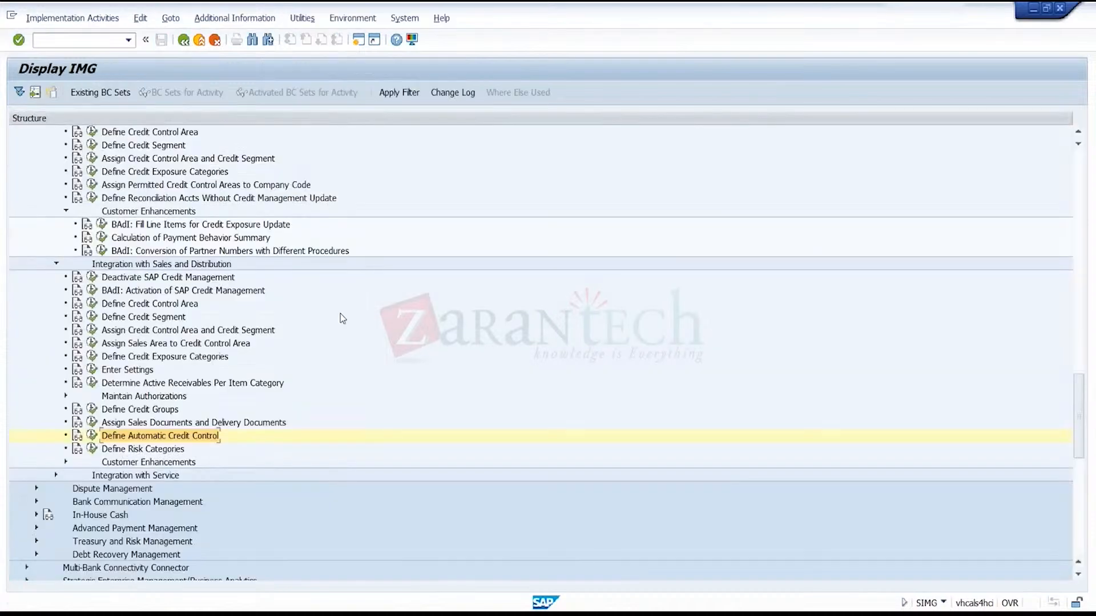
- Expand Customer Enhancements under Integration with Sales and Distribution and review the surrounding credit management activities
{"action": "left_click", "coordinate": [182, 451]}
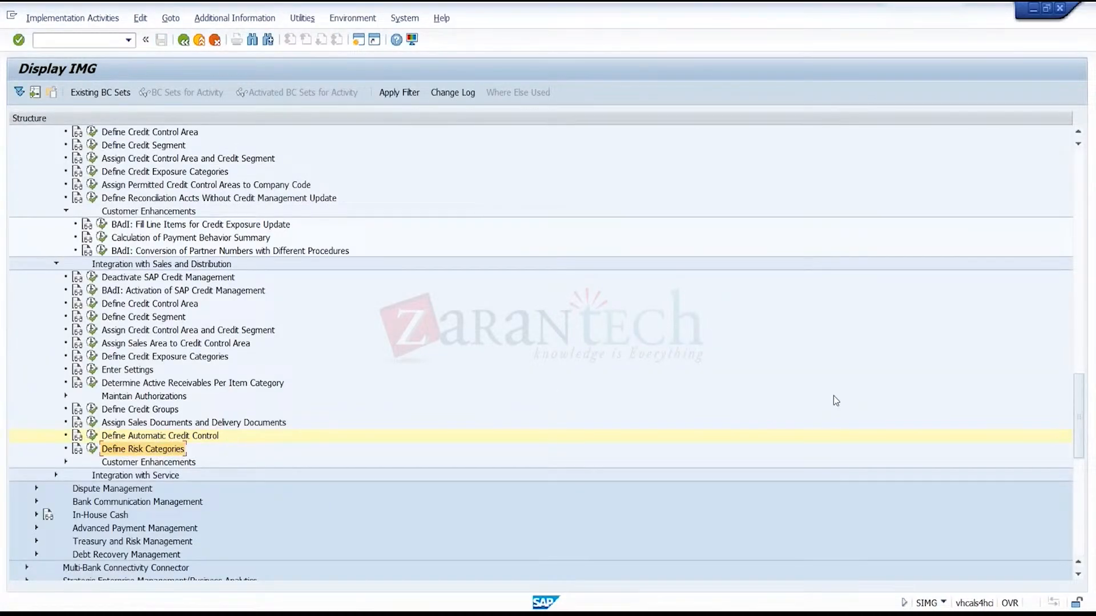
{"action": "scroll", "coordinate": [856, 428], "scroll_direction": "down", "scroll_amount": 2}
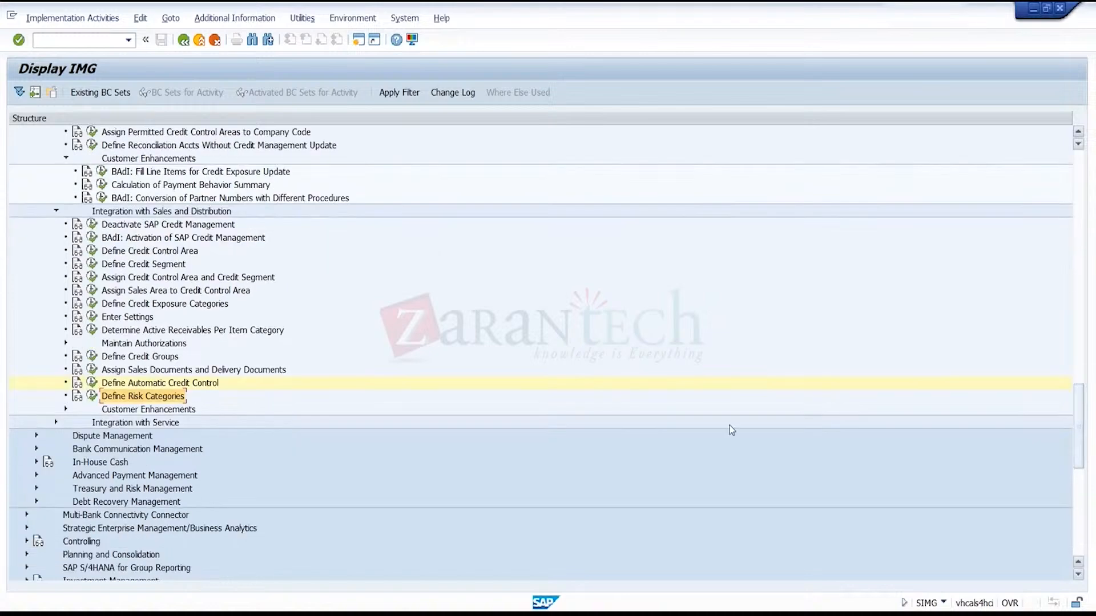
{"action": "left_click", "coordinate": [66, 409]}
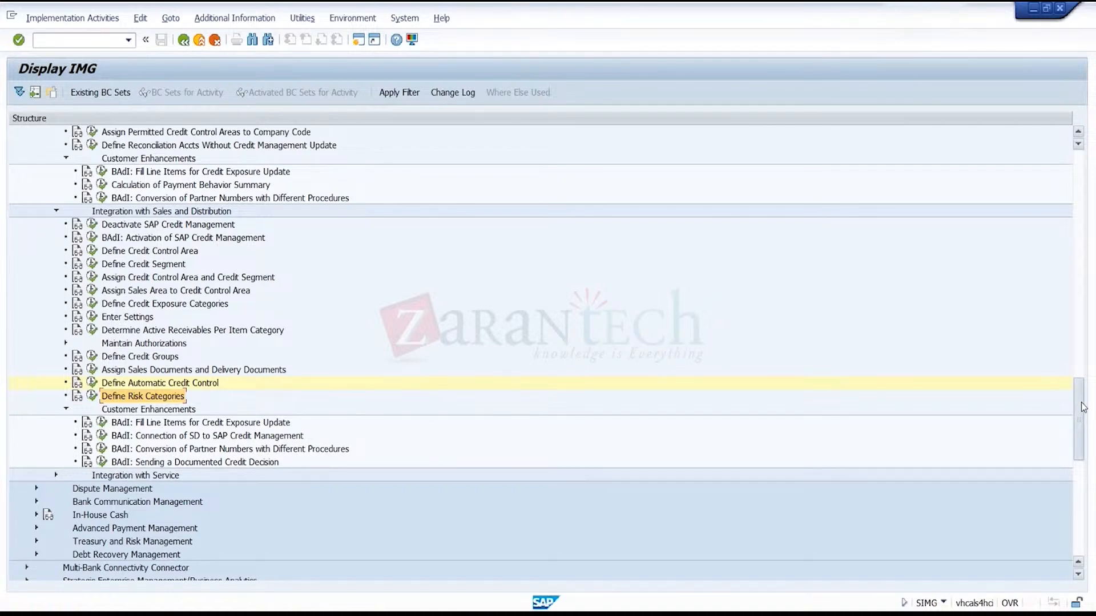
{"action": "left_click_drag", "start_coordinate": [1083, 407], "coordinate": [1078, 352]}
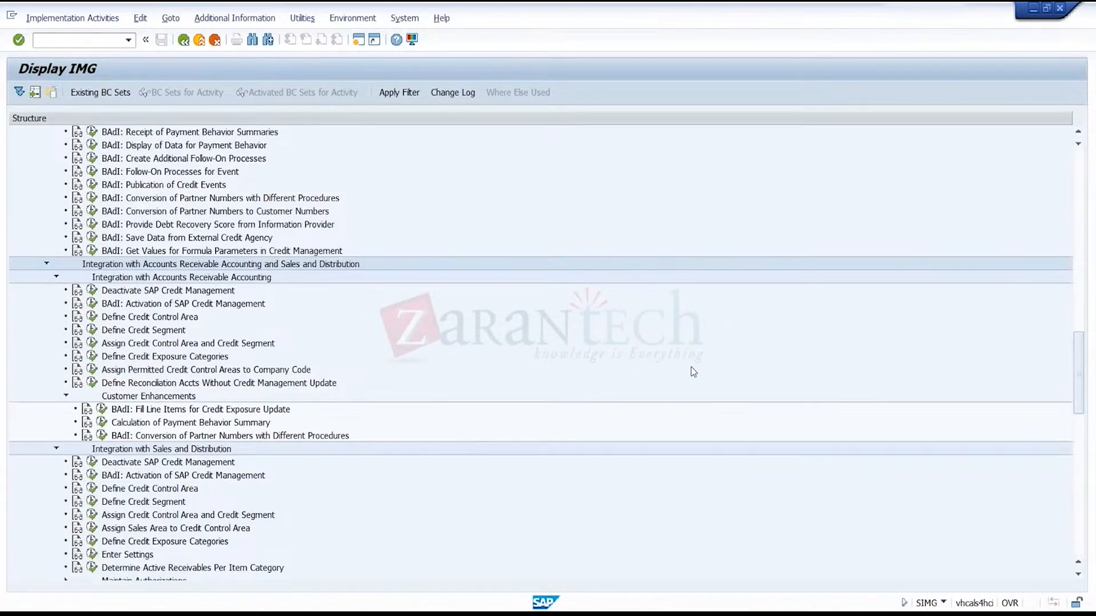
{"action": "left_click_drag", "start_coordinate": [1080, 379], "coordinate": [1080, 464]}
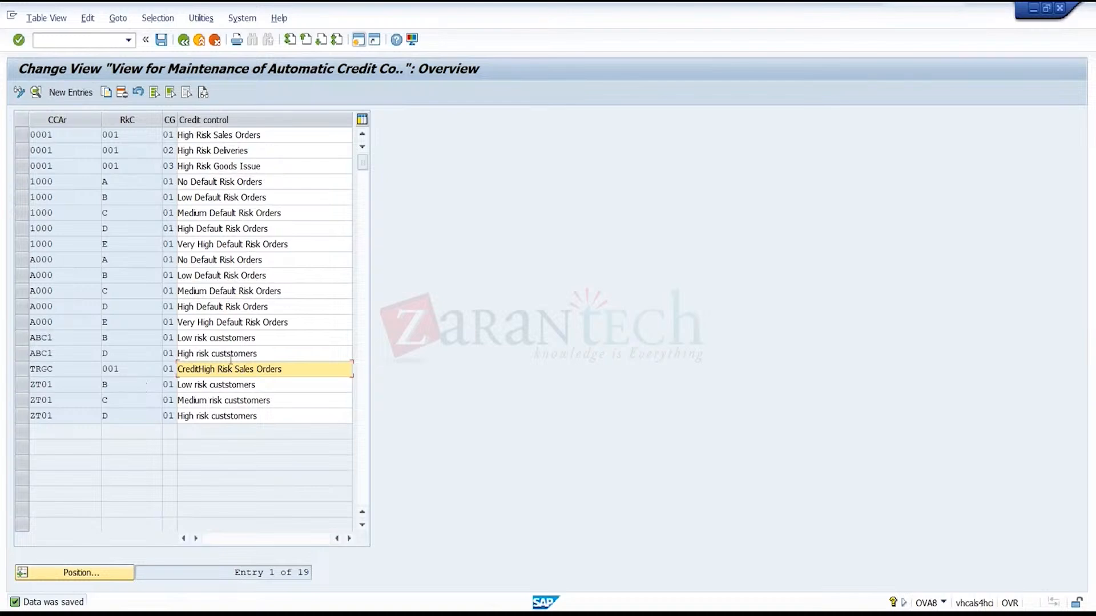
- Leave the automatic credit control overview and open the Conditions: Procedures activity from Enter Settings under Integration with Sales and Distribution
{"action": "left_click", "coordinate": [183, 46]}
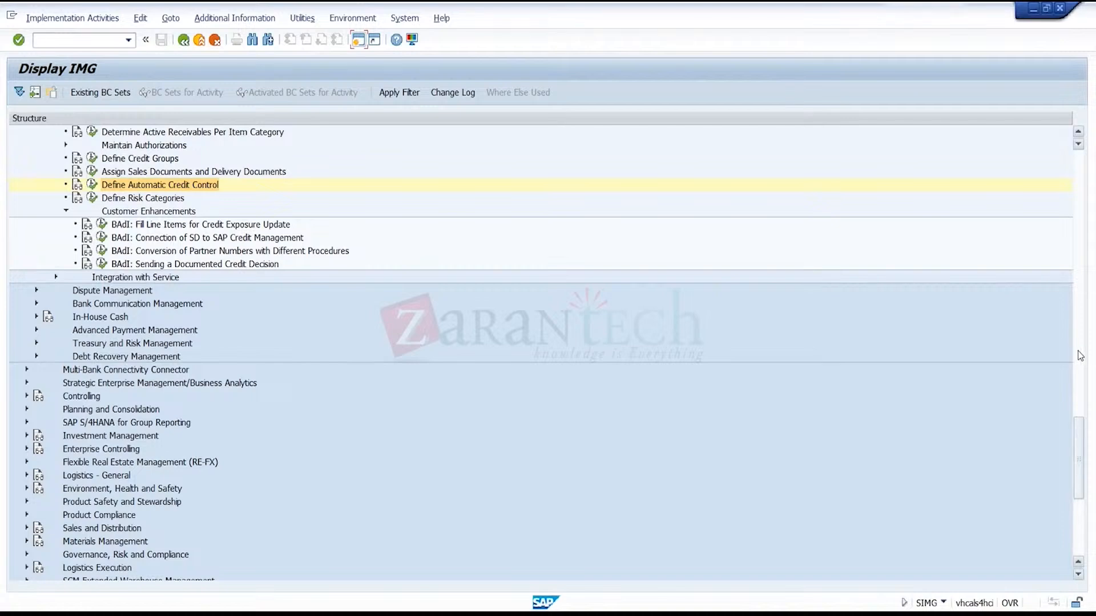
{"action": "left_click_drag", "start_coordinate": [1078, 439], "coordinate": [1076, 403]}
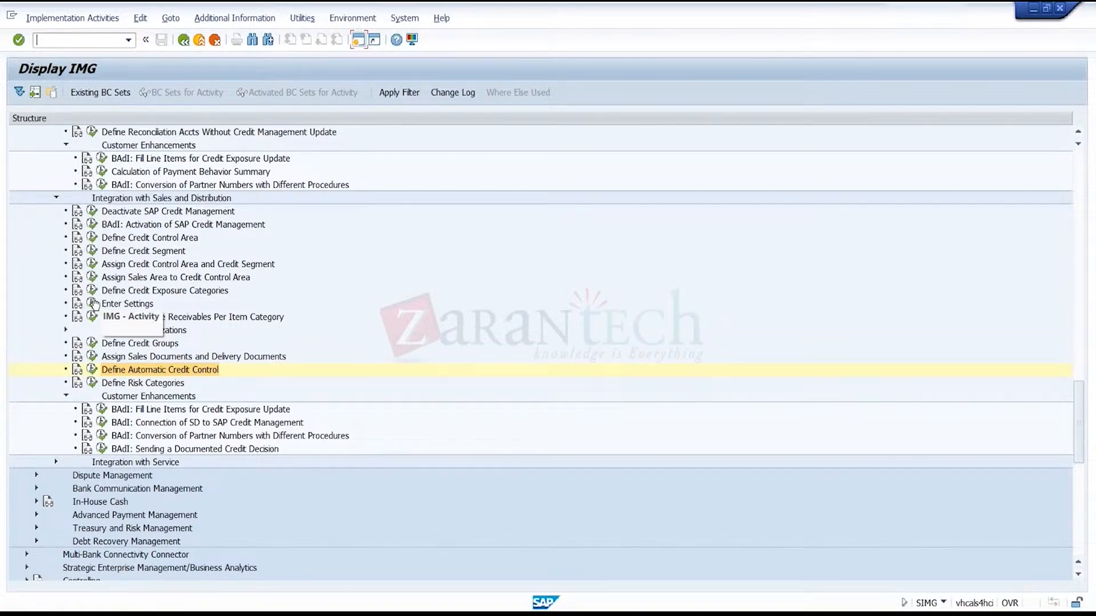
{"action": "left_click", "coordinate": [94, 303]}
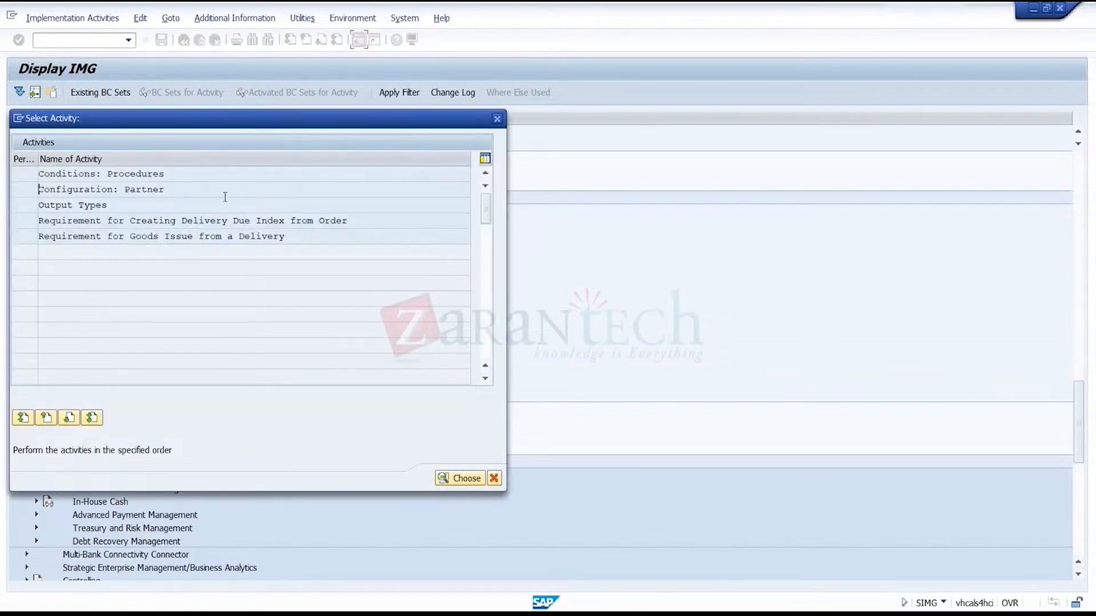
{"action": "left_click", "coordinate": [270, 169]}
{"action": "double_click", "coordinate": [270, 171]}
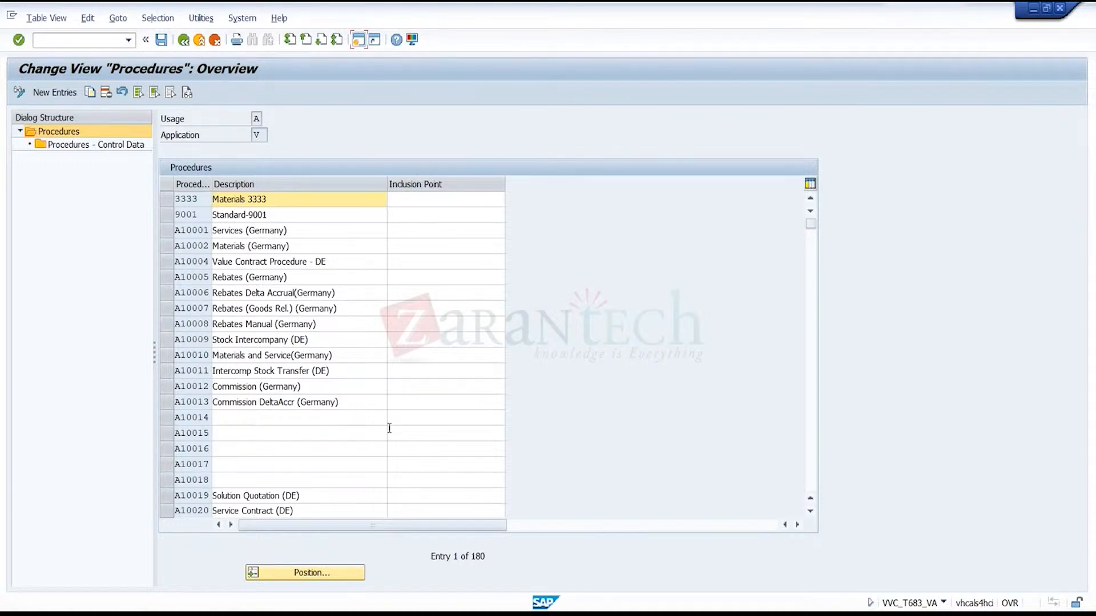
- Find the standard pricing procedure RVAA01 in the procedures overview and display its control data
{"action": "left_click", "coordinate": [812, 486]}
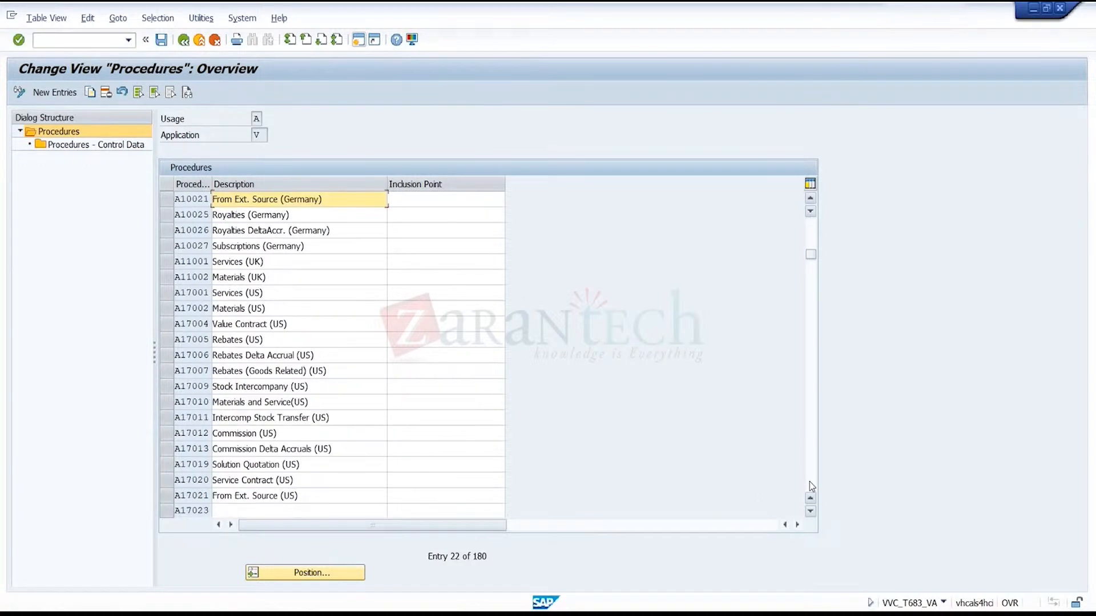
{"action": "left_click", "coordinate": [812, 486]}
{"action": "left_click", "coordinate": [812, 486]}
{"action": "left_click", "coordinate": [809, 481]}
{"action": "left_click", "coordinate": [809, 482]}
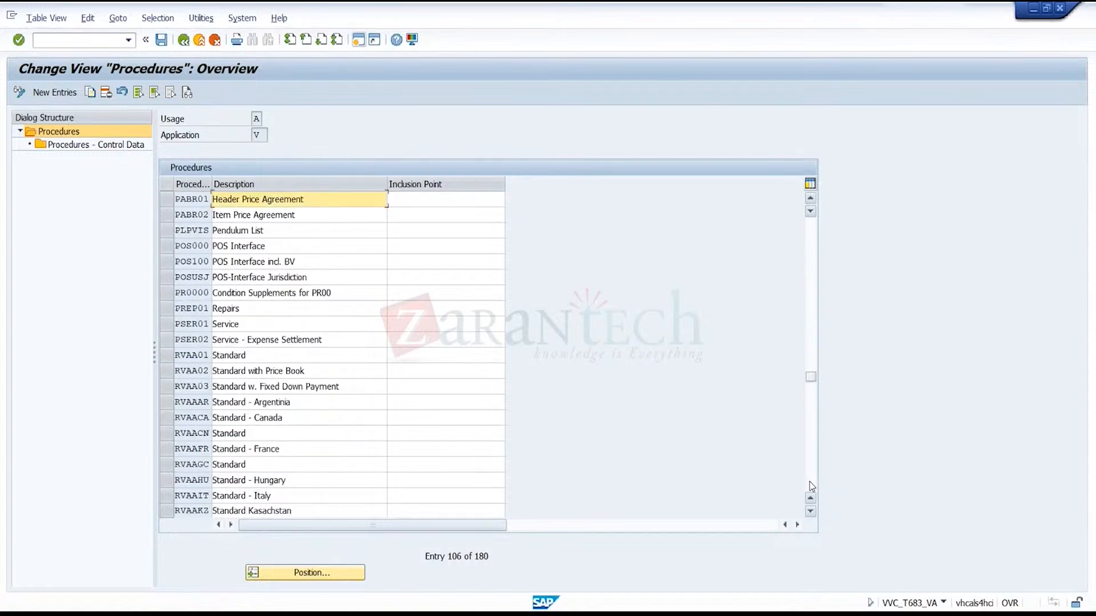
{"action": "left_click", "coordinate": [164, 354]}
{"action": "left_click", "coordinate": [108, 146]}
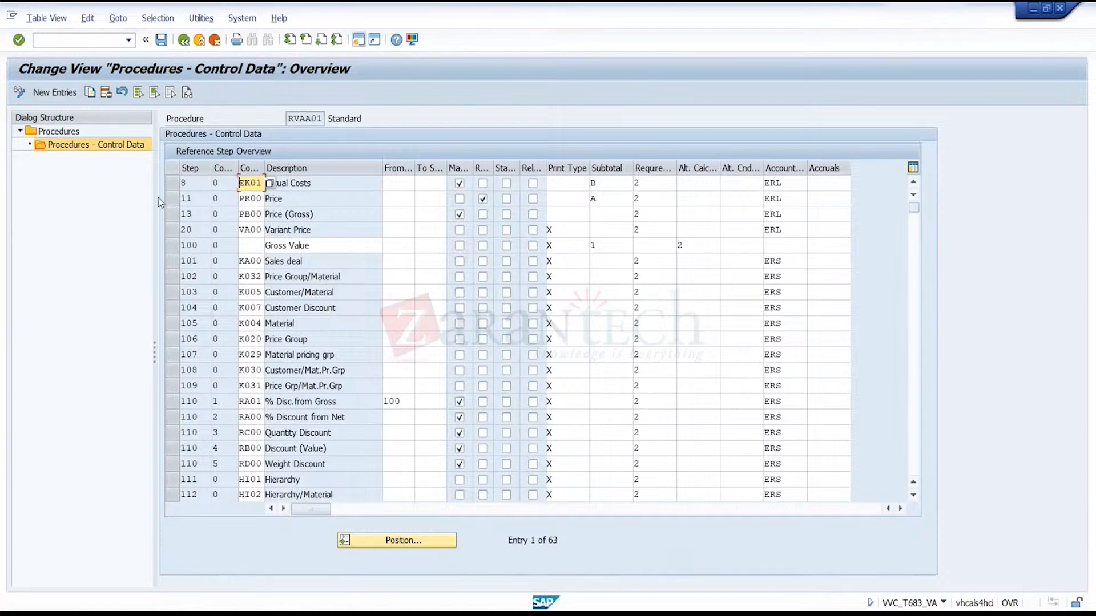
- Examine the subtotal options for price condition PR00, including A for credit price, and return to the activity selection without changes
{"action": "left_click", "coordinate": [171, 198]}
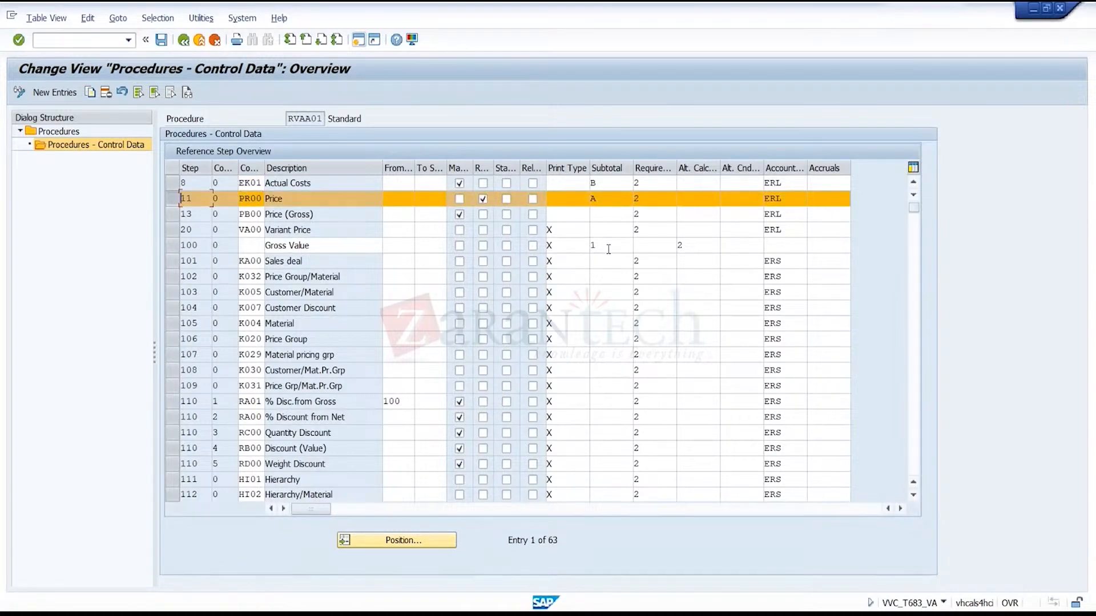
{"action": "left_click", "coordinate": [617, 204]}
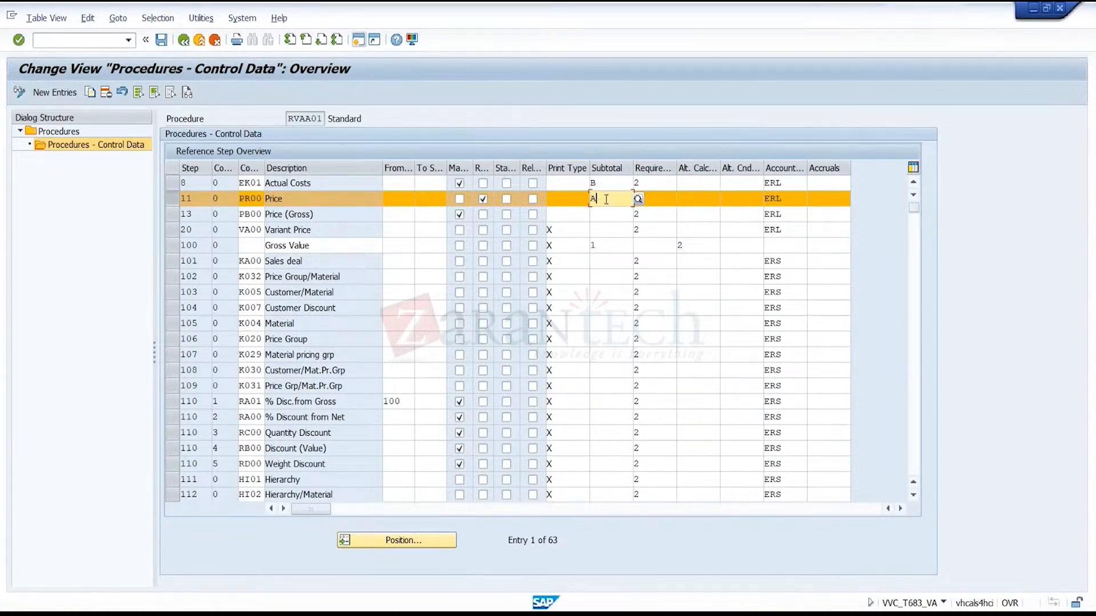
{"action": "left_click", "coordinate": [639, 199]}
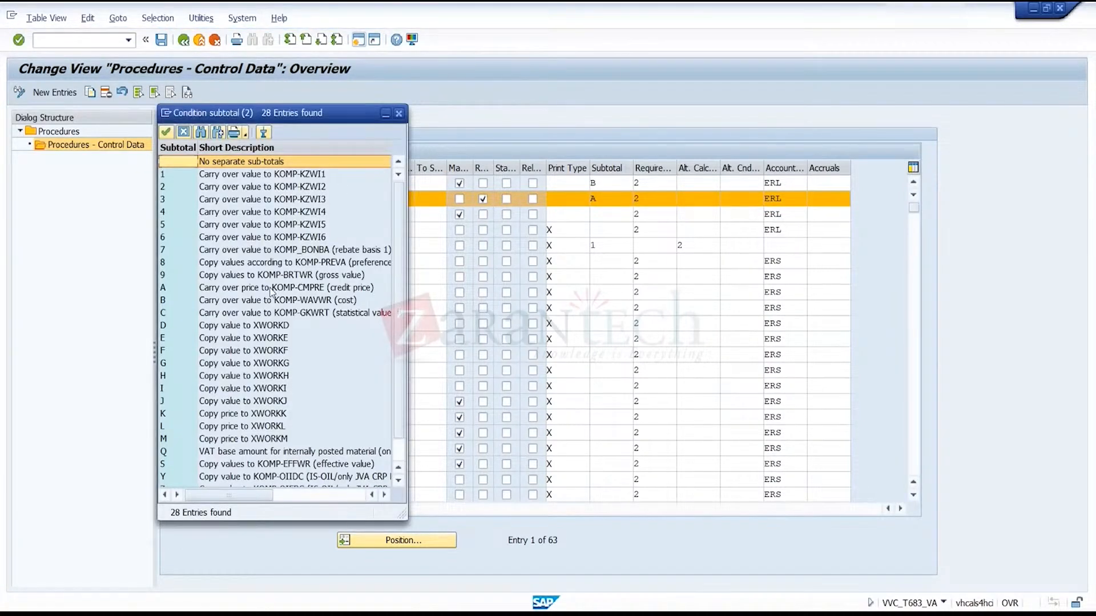
{"action": "left_click", "coordinate": [304, 289]}
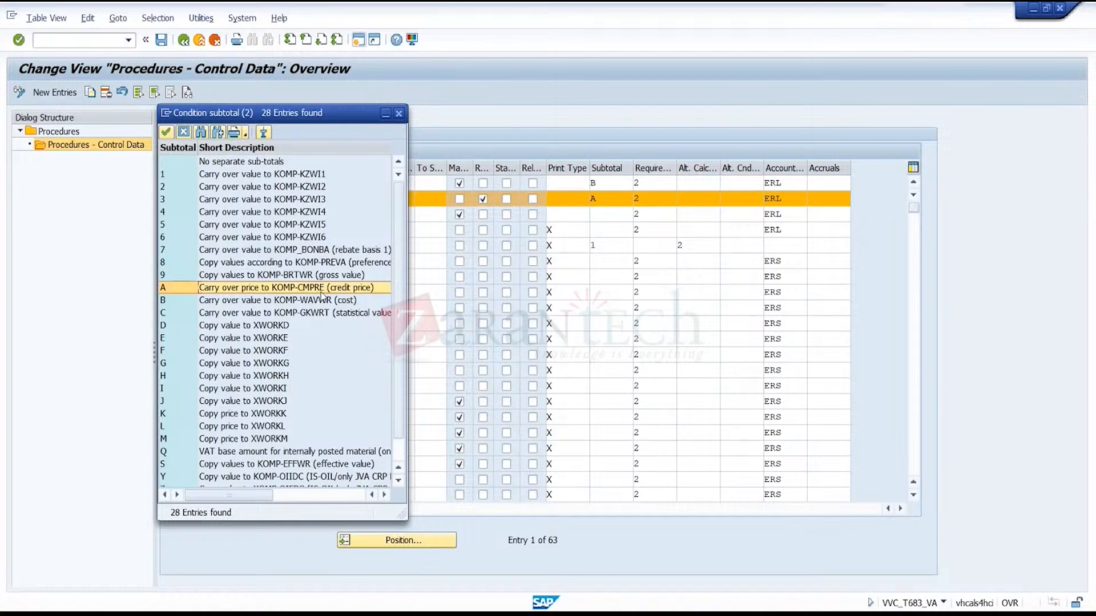
{"action": "left_click", "coordinate": [399, 113]}
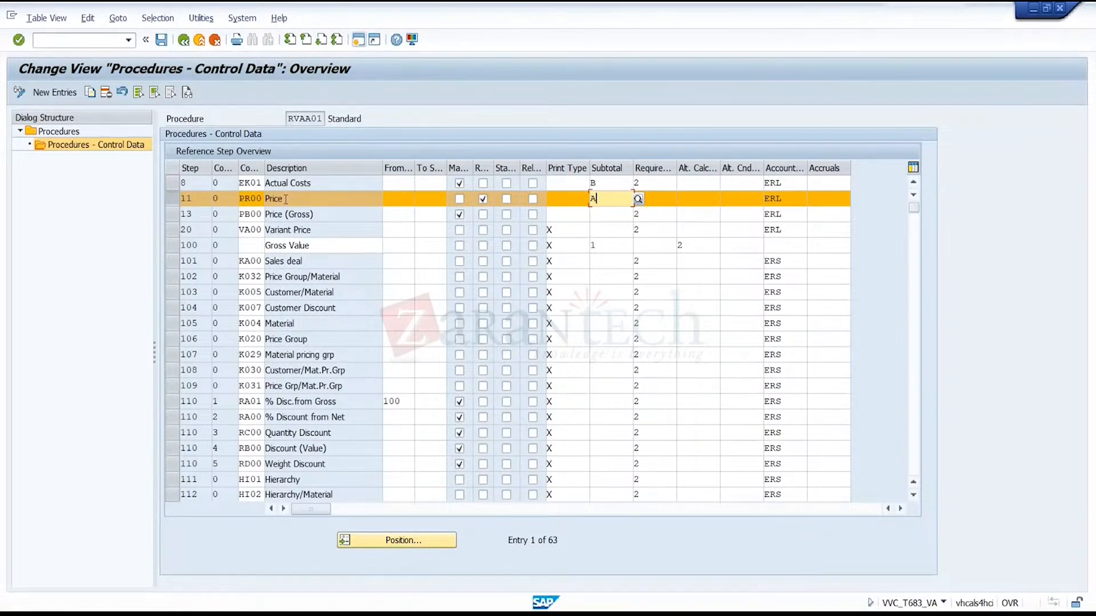
{"action": "left_click", "coordinate": [189, 44]}
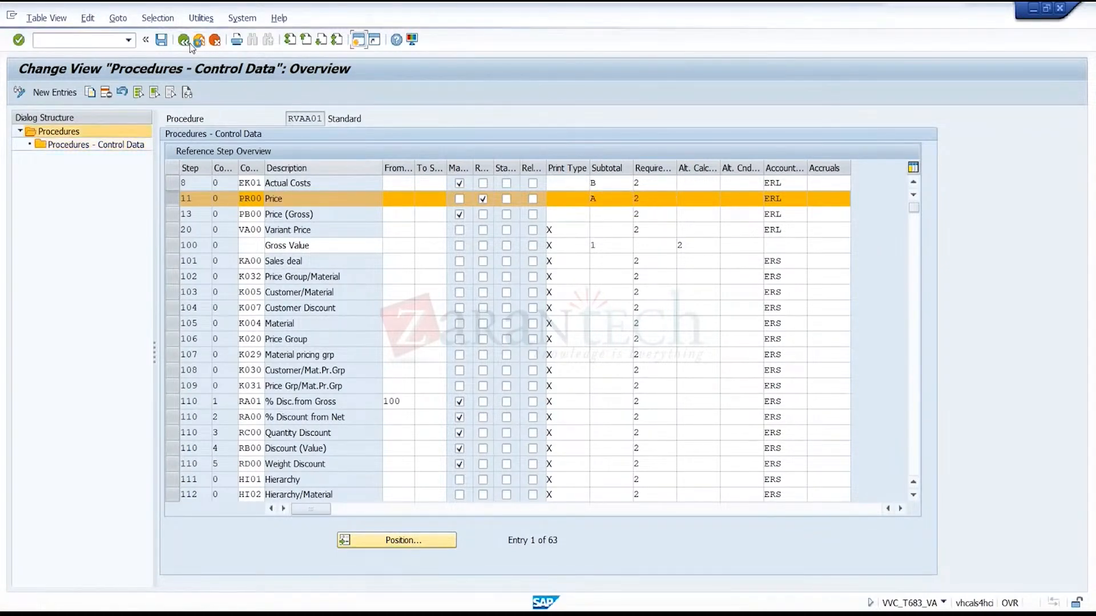
{"action": "left_click", "coordinate": [190, 43]}
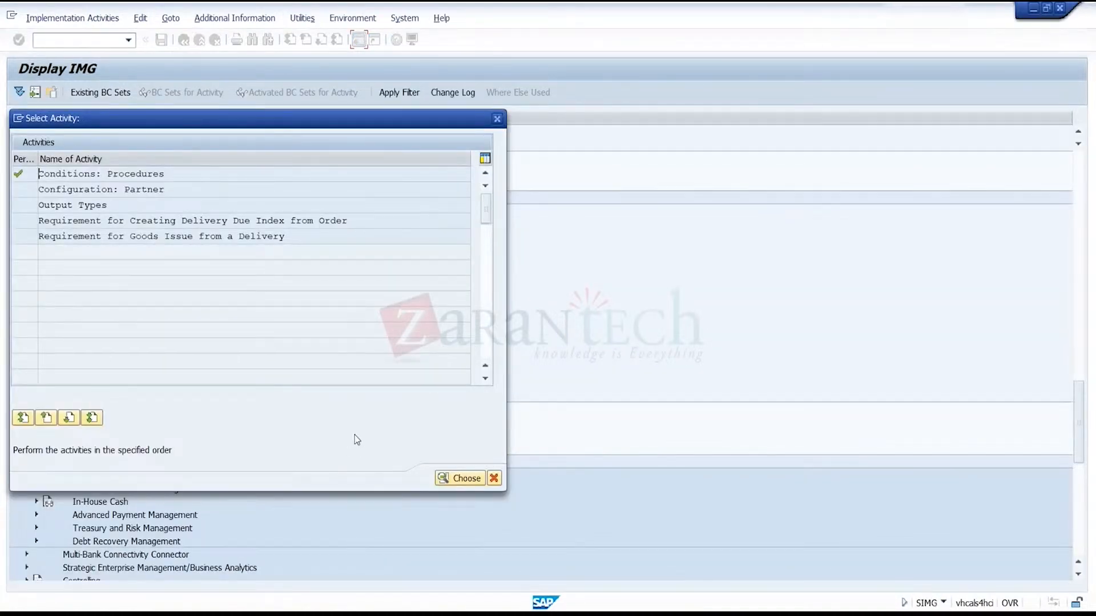
- Reopen the Conditions: Procedures activity, locate standard pricing procedure RVAA01 and open its control data again
{"action": "double_click", "coordinate": [346, 175]}
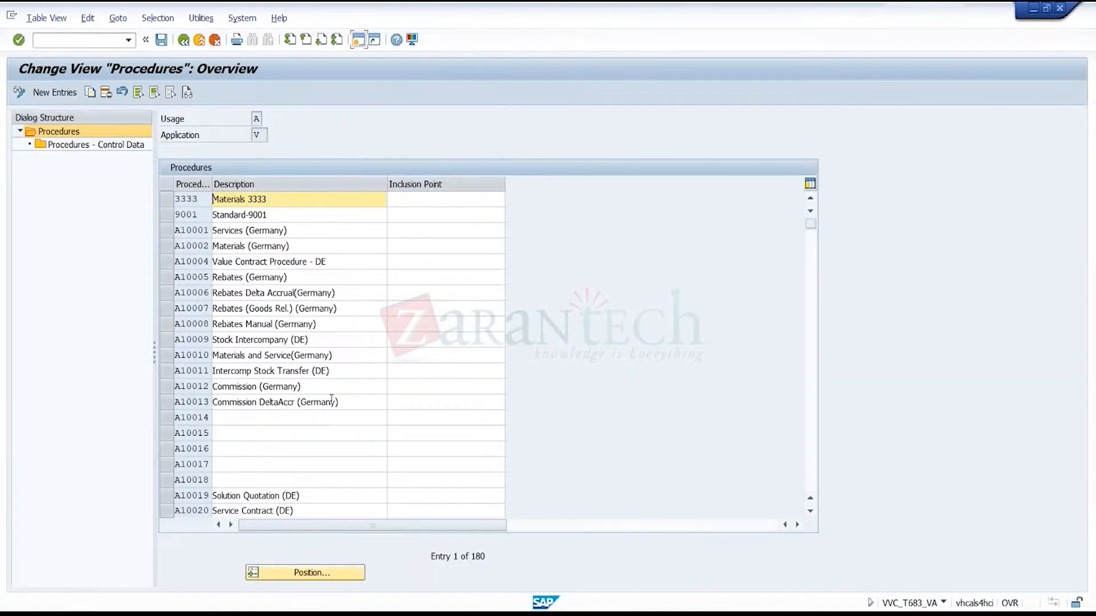
{"action": "left_click", "coordinate": [349, 574]}
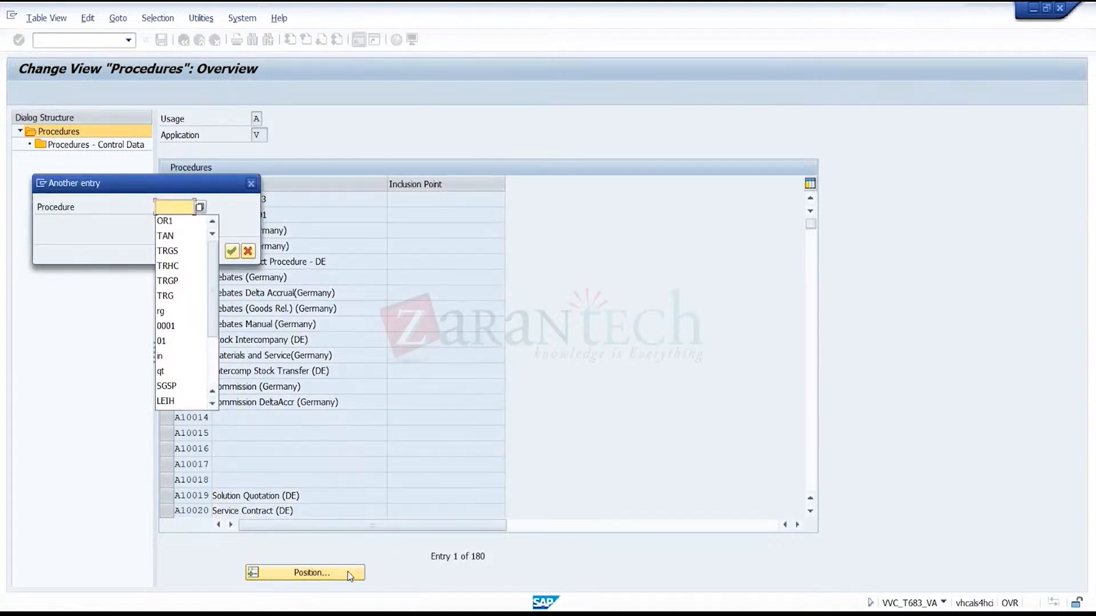
{"action": "left_click", "coordinate": [626, 509]}
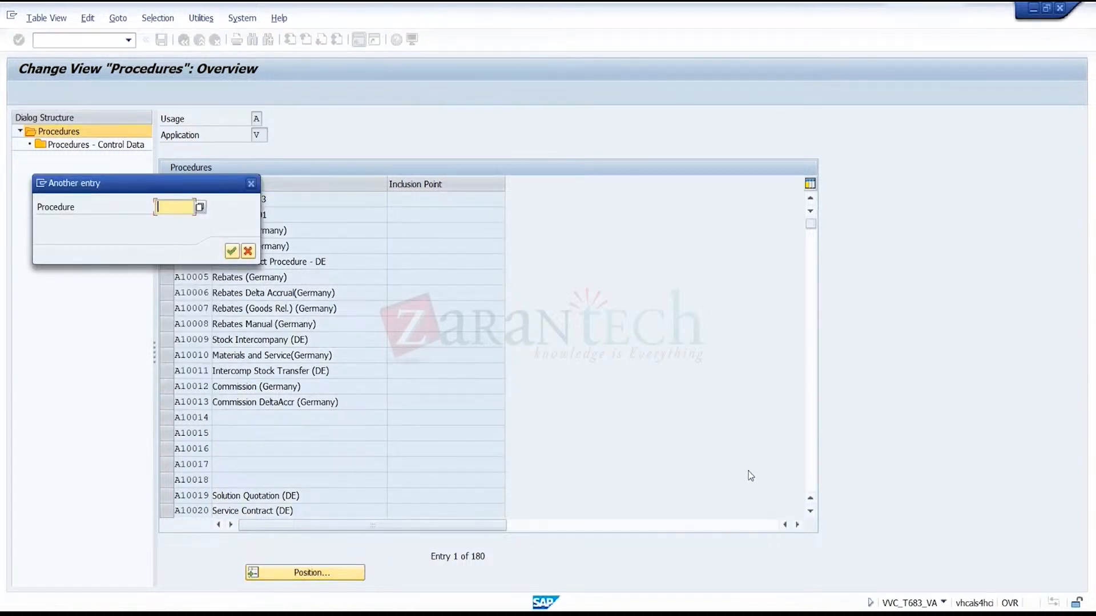
{"action": "left_click", "coordinate": [247, 251]}
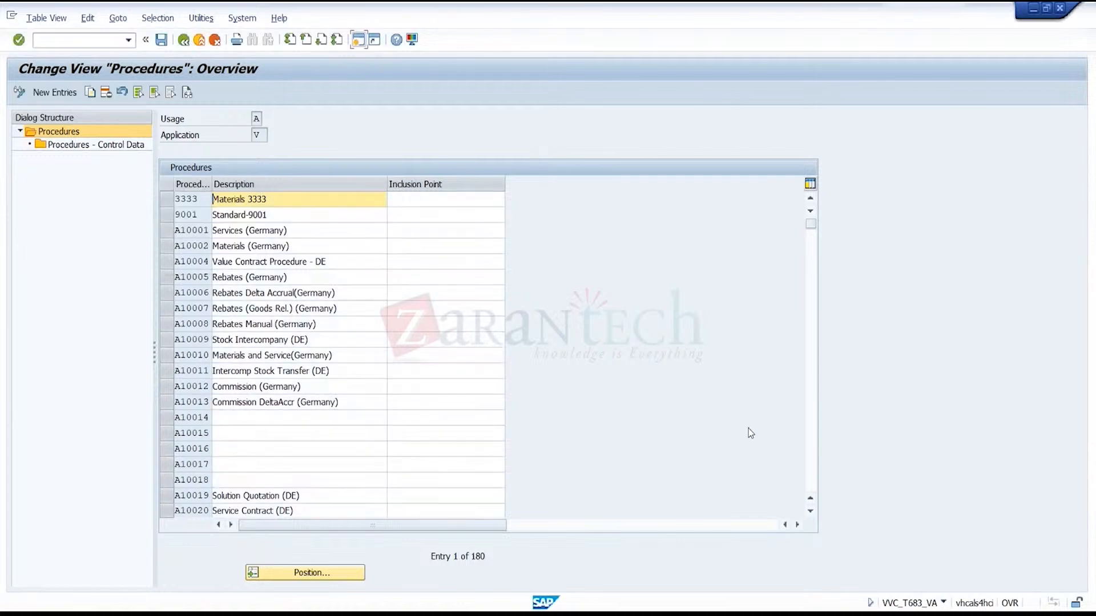
{"action": "left_click", "coordinate": [816, 476]}
{"action": "left_click", "coordinate": [809, 476]}
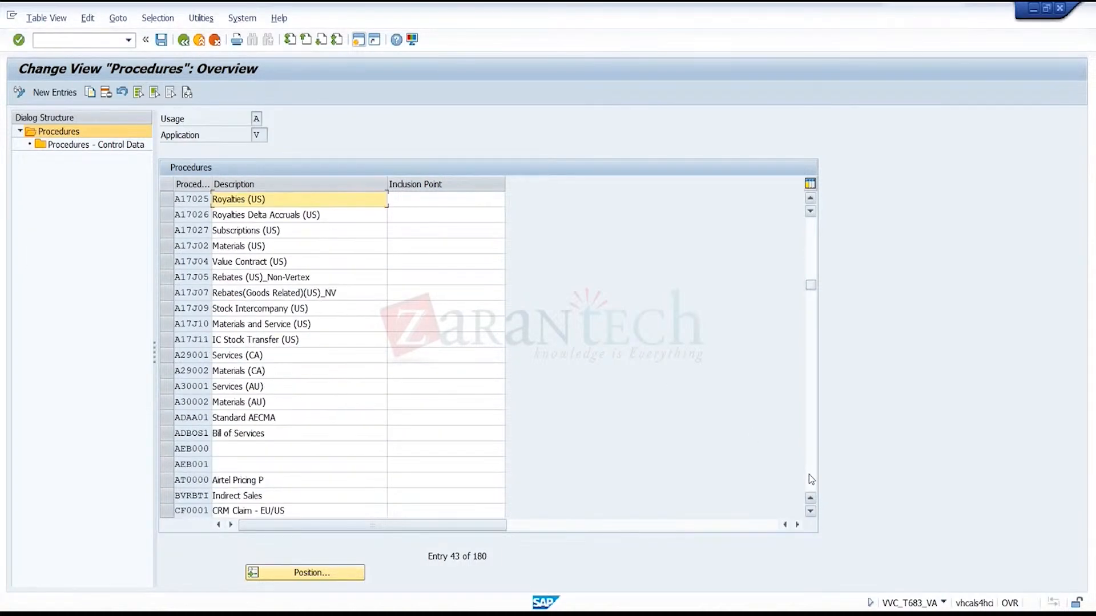
{"action": "left_click", "coordinate": [809, 476]}
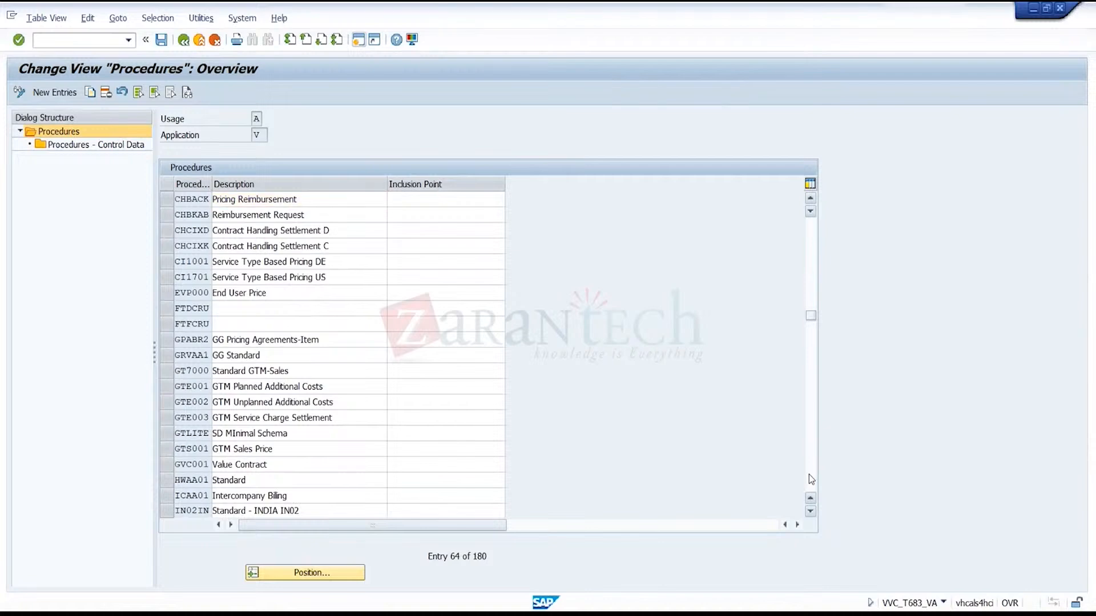
{"action": "left_click", "coordinate": [809, 476]}
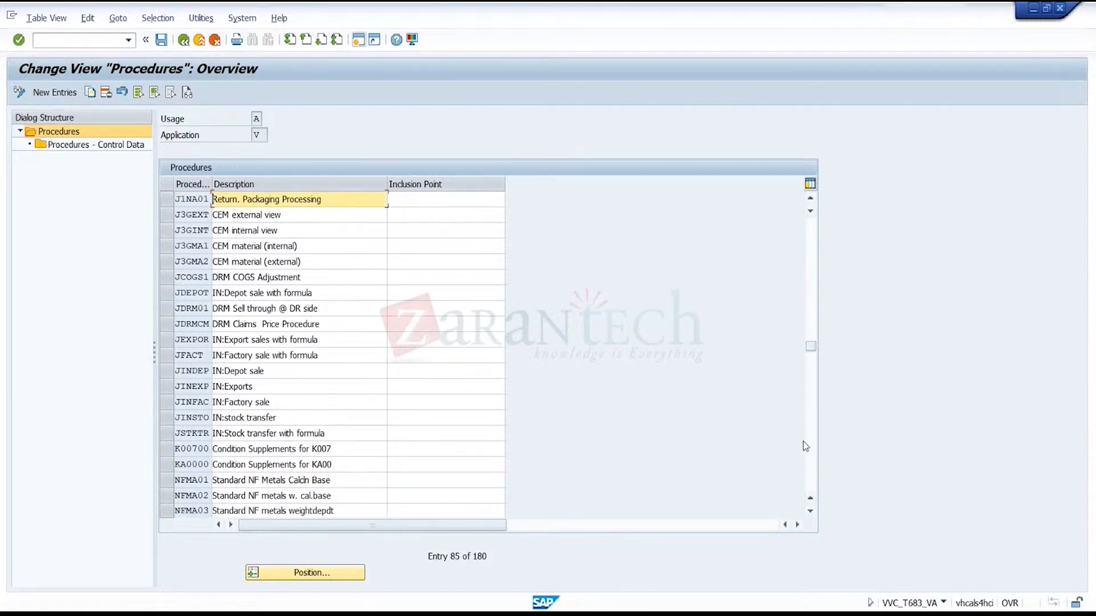
{"action": "left_click", "coordinate": [815, 453]}
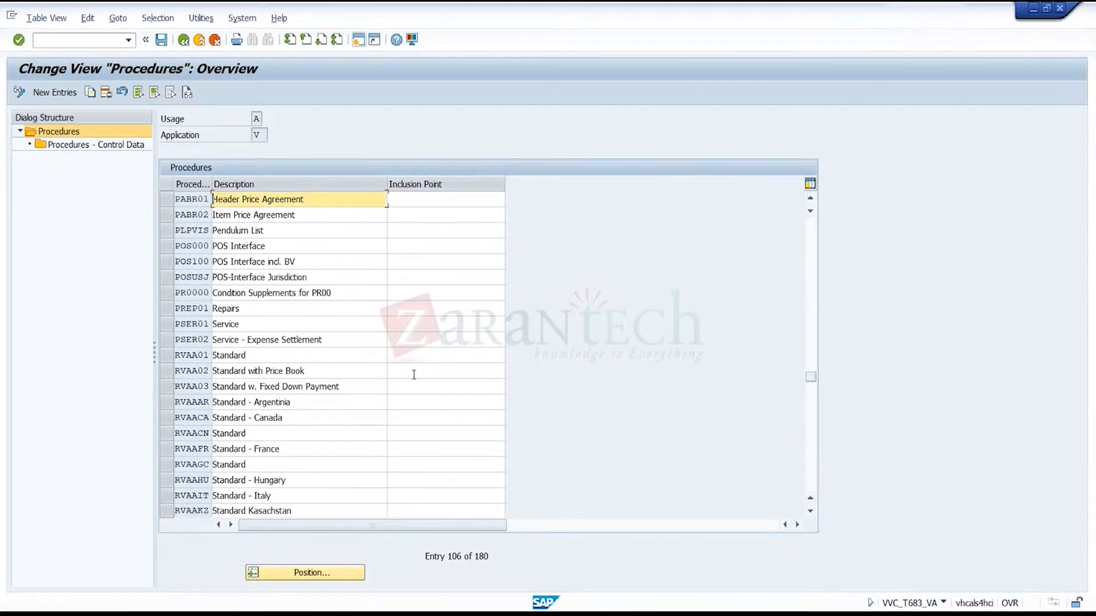
{"action": "left_click", "coordinate": [167, 357]}
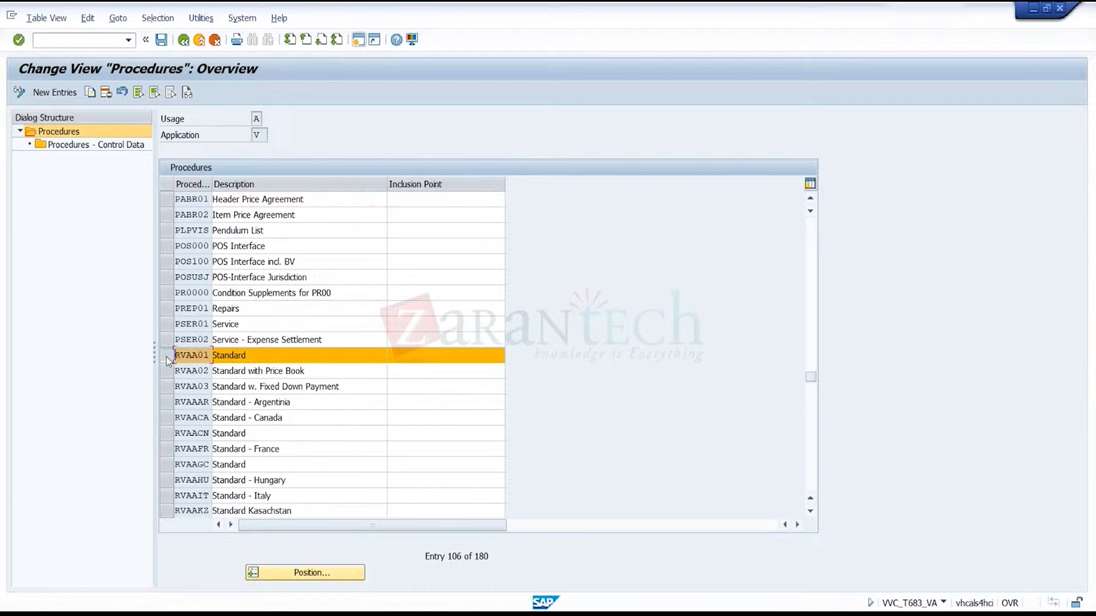
{"action": "double_click", "coordinate": [105, 150]}
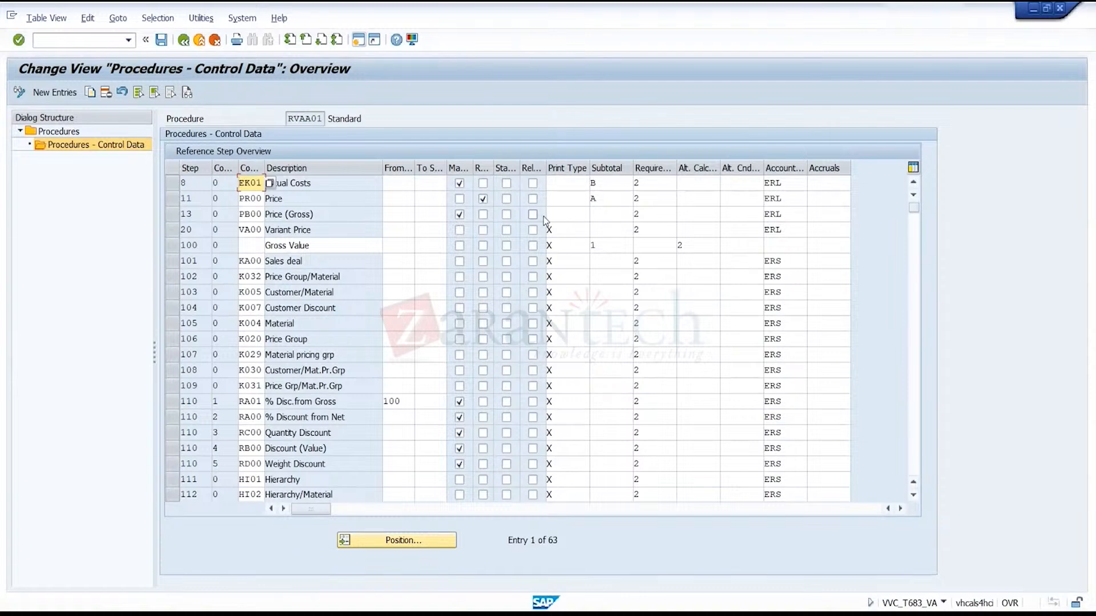
- Review the subtotal settings of PR00 and Gross Value in RVAA01, including option A, and return to the IMG structure without changes
{"action": "left_click", "coordinate": [615, 198]}
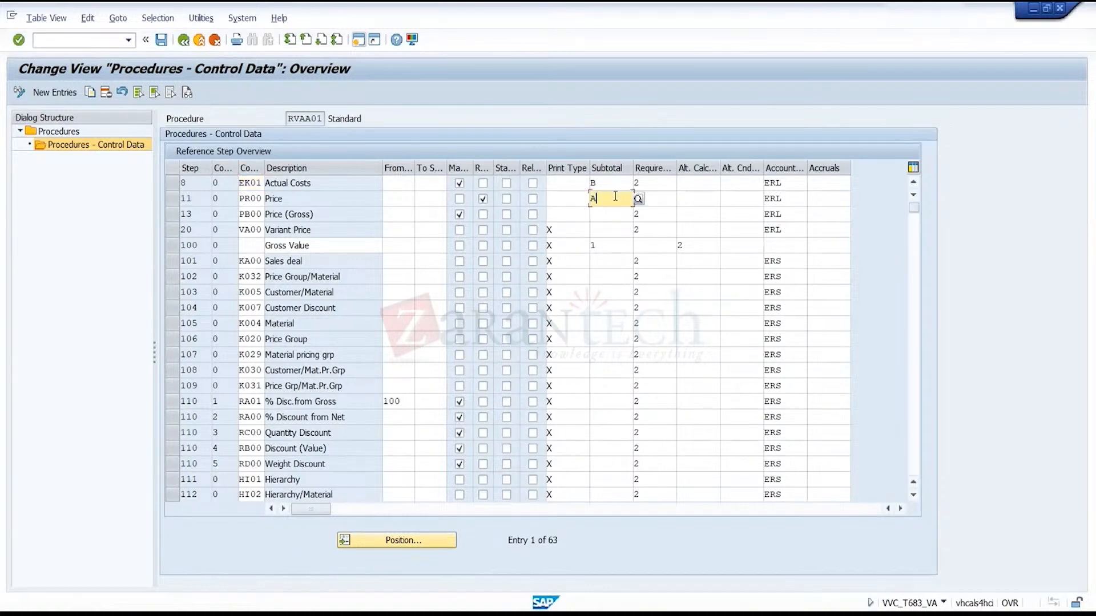
{"action": "left_click", "coordinate": [638, 199]}
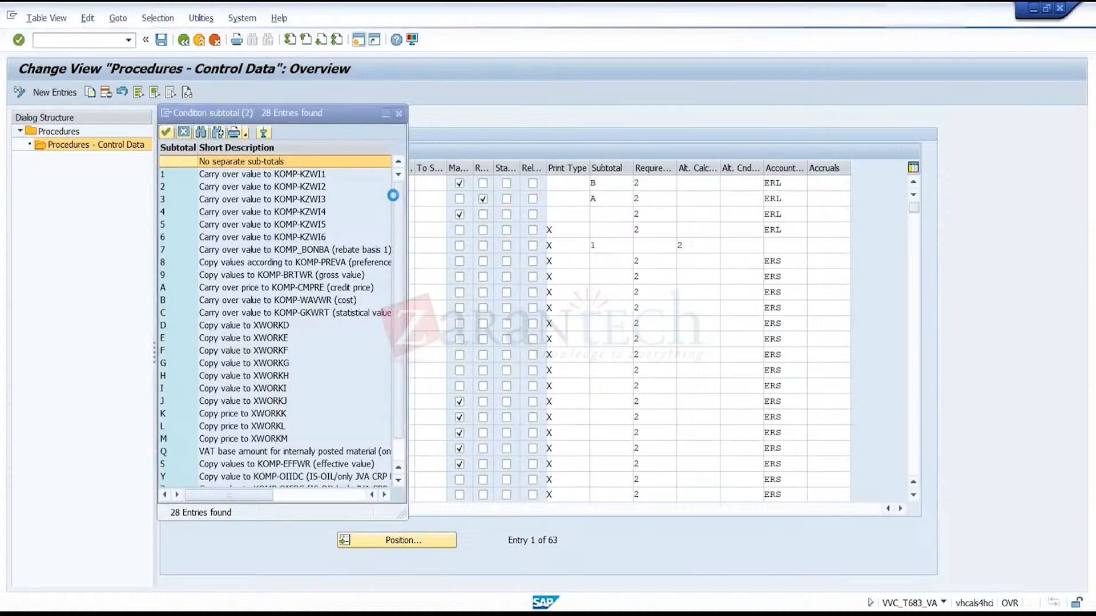
{"action": "left_click", "coordinate": [399, 114]}
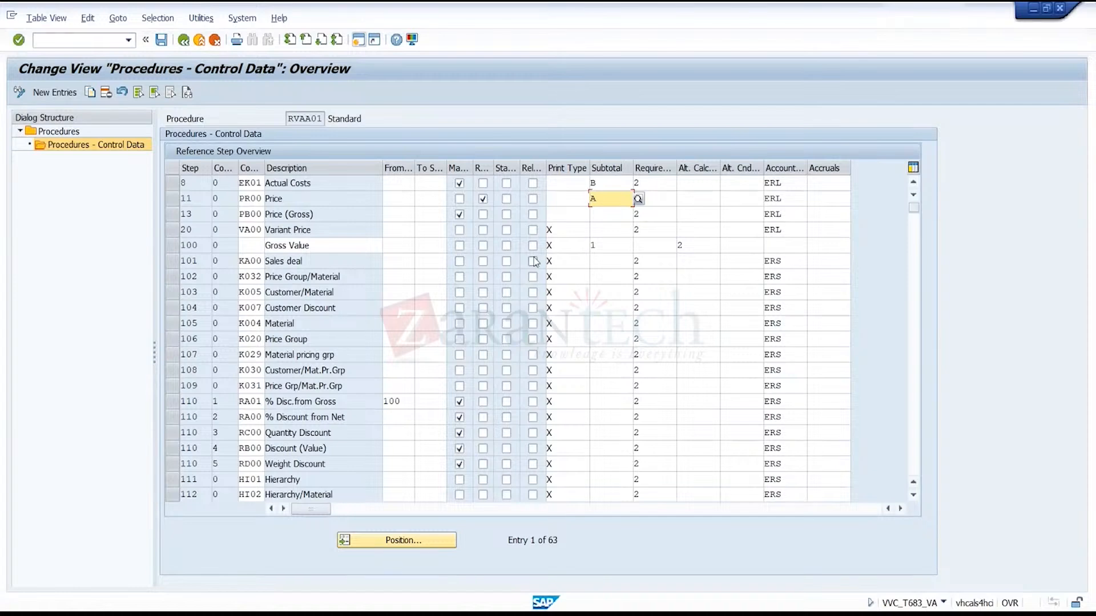
{"action": "left_click", "coordinate": [610, 245]}
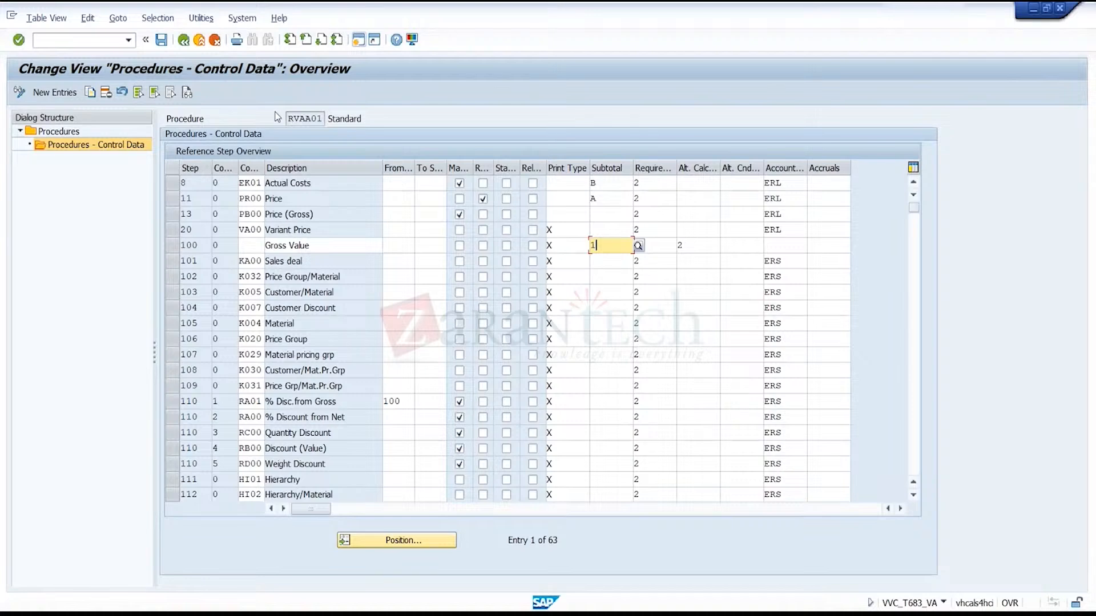
{"action": "left_click", "coordinate": [199, 43]}
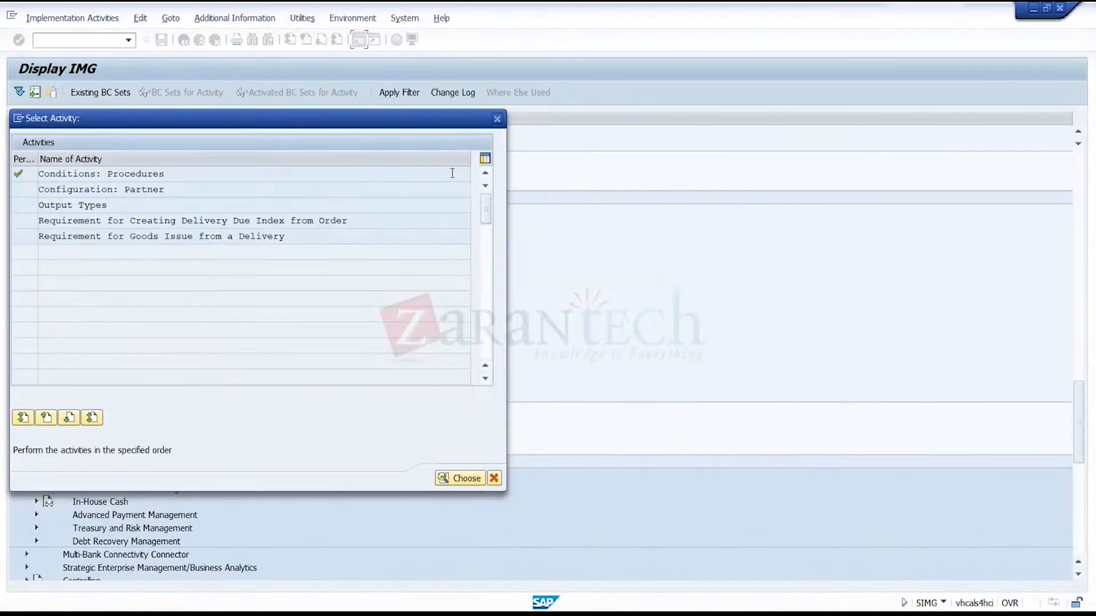
{"action": "left_click", "coordinate": [498, 120]}
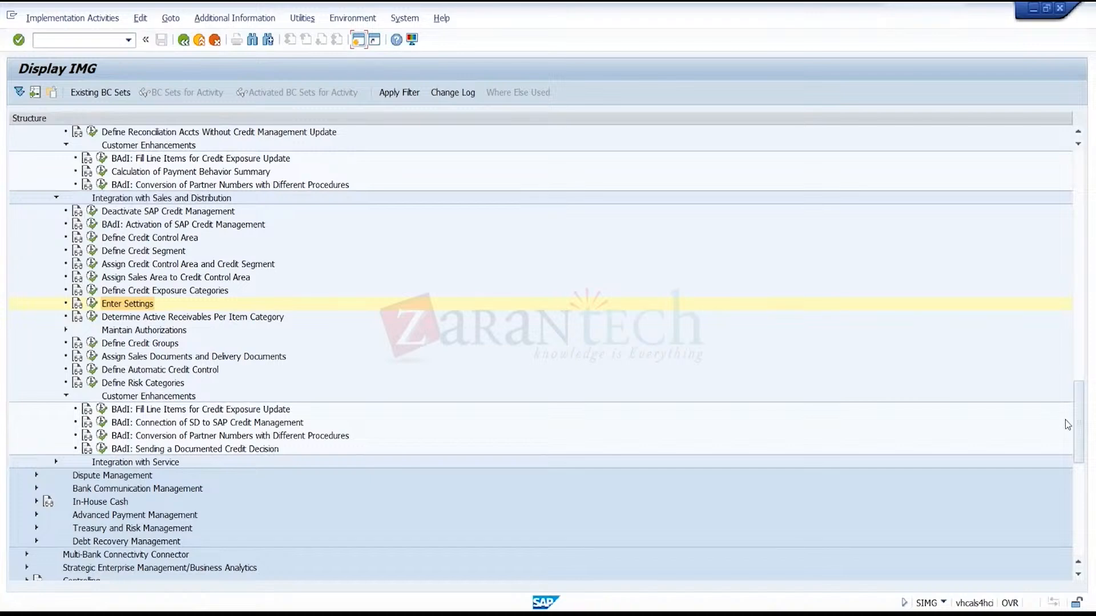
- Switch to the SAP Easy Access session and start transaction BP to maintain business partners
{"action": "left_click_drag", "start_coordinate": [1080, 431], "coordinate": [1079, 422]}
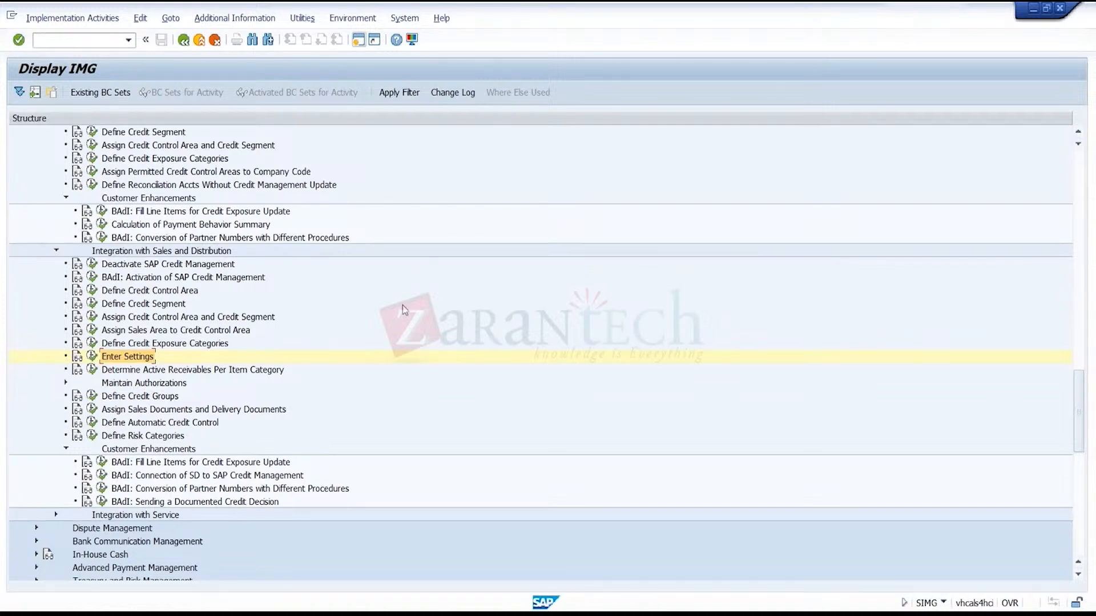
{"action": "mouse_move", "coordinate": [784, 615]}
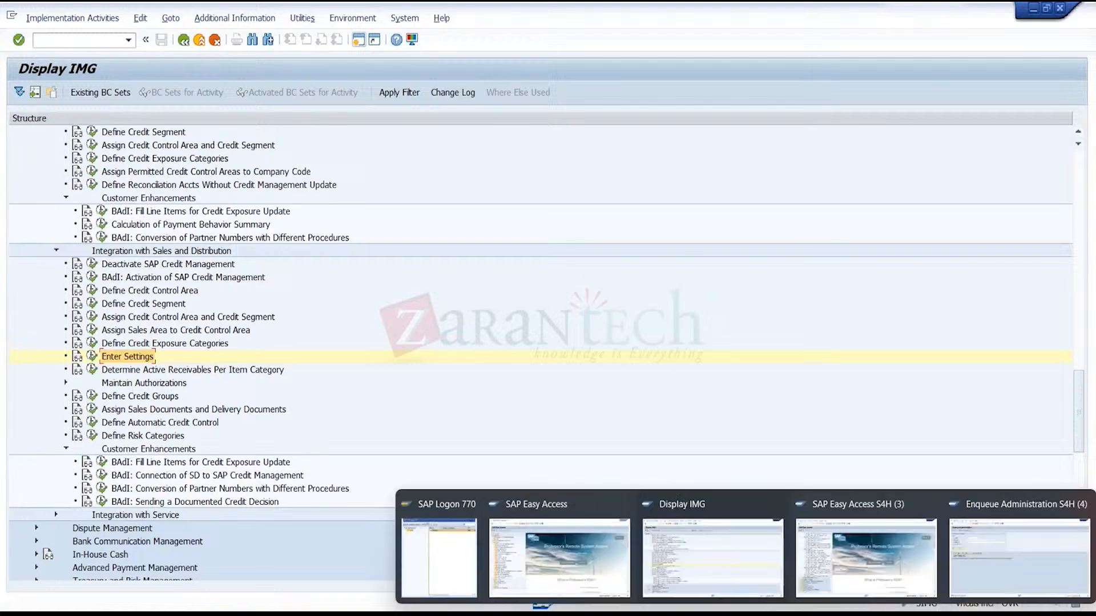
{"action": "left_click", "coordinate": [578, 556]}
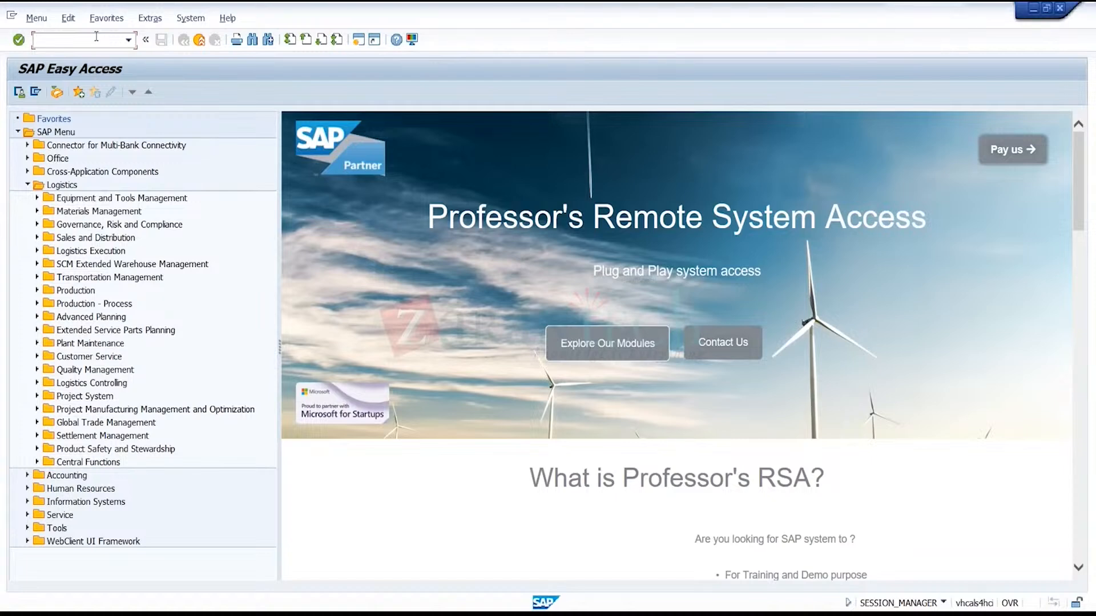
{"action": "type", "text": "p"}
{"action": "key", "text": "Return"}
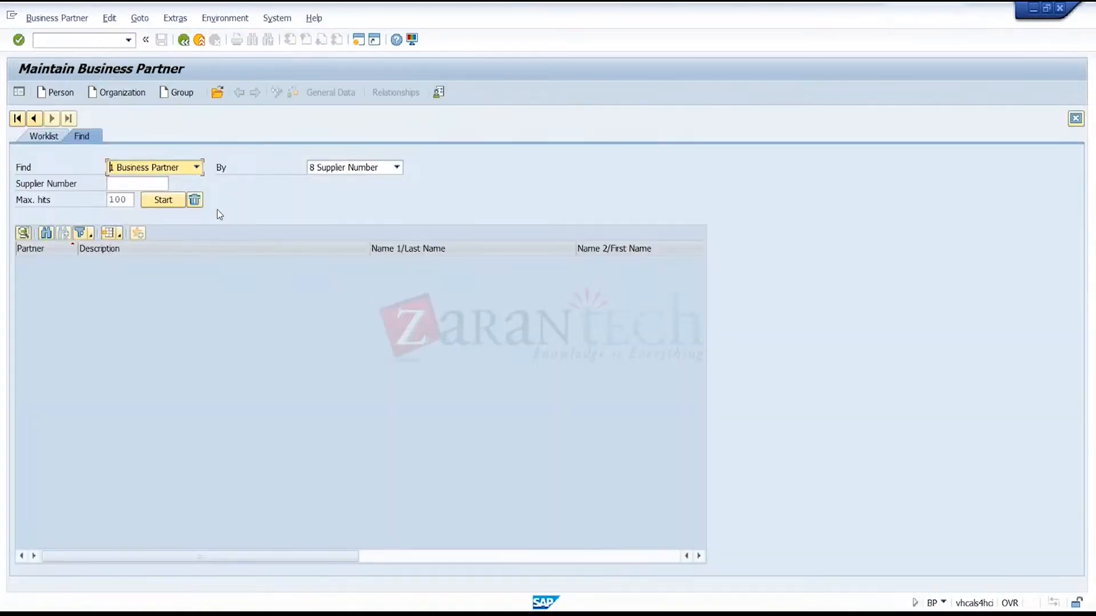
- Try to find the business partner by entering its number as a supplier number
{"action": "left_click", "coordinate": [167, 185]}
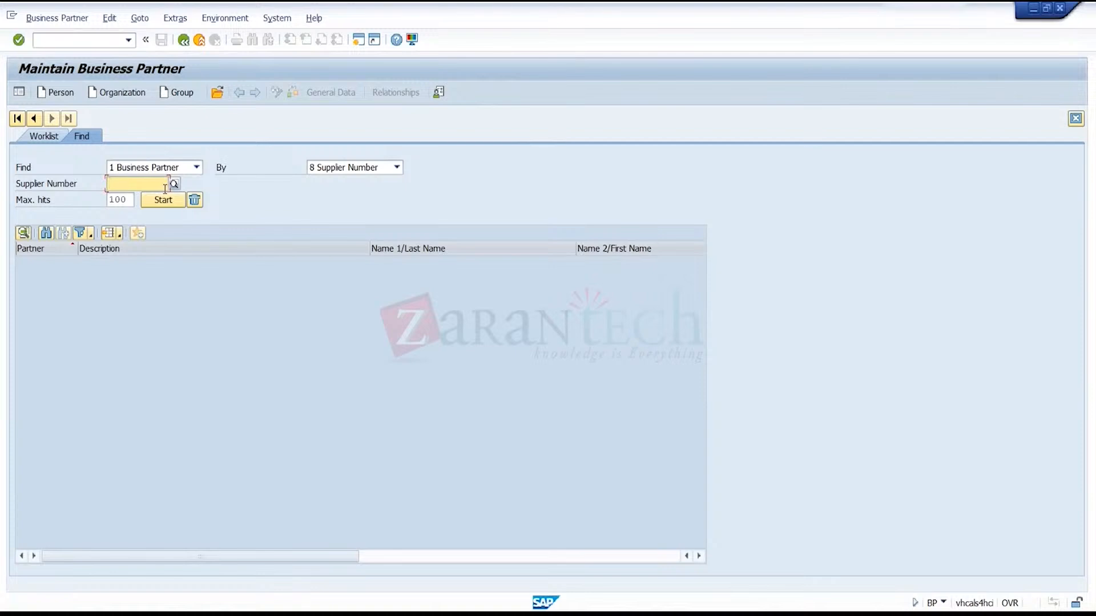
{"action": "type", "text": "402"}
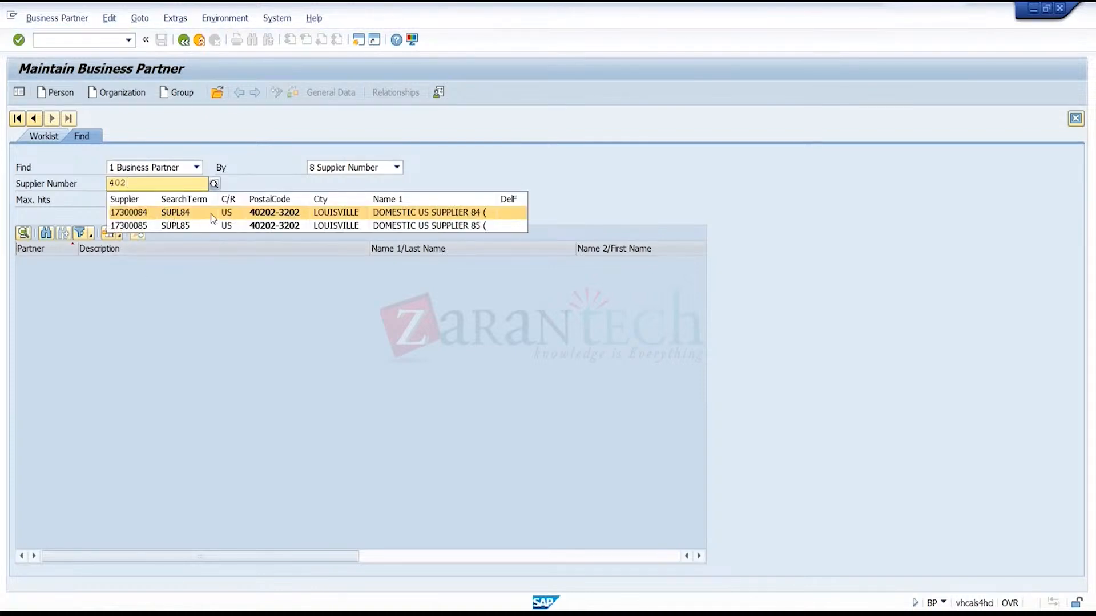
{"action": "left_click", "coordinate": [224, 270]}
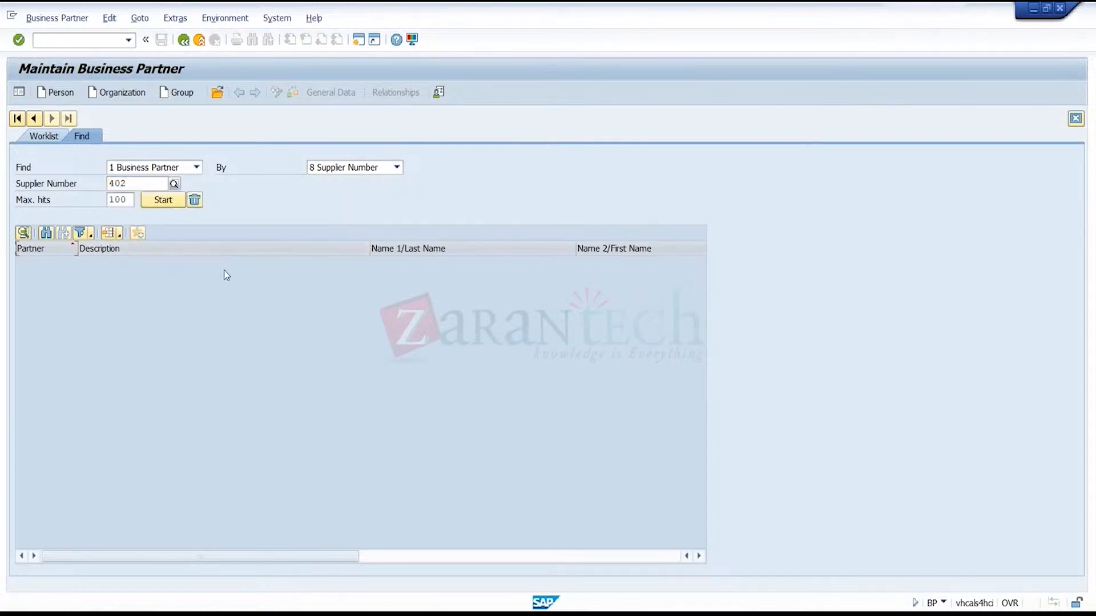
{"action": "left_click", "coordinate": [171, 203]}
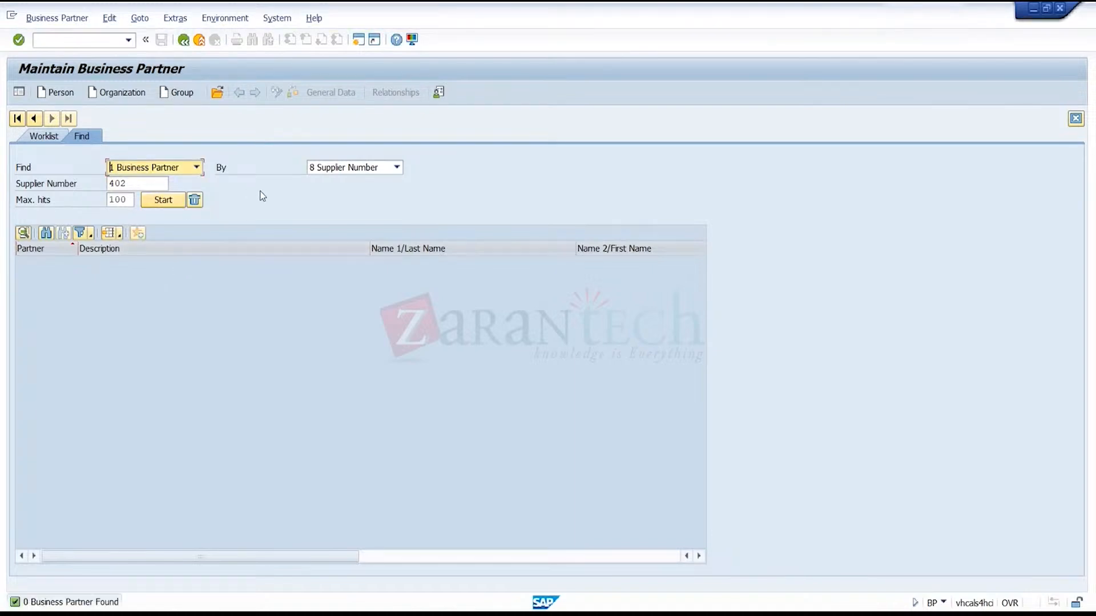
- Search for the business partner by customer number and open the KRF & CO organization record
{"action": "left_click", "coordinate": [344, 170]}
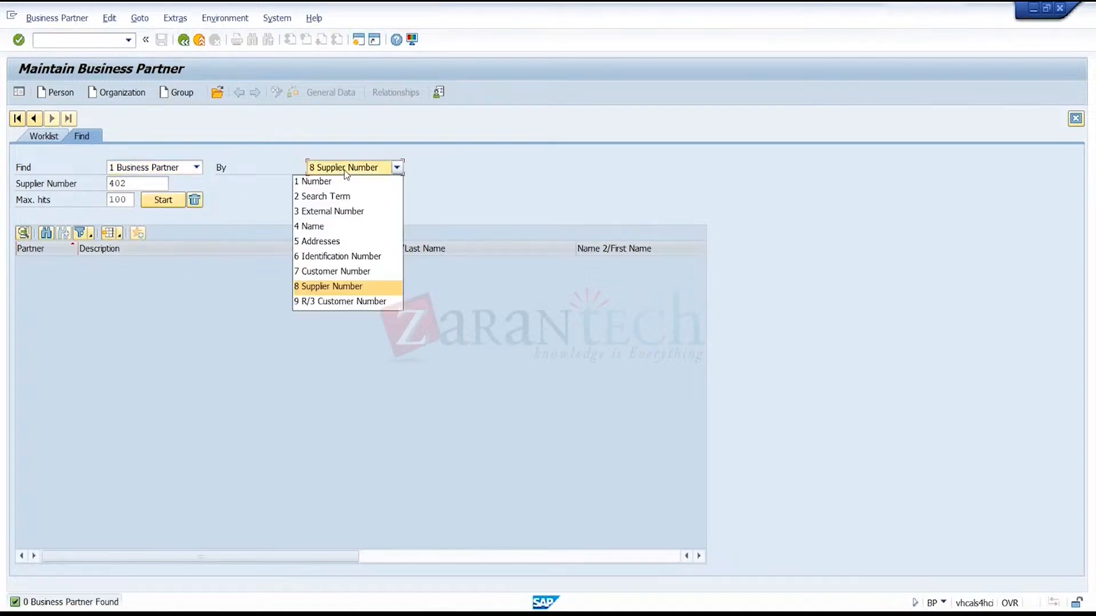
{"action": "left_click", "coordinate": [361, 275]}
{"action": "left_click", "coordinate": [133, 181]}
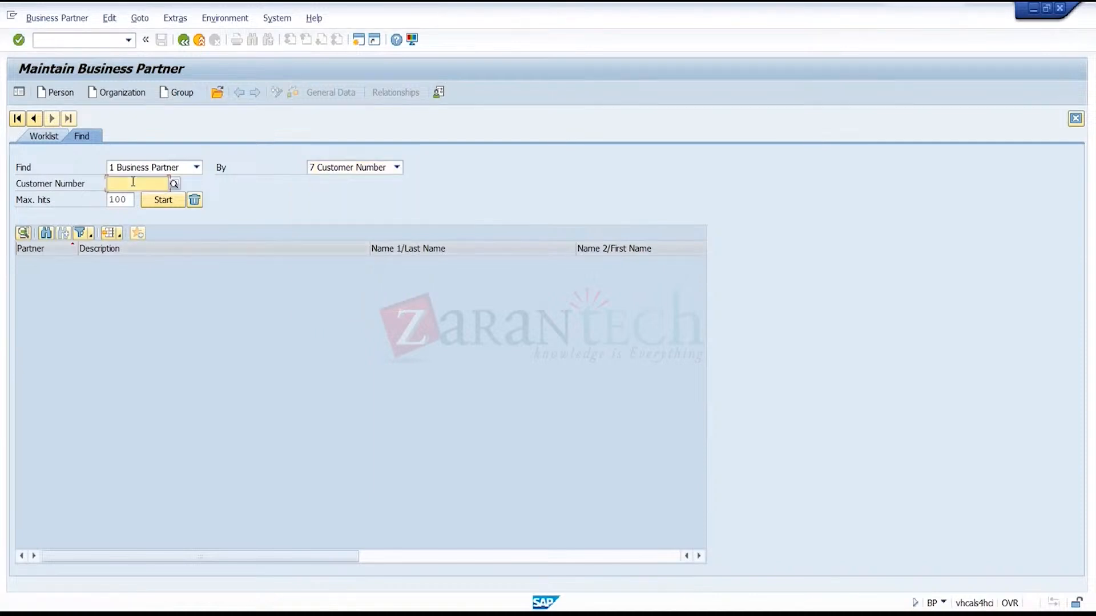
{"action": "left_click", "coordinate": [116, 213]}
{"action": "left_click", "coordinate": [161, 203]}
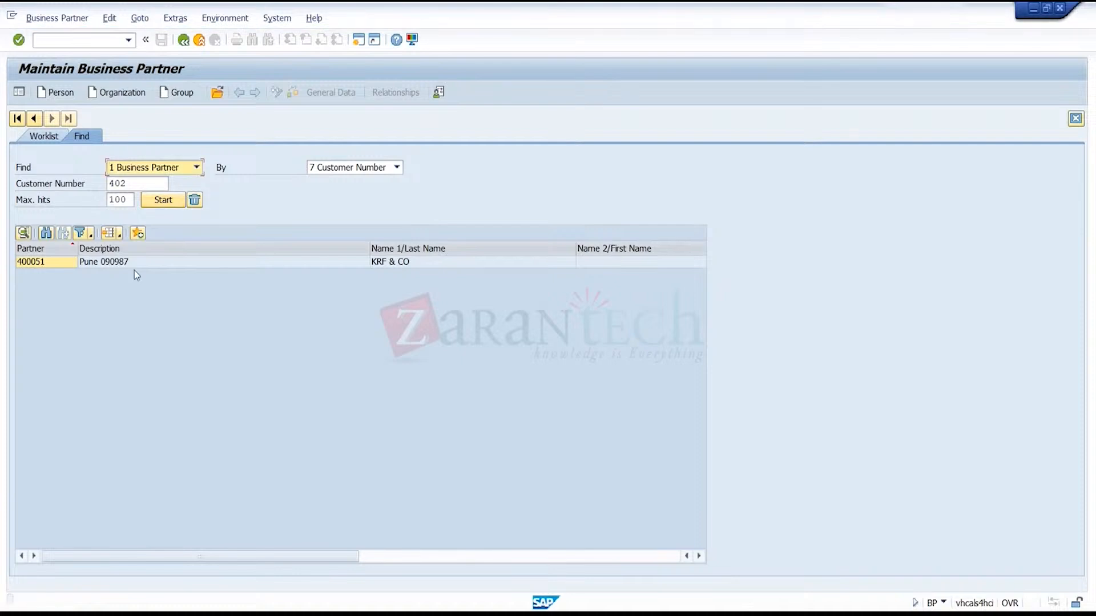
{"action": "double_click", "coordinate": [125, 264]}
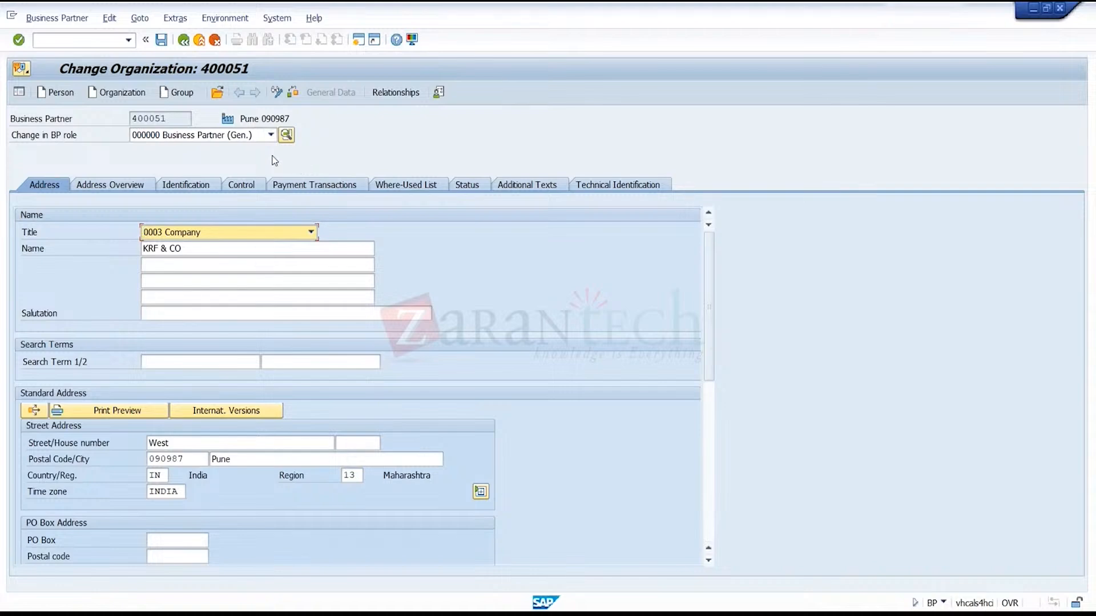
- Assign the BP role UKM000 SAP Credit Management to the KRF & CO business partner
{"action": "left_click", "coordinate": [270, 134]}
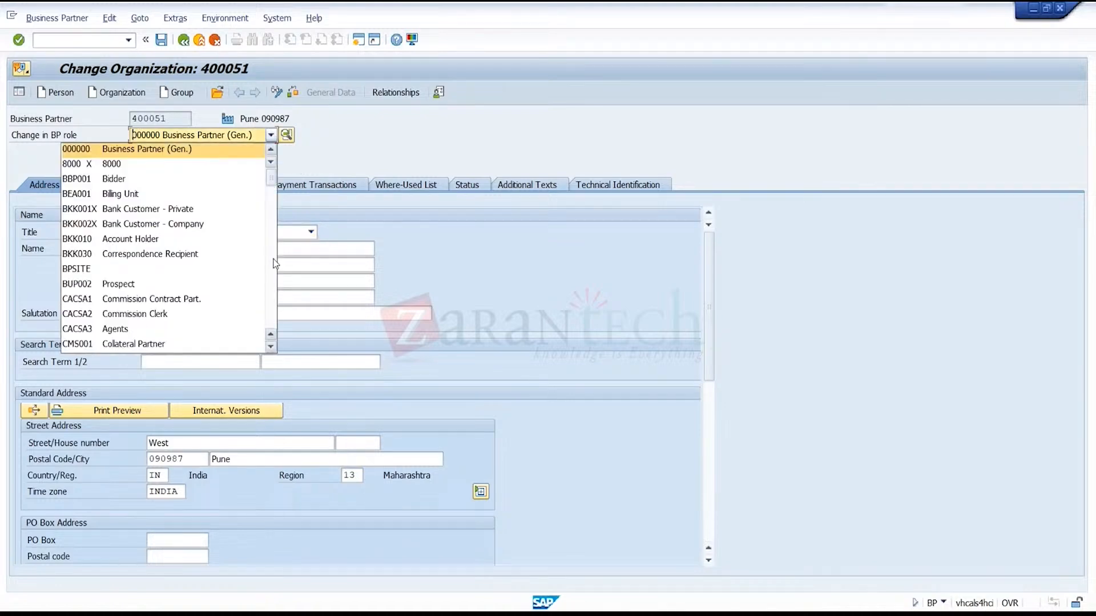
{"action": "scroll", "coordinate": [273, 320], "scroll_direction": "down", "scroll_amount": 10}
{"action": "scroll", "coordinate": [272, 319], "scroll_direction": "down", "scroll_amount": 10}
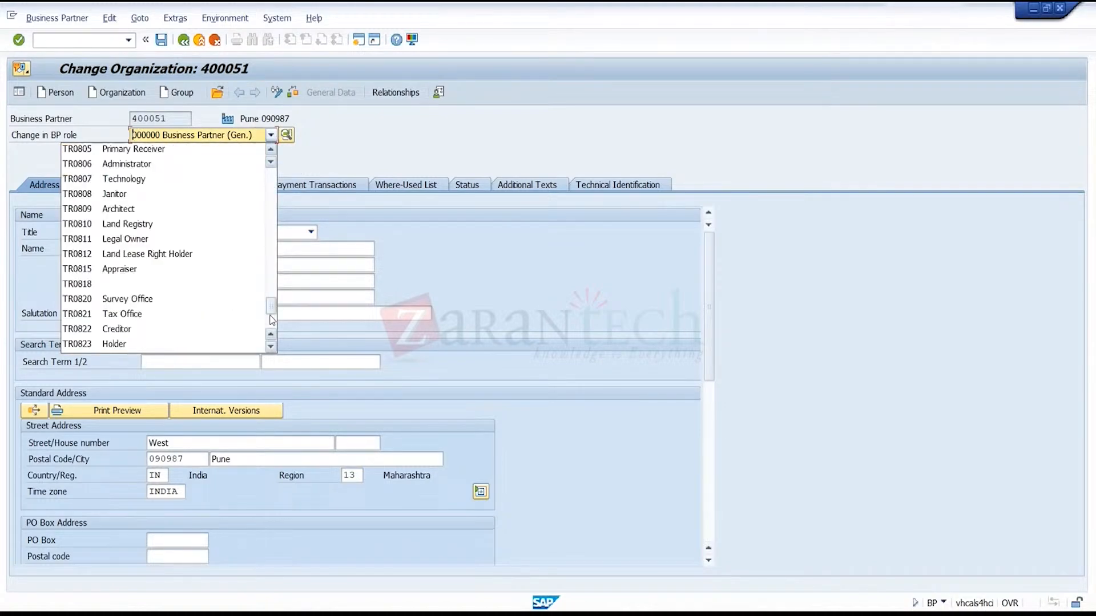
{"action": "scroll", "coordinate": [272, 303], "scroll_direction": "down", "scroll_amount": 3}
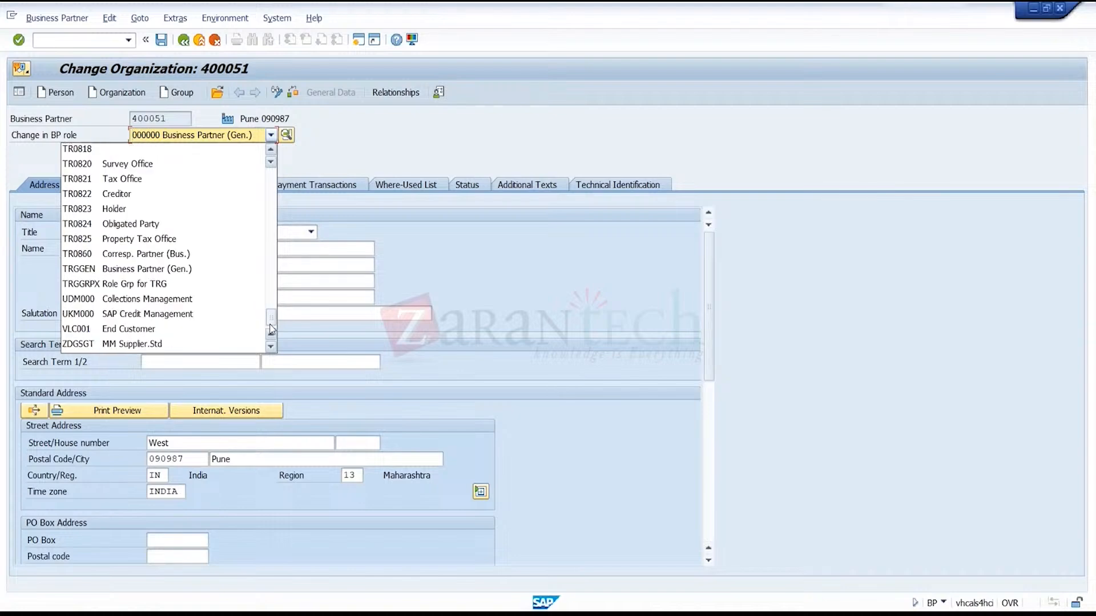
{"action": "left_click", "coordinate": [198, 319]}
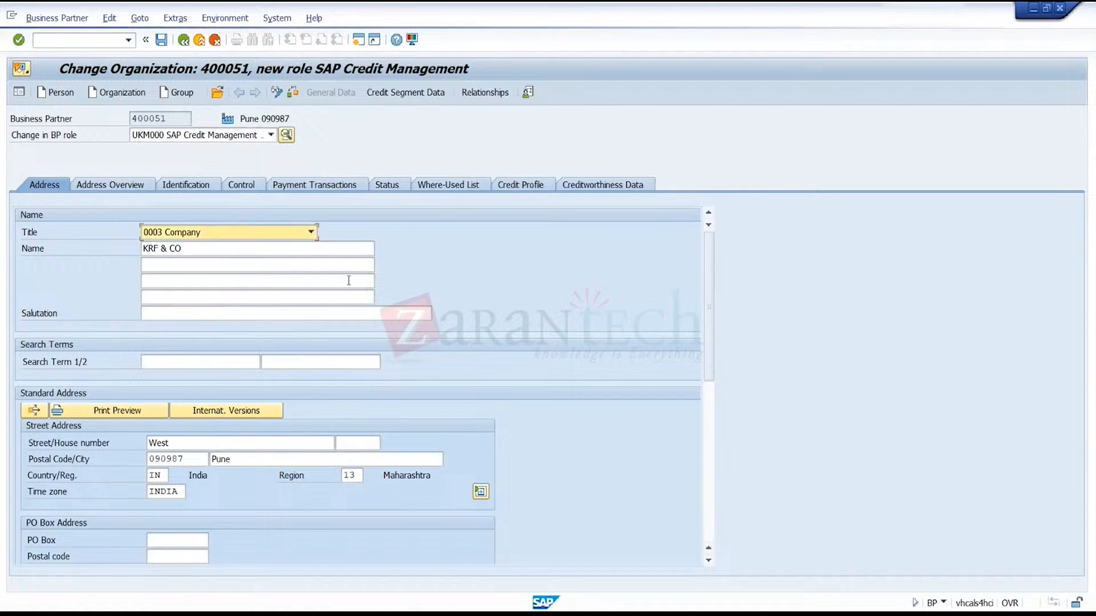
- Open the credit profile of the KRF & CO business partner and list the available scoring rules
{"action": "left_click", "coordinate": [532, 191]}
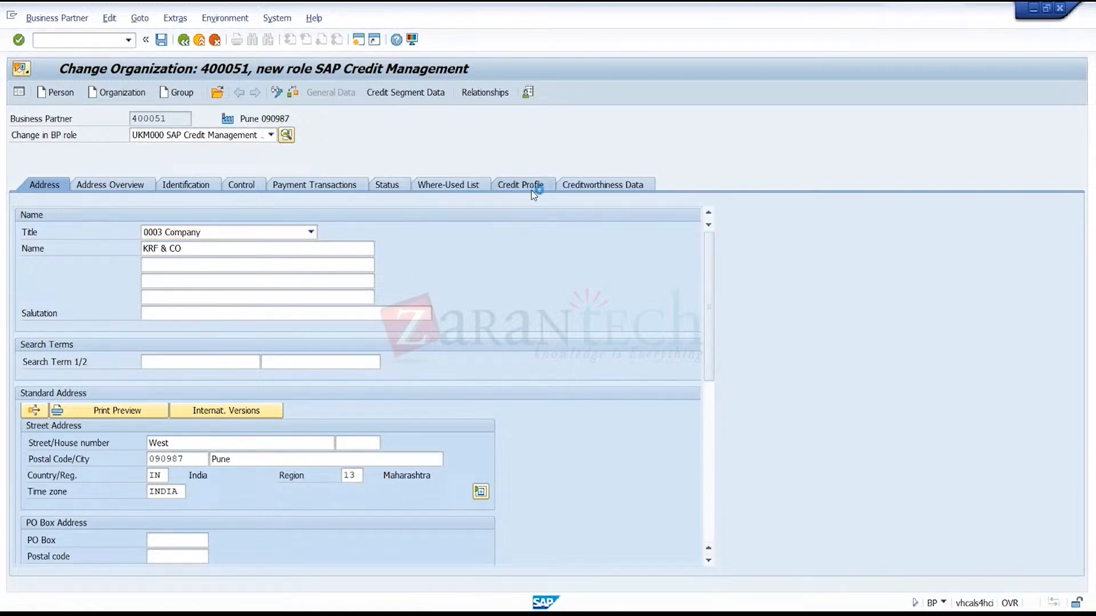
{"action": "left_click", "coordinate": [283, 232]}
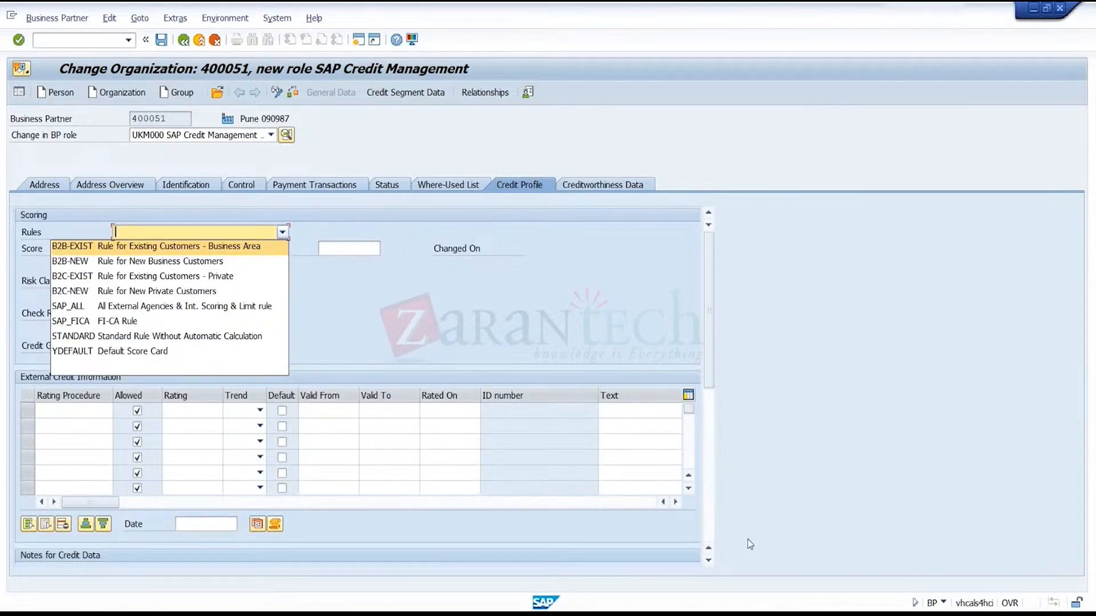
- Switch to the Display IMG session and review the check rules in Define Checking Rules under Credit Limit Check, closing the view again
{"action": "mouse_move", "coordinate": [742, 607]}
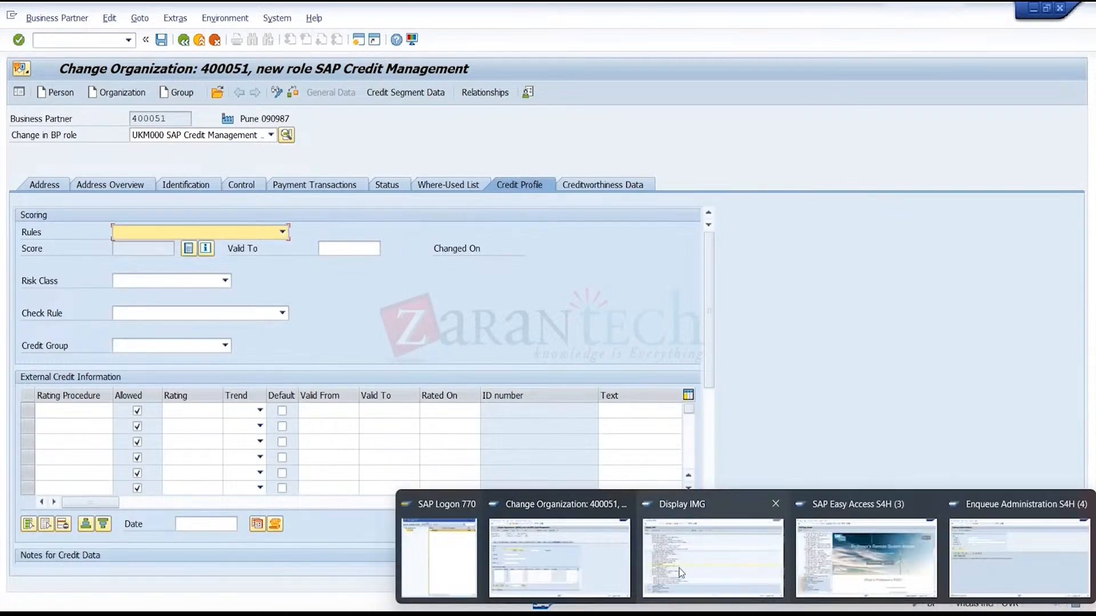
{"action": "left_click", "coordinate": [711, 545]}
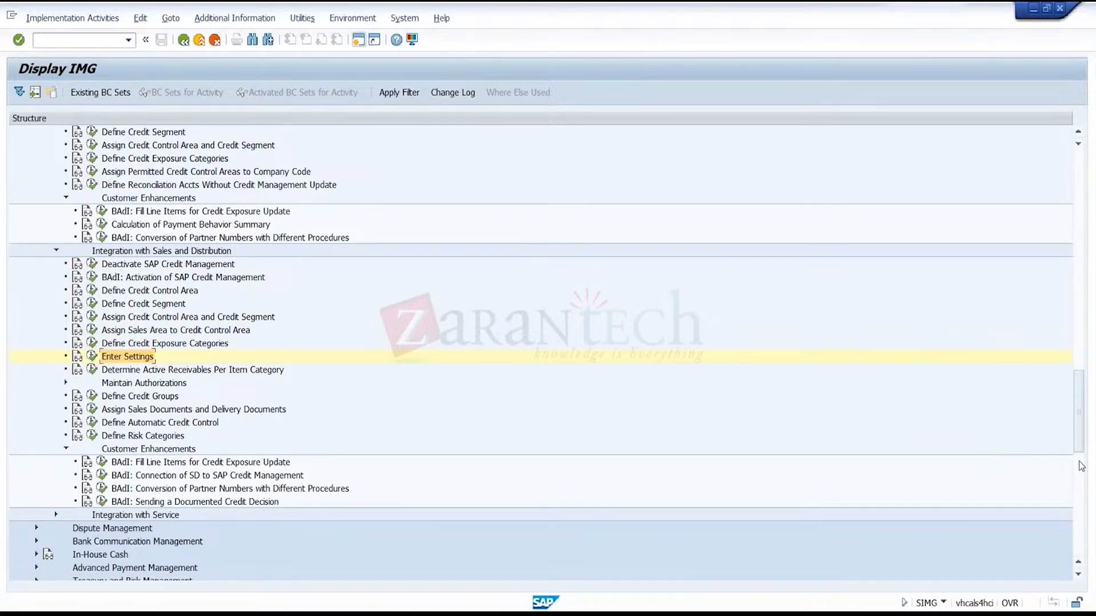
{"action": "left_click_drag", "start_coordinate": [1080, 420], "coordinate": [1039, 245]}
{"action": "left_click", "coordinate": [1083, 187]}
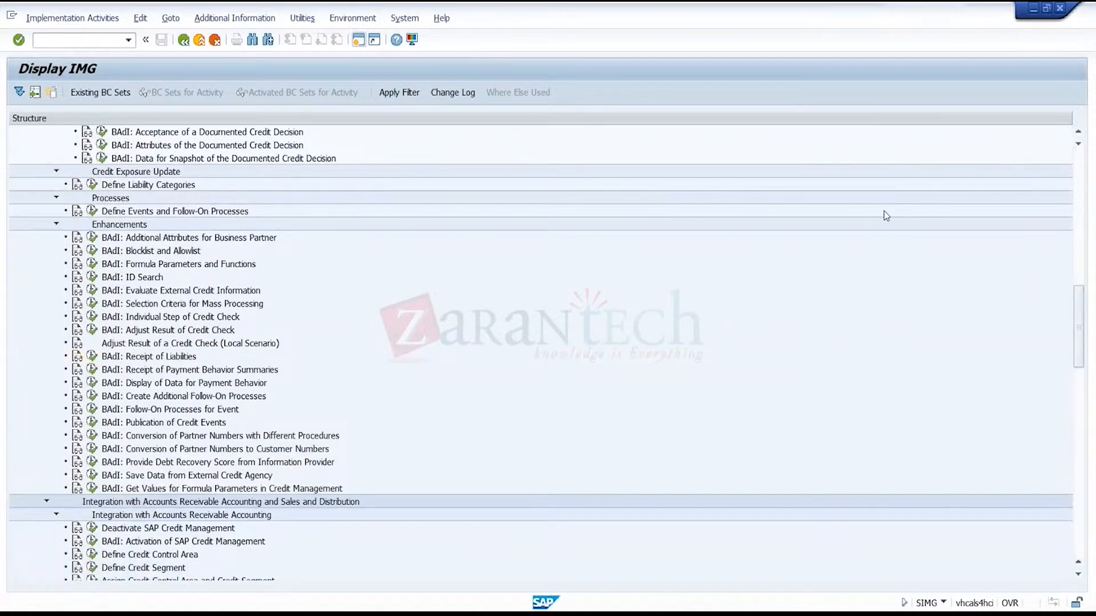
{"action": "left_click", "coordinate": [1082, 176]}
{"action": "left_click", "coordinate": [1082, 176]}
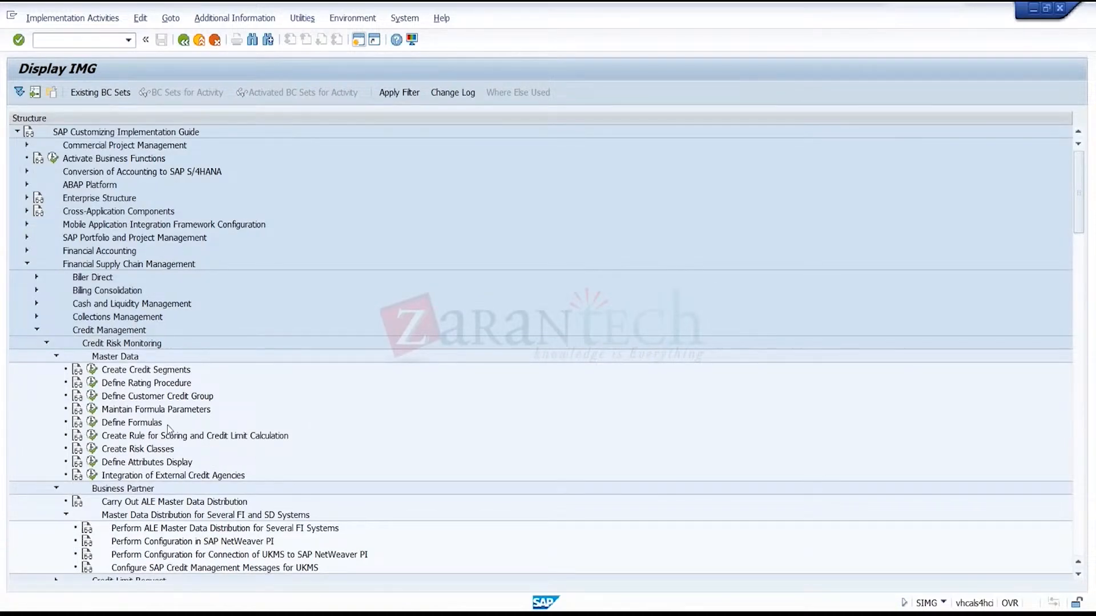
{"action": "scroll", "coordinate": [168, 430], "scroll_direction": "down", "scroll_amount": 15}
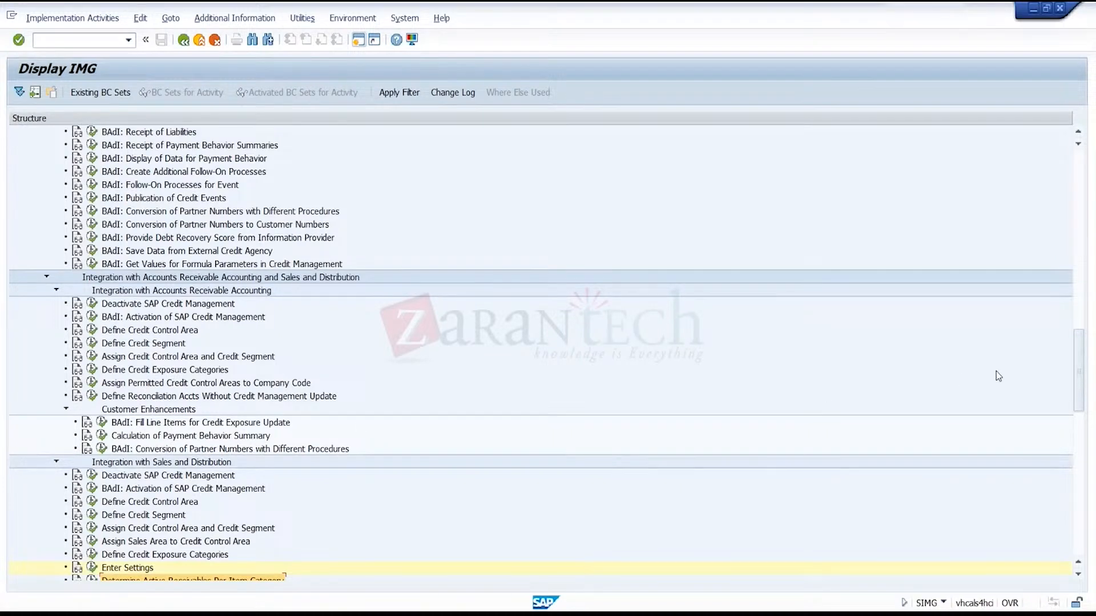
{"action": "left_click_drag", "start_coordinate": [1078, 381], "coordinate": [1049, 255]}
{"action": "left_click_drag", "start_coordinate": [1075, 349], "coordinate": [1058, 190]}
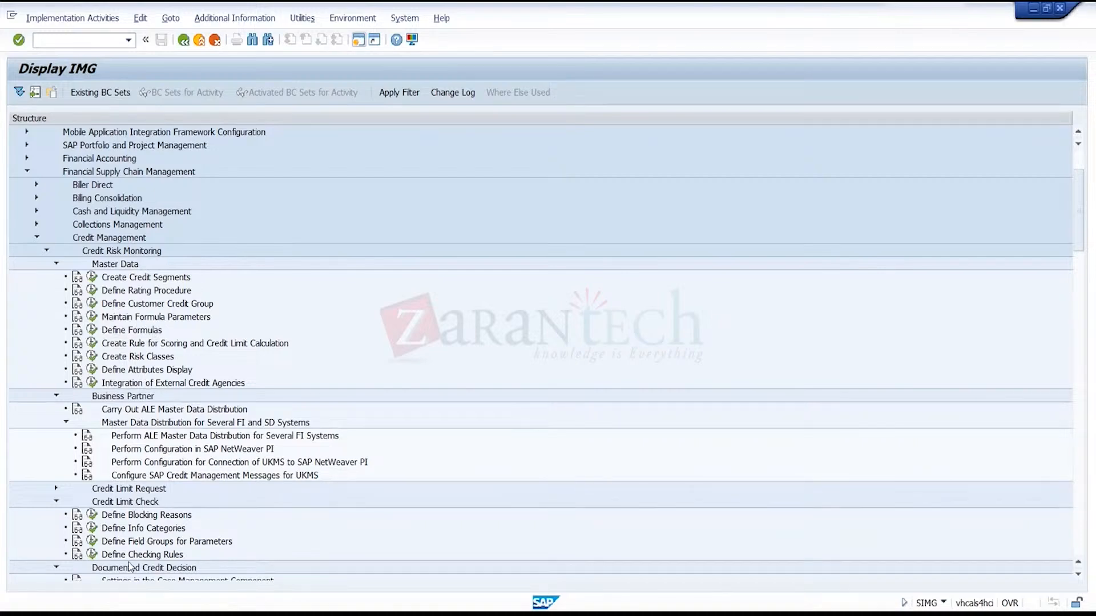
{"action": "left_click", "coordinate": [93, 554]}
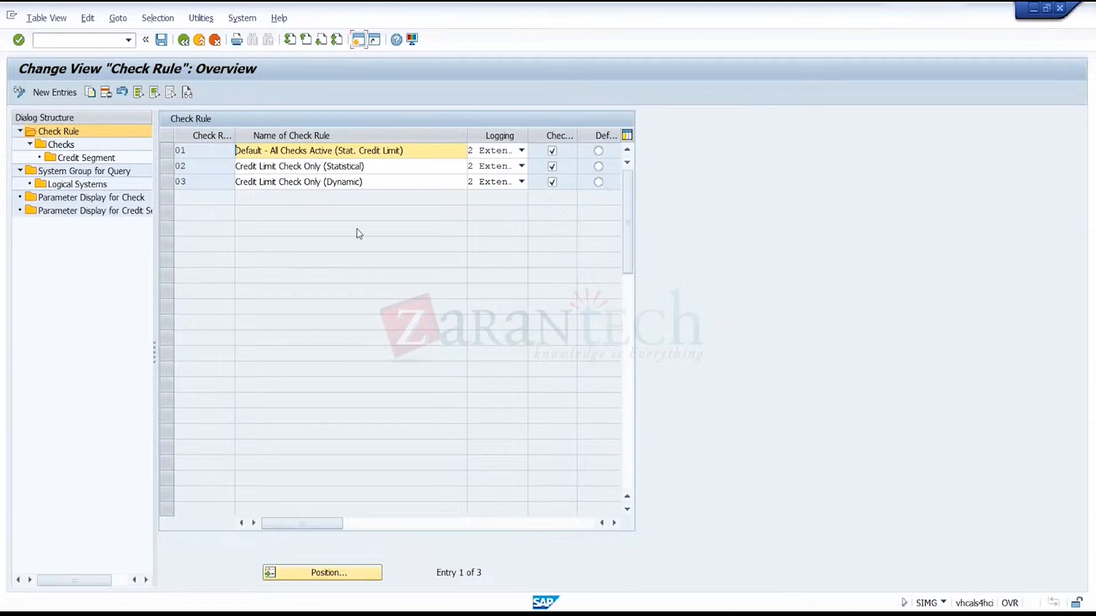
{"action": "left_click", "coordinate": [184, 40]}
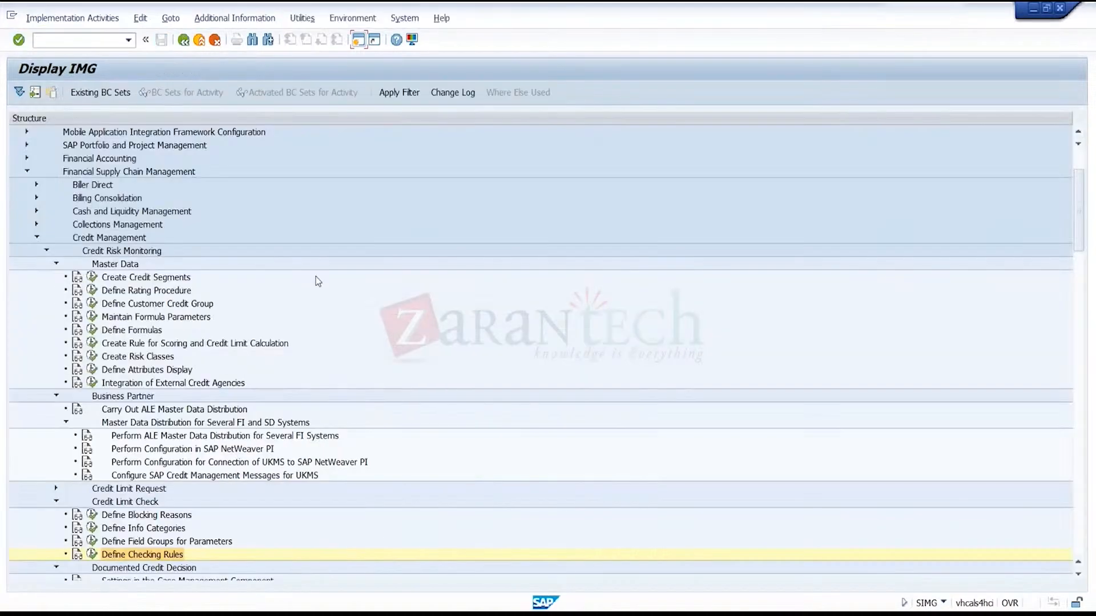
- Open Define Rating Procedure under credit management master data and examine the results of ratings for procedure 0EXT1
{"action": "left_click", "coordinate": [93, 291]}
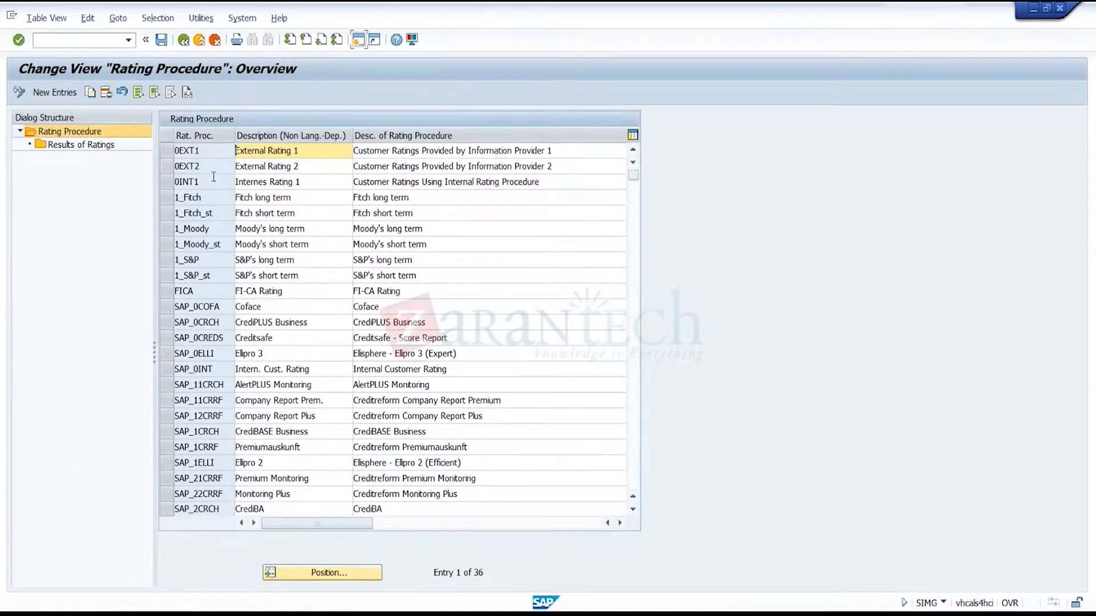
{"action": "left_click", "coordinate": [172, 155]}
{"action": "left_click", "coordinate": [171, 156]}
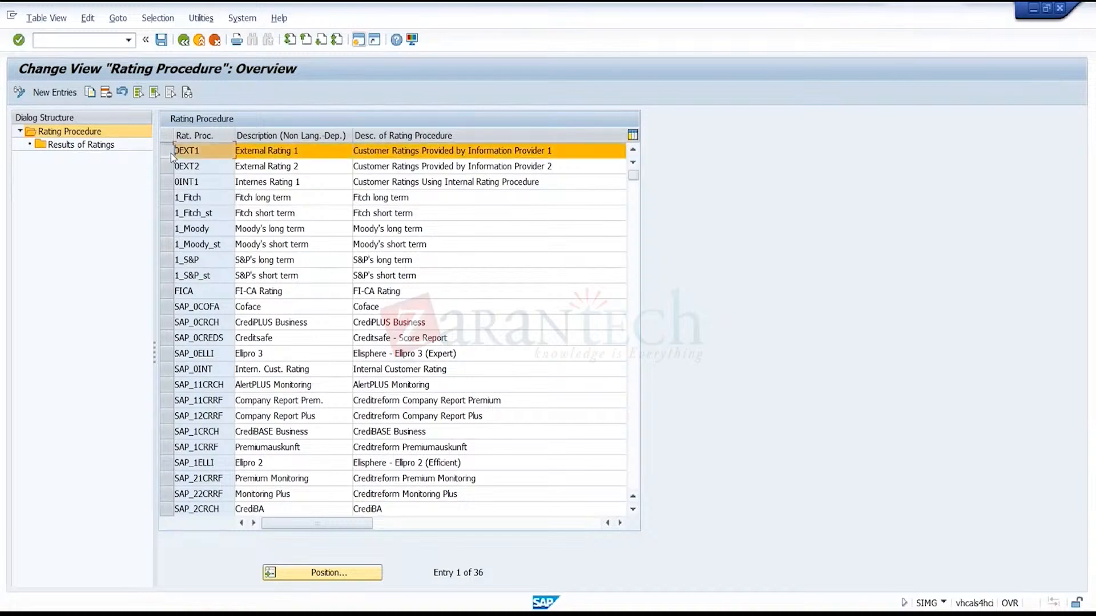
{"action": "double_click", "coordinate": [112, 146]}
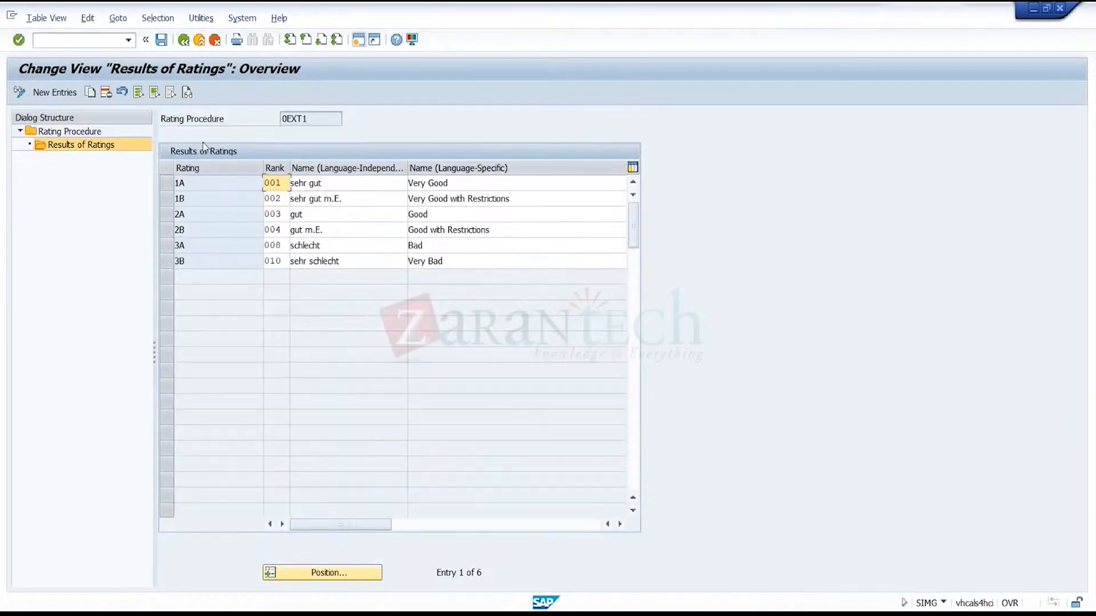
{"action": "left_click", "coordinate": [183, 39]}
- Check the scoring rules offered in the business partner's credit profile against the configuration, and return to the rating procedure session
{"action": "mouse_move", "coordinate": [765, 614]}
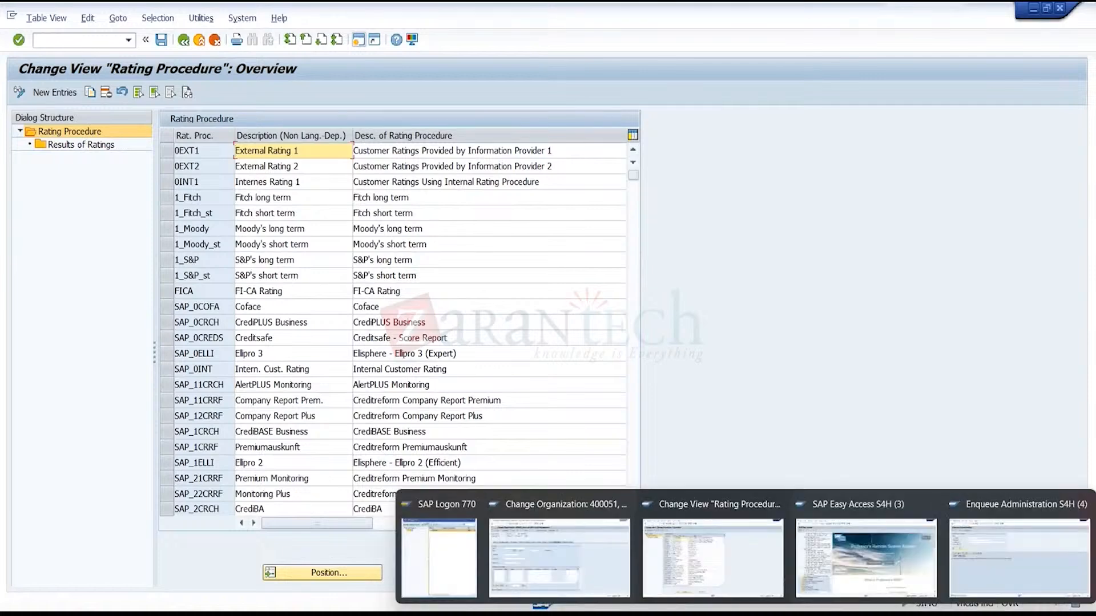
{"action": "left_click", "coordinate": [572, 560]}
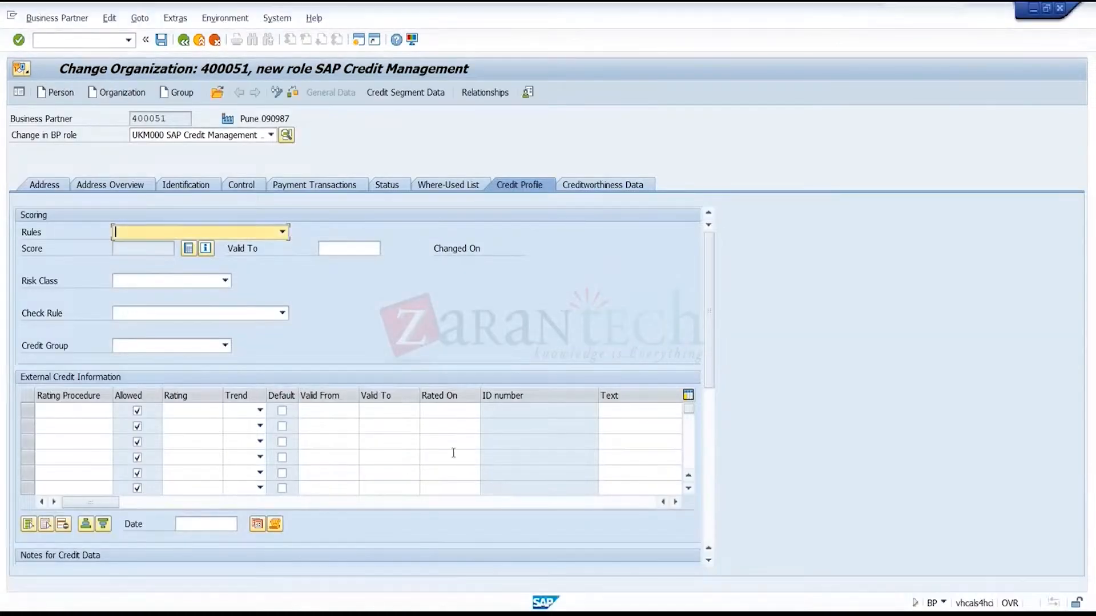
{"action": "left_click", "coordinate": [283, 232]}
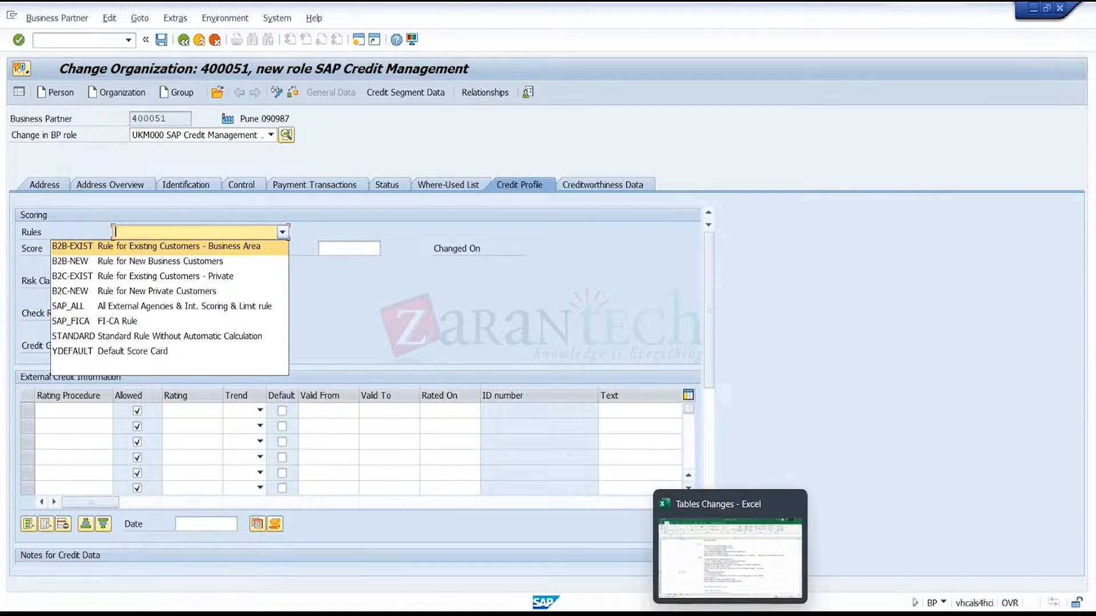
{"action": "mouse_move", "coordinate": [742, 614]}
{"action": "left_click", "coordinate": [645, 567]}
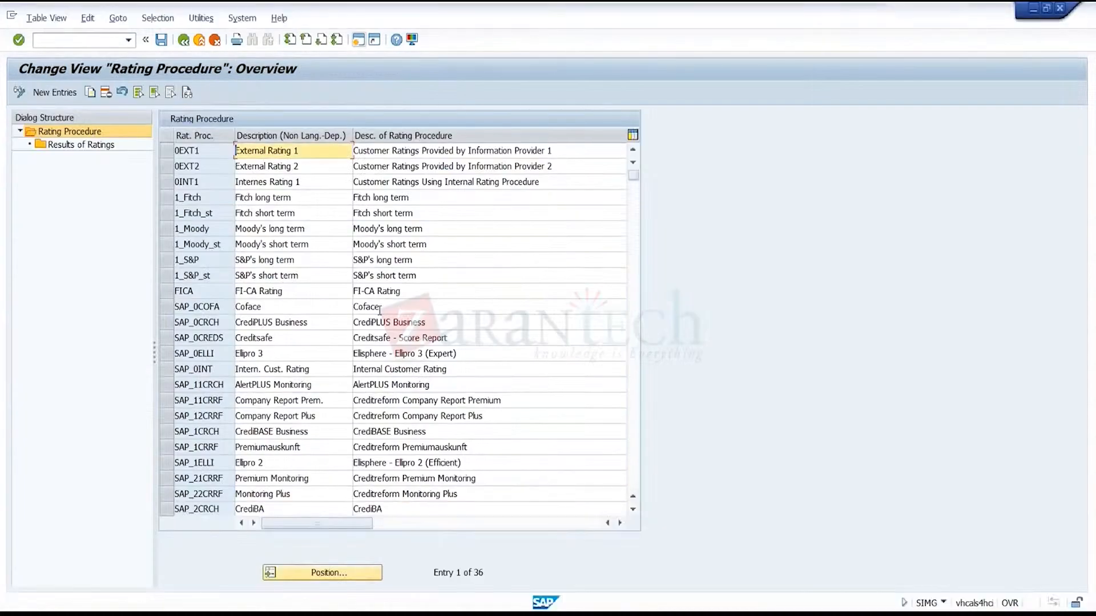
- Leave the rating procedures and open the Create Rule for Scoring and Credit Limit Calculation activity
{"action": "left_click", "coordinate": [183, 39]}
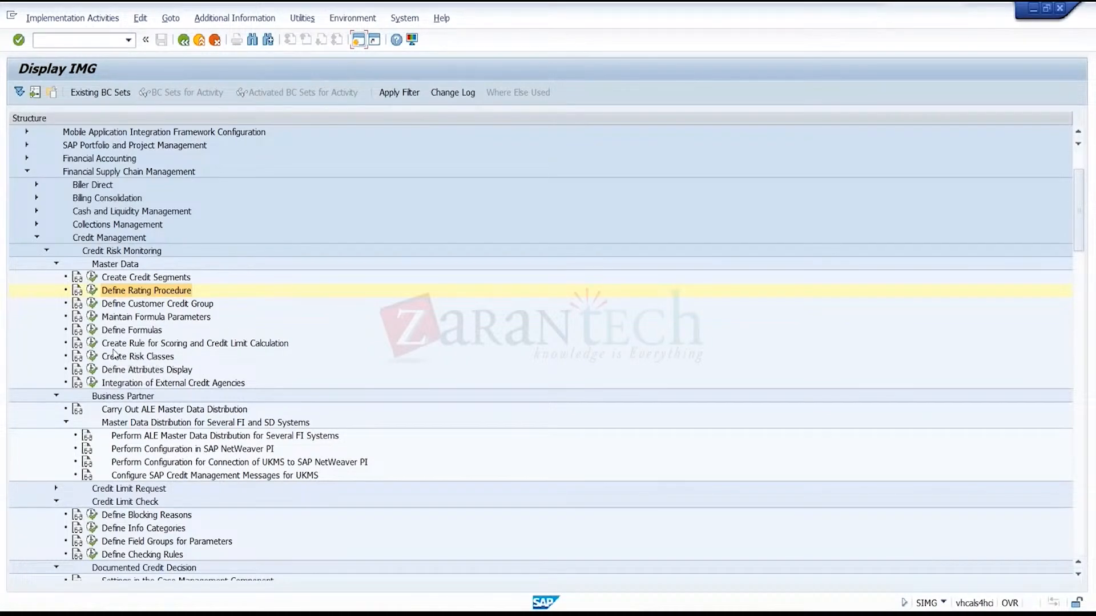
{"action": "left_click", "coordinate": [186, 345]}
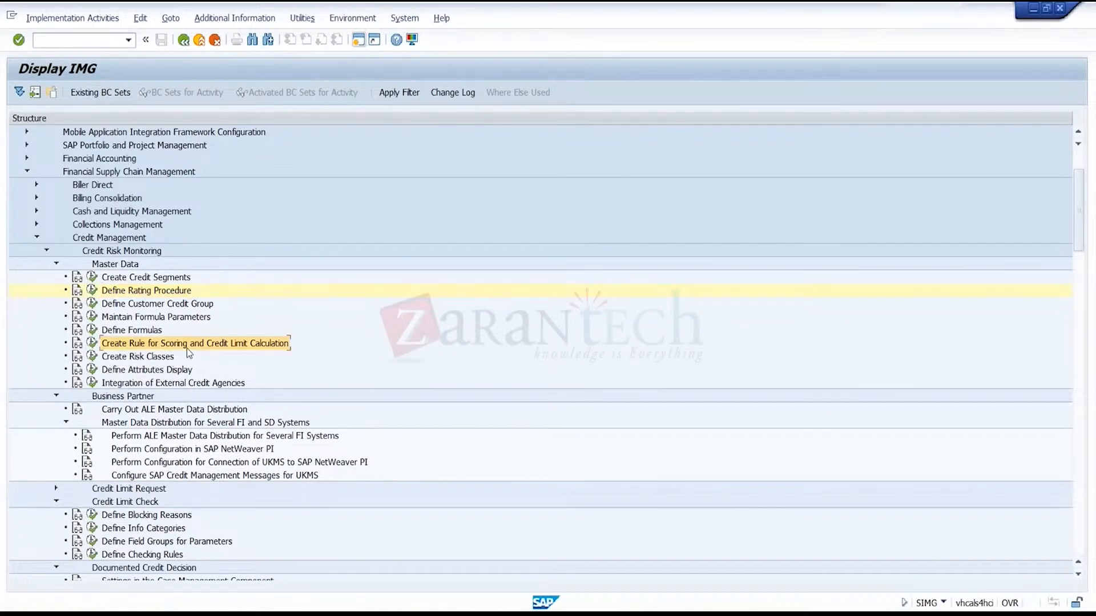
{"action": "left_click", "coordinate": [90, 344]}
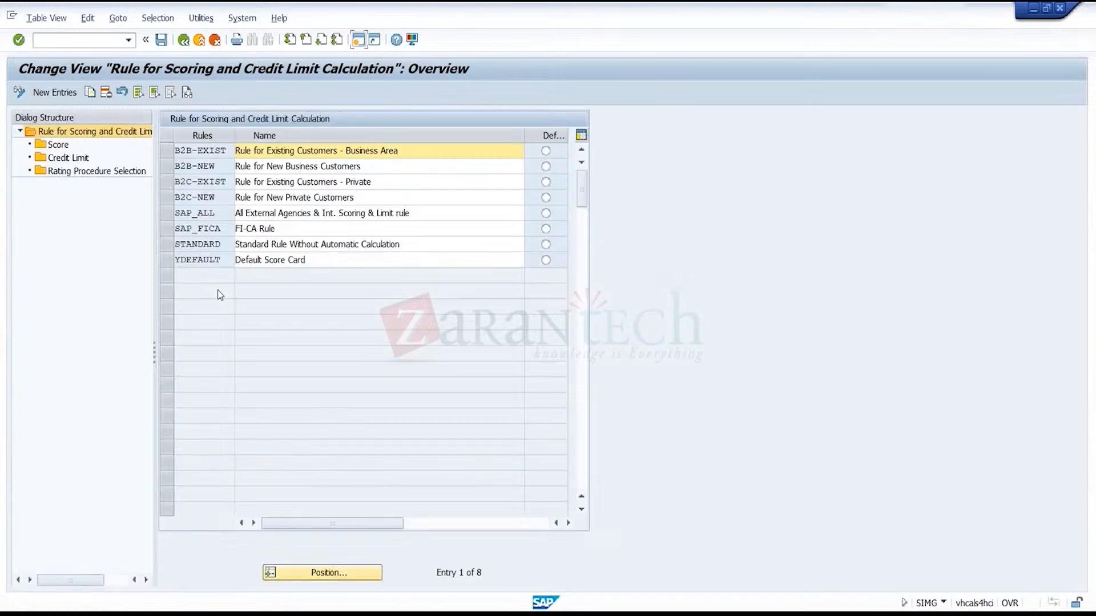
- Switch to the business partner session and set the scoring rule to B2B-EXIST Rule for Existing Customers - Business Area
{"action": "mouse_move", "coordinate": [702, 613]}
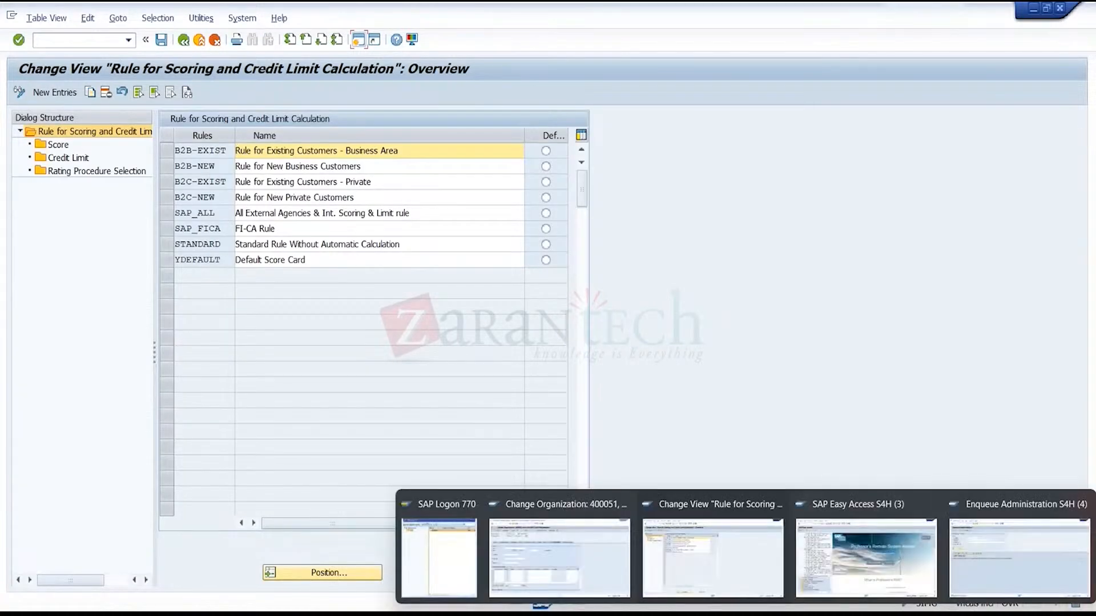
{"action": "left_click", "coordinate": [564, 554]}
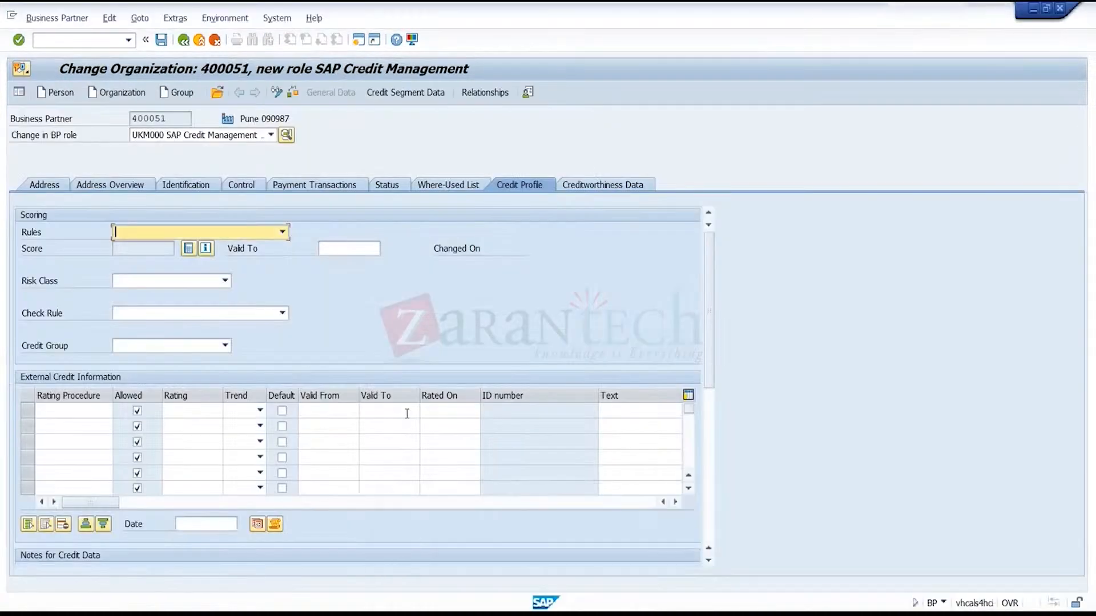
{"action": "left_click", "coordinate": [282, 233]}
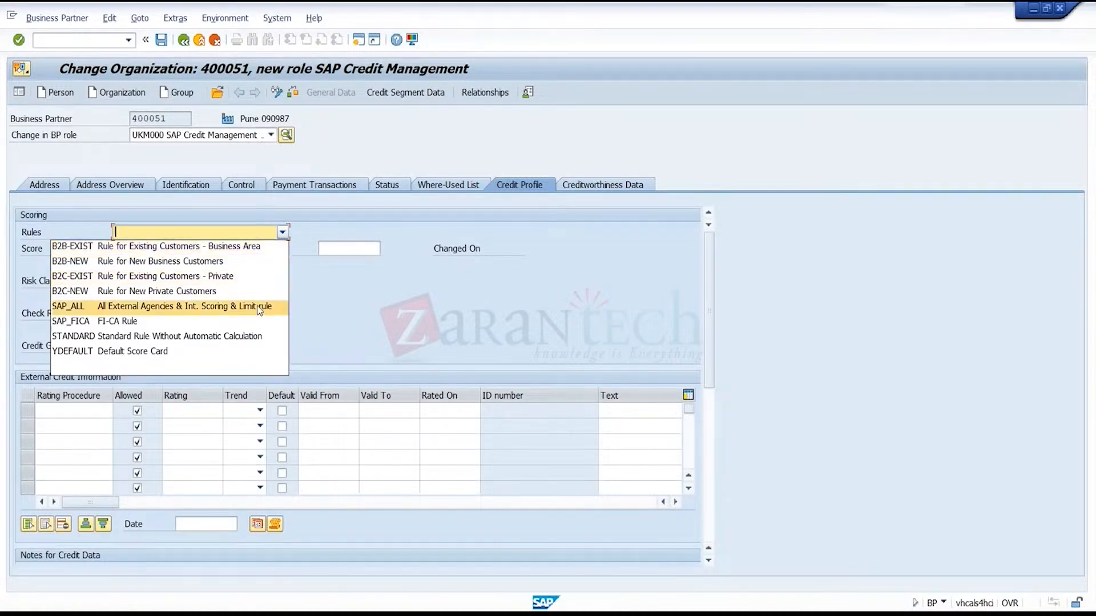
{"action": "left_click", "coordinate": [257, 246]}
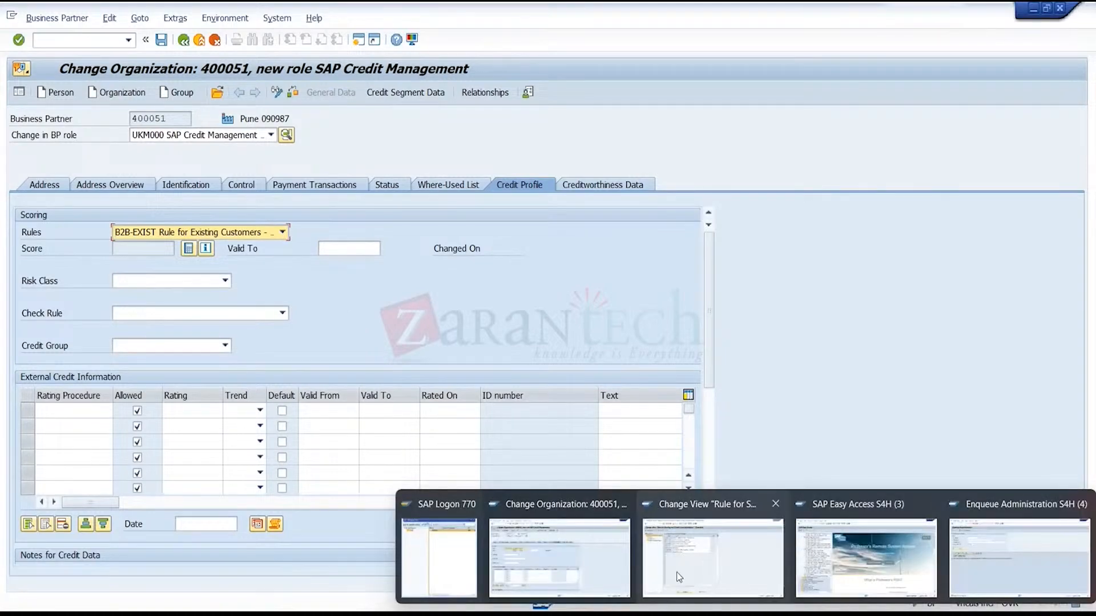
- Review the score and credit limit settings of rule B2B-EXIST in the configuration session, and return to the business partner's credit profile
{"action": "left_click", "coordinate": [711, 534]}
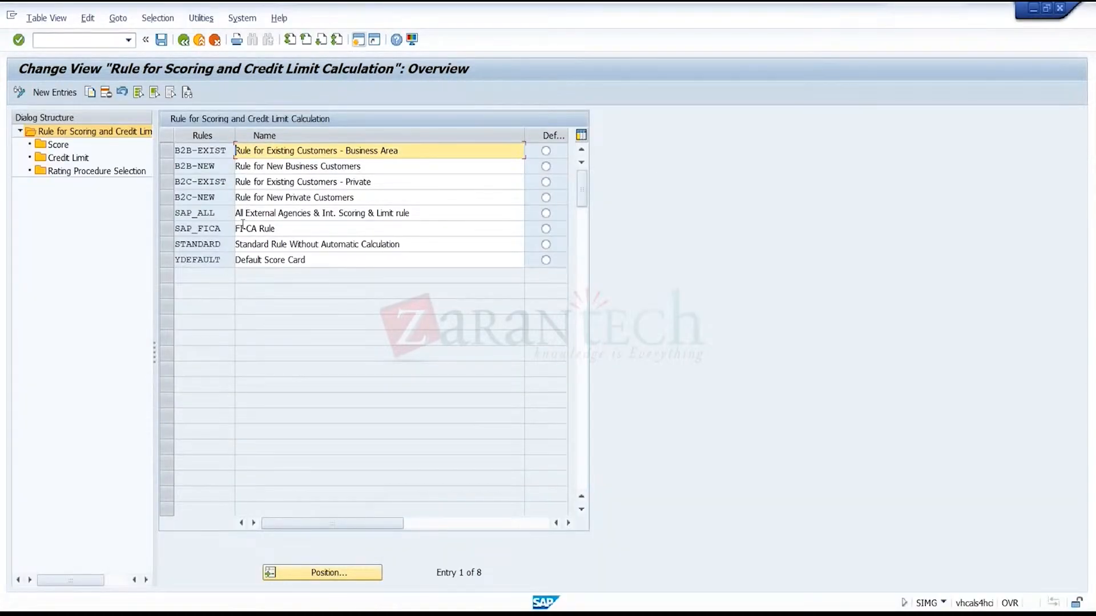
{"action": "left_click", "coordinate": [160, 151]}
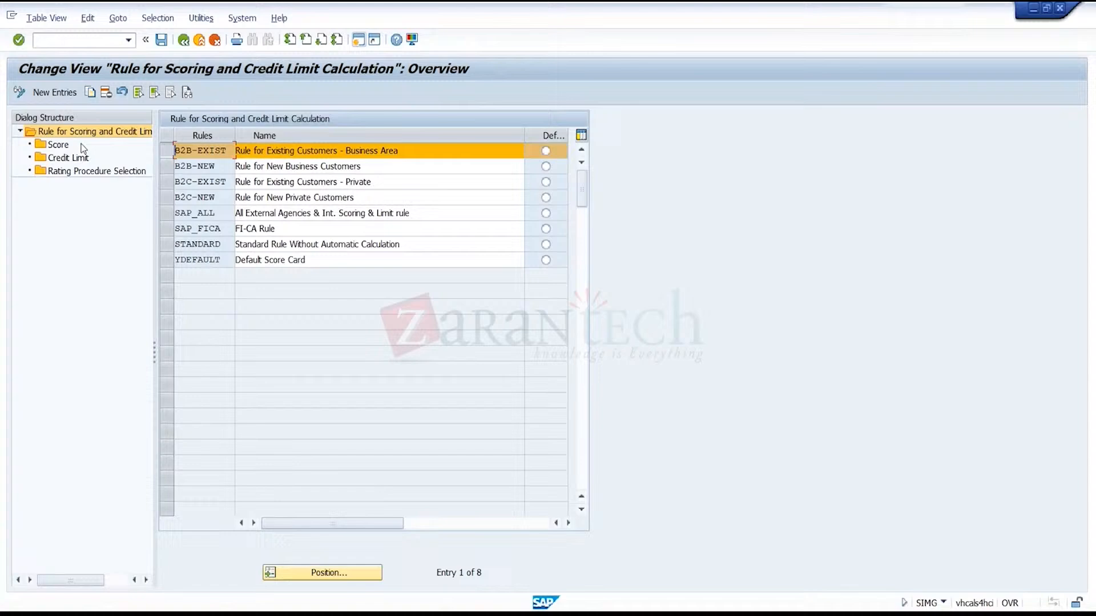
{"action": "double_click", "coordinate": [44, 143]}
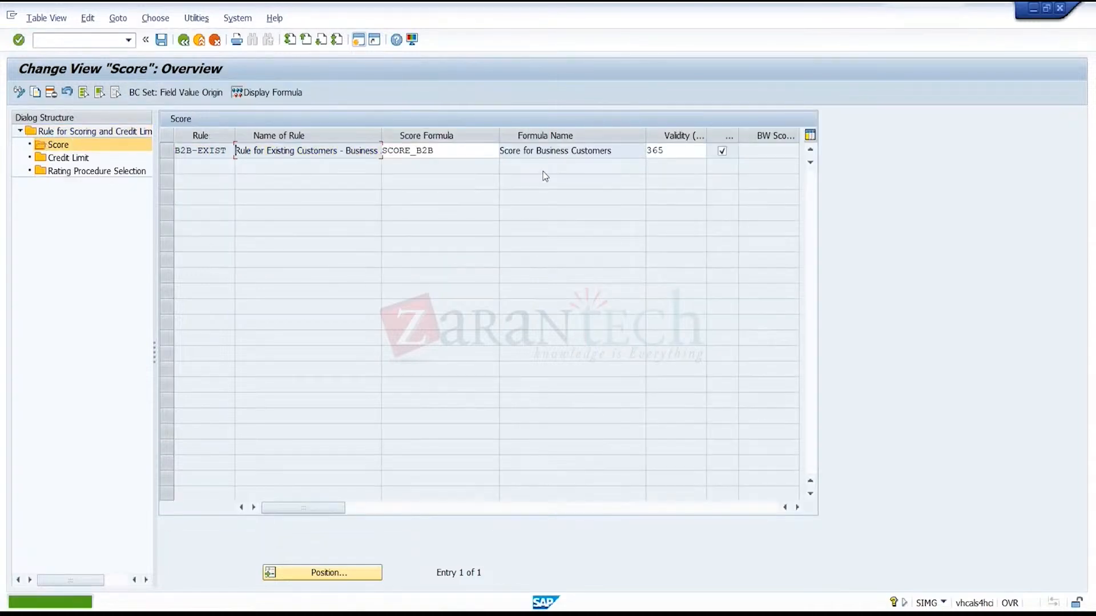
{"action": "left_click", "coordinate": [673, 151]}
{"action": "left_click", "coordinate": [167, 151]}
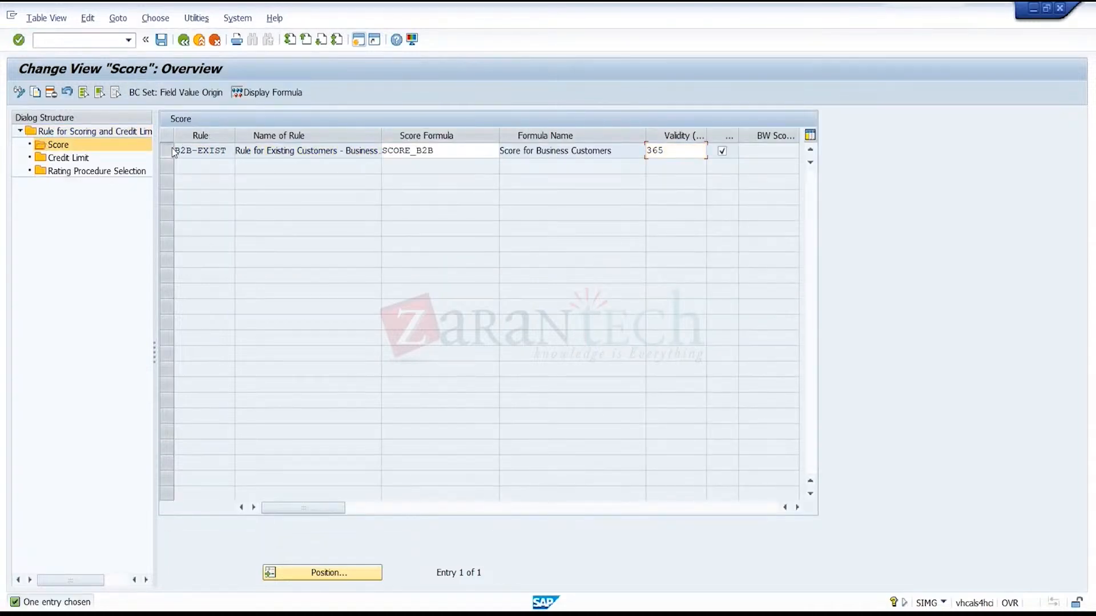
{"action": "double_click", "coordinate": [92, 158]}
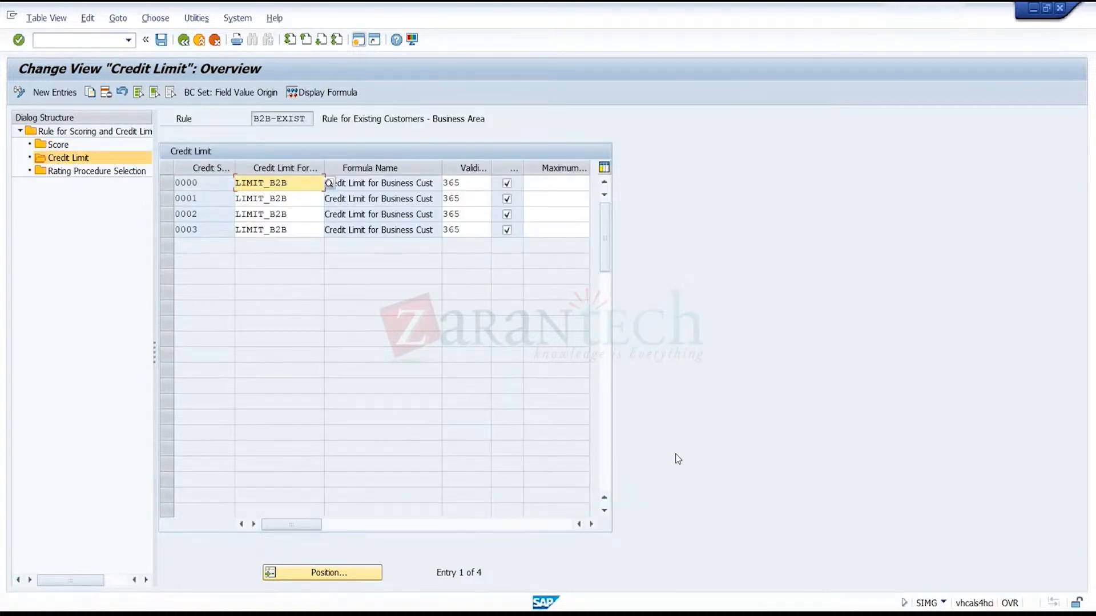
{"action": "left_click", "coordinate": [581, 564]}
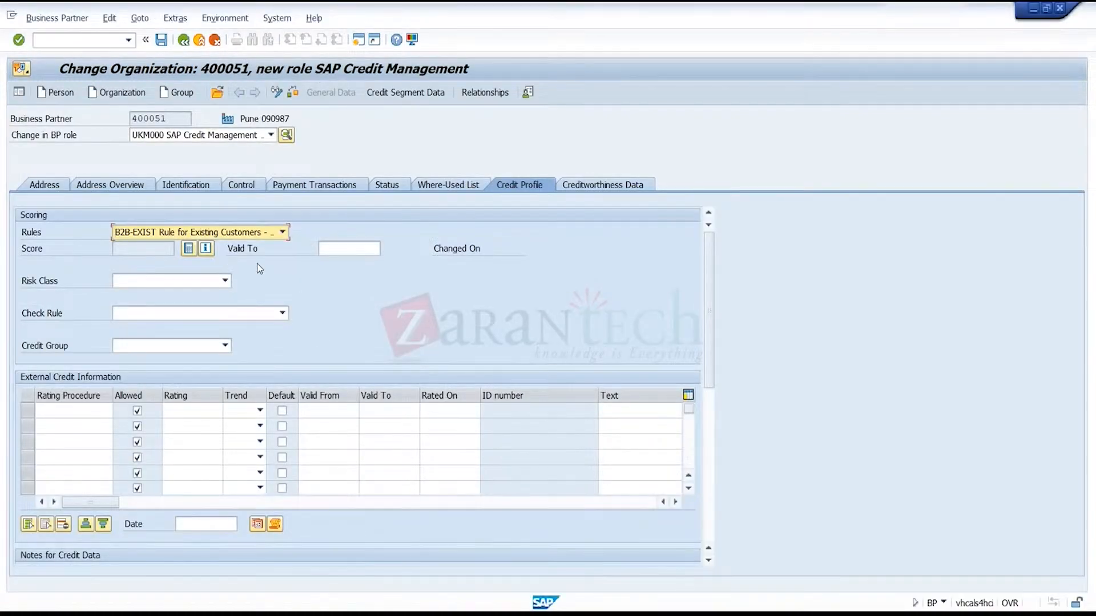
- Set the score's valid-to date to 26.08.2023 using the calendar
{"action": "left_click", "coordinate": [360, 249]}
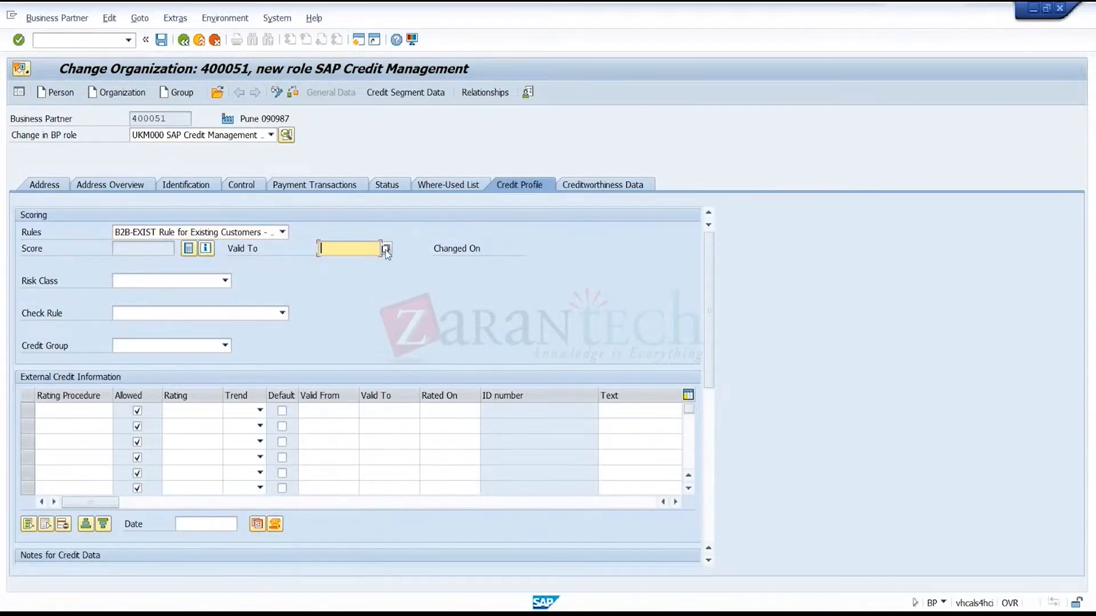
{"action": "key", "text": "Return"}
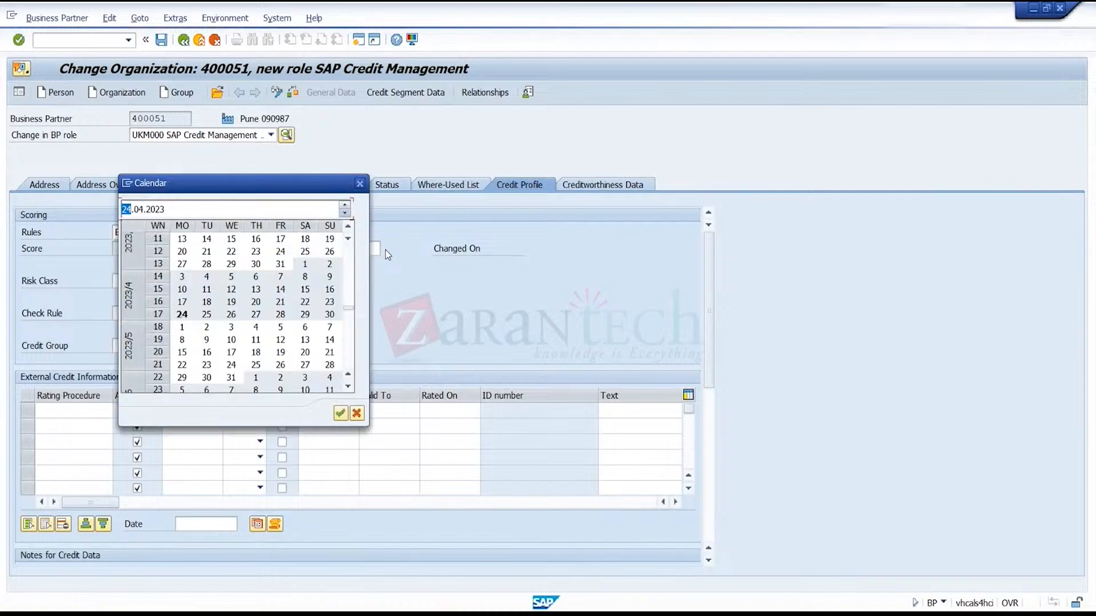
{"action": "scroll", "coordinate": [351, 360], "scroll_direction": "down", "scroll_amount": 4}
{"action": "double_click", "coordinate": [306, 377]}
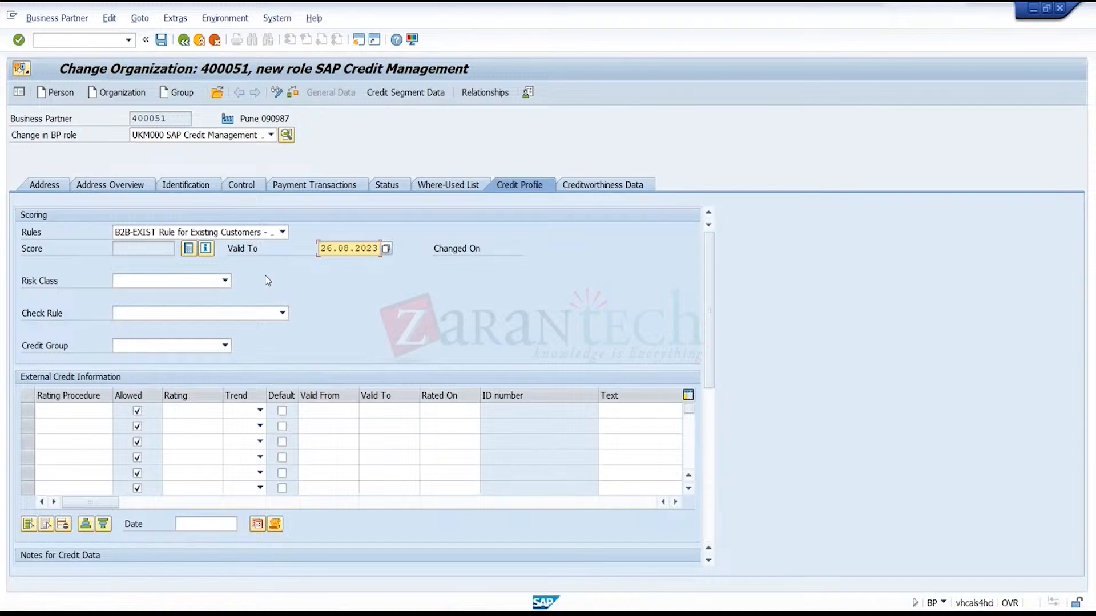
- Calculate the business partner's score from the selected rule, and switch back to the credit limit configuration of rule B2B-EXIST
{"action": "left_click", "coordinate": [188, 248]}
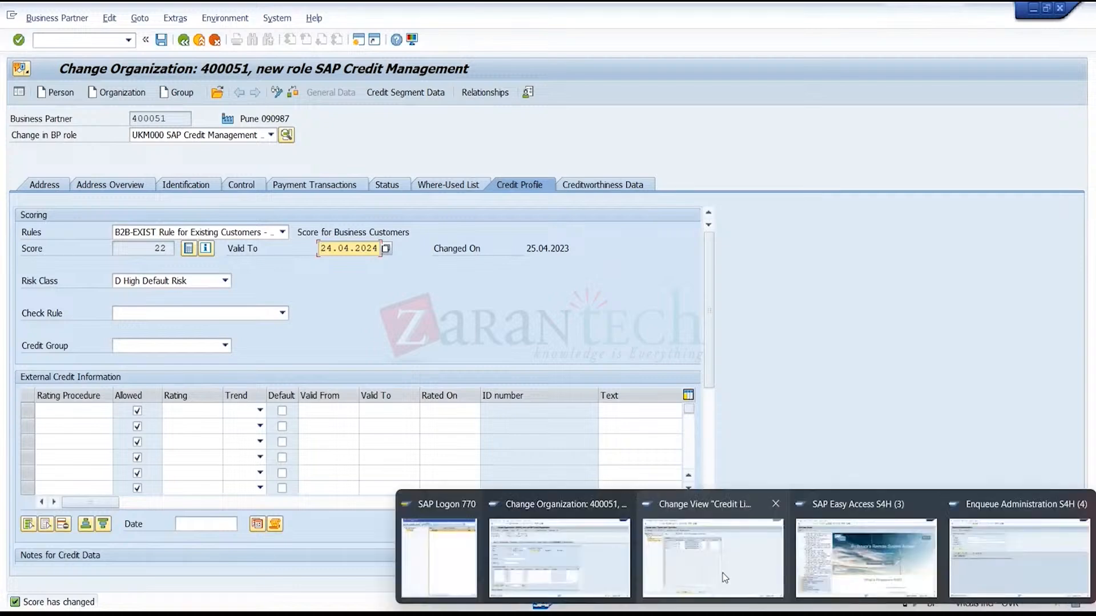
{"action": "left_click", "coordinate": [722, 572]}
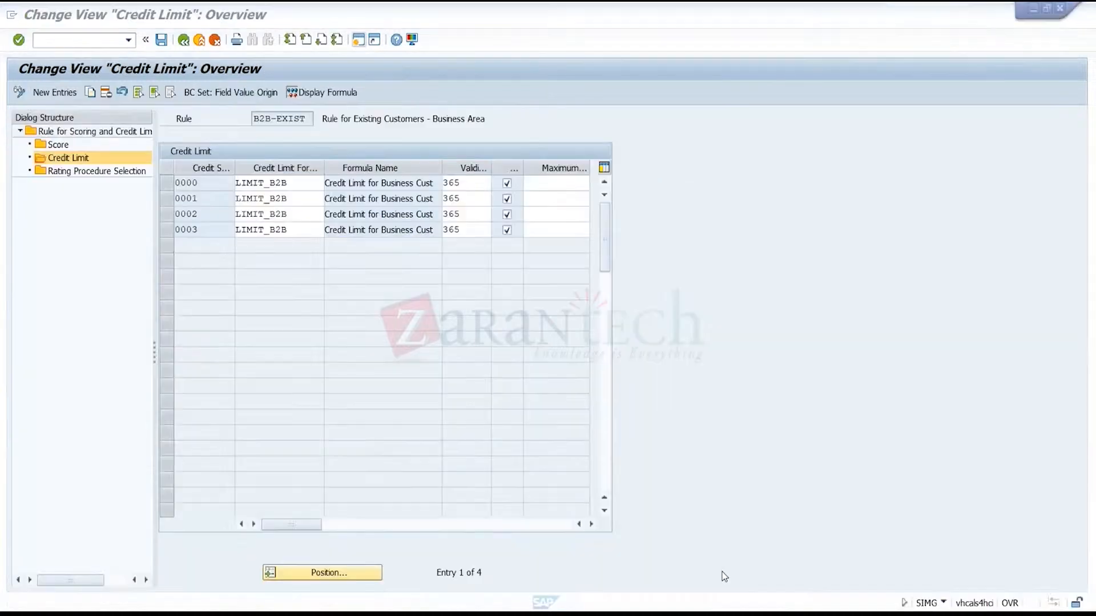
- Return to the implementation guide and open Create Risk Classes to review the score ranges assigned to each risk class
{"action": "left_click", "coordinate": [183, 40]}
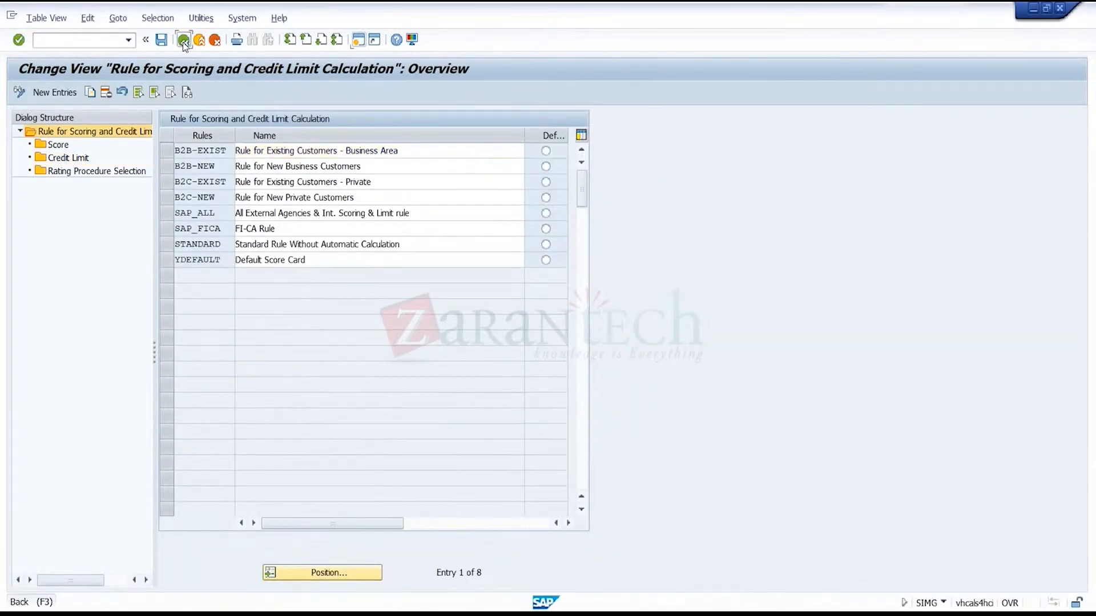
{"action": "left_click", "coordinate": [184, 39]}
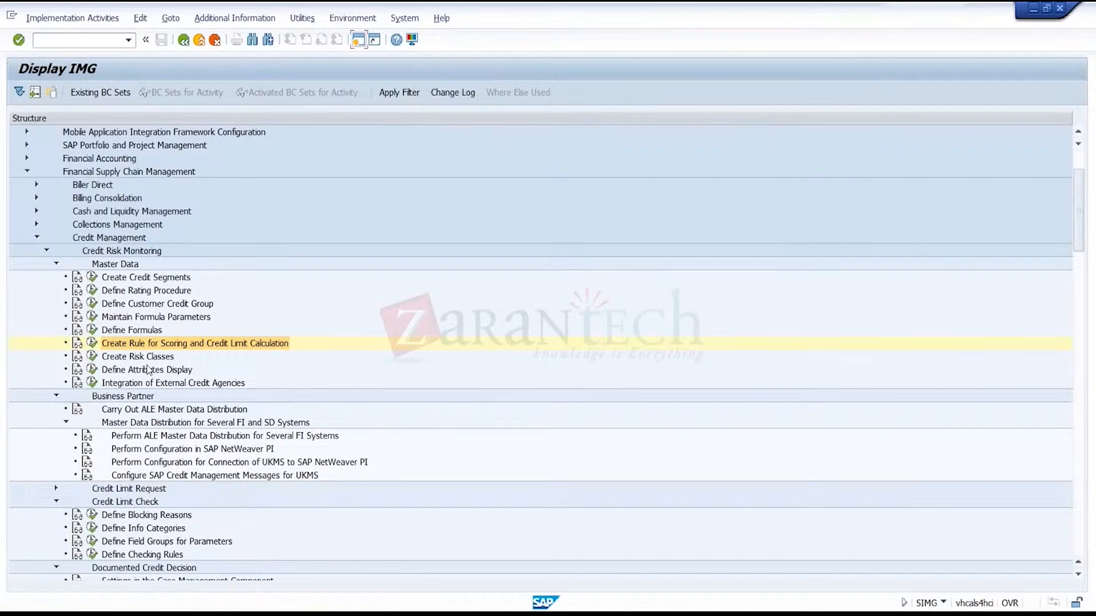
{"action": "left_click", "coordinate": [117, 357]}
{"action": "left_click", "coordinate": [92, 356]}
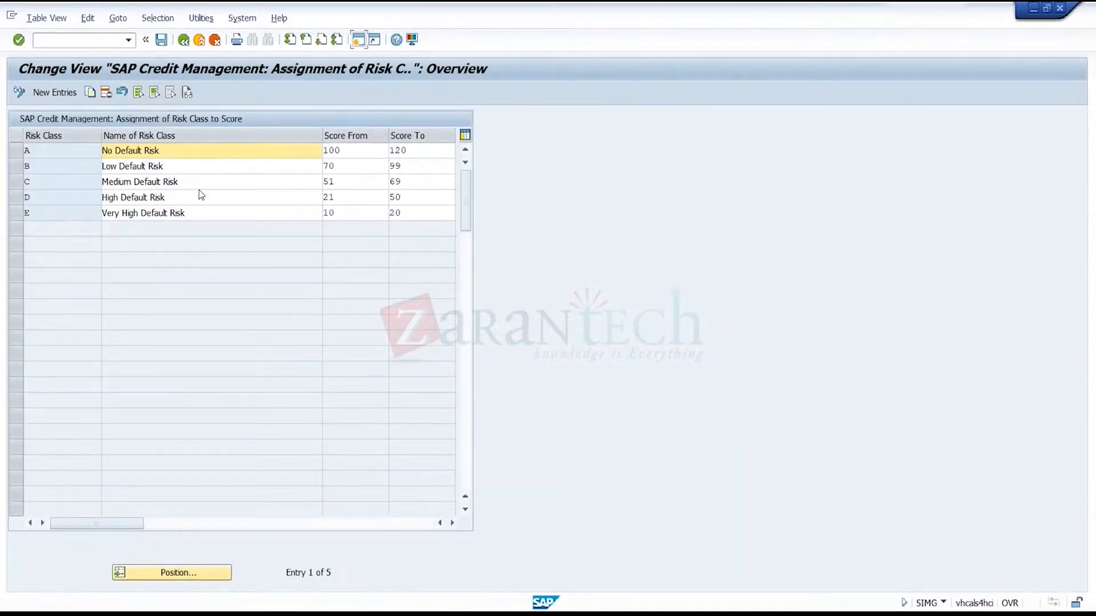
{"action": "left_click", "coordinate": [222, 151]}
- Switch to the business partner session and set the check rule to 01 Default - All Checks Active (Stat. Credit Limit)
{"action": "mouse_move", "coordinate": [682, 614]}
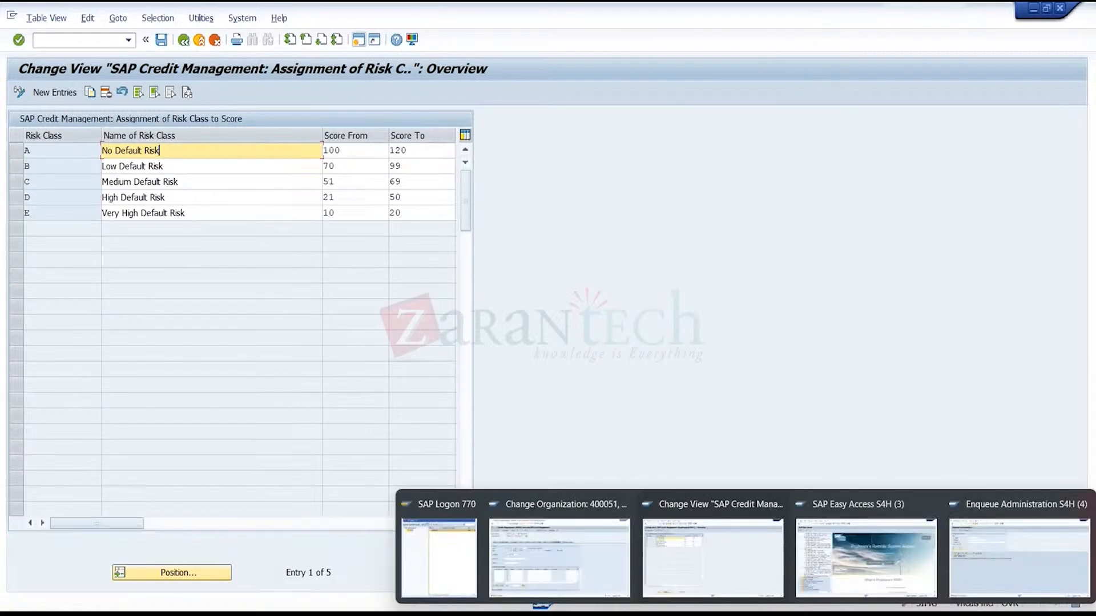
{"action": "left_click", "coordinate": [563, 559]}
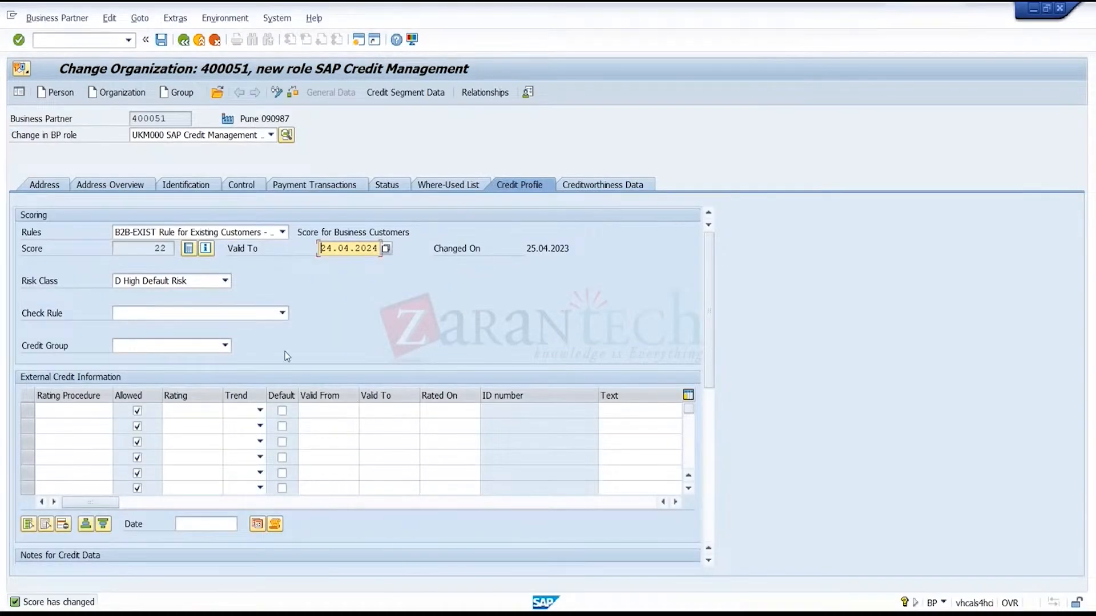
{"action": "left_click", "coordinate": [282, 312]}
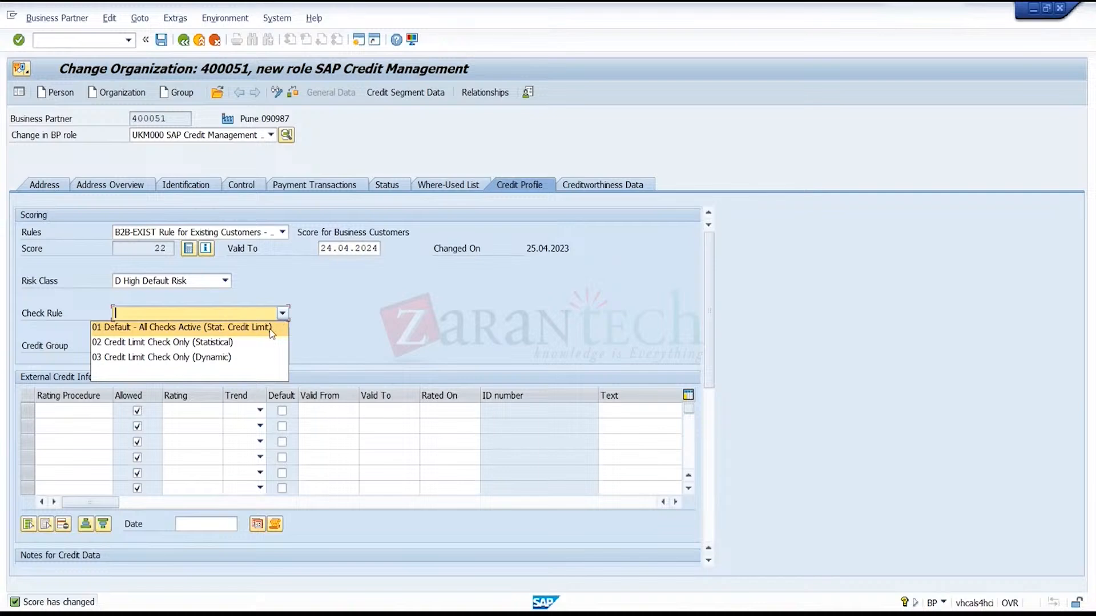
{"action": "left_click", "coordinate": [273, 330]}
- Switch to the configuration session and open Define Checking Rules under Credit Limit Check to review the available check rules
{"action": "mouse_move", "coordinate": [682, 613]}
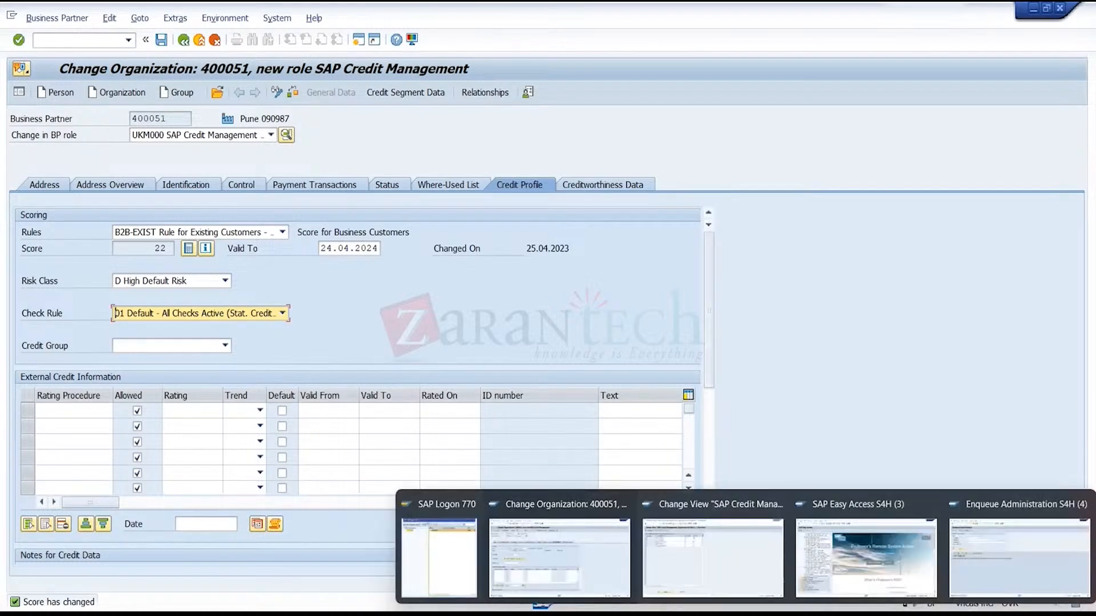
{"action": "left_click", "coordinate": [720, 589]}
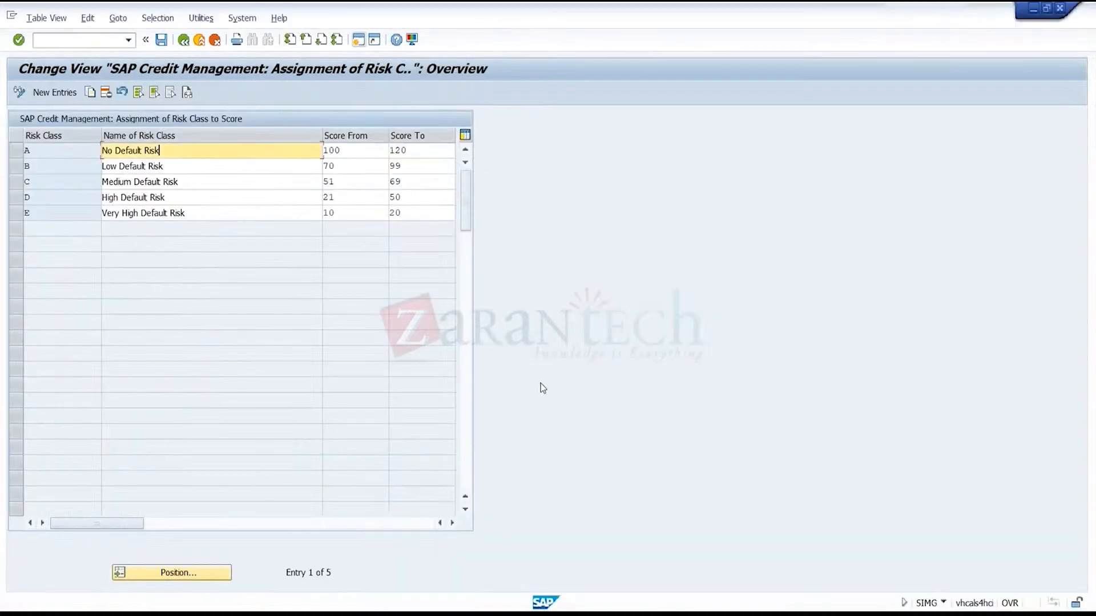
{"action": "left_click", "coordinate": [187, 47]}
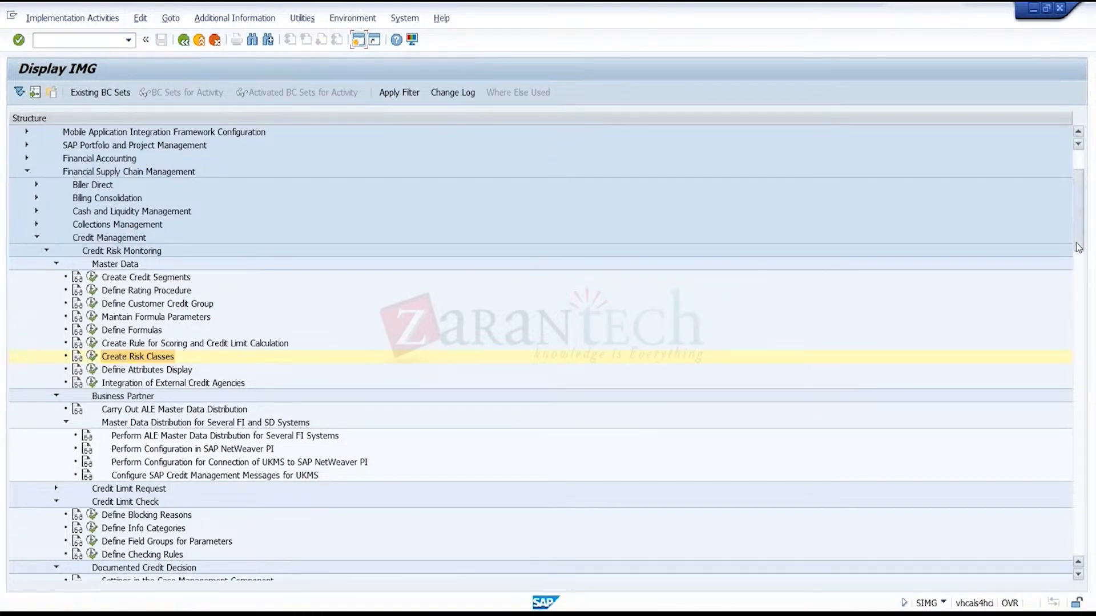
{"action": "left_click_drag", "start_coordinate": [1079, 247], "coordinate": [1079, 266]}
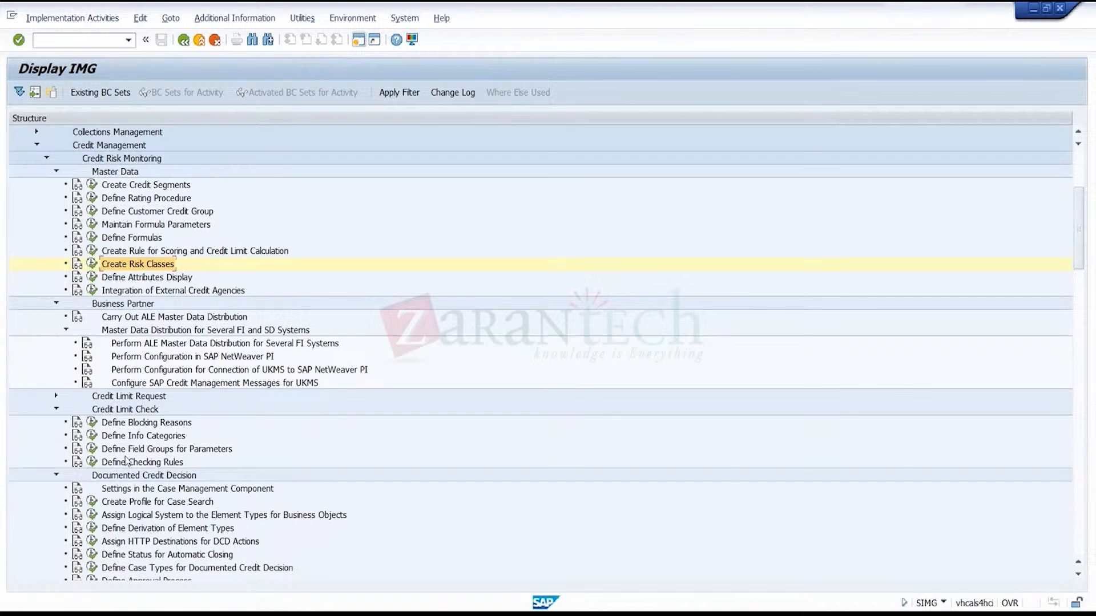
{"action": "left_click", "coordinate": [93, 462]}
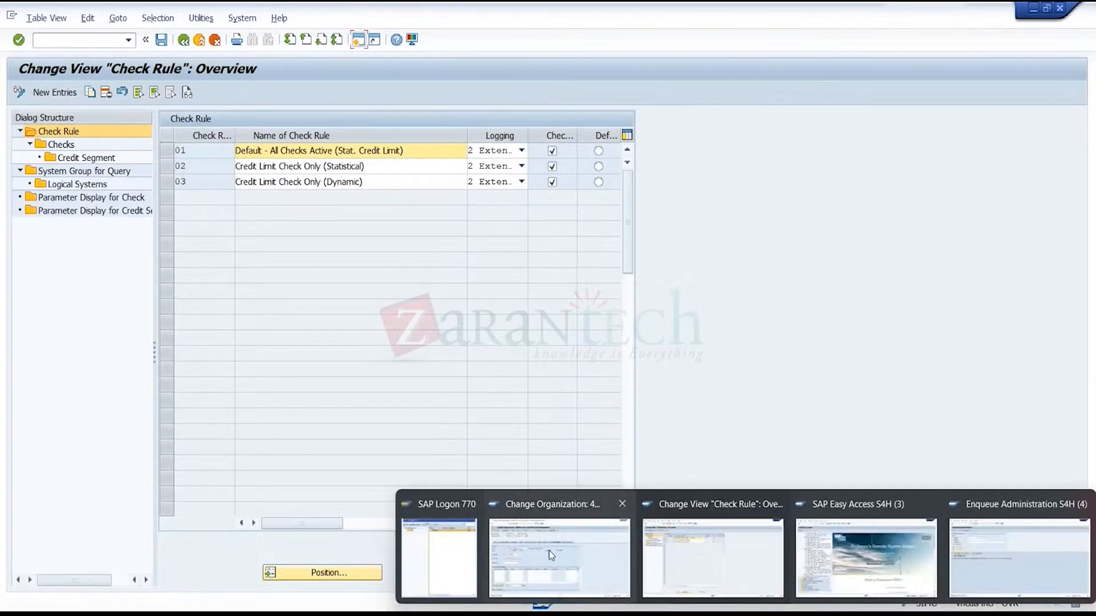
- Return to the business partner's credit profile and reselect check rule 01 Default - All Checks Active (Stat. Credit Limit)
{"action": "left_click", "coordinate": [549, 550]}
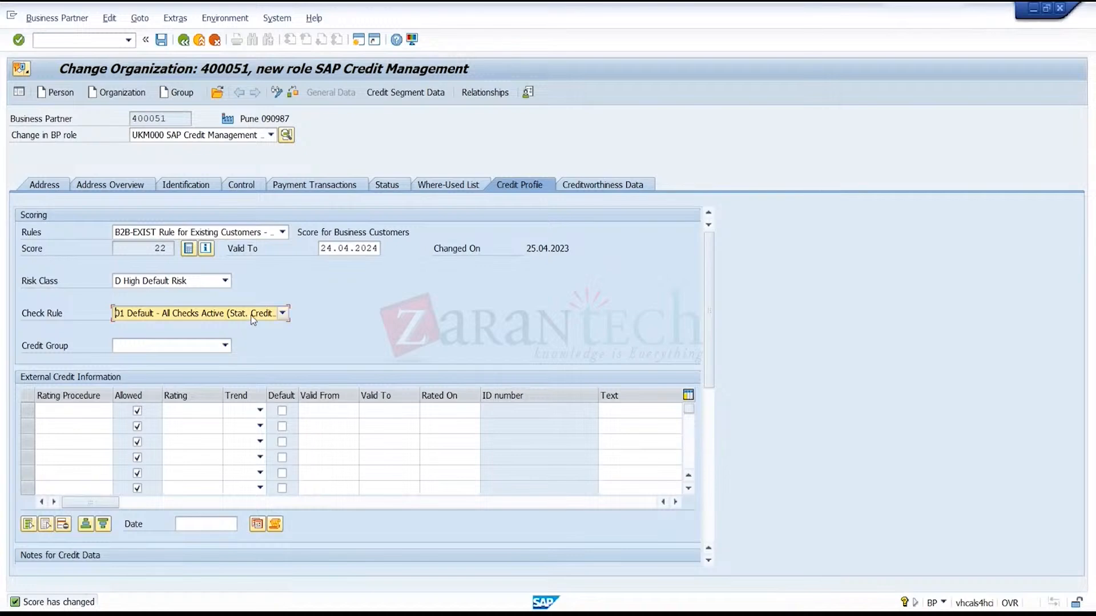
{"action": "left_click", "coordinate": [253, 319]}
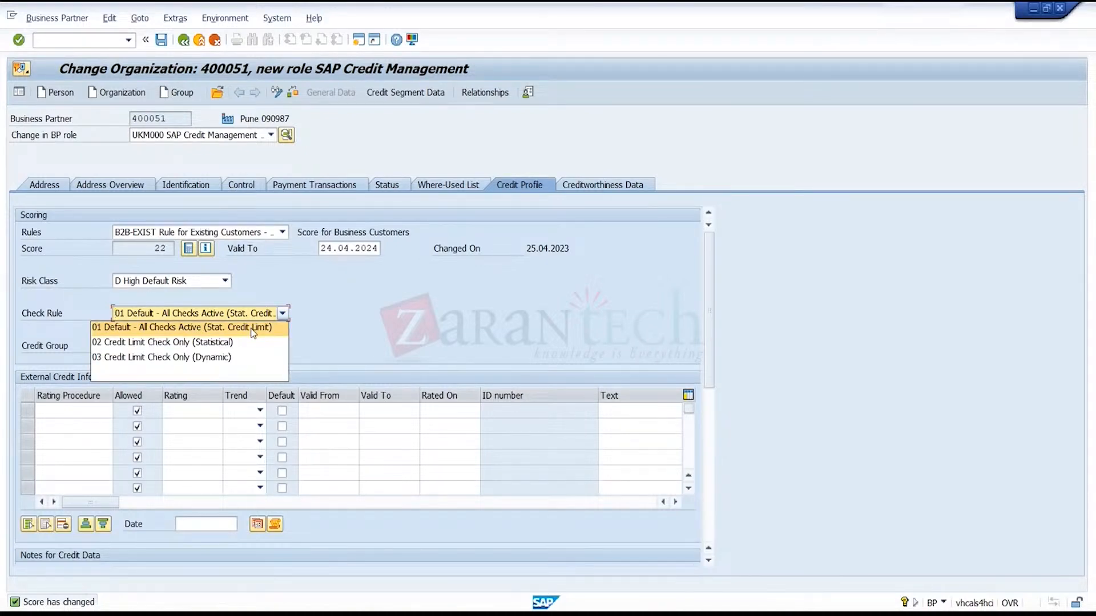
{"action": "left_click", "coordinate": [253, 332]}
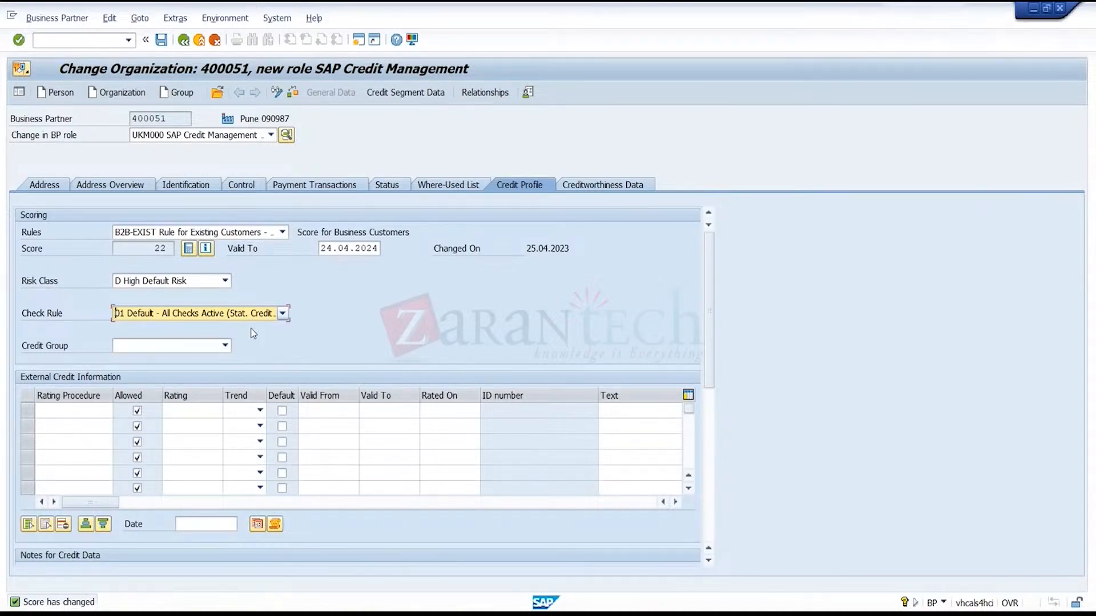
{"action": "left_click", "coordinate": [224, 352]}
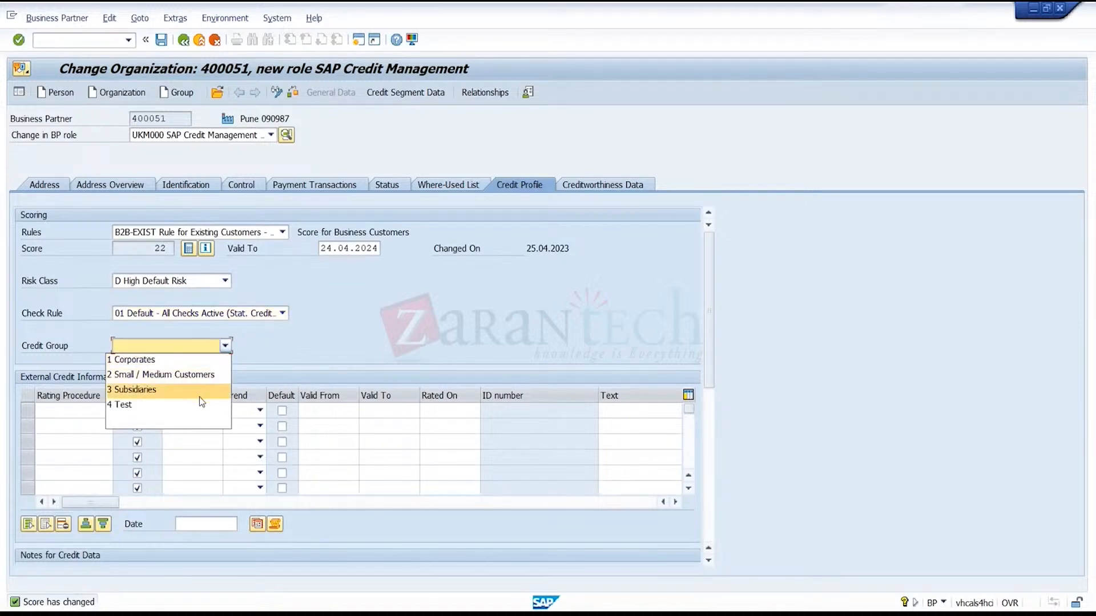
{"action": "left_click", "coordinate": [289, 353]}
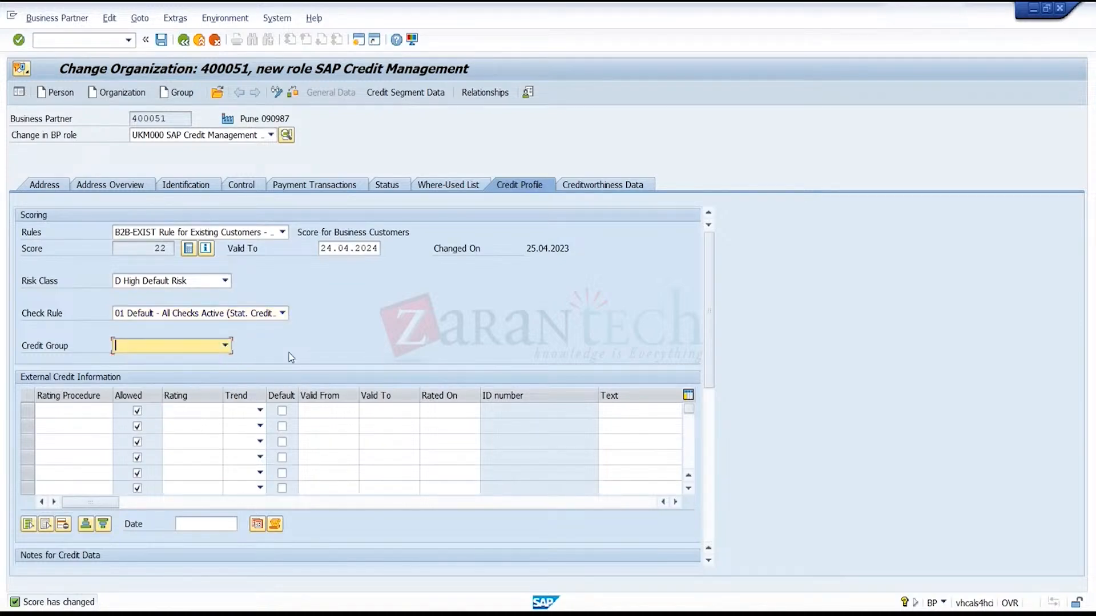
{"action": "left_click", "coordinate": [727, 614]}
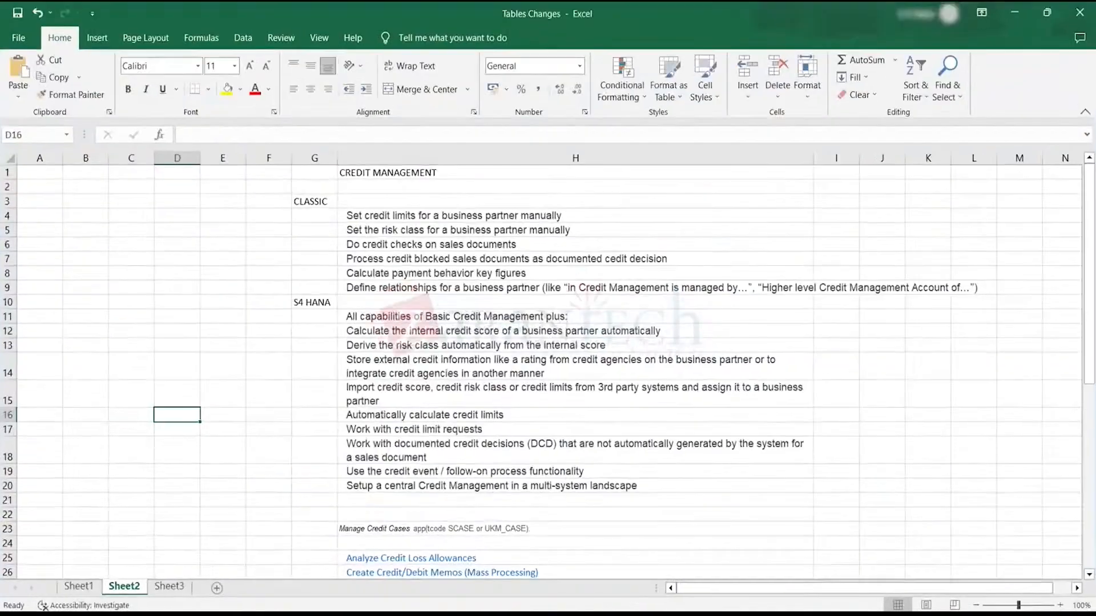
{"action": "left_click", "coordinate": [1016, 16]}
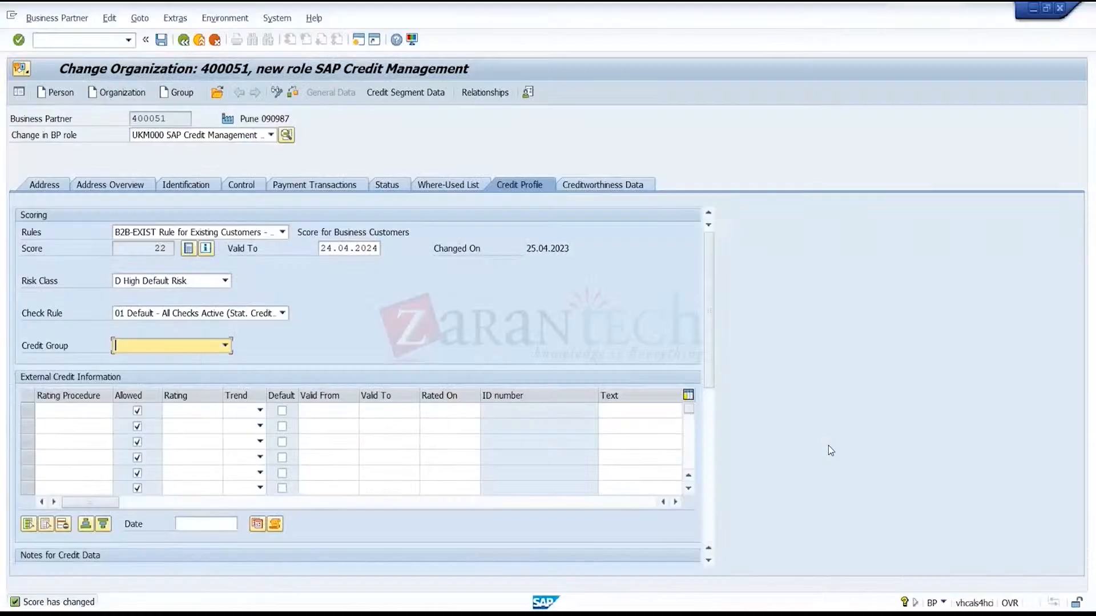
- Switch to the configuration session and open Define Customer Credit Group under Master Data to review the credit groups
{"action": "mouse_move", "coordinate": [714, 612]}
{"action": "left_click", "coordinate": [710, 573]}
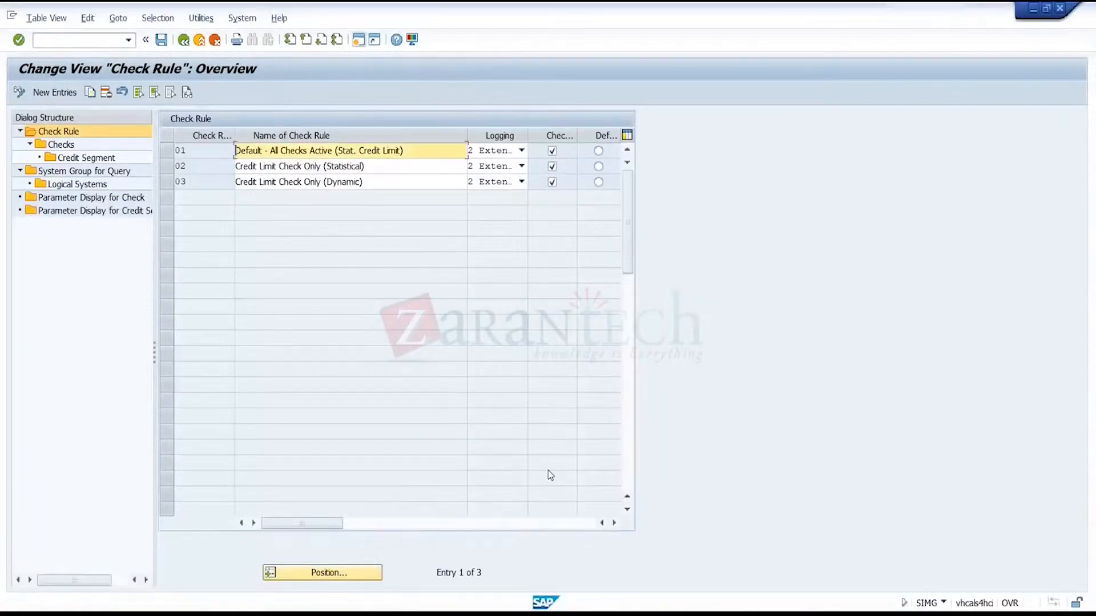
{"action": "left_click", "coordinate": [183, 40]}
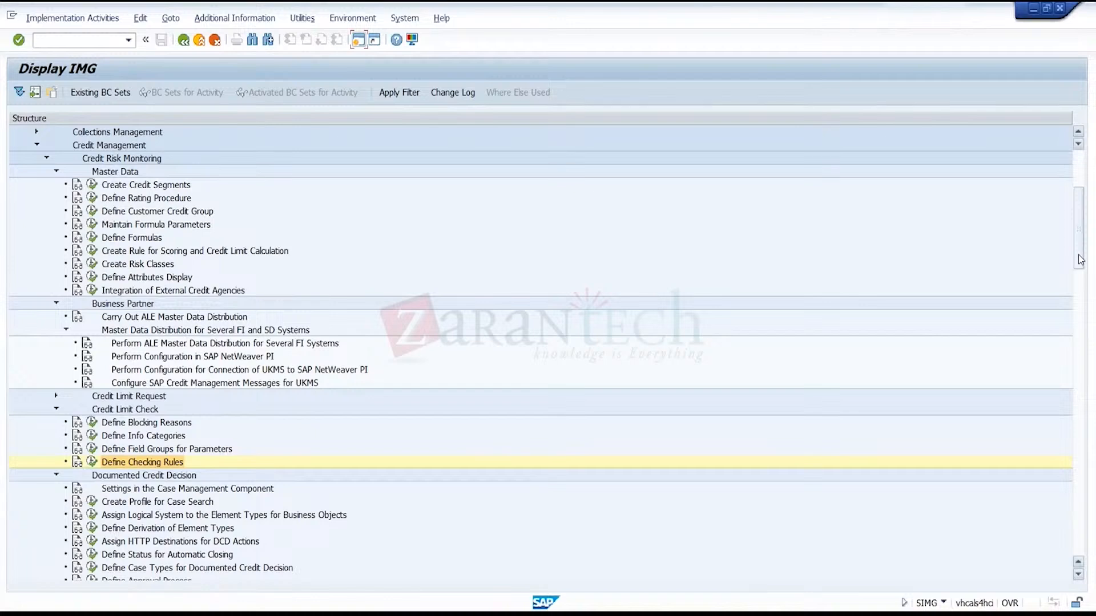
{"action": "left_click", "coordinate": [91, 212]}
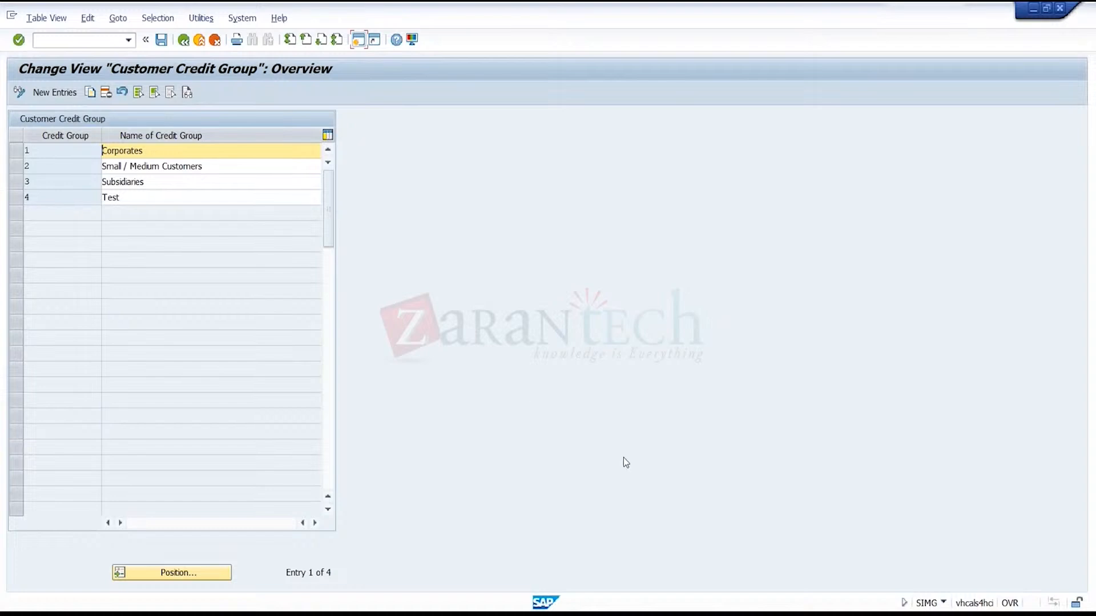
- Return to the business partner's credit profile and assign credit group 2 Small / Medium Customers
{"action": "mouse_move", "coordinate": [764, 611]}
{"action": "left_click", "coordinate": [558, 560]}
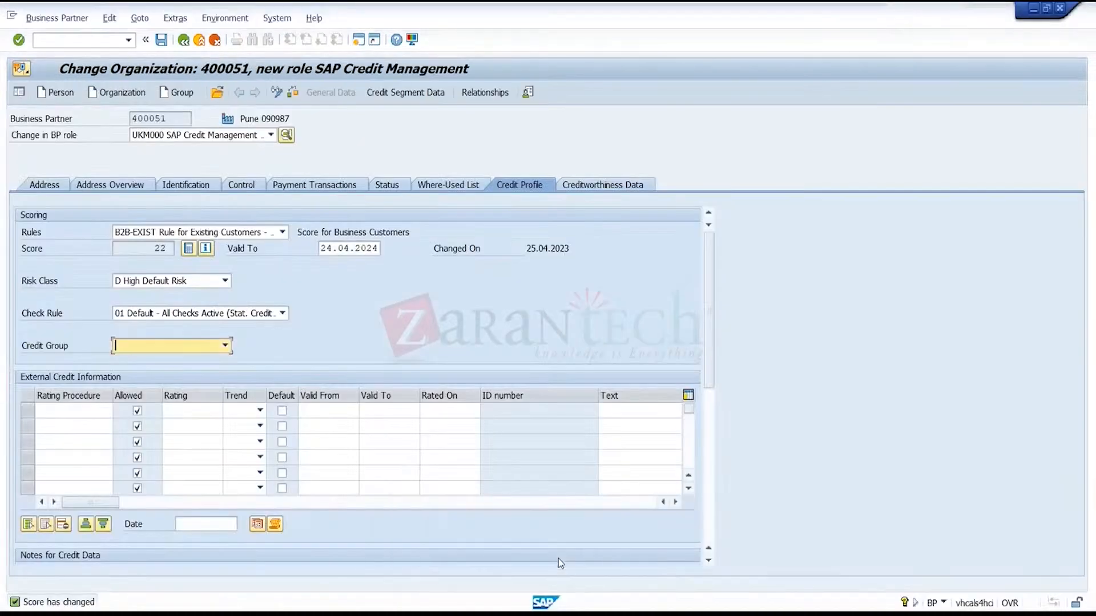
{"action": "left_click", "coordinate": [226, 346]}
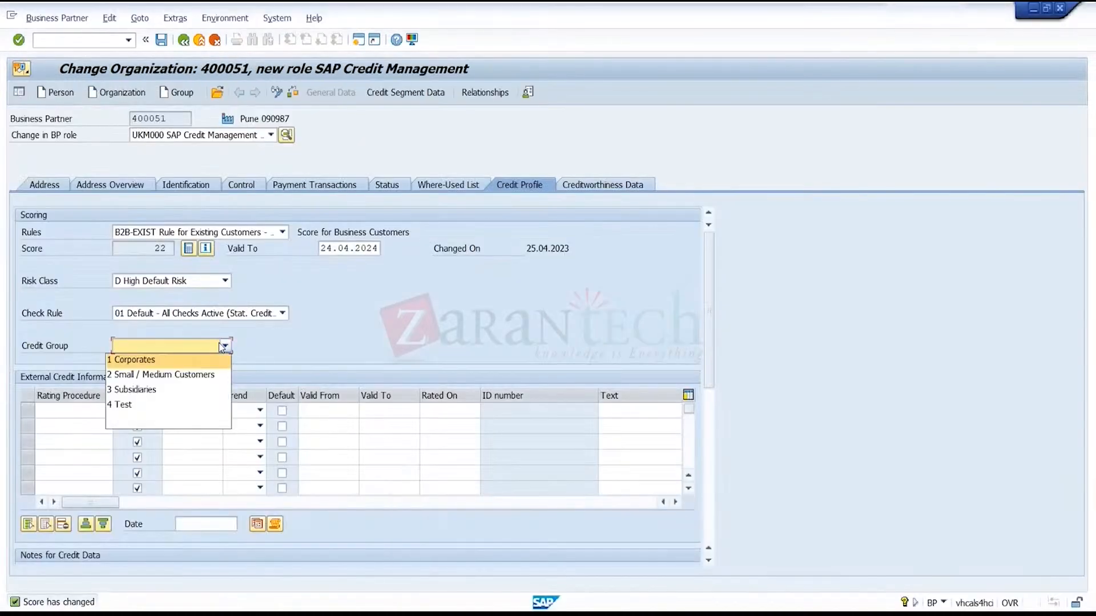
{"action": "left_click", "coordinate": [196, 377]}
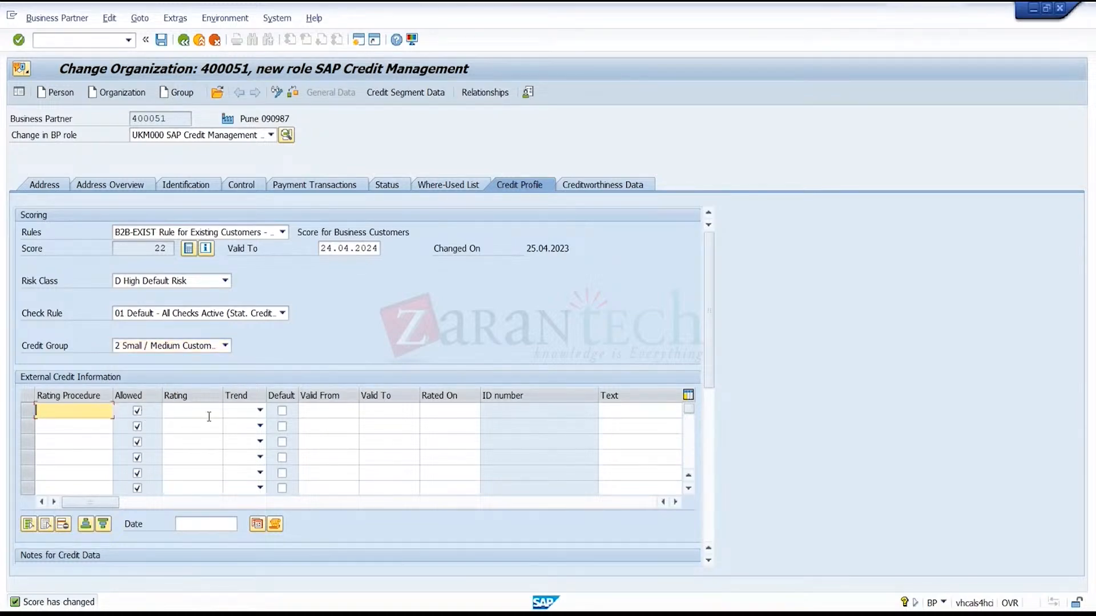
- Open Define Rating Procedure in the configuration session and review the results of ratings for procedure 0EXT1
{"action": "mouse_move", "coordinate": [732, 611]}
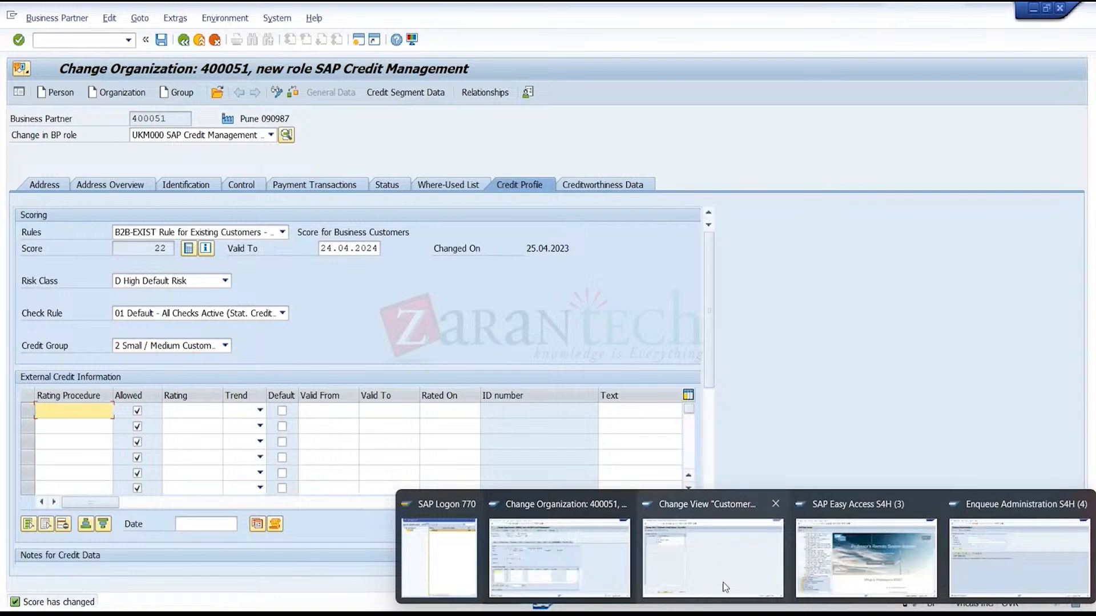
{"action": "left_click", "coordinate": [723, 588]}
{"action": "left_click", "coordinate": [183, 43]}
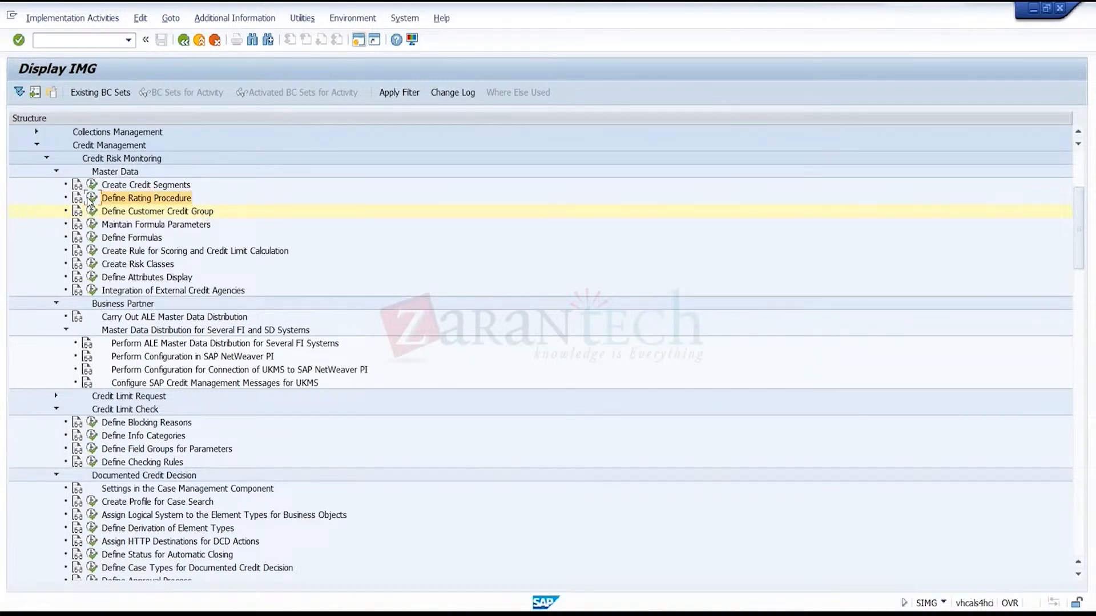
{"action": "left_click", "coordinate": [92, 198]}
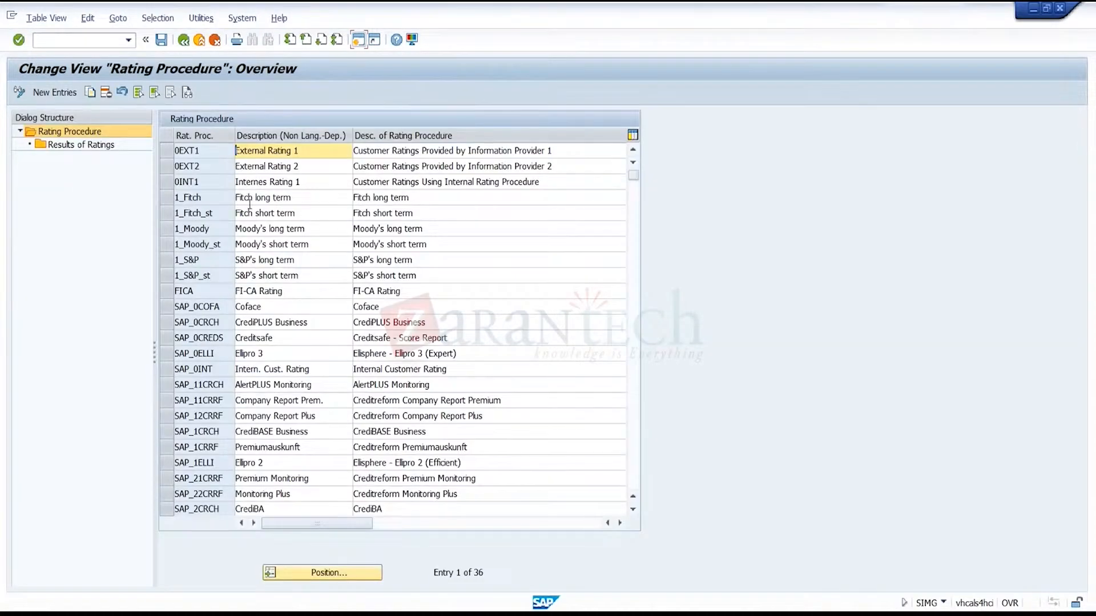
{"action": "left_click", "coordinate": [166, 154]}
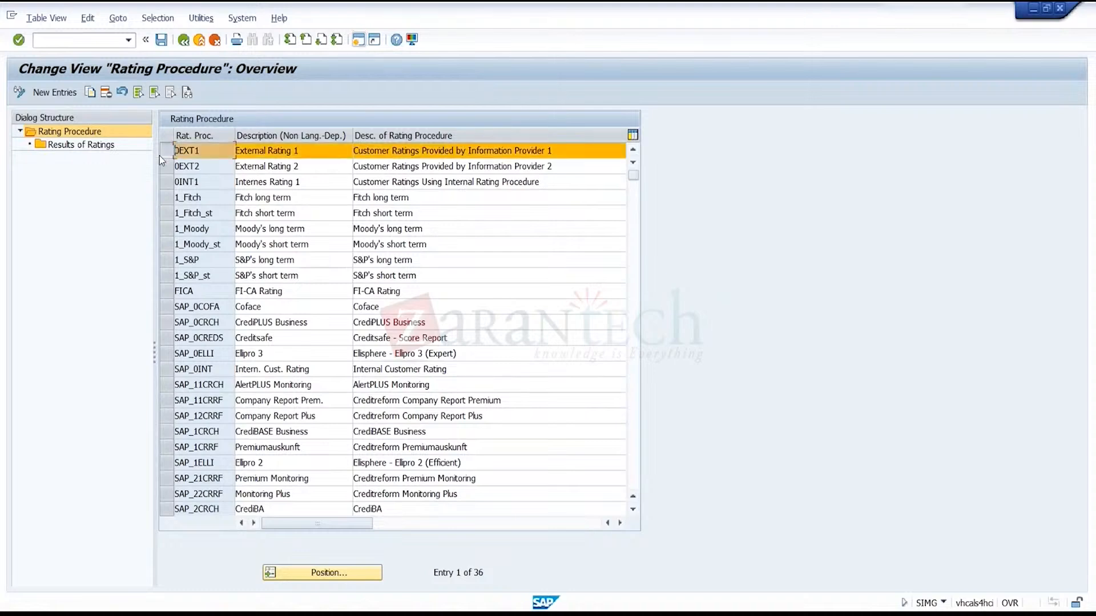
{"action": "double_click", "coordinate": [111, 146]}
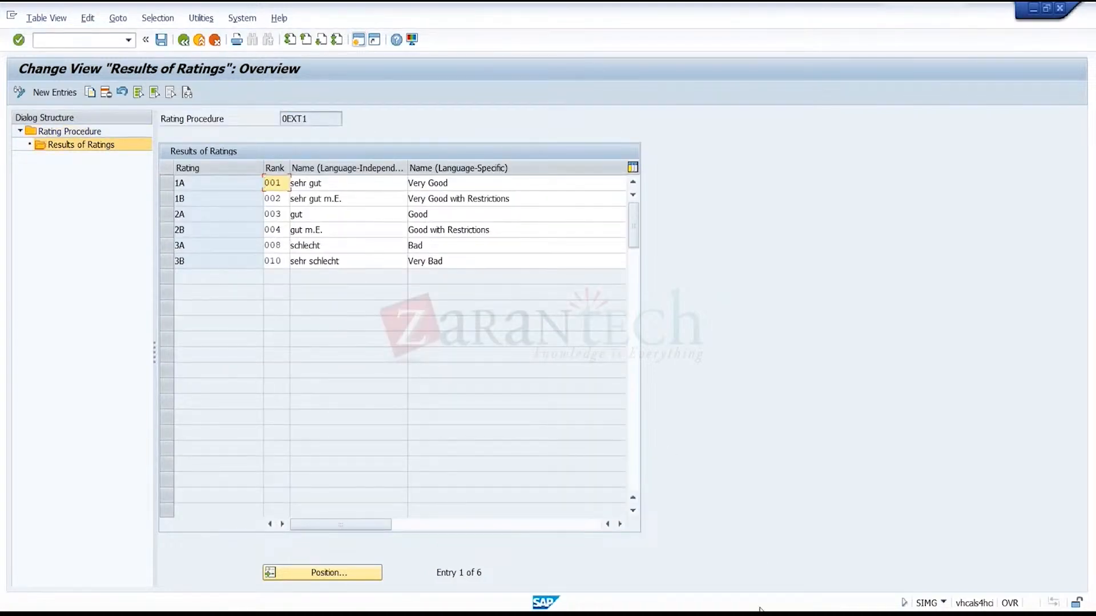
- Return to the credit profile and enter rating procedure 0EXT1 with rating 2A Good in the first external credit information row
{"action": "mouse_move", "coordinate": [685, 613]}
{"action": "left_click", "coordinate": [606, 568]}
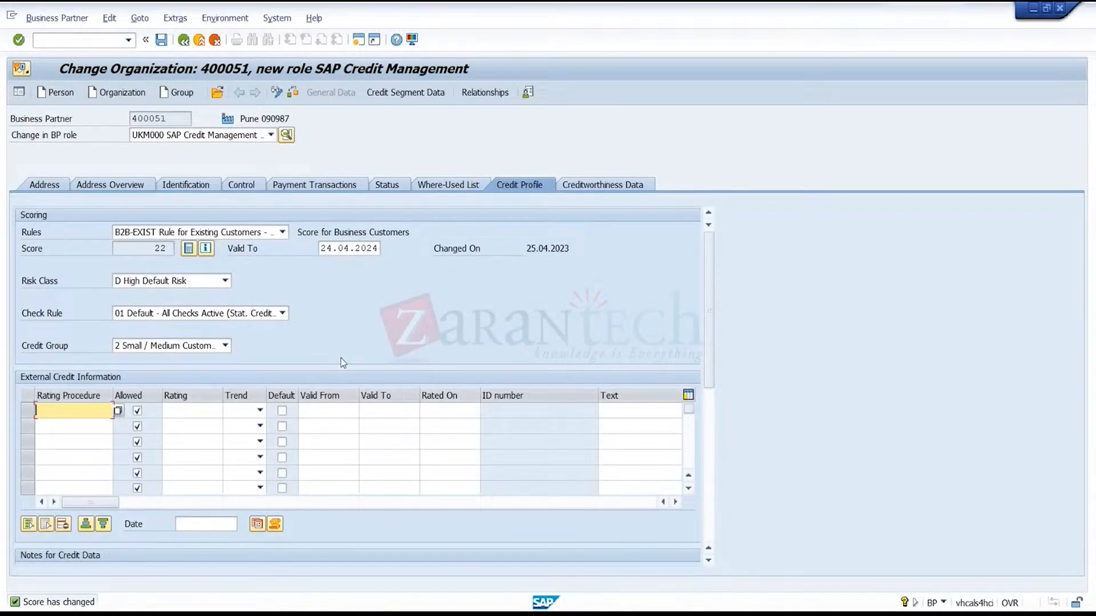
{"action": "left_click", "coordinate": [116, 412]}
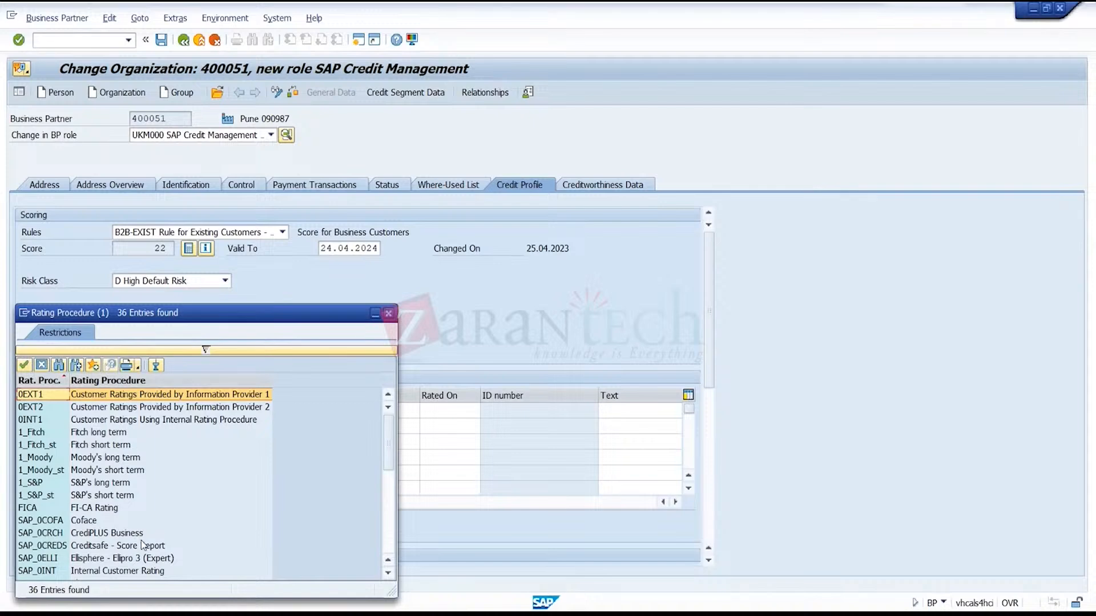
{"action": "double_click", "coordinate": [263, 394]}
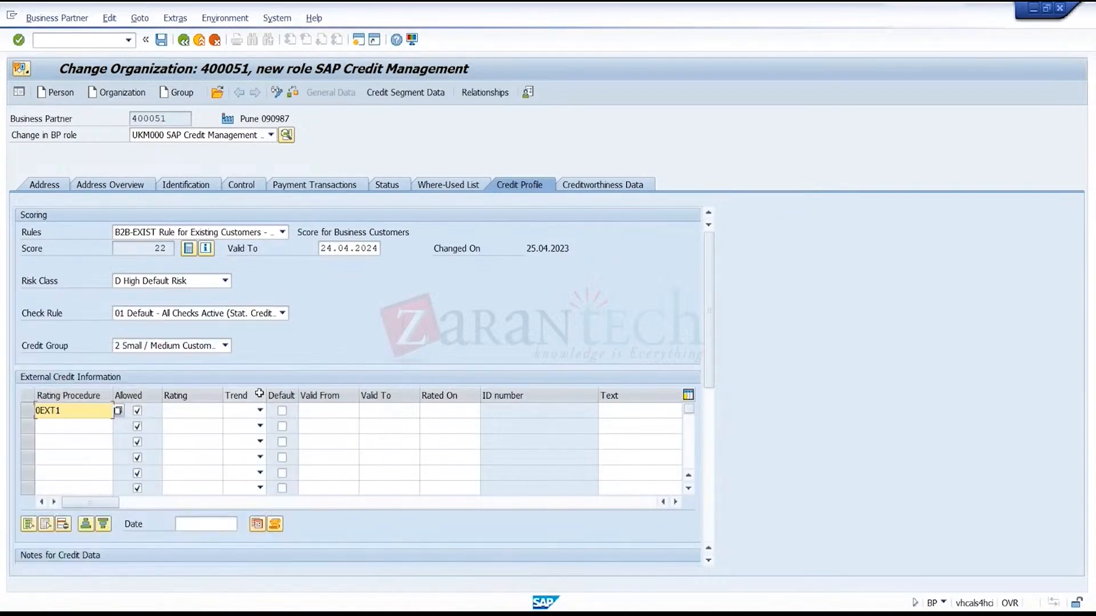
{"action": "left_click", "coordinate": [203, 411]}
{"action": "left_click", "coordinate": [228, 411]}
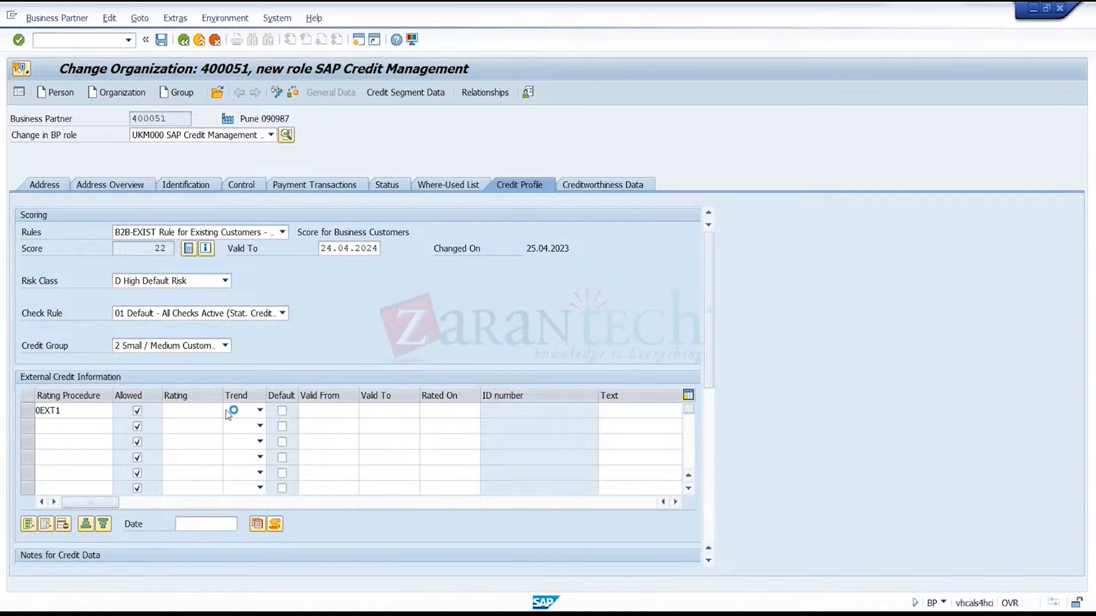
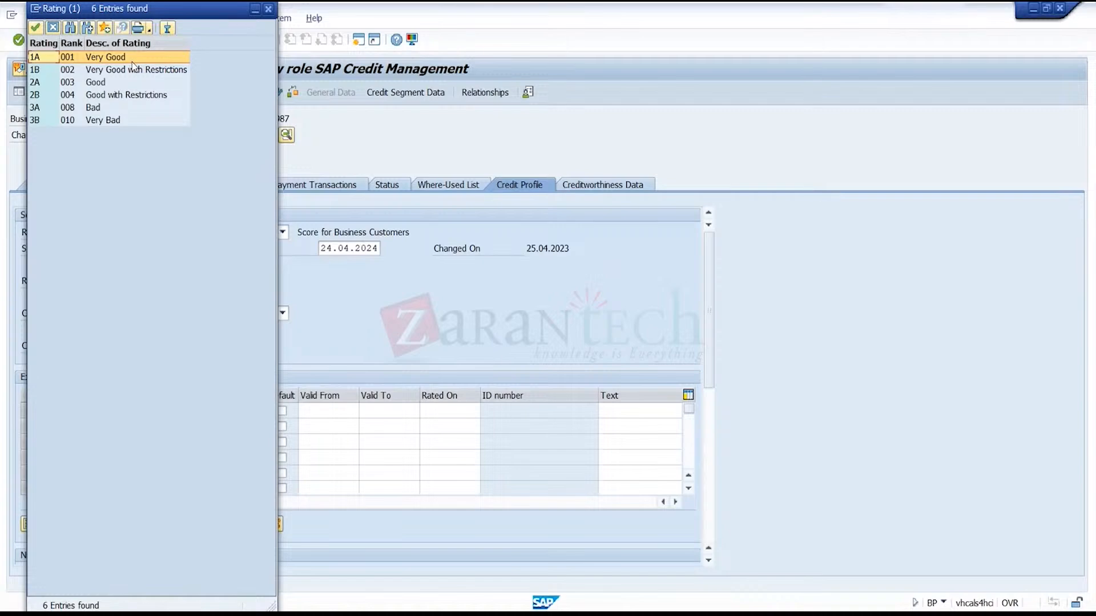
{"action": "double_click", "coordinate": [111, 82]}
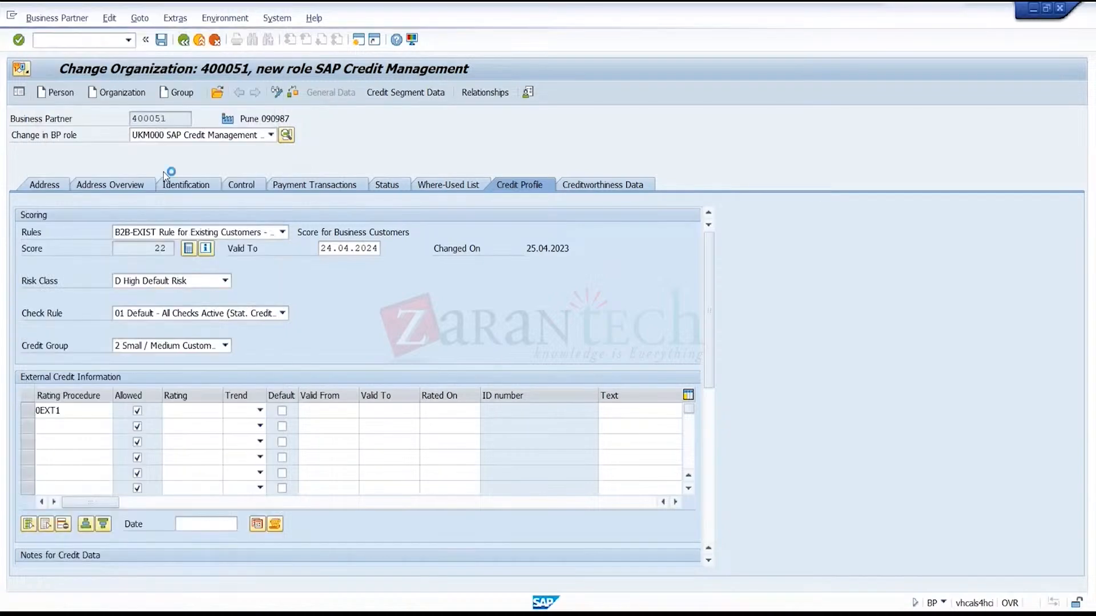
- Set the trend to Positive and the Valid From date to 24.04.2023 for the 0EXT1 rating in the external credit information
{"action": "left_click", "coordinate": [261, 410]}
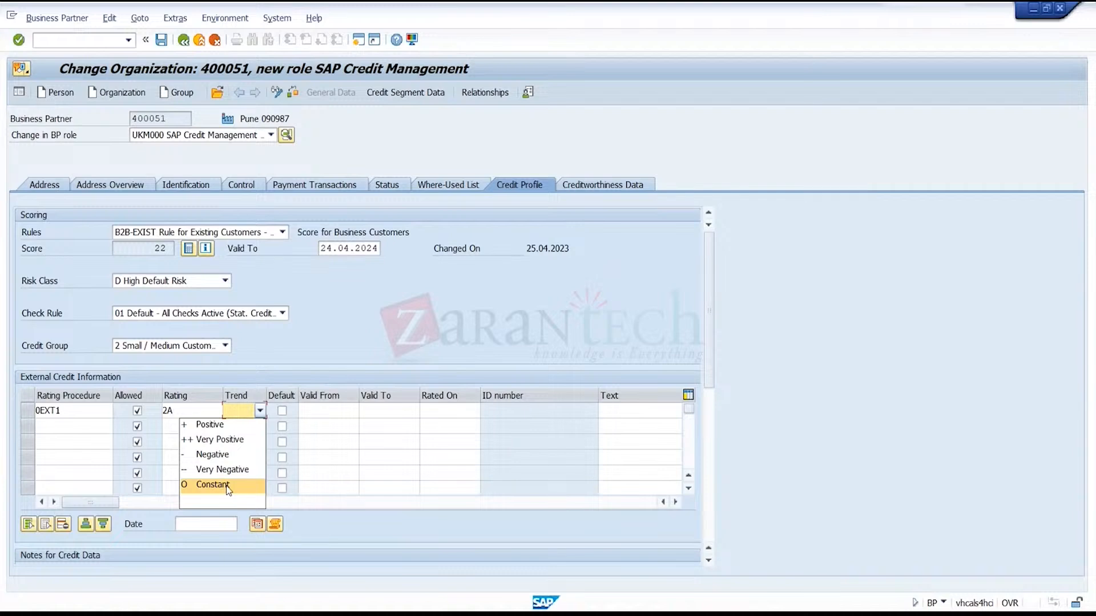
{"action": "left_click", "coordinate": [239, 428]}
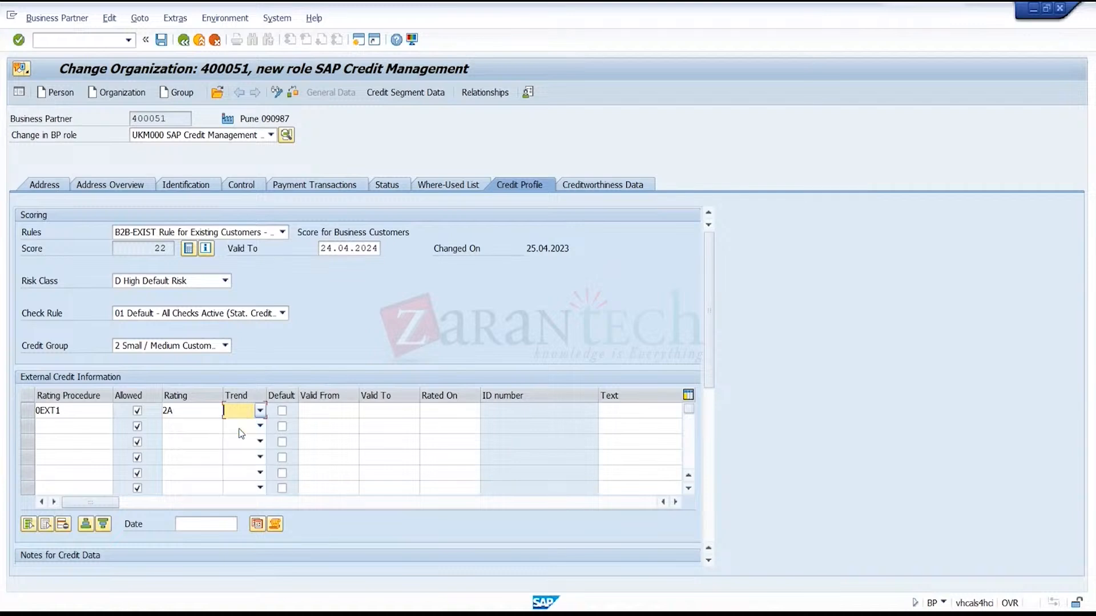
{"action": "left_click", "coordinate": [339, 423]}
{"action": "left_click", "coordinate": [354, 411]}
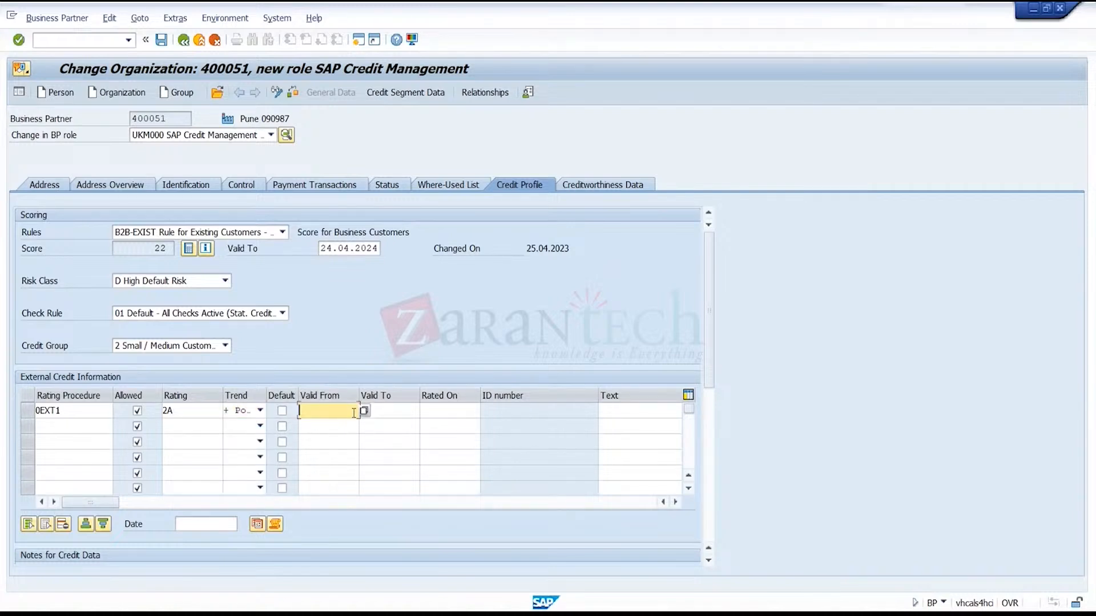
{"action": "left_click", "coordinate": [364, 411]}
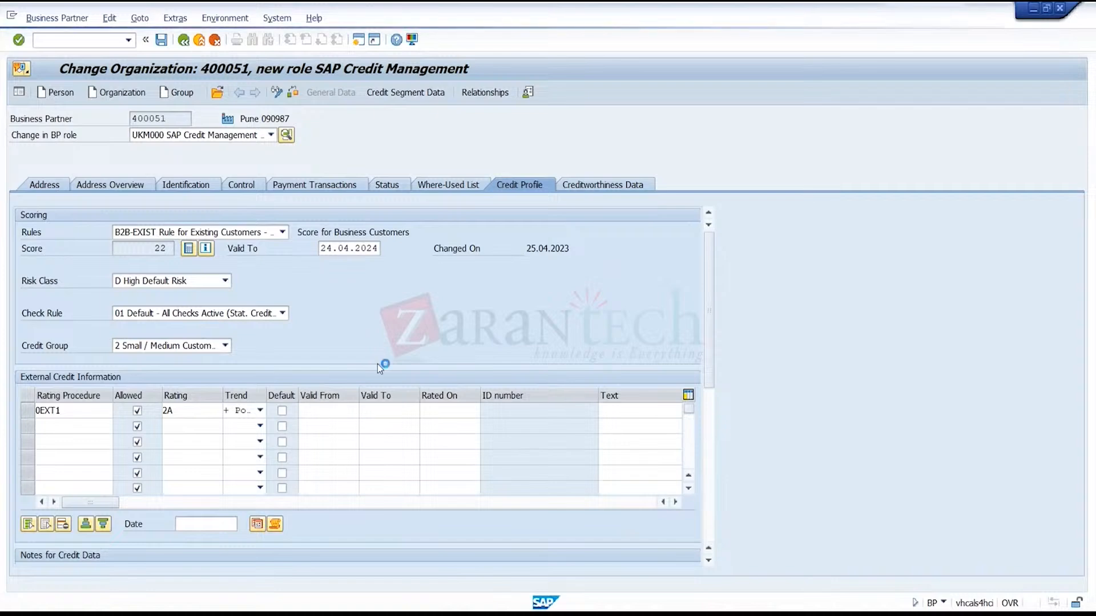
{"action": "double_click", "coordinate": [182, 316]}
{"action": "left_click", "coordinate": [460, 416]}
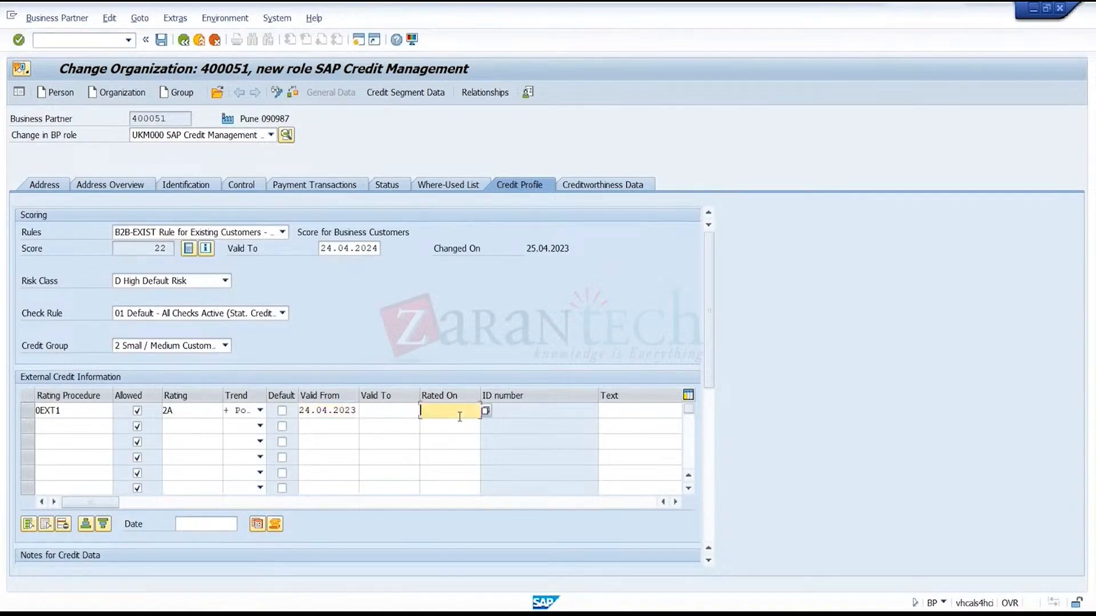
{"action": "left_click", "coordinate": [415, 415]}
{"action": "left_click", "coordinate": [426, 415]}
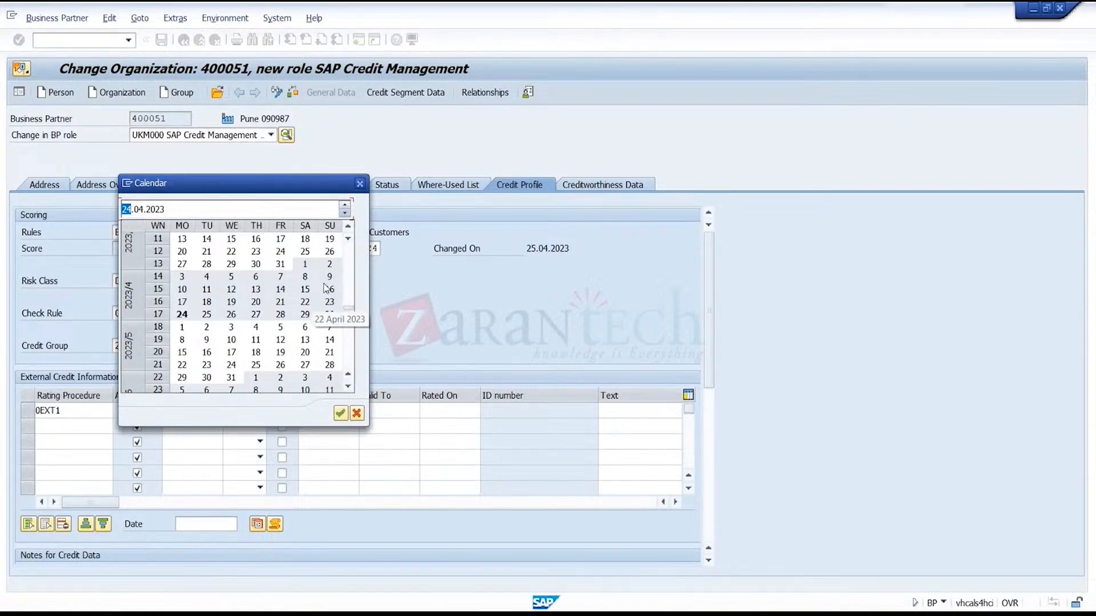
{"action": "left_click", "coordinate": [360, 183]}
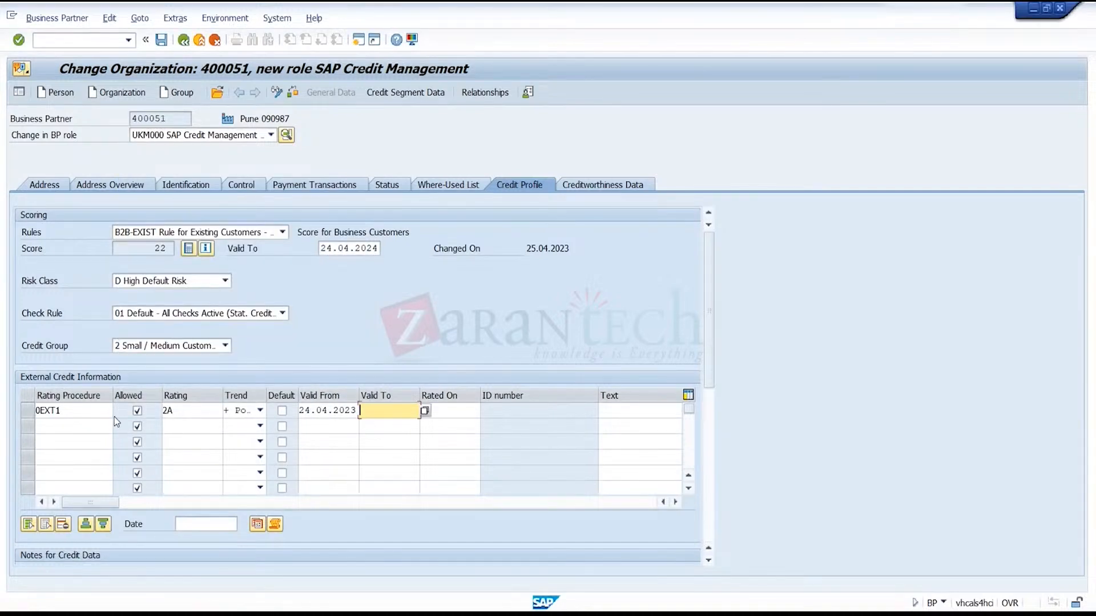
{"action": "left_click", "coordinate": [78, 415]}
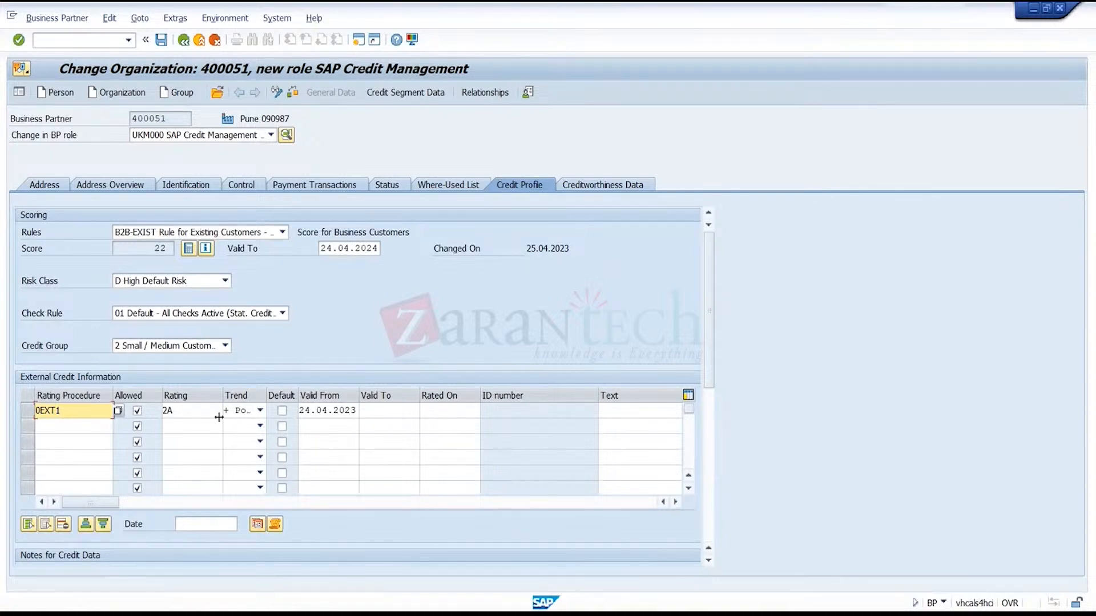
{"action": "left_click", "coordinate": [199, 422]}
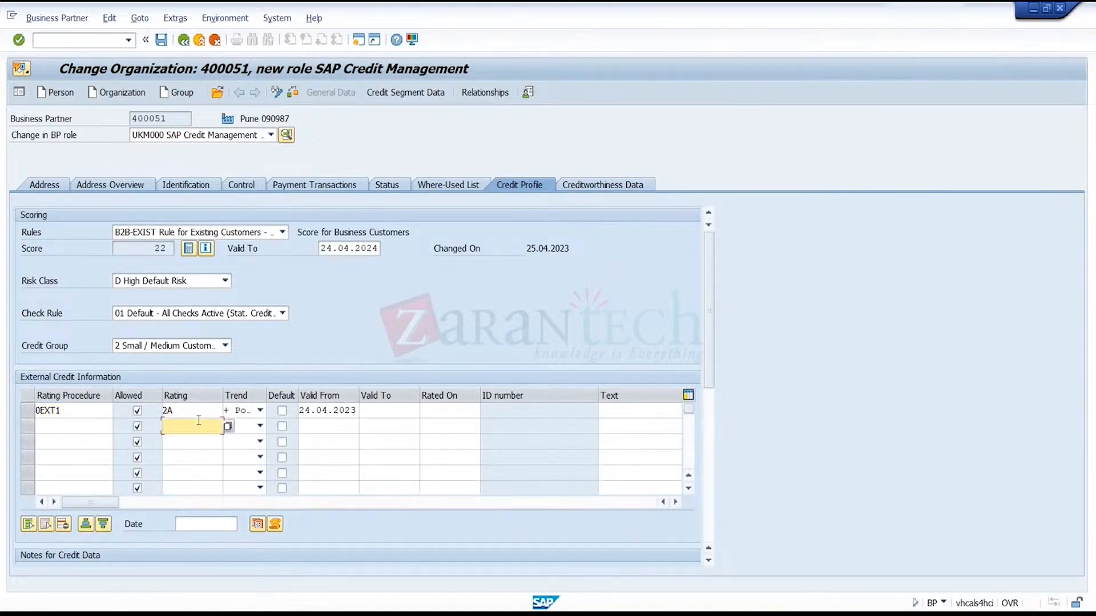
{"action": "left_click", "coordinate": [203, 411]}
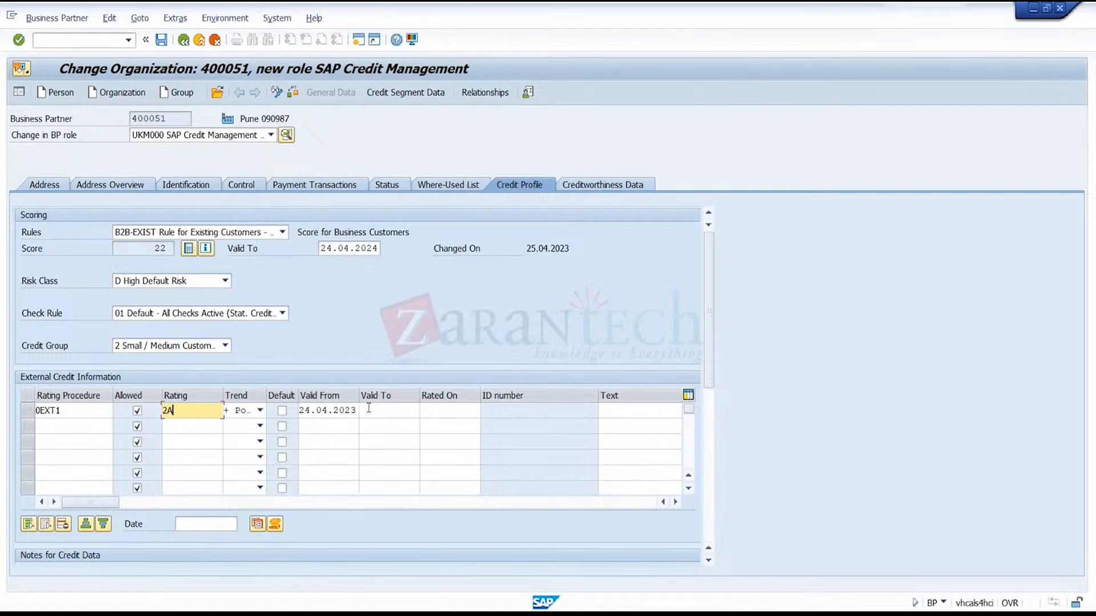
- Set the 0EXT1 rating's Valid To date to 28.10.2023 and confirm the external credit information entry
{"action": "left_click", "coordinate": [399, 411]}
{"action": "left_click", "coordinate": [432, 416]}
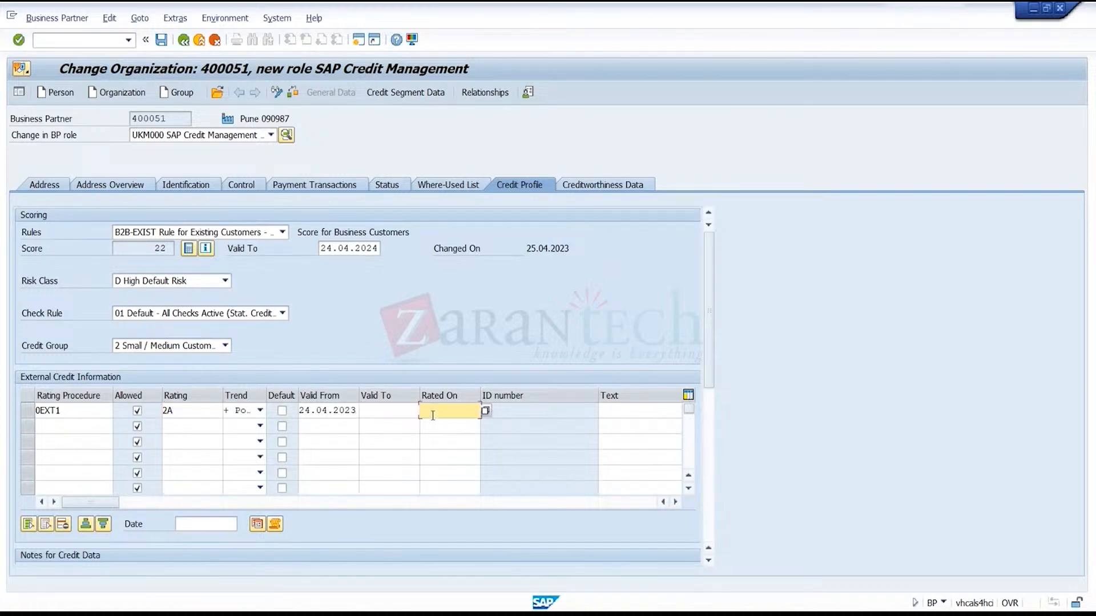
{"action": "left_click", "coordinate": [416, 414]}
{"action": "left_click", "coordinate": [423, 415]}
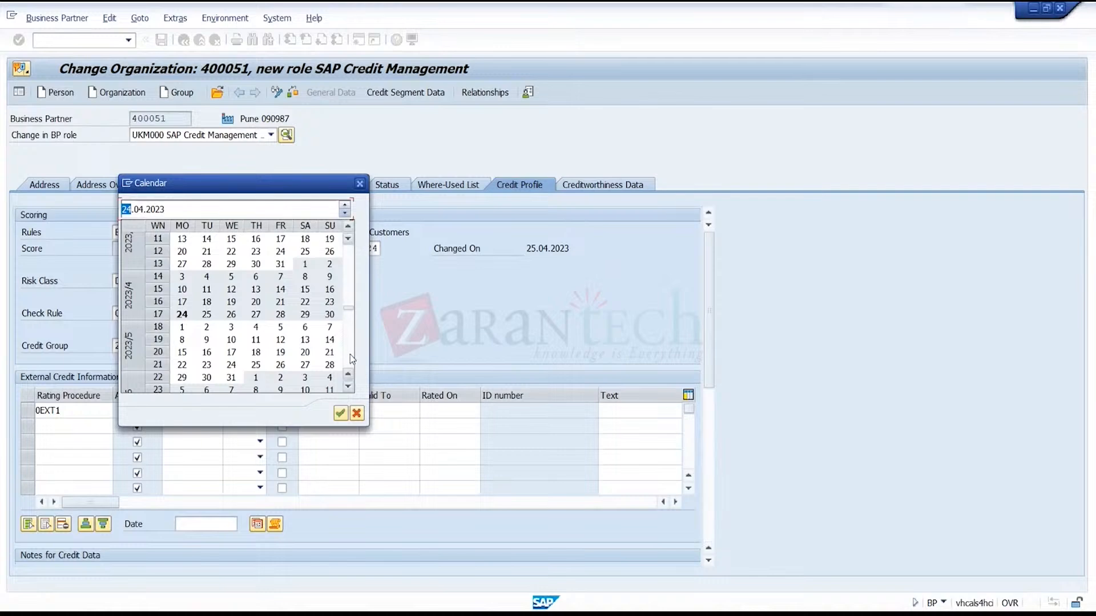
{"action": "scroll", "coordinate": [350, 354], "scroll_direction": "down", "scroll_amount": 8}
{"action": "left_click", "coordinate": [305, 340]}
{"action": "double_click", "coordinate": [314, 342]}
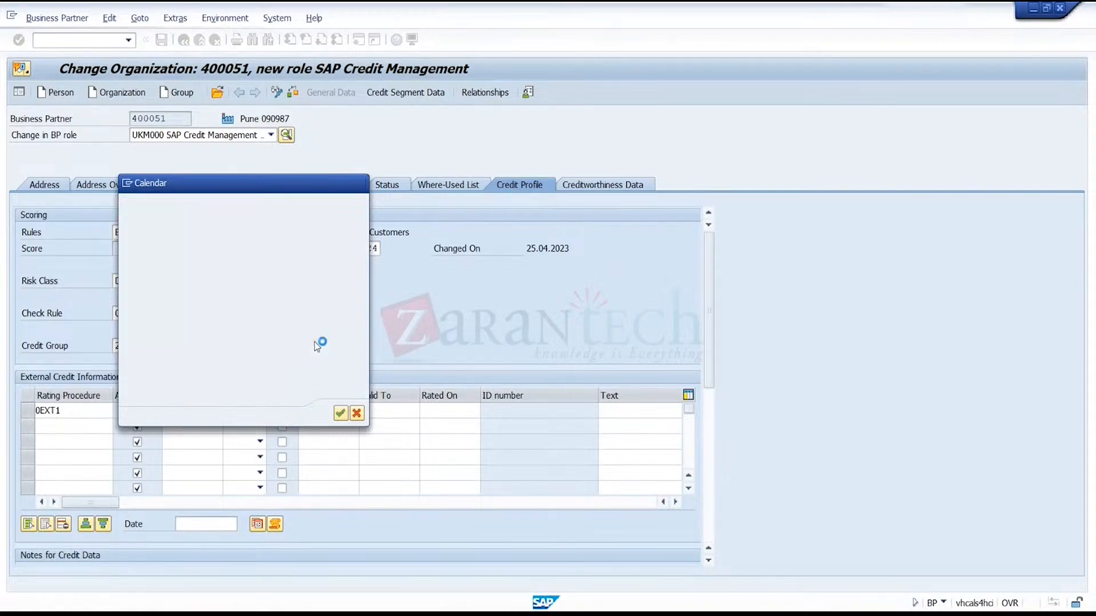
{"action": "left_click", "coordinate": [449, 411]}
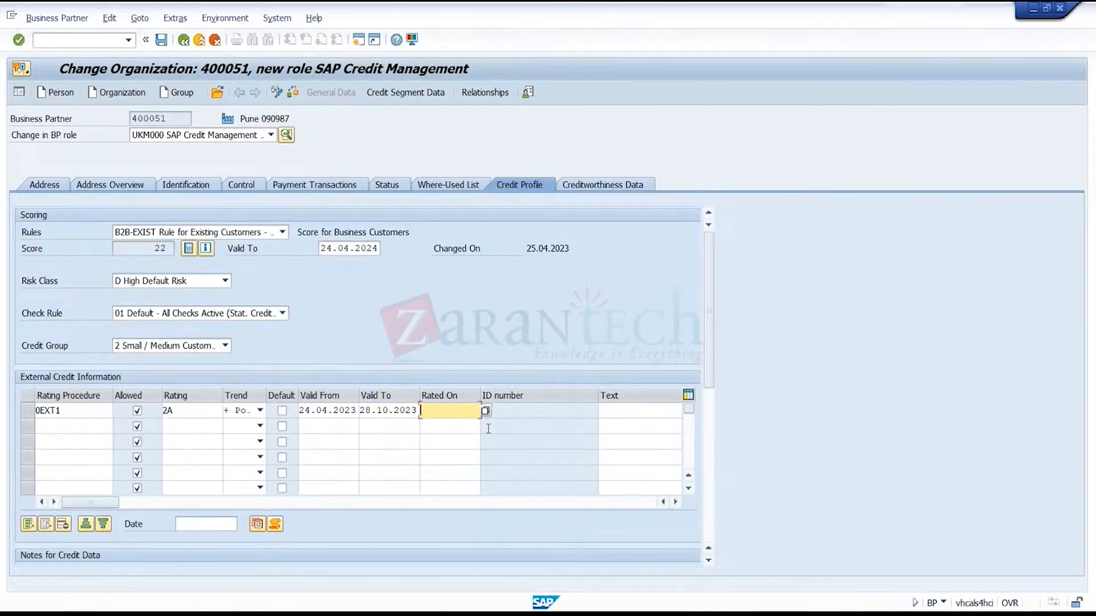
{"action": "key", "text": "Return"}
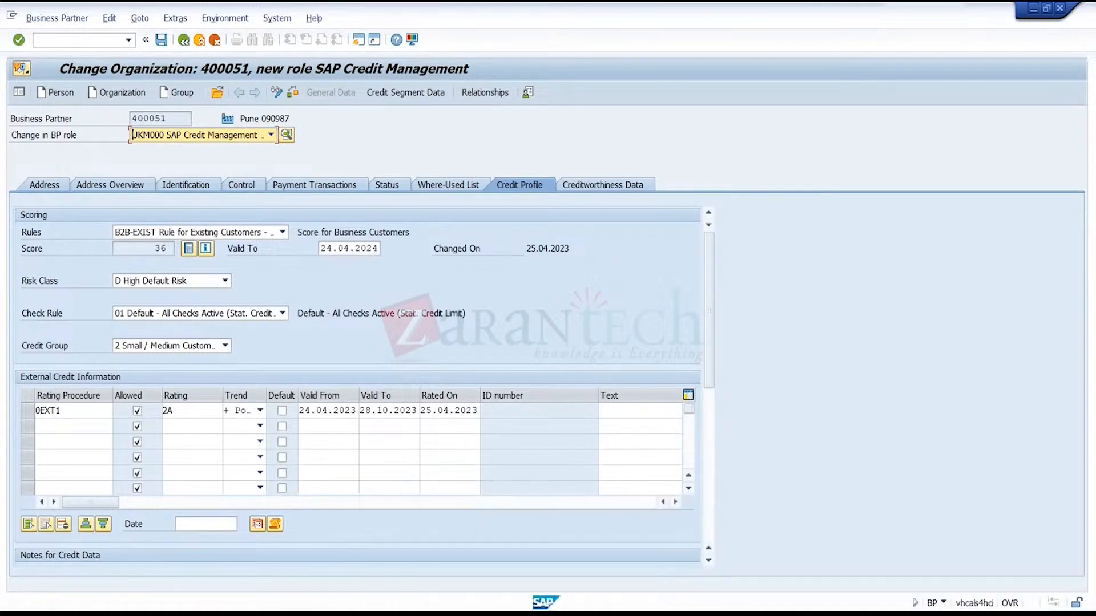
- Switch to the configuration session, leave the results of ratings and return to the Credit Management Master Data activities
{"action": "left_click", "coordinate": [714, 537]}
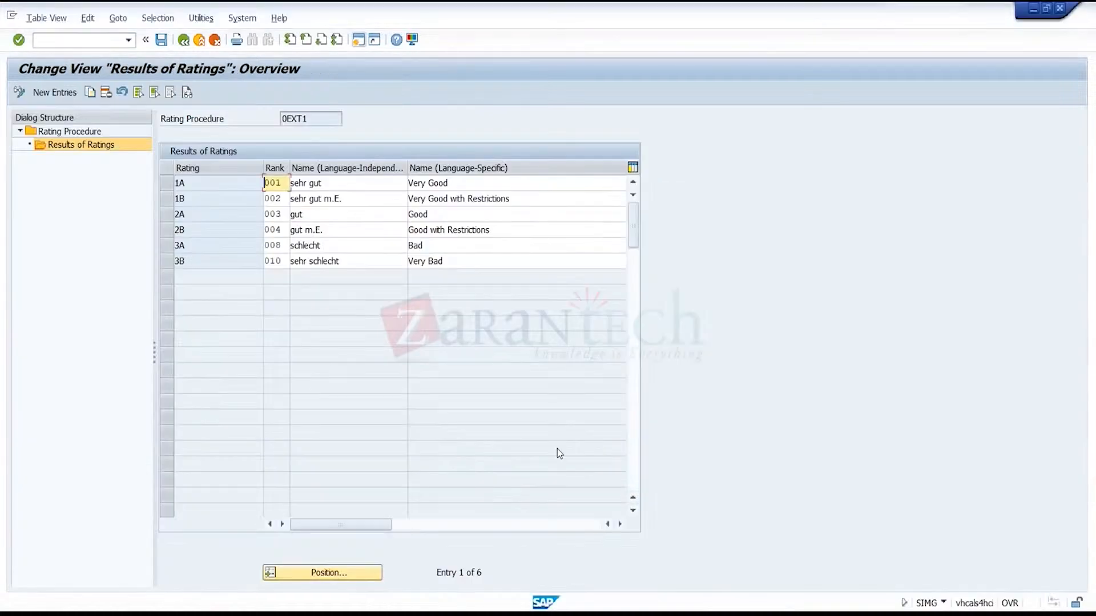
{"action": "left_click", "coordinate": [184, 42]}
{"action": "left_click", "coordinate": [185, 44]}
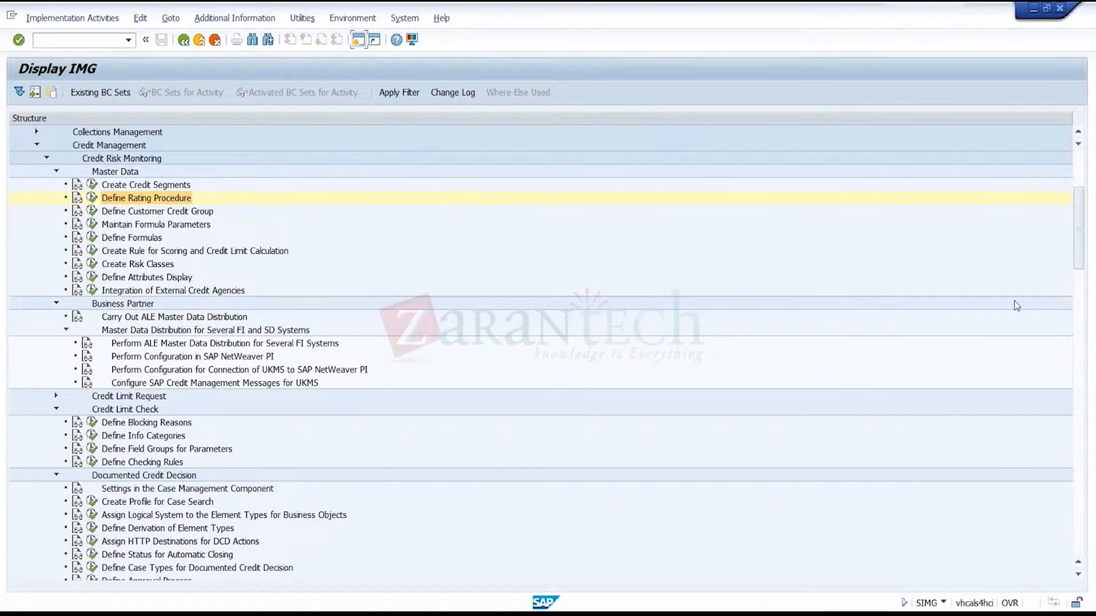
{"action": "left_click_drag", "start_coordinate": [1080, 256], "coordinate": [1088, 309]}
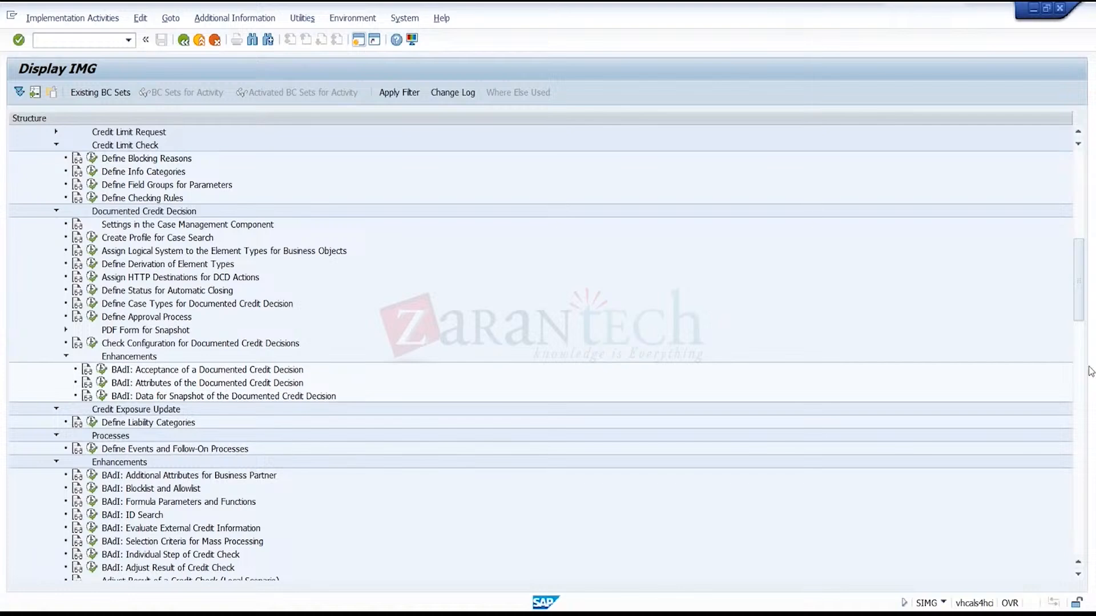
{"action": "left_click_drag", "start_coordinate": [1080, 314], "coordinate": [1070, 268]}
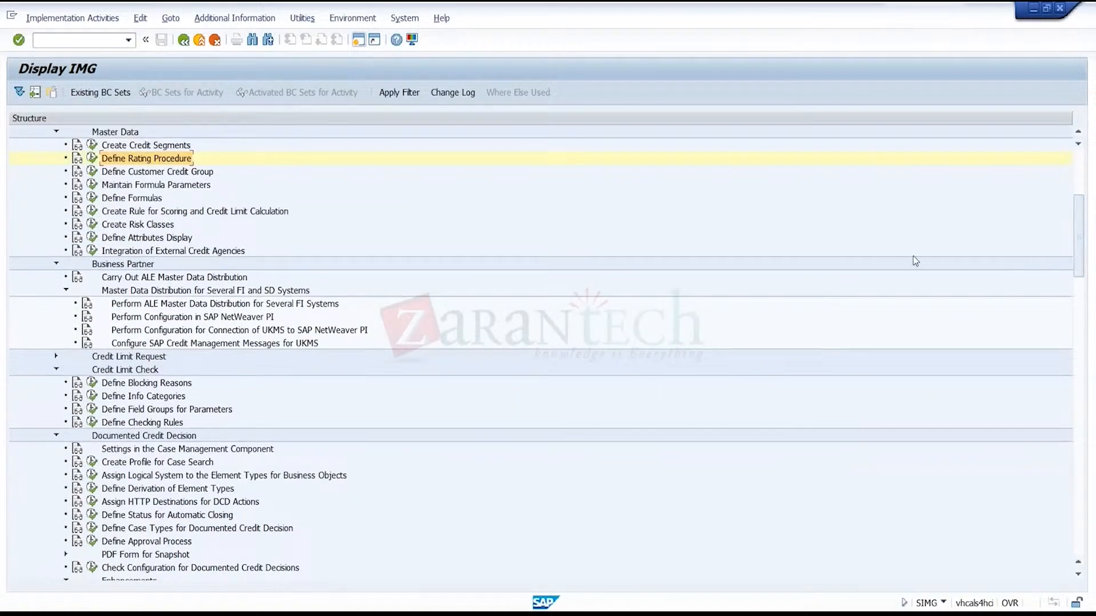
- Review the results of ratings for procedure 0EXT1 and the credit groups in Define Customer Credit Group
{"action": "left_click", "coordinate": [93, 159]}
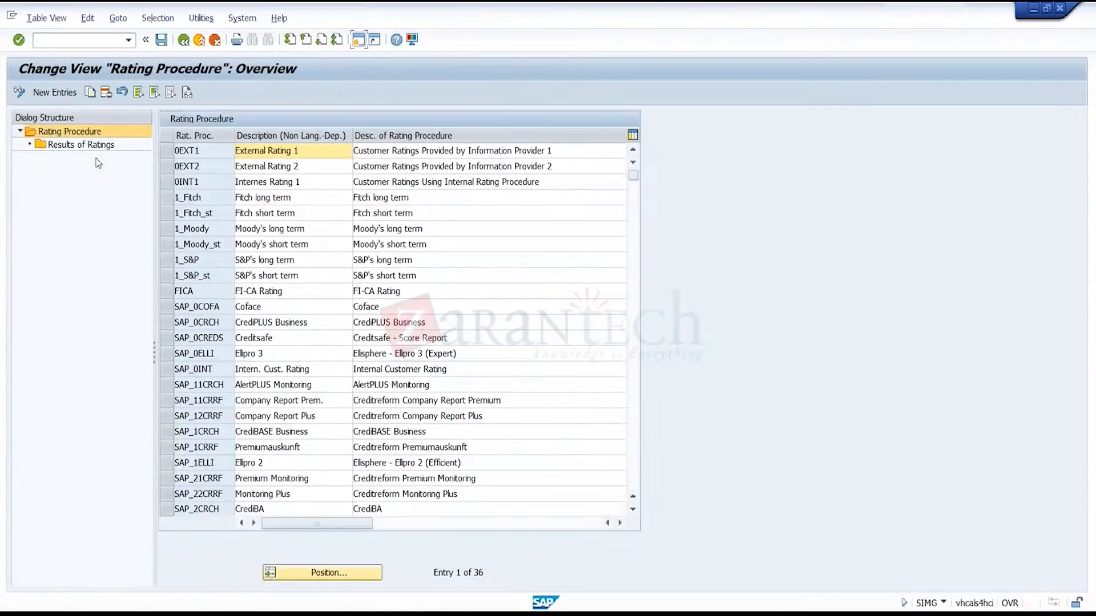
{"action": "left_click", "coordinate": [165, 153]}
{"action": "left_click", "coordinate": [89, 148]}
{"action": "double_click", "coordinate": [86, 150]}
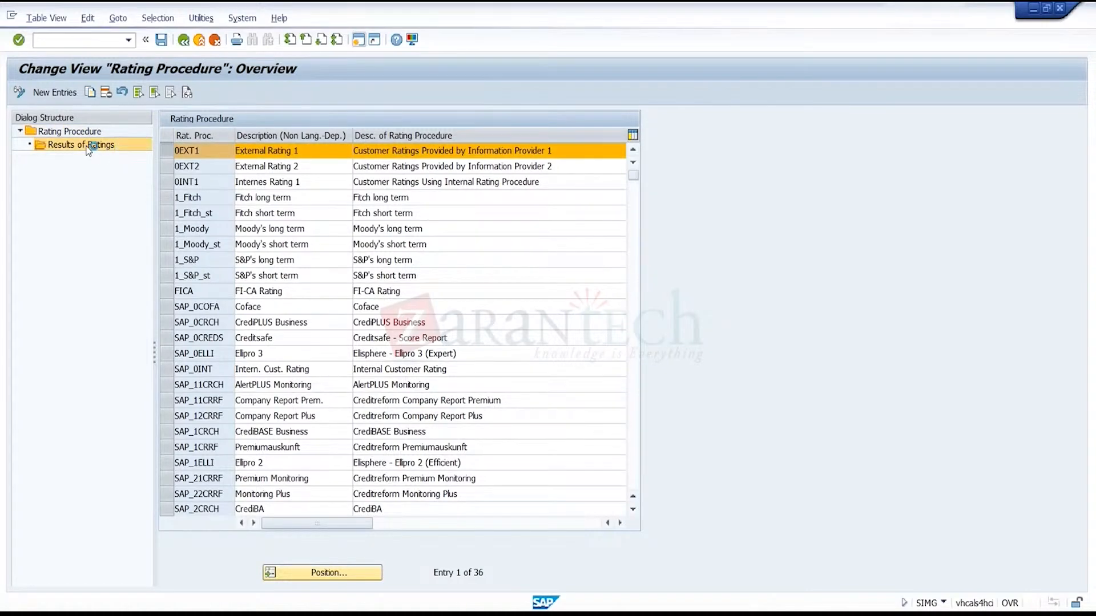
{"action": "left_click", "coordinate": [182, 41]}
{"action": "left_click", "coordinate": [181, 43]}
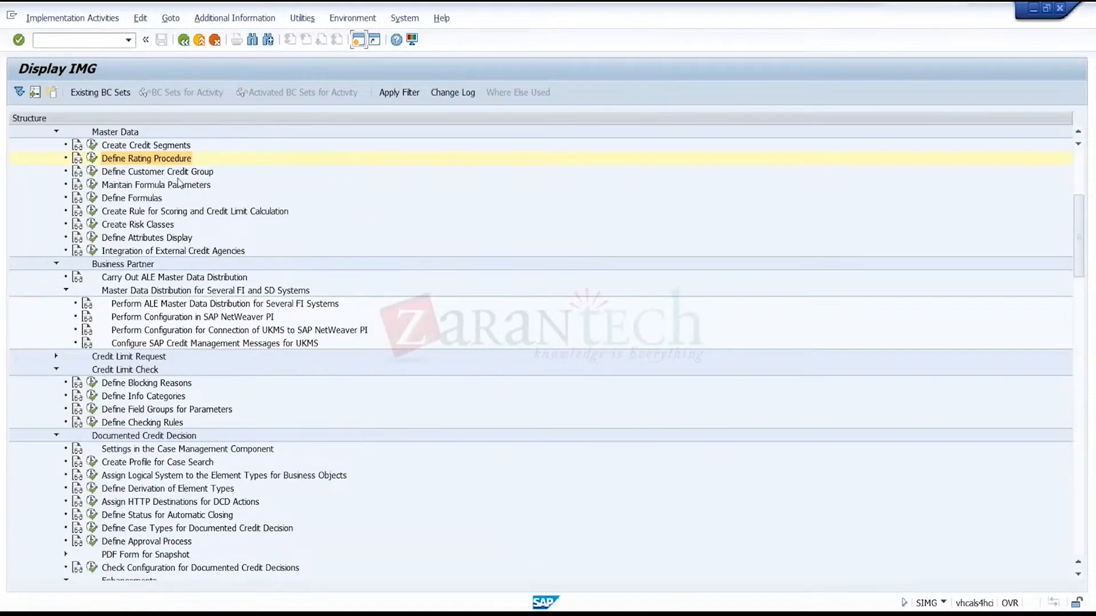
{"action": "left_click", "coordinate": [95, 172]}
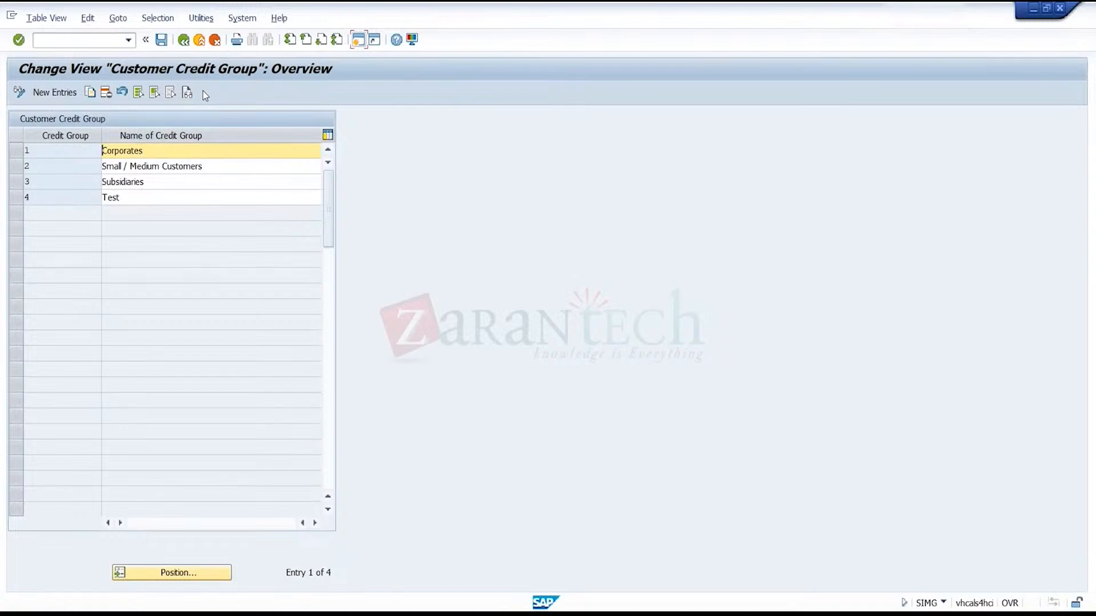
{"action": "left_click", "coordinate": [180, 45]}
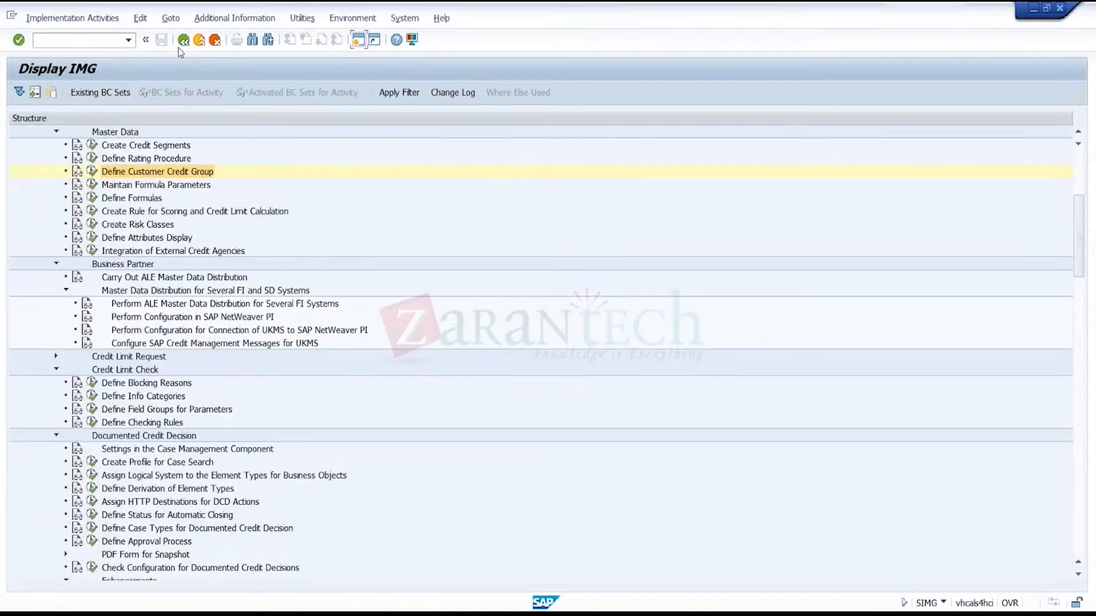
- Open Create Rule for Scoring and Credit Limit Calculation and review the score, credit limit and rating procedure selection of rule B2B-EXIST
{"action": "left_click", "coordinate": [94, 211]}
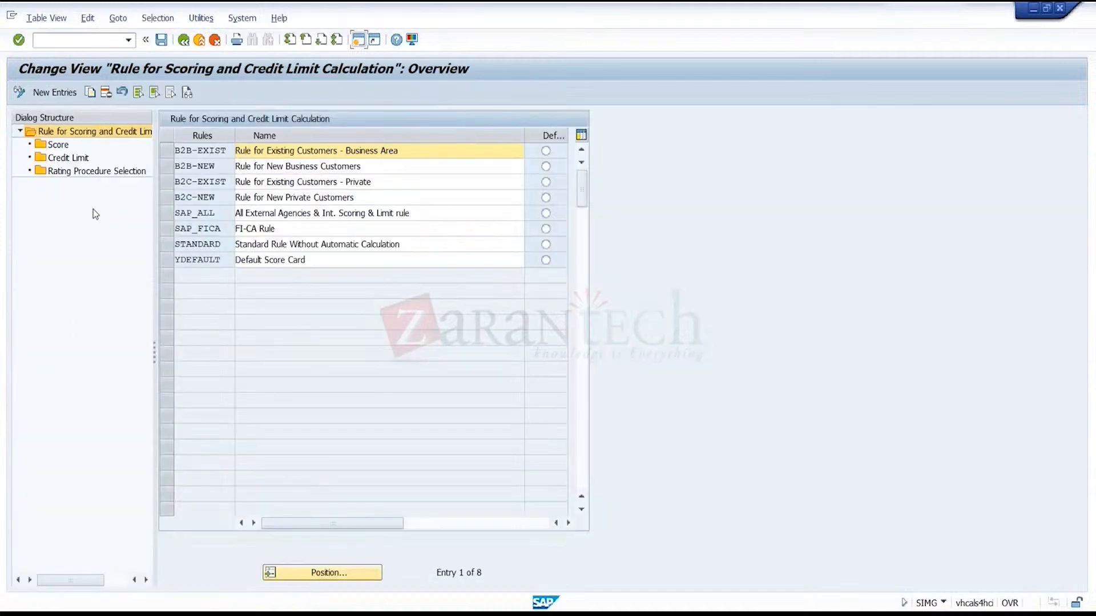
{"action": "left_click", "coordinate": [168, 152]}
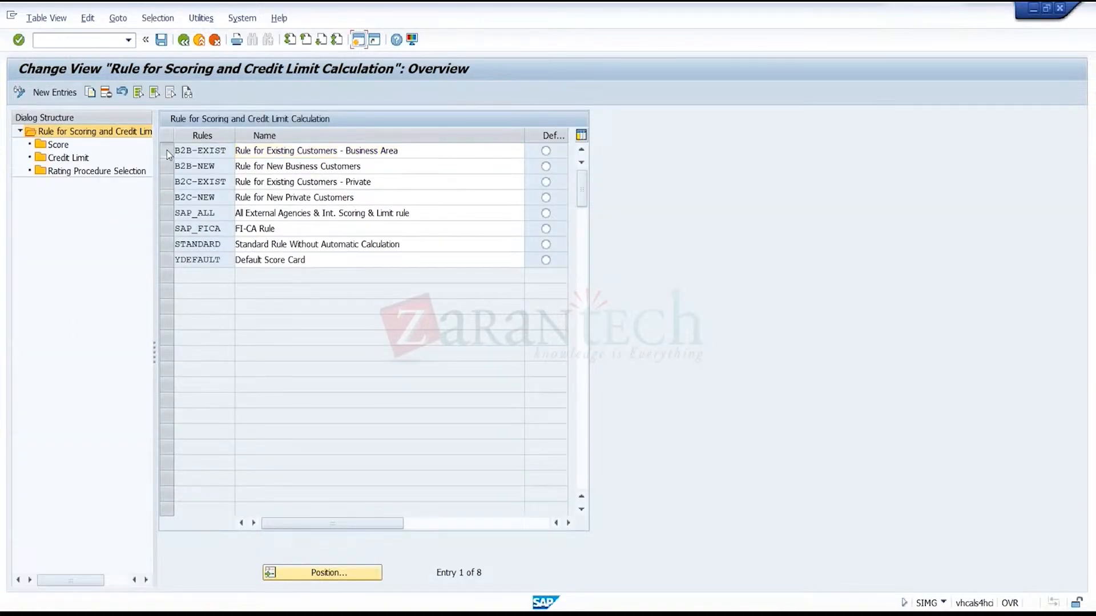
{"action": "double_click", "coordinate": [64, 146]}
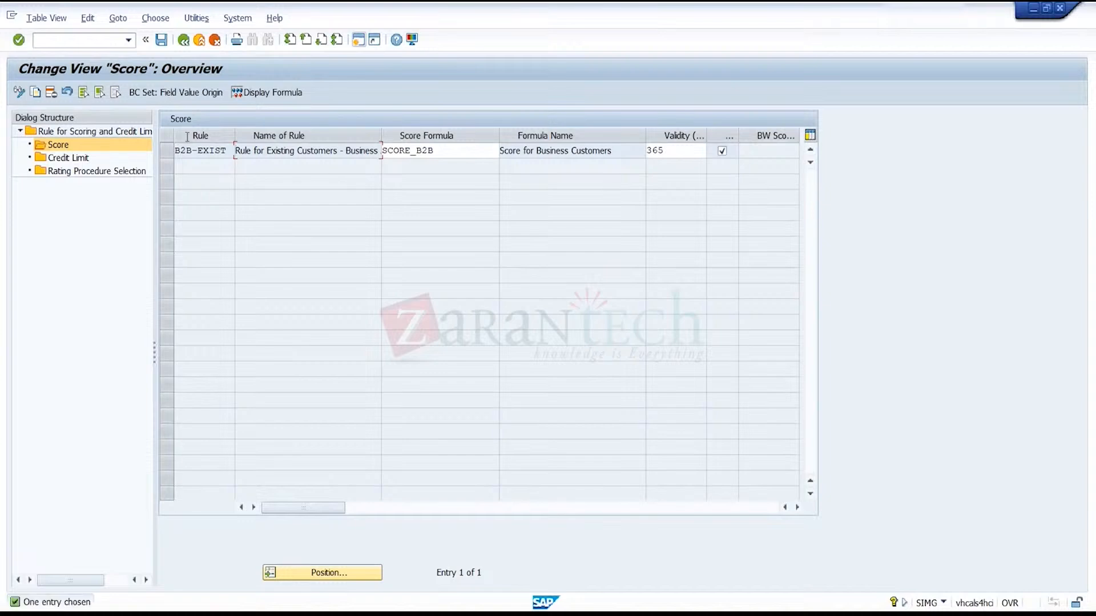
{"action": "left_click", "coordinate": [167, 151]}
{"action": "double_click", "coordinate": [81, 159]}
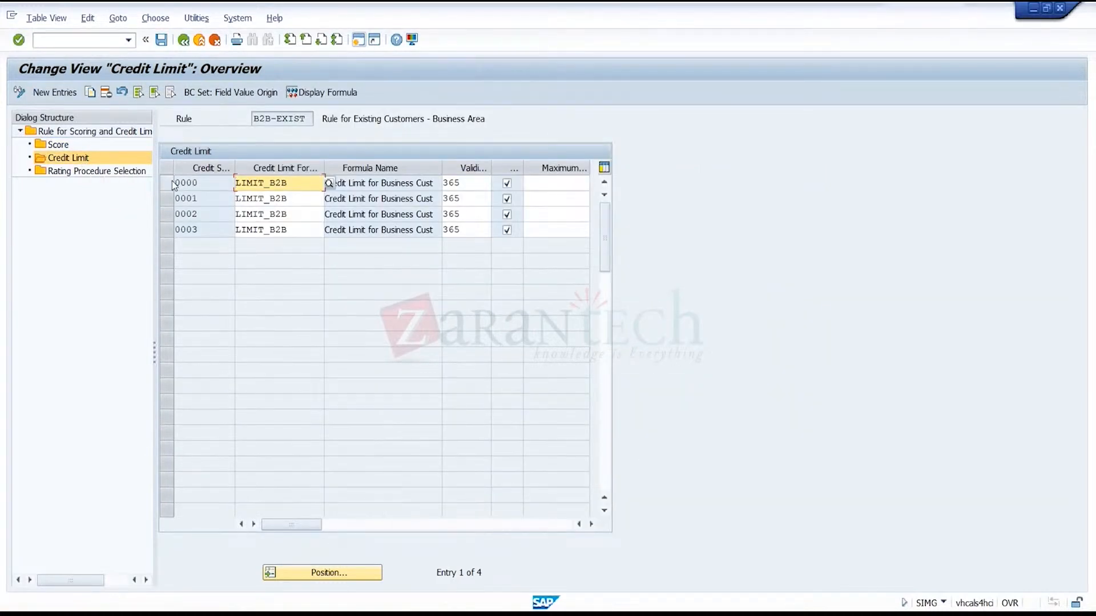
{"action": "left_click", "coordinate": [167, 184]}
{"action": "left_click", "coordinate": [129, 173]}
{"action": "double_click", "coordinate": [129, 172]}
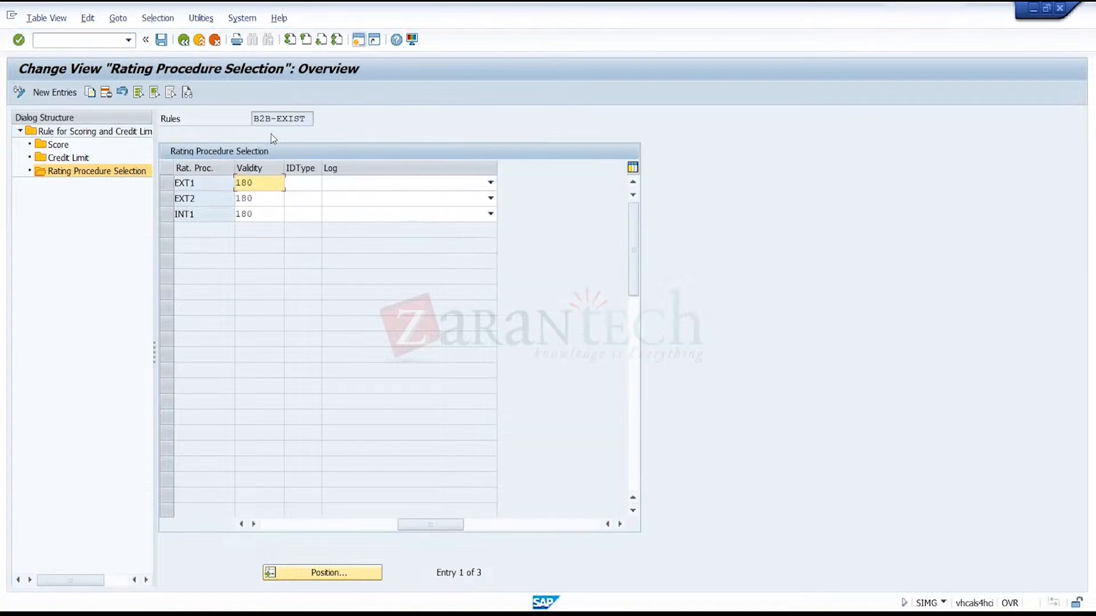
{"action": "left_click", "coordinate": [309, 184]}
{"action": "left_click", "coordinate": [185, 42]}
{"action": "left_click", "coordinate": [185, 42]}
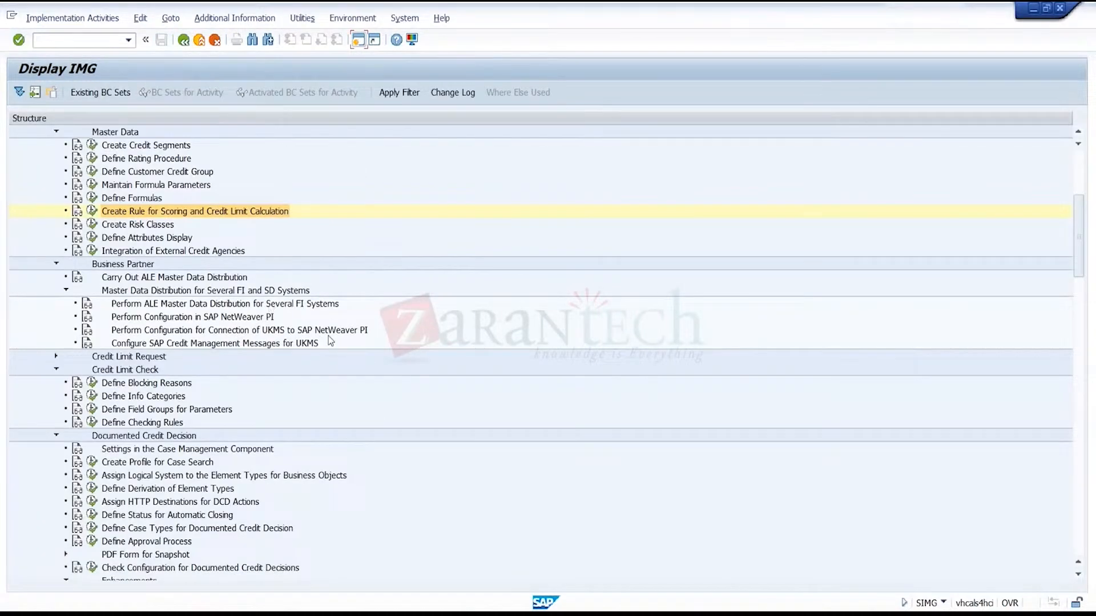
- Review the score ranges in Create Risk Classes, and return to the business partner's credit profile to check its score and external rating
{"action": "left_click", "coordinate": [91, 225]}
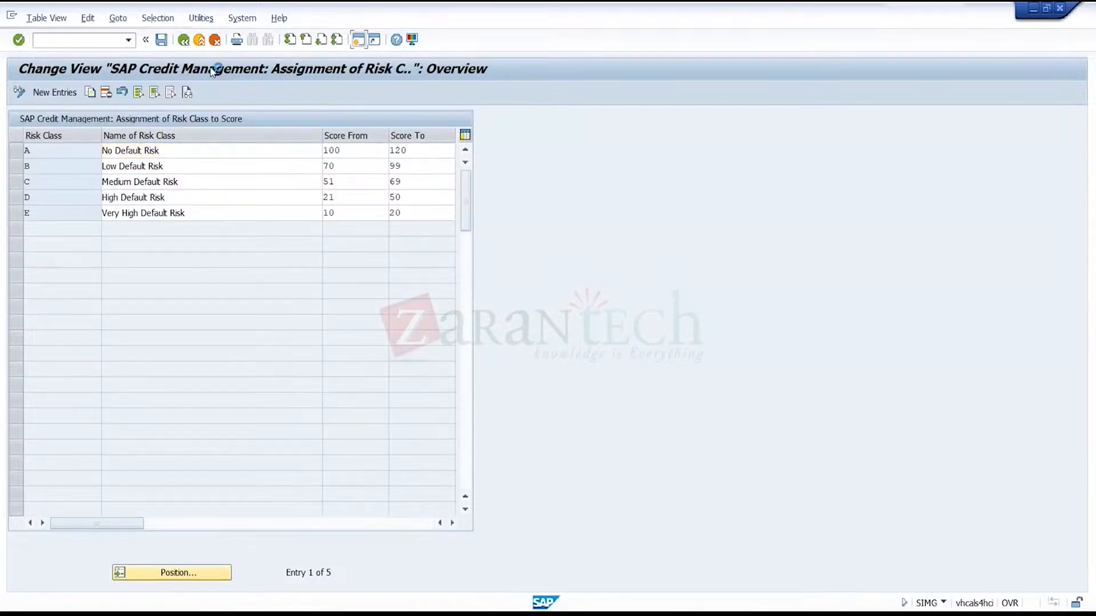
{"action": "key", "text": "F3"}
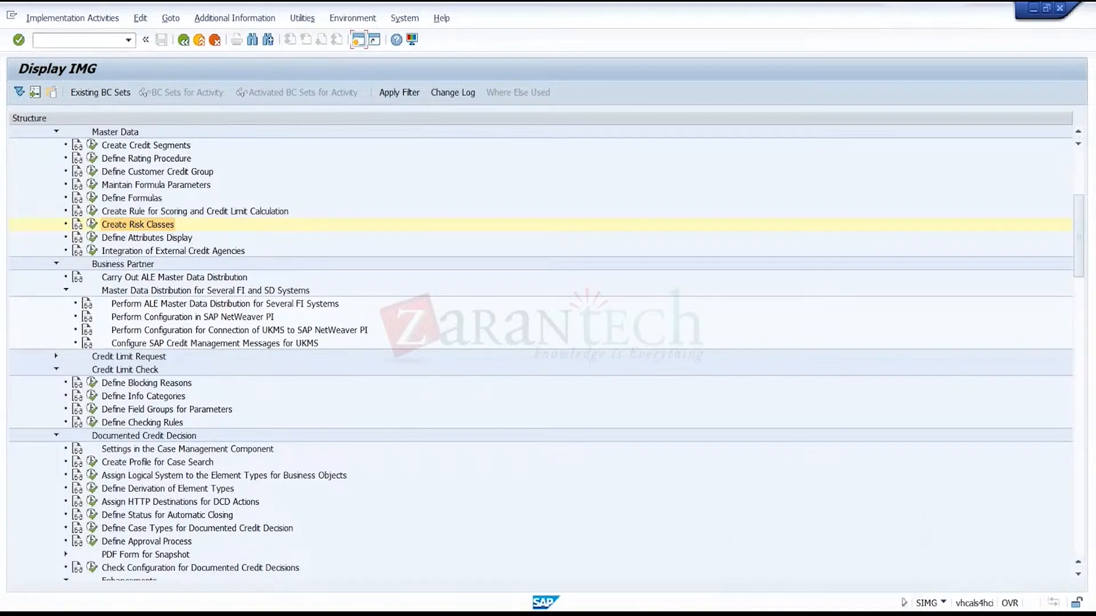
{"action": "left_click", "coordinate": [592, 580]}
{"action": "left_click", "coordinate": [593, 580]}
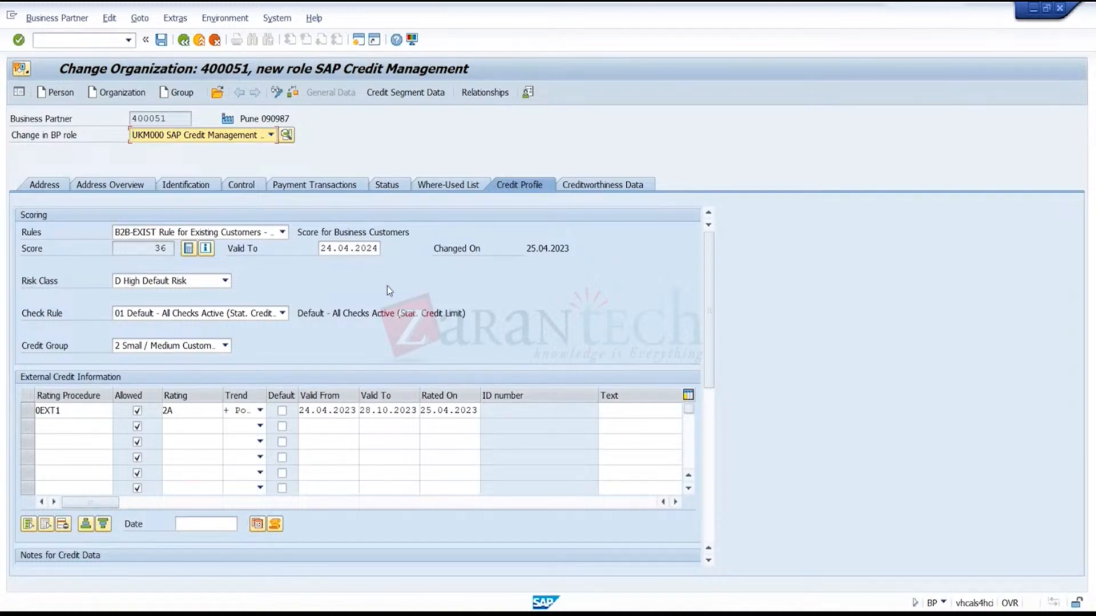
{"action": "left_click", "coordinate": [160, 248]}
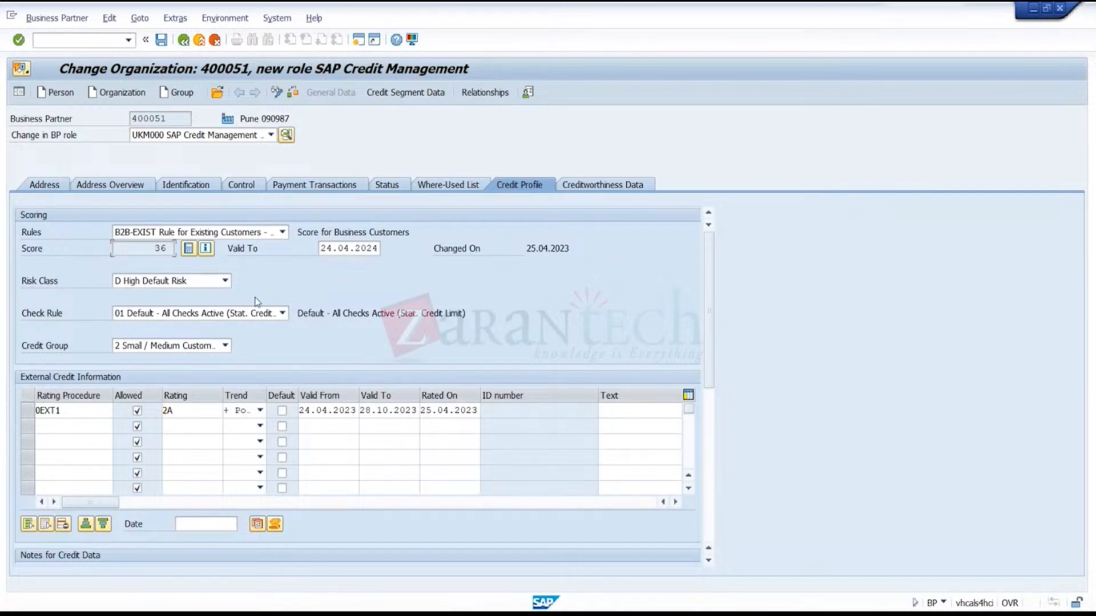
{"action": "left_click", "coordinate": [205, 416]}
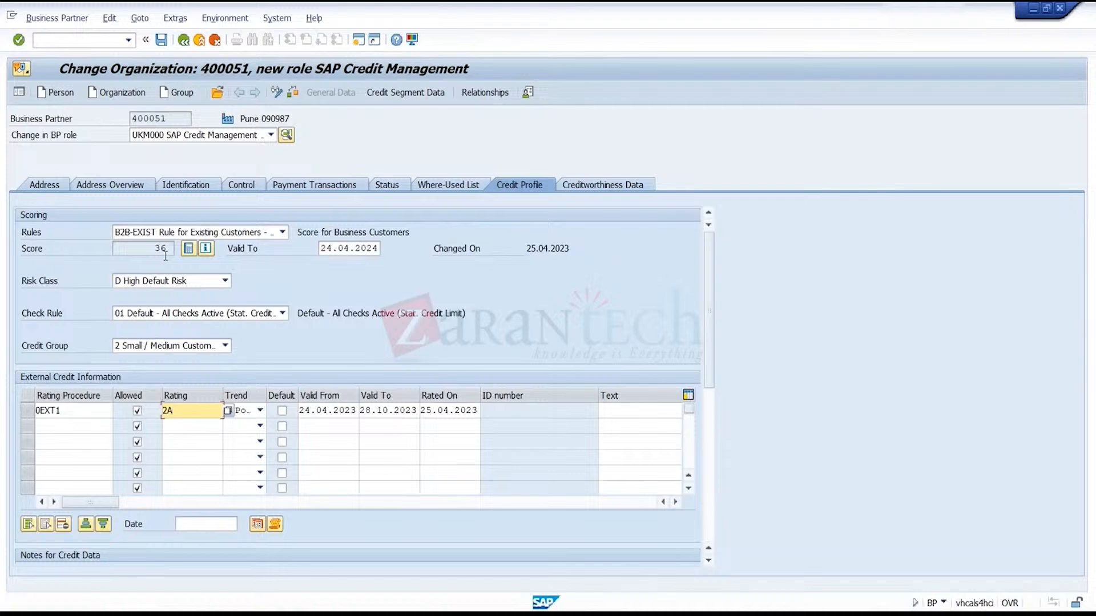
- Try risk class B Low Default Risk in the partner's scoring data, and set it back to D High Default Risk
{"action": "left_click", "coordinate": [198, 281]}
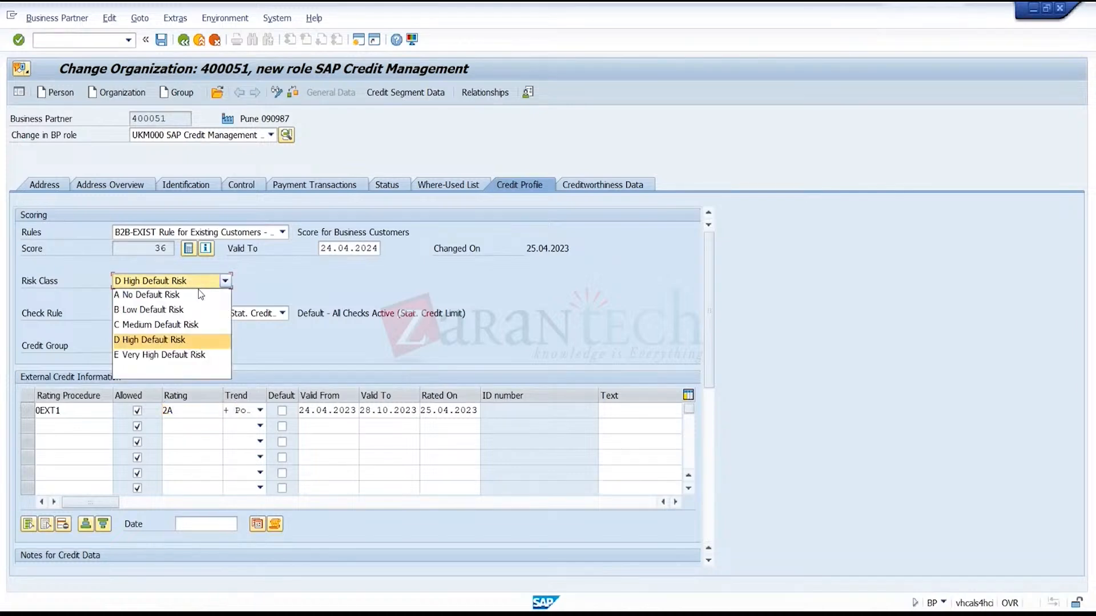
{"action": "left_click", "coordinate": [195, 308]}
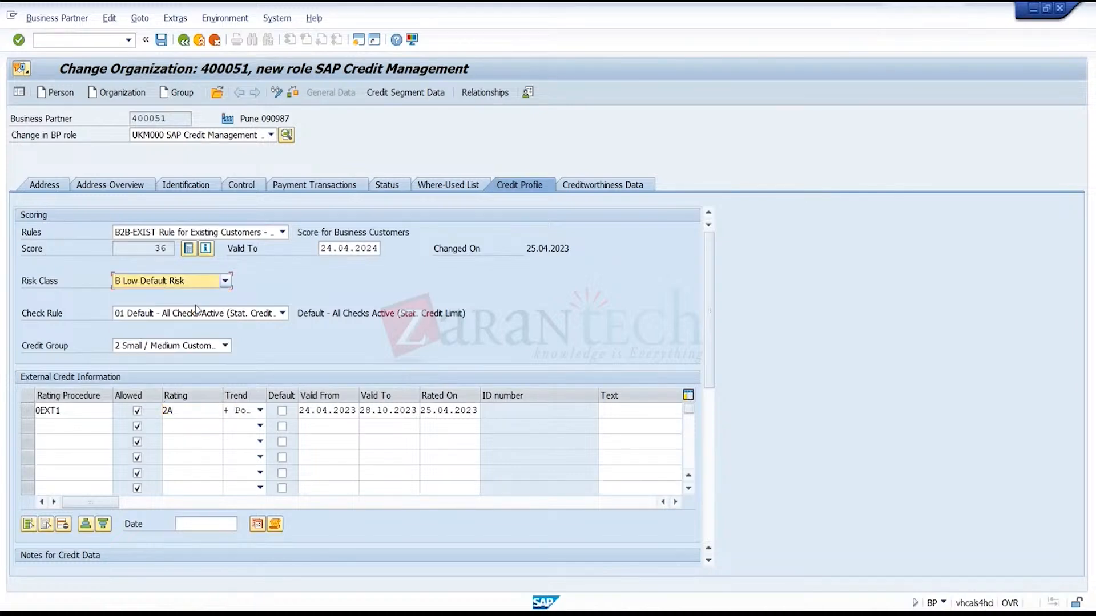
{"action": "left_click", "coordinate": [225, 281]}
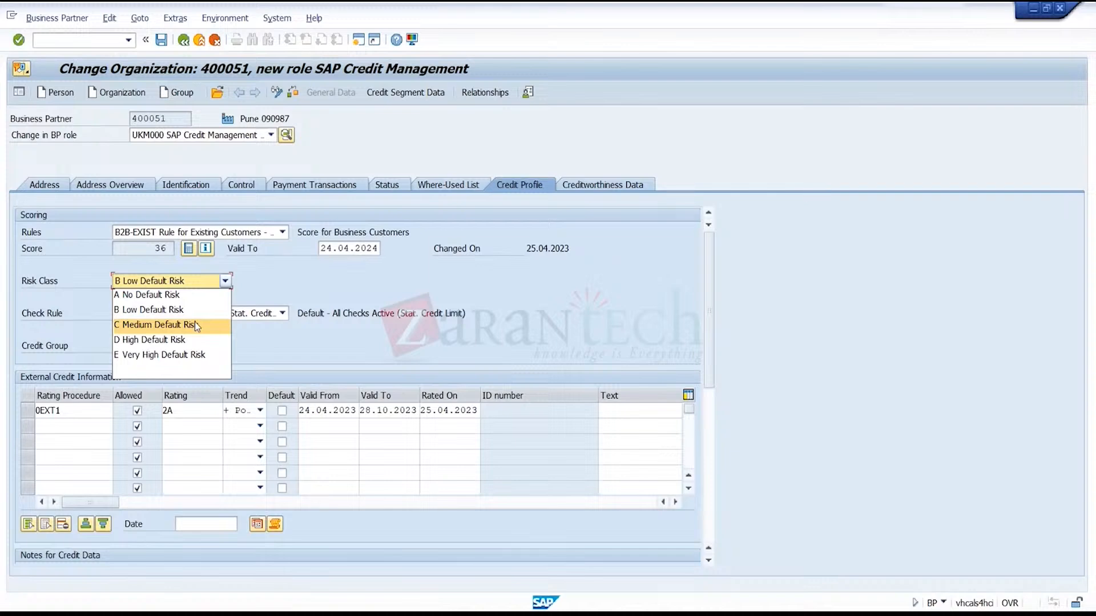
{"action": "left_click", "coordinate": [186, 339]}
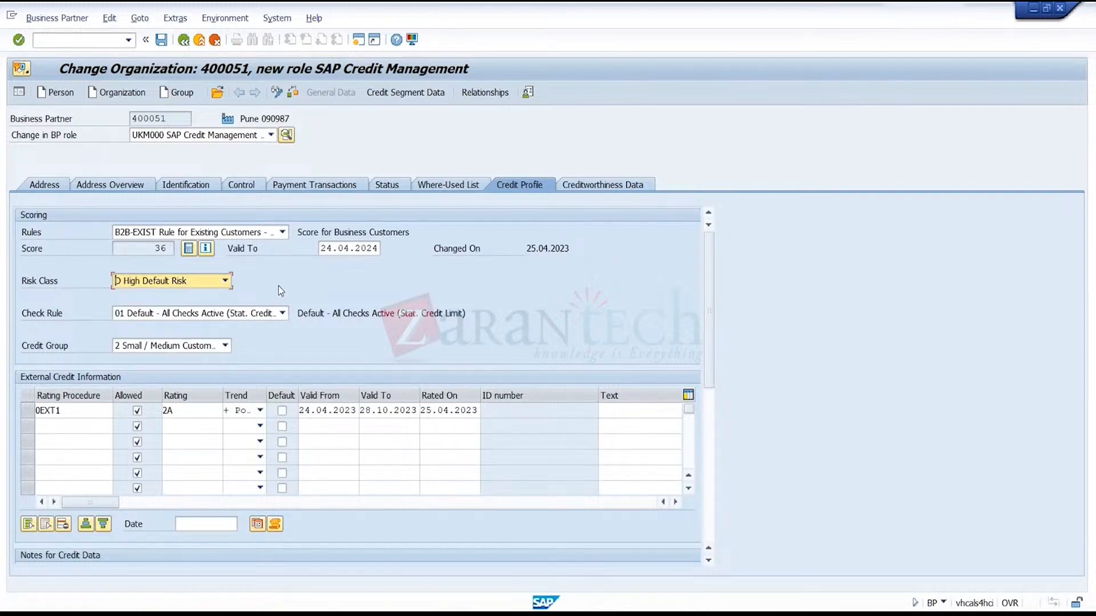
{"action": "left_click", "coordinate": [204, 286]}
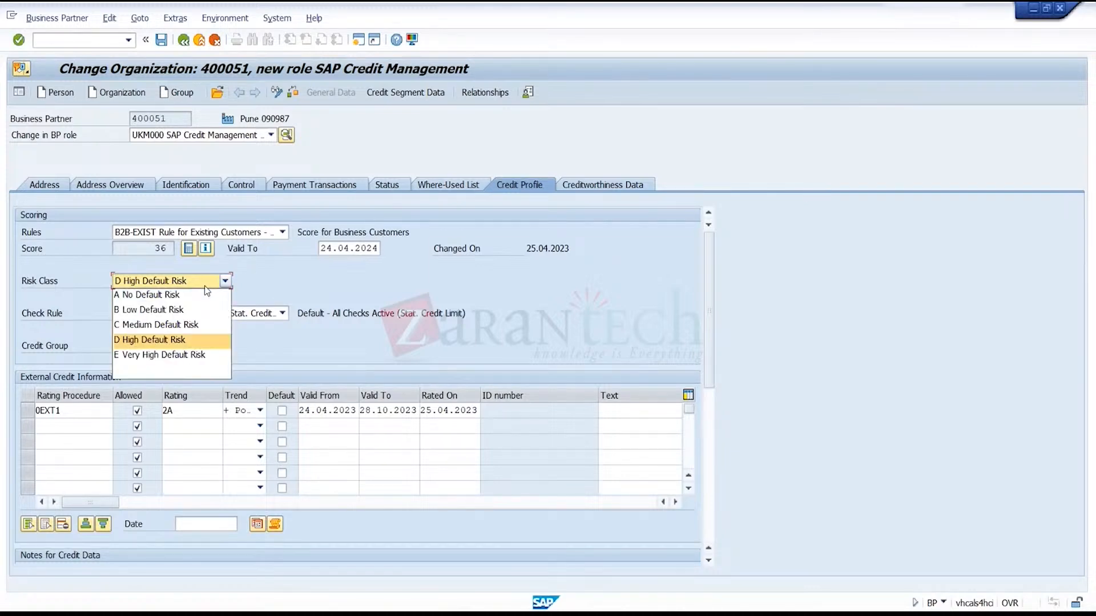
{"action": "left_click", "coordinate": [189, 344]}
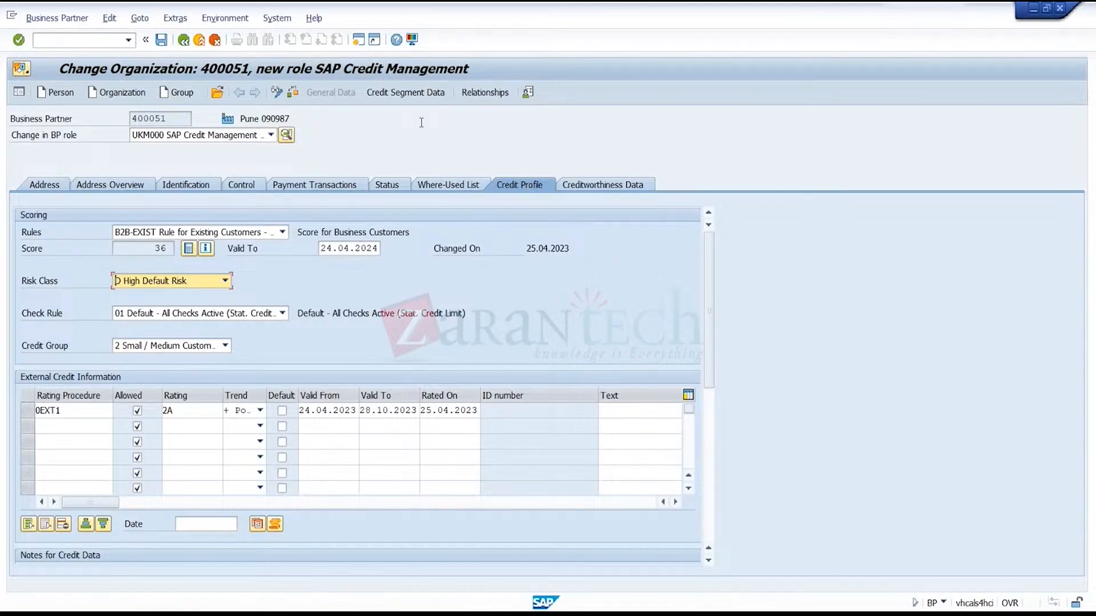
- Open the business partner's credit segment data and choose credit segment TRGCREDIT
{"action": "left_click", "coordinate": [422, 92]}
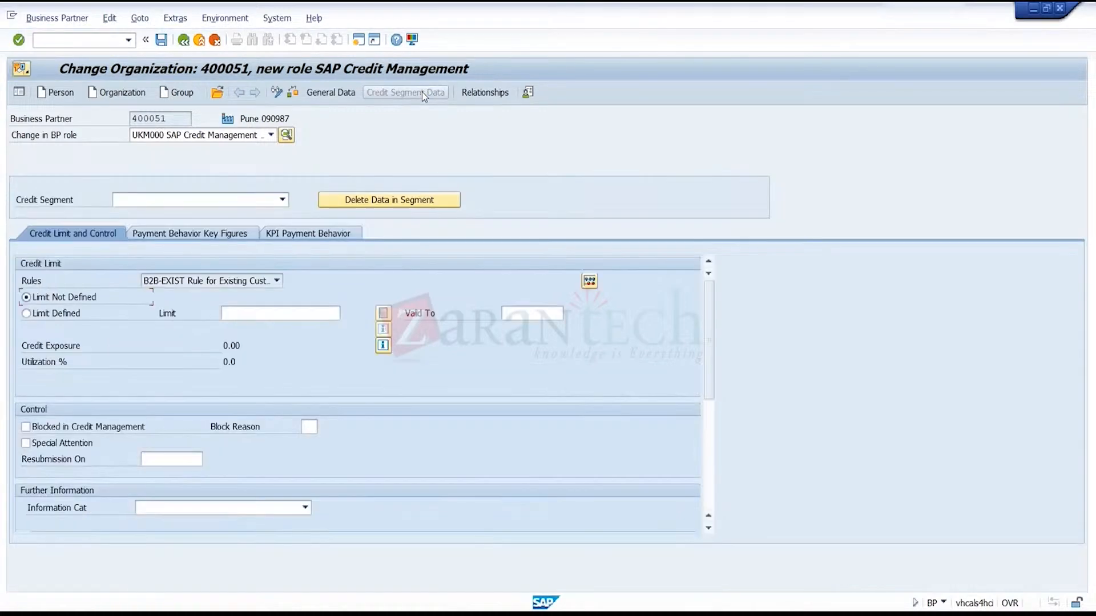
{"action": "left_click", "coordinate": [282, 200]}
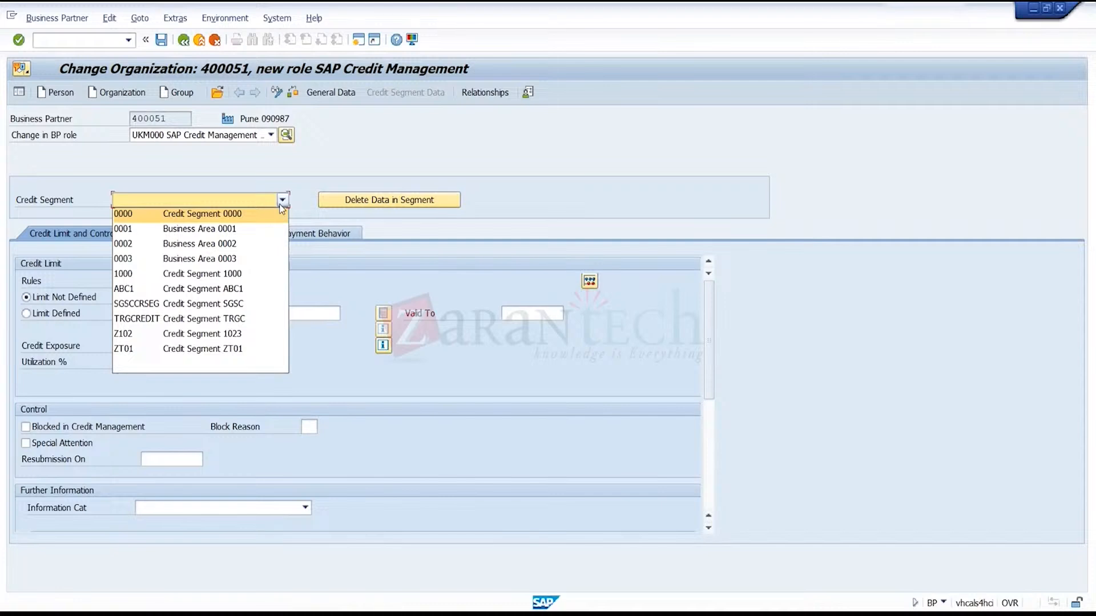
{"action": "left_click", "coordinate": [243, 321]}
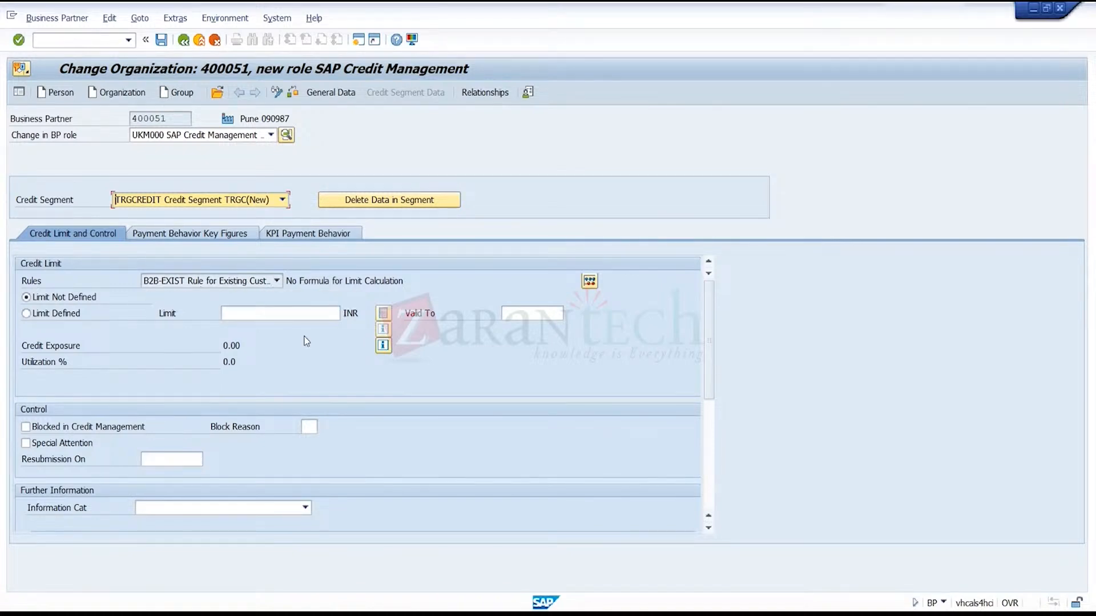
- Define a credit limit of 100000 INR for the TRGCREDIT segment and pick an end date for its validity
{"action": "left_click", "coordinate": [75, 314]}
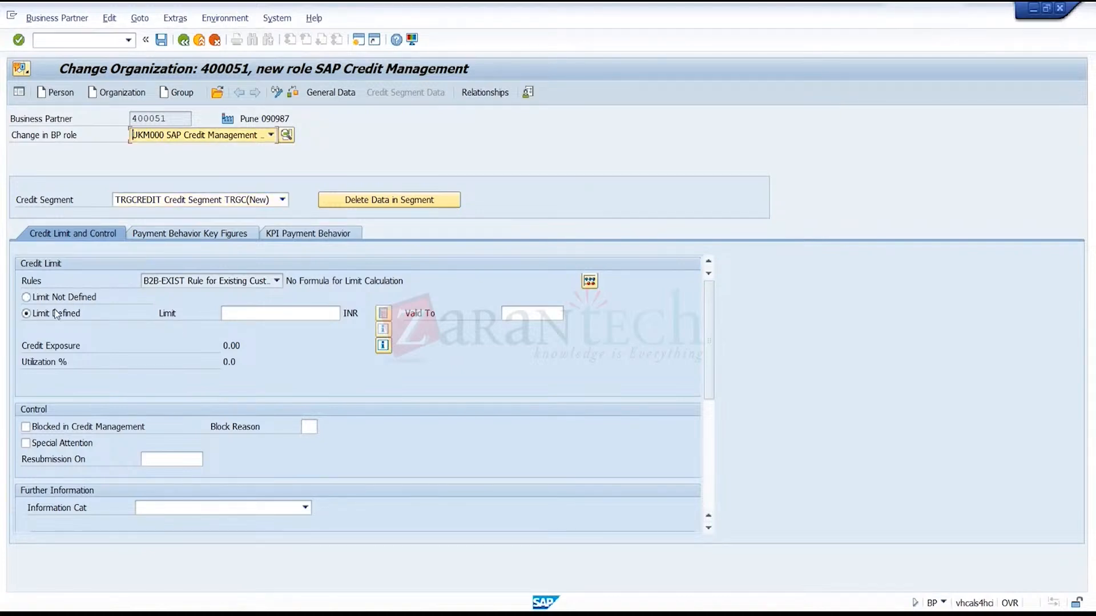
{"action": "left_click", "coordinate": [281, 318]}
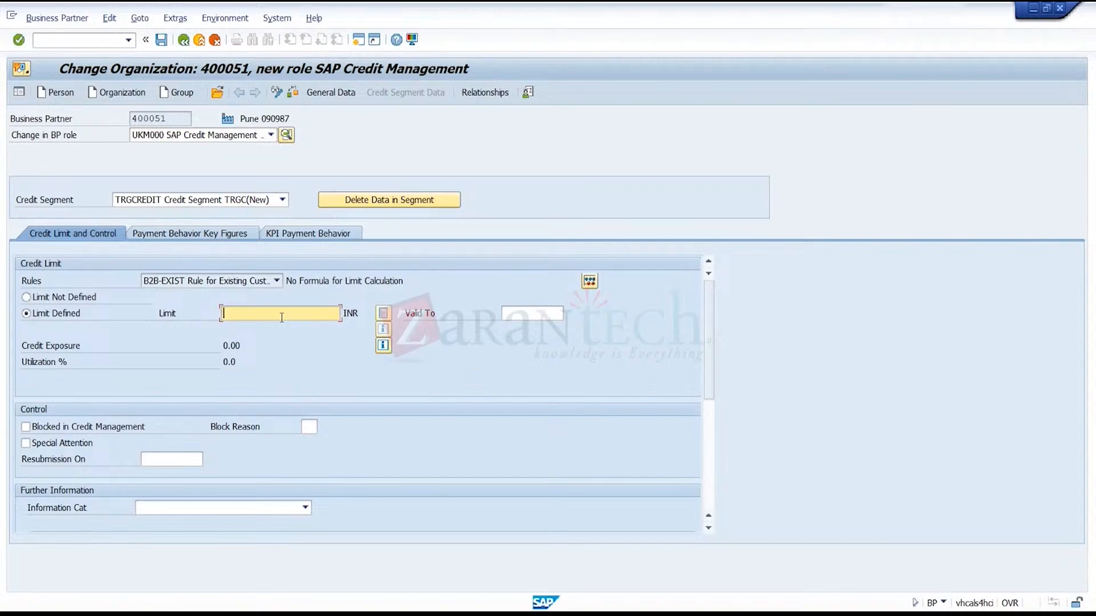
{"action": "type", "text": "10000"}
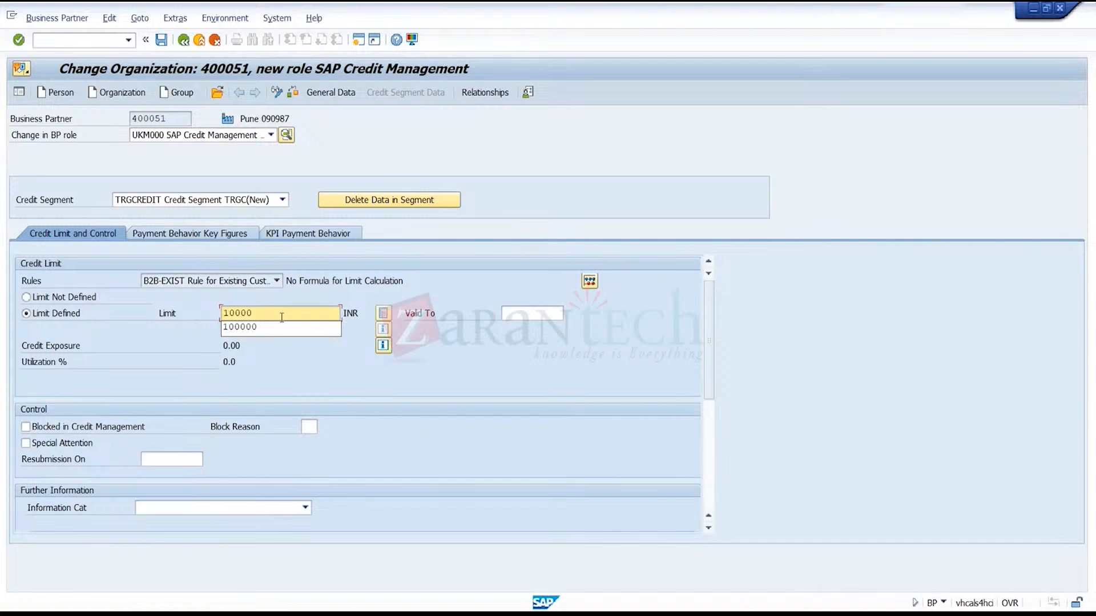
{"action": "type", "text": "0"}
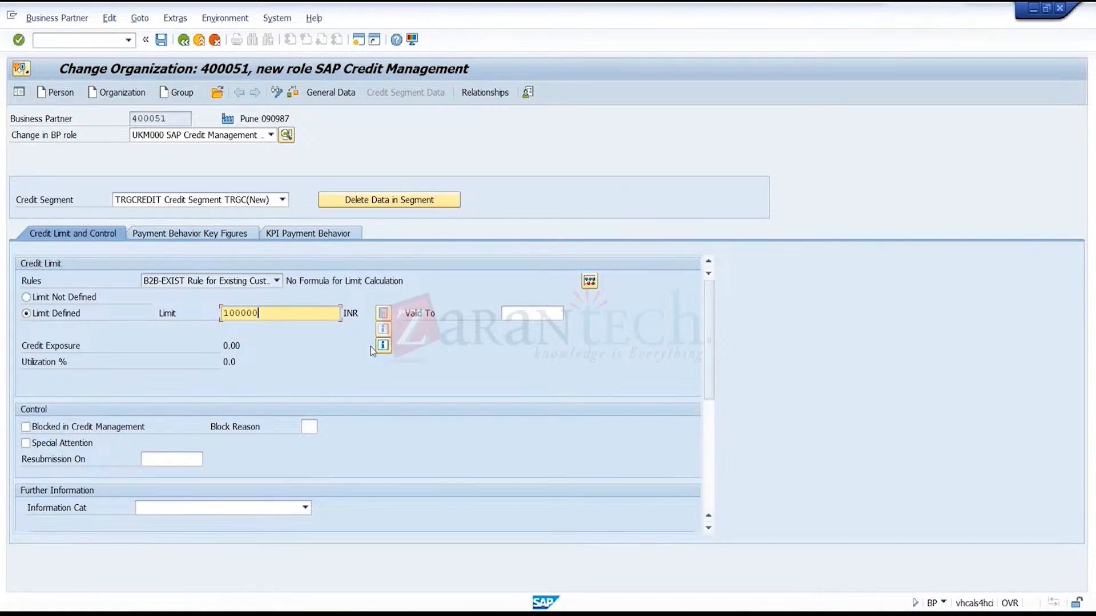
{"action": "left_click", "coordinate": [521, 318]}
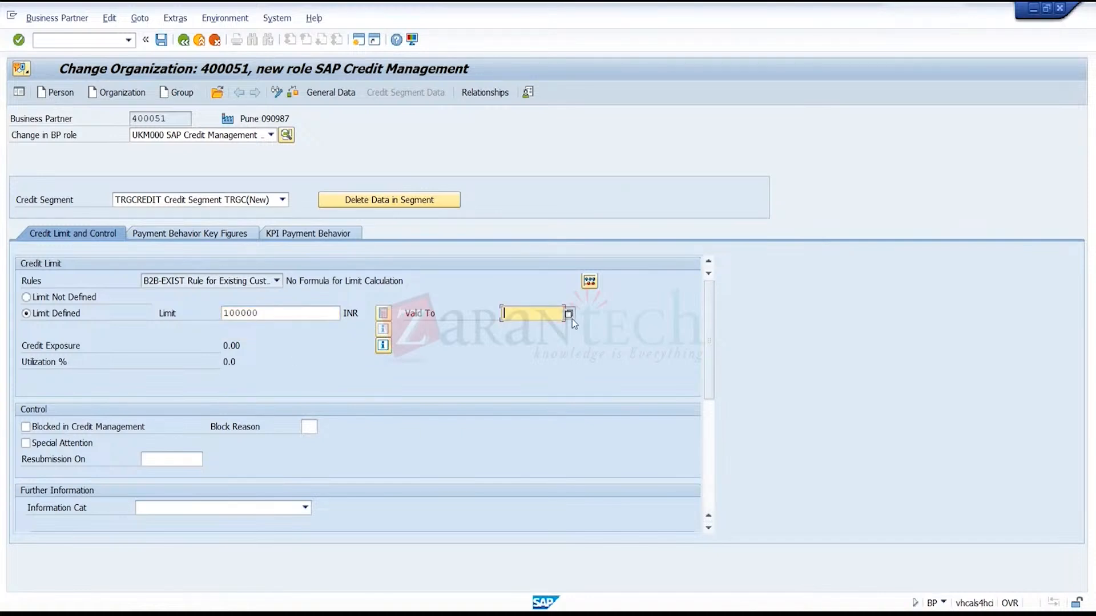
{"action": "left_click", "coordinate": [571, 318]}
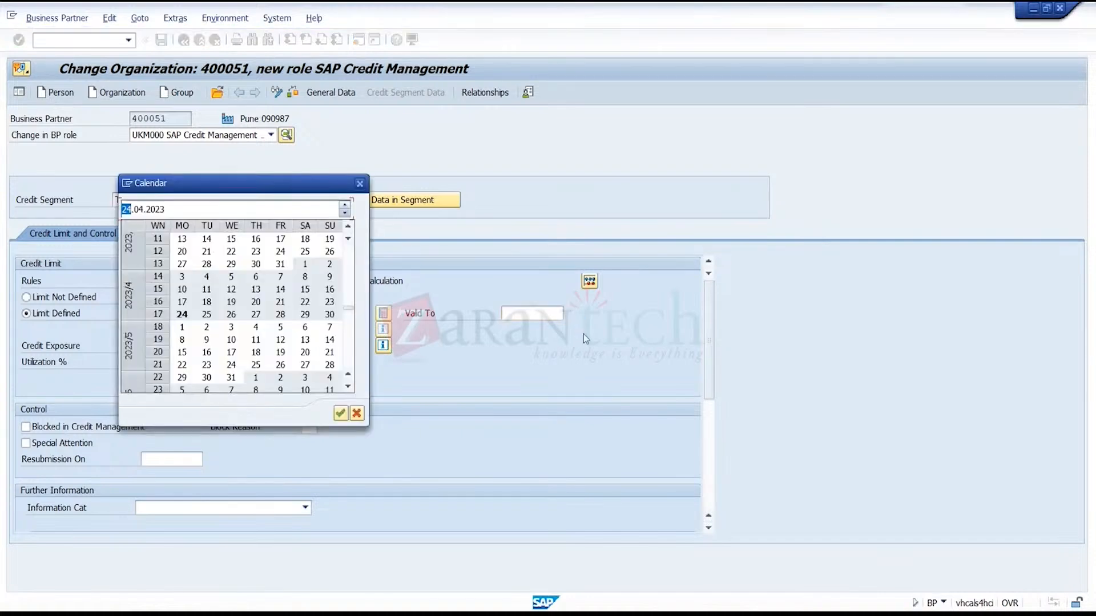
{"action": "left_click", "coordinate": [351, 351]}
{"action": "left_click", "coordinate": [305, 328]}
{"action": "double_click", "coordinate": [307, 329]}
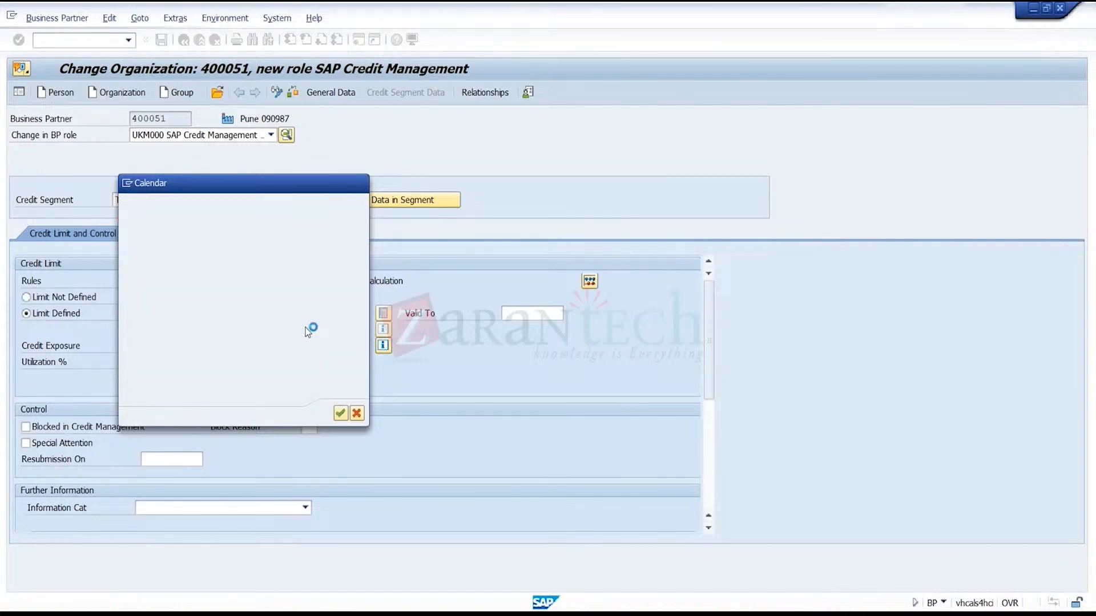
{"action": "key", "text": "Return"}
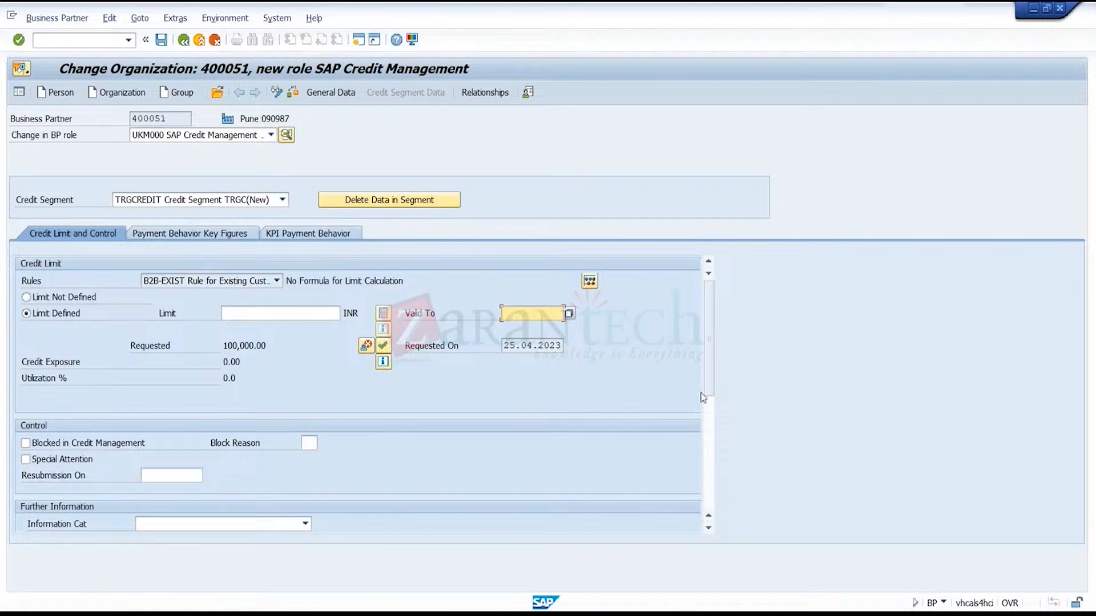
- Mark the partner as Blocked in Credit Management with block reason 01 Credit Limit Exceeded
{"action": "scroll", "coordinate": [710, 411], "scroll_direction": "down", "scroll_amount": 1}
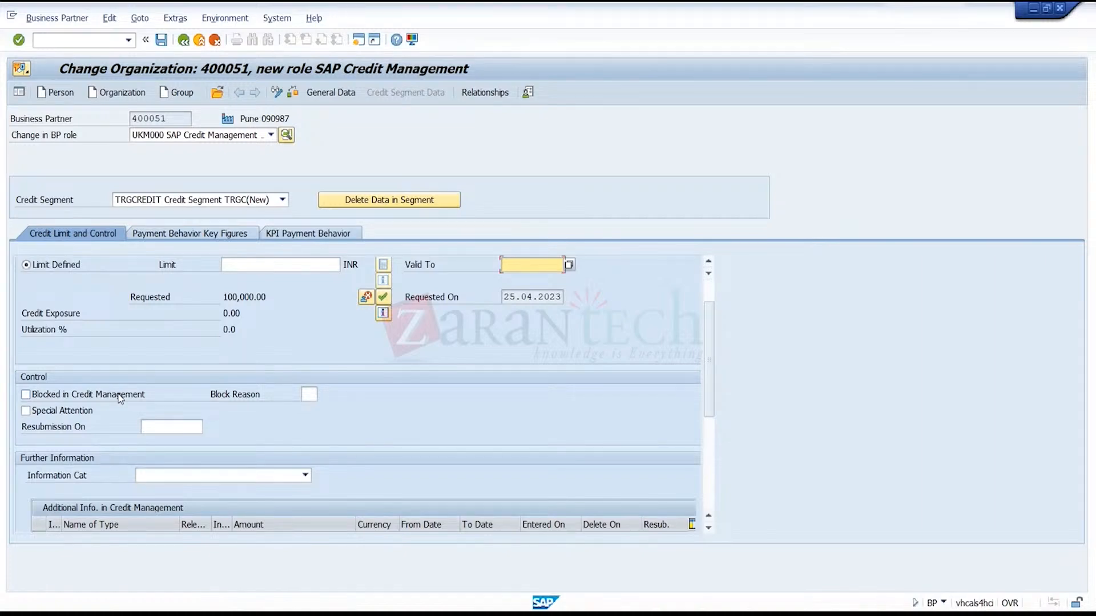
{"action": "left_click", "coordinate": [70, 398]}
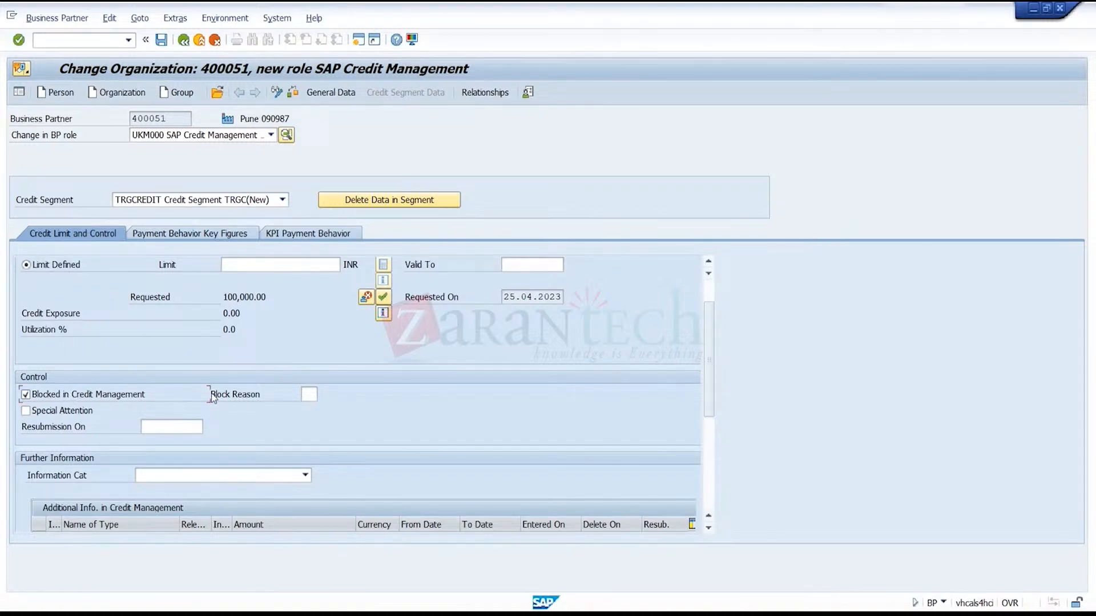
{"action": "left_click", "coordinate": [309, 394]}
{"action": "left_click", "coordinate": [322, 394]}
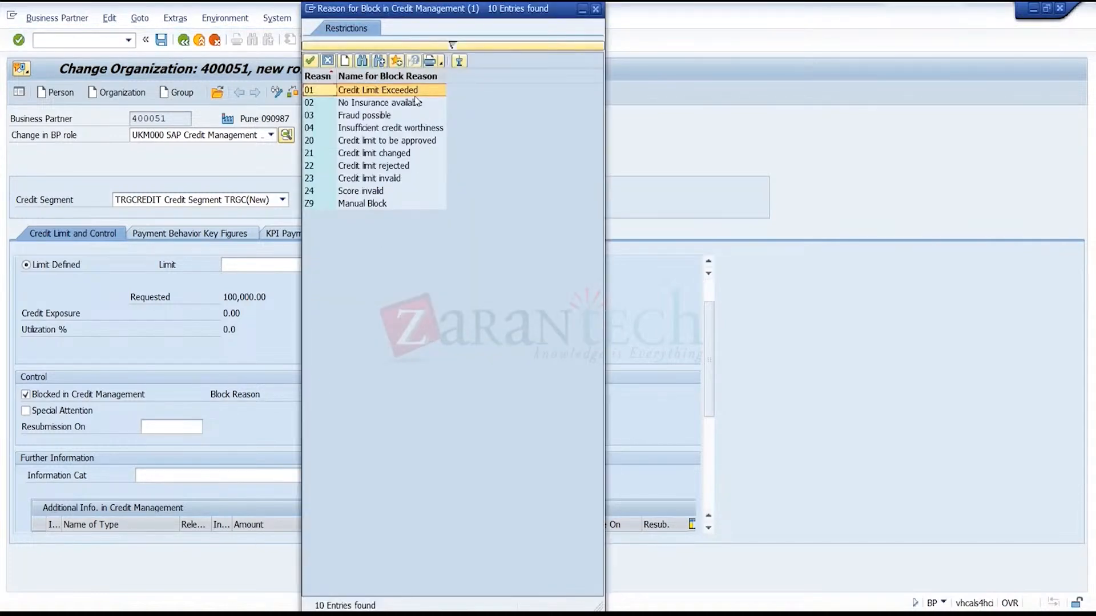
{"action": "double_click", "coordinate": [411, 90]}
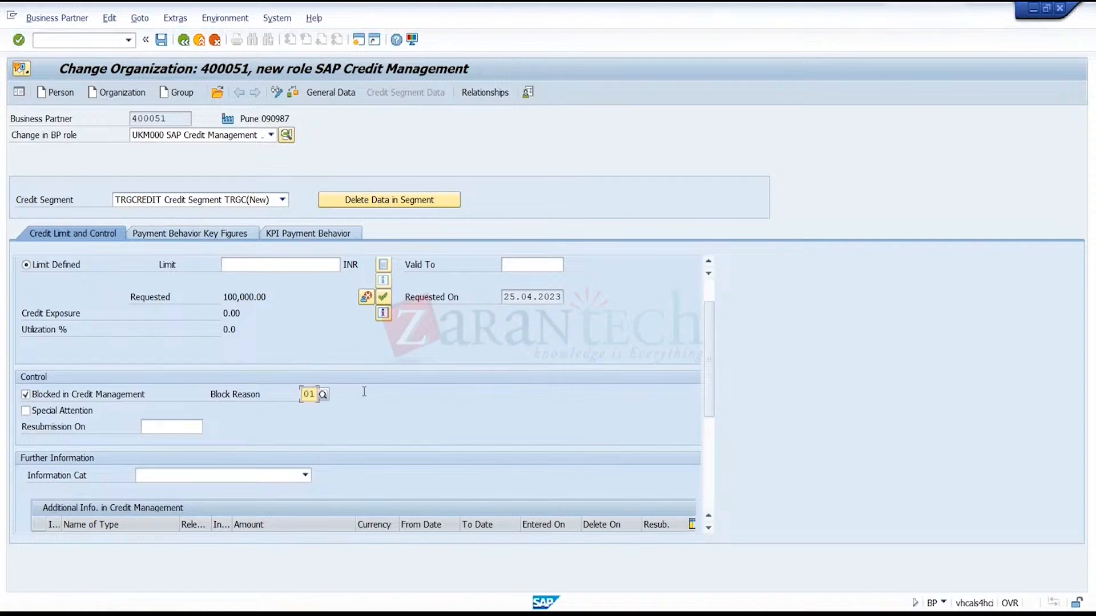
{"action": "key", "text": "Return"}
- Review the segment's additional credit information, payment behavior key figures and KPI payment behavior, and save the business partner
{"action": "left_click_drag", "start_coordinate": [712, 421], "coordinate": [709, 449]}
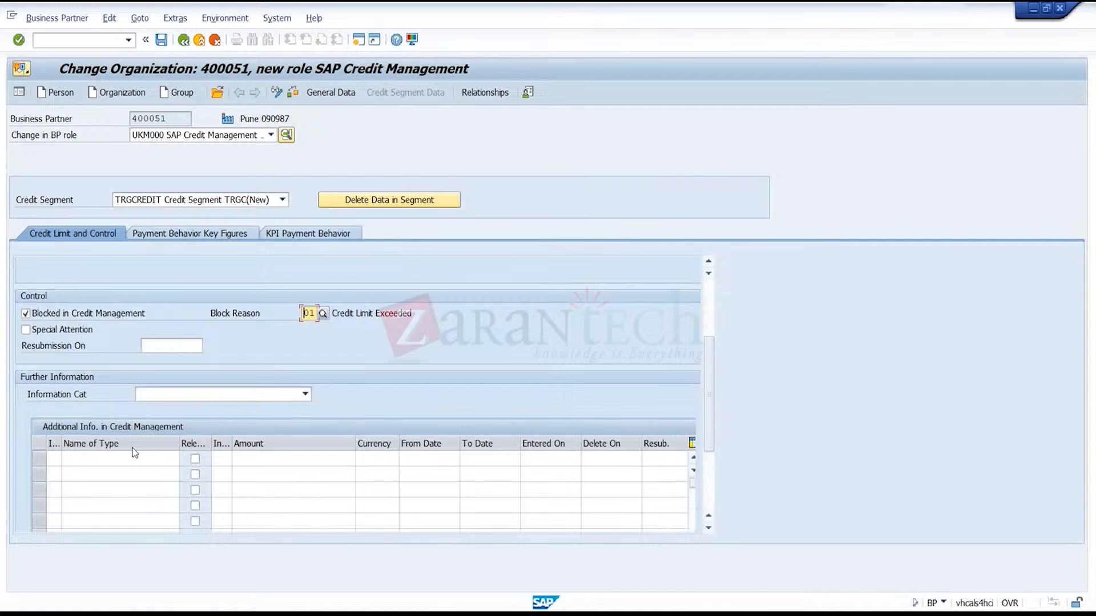
{"action": "left_click", "coordinate": [151, 458]}
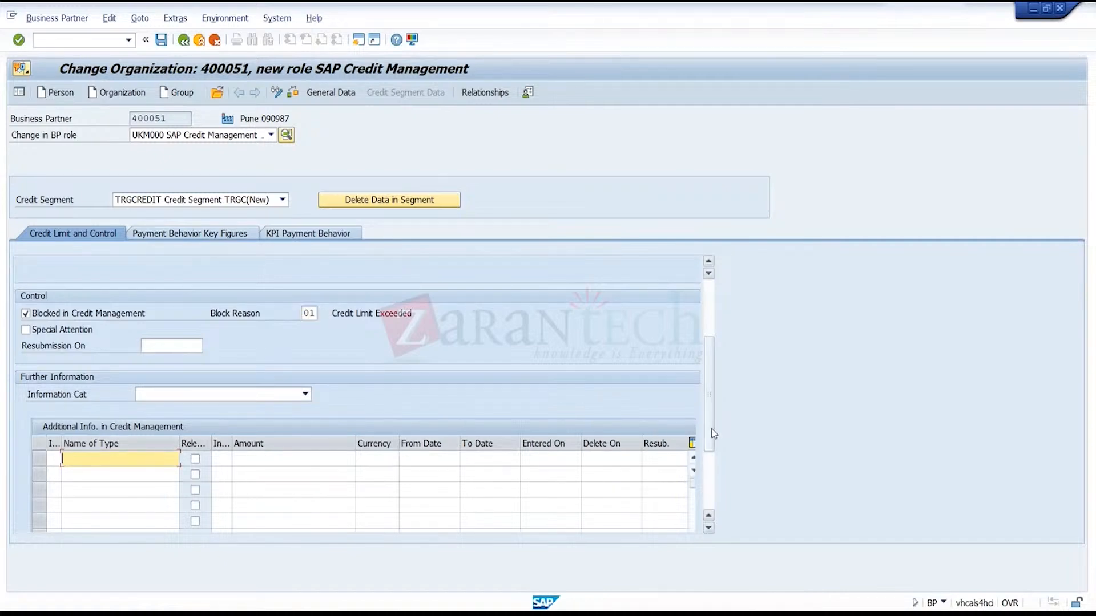
{"action": "left_click_drag", "start_coordinate": [709, 400], "coordinate": [708, 345]}
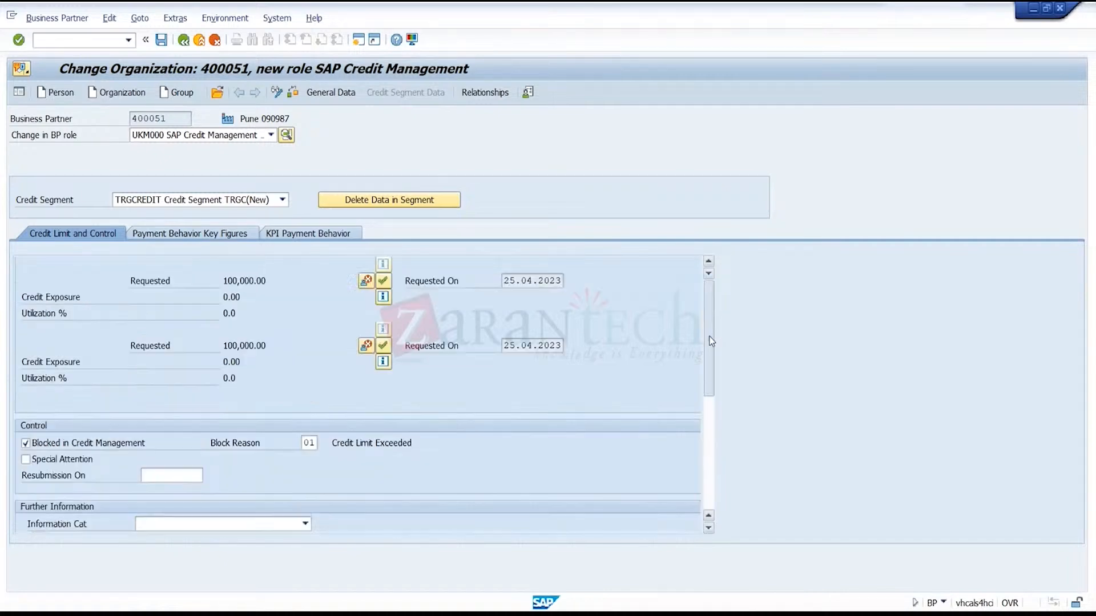
{"action": "left_click", "coordinate": [213, 234]}
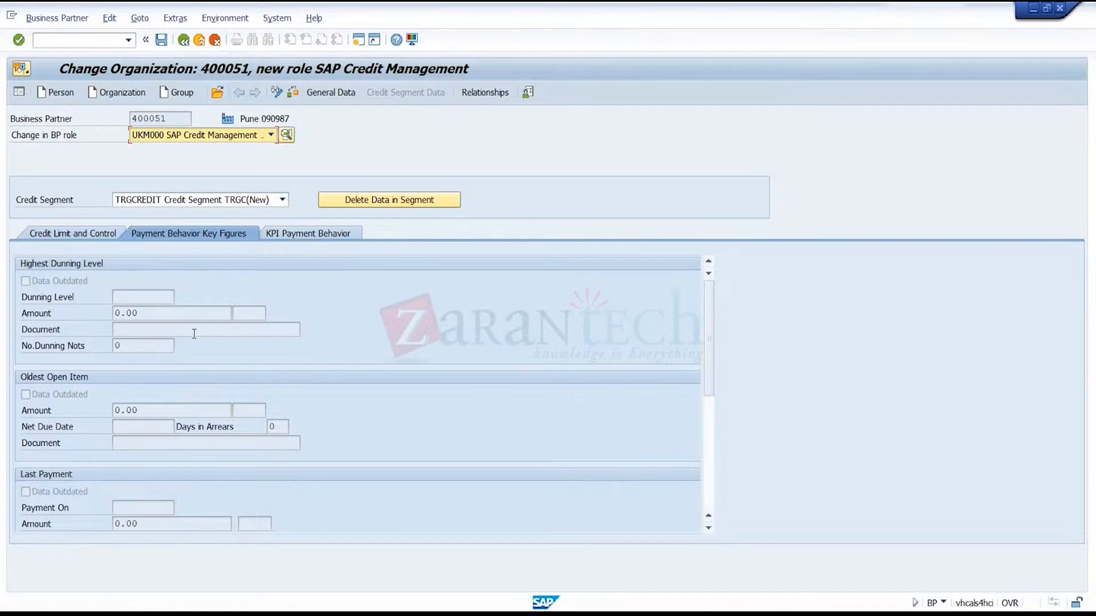
{"action": "left_click", "coordinate": [316, 235]}
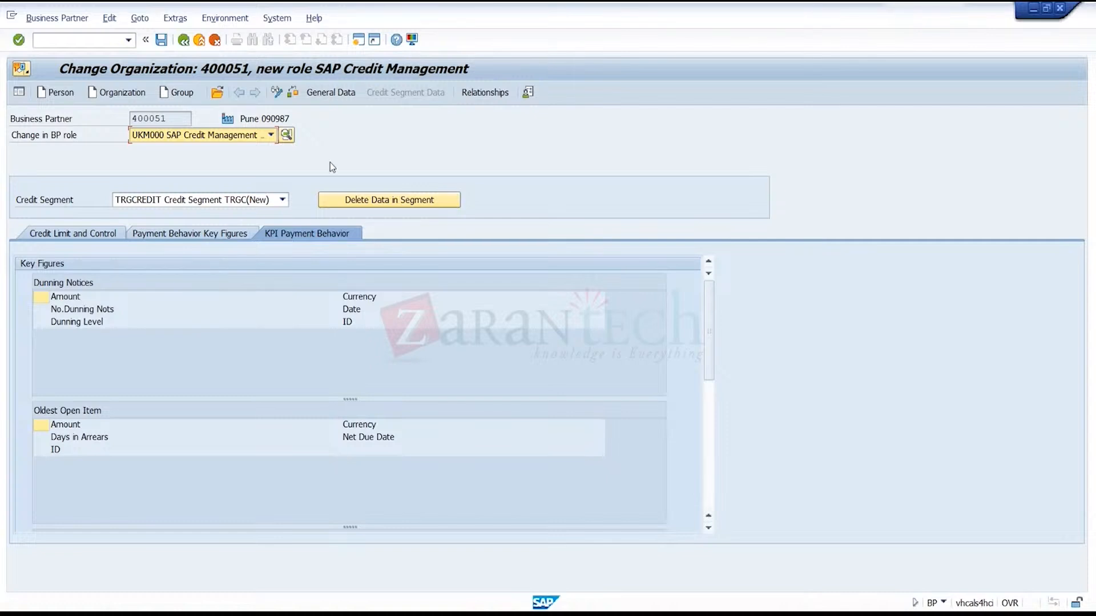
{"action": "left_click", "coordinate": [160, 41]}
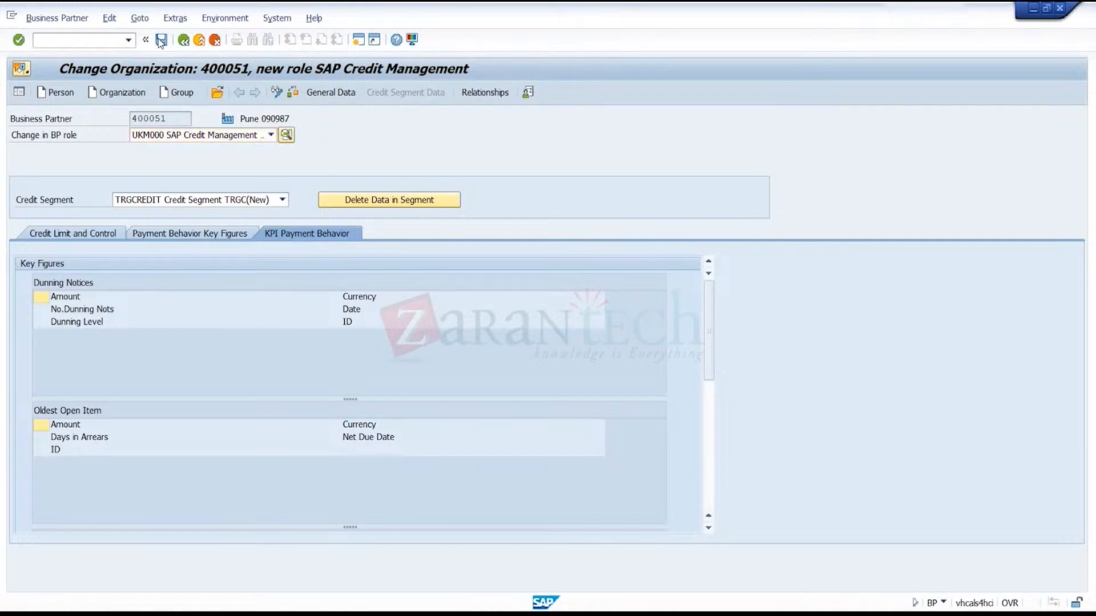